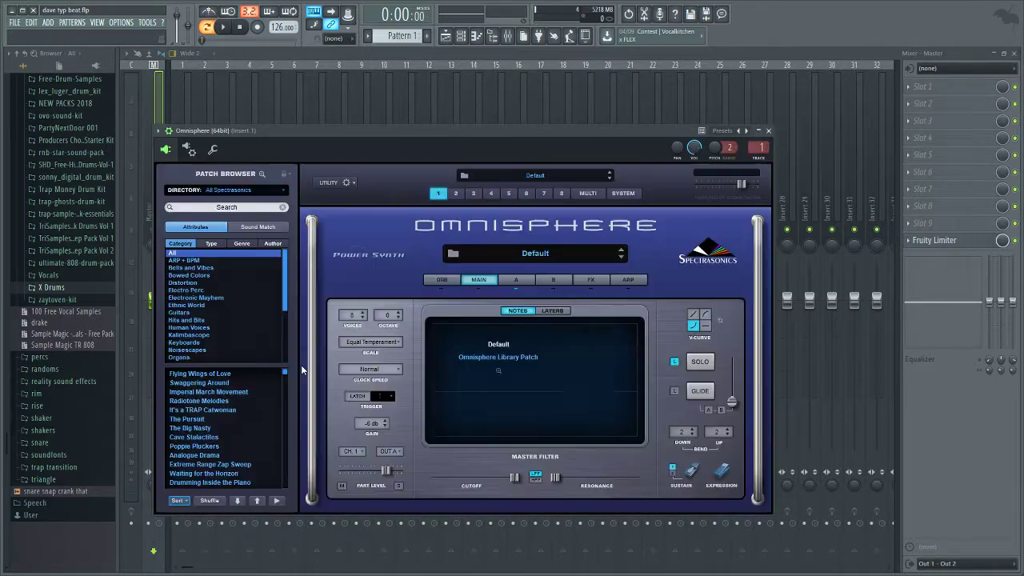
left_click(223, 27)
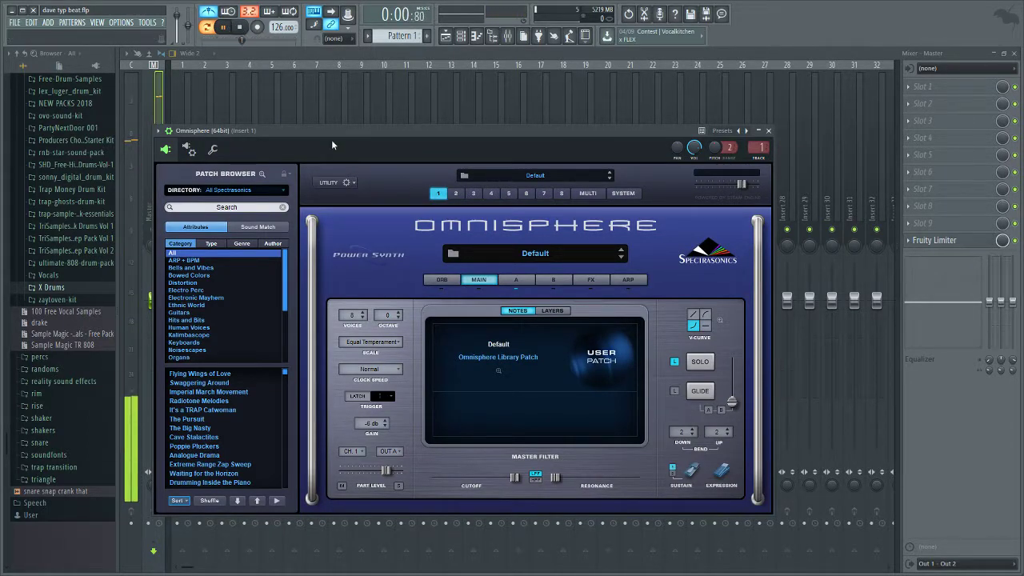
key("space")
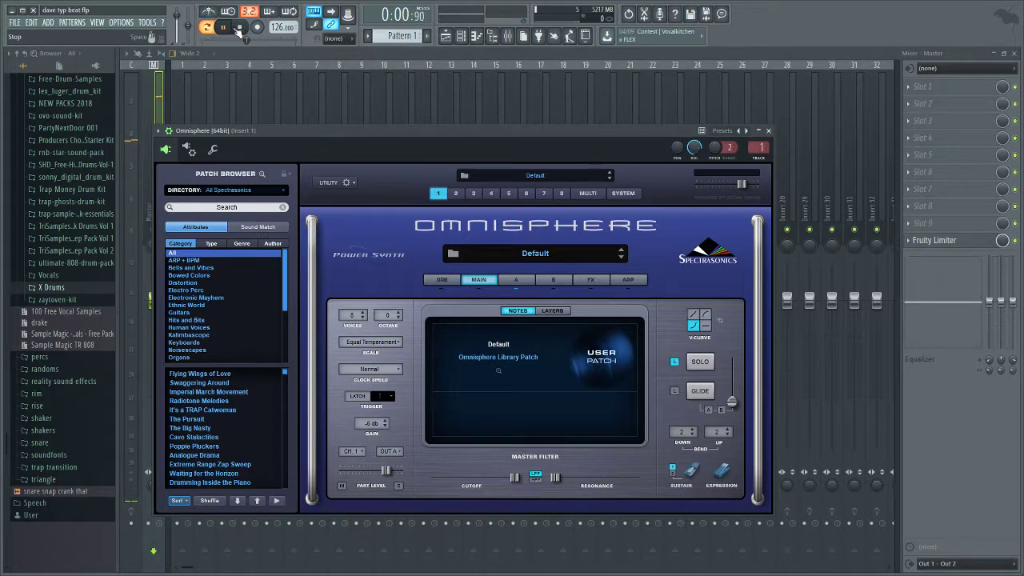
Step: Search the Omnisphere patch browser for "harp"
scroll(235, 396, "down", 2)
scroll(254, 318, "down", 2)
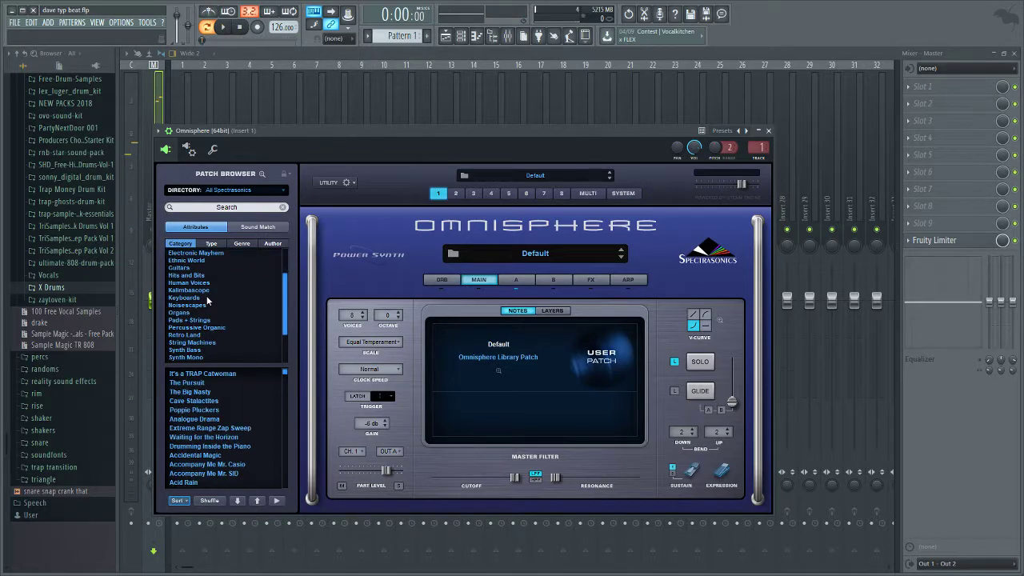
left_click(224, 207)
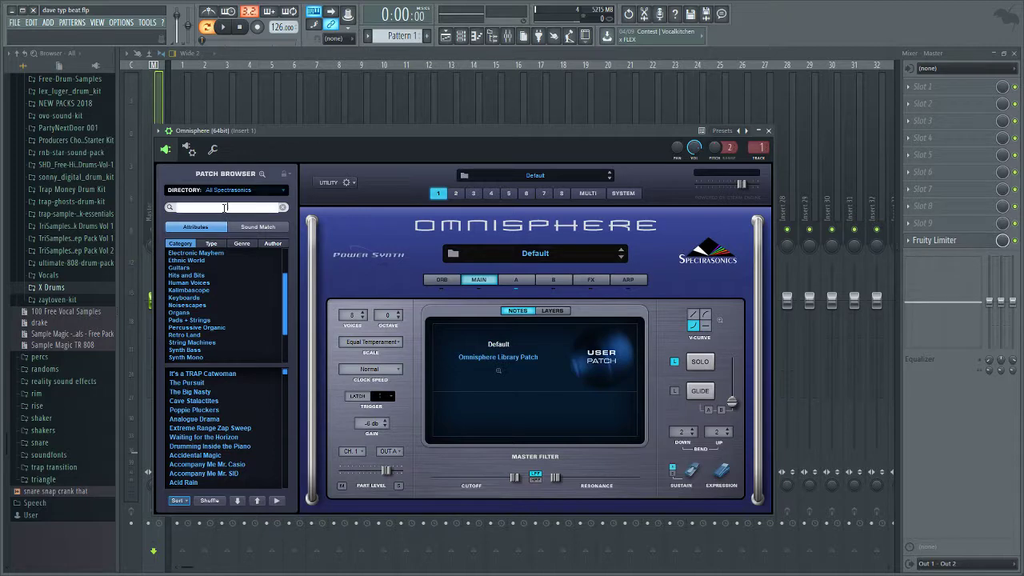
type("harp")
key("Return")
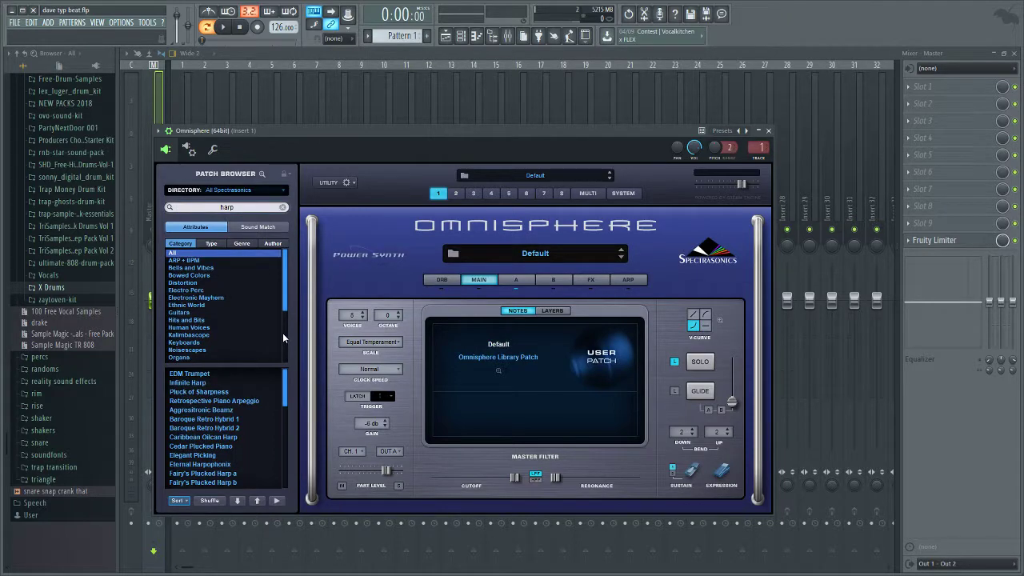
Step: Load the Infinite Harp patch and audition it around D6 on the piano roll keyboard
left_click(201, 384)
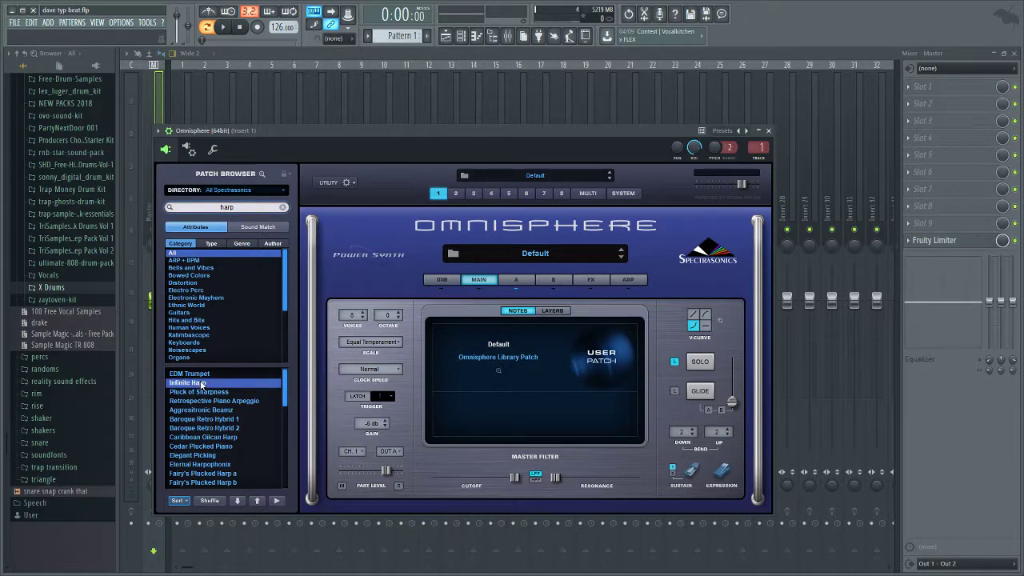
left_click(477, 36)
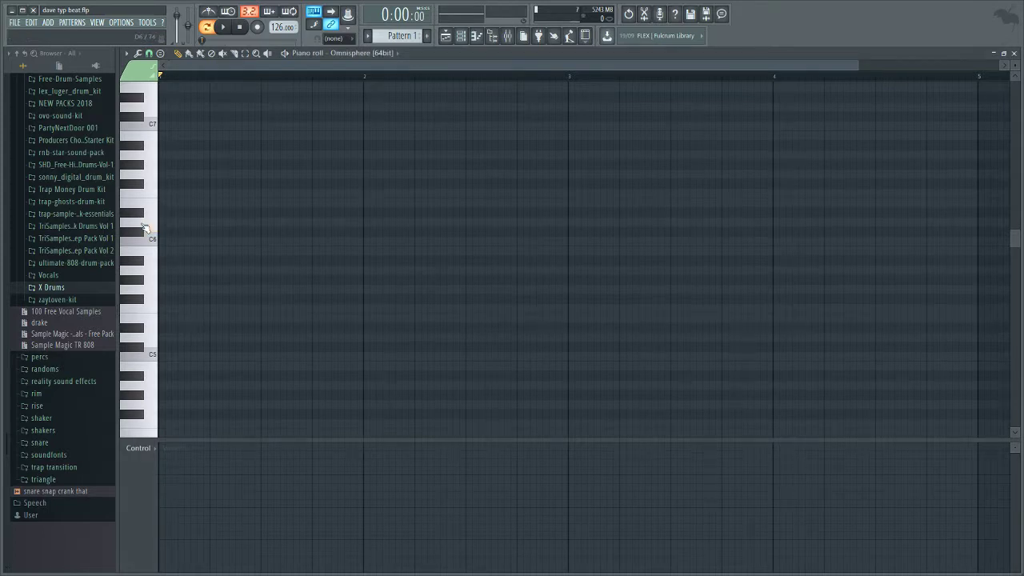
left_click(143, 224)
left_click(146, 228)
Step: Load the Pluck of Sharpness patch in Omnisphere and audition it around D5 in the piano roll
left_click(470, 42)
left_click(440, 341)
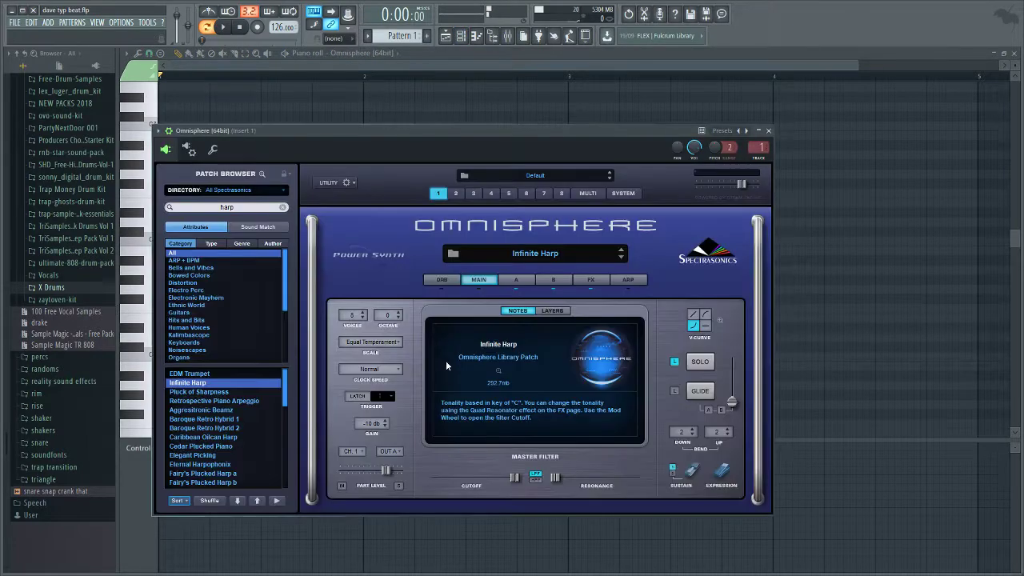
left_click(231, 393)
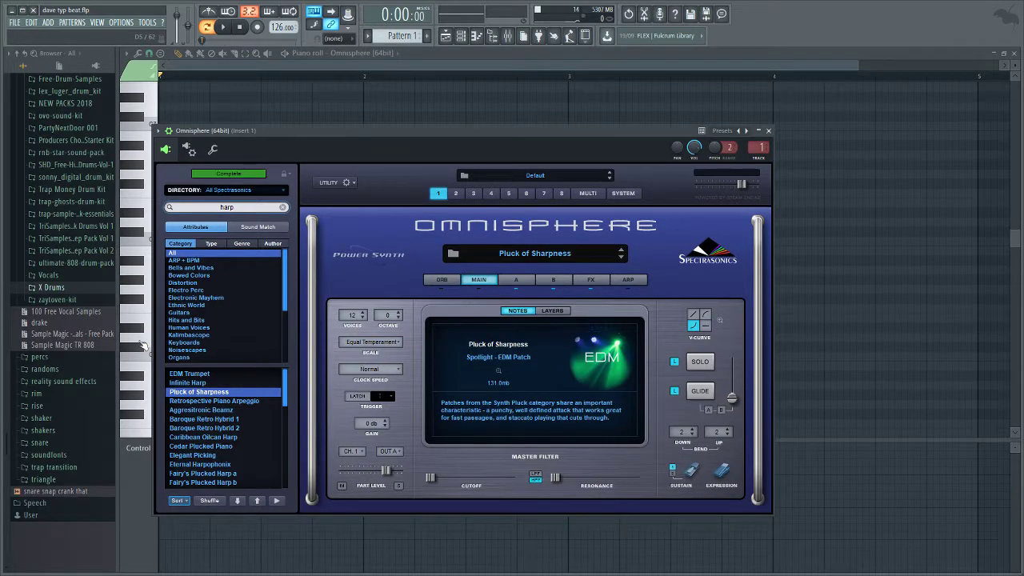
left_click(142, 344)
left_click(476, 37)
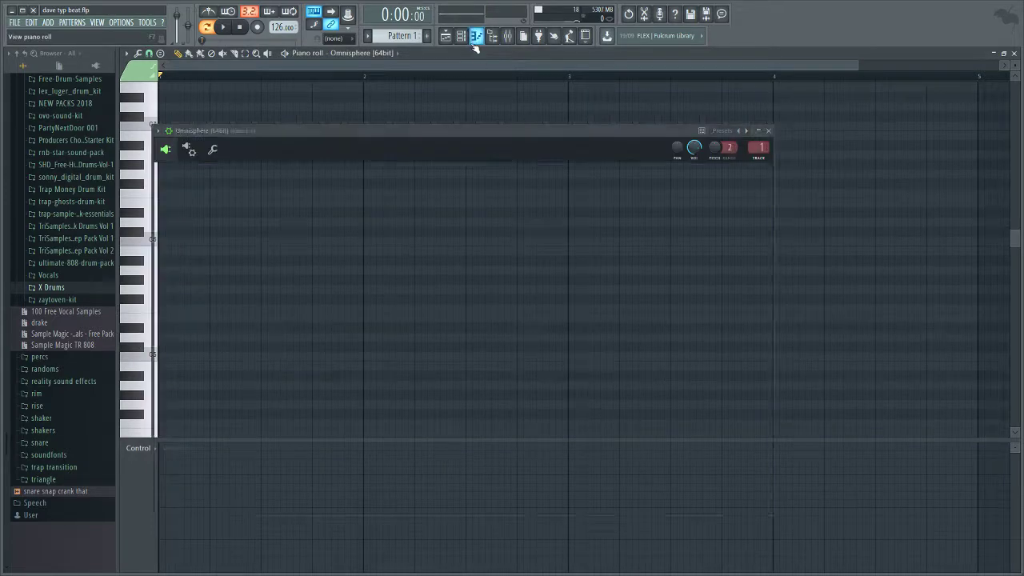
Step: Load the Caribbean Oilcan Harp patch in Omnisphere and return to the piano roll
left_click(446, 36)
left_click(461, 35)
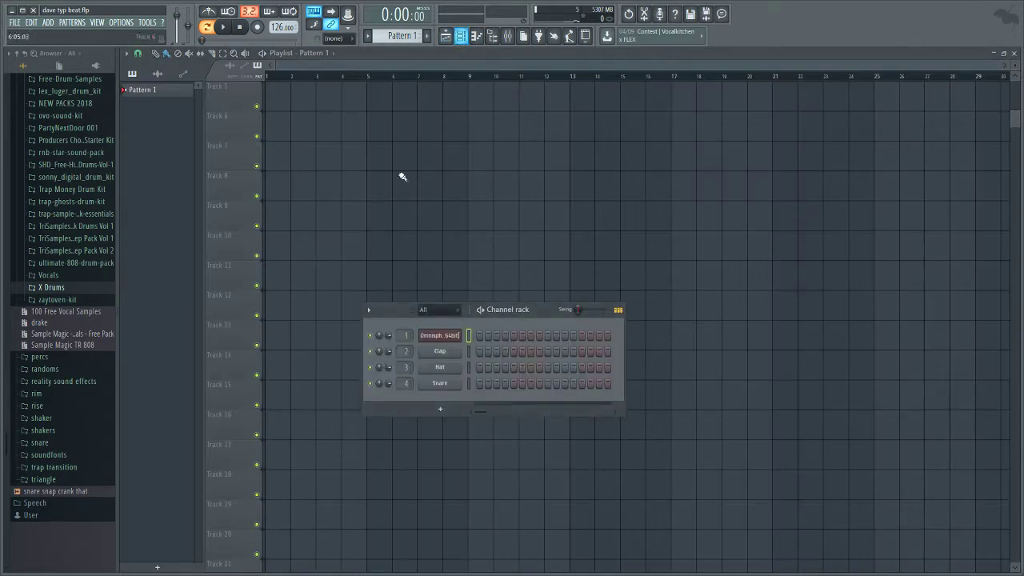
left_click(428, 336)
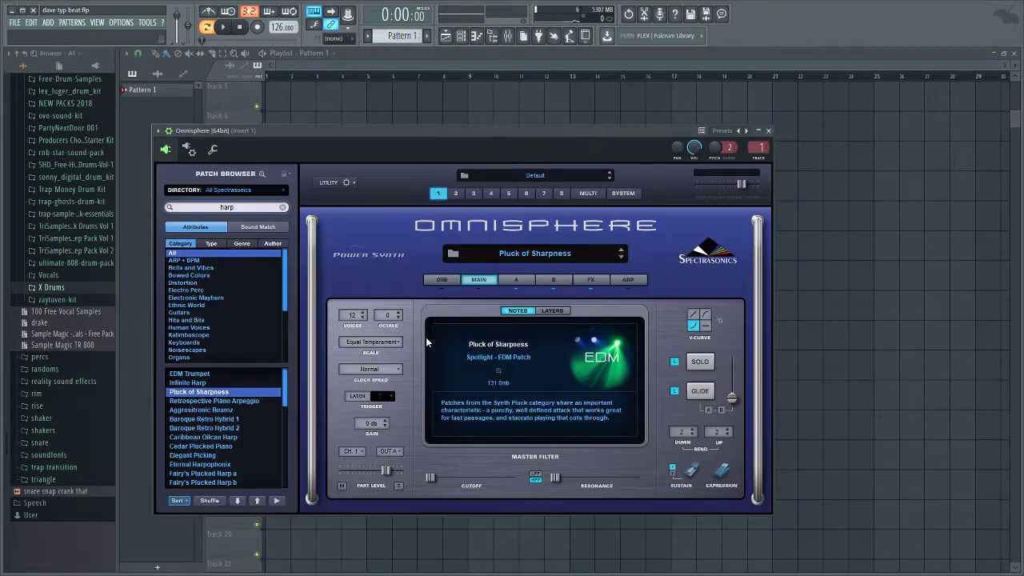
left_click(233, 438)
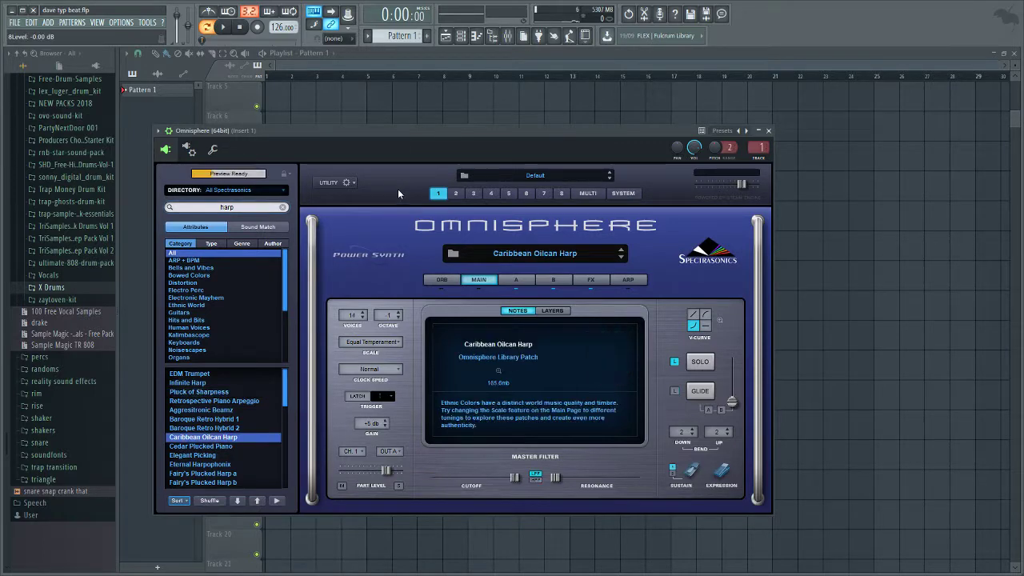
left_click(477, 36)
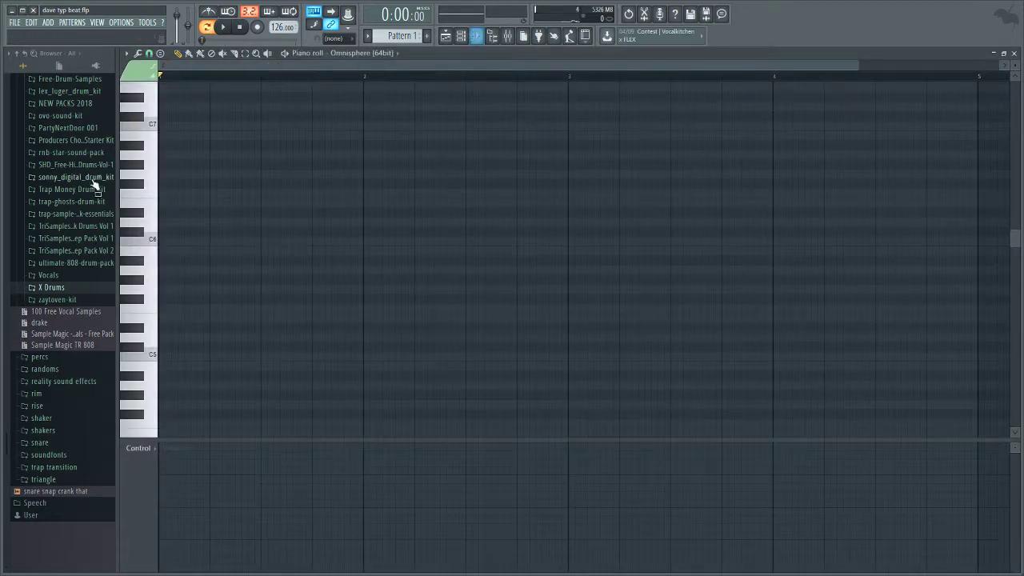
Step: Load the Fairy's Plucked Harp a patch in Omnisphere and audition it around D5
left_click(460, 36)
left_click(435, 339)
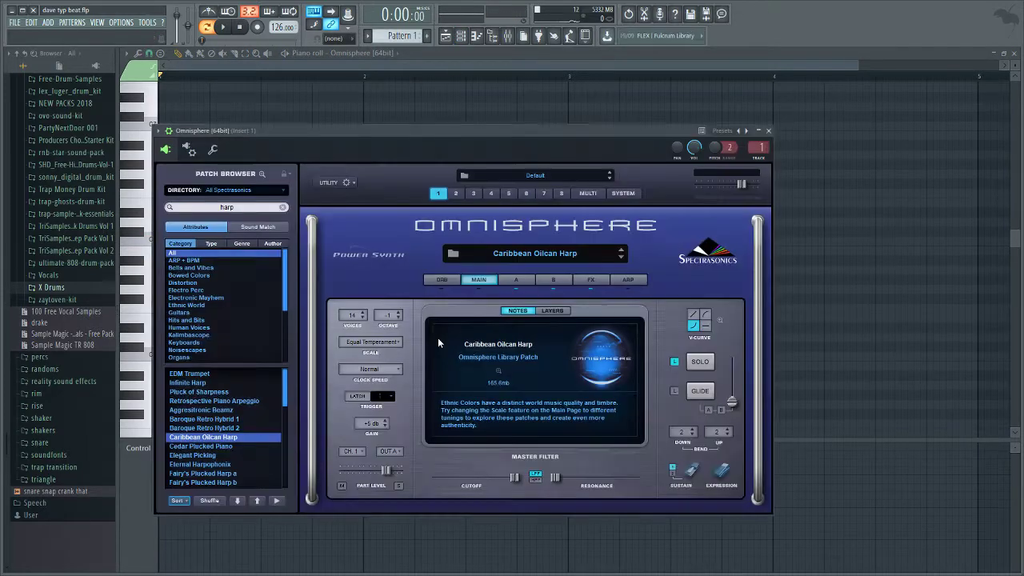
left_click(221, 474)
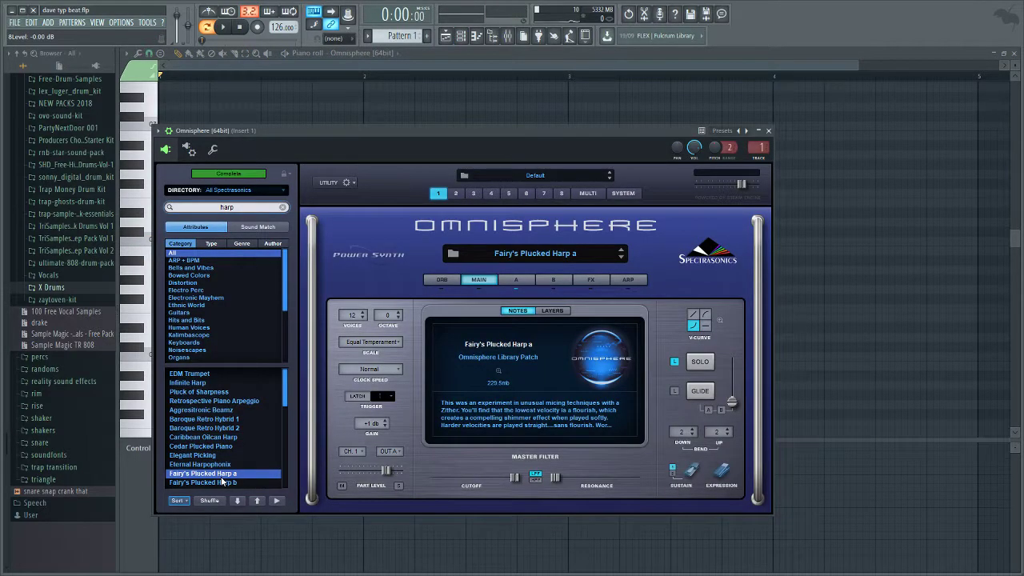
left_click(153, 345)
left_click(152, 339)
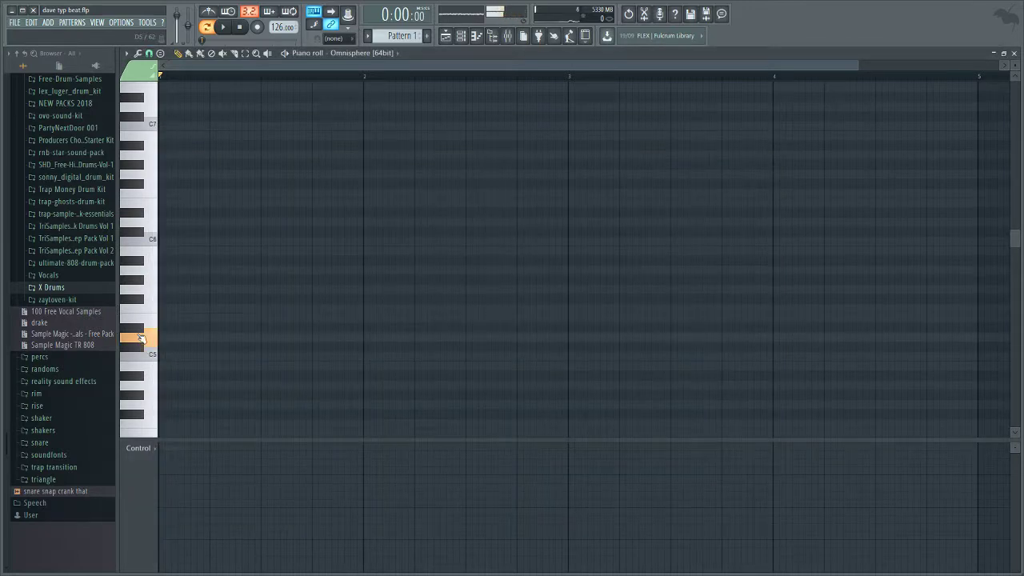
Step: Load the Elegant Picking patch in Omnisphere and audition it on piano roll keys from D5 down to A4
left_click(461, 35)
left_click(436, 336)
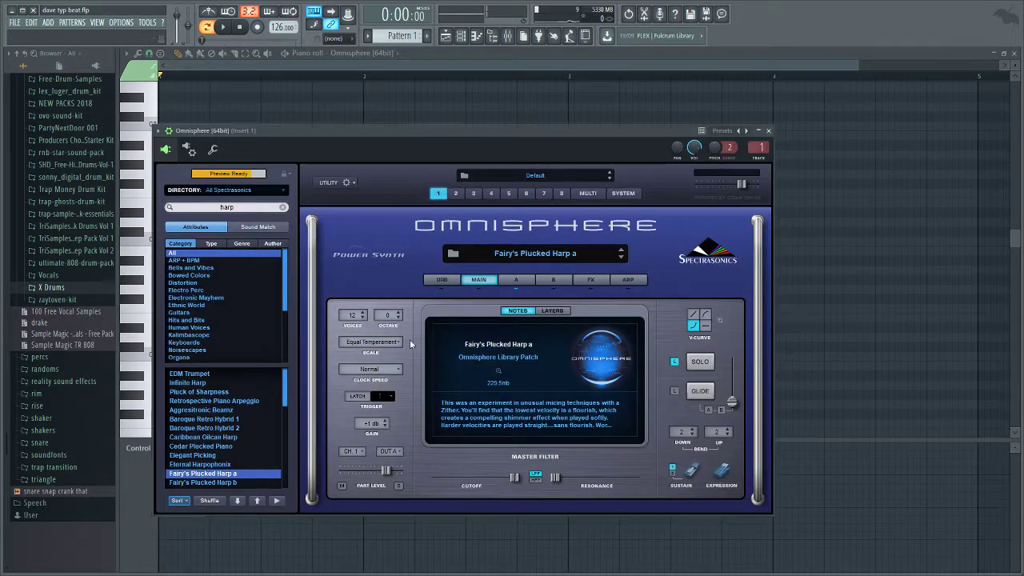
left_click(206, 455)
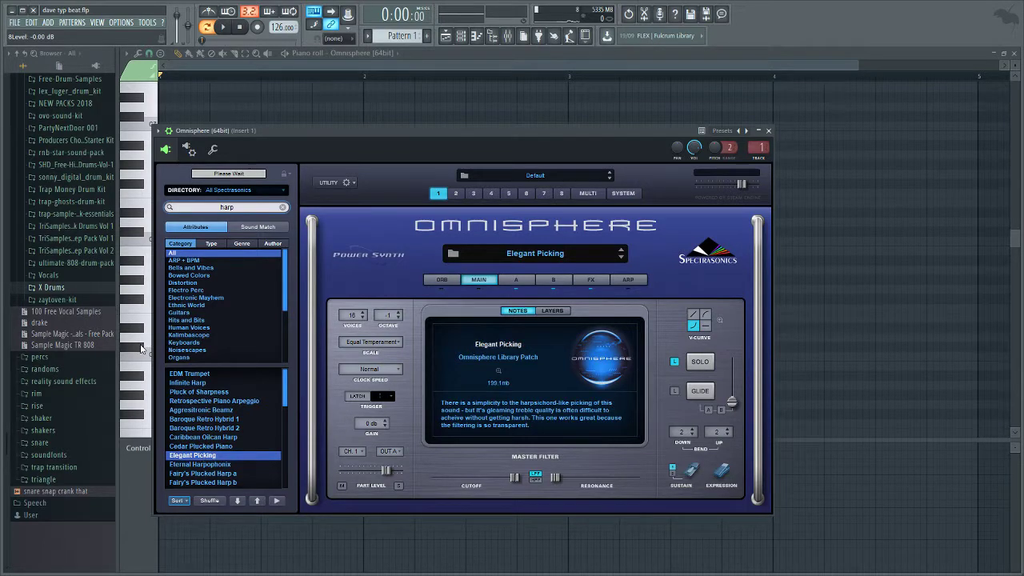
left_click(144, 344)
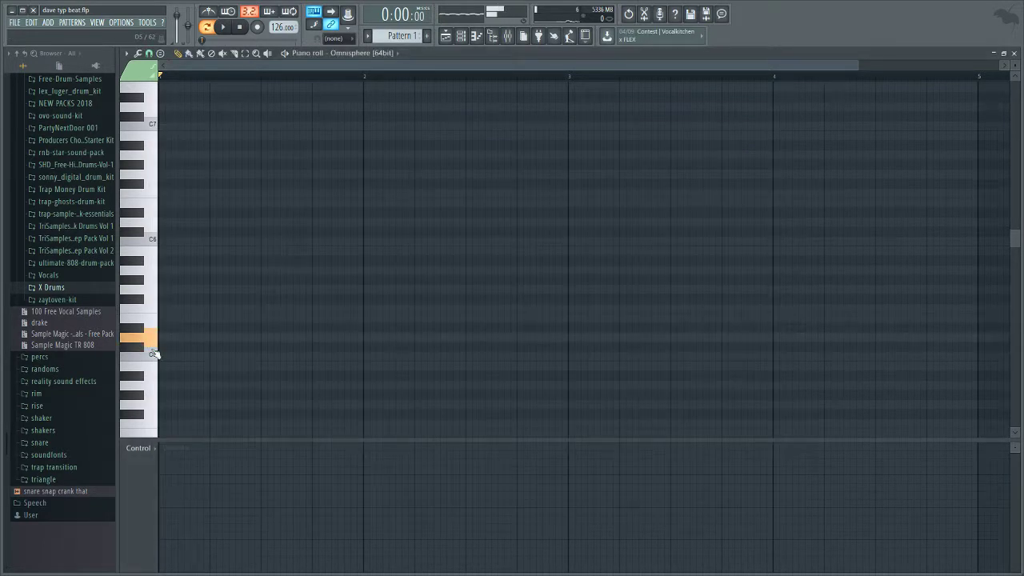
left_click(138, 379)
left_click(151, 391)
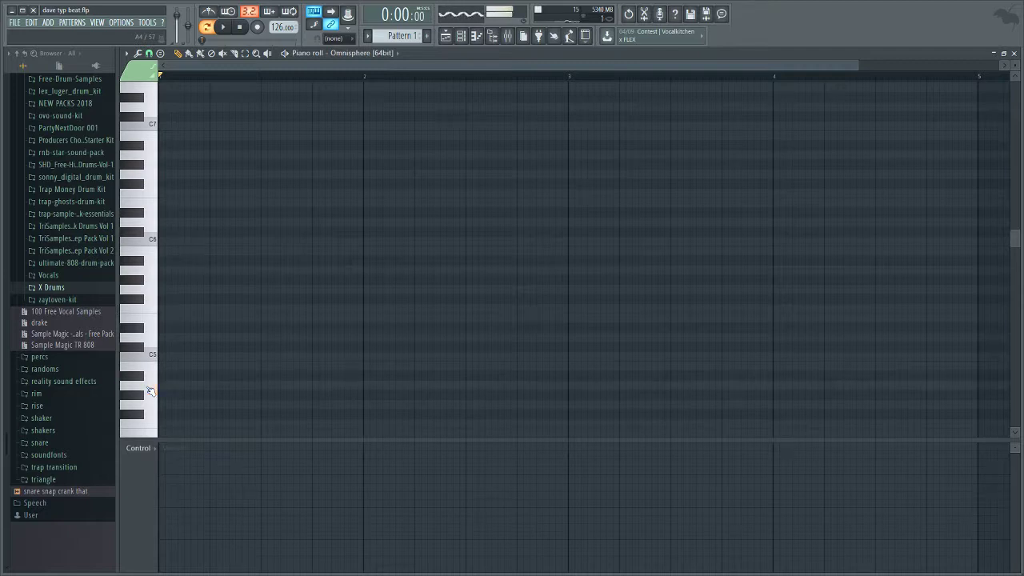
left_click(150, 390)
Step: Try a two-note melody start in bar 1 of the piano roll, with G#4 followed by A#4
scroll(171, 382, "down", 3)
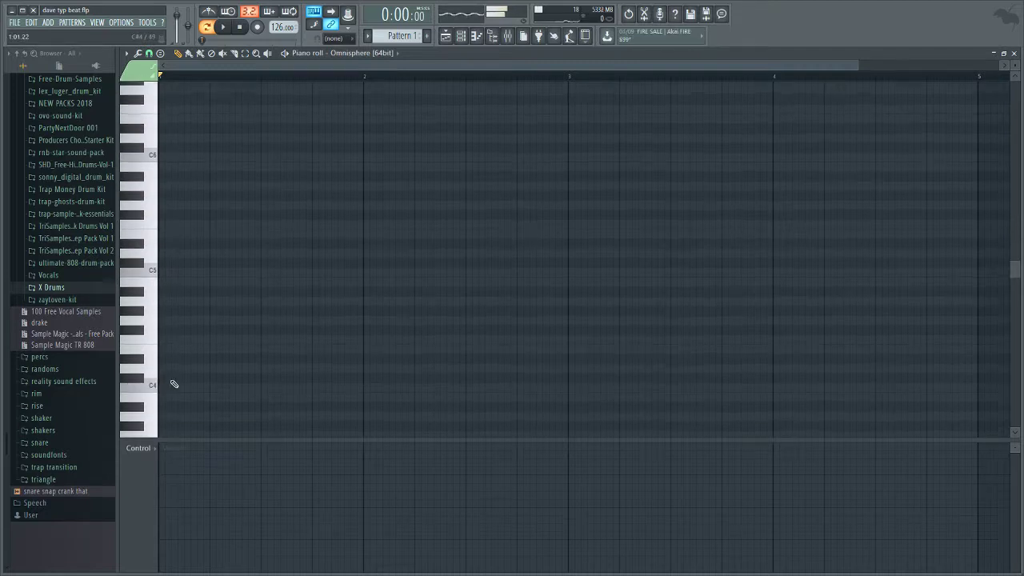
left_click(171, 367)
right_click(172, 366)
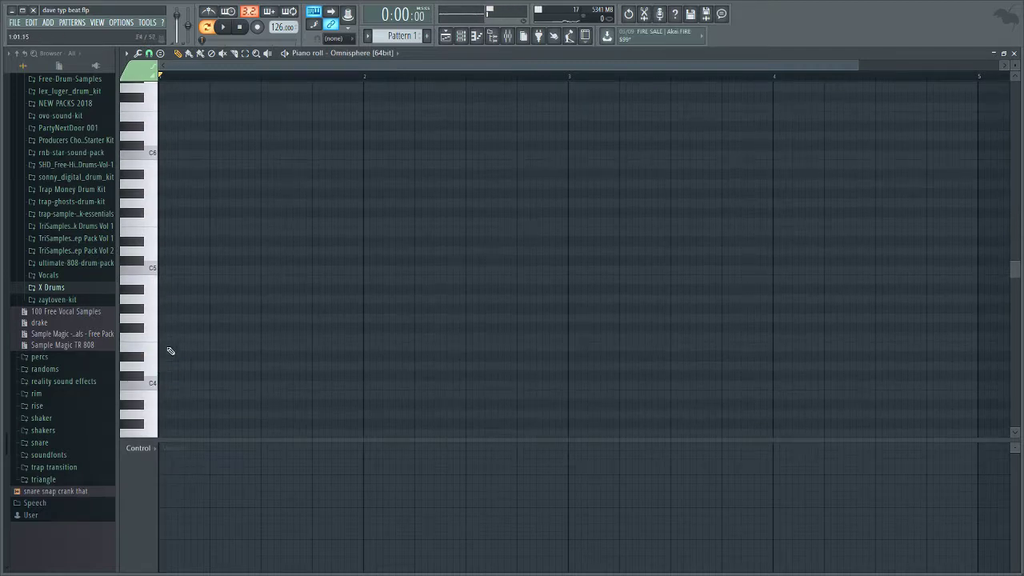
left_click(171, 309)
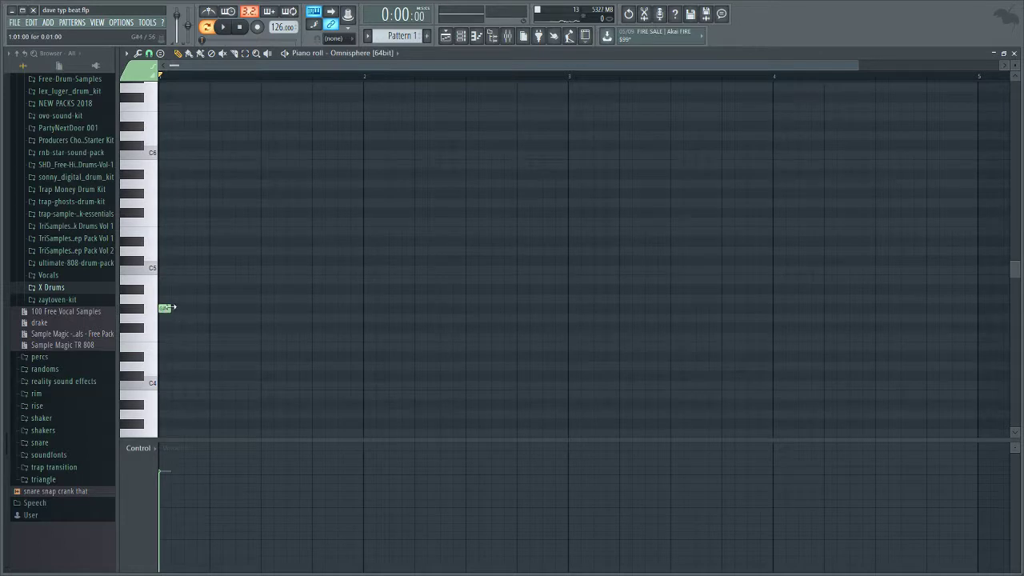
left_click(188, 289)
right_click(191, 290)
left_click(190, 289)
Step: Try higher follow-up notes, remove them along with the A#4, and place a D5 directly after the G#4
left_click(212, 261)
right_click(217, 262)
left_click(238, 253)
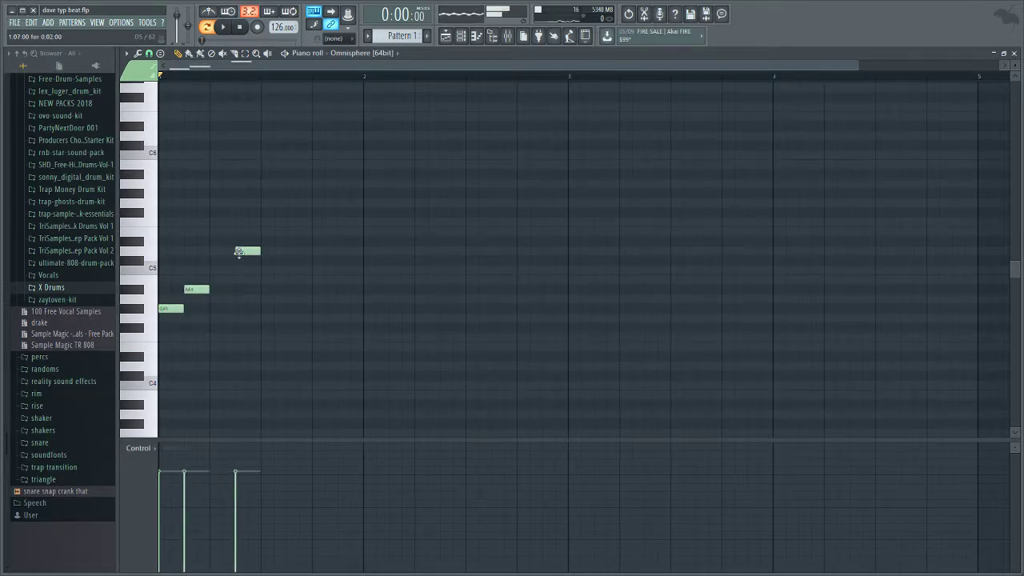
right_click(240, 253)
right_click(196, 289)
left_click(193, 252)
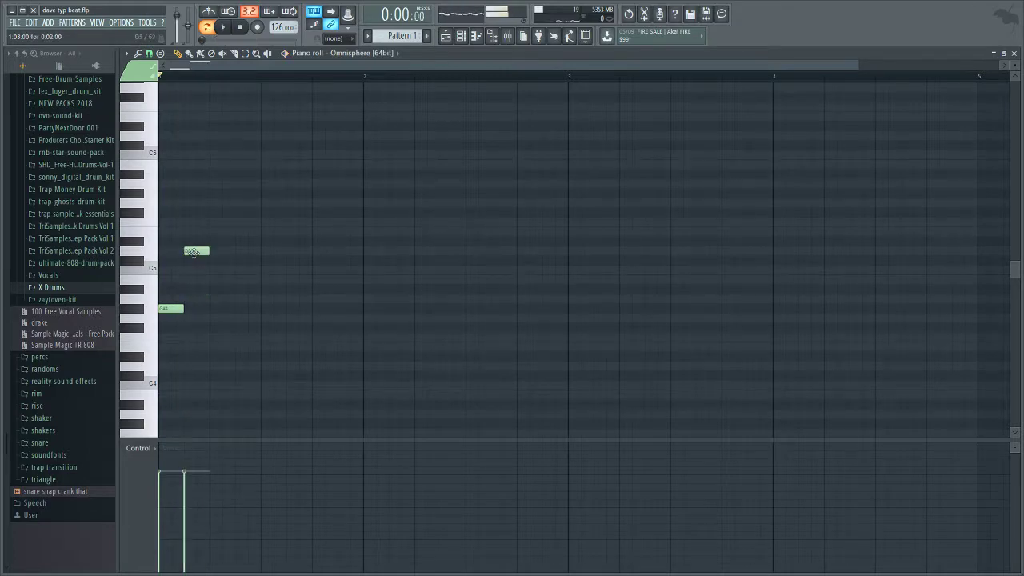
Step: Load the Fairy's Plucked Harp b patch in Omnisphere and play the pattern with it
key("F6")
left_click(437, 336)
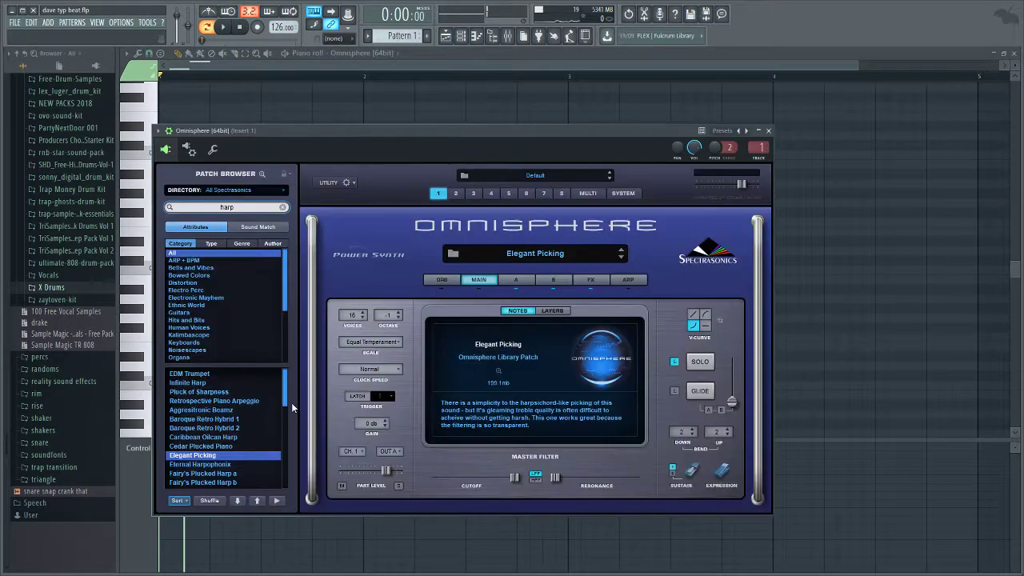
left_click(250, 483)
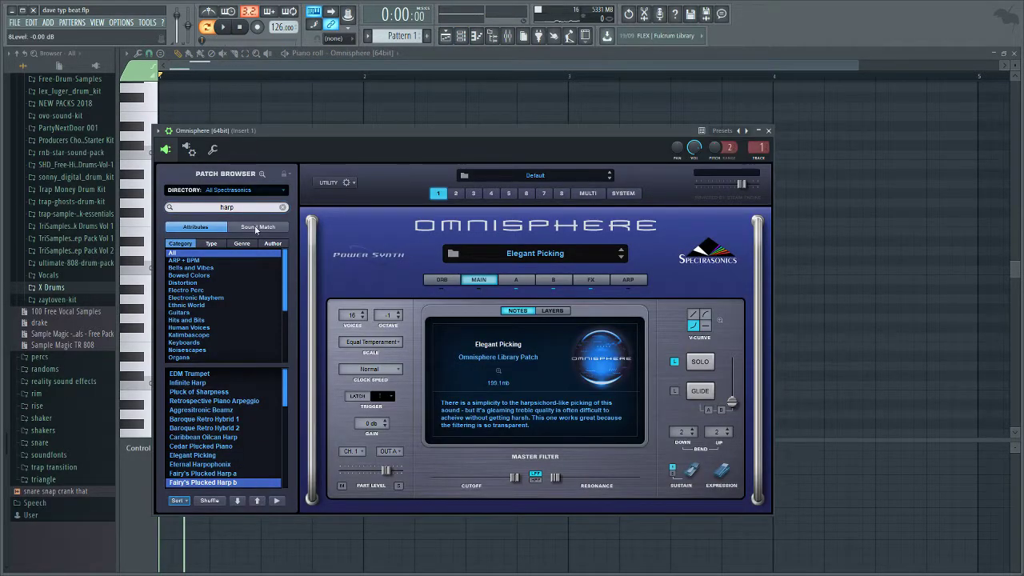
key("space")
key("space")
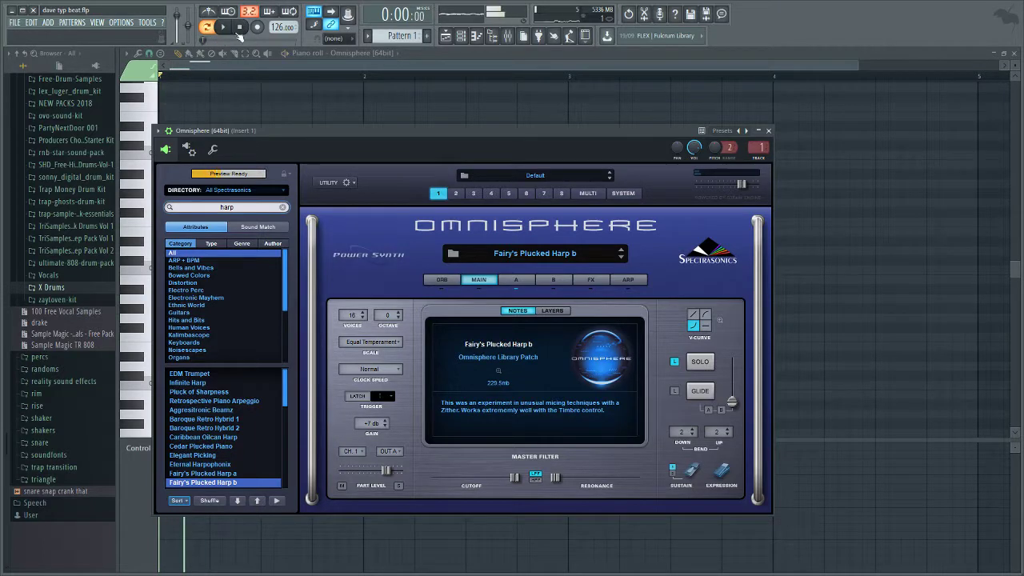
Step: Replace the two existing notes with an ascending run of A4, C5 and E5 from the start of bar 1
left_click_drag(257, 130, 475, 160)
right_click(195, 253)
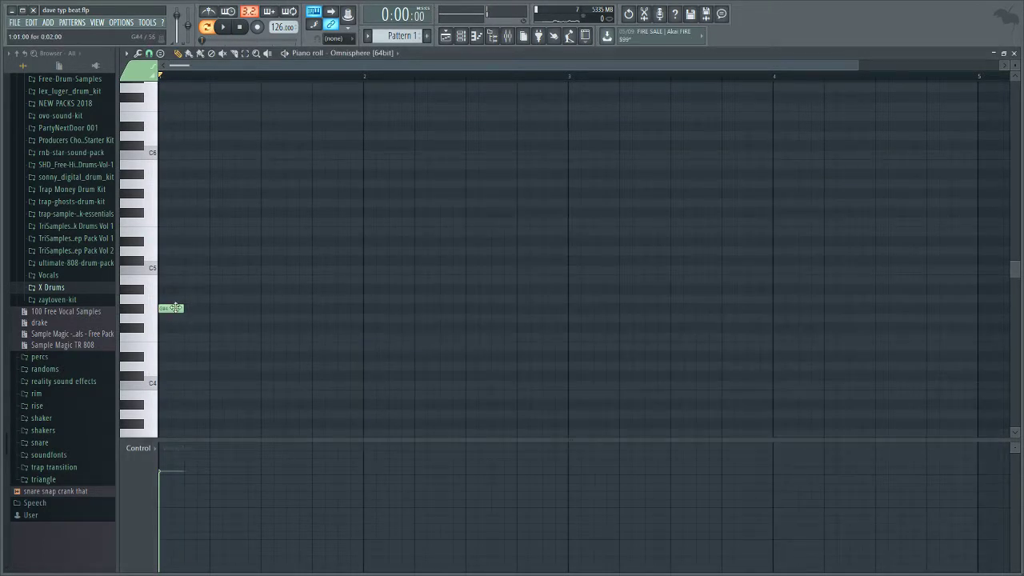
right_click(174, 307)
left_click(164, 300)
left_click(191, 269)
left_click_drag(211, 239, 211, 233)
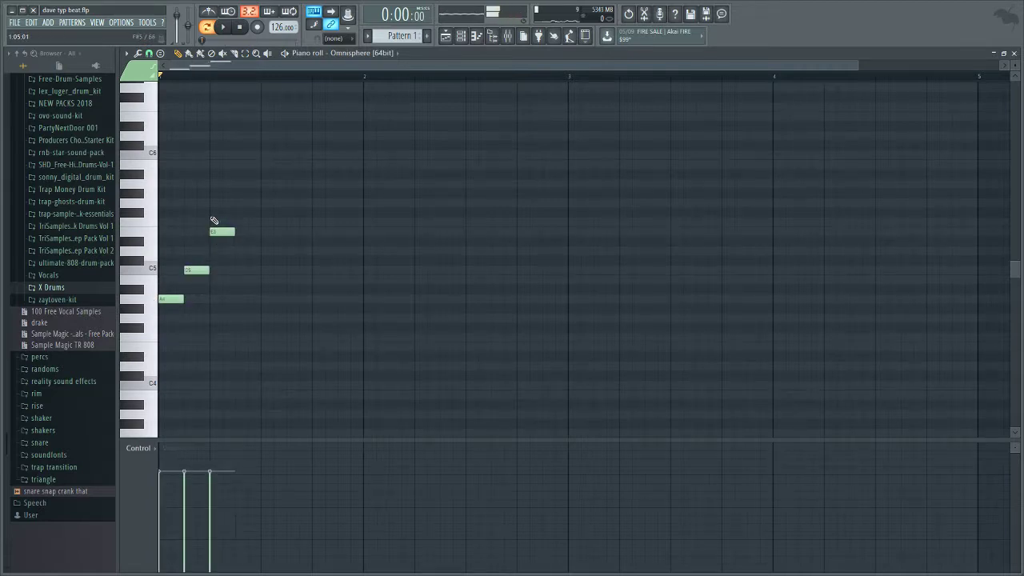
Step: Transpose the three-note run down to A#3, C#4 and F4 and play it back
key("ctrl+Down")
key("shift+Down")
key("shift+Down")
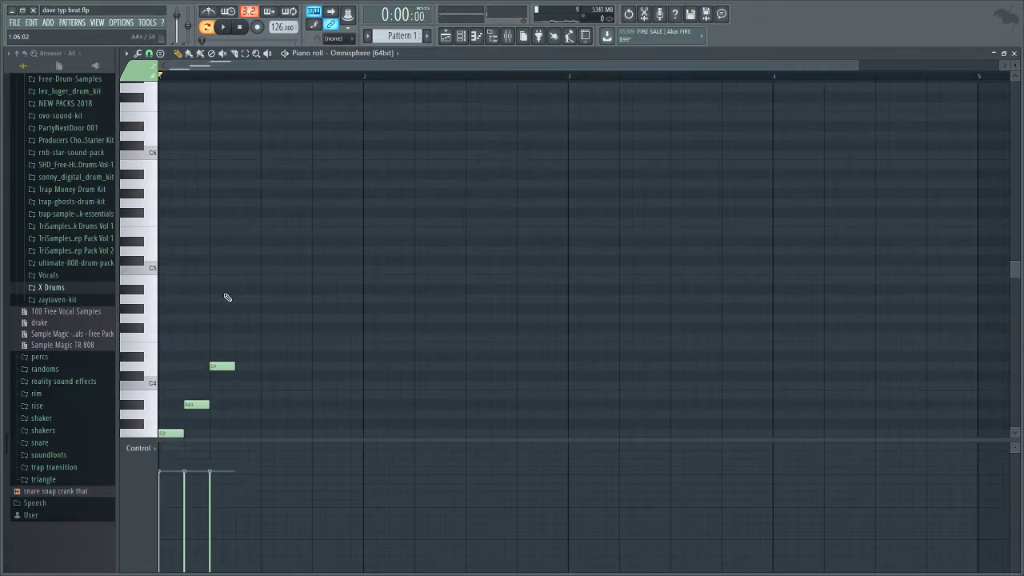
key("shift+Up")
key("shift+Up")
key("shift+Up")
key("space")
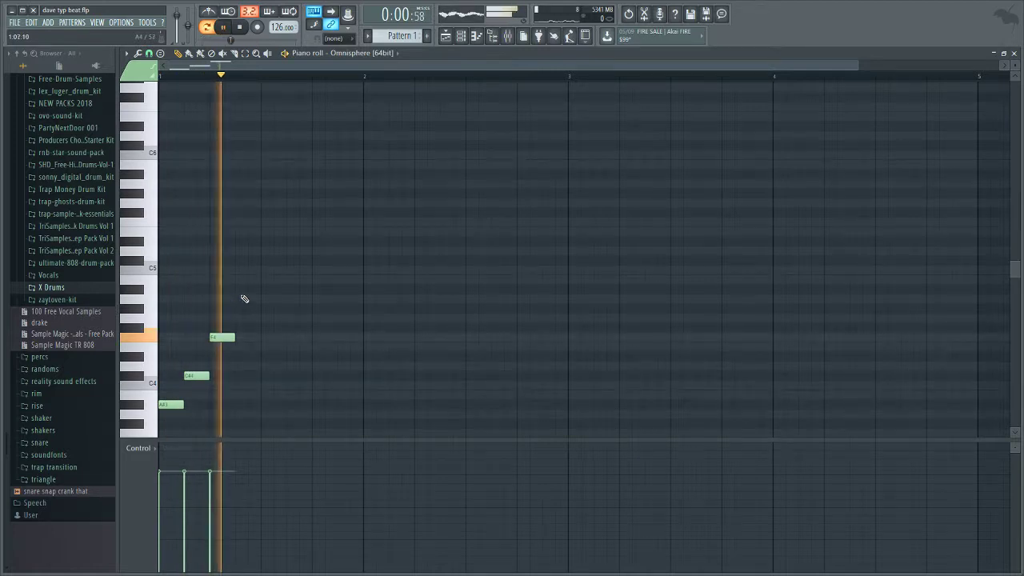
key("space")
Step: Add an A#4 as the run's fourth note, then try a D#5 after it and delete that D#5
left_click(244, 289)
left_click(264, 243)
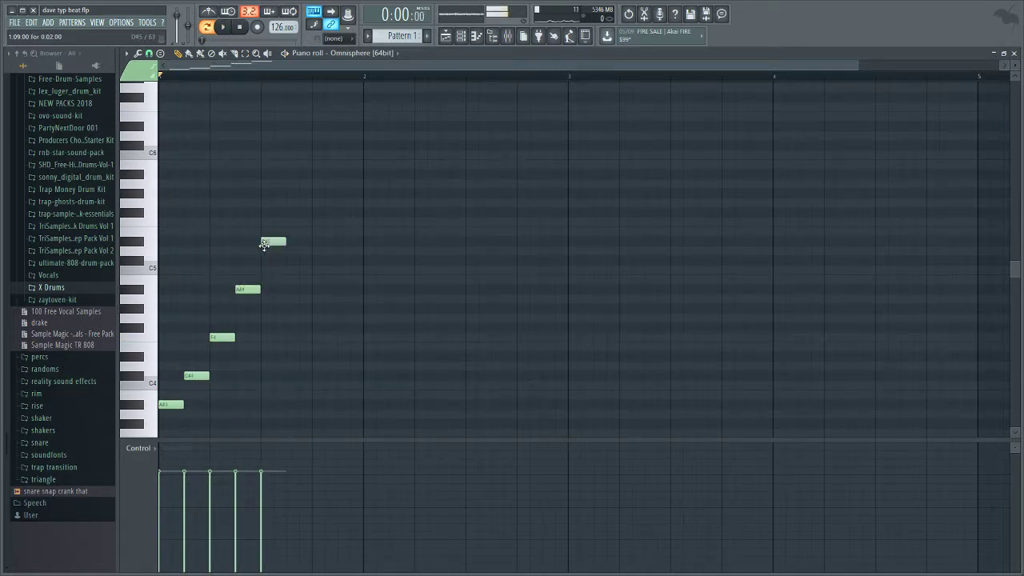
right_click(278, 241)
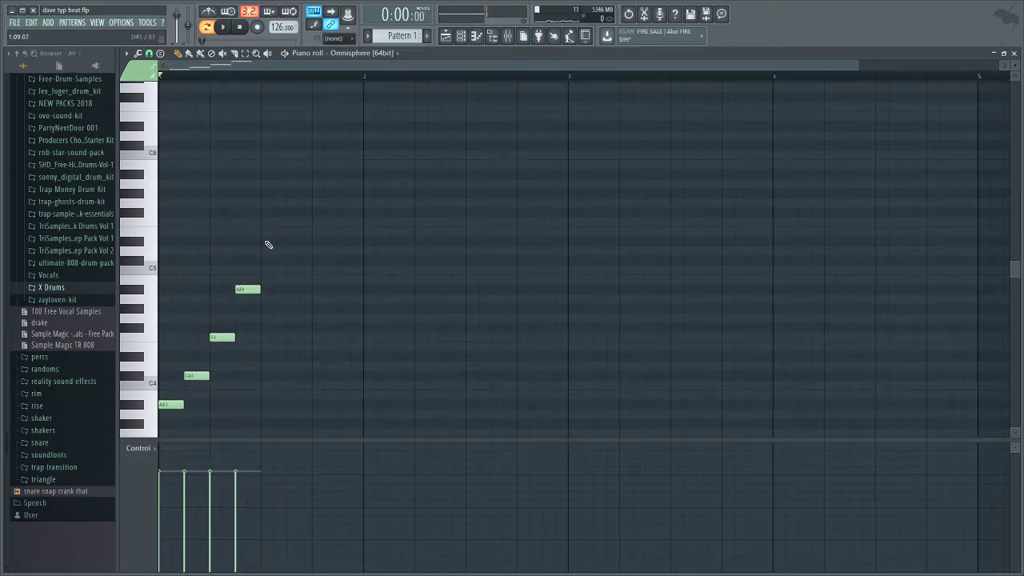
Step: Add a D#5 as the run's fifth note, raise all the notes by one octave and play the pattern back
left_click(267, 242)
key("ctrl+Up")
key("space")
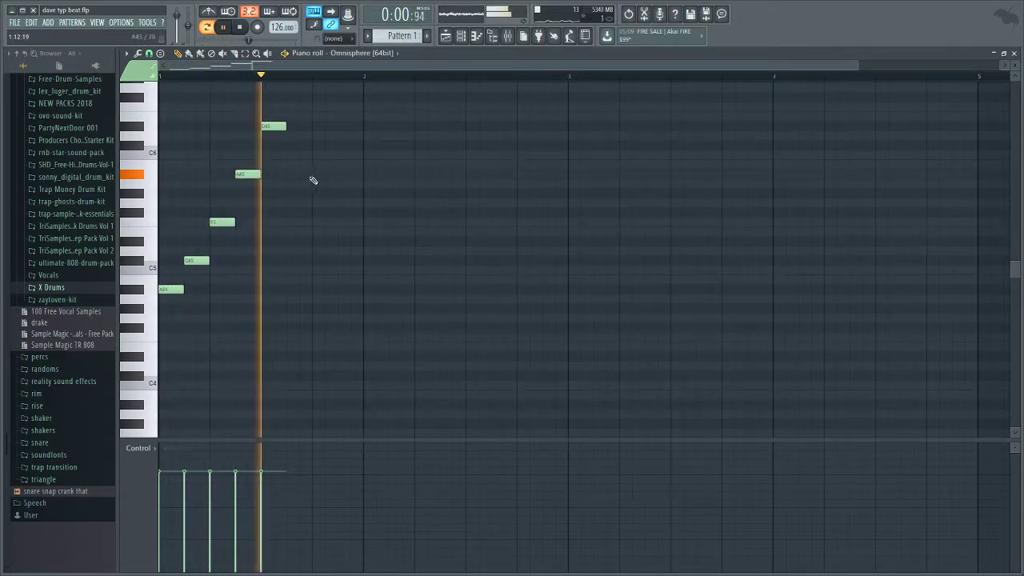
key("space")
Step: Continue the melody after the D#6 with descending C#6, C6 and A5 notes to fill bar 1, playing it back along the way
left_click(290, 144)
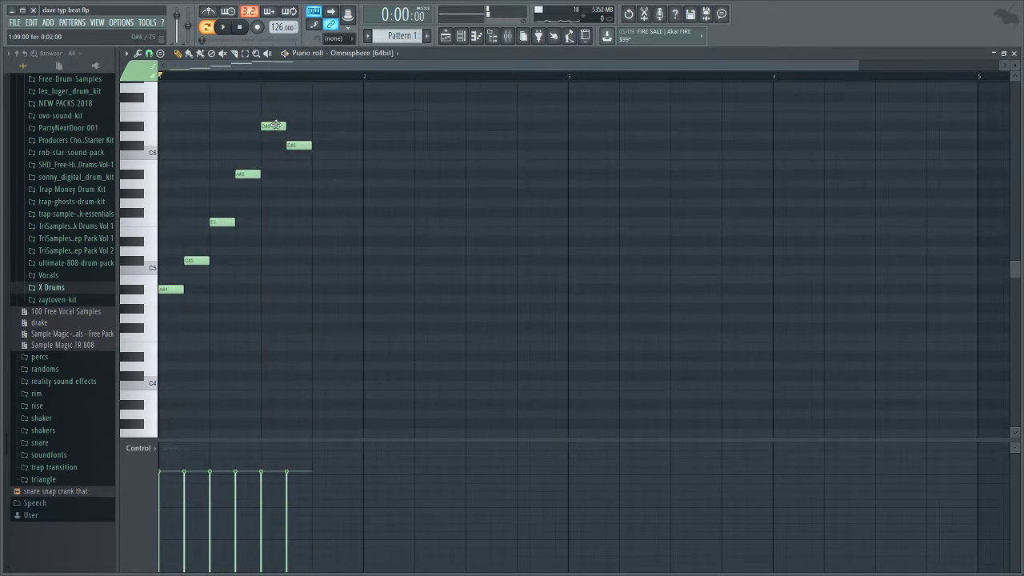
left_click(319, 154)
key("space")
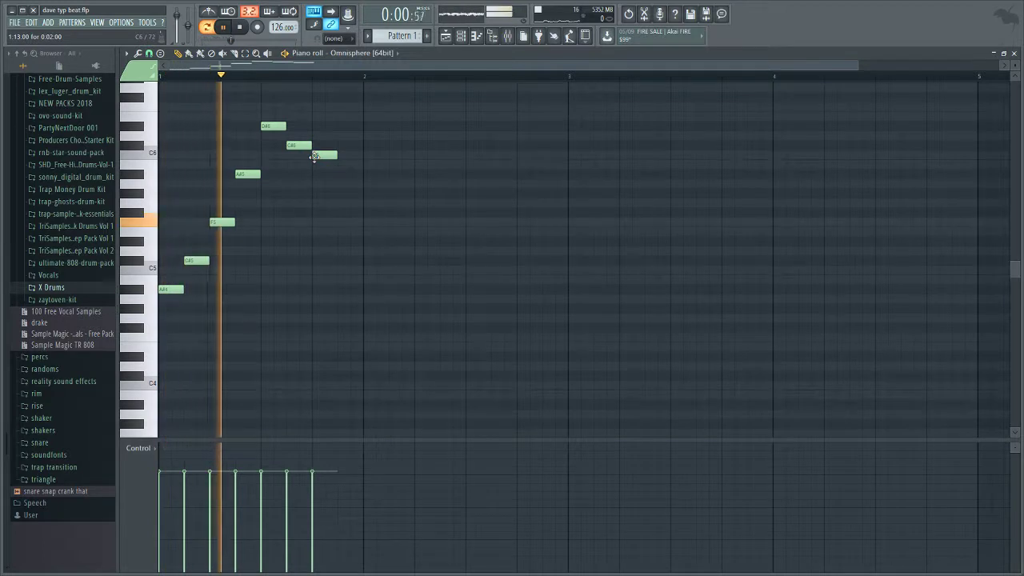
key("space")
left_click(339, 184)
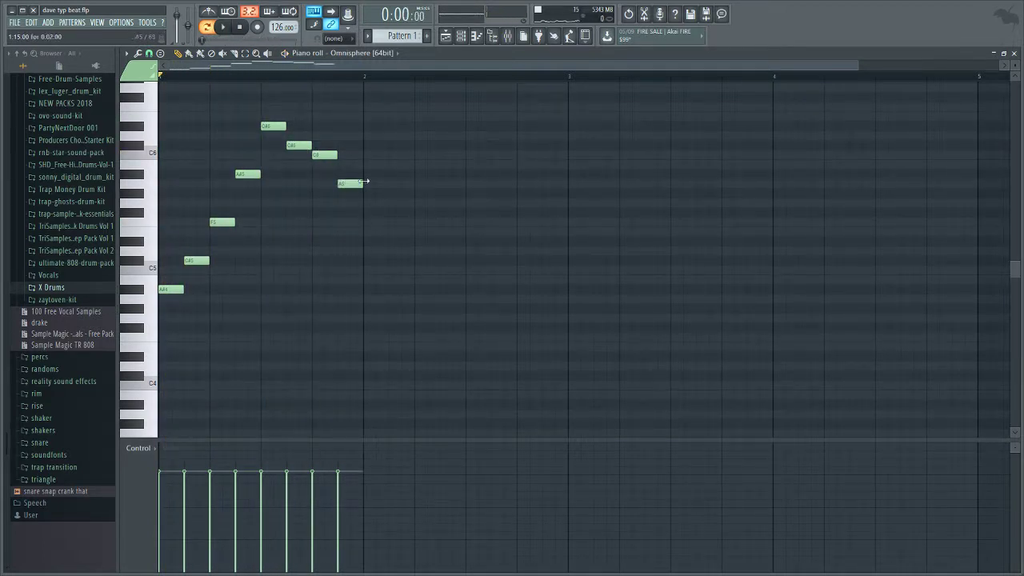
Step: Add an A#5 and an F5 together at the start of bar 2, followed by an F#5
left_click(368, 174)
left_click(379, 241)
right_click(379, 240)
left_click_drag(368, 239, 366, 221)
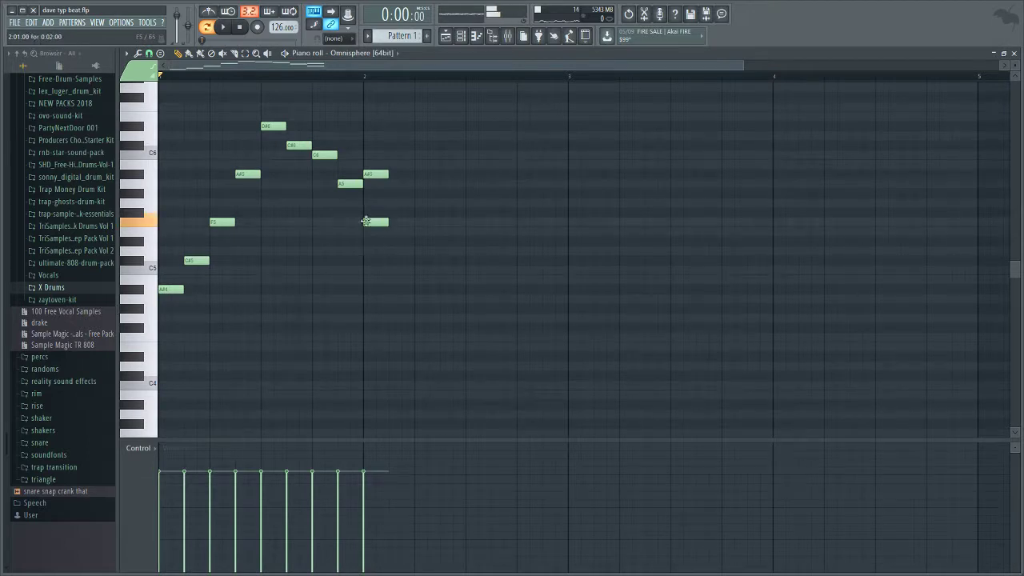
left_click(390, 194)
right_click(404, 193)
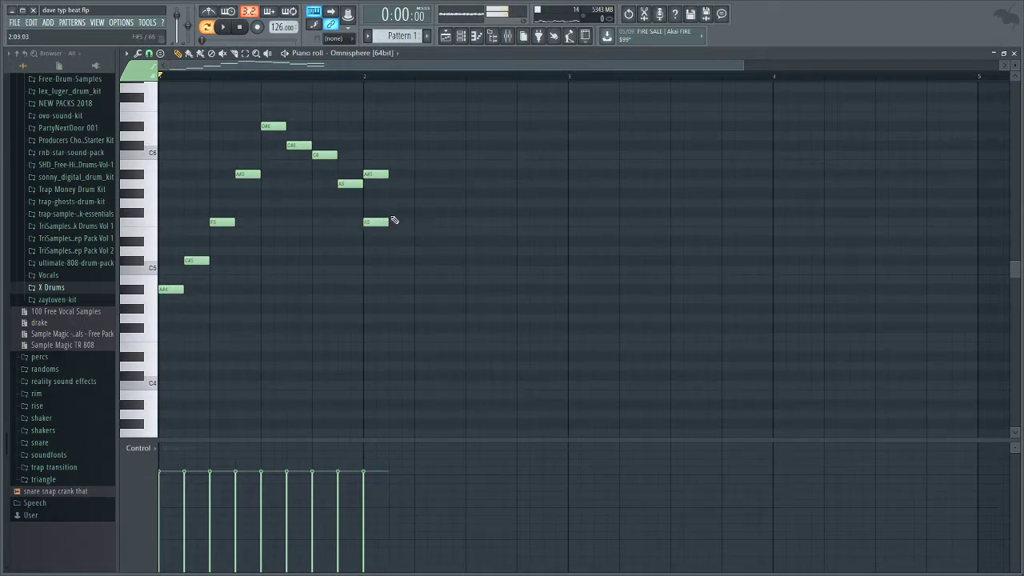
left_click(400, 212)
Step: Load the Harps are Singing patch in Omnisphere and play the pattern with it
key("F6")
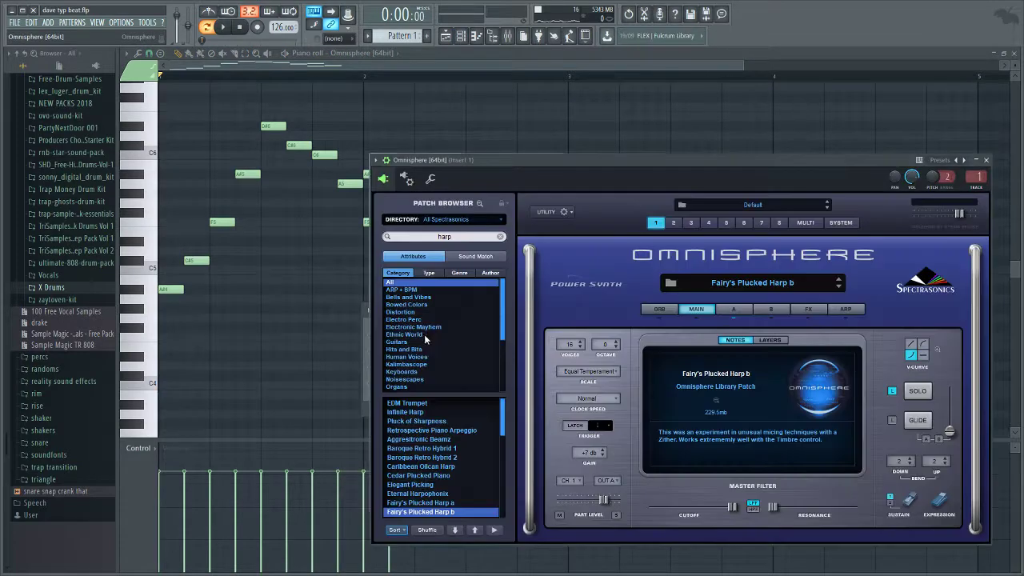
left_click(436, 334)
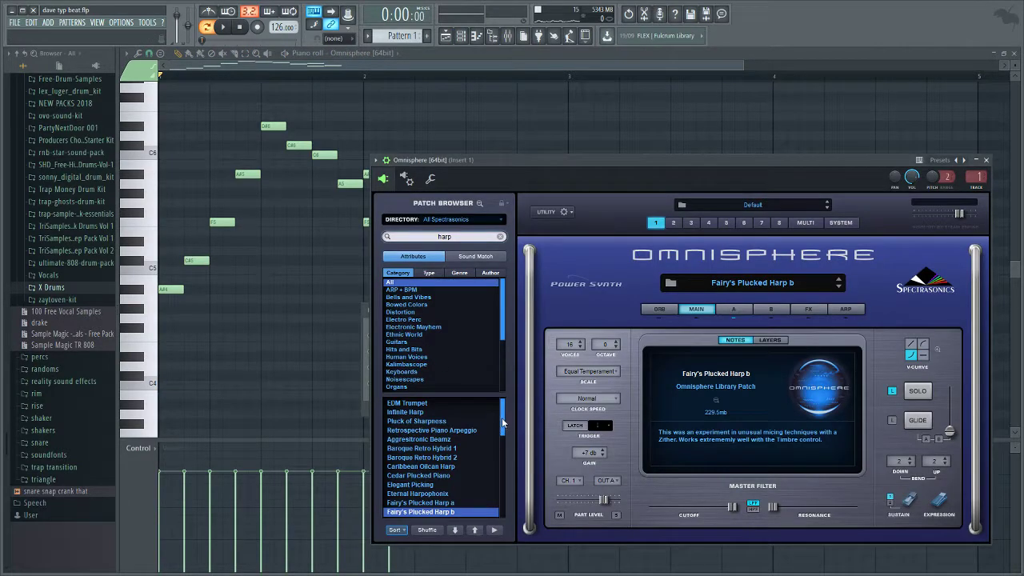
left_click_drag(503, 416, 501, 437)
left_click(425, 458)
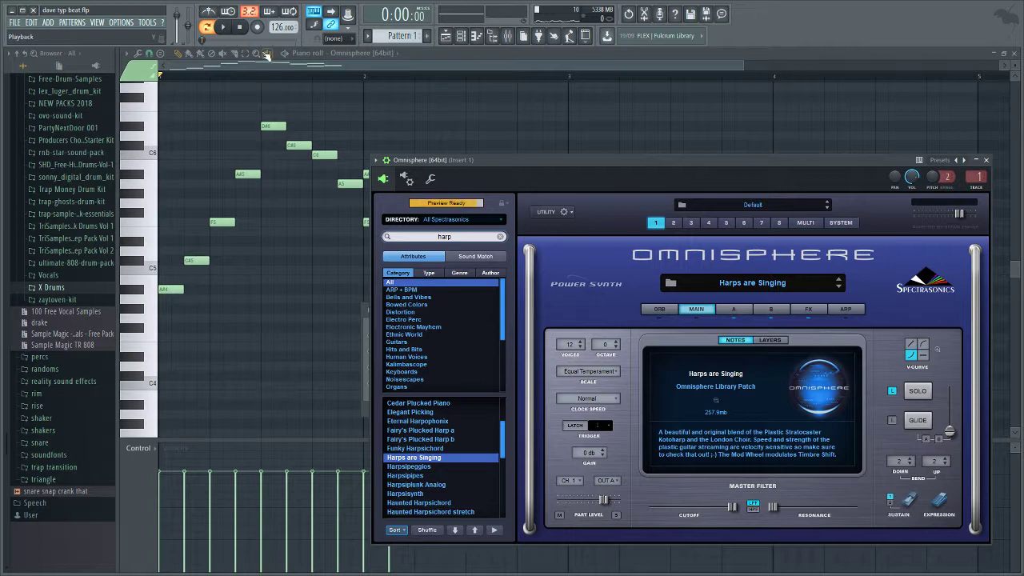
left_click(227, 27)
left_click(240, 27)
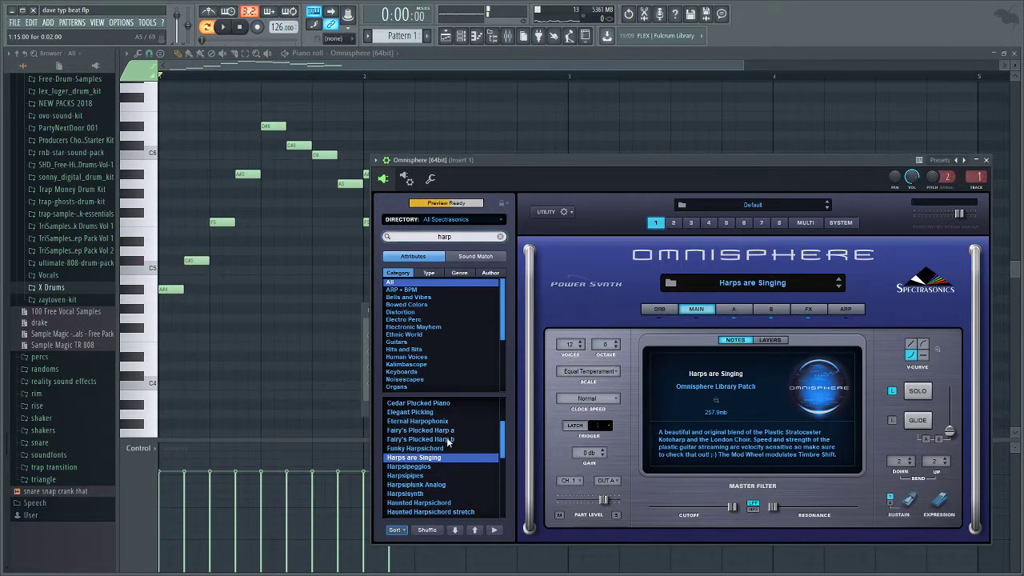
Step: Load the Harpsisynth patch and audition the pattern with it several times
scroll(447, 473, "down", 2)
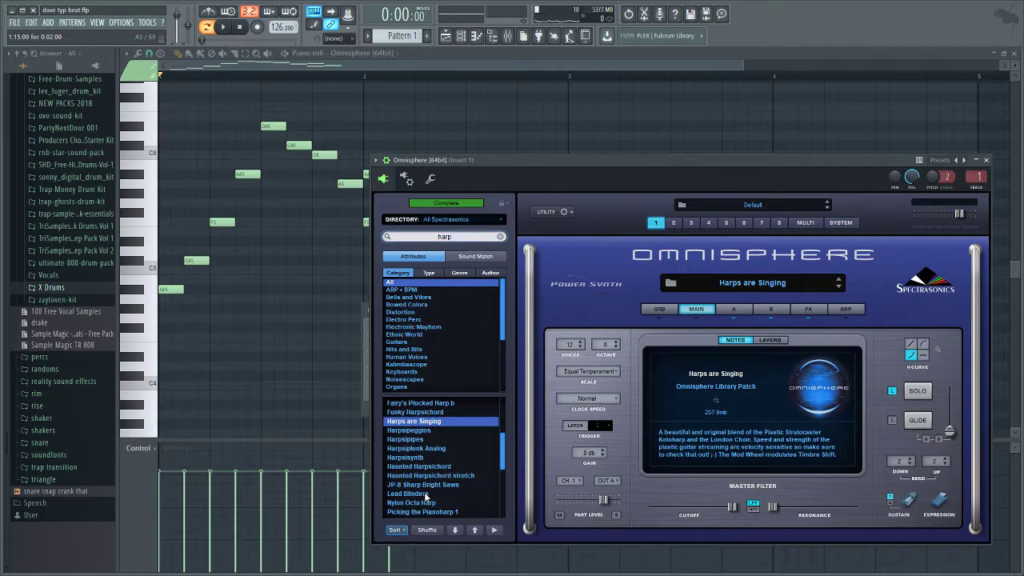
left_click(415, 458)
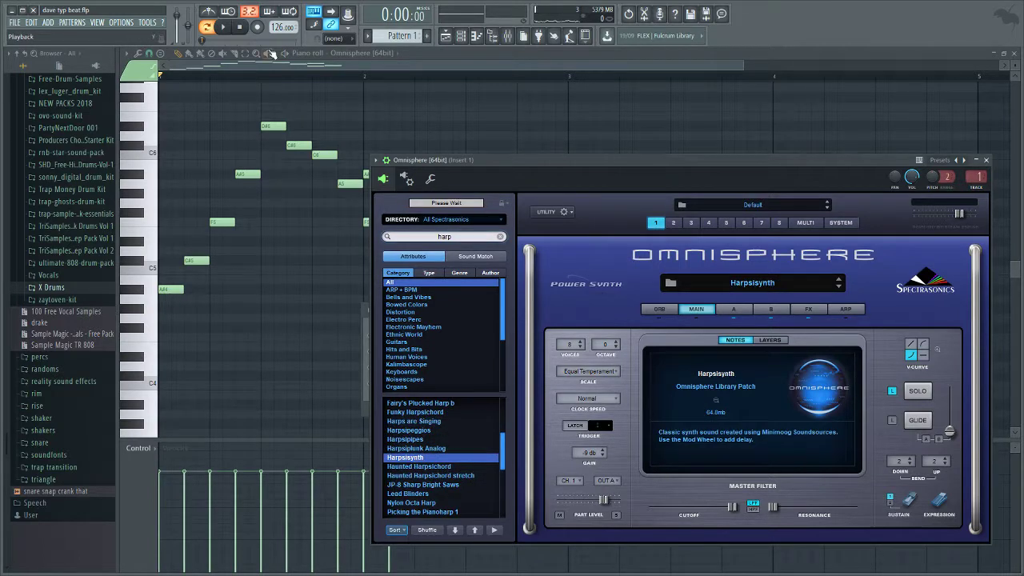
left_click(228, 28)
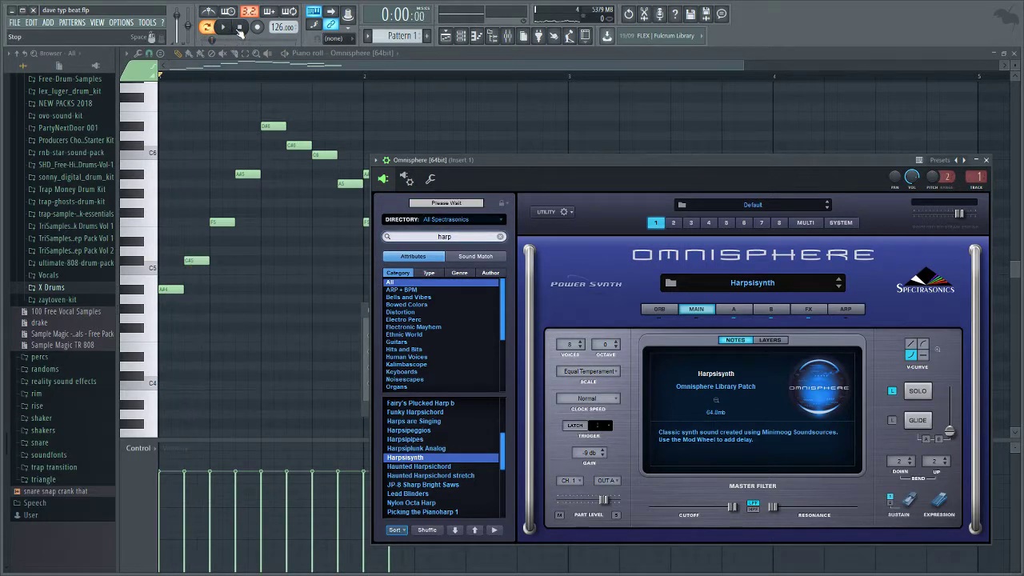
left_click(240, 28)
left_click(225, 29)
left_click(239, 31)
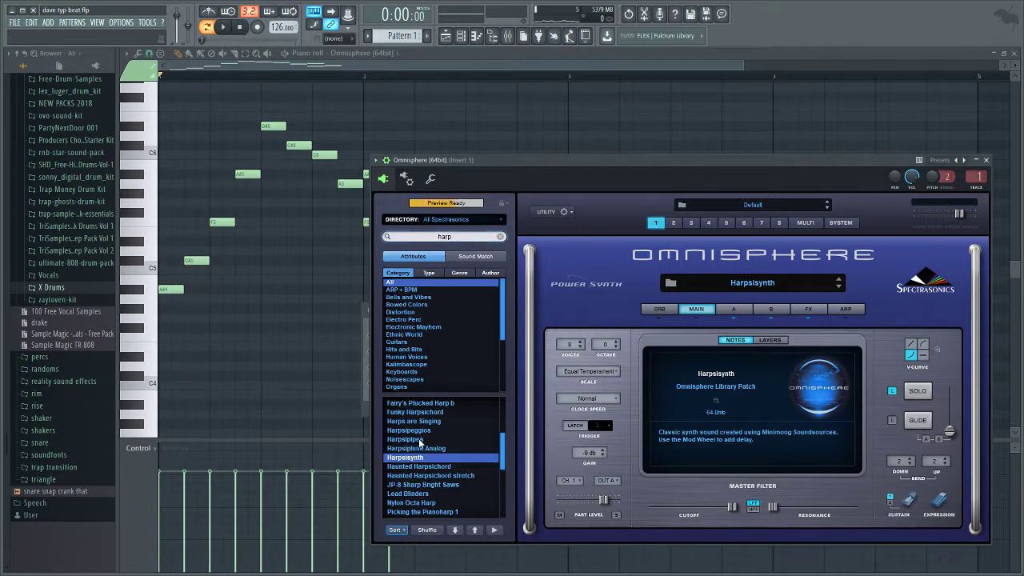
left_click(225, 29)
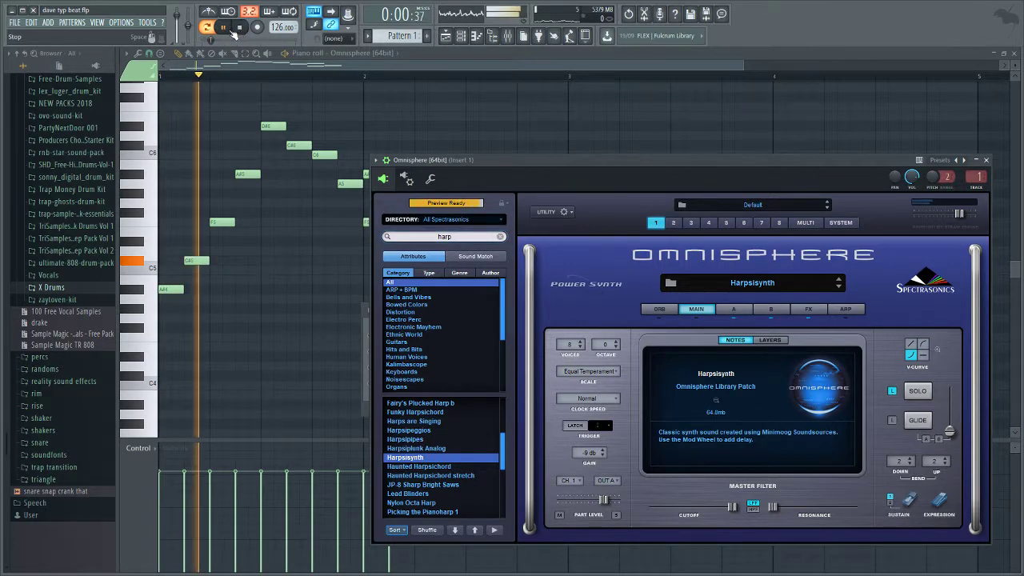
left_click(239, 30)
left_click(225, 30)
left_click(240, 27)
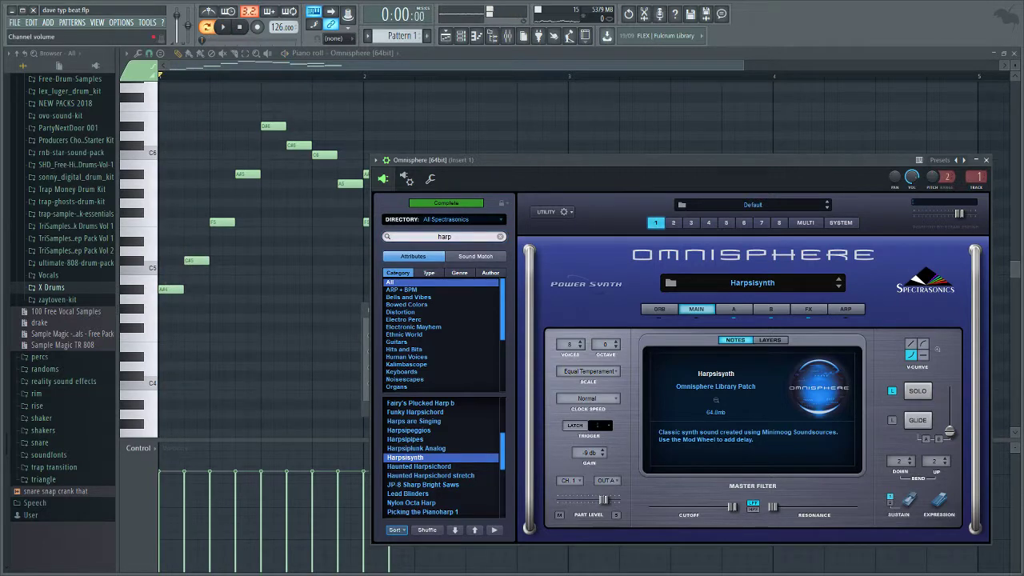
left_click(223, 26)
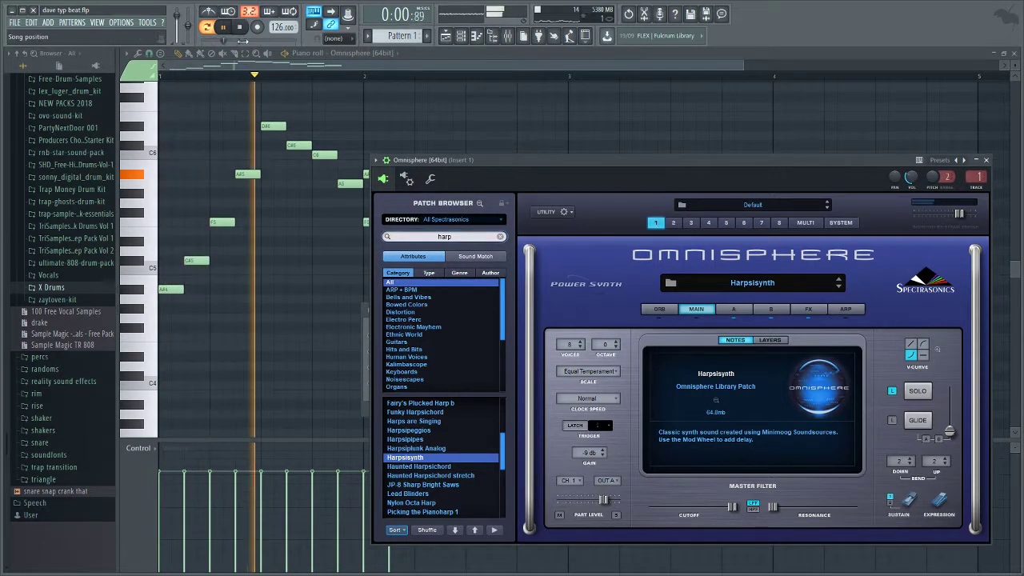
left_click_drag(417, 165, 460, 160)
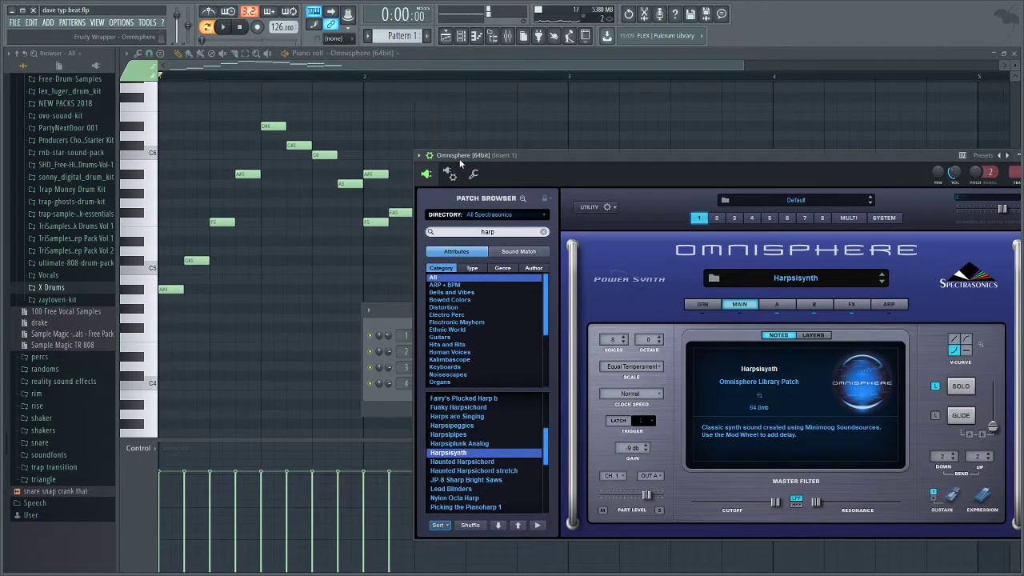
key("space")
Step: Load the Nylon Octa Harp patch, play the pattern with it and minimize the Omnisphere window
left_click(468, 498)
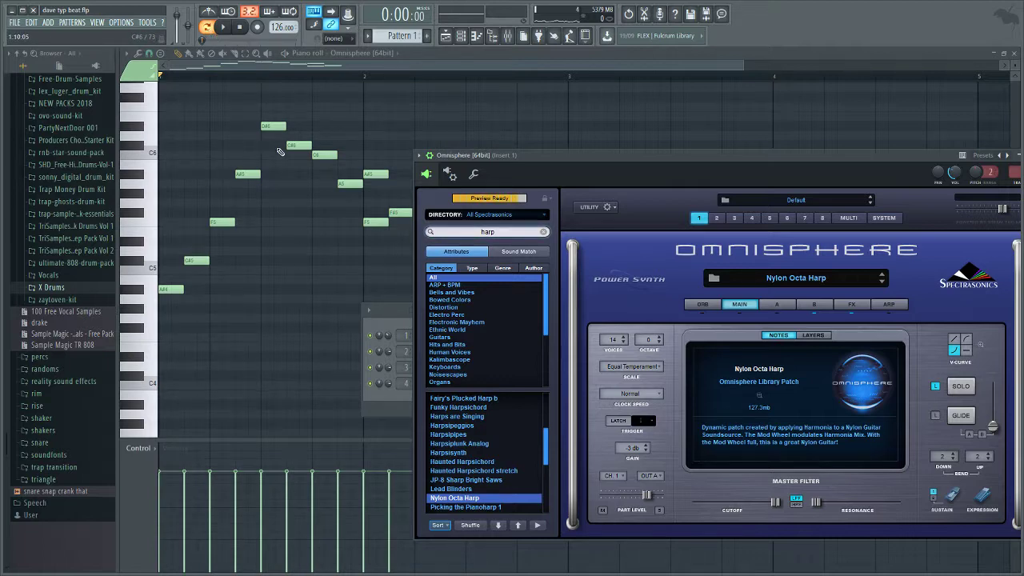
left_click(227, 28)
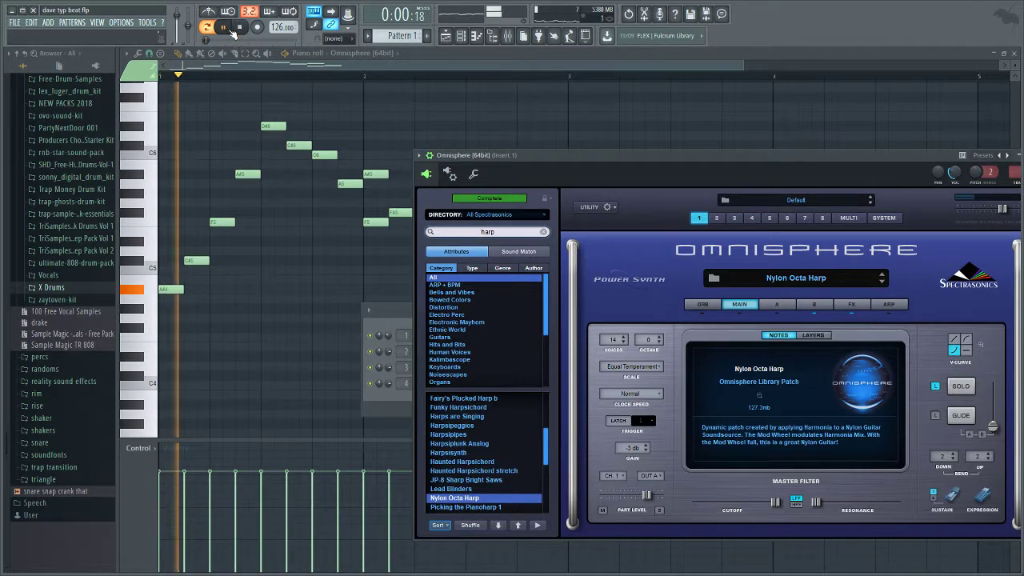
left_click(242, 30)
left_click(448, 172)
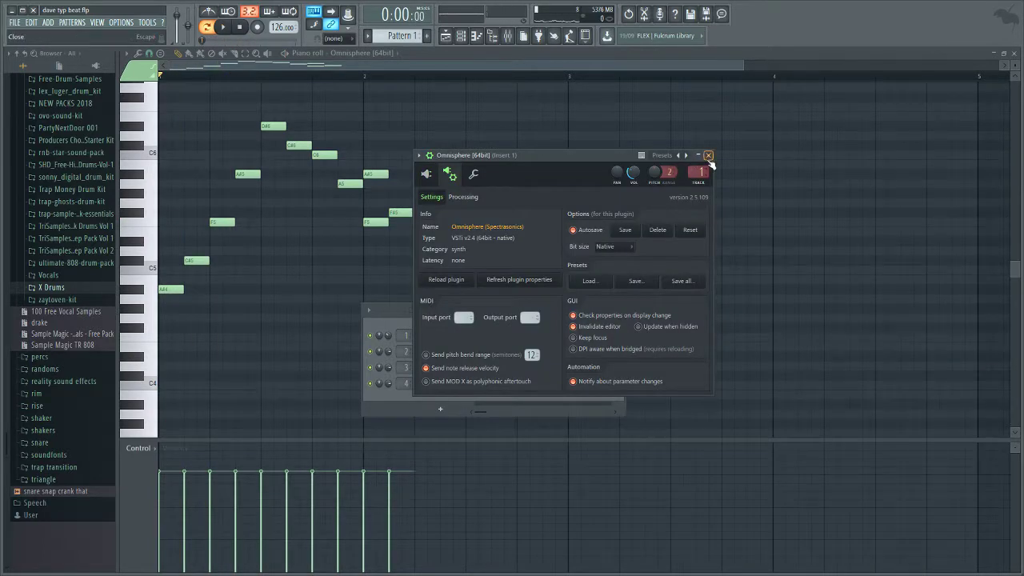
left_click(428, 173)
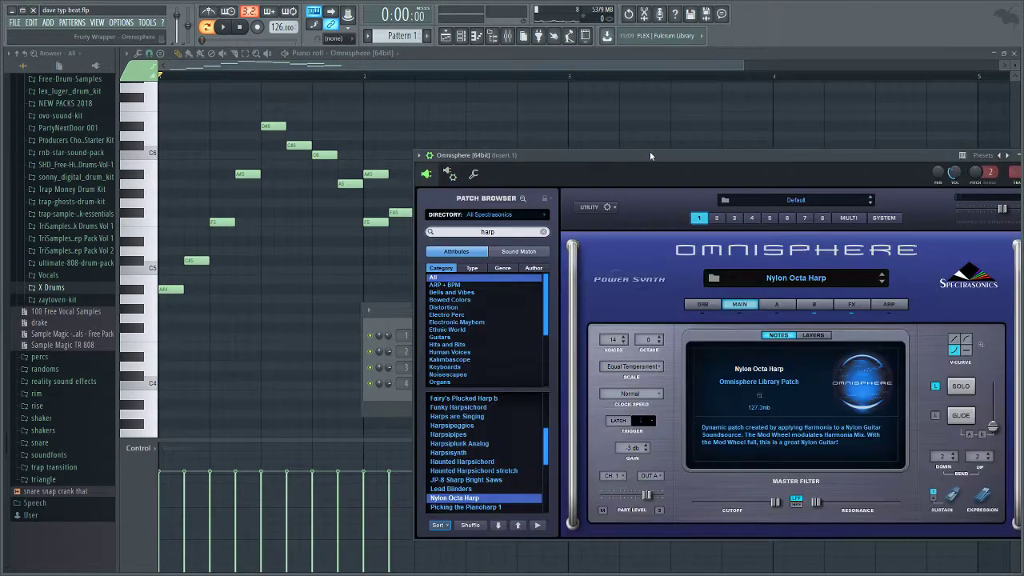
left_click(1016, 155)
key("space")
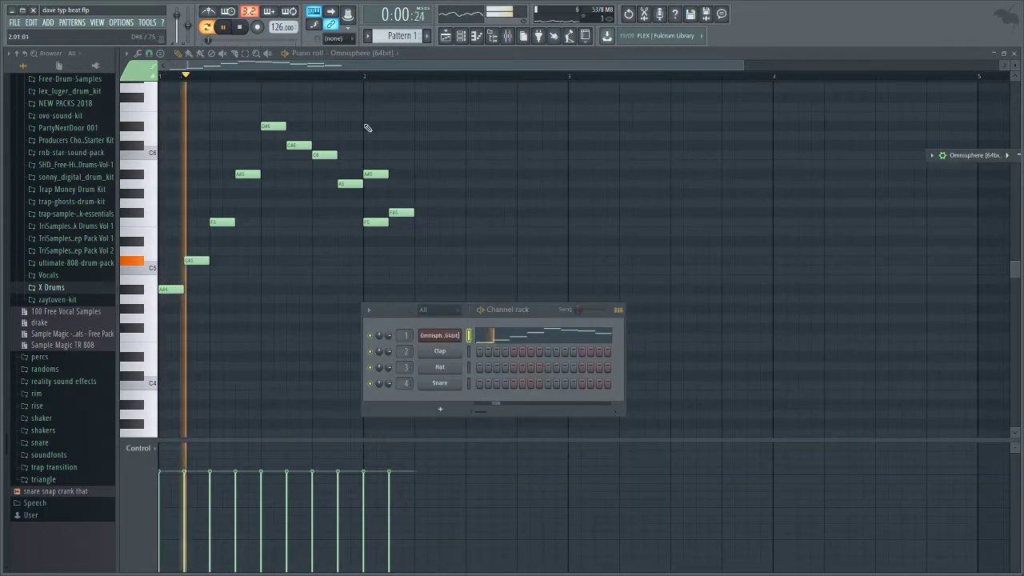
key("space")
Step: Clear every note after the first four, trying the last one at D6 late in bar 1 before deleting it
right_click(274, 127)
right_click(299, 146)
right_click(320, 156)
right_click(375, 175)
right_click(350, 184)
right_click(376, 222)
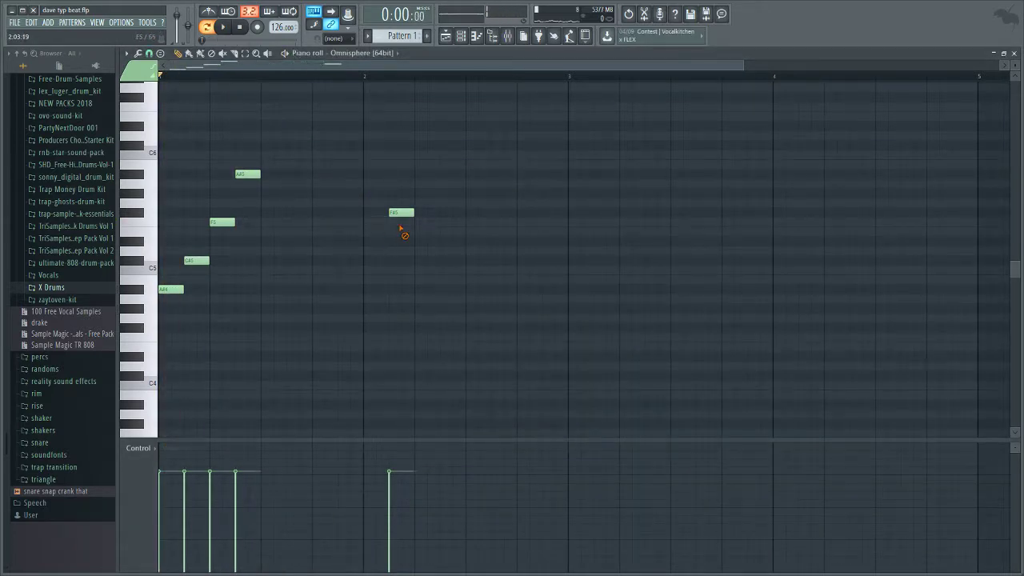
left_click_drag(402, 214, 326, 136)
key("space")
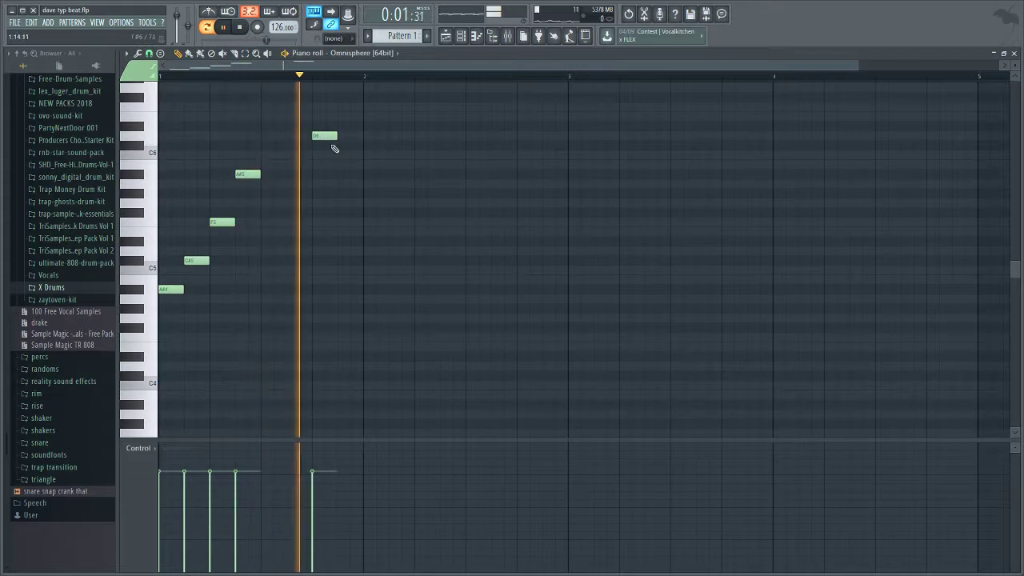
key("space")
right_click(326, 137)
left_click(291, 145)
right_click(302, 146)
left_click(286, 120)
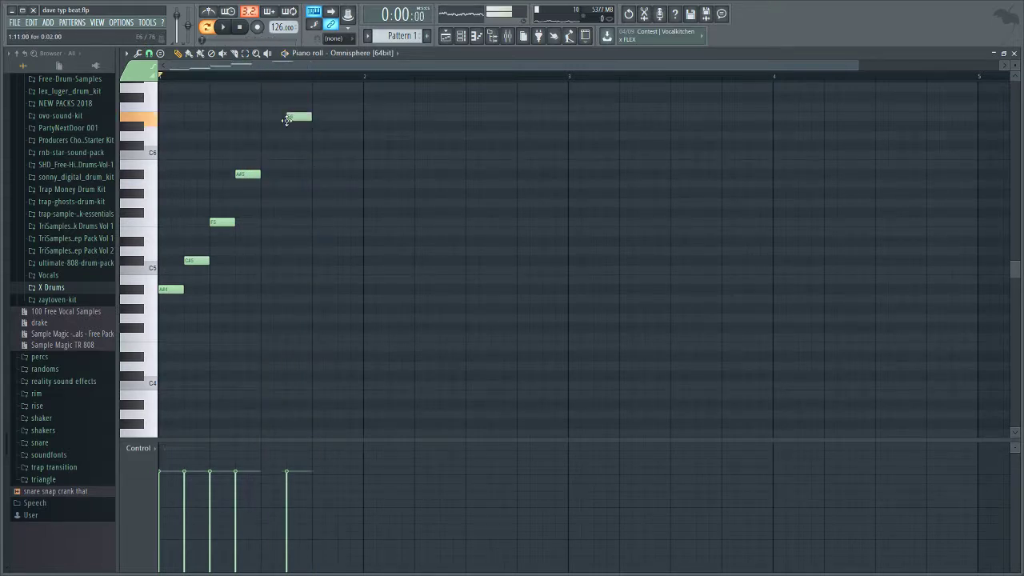
right_click(288, 117)
Step: Add descending D#6, C#6 and C6 notes up to the end of bar 1, leaving a one-note gap after the A#5, and play them
left_click(289, 126)
left_click(316, 144)
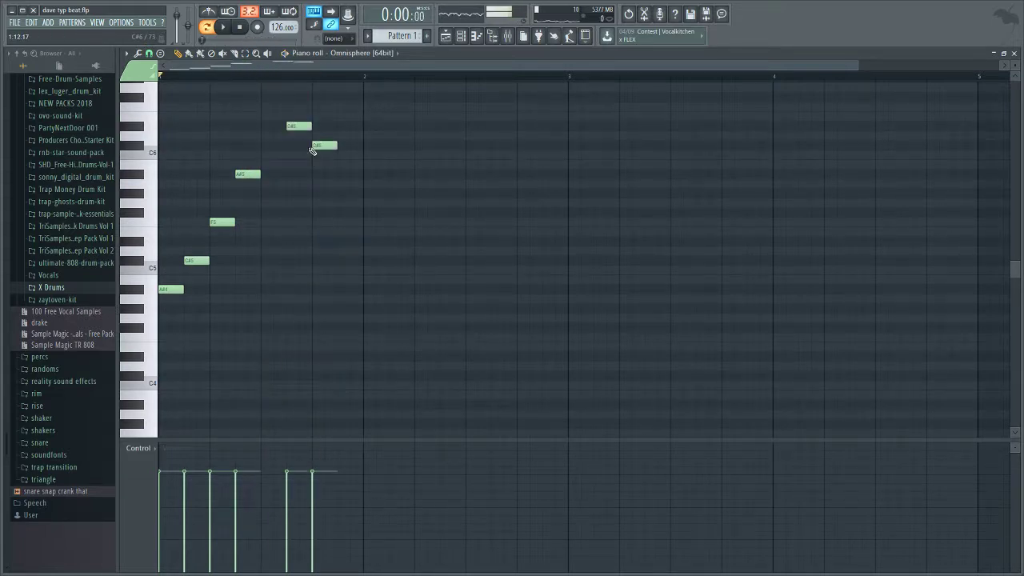
left_click(341, 155)
key("space")
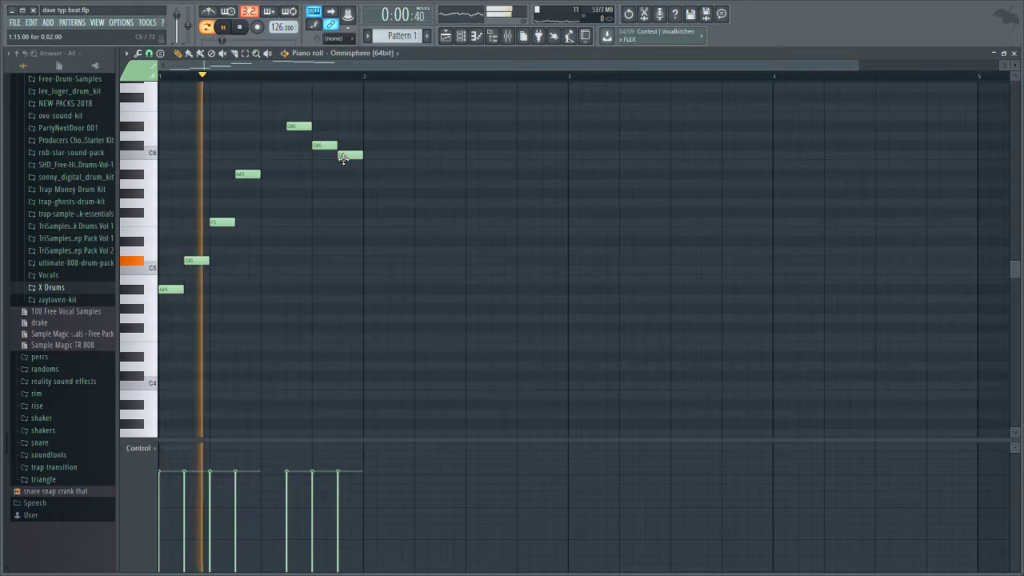
key("space")
Step: Add an ascending run of F#5, G#5, A#5 and C6 from the start of bar 2 and play the pattern back
left_click(368, 202)
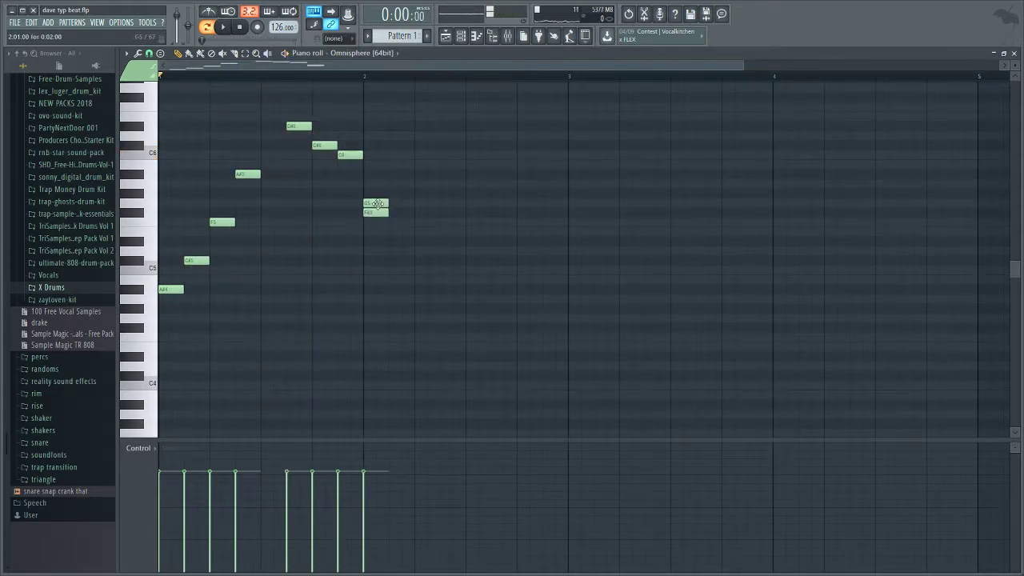
left_click_drag(376, 204, 382, 193)
left_click(397, 193)
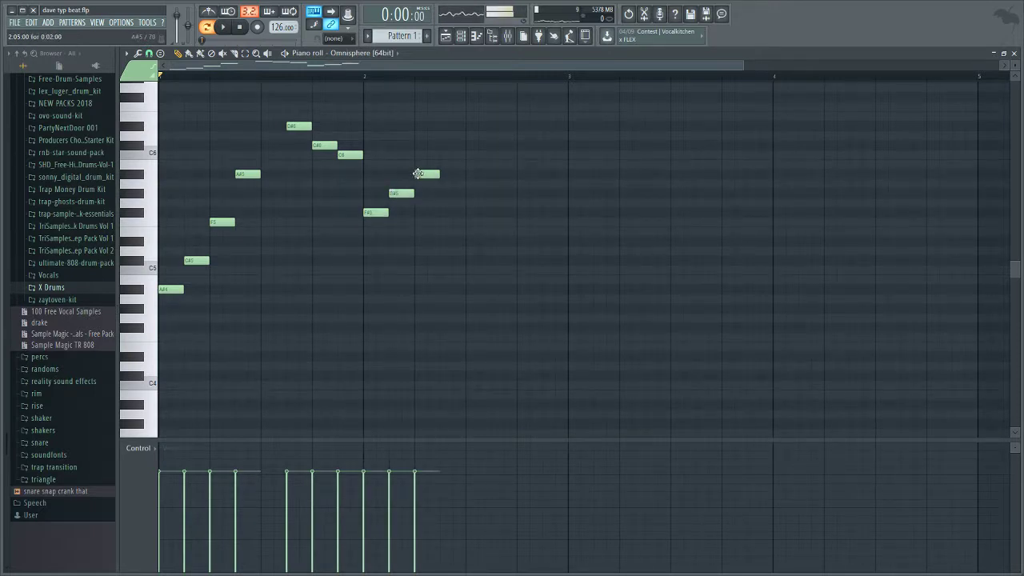
left_click(446, 155)
key("space")
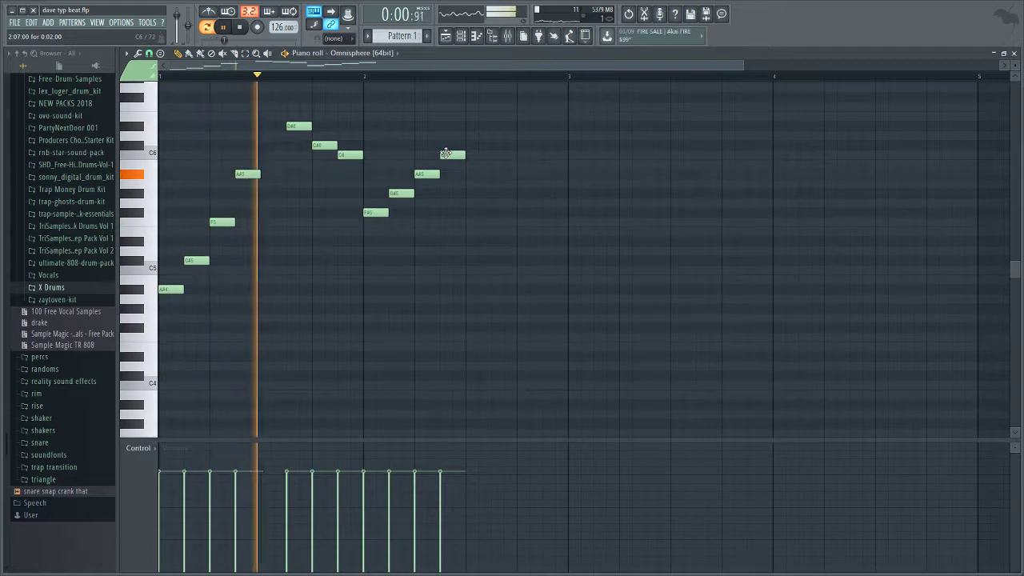
key("space")
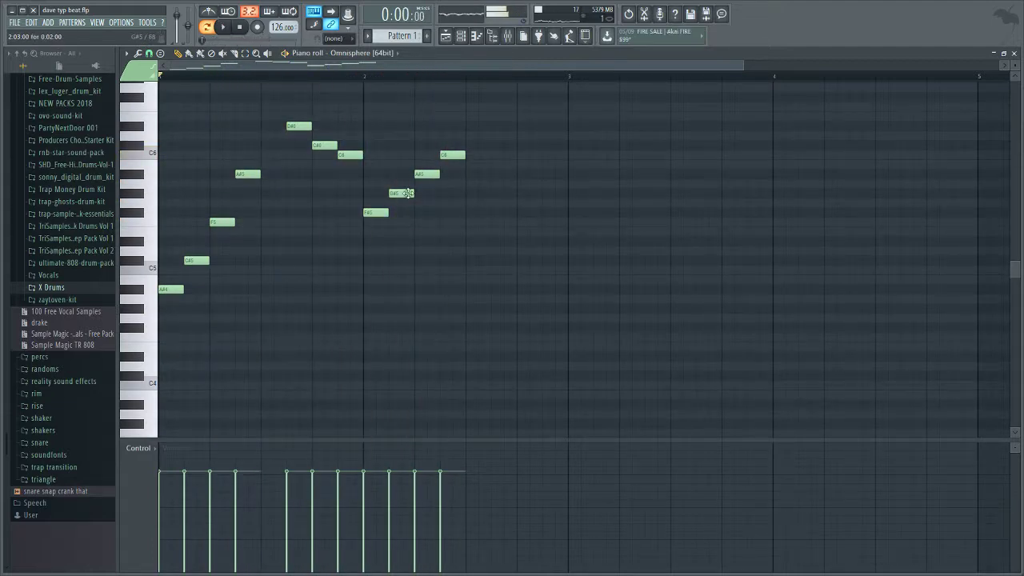
Step: Raise the third note of bar 2 to C6, replace the fourth with a C#6 and play the pattern back
left_click_drag(426, 173, 412, 161)
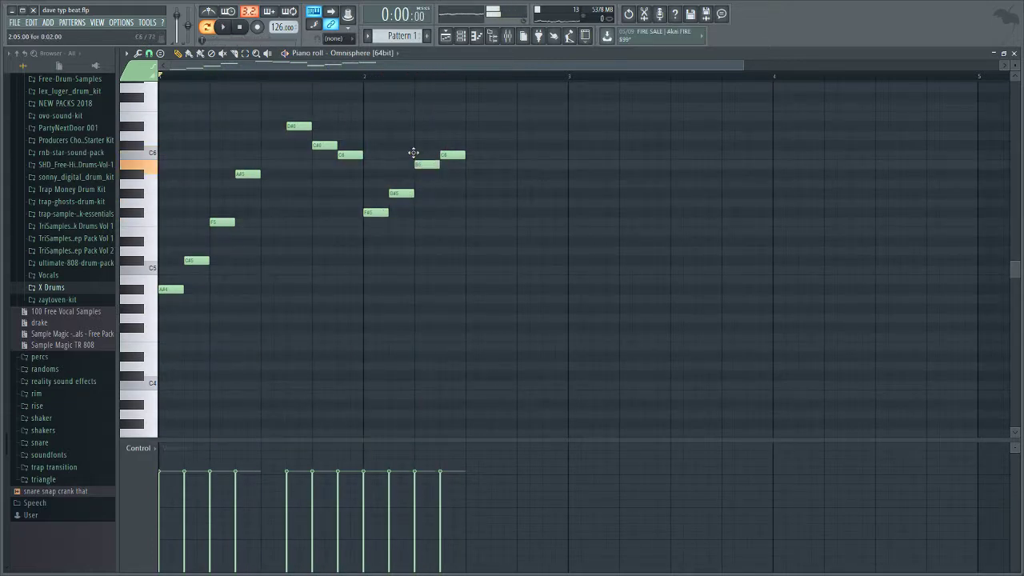
left_click(421, 154)
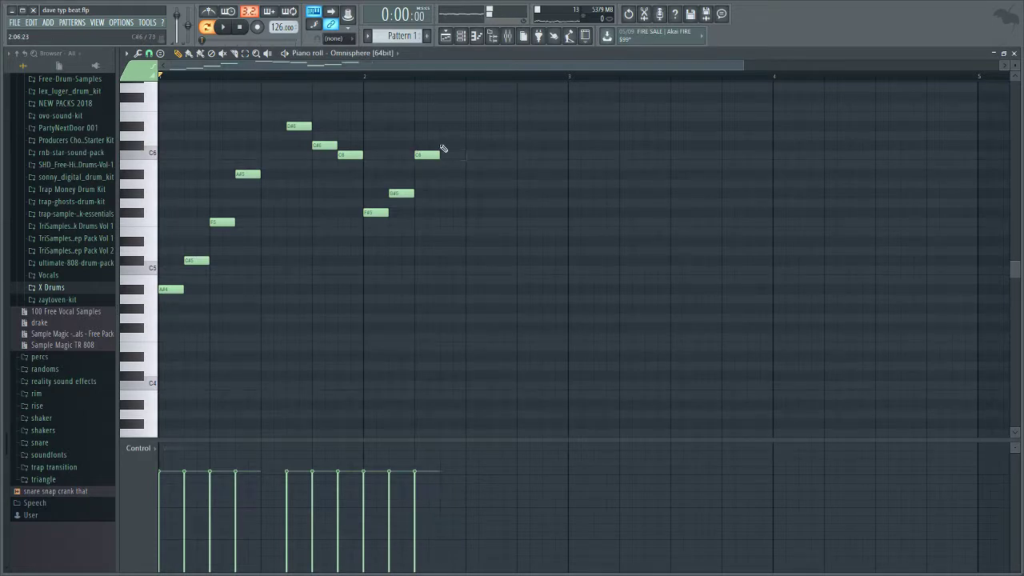
left_click_drag(441, 135, 446, 145)
key("space")
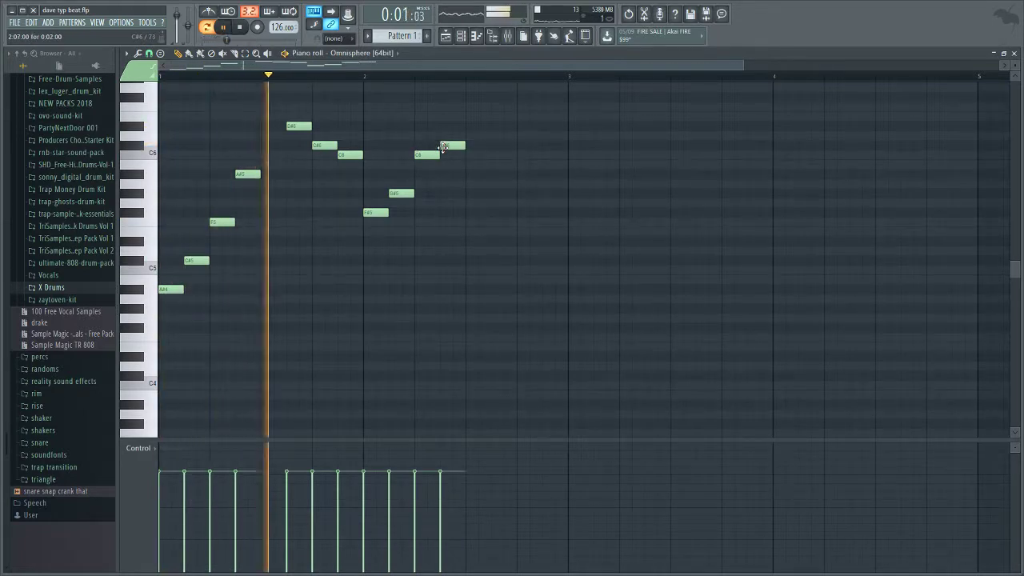
Step: Add falling C#6, C6 and G#5 notes up to the end of bar 2, leaving a one-note gap after the run, and play them
key("space")
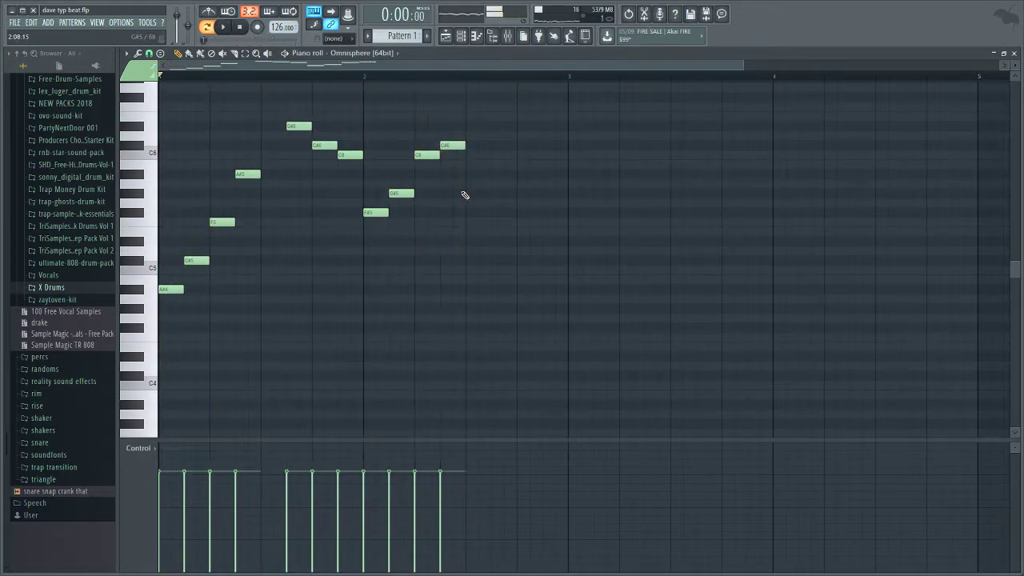
left_click(518, 146)
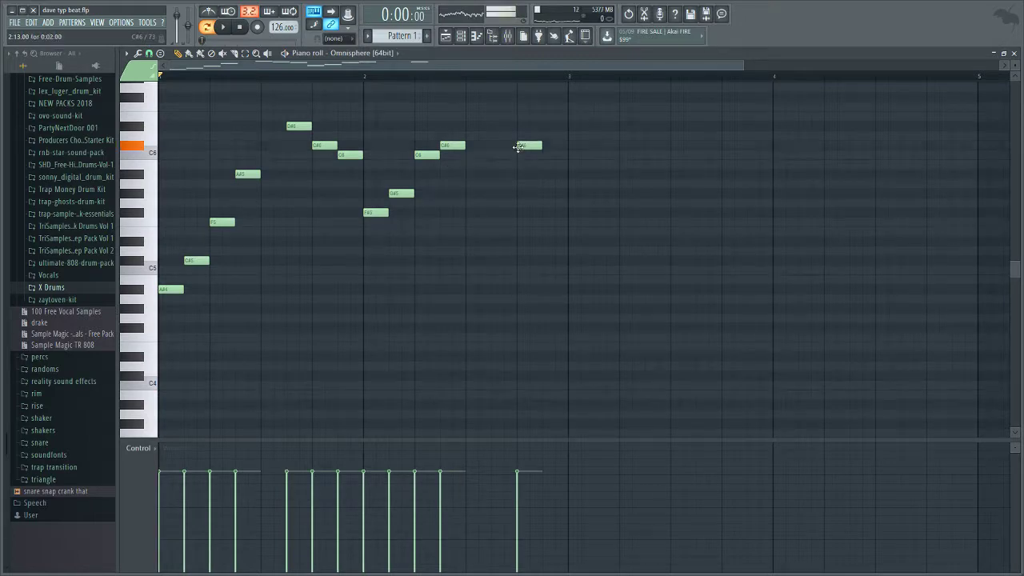
left_click(570, 194)
key("space")
mouse_move(527, 147)
left_mouse_down()
mouse_move(502, 147)
mouse_move(527, 154)
left_mouse_up()
left_click_drag(573, 195, 545, 195)
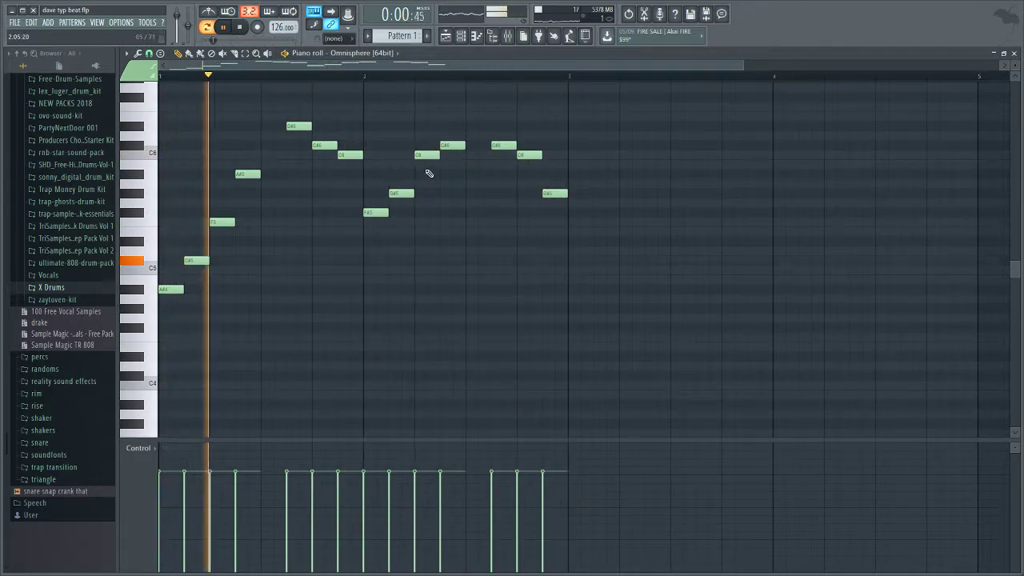
Step: Rework the rising run at the start of bar 2 to F5, F#5, G#5 and A#5 and play the pattern back
mouse_move(372, 214)
left_mouse_down()
mouse_move(377, 232)
mouse_move(367, 226)
left_mouse_up()
key("space")
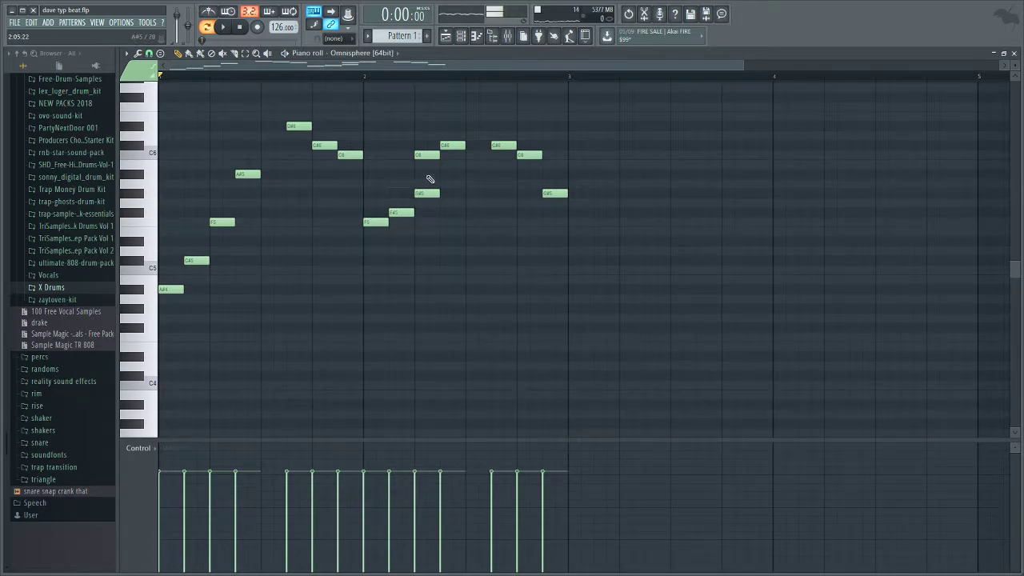
left_click_drag(446, 177, 447, 175)
key("space")
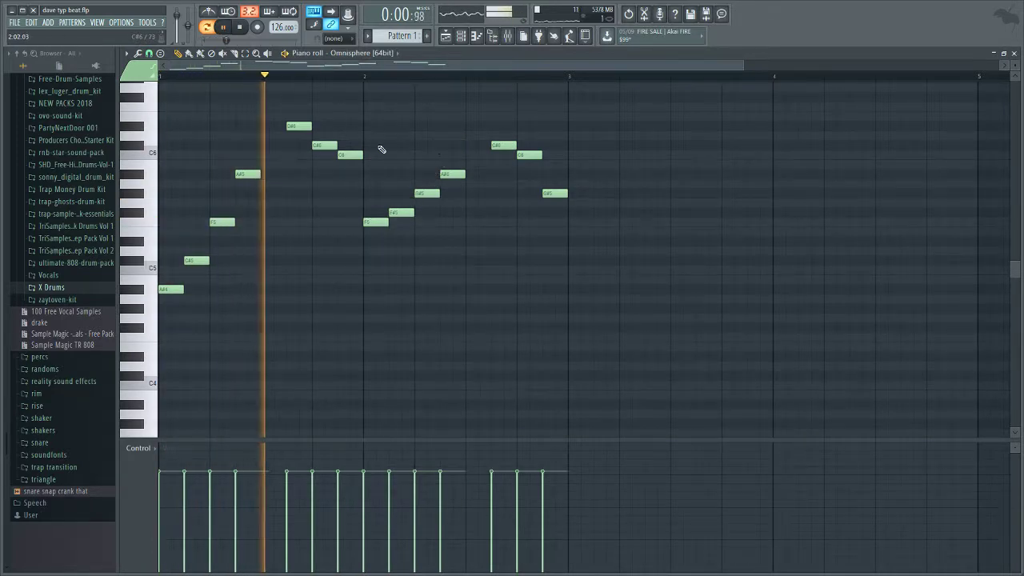
key("space")
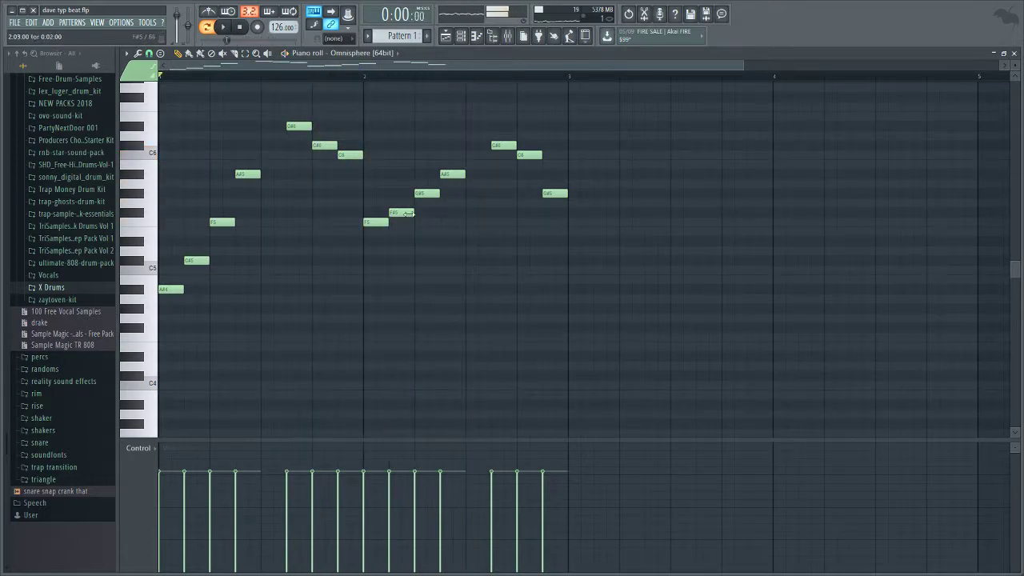
Step: Lower the first two notes of bar 2 to D#5 and F5 and play the pattern back
left_click(368, 242)
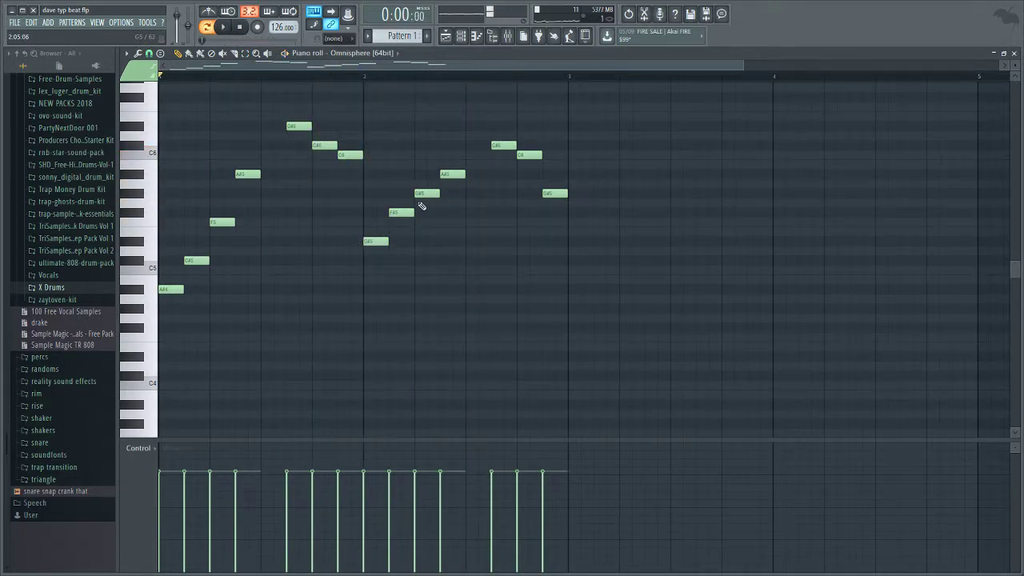
mouse_move(404, 208)
left_mouse_down()
mouse_move(390, 229)
mouse_move(391, 219)
left_mouse_up()
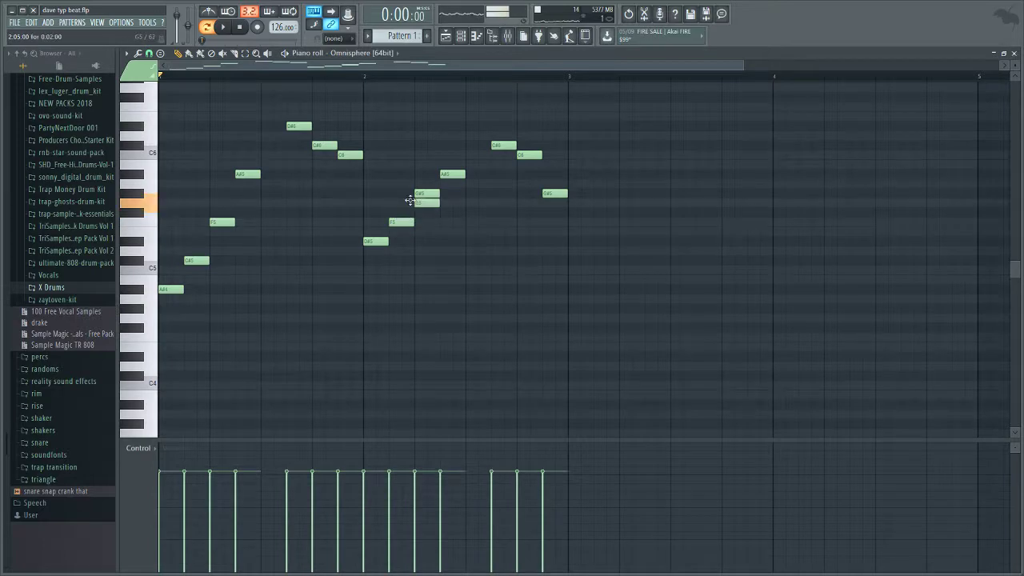
key("space")
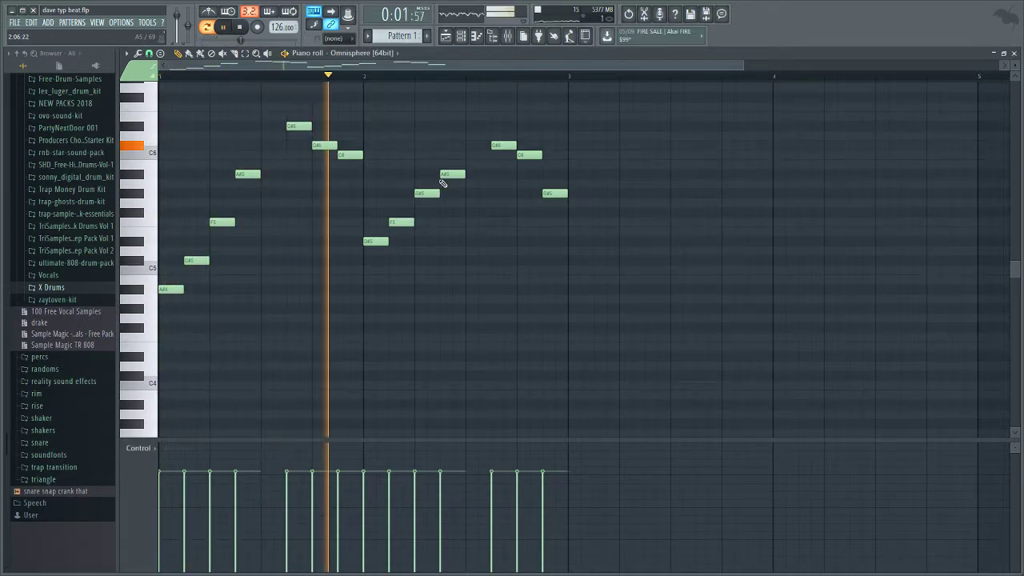
key("space")
Step: Set the third, fourth and last notes of bar 2 to F#5, C6 and A#5 while listening to the pattern
mouse_move(426, 194)
left_mouse_down()
mouse_move(419, 208)
mouse_move(439, 211)
mouse_move(440, 185)
left_mouse_up()
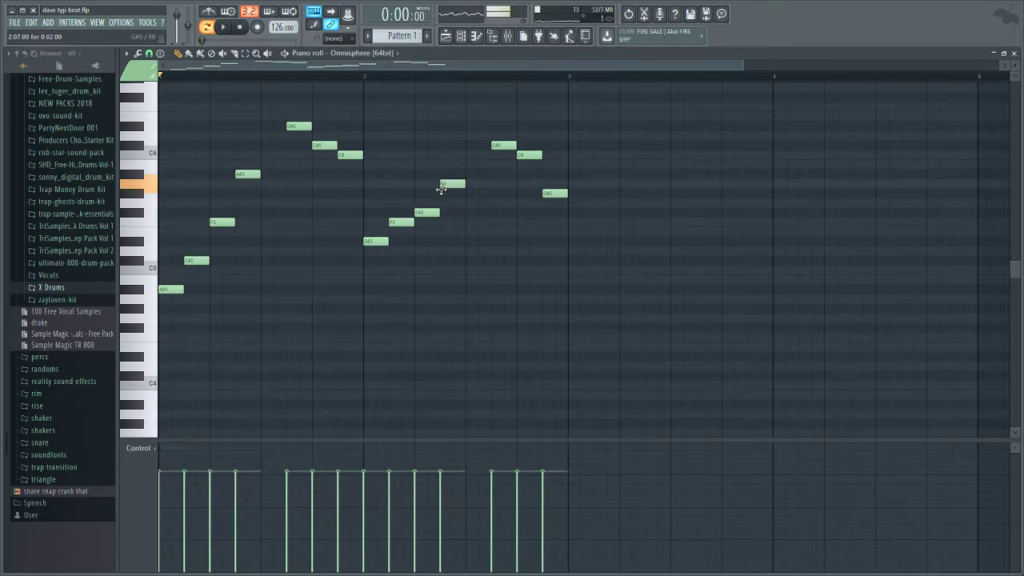
key("space")
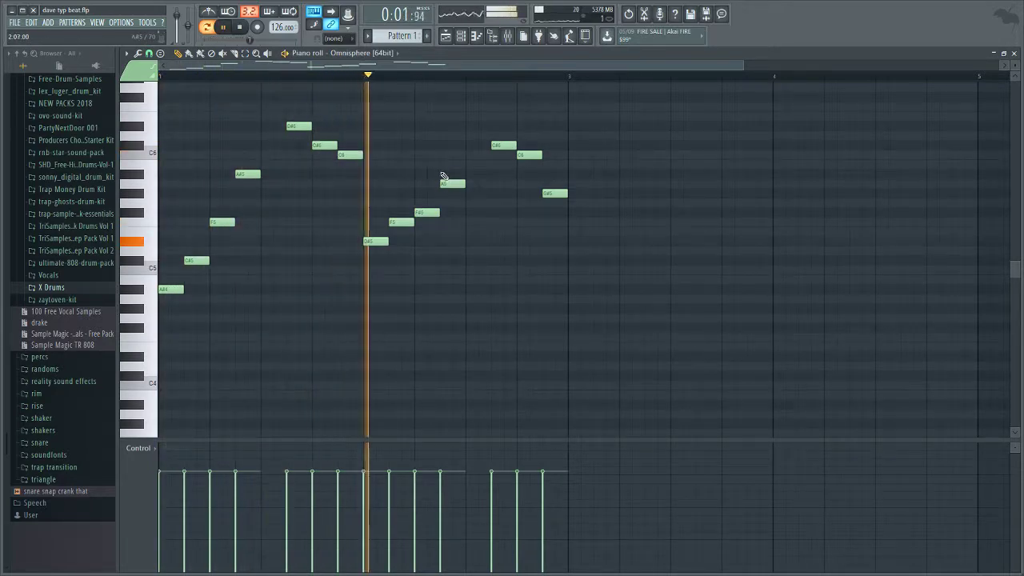
left_click_drag(444, 183, 442, 173)
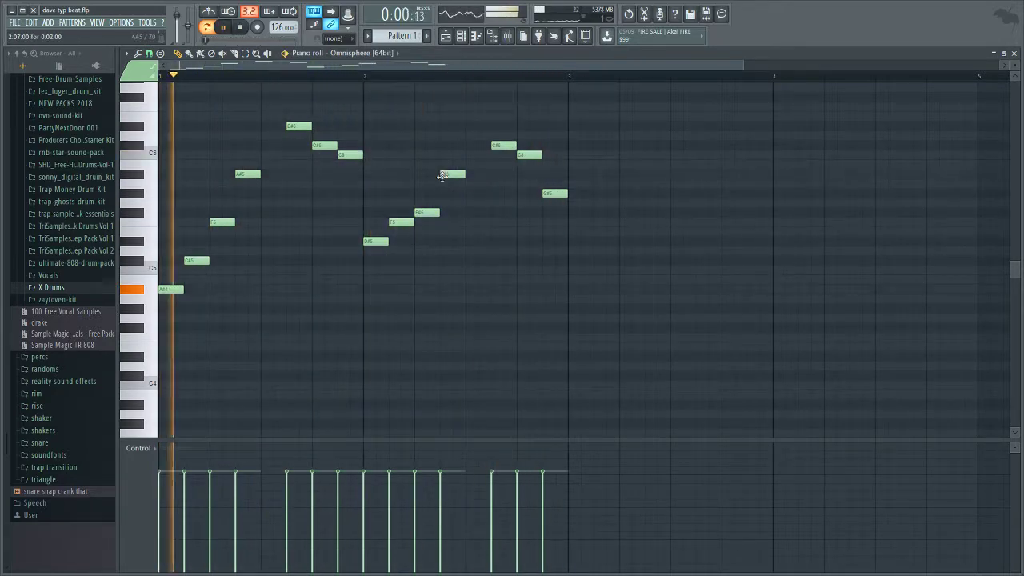
left_click_drag(550, 193, 548, 174)
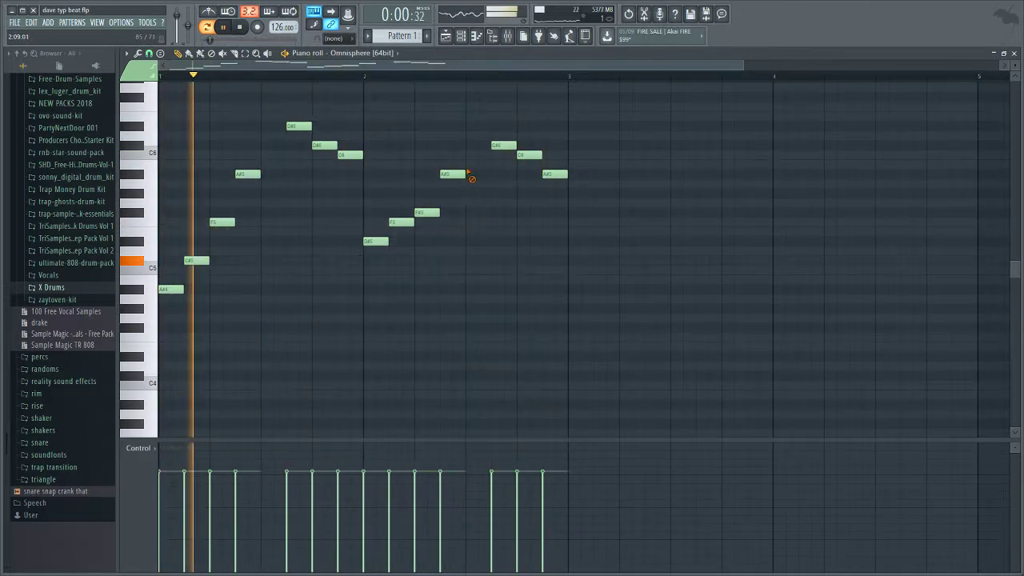
left_click_drag(452, 174, 447, 154)
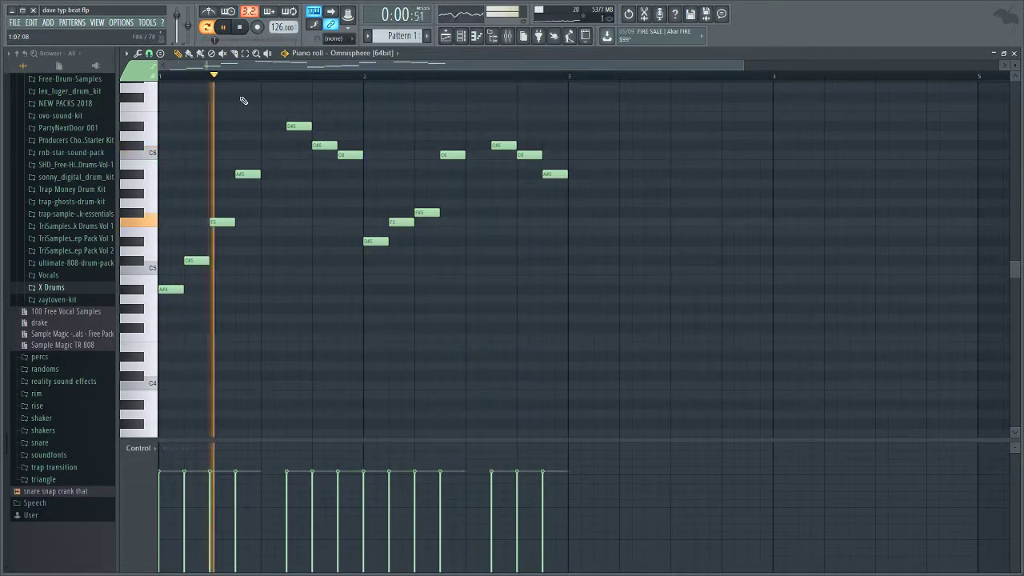
Step: Try the whole melody one octave lower and one octave higher during playback, and return it to its original octave
key("space")
key("space")
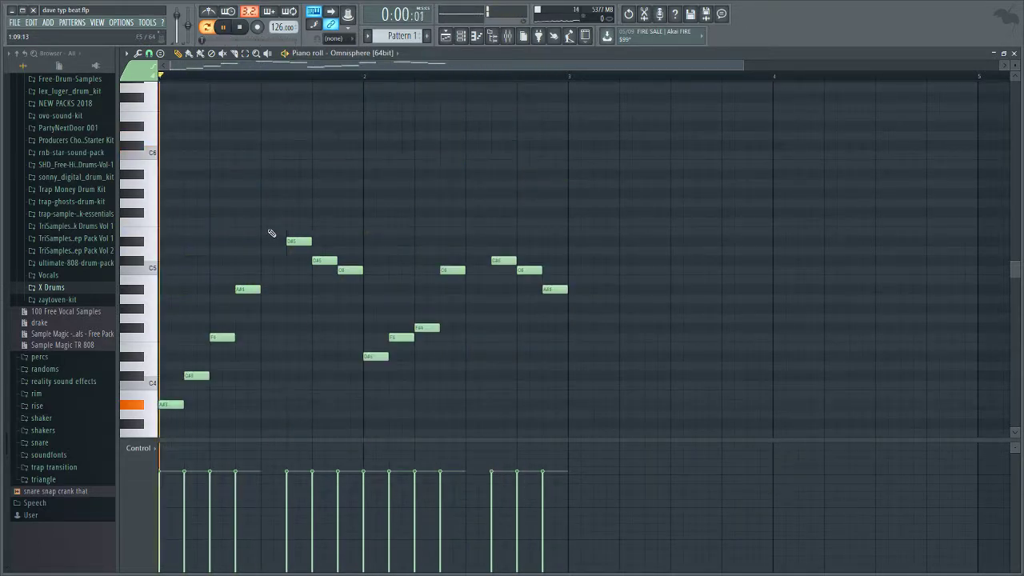
key("ctrl+Up")
scroll(320, 183, "up", 3)
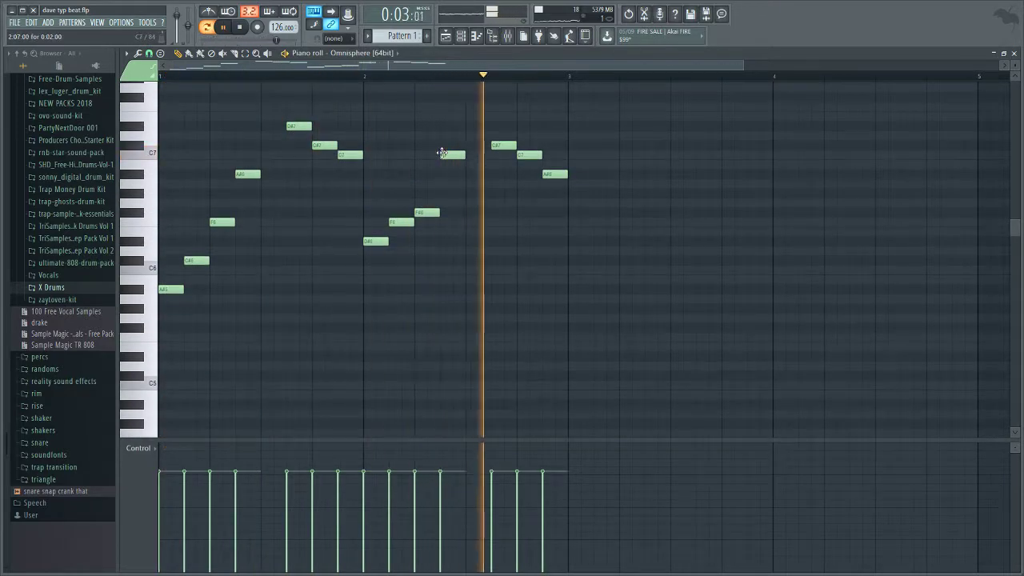
key("ctrl+Down")
Step: Stop playback, open the Omnisphere plugin from the channel rack and load the JP-8 Sharp Bright Saws patch
left_click(446, 39)
left_click(460, 36)
key("space")
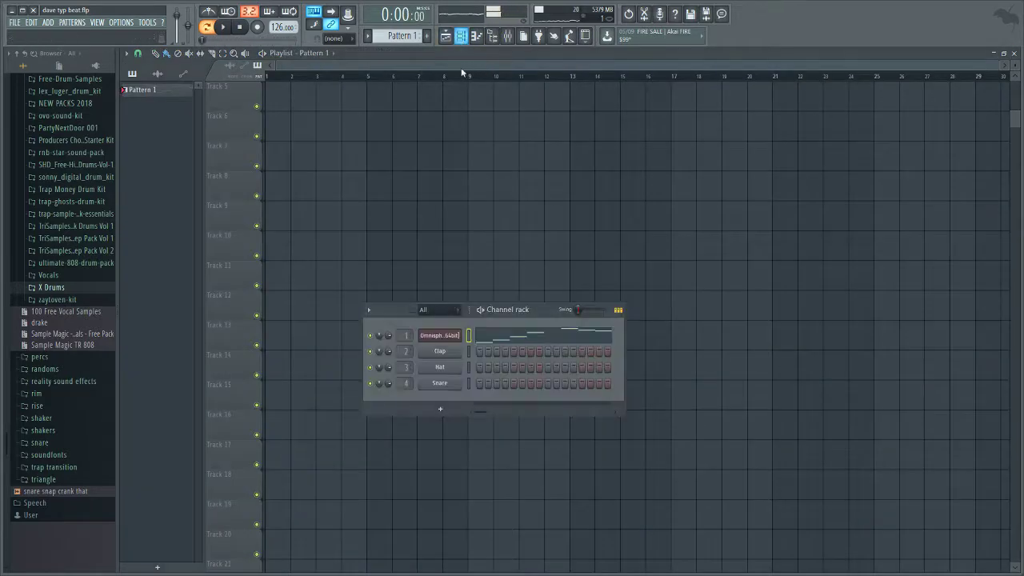
left_click(456, 336)
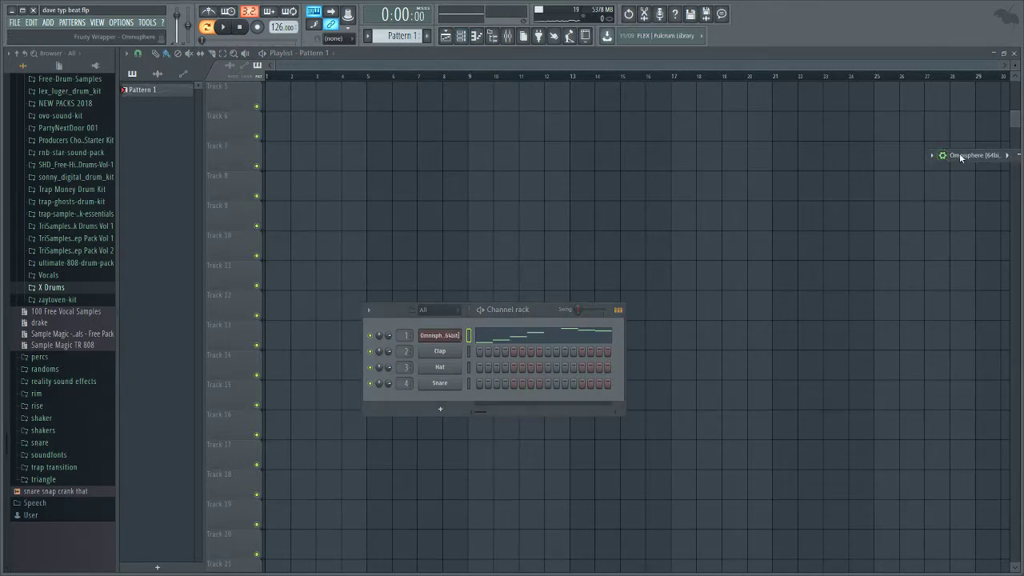
left_click(670, 166)
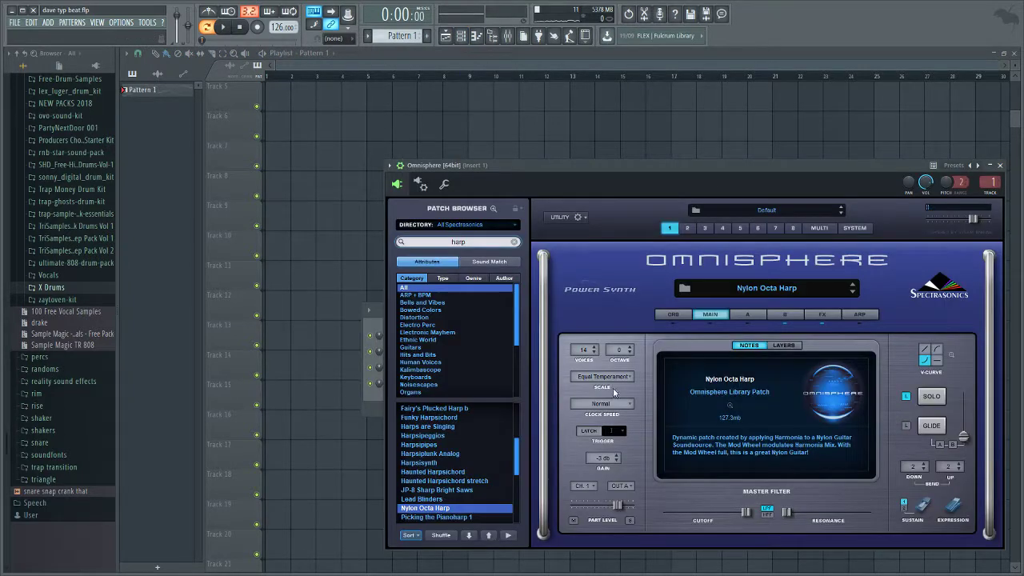
scroll(471, 491, "down", 1)
left_click(448, 471)
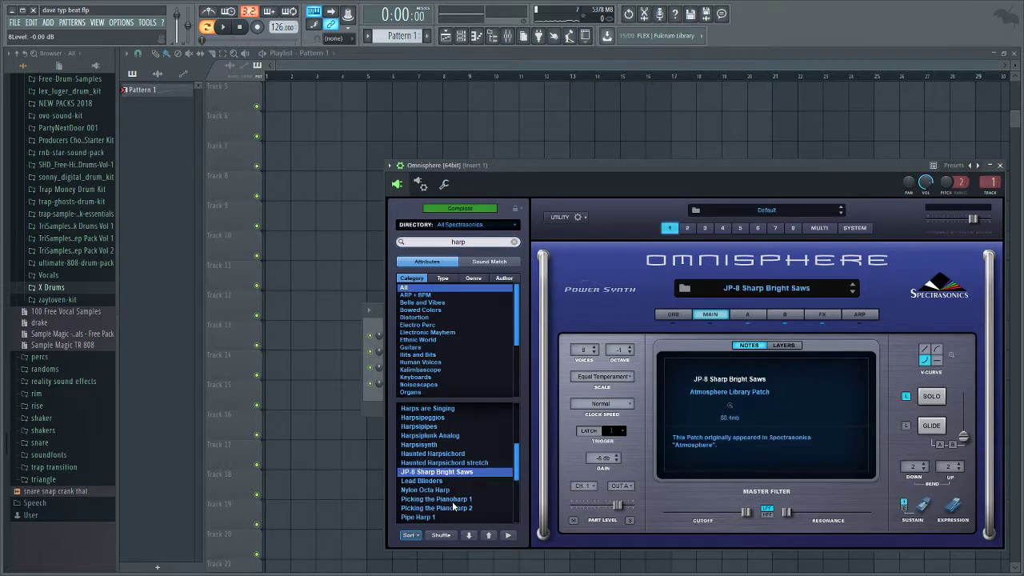
Step: Load the Picking the Pianoharp 1 patch and audition it with the pattern
left_click(454, 502)
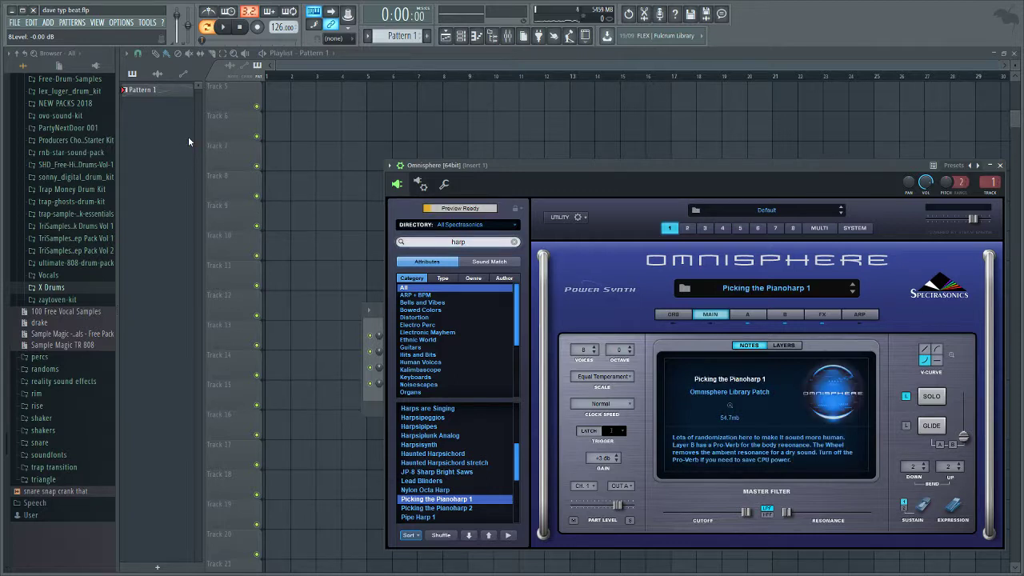
left_click(224, 28)
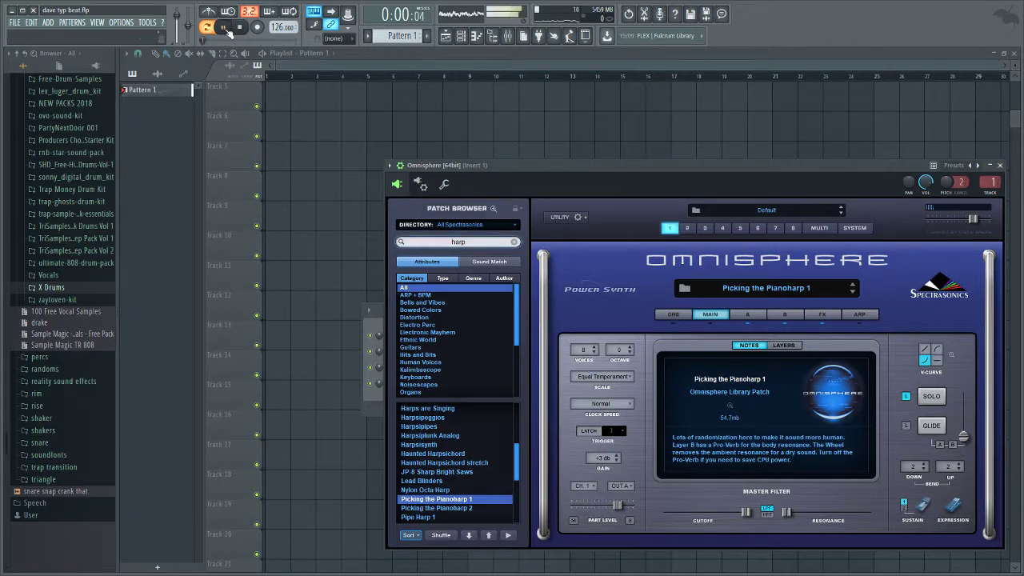
left_click(239, 27)
Step: Try the Pipe Harp 2 patch and then load Sharp Solo from the harp search results
scroll(435, 453, "down", 4)
left_click(435, 454)
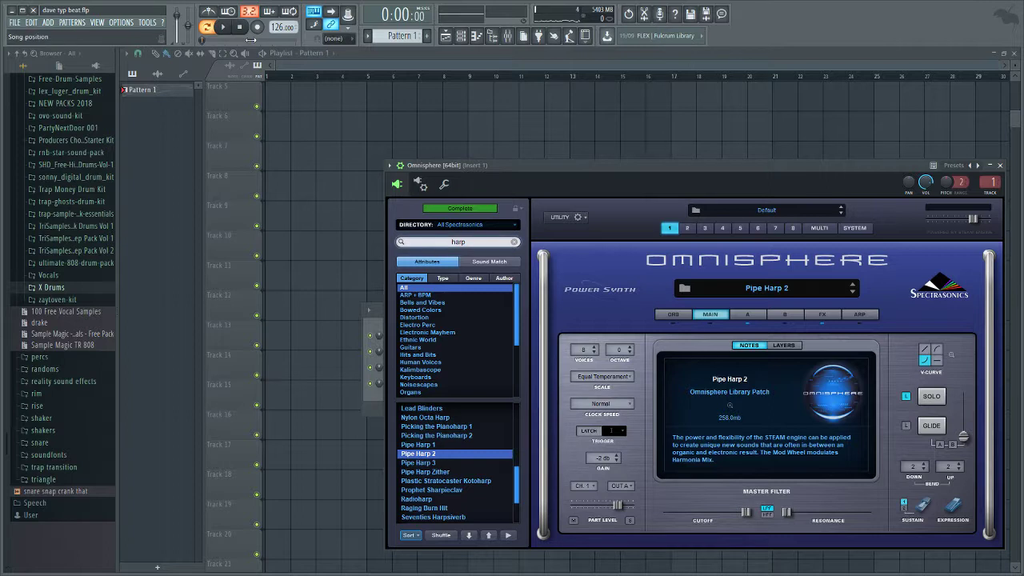
scroll(449, 482, "down", 3)
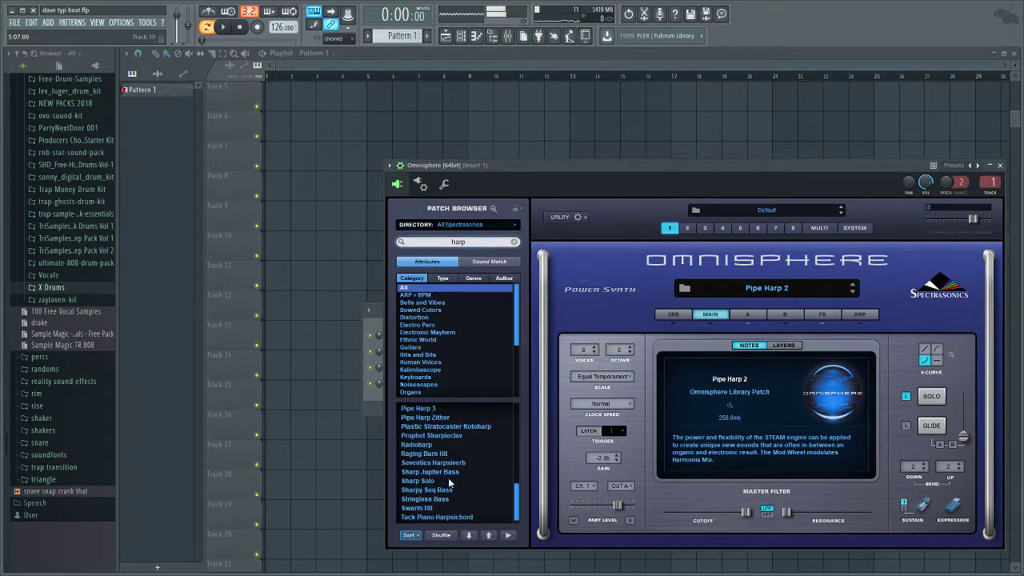
scroll(448, 509, "down", 1)
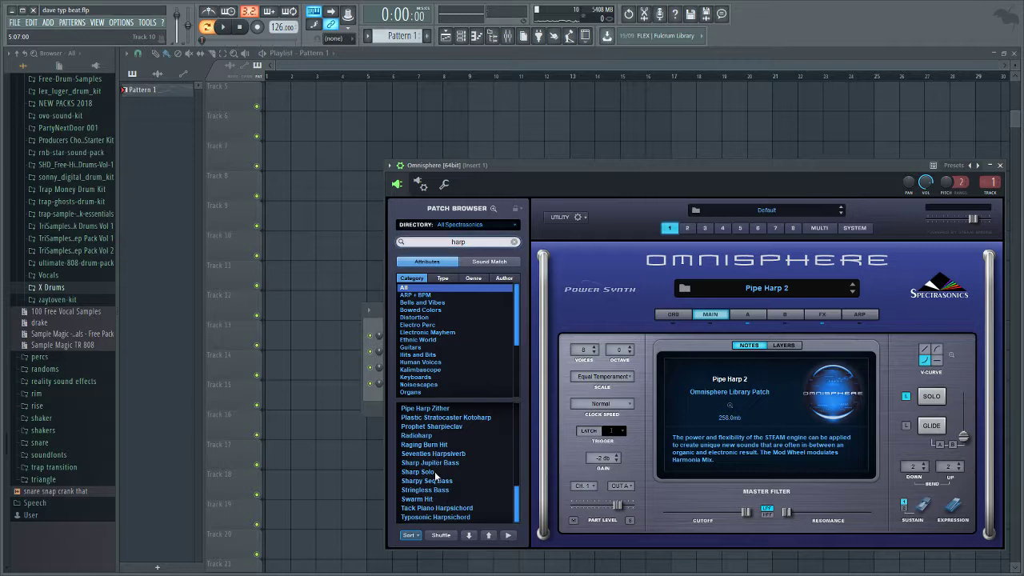
left_click(427, 473)
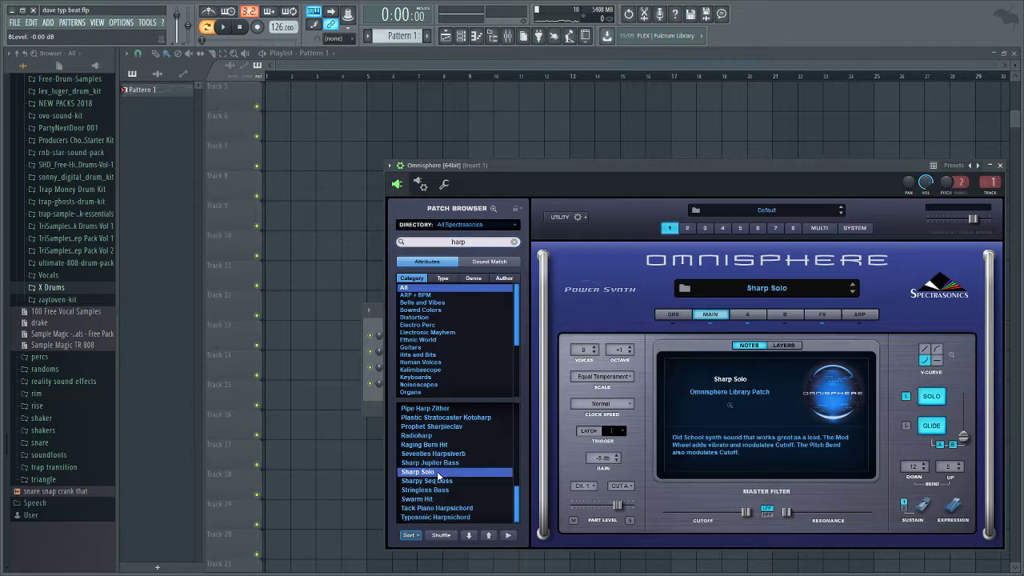
Step: Move the Omnisphere window aside and audition the Sharp Solo patch on low piano roll keys around G1
scroll(425, 444, "up", 2)
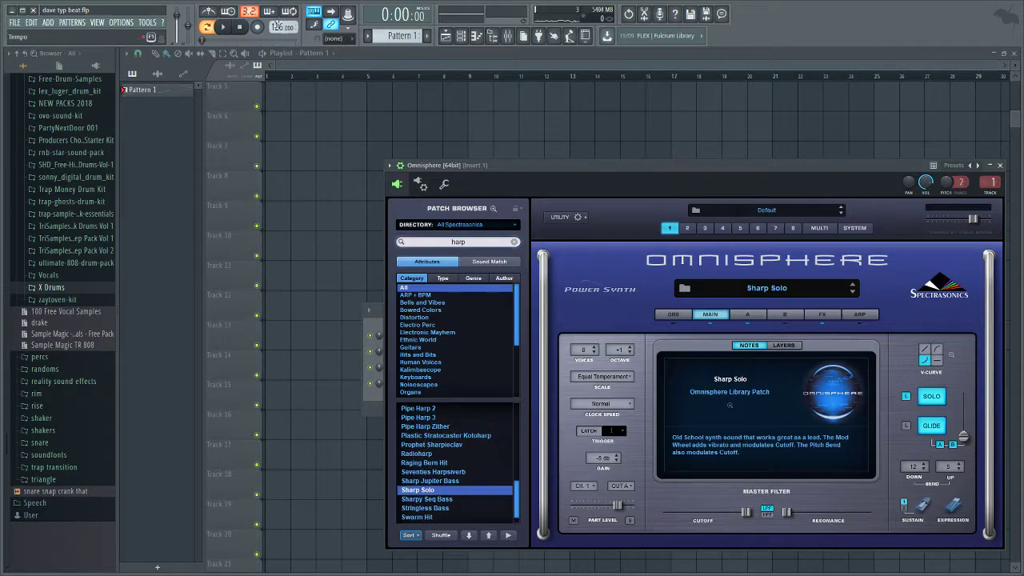
scroll(444, 439, "up", 2)
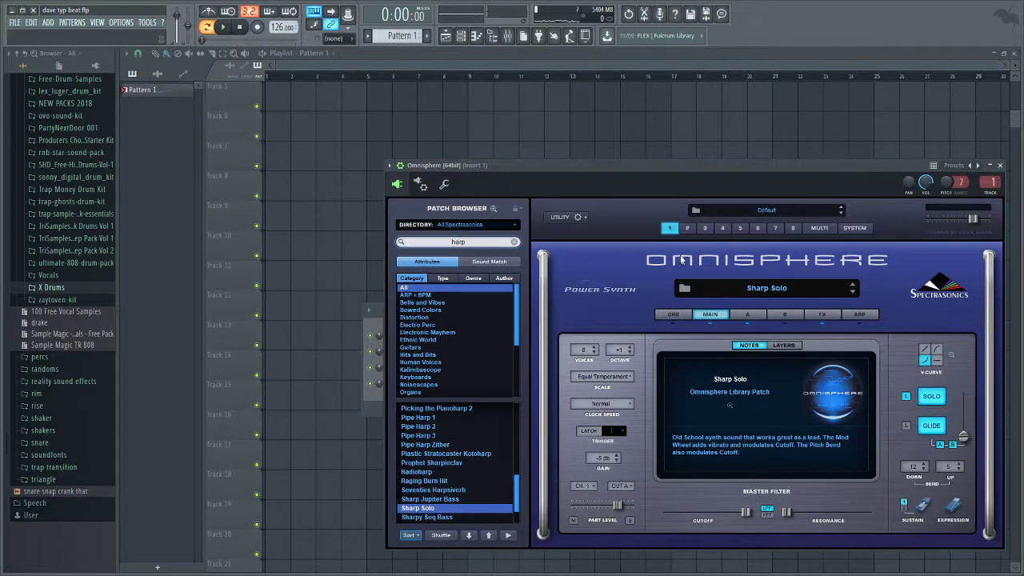
left_click_drag(523, 172, 697, 194)
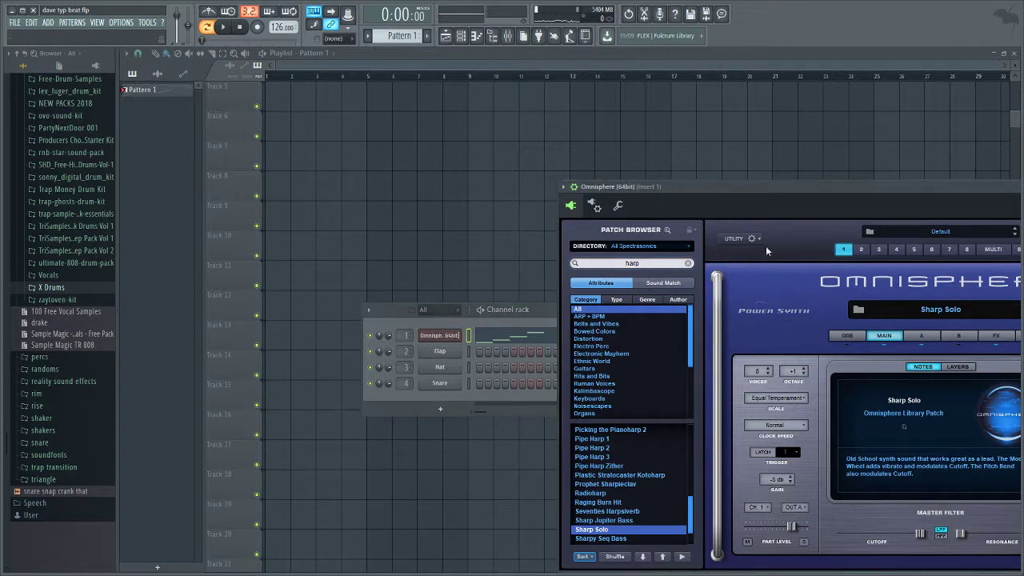
key("F7")
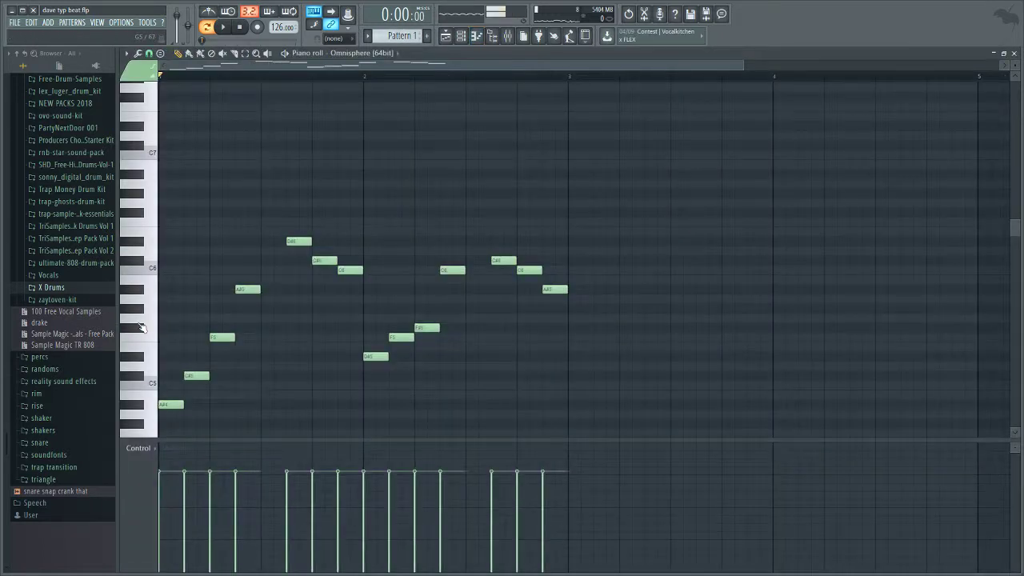
scroll(144, 336, "down", 10)
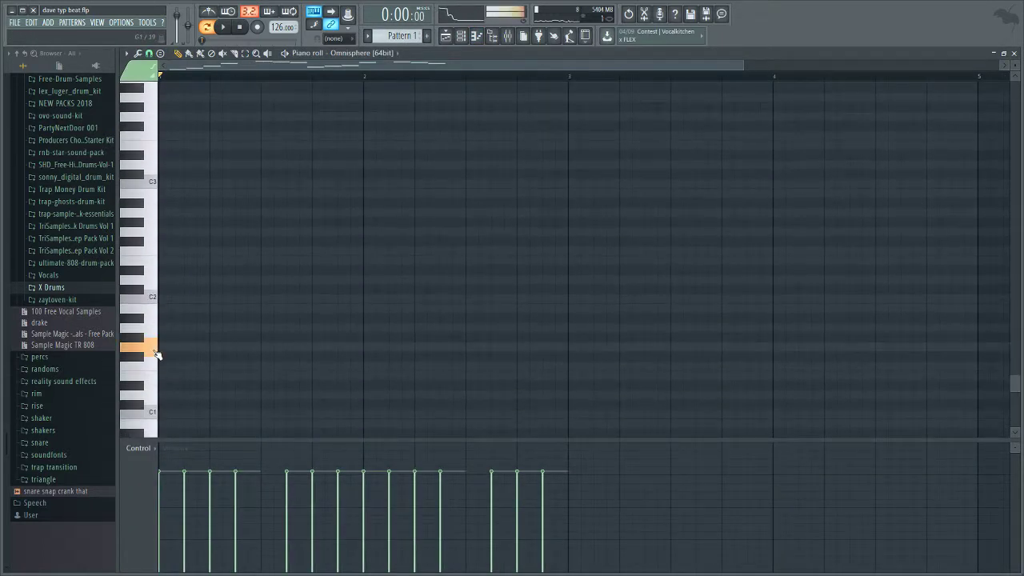
Step: Reopen Omnisphere from the channel rack and load the Nylon Octa Harp patch again
left_click(446, 36)
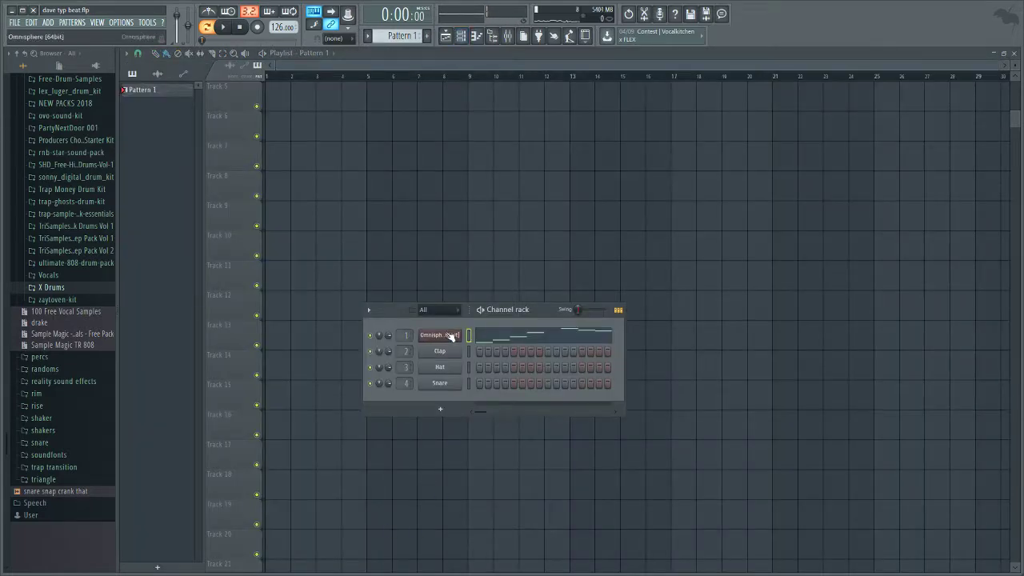
left_click(450, 336)
left_click_drag(643, 182, 608, 138)
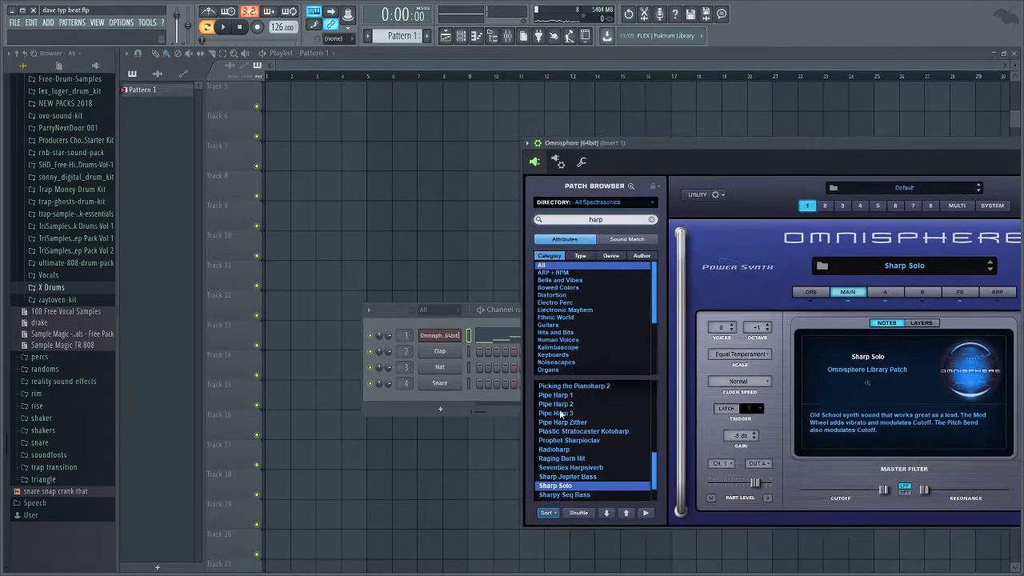
scroll(564, 420, "up", 2)
scroll(576, 433, "up", 1)
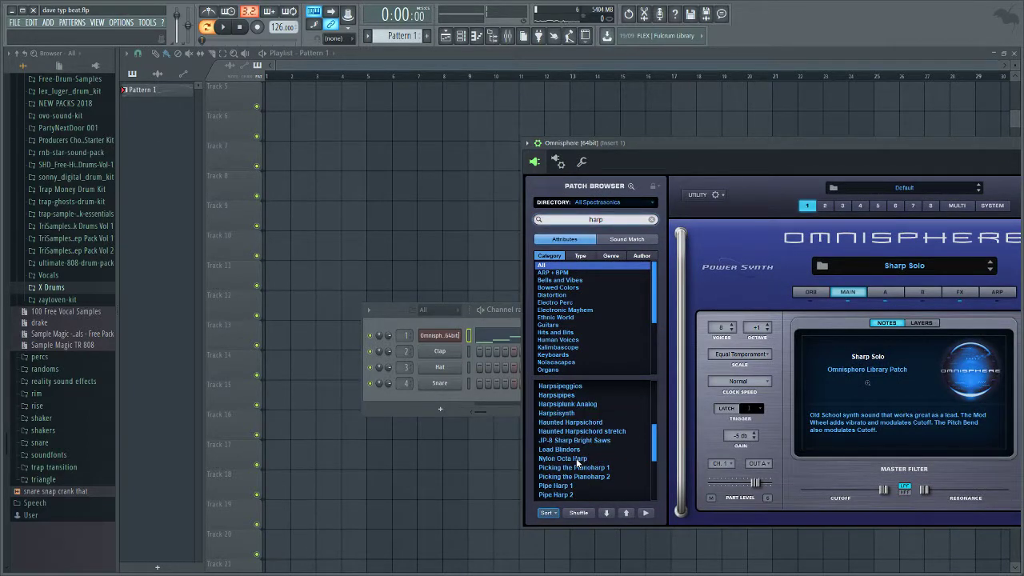
left_click(575, 458)
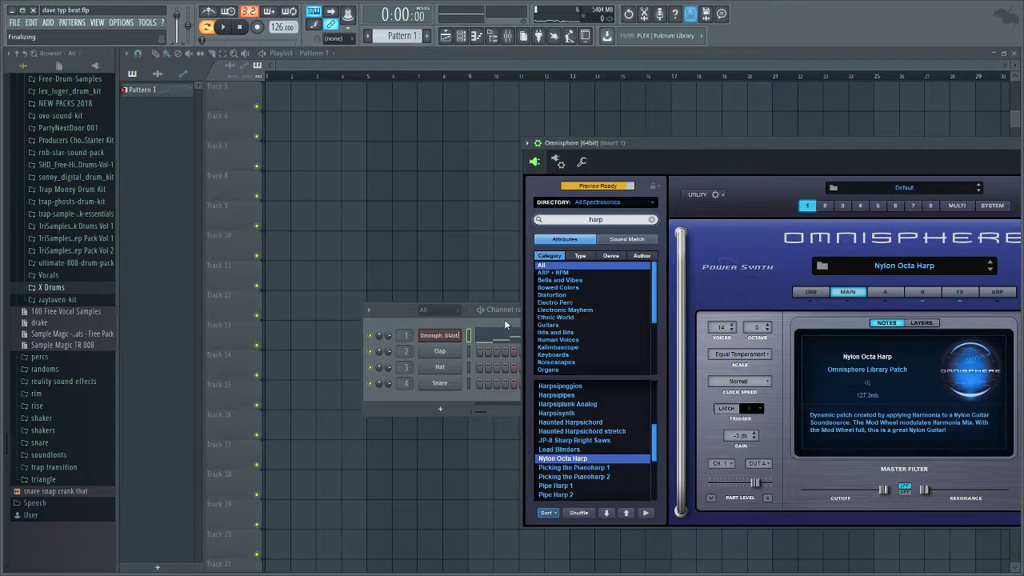
Step: Play Pattern 1 with the Nylon Octa Harp patch and bring up the mixer
left_click(227, 27)
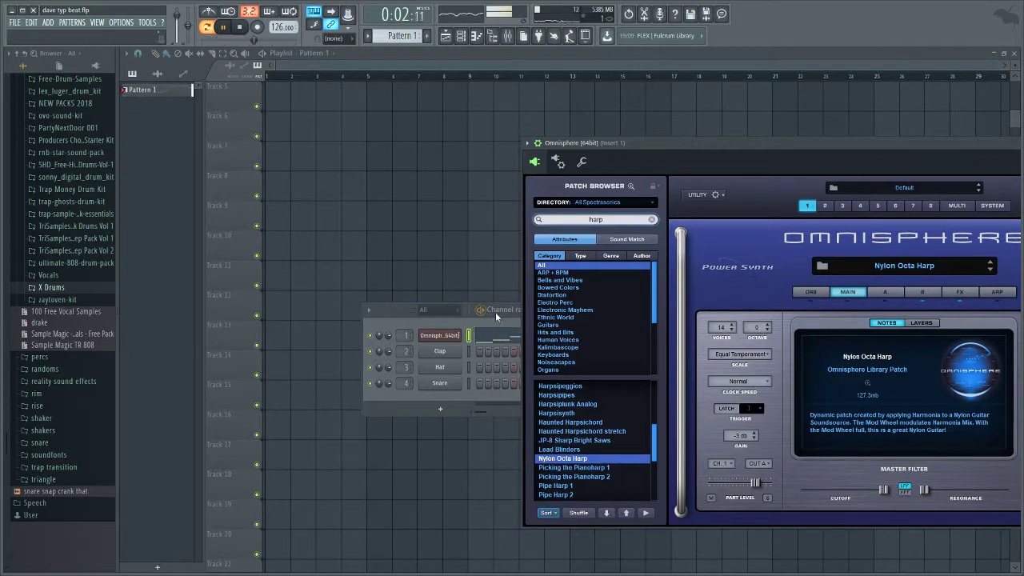
left_click_drag(496, 317, 370, 286)
left_click(477, 36)
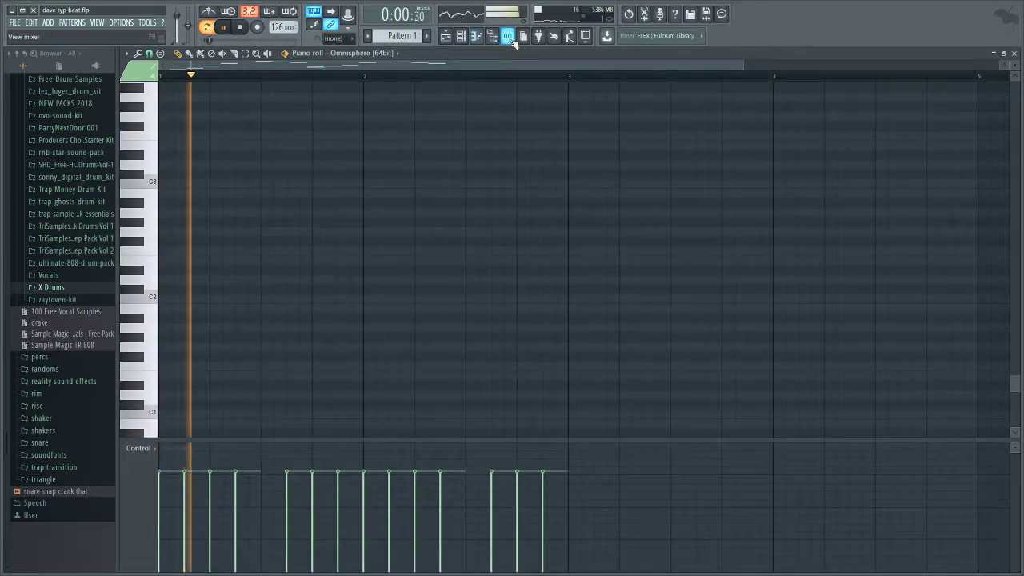
left_click(509, 36)
Step: Try Fruity Reeverb 2 in the first effect slot of mixer Insert 1 and clear the slot again
left_click(936, 86)
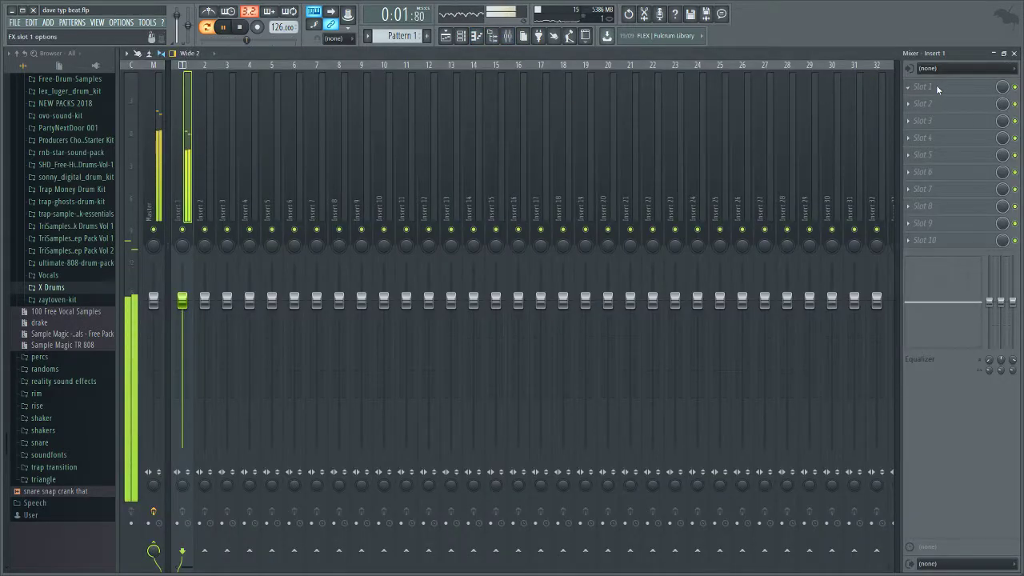
left_click(742, 227)
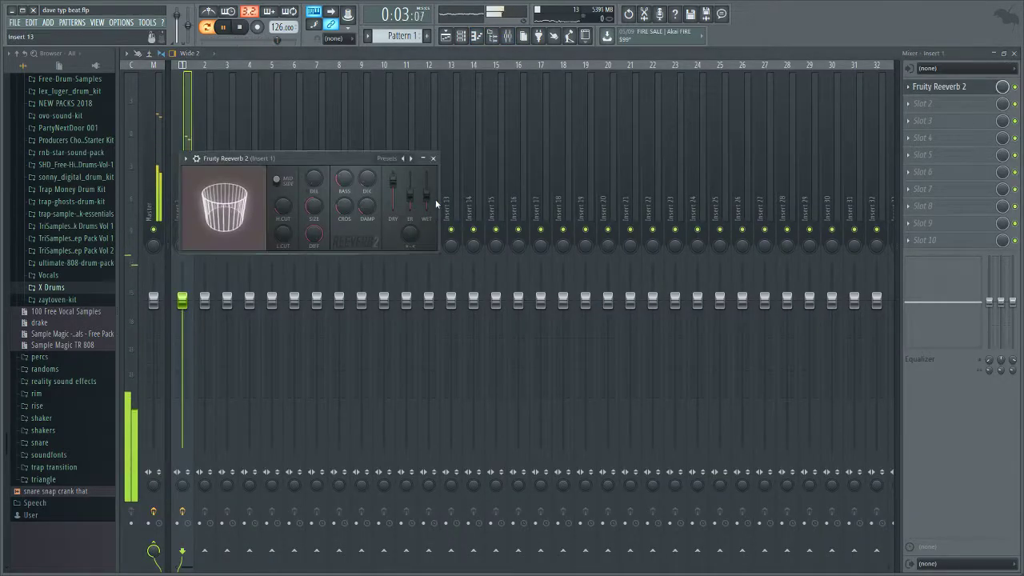
left_click(909, 88)
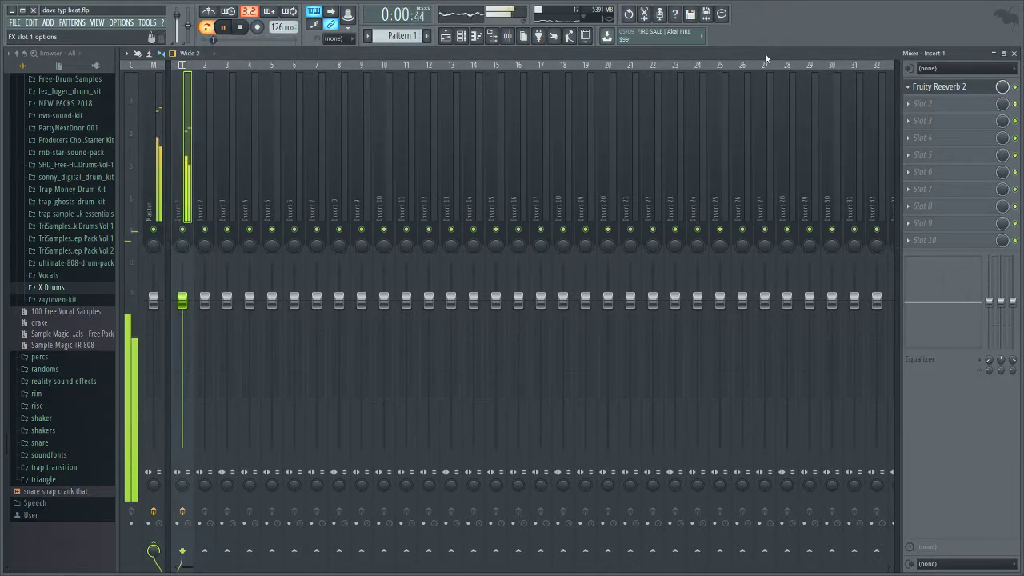
Step: Dock mixer inserts 12 to 15 on the right side and enable a send from Insert 1 to Insert 12
left_click(406, 176)
left_click(449, 173)
left_click_drag(429, 177, 489, 182)
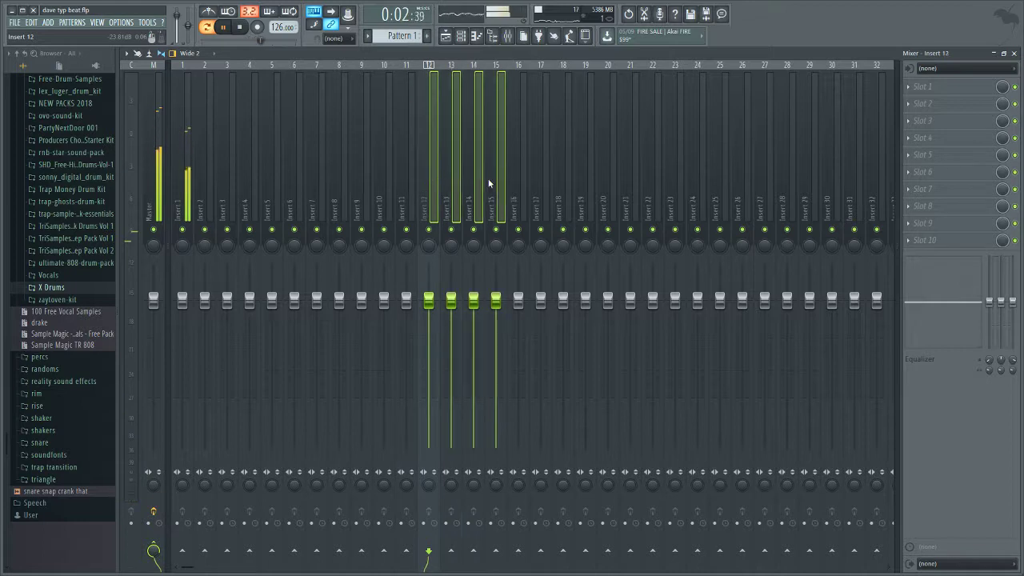
left_click(453, 188)
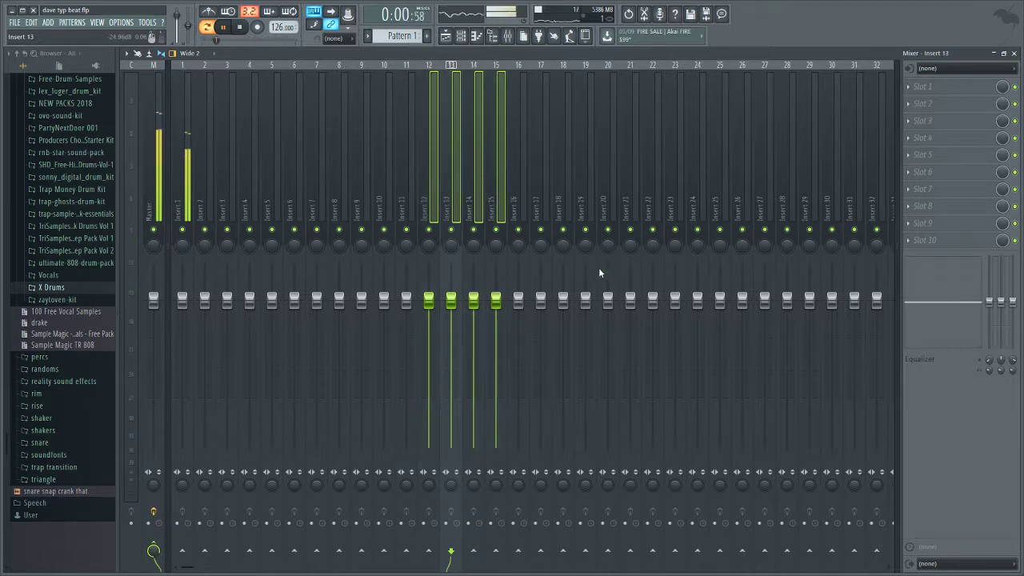
key("ctrl+Delete")
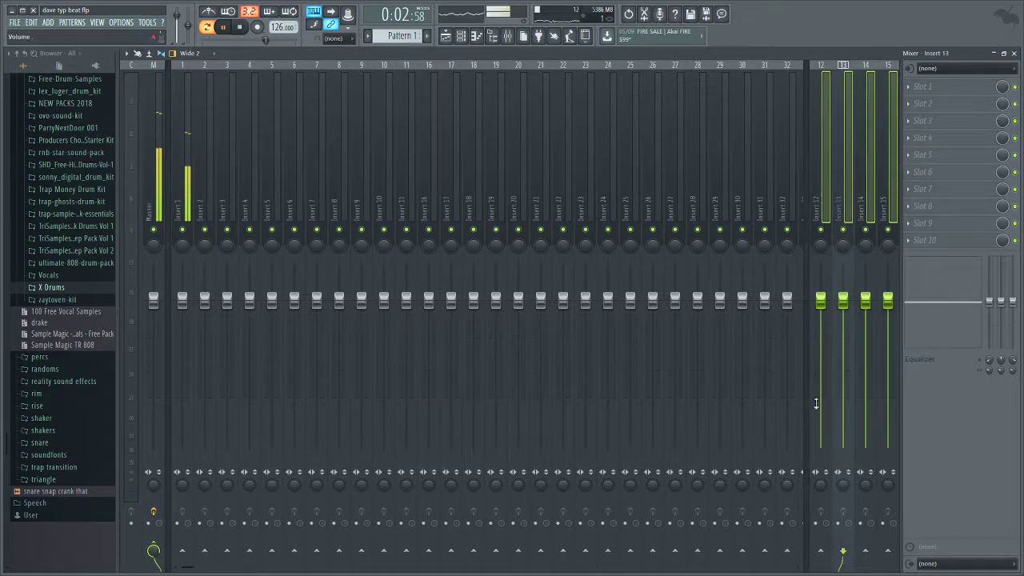
left_click(189, 192)
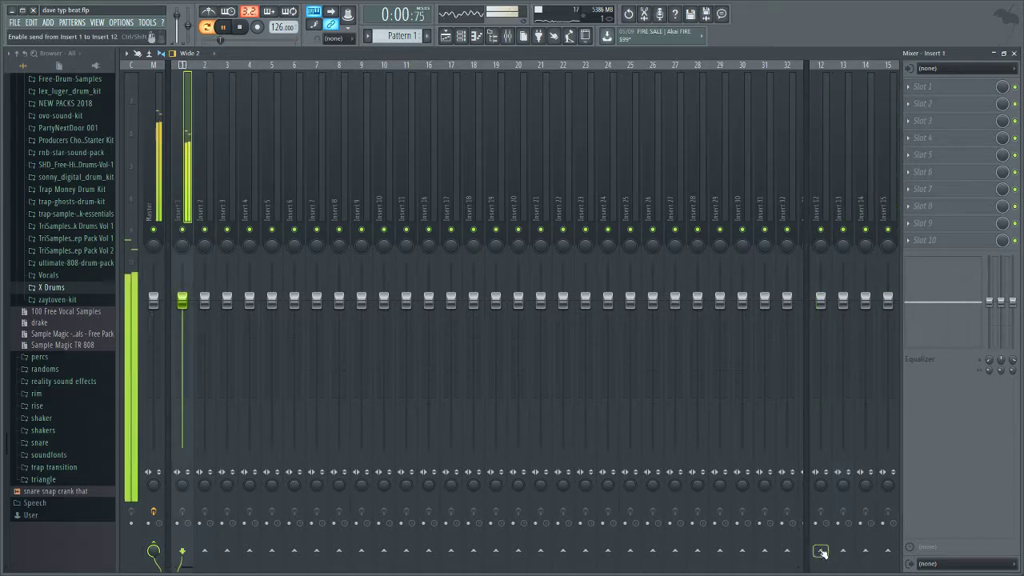
Step: Load Fruity Reeverb 2 in the first effect slot of Insert 12 and turn its dry level down
left_click(816, 160)
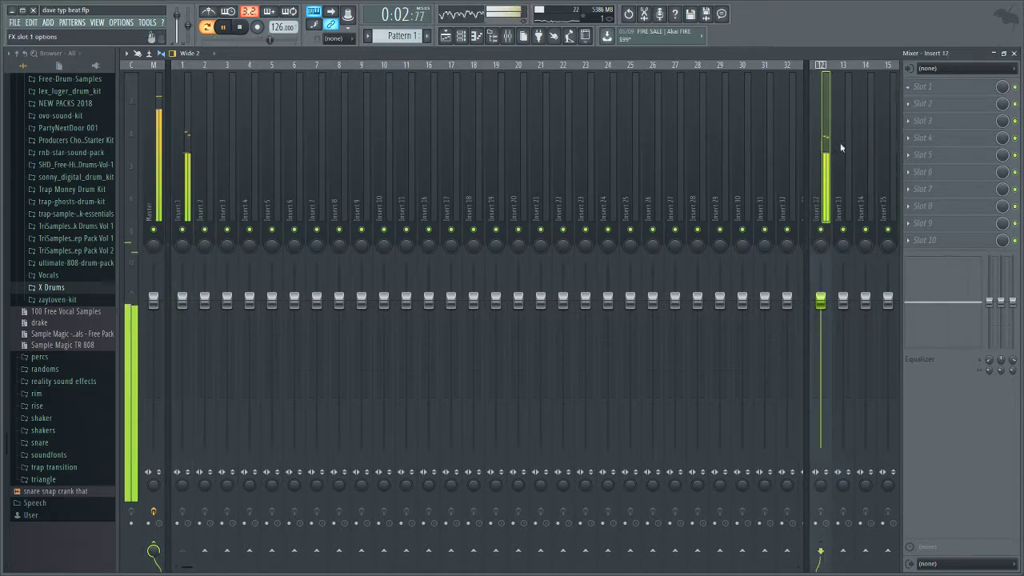
left_click(797, 225)
left_click_drag(366, 152, 365, 178)
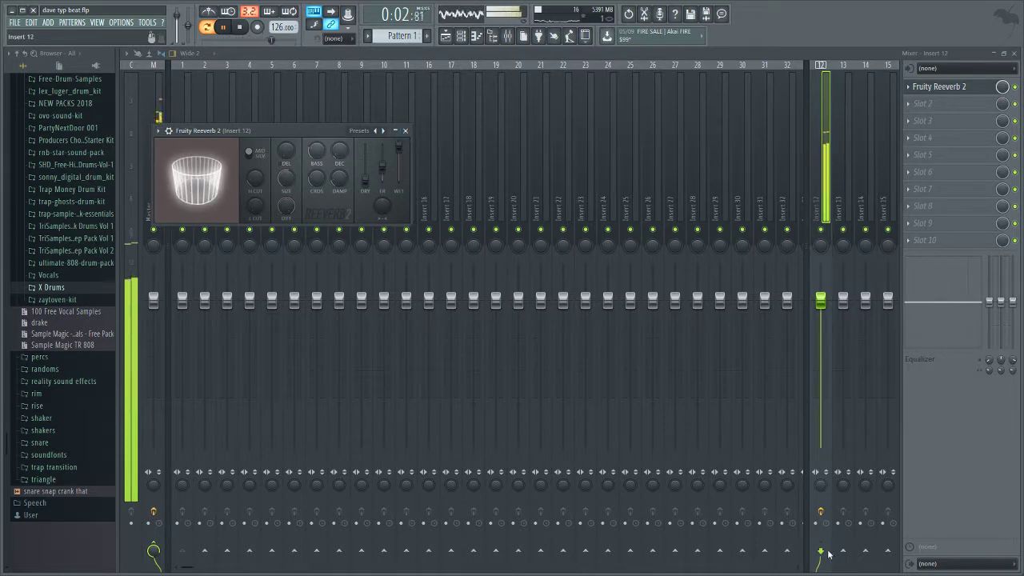
Step: Enlarge the room size and adjust the decay of Insert 12's reverb, and adjust Insert 1's send level to it
left_click(177, 103)
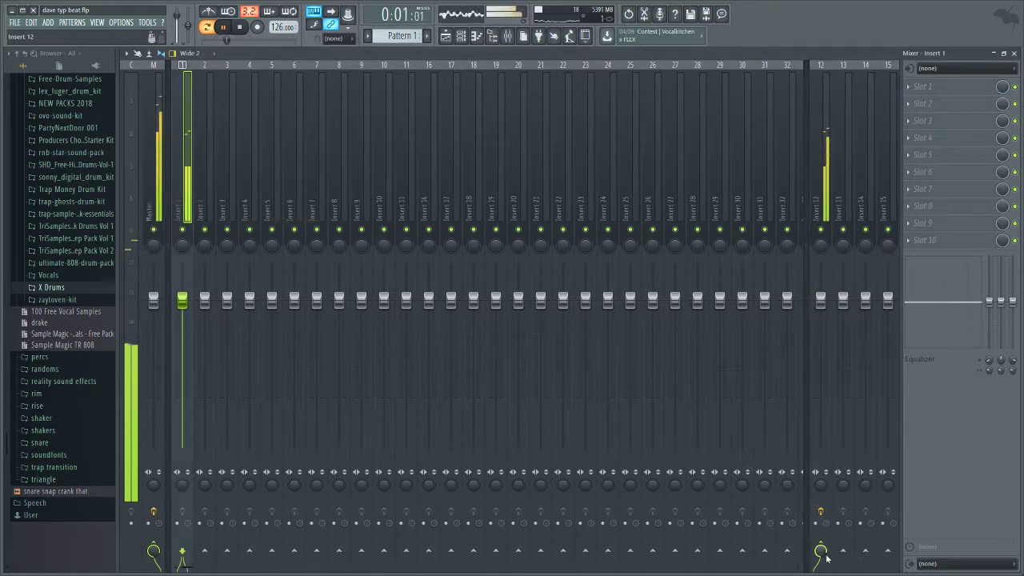
left_click(836, 127)
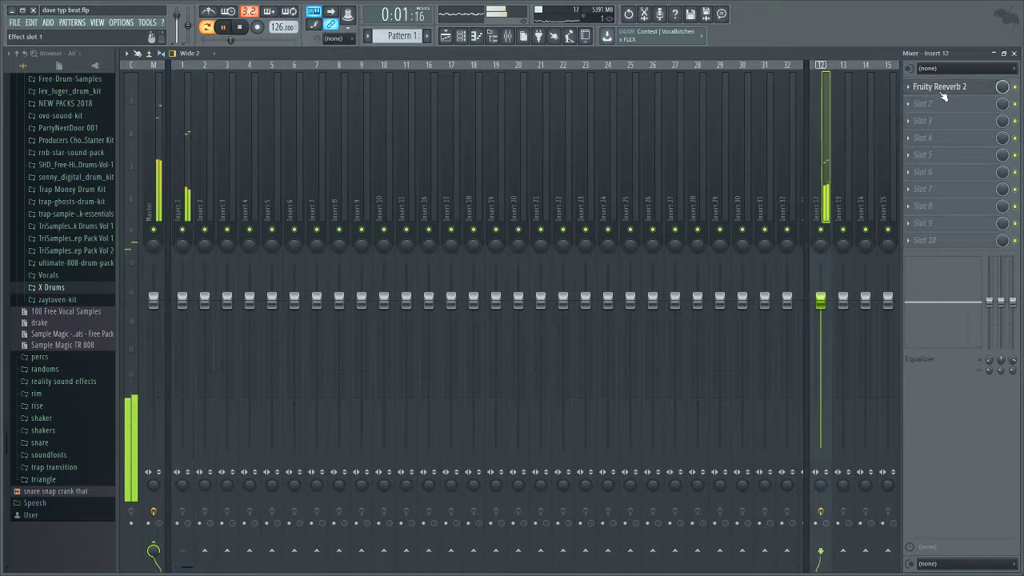
left_click(988, 86)
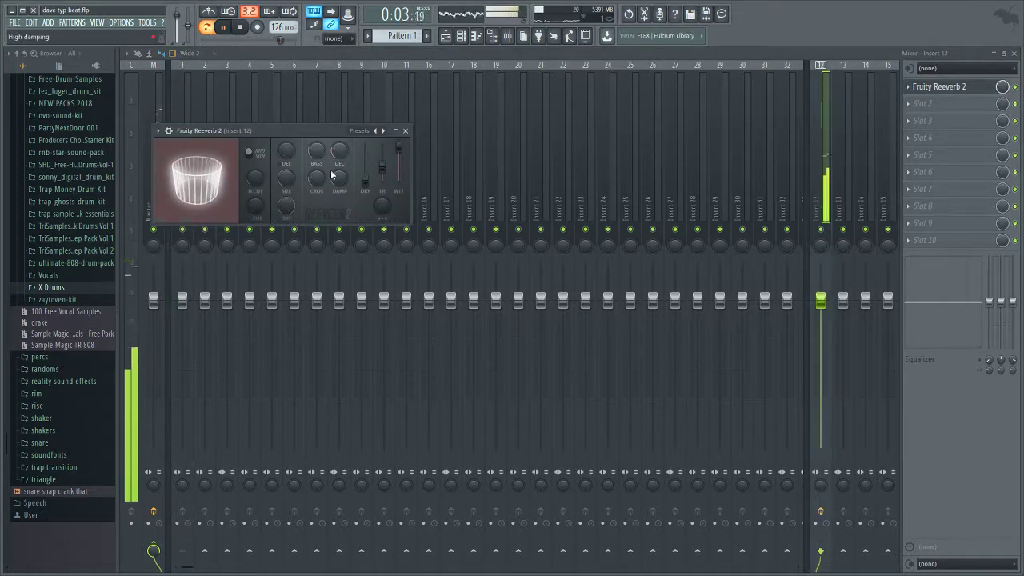
left_click_drag(339, 152, 305, 156)
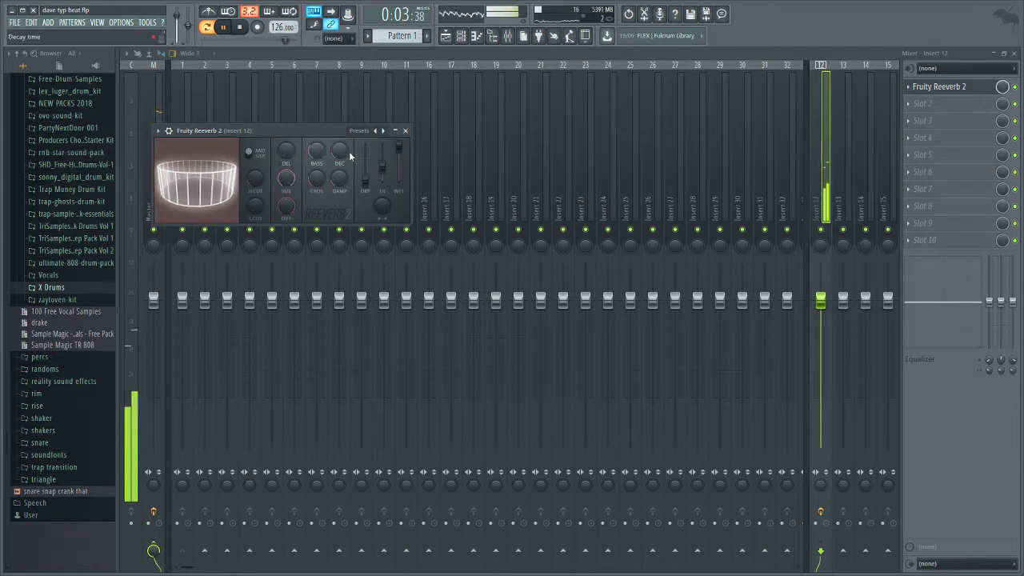
left_click_drag(366, 178, 338, 162)
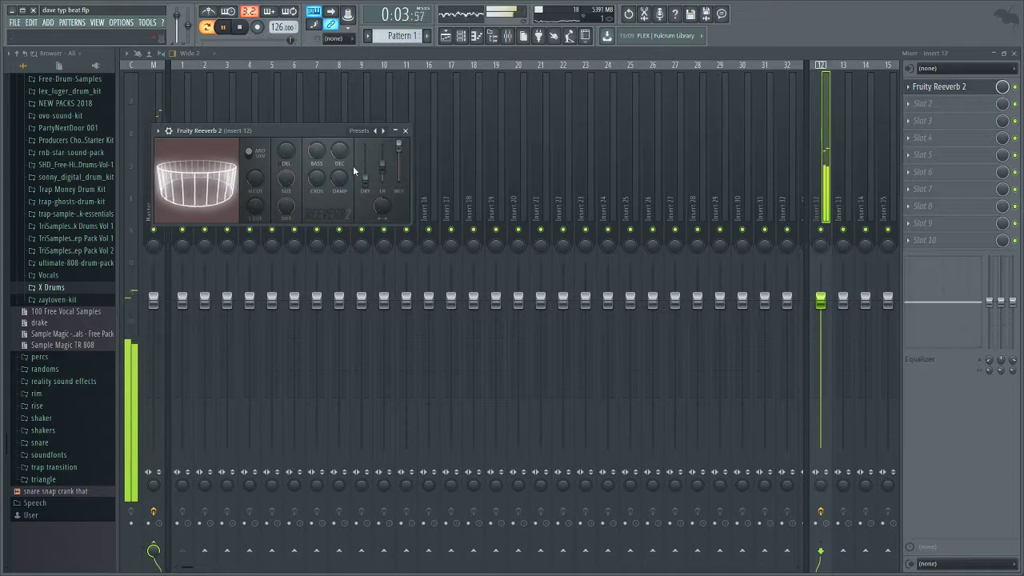
left_click(185, 116)
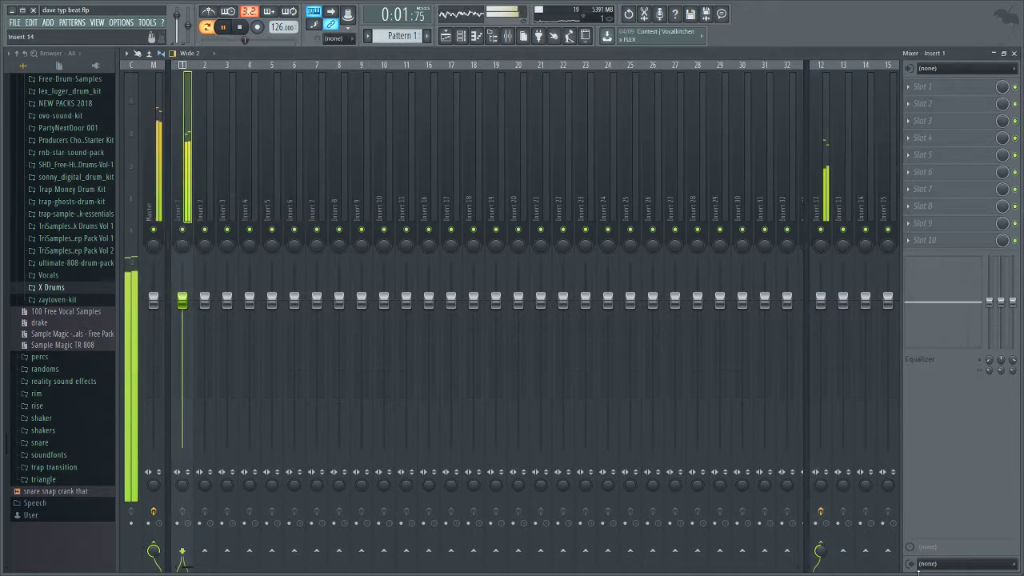
left_click_drag(819, 549, 819, 553)
Step: Create a pattern named pads and place Pattern 1 twice on playlist Track 5, at bars 1 and 3
left_click(476, 37)
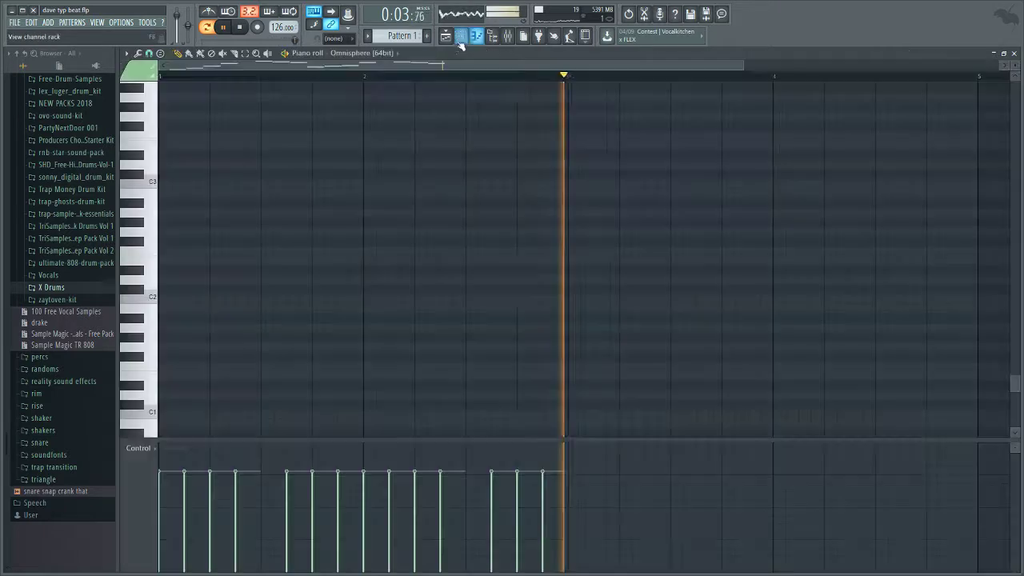
left_click(427, 37)
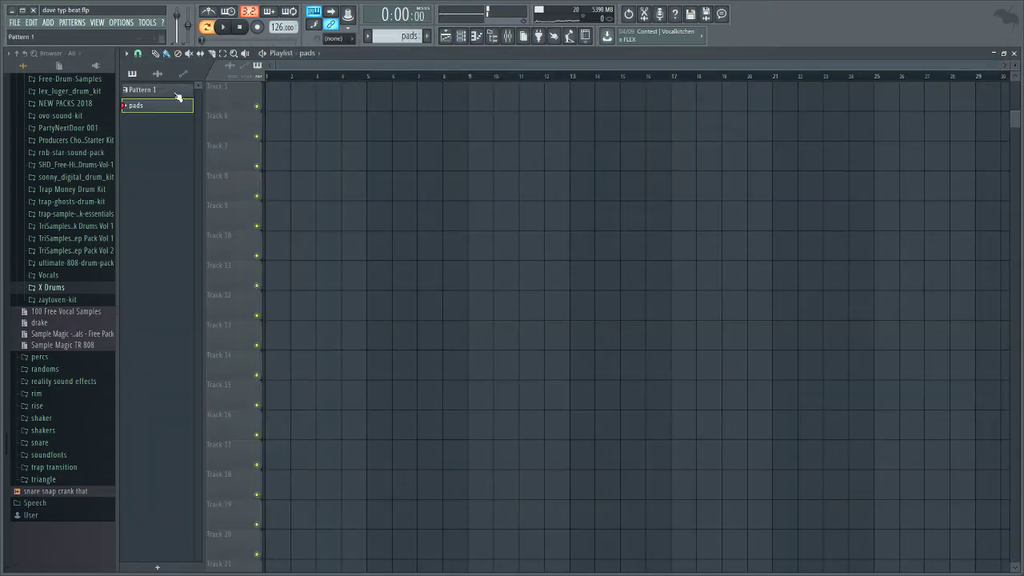
left_click_drag(178, 92, 279, 102)
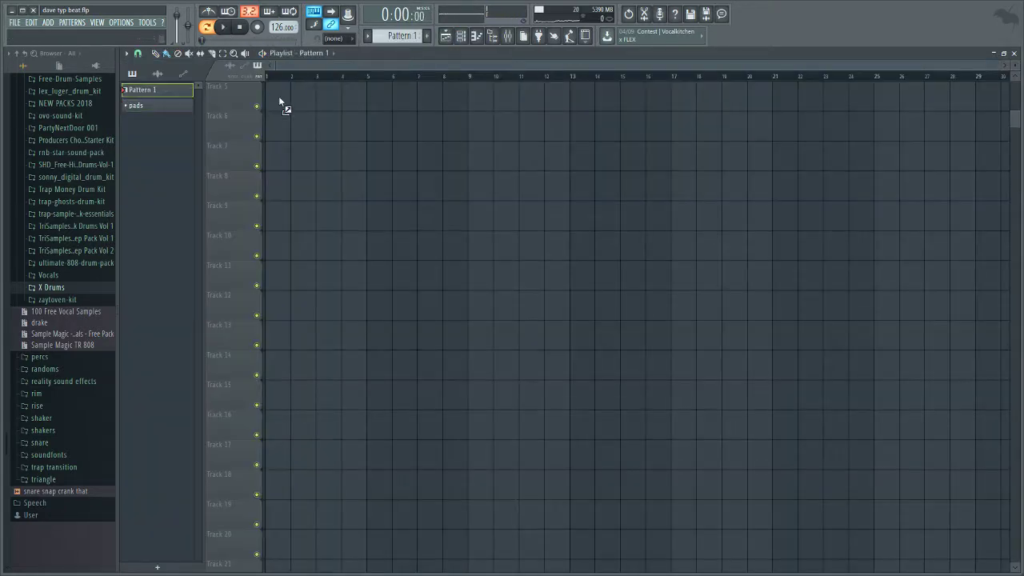
left_click(321, 99)
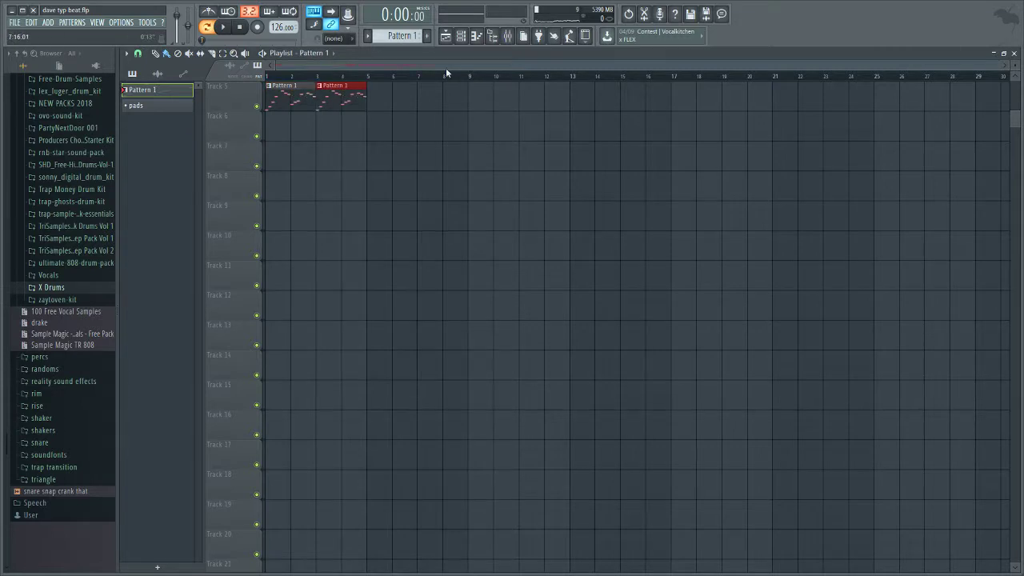
Step: Load Fruity Parametric EQ 2 on Insert 1, shaping band 7 as a low pass and band 1 as a high pass that cuts the lows
left_click(477, 37)
left_click(507, 37)
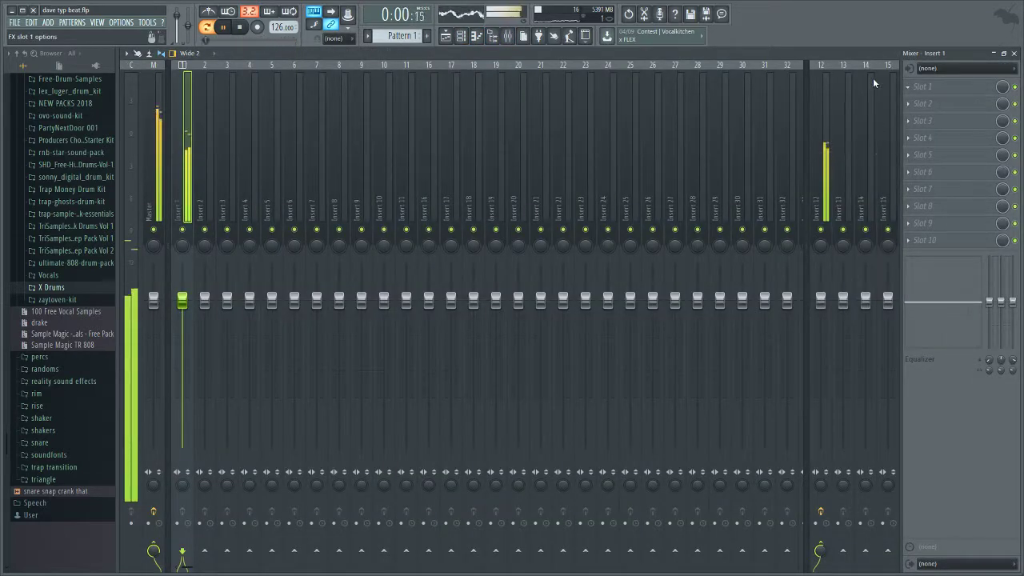
left_click(476, 145)
mouse_move(501, 188)
left_mouse_down()
mouse_move(501, 220)
mouse_move(502, 172)
left_mouse_up()
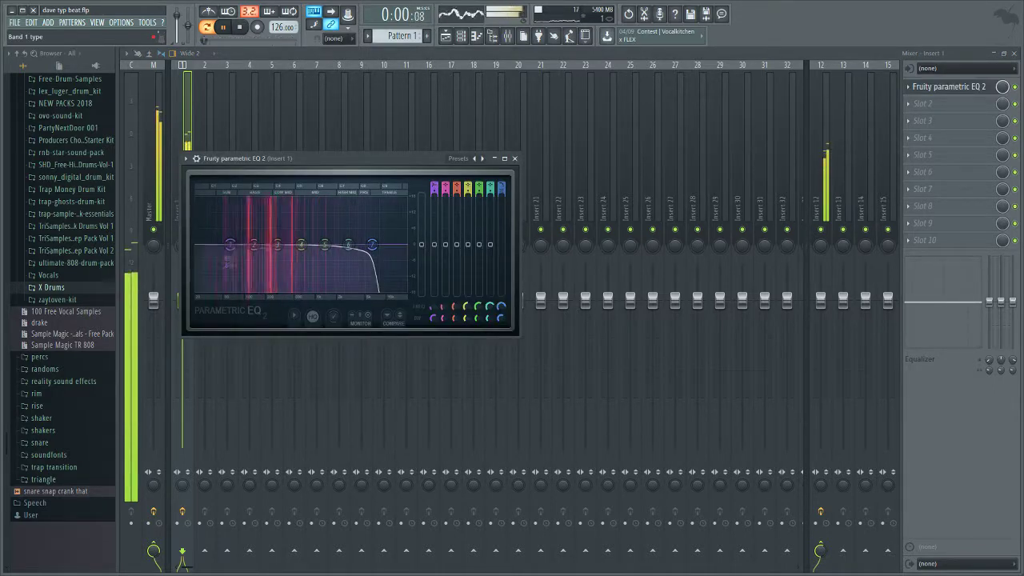
left_click_drag(434, 187, 434, 200)
left_click_drag(232, 245, 278, 246)
left_click_drag(372, 245, 369, 244)
Step: Try a slight boost on EQ band 5 and return the band to flat
mouse_move(300, 245)
left_mouse_down()
mouse_move(306, 222)
mouse_move(299, 250)
mouse_move(275, 245)
mouse_move(301, 243)
left_mouse_up()
scroll(434, 221, "up", 3)
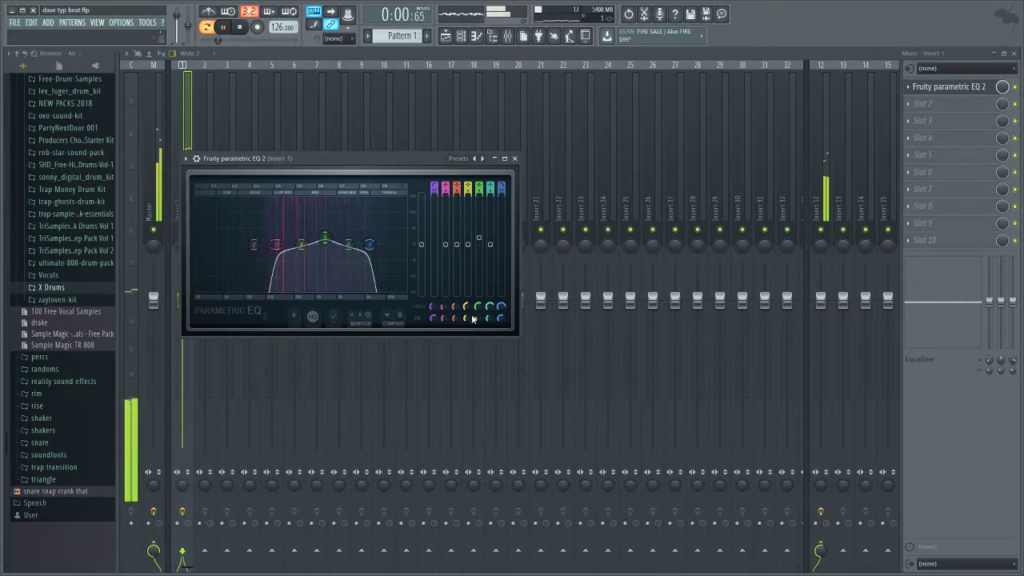
mouse_move(326, 238)
left_mouse_down()
mouse_move(326, 228)
mouse_move(325, 245)
left_mouse_up()
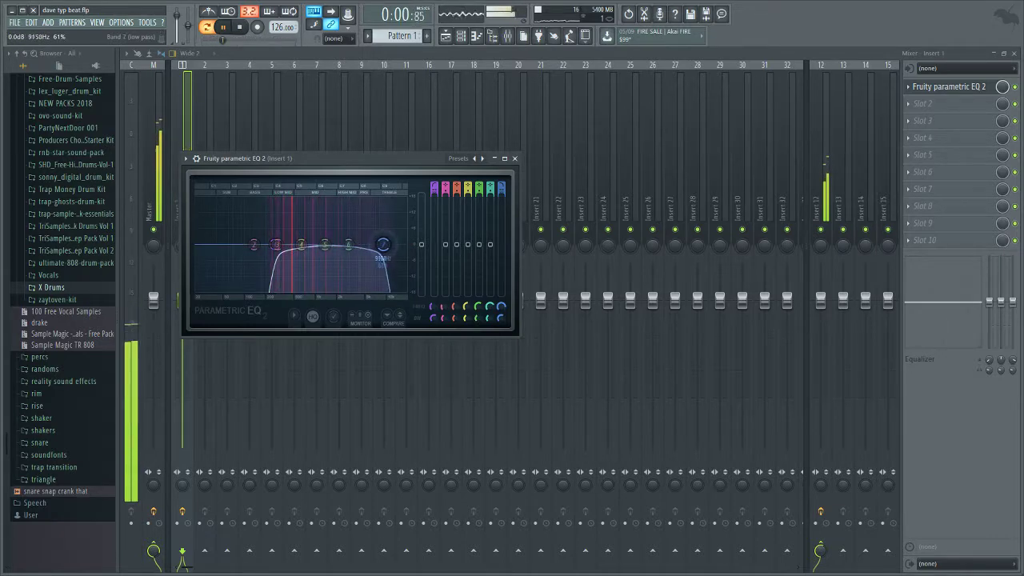
Step: Raise the EQ's band 7 low-pass frequency to 20000 Hz, select Insert 12 and stop playback
left_click_drag(394, 244, 405, 253)
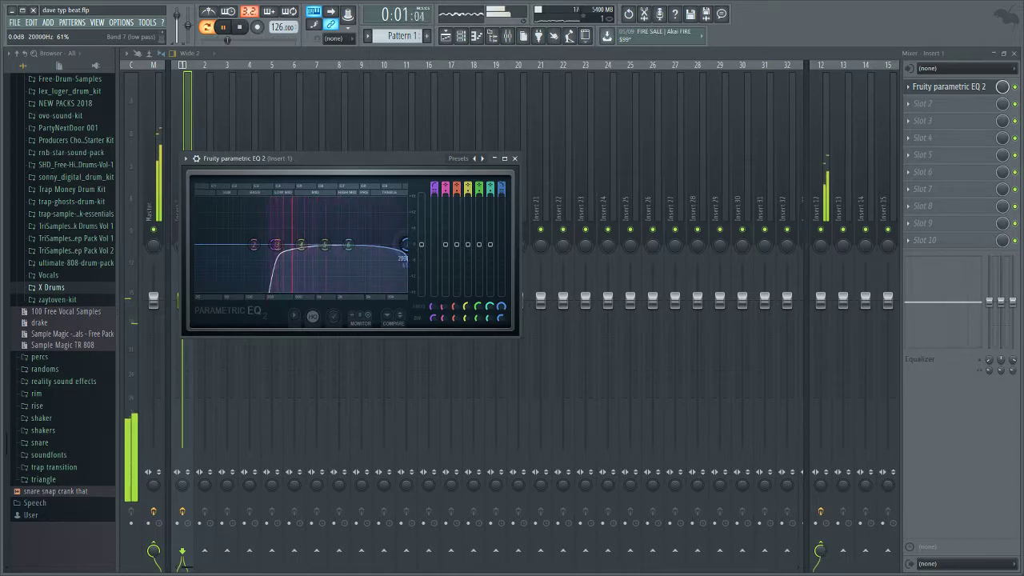
left_click(816, 196)
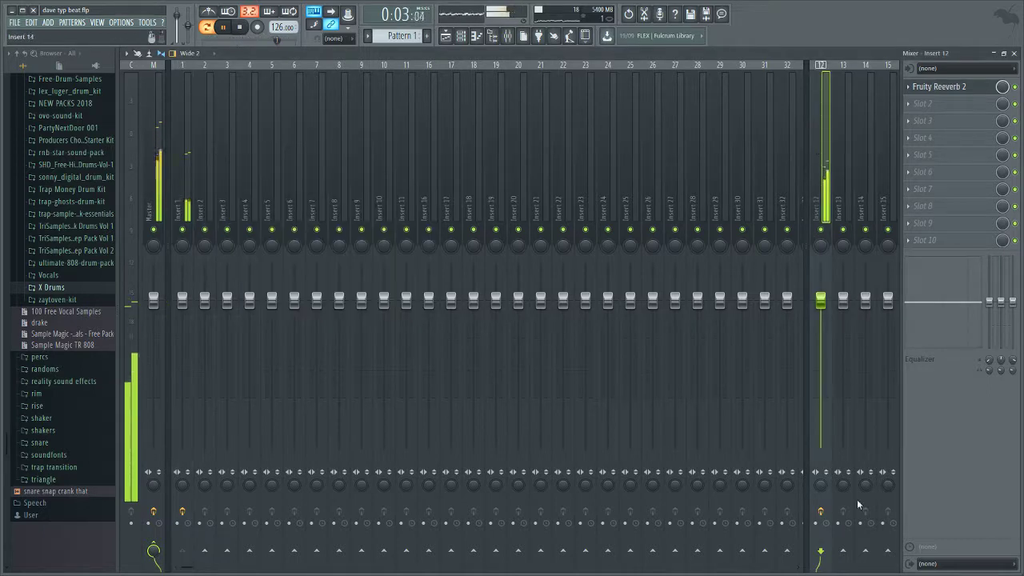
left_click(239, 27)
Step: Create Pattern 3 and place it on playlist Track 6 at bars 1 and 3
left_click(448, 36)
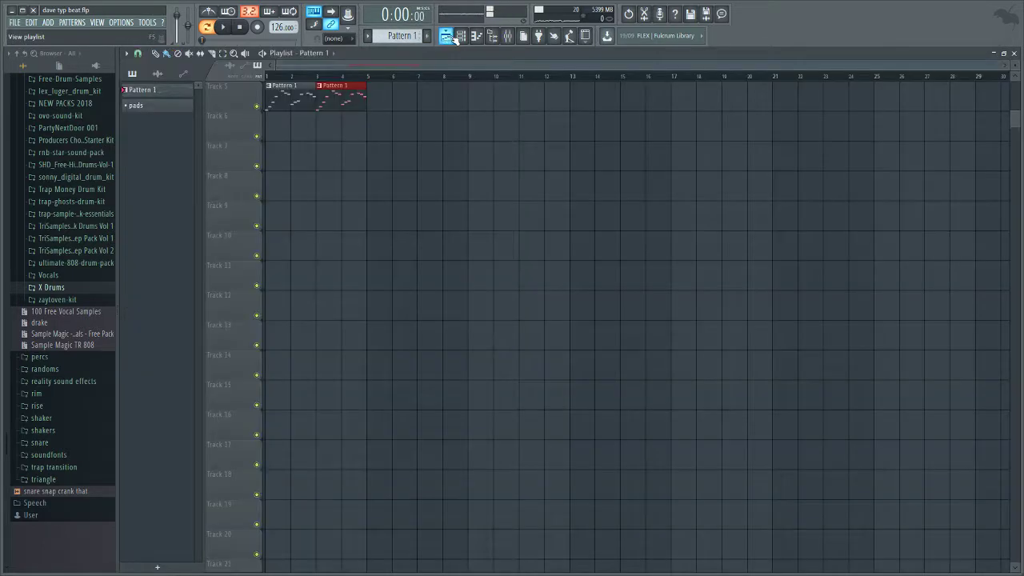
left_click(427, 37)
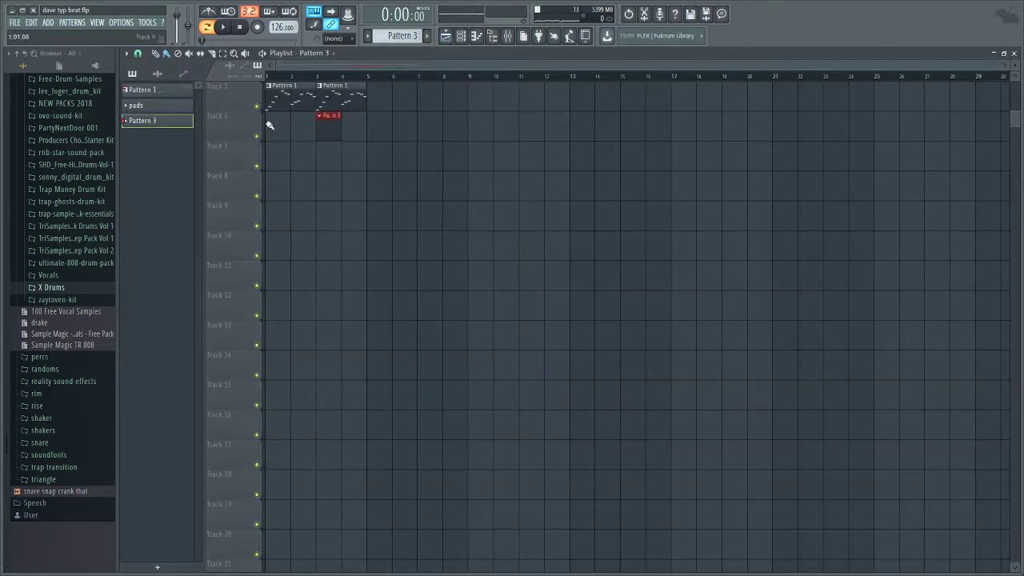
left_click(477, 37)
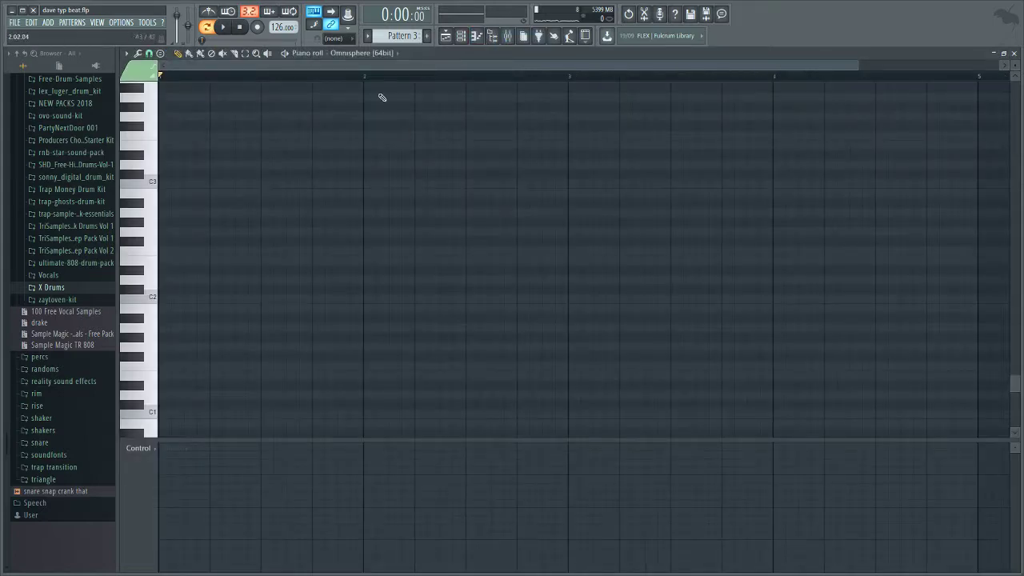
left_click(445, 36)
Step: Load the Electric keyboard instrument from the Packs instruments into a new channel and open its piano roll
left_click(460, 36)
scroll(45, 188, "up", 10)
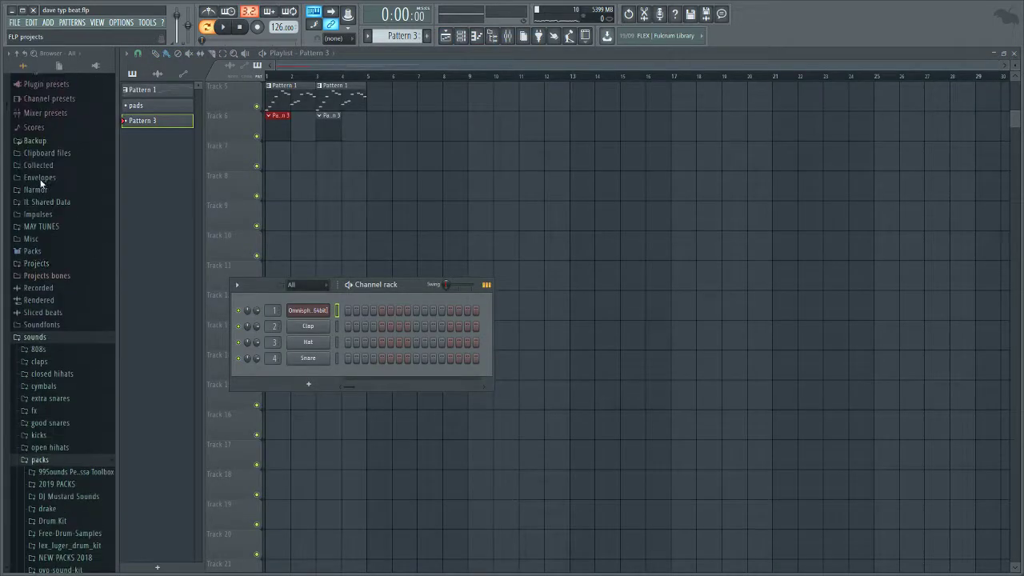
left_click(32, 267)
left_click_drag(386, 284, 411, 235)
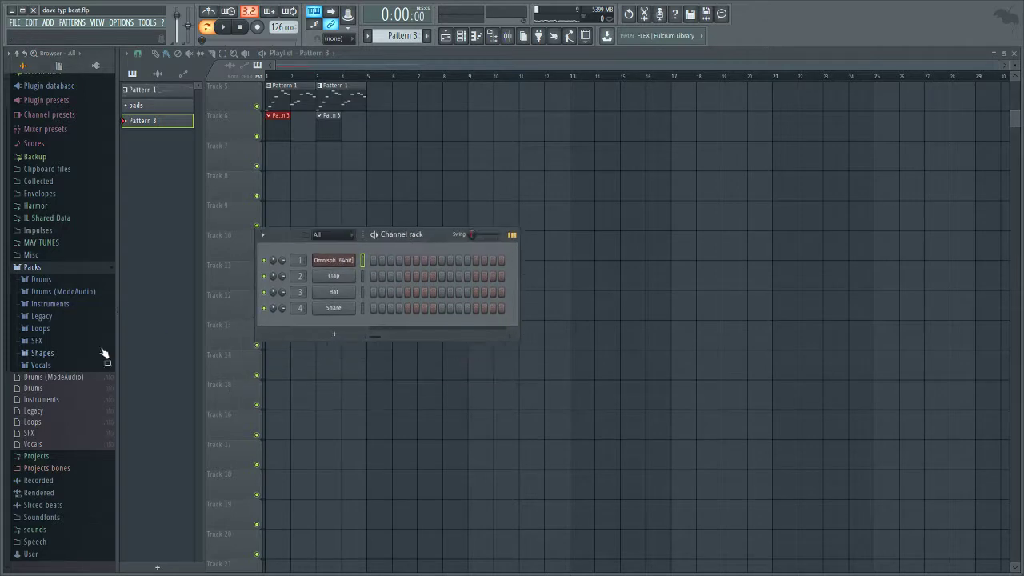
left_click(52, 304)
left_click(84, 341)
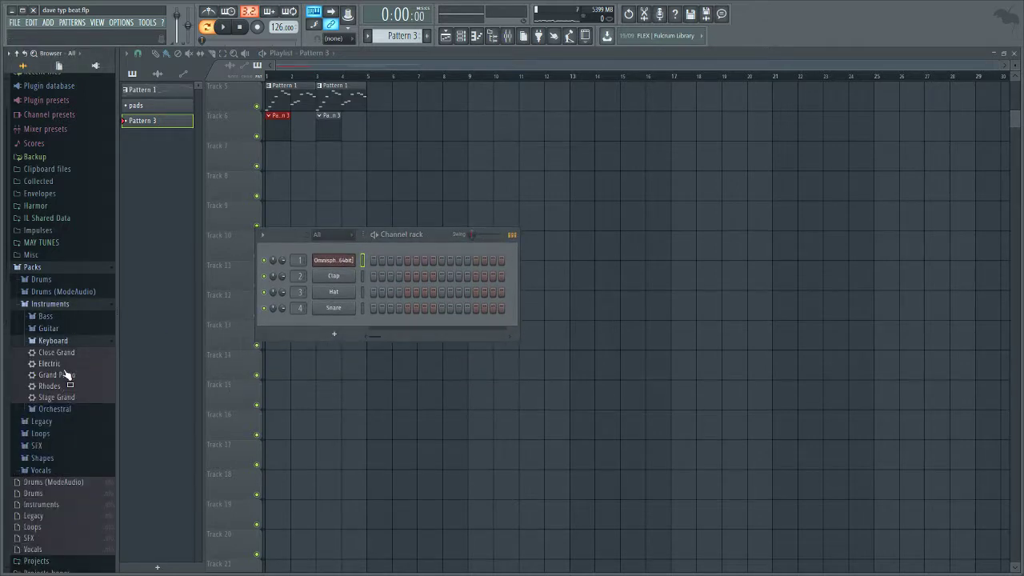
left_click_drag(347, 295, 347, 278)
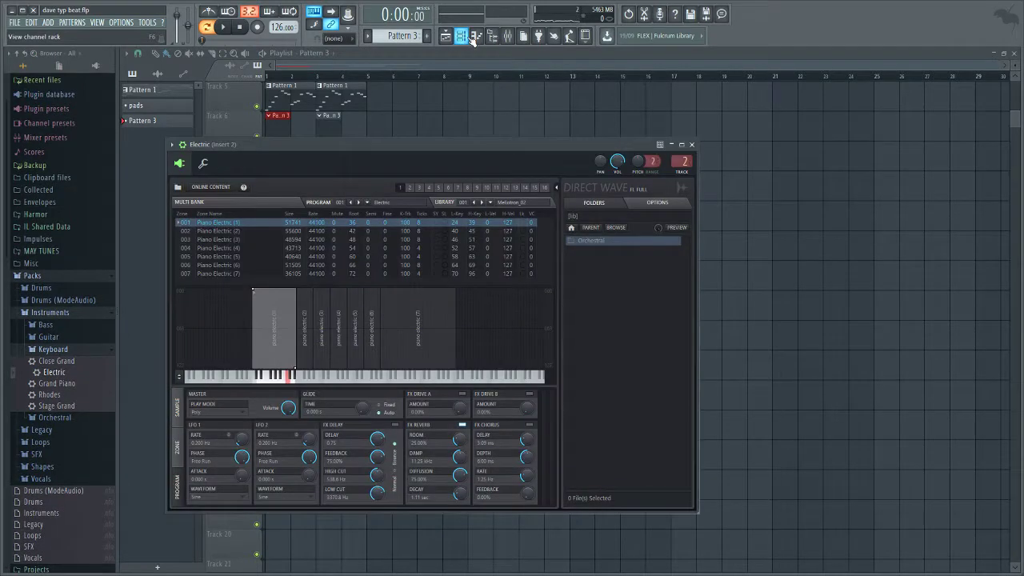
left_click(475, 37)
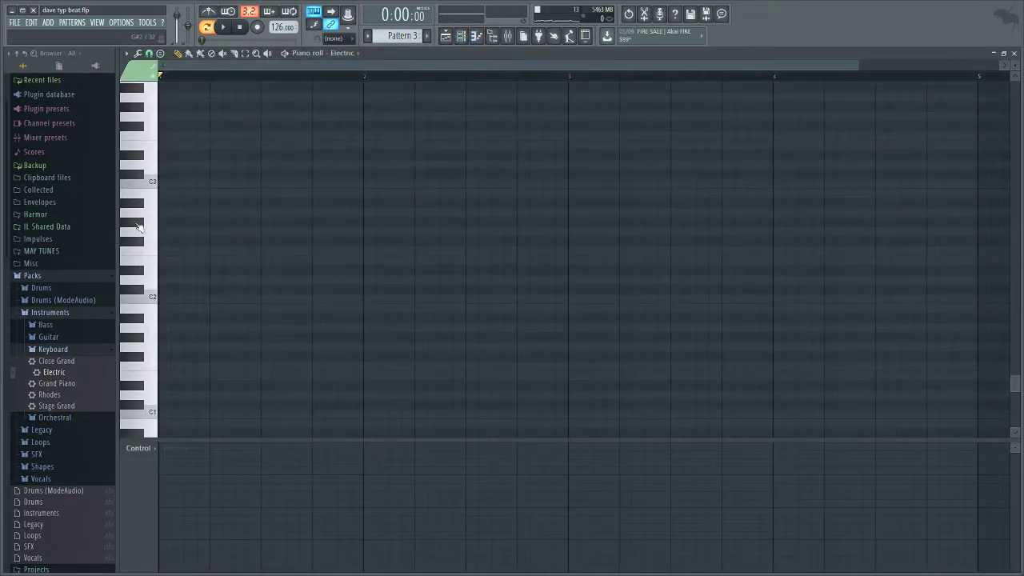
Step: Draw a one-bar chord of A#5, C#6 and F6 in bar 1 of Pattern 3 and play it back
scroll(138, 208, "up", 10)
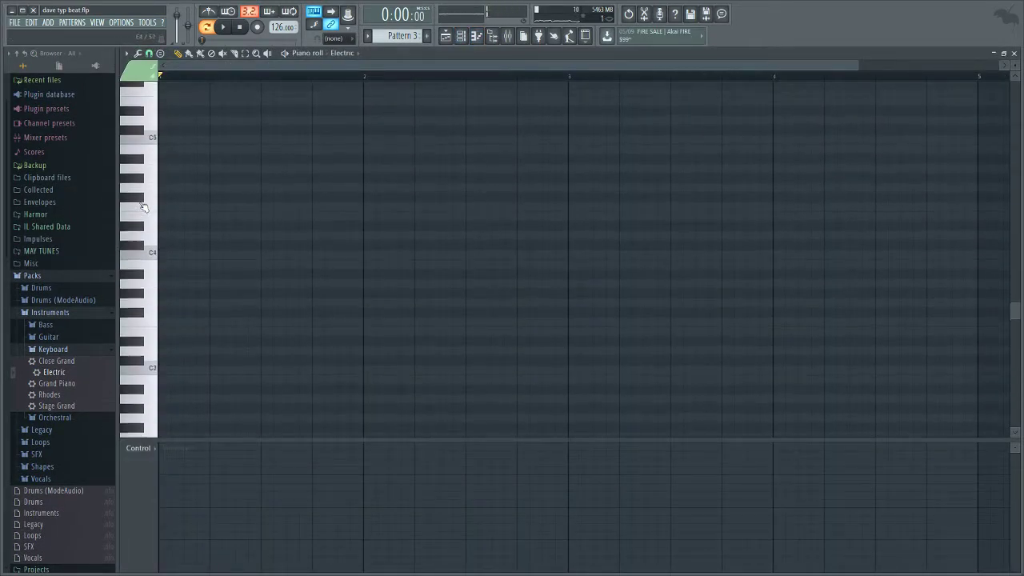
left_click(161, 202)
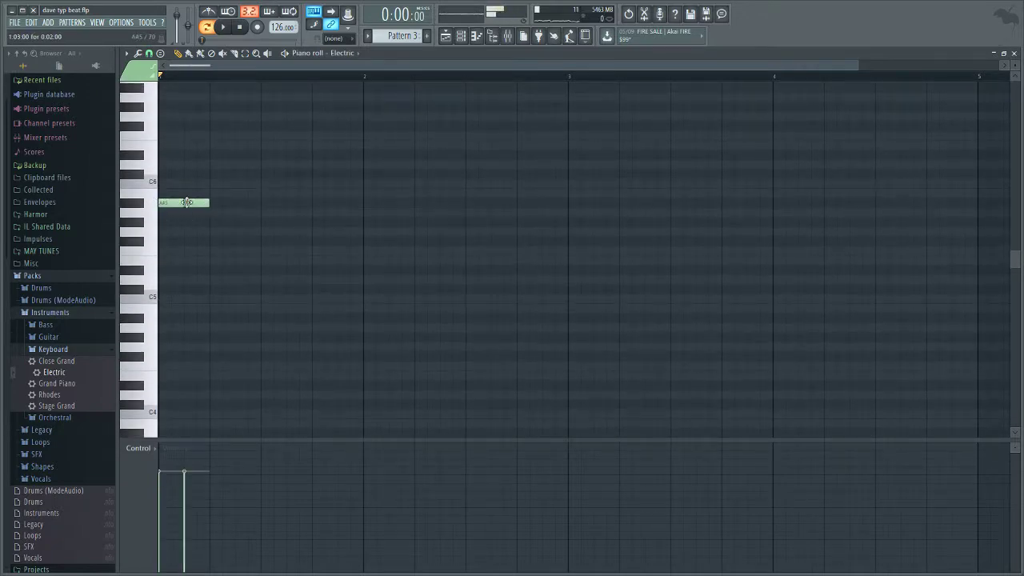
left_click_drag(188, 208, 396, 210)
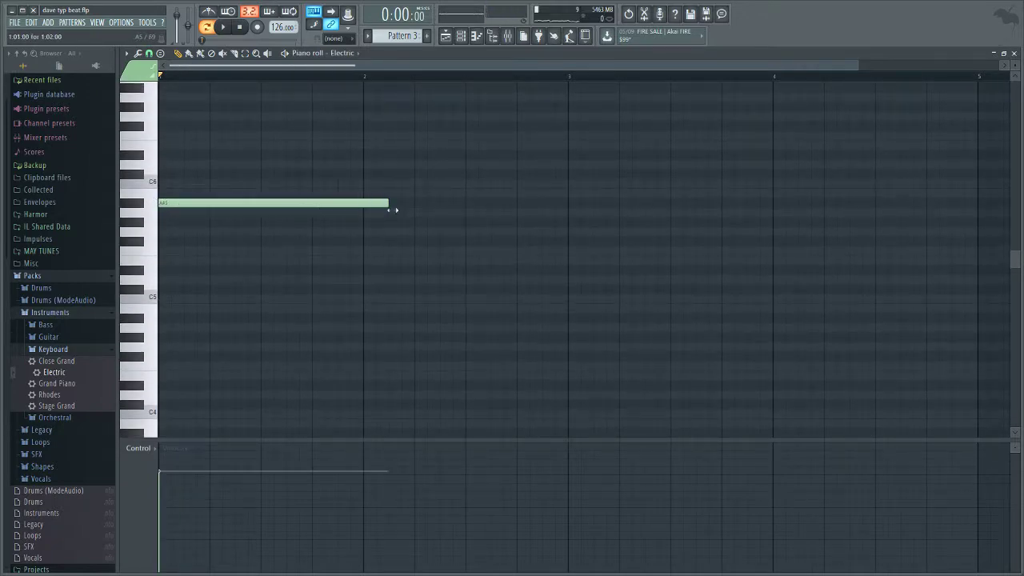
left_click(208, 175)
left_click(184, 136)
key("space")
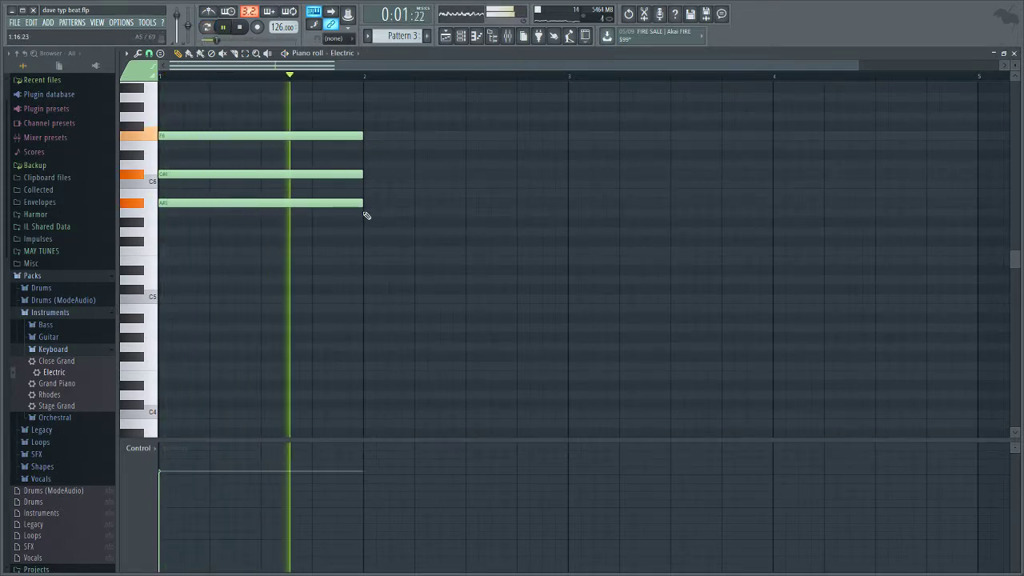
key("space")
Step: Build a one-bar chord of A5, C6 and D#6 in bar 2, removing the stray extra notes, and preview it
left_click(367, 154)
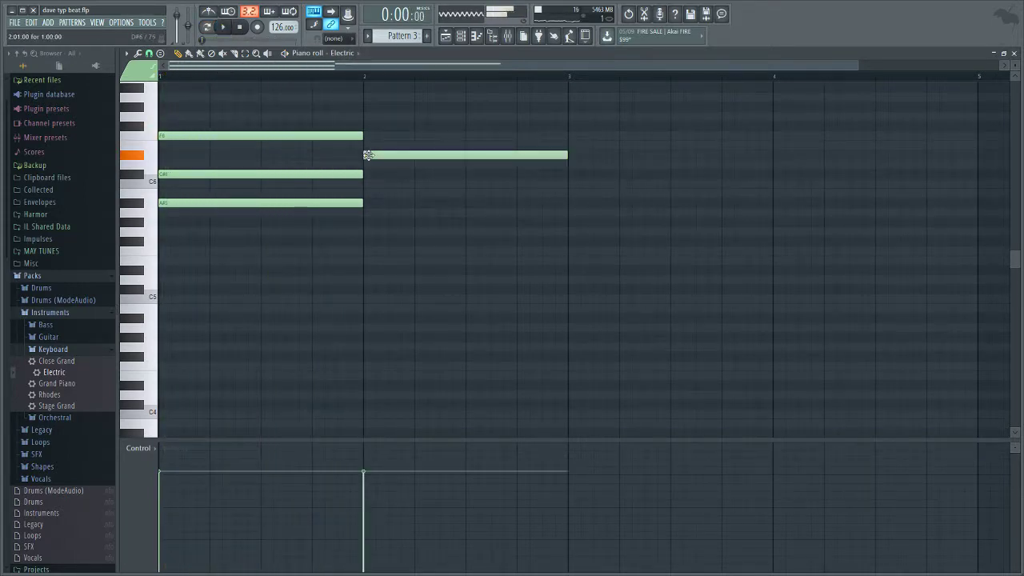
left_click(370, 172)
left_click(365, 183)
right_click(380, 173)
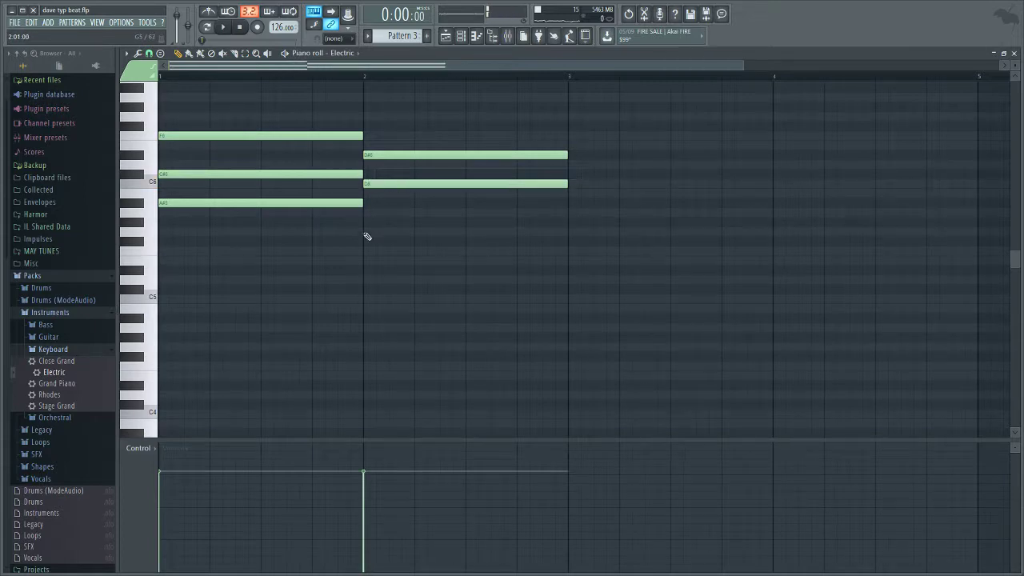
left_click_drag(365, 232, 359, 210)
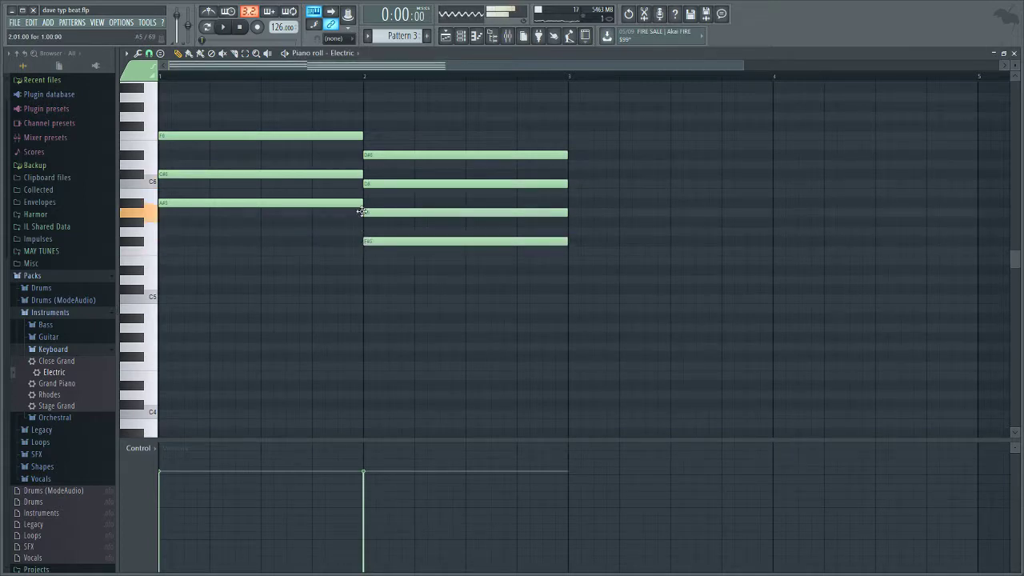
key("space")
right_click(374, 241)
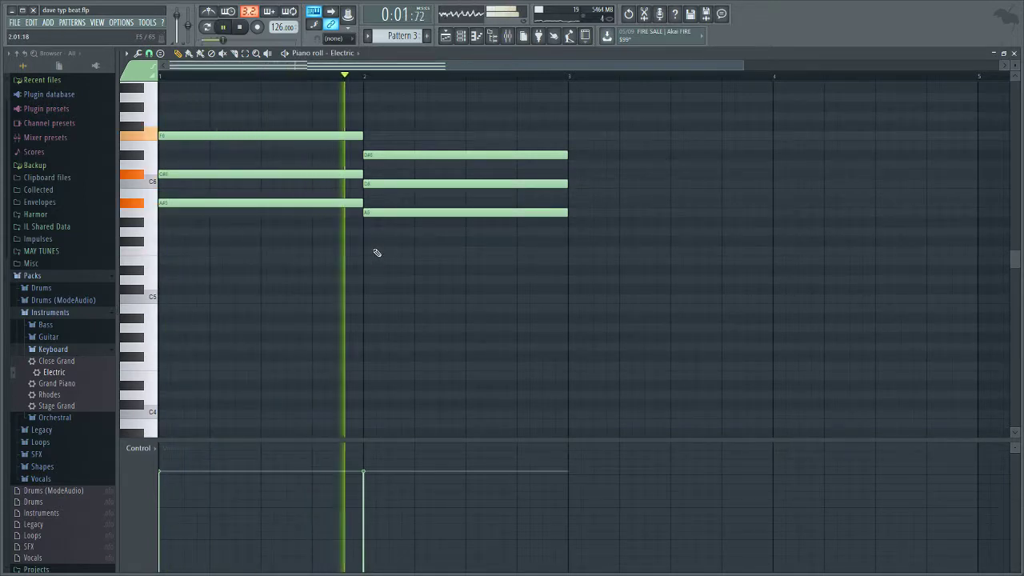
key("space")
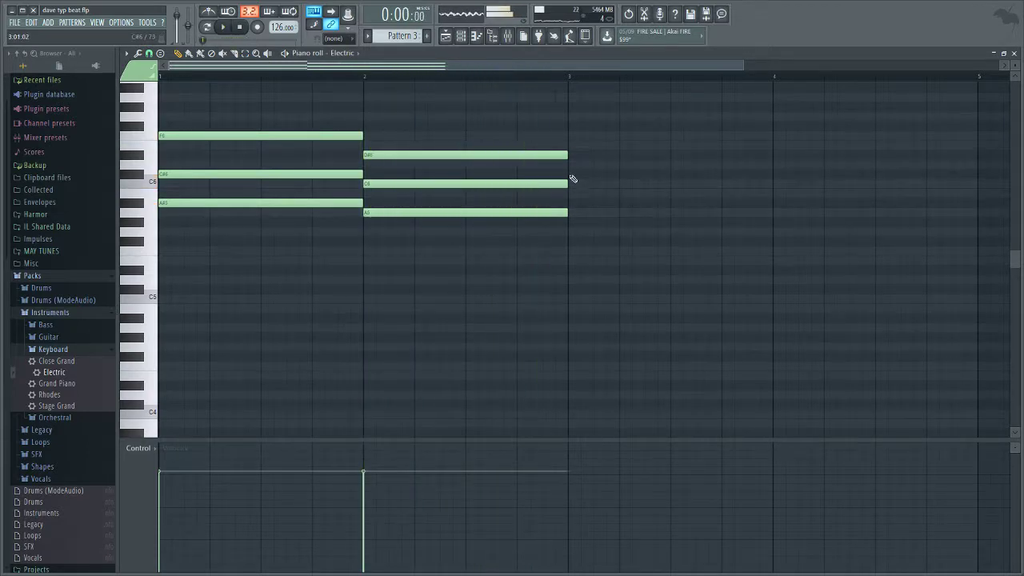
Step: Add a one-bar chord of A#5, C#6 and F6 in bar 3
left_click(571, 136)
left_click(570, 173)
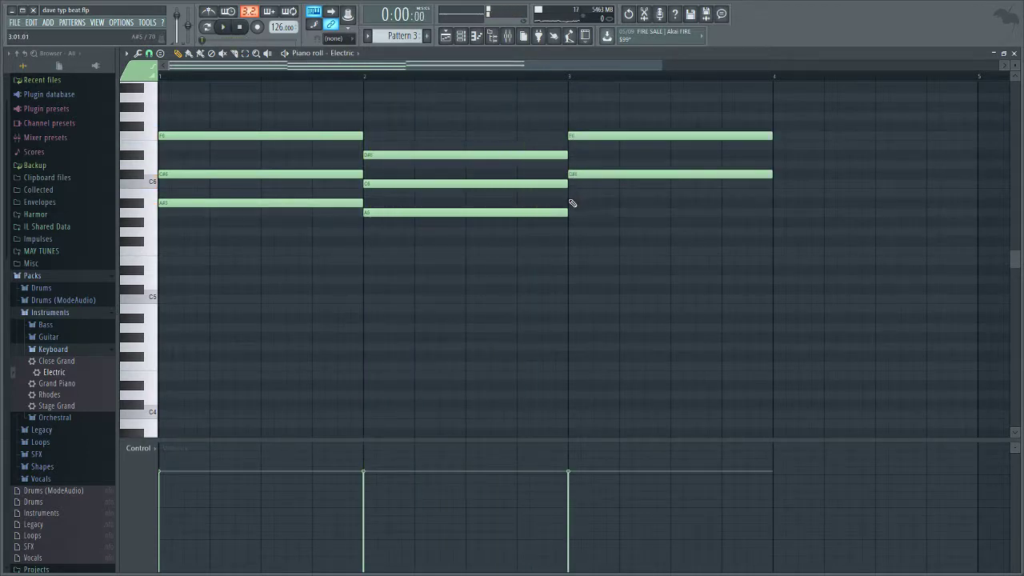
left_click(569, 202)
Step: Add a one-bar chord of F5, F#5, A5, C6 and D#6 in bar 4
left_click(773, 192)
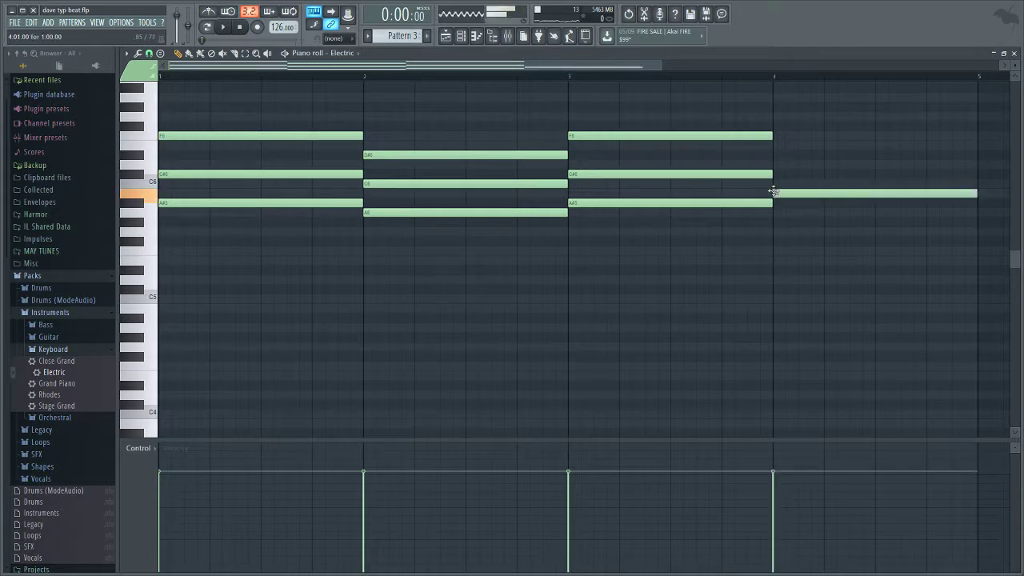
left_click_drag(773, 182, 772, 155)
left_click(780, 183)
left_click(776, 212)
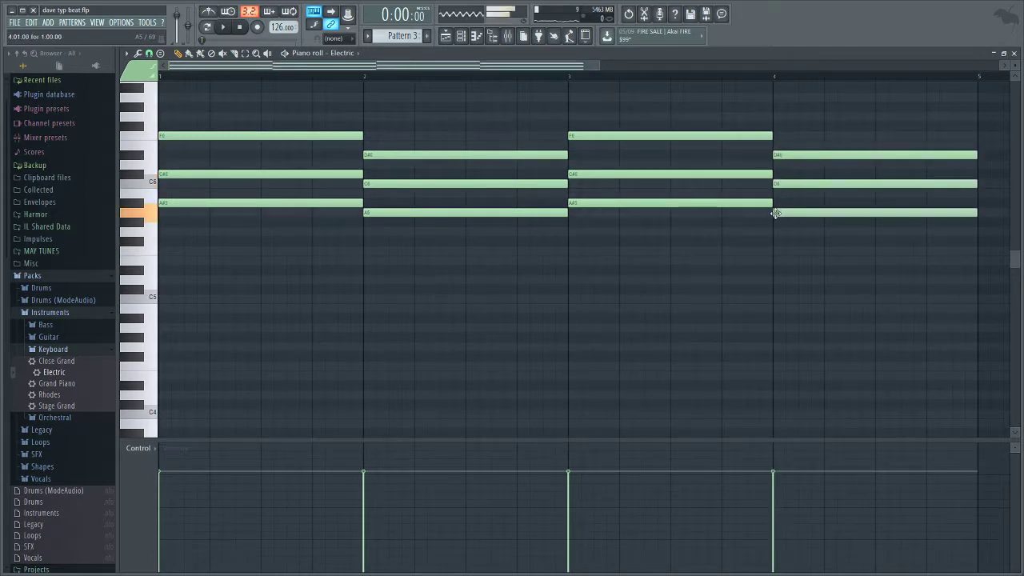
left_click(769, 241)
left_click(778, 251)
Step: With the pattern playing, add one-bar bass notes A#4, A4, F#4 and F4 beneath the chords in bars 1 to 4
key("space")
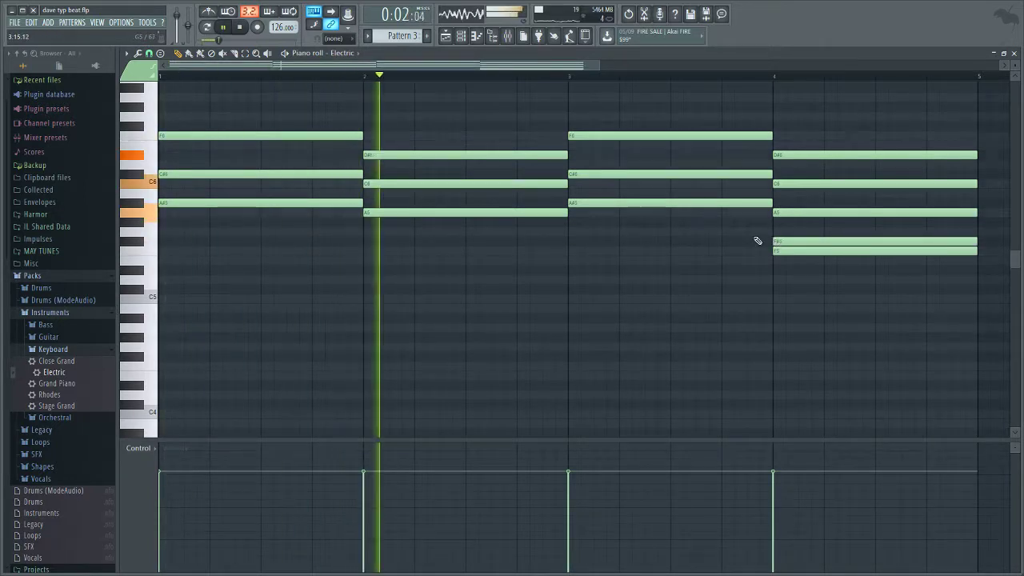
scroll(759, 76, "down", 1)
scroll(758, 78, "down", 1)
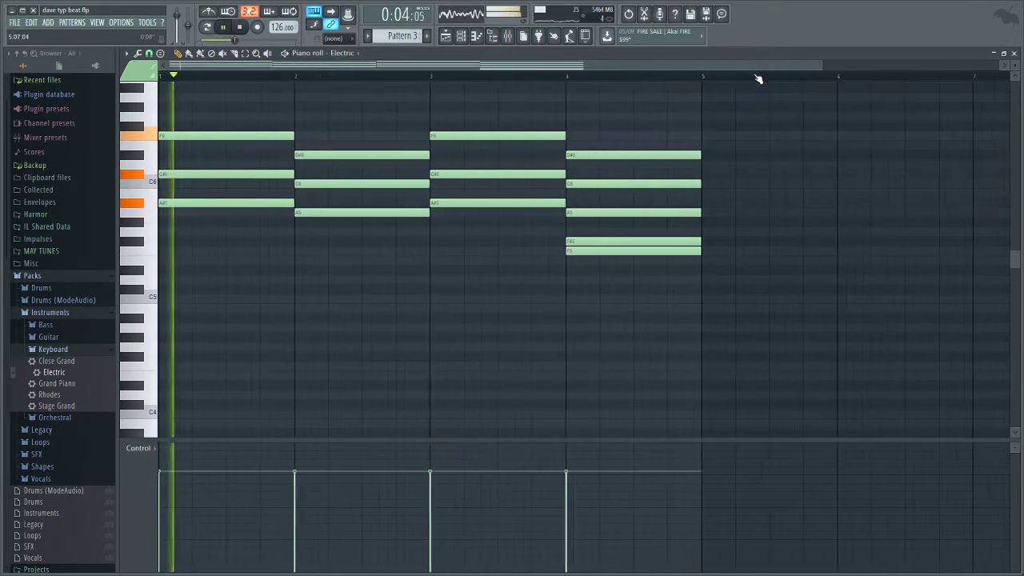
key("F5")
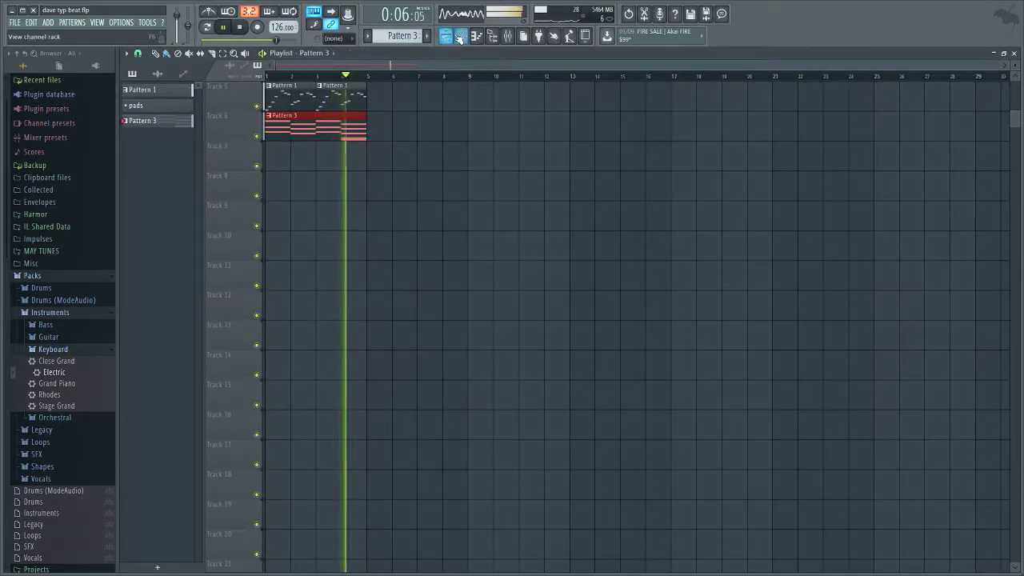
key("F7")
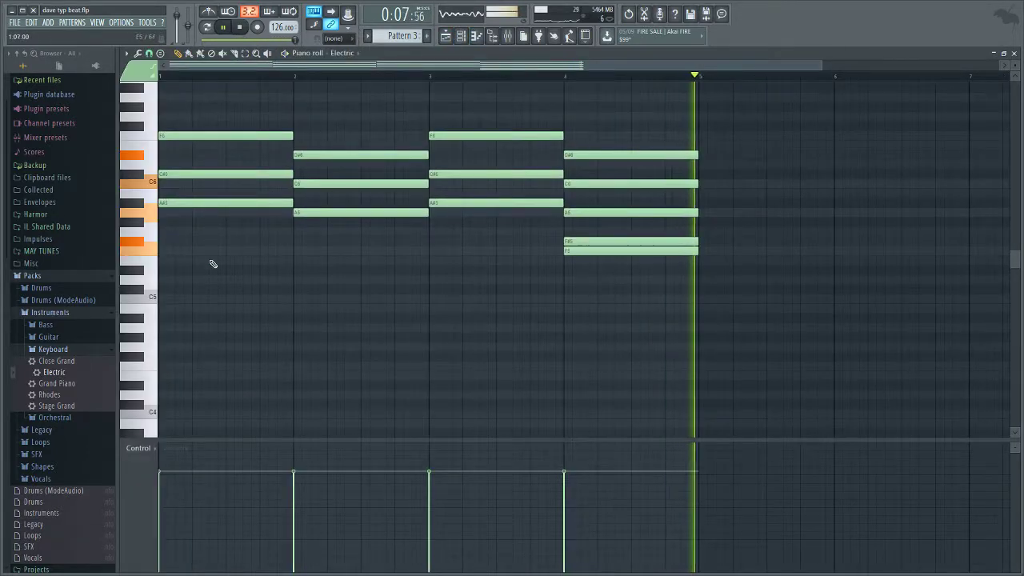
left_click(171, 317)
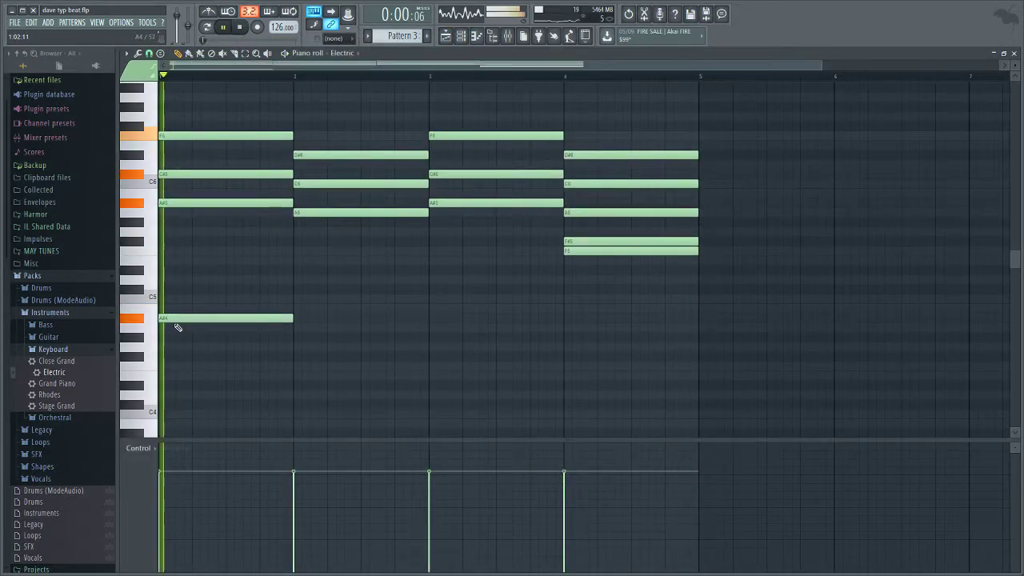
left_click(297, 327)
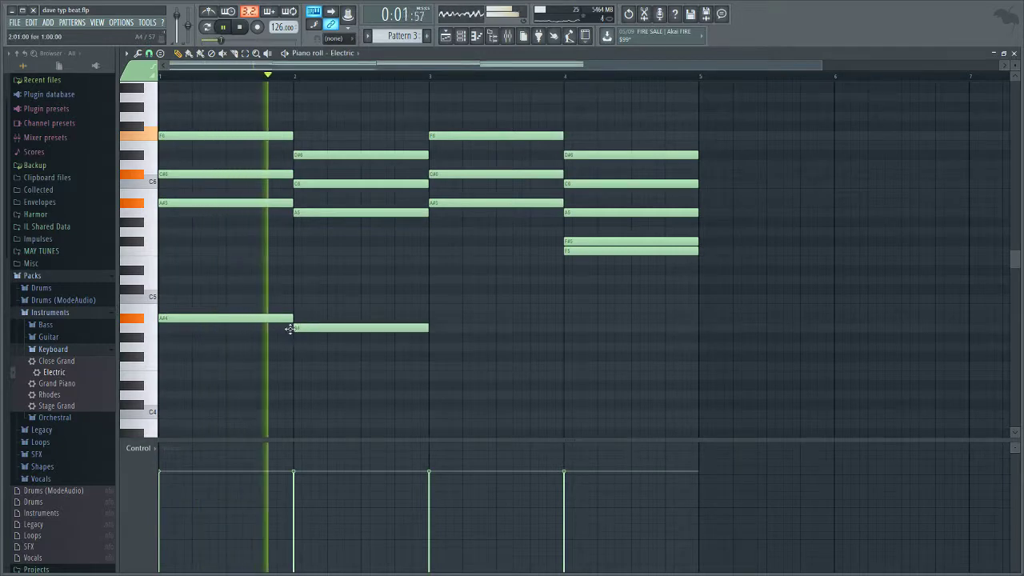
left_click(431, 356)
left_click(566, 365)
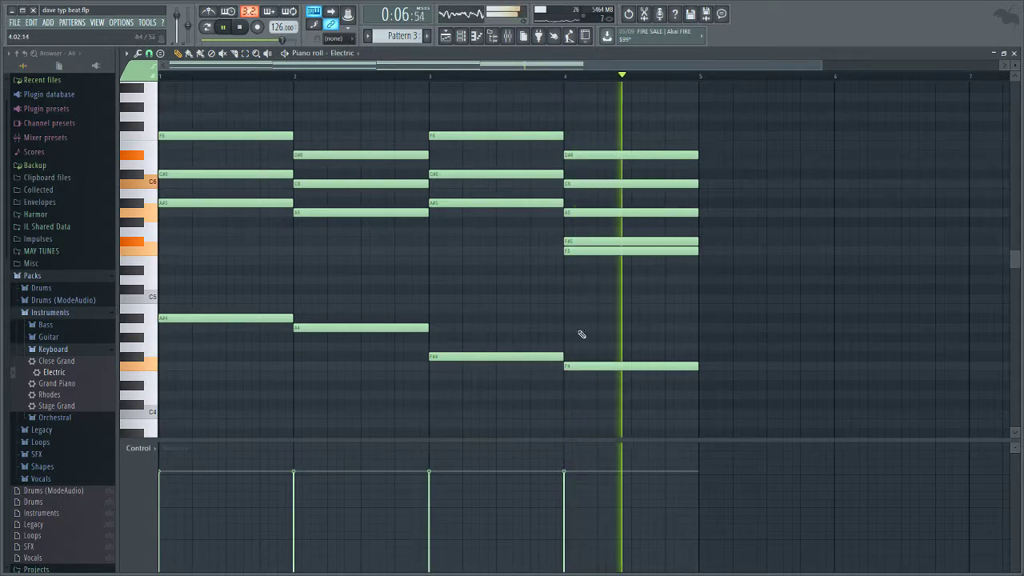
Step: Transpose all the notes in Pattern 3 down one octave and play the pattern back
key("space")
left_click(569, 240)
key("space")
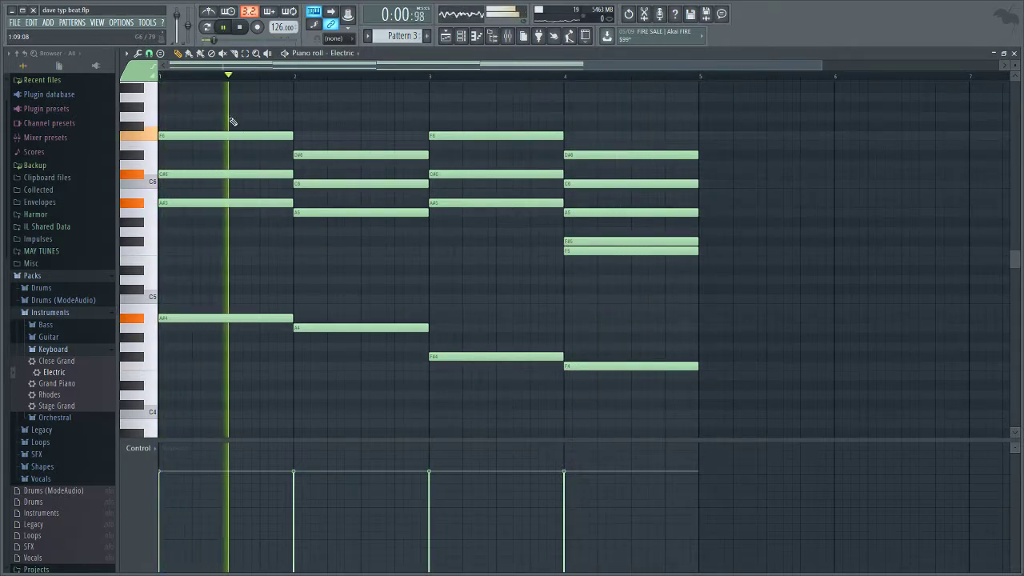
key("space")
scroll(274, 283, "up", 4)
key("space")
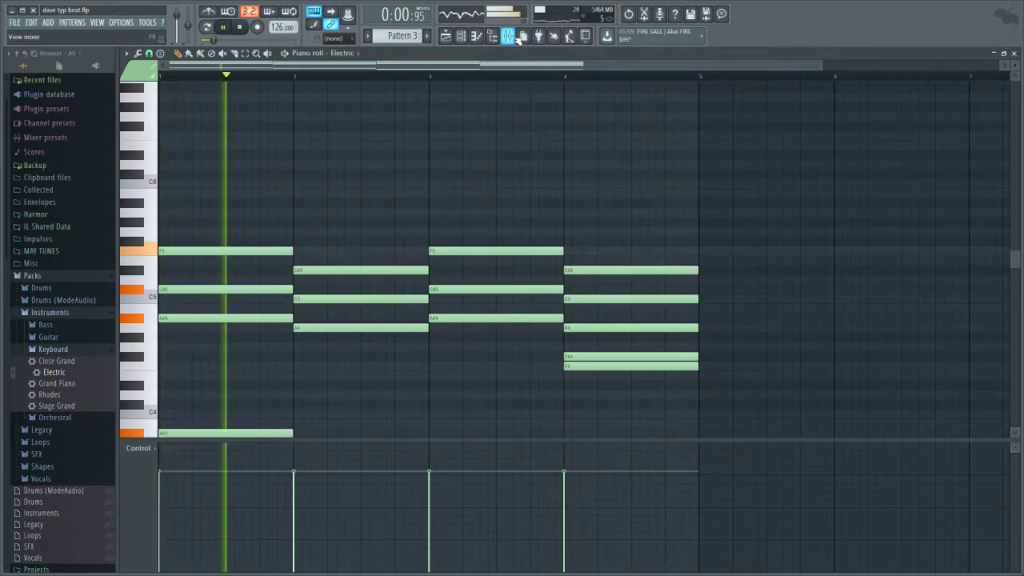
key("space")
Step: Add a one-bar F4 note to the chord in bar 1, removing the trial C#4 note
mouse_move(158, 384)
left_mouse_down()
mouse_move(156, 406)
mouse_move(176, 359)
left_mouse_up()
key("space")
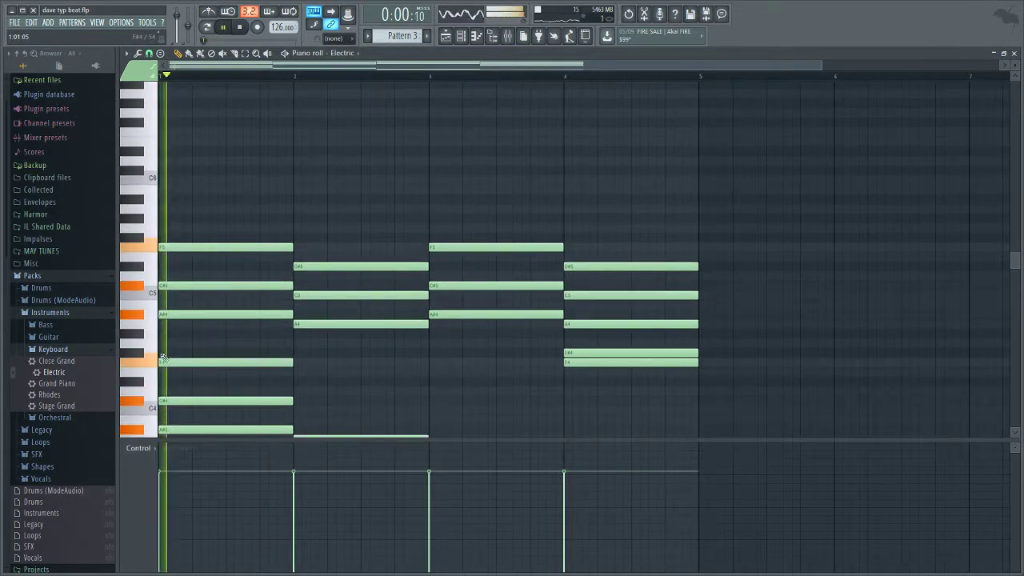
key("space")
scroll(271, 344, "down", 2)
key("space")
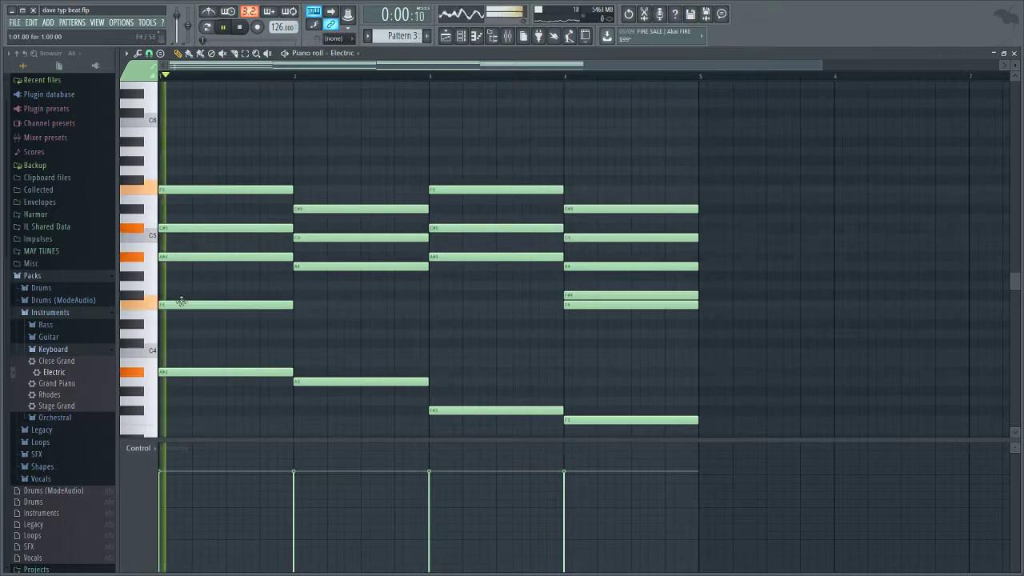
Step: Add a one-bar D#4 note to the chord in bar 2 and a one-bar F4 note in bar 3
left_click(302, 314)
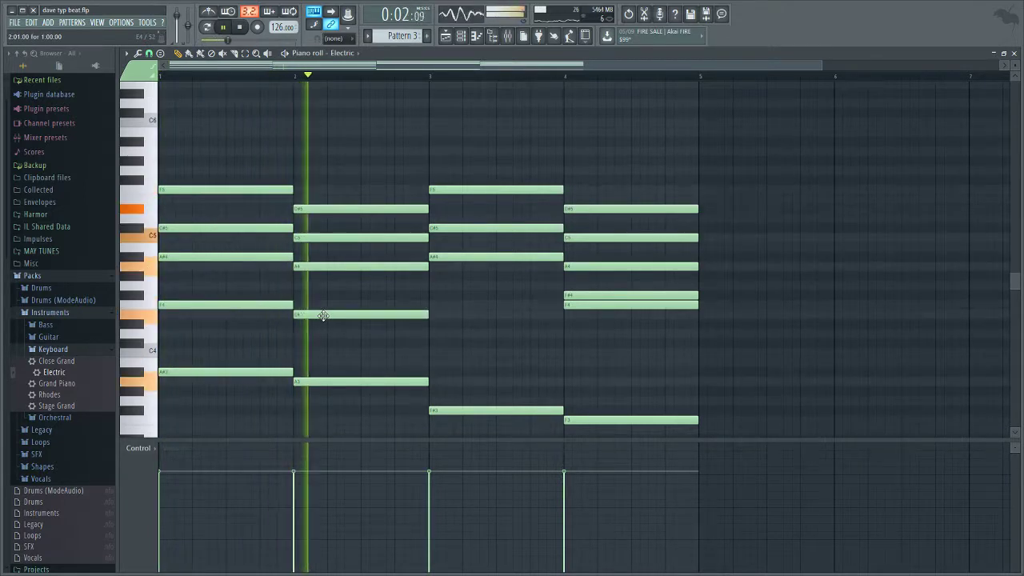
key("space")
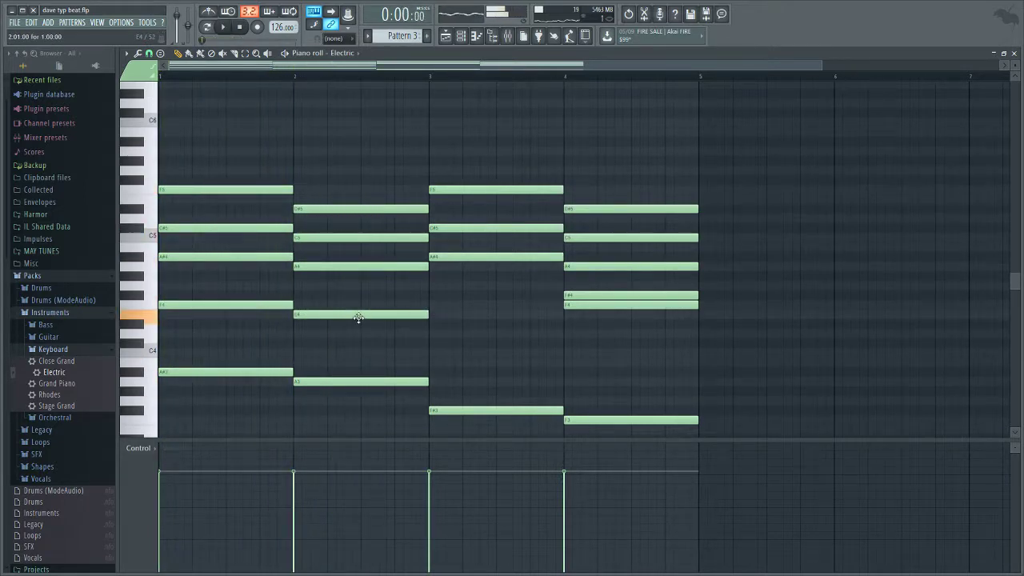
left_click_drag(358, 318, 357, 327)
key("space")
left_click(537, 307)
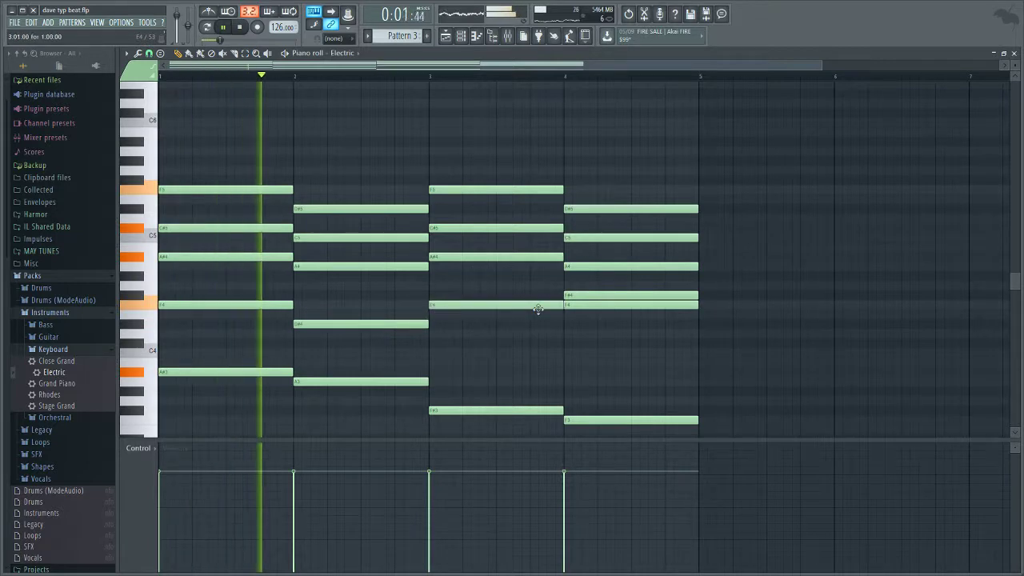
scroll(545, 330, "up", 2)
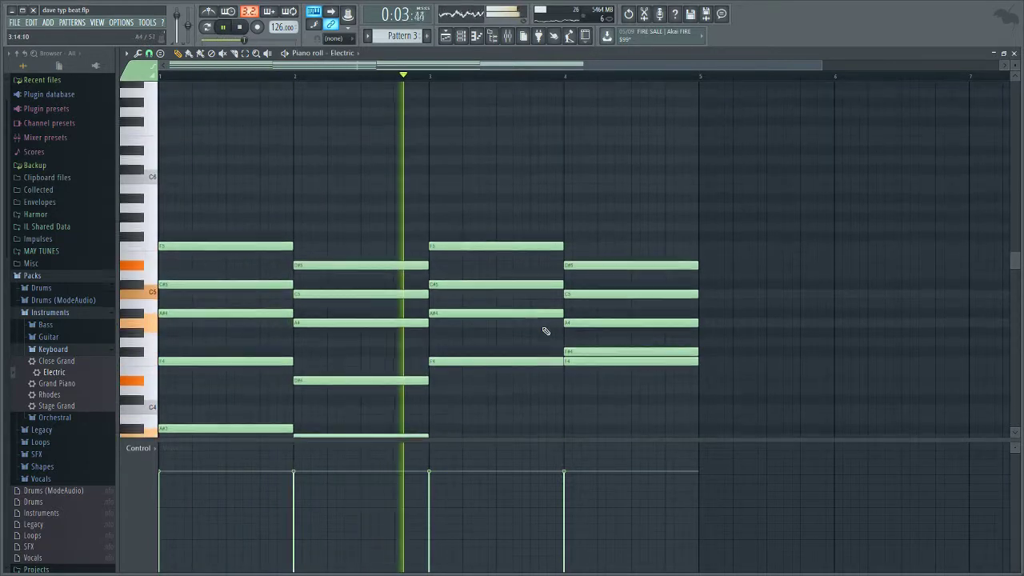
scroll(544, 330, "down", 3)
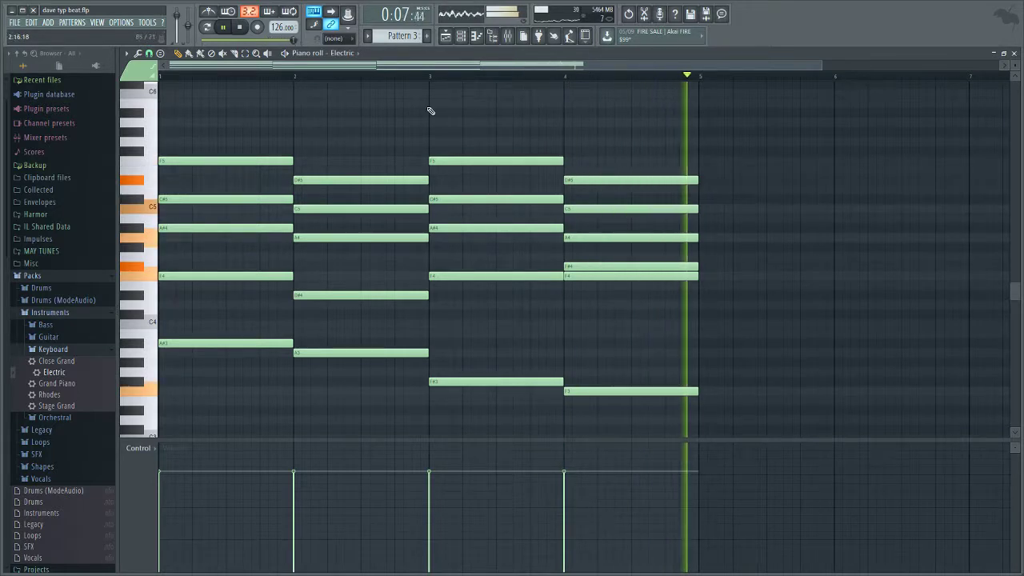
Step: Select Insert 2 in the mixer and load Fruity Reeverb 2 in its first effect slot
left_click(447, 37)
left_click(508, 38)
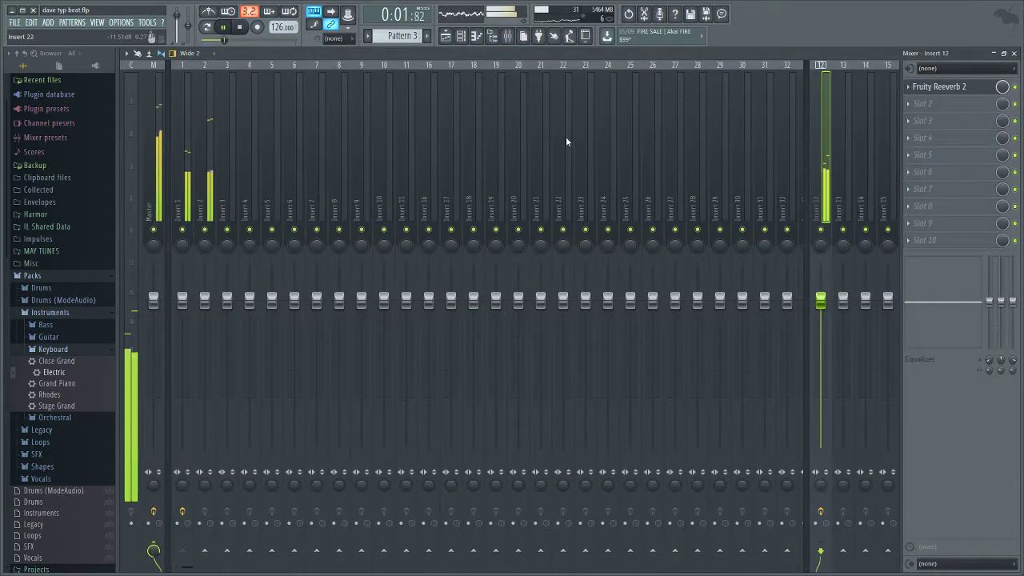
left_click(212, 165)
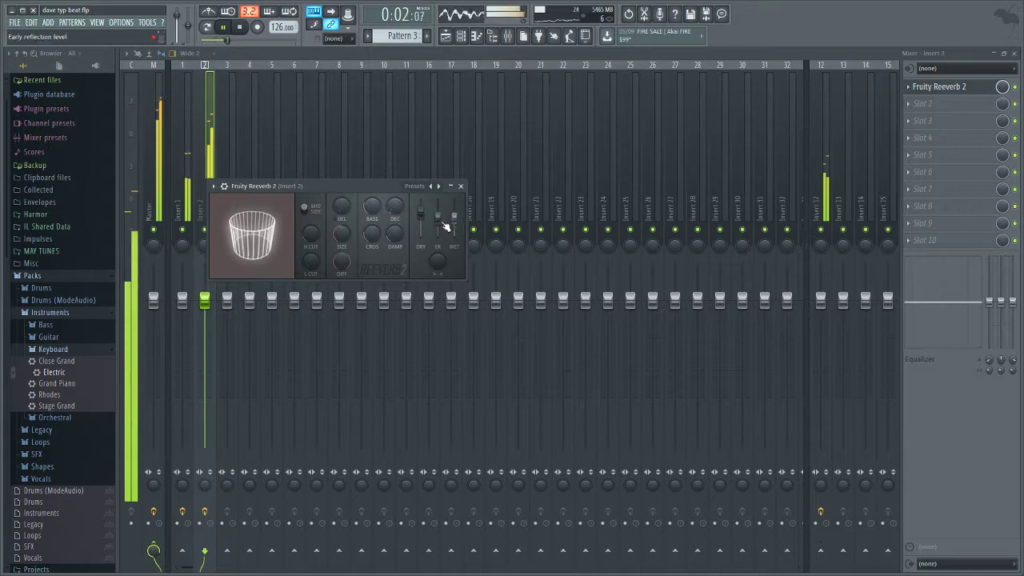
Step: Inspect the Electric instrument's built-in reverb settings, then return to its piano roll and stop playback
key("F6")
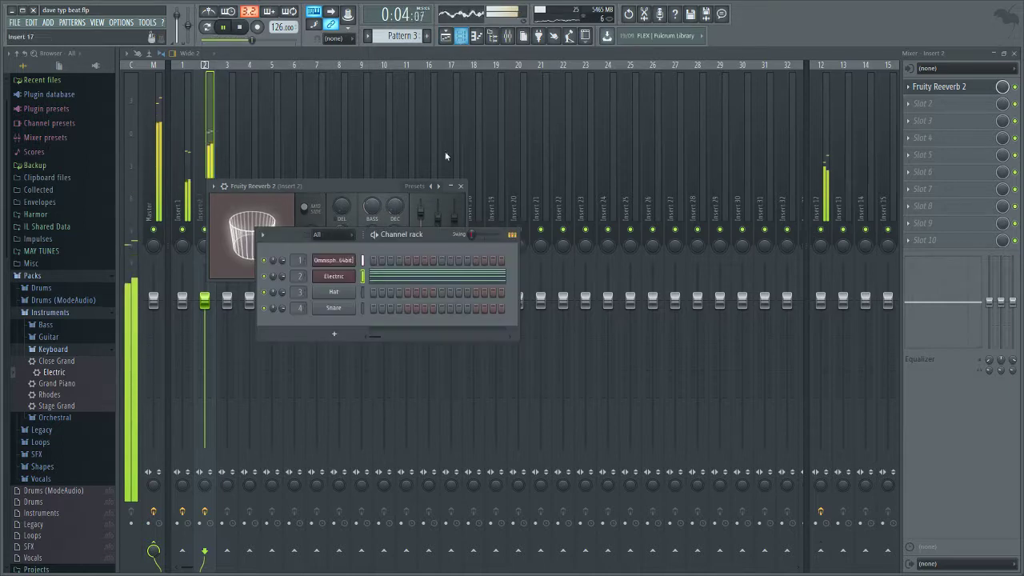
left_click(354, 275)
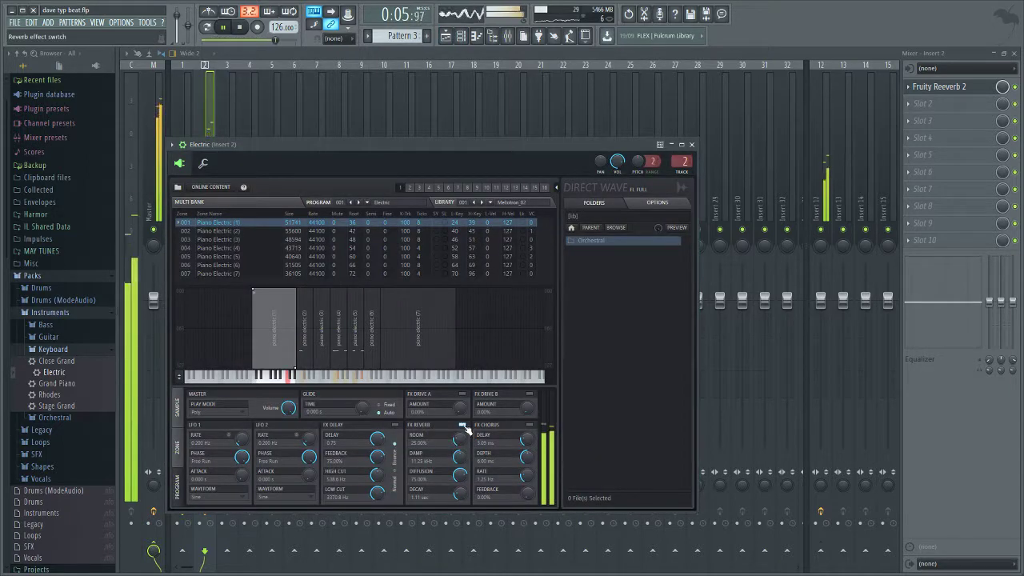
left_click(692, 145)
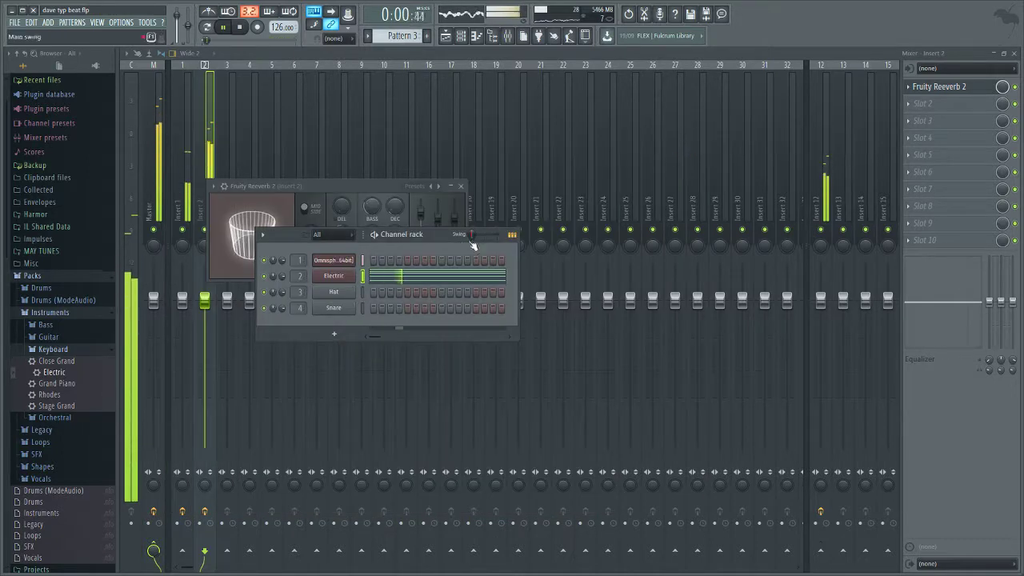
left_click(430, 274)
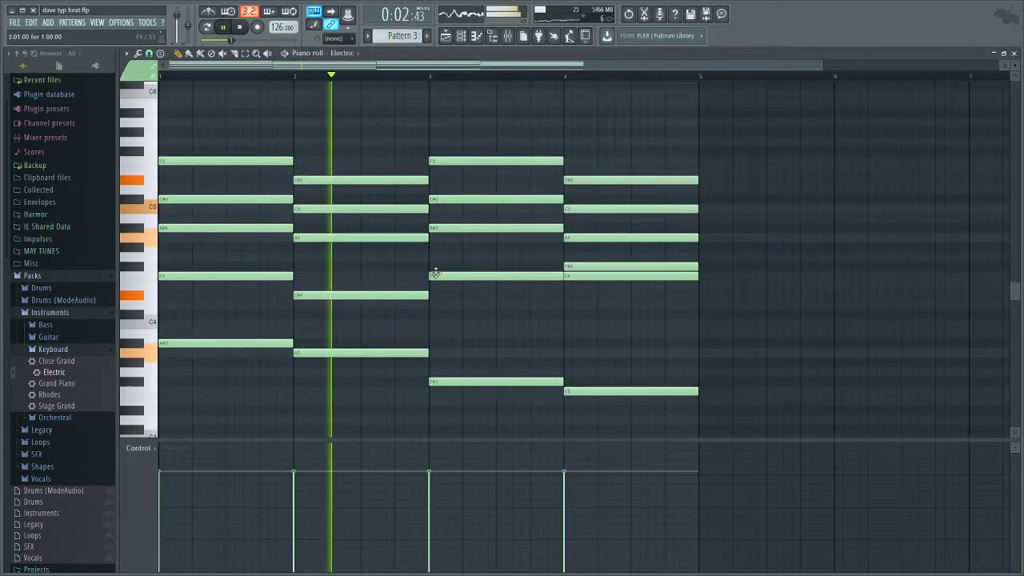
left_click(279, 122)
right_click(279, 122)
key("space")
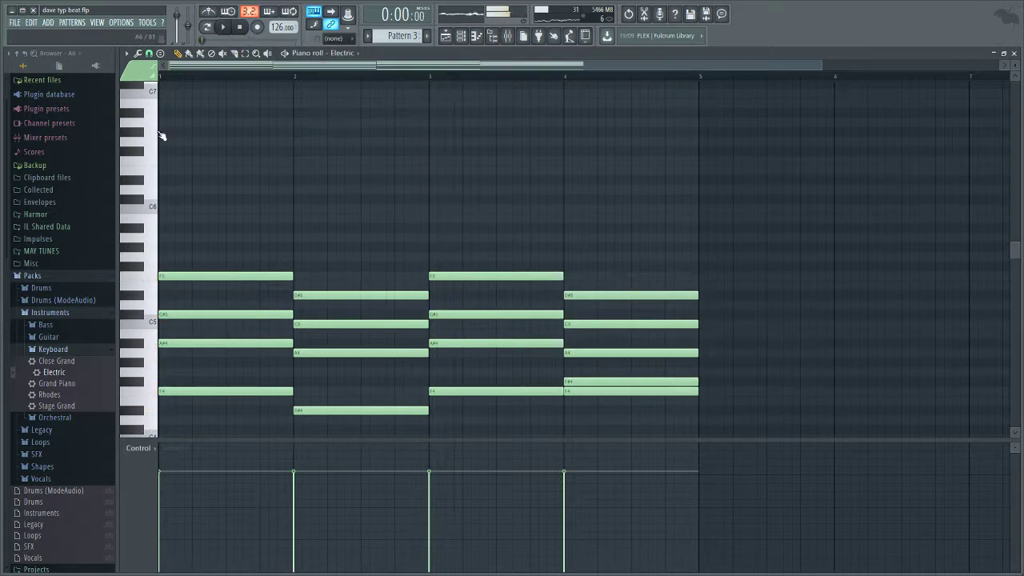
Step: Place one-bar melody notes above the chords: A#6 on beat 4 of bar 1, A6 at bar 2, F#6 halfway through bar 2, F6 at bar 3
key("space")
left_click(229, 124)
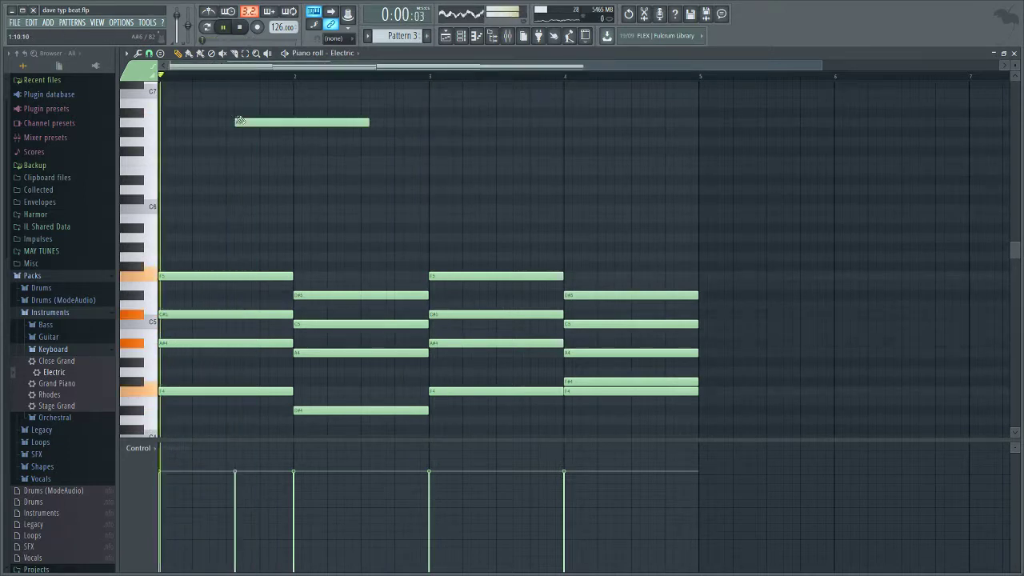
right_click(244, 122)
left_click(266, 113)
left_click(296, 122)
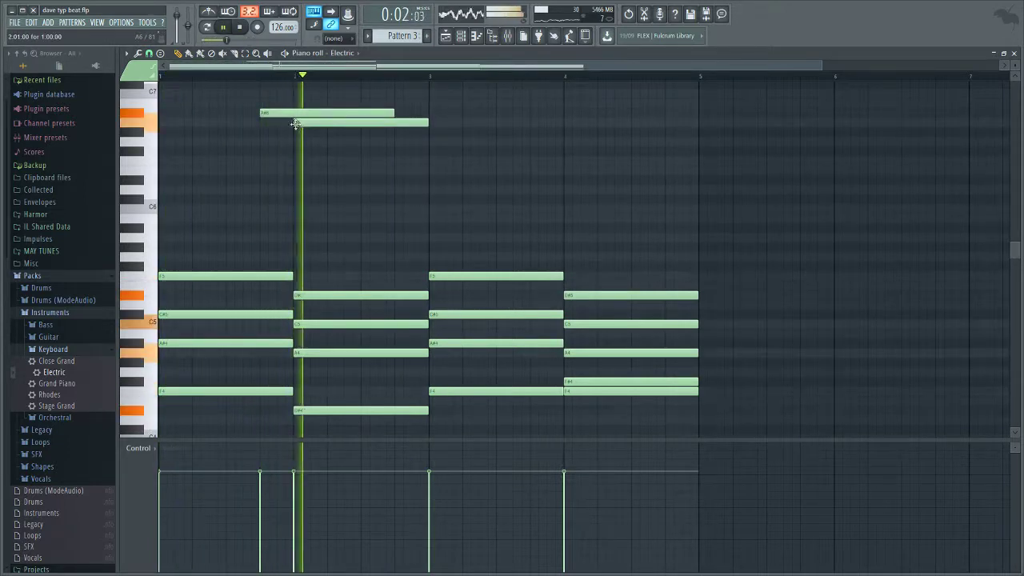
left_click(362, 151)
left_click(438, 161)
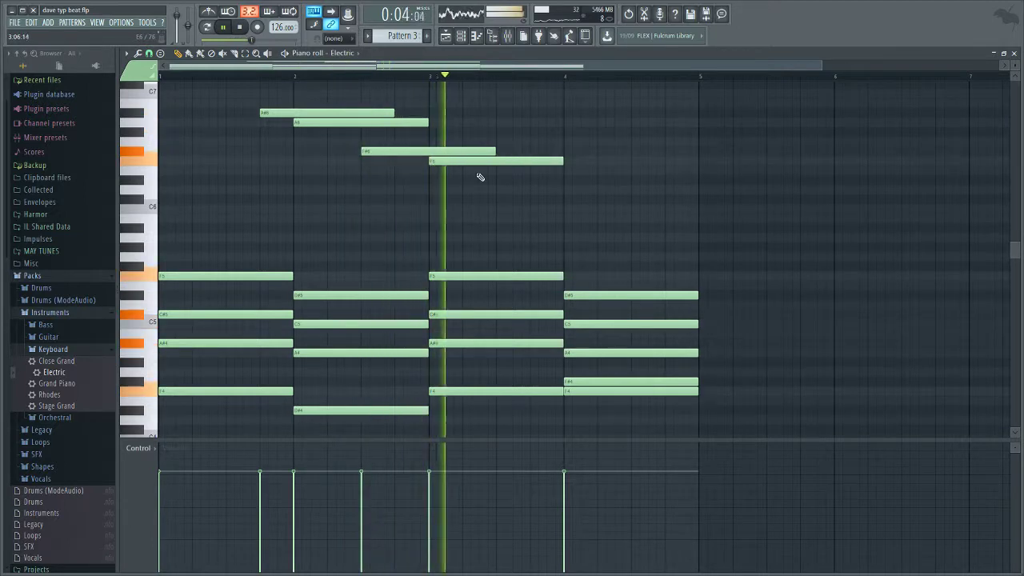
Step: Continue the melody with one-bar A#6 on beat 4 of bar 3 and A6 at bar 4, plus a half-bar F6 ending bar 4
left_click(570, 113)
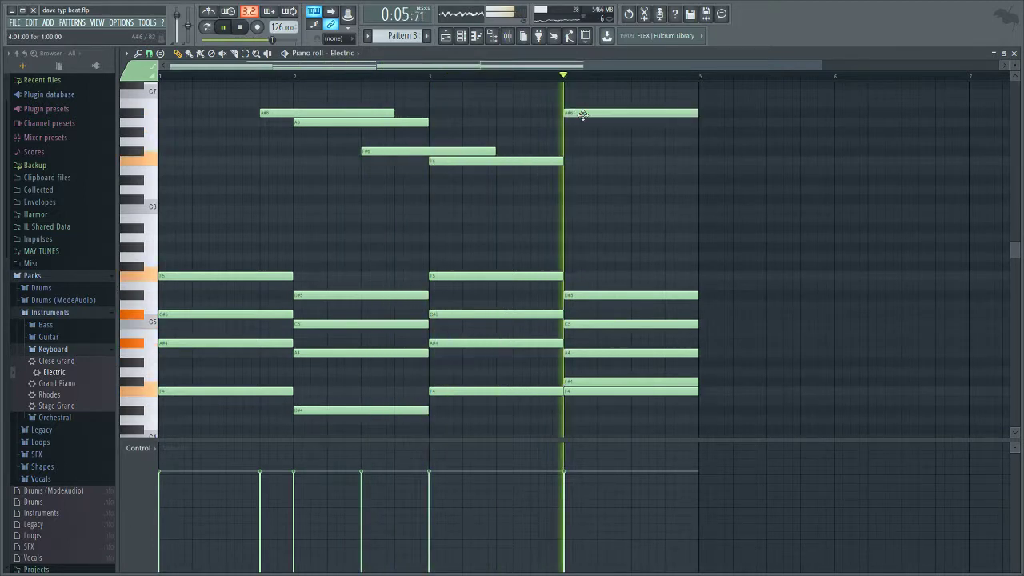
left_click_drag(582, 114, 549, 116)
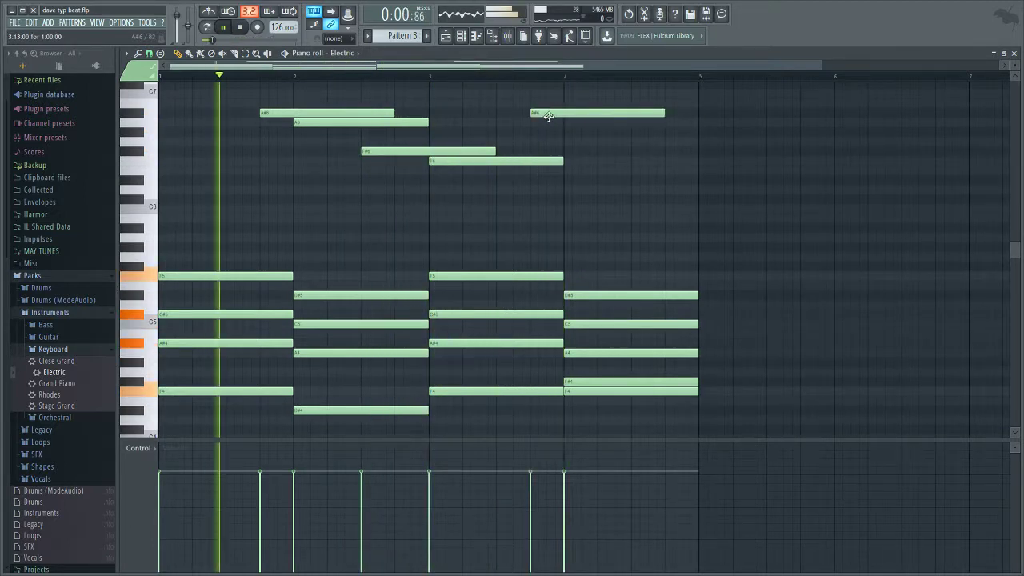
left_click(574, 123)
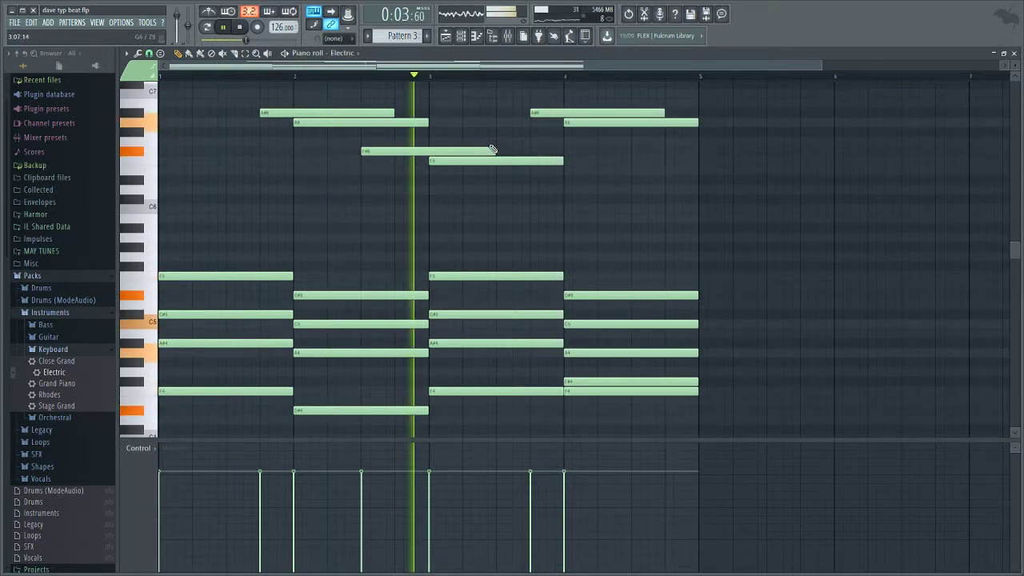
left_click(634, 160)
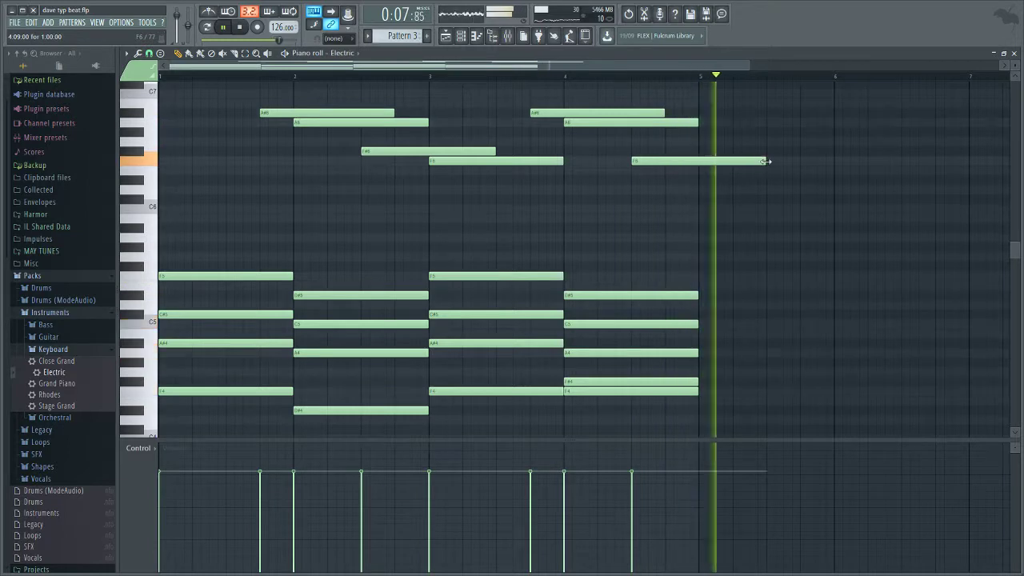
left_click_drag(760, 160, 698, 160)
key("space")
Step: Add another F6 melody note, make it one bar long and move it to the start of bar 1
left_click(702, 160)
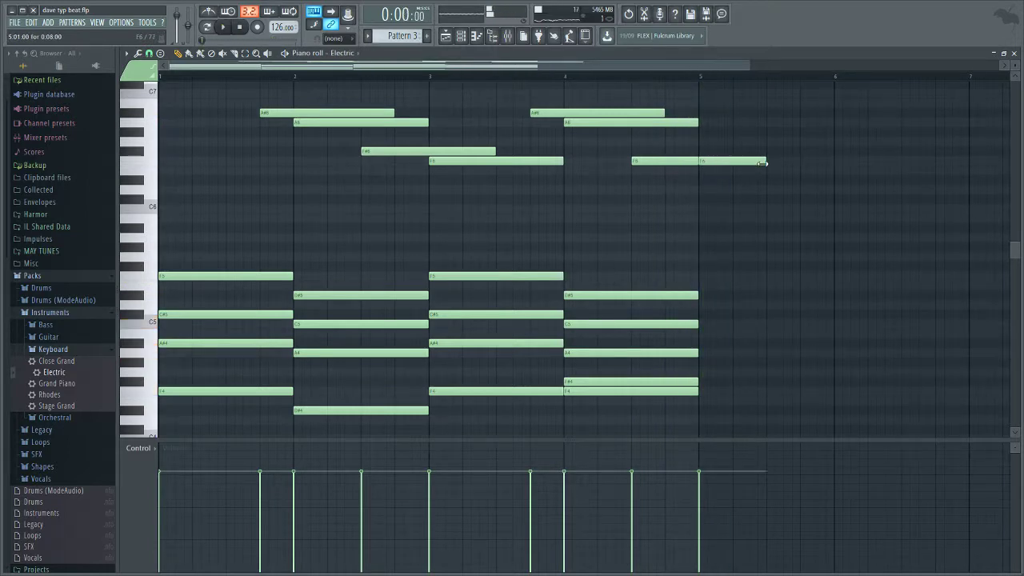
scroll(752, 85, "down", 2)
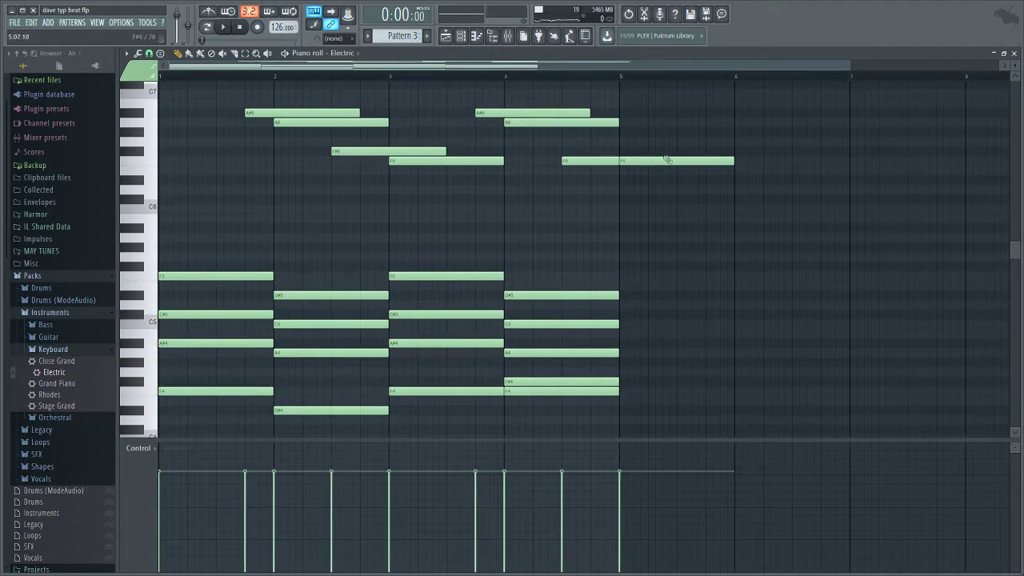
left_click_drag(663, 160, 167, 160)
key("space")
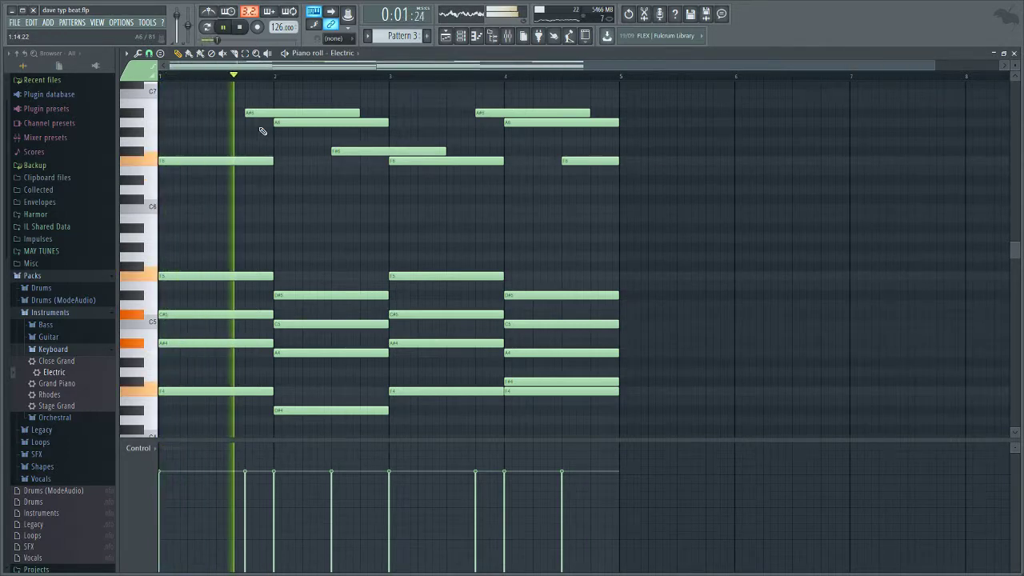
Step: Lengthen the opening F6 to the start of bar 3 and the first A#6 to 1 bar and 15 steps
scroll(262, 130, "up", 3)
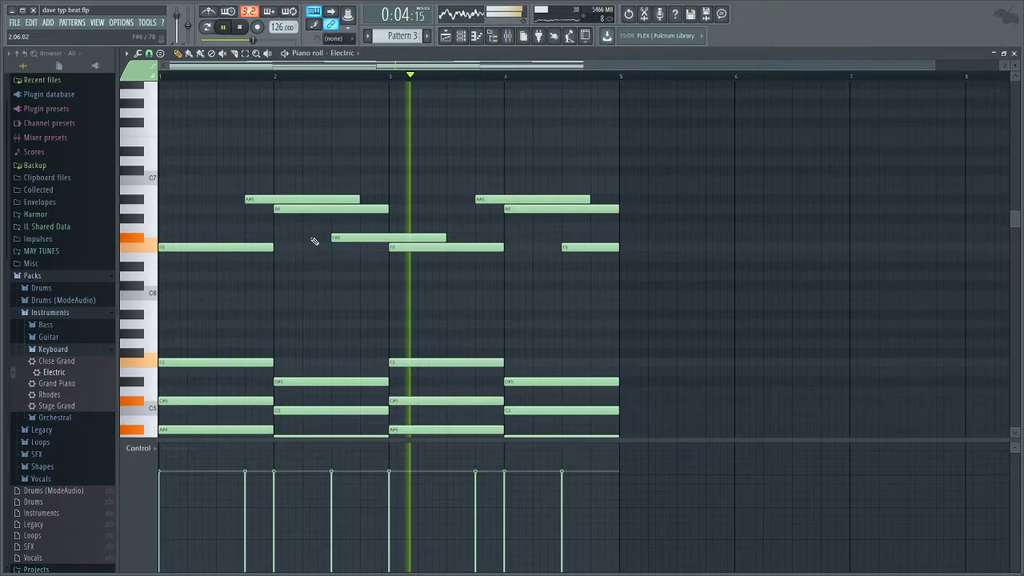
left_click_drag(273, 246, 388, 247)
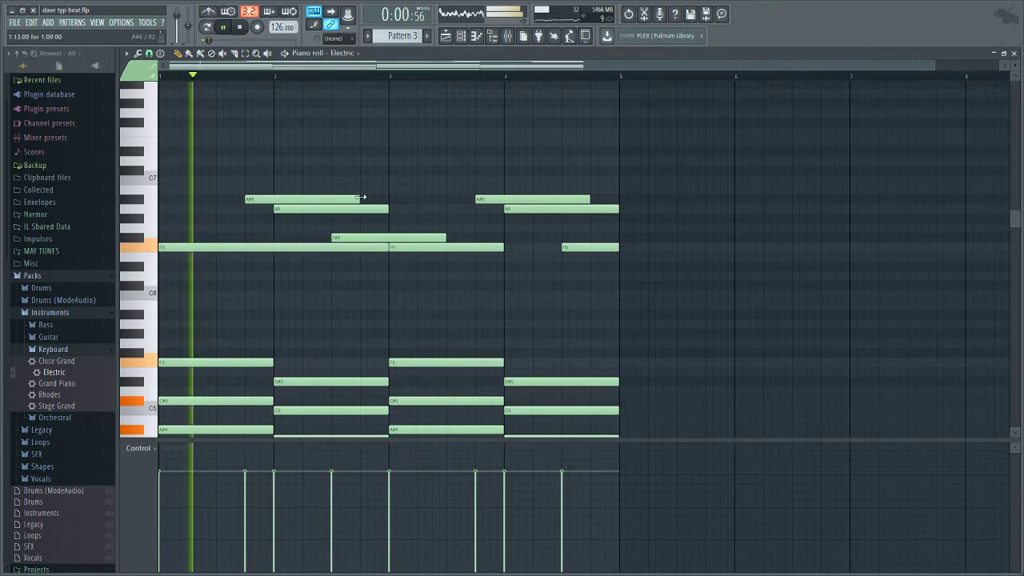
left_click_drag(360, 197, 468, 198)
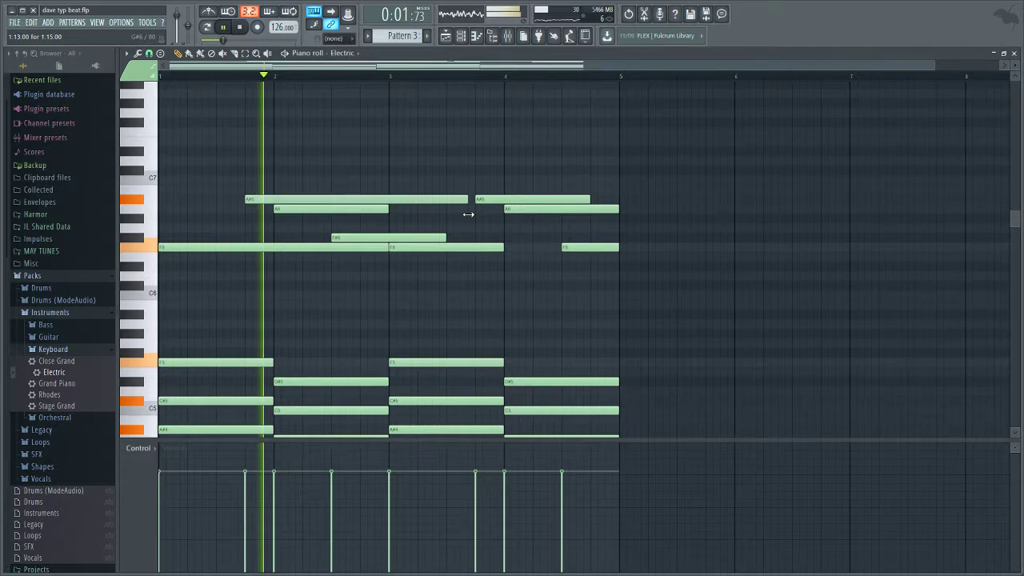
Step: Add a D#6 note on beat 4 of bar 1 and a C#6 note at bar 3, each 1 bar and 15 steps long
left_click(247, 267)
left_click(390, 278)
left_click_drag(388, 279, 399, 286)
key("space")
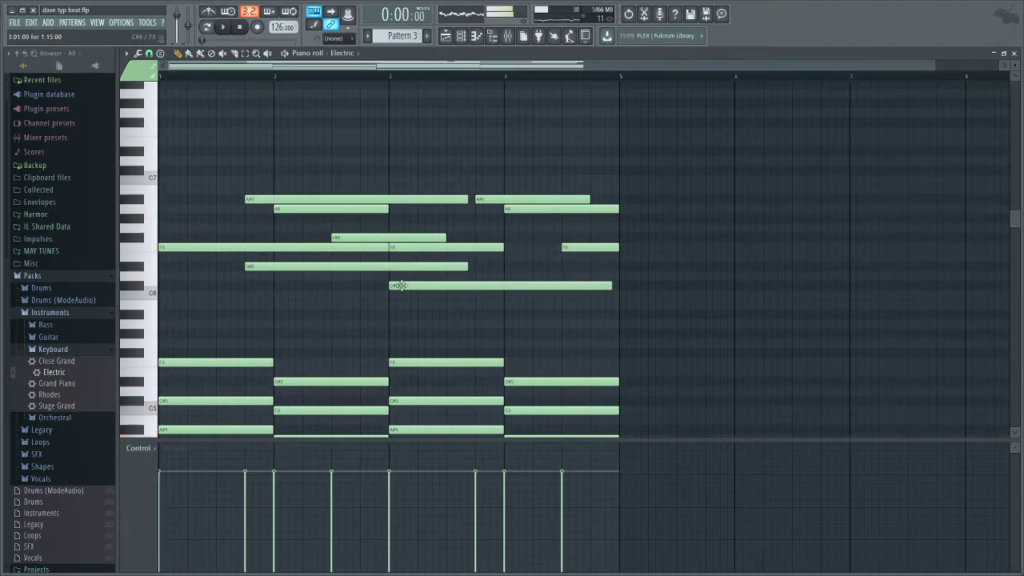
key("space")
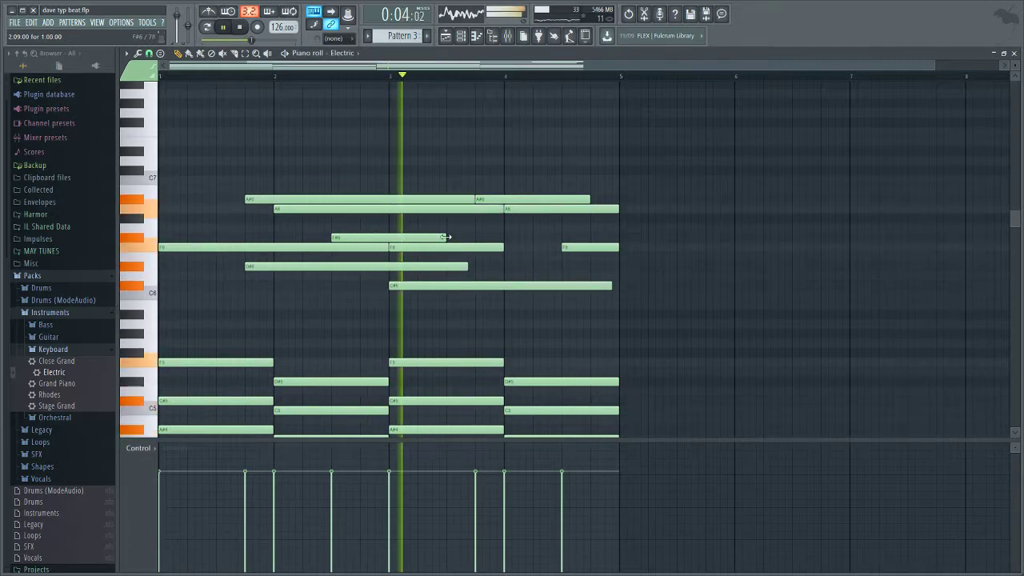
Step: Sustain the F#6 and D#6 melody notes to the end of bar 4, and extend the bar 3 F6 to the next F6
left_click_drag(446, 237, 618, 237)
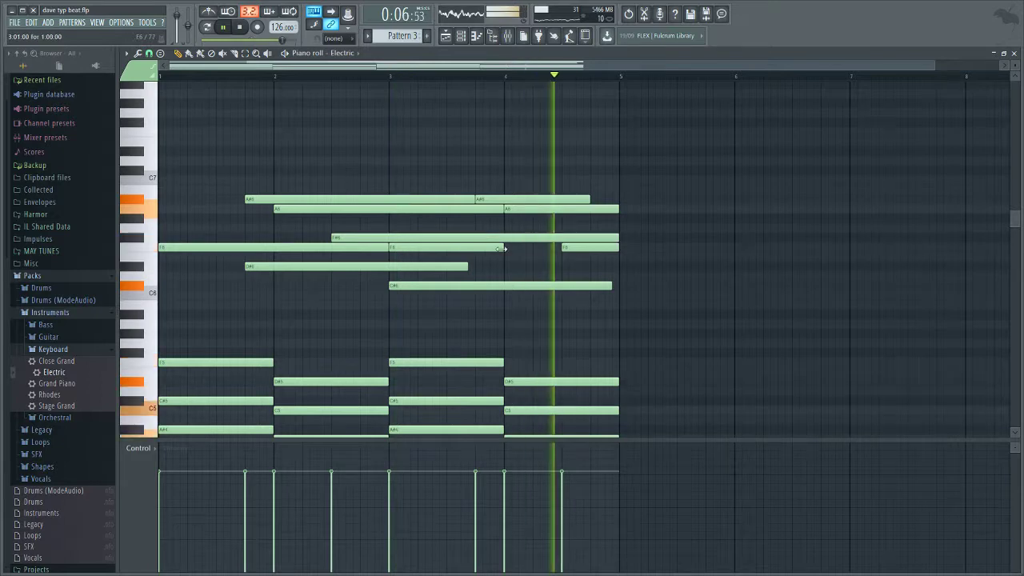
left_click_drag(501, 249, 561, 247)
left_click_drag(468, 265, 617, 267)
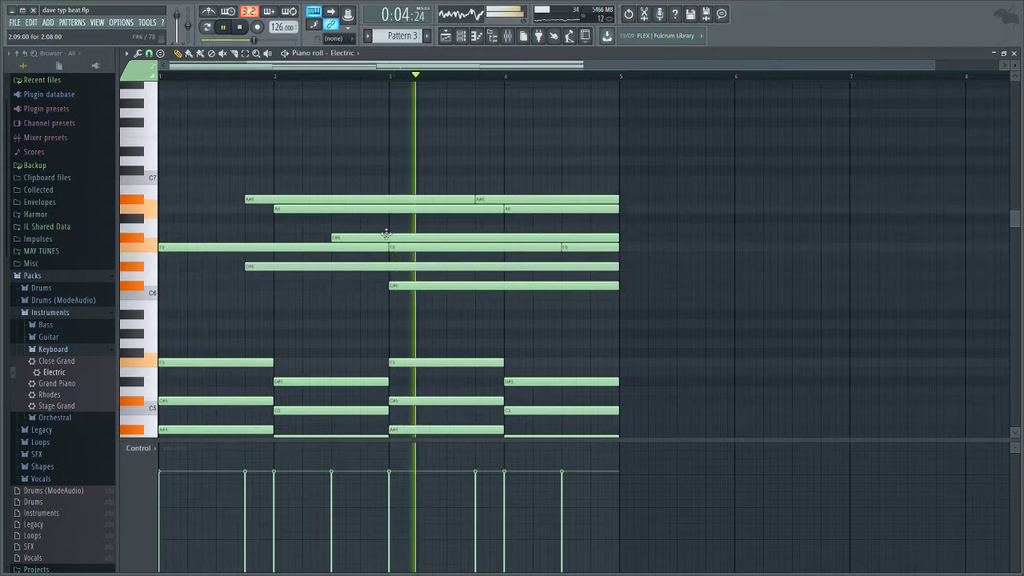
scroll(264, 208, "up", 4)
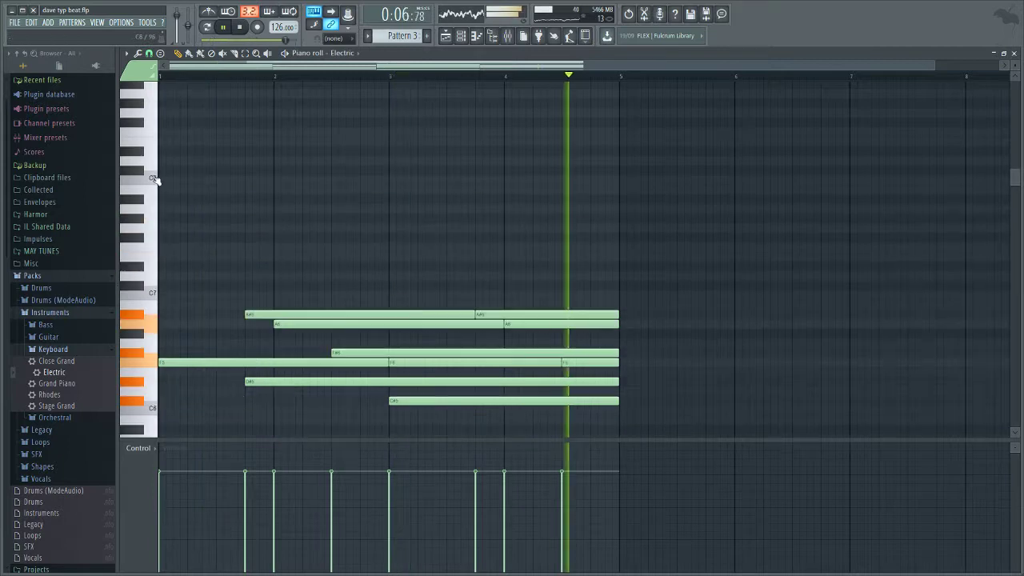
key("space")
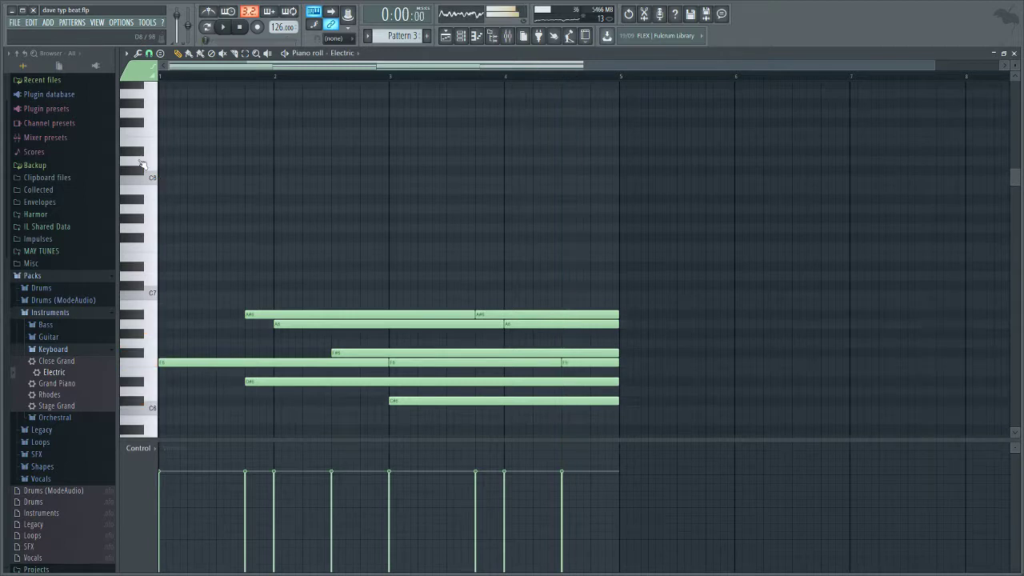
Step: Audition Insert 2 and its Fruity Reeverb 2 in the mixer with Insert 1 muted, then unmute Insert 1
key("F9")
key("space")
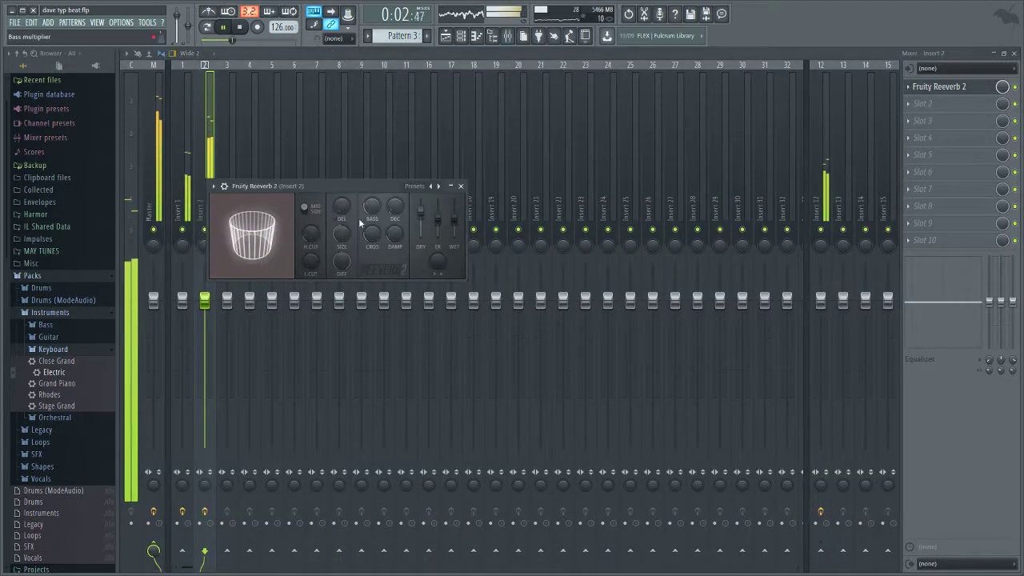
key("space")
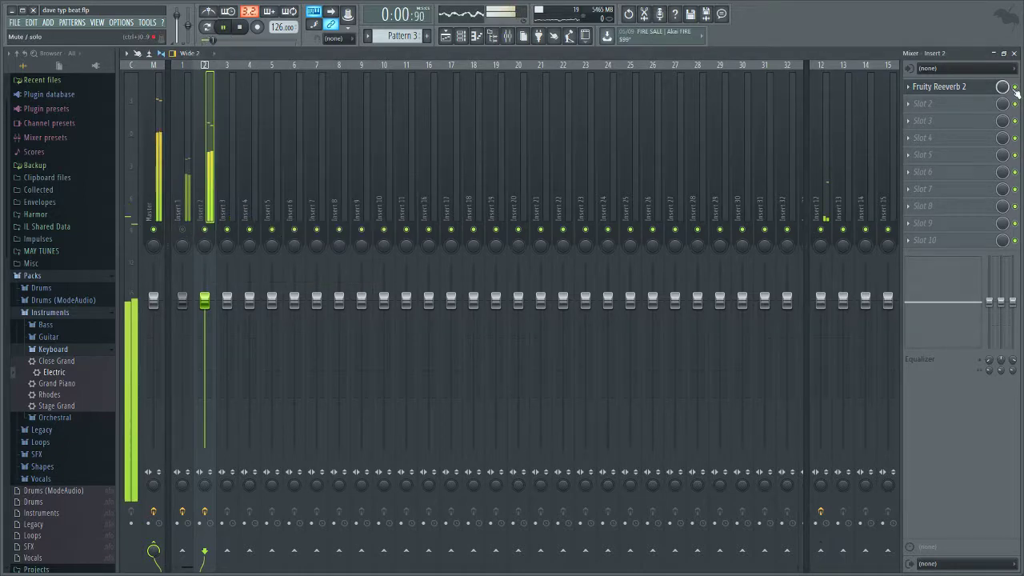
left_click(939, 86)
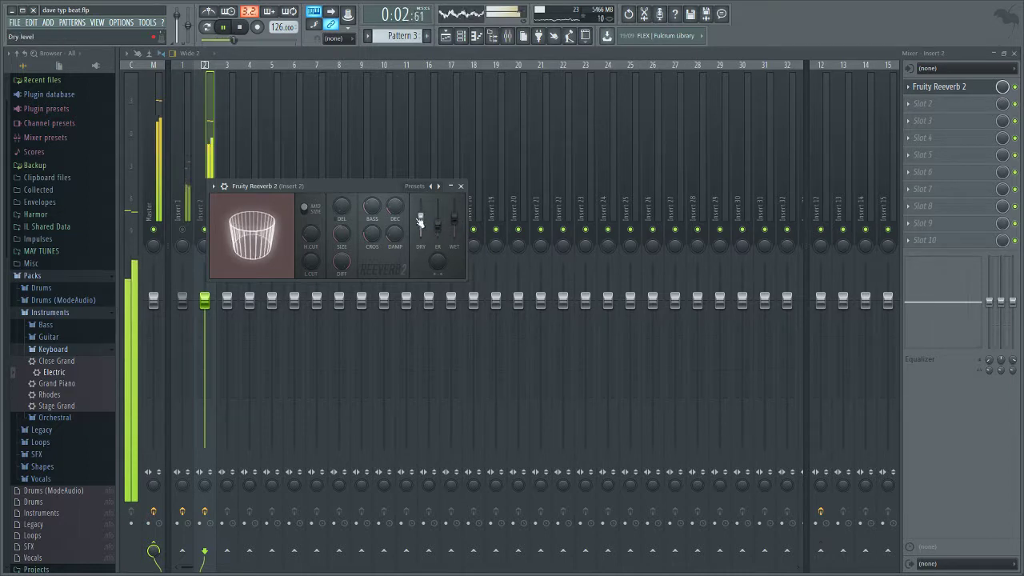
left_click(184, 228)
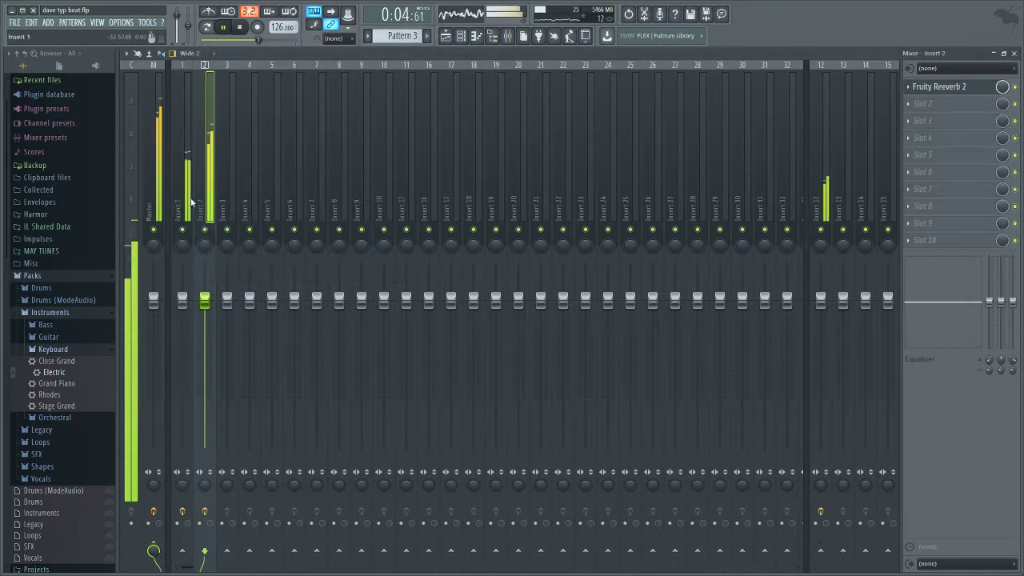
Step: Lower Insert 2's volume to 81% (-4.5 dB), then show the playlist and stop playback
left_click(187, 201)
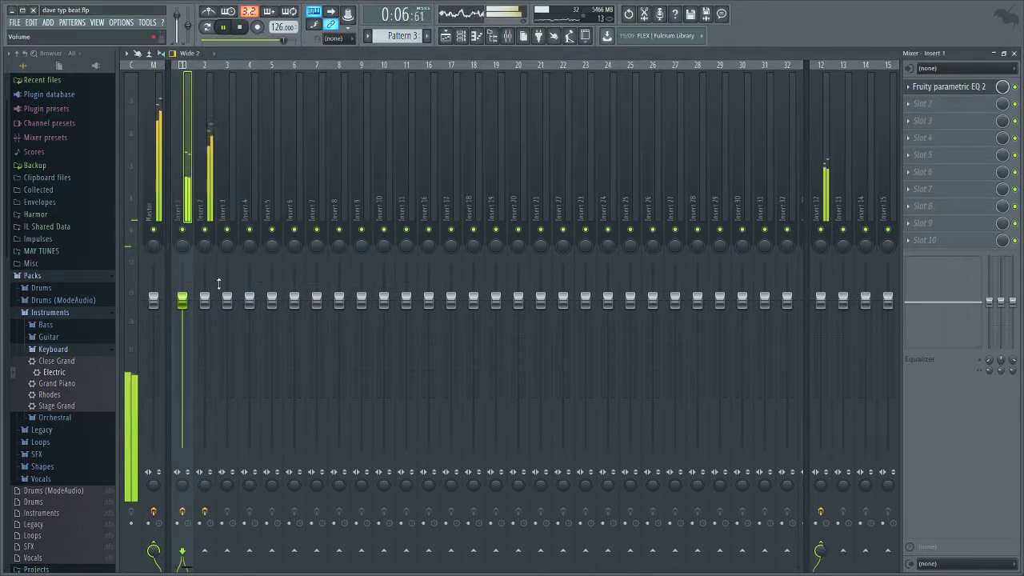
left_click_drag(204, 299, 205, 311)
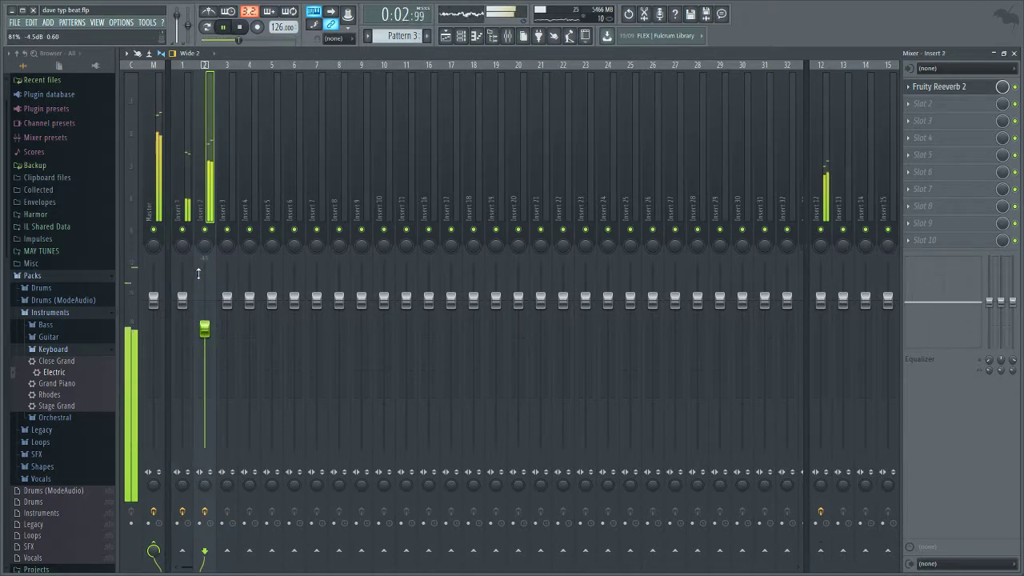
left_click(451, 38)
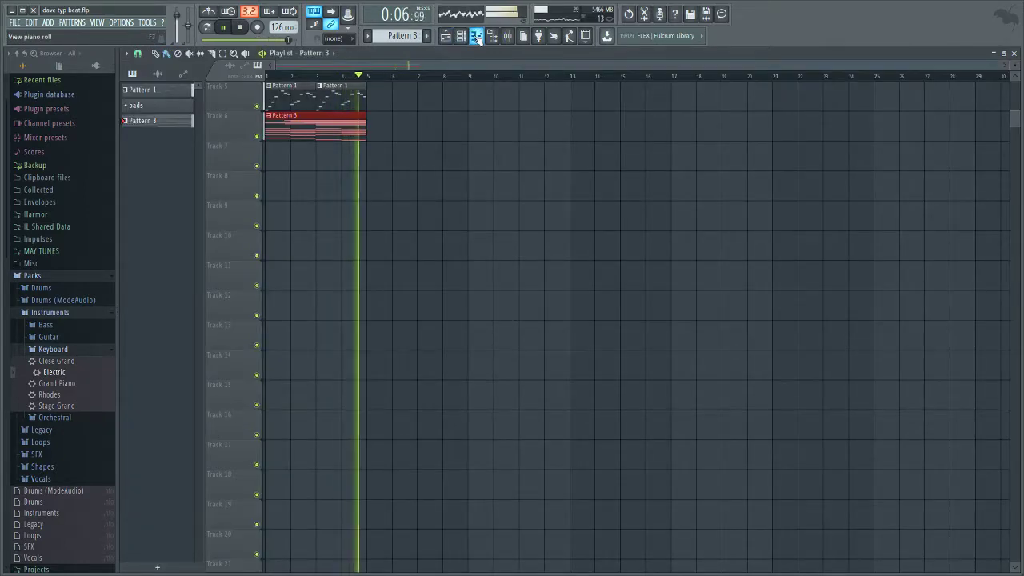
key("space")
Step: Show the channel rack, browse the kick samples in the sounds folder, then play the song and expand the Packs folder
left_click(462, 37)
scroll(50, 347, "down", 7)
left_click(59, 343)
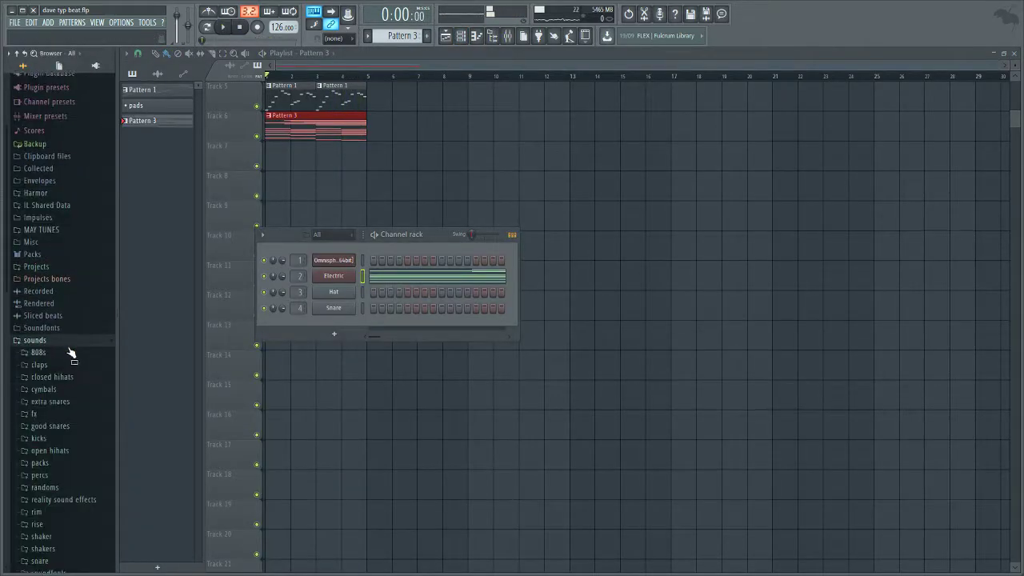
scroll(70, 352, "down", 7)
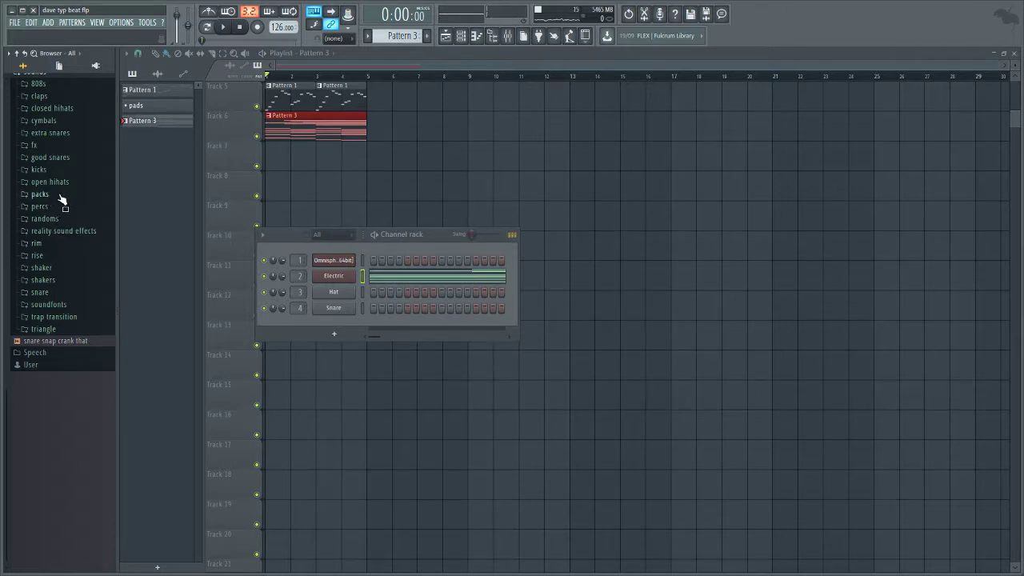
scroll(58, 171, "up", 1)
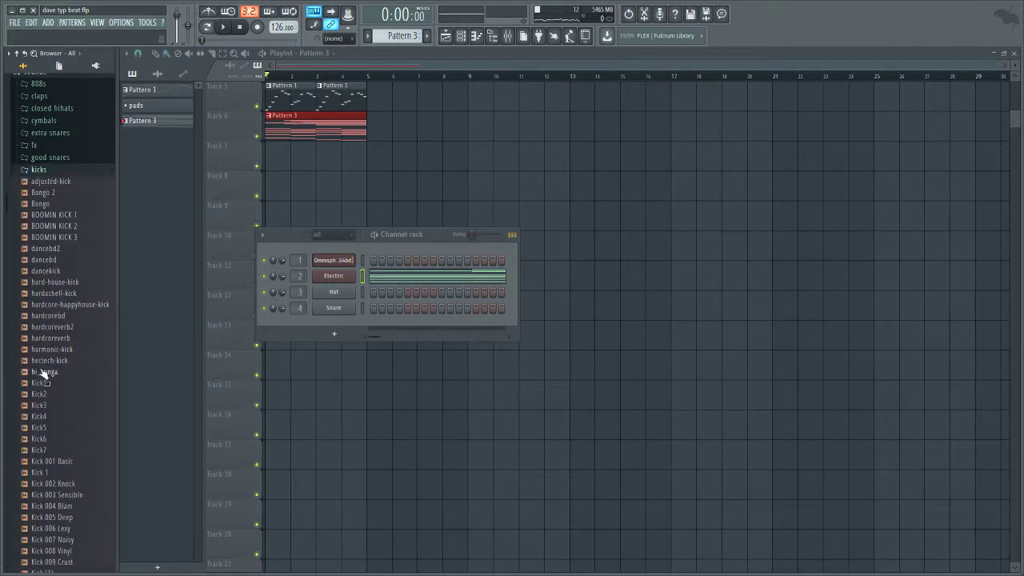
scroll(55, 476, "down", 6)
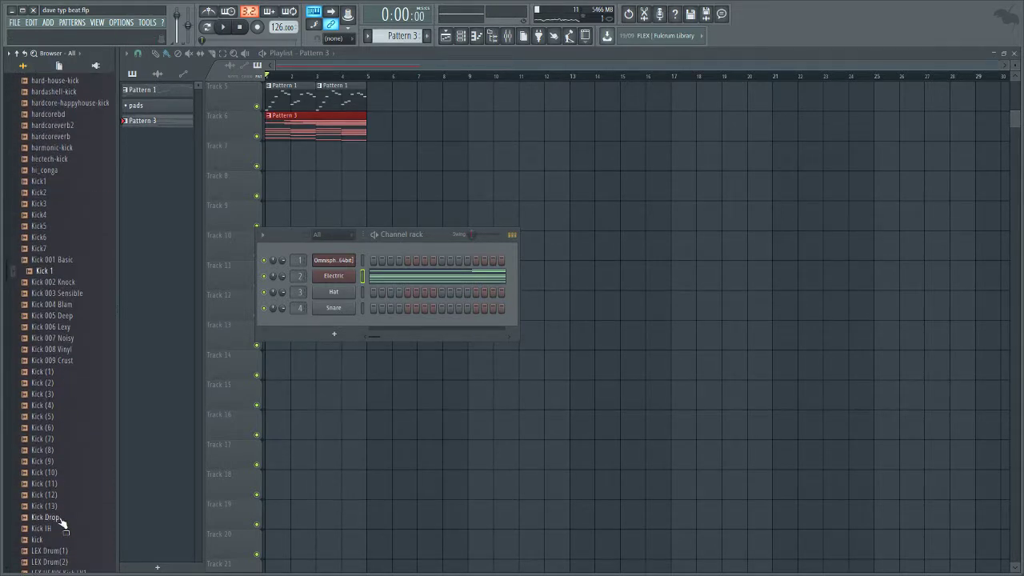
left_click_drag(376, 234, 403, 187)
scroll(88, 185, "up", 14)
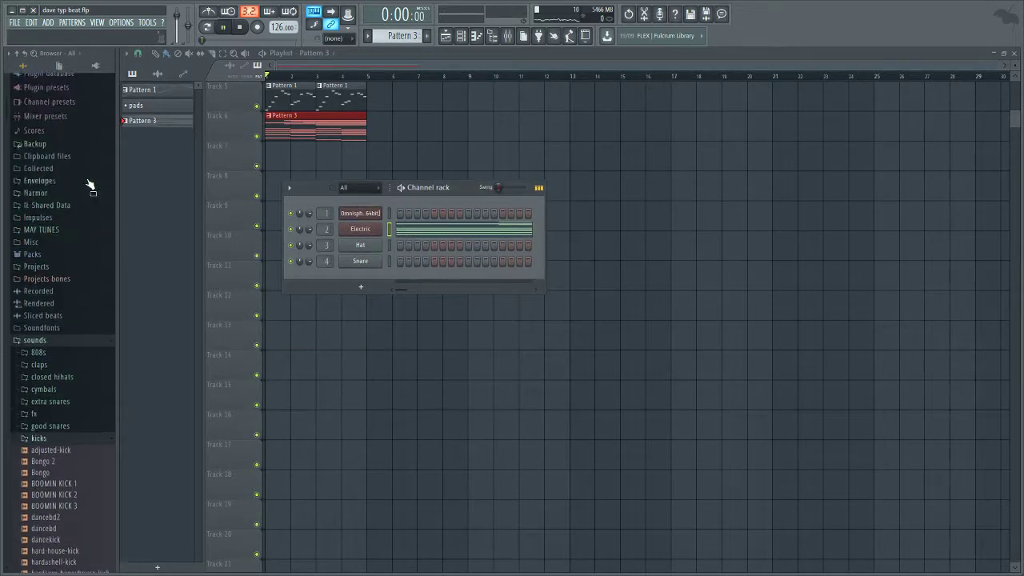
key("space")
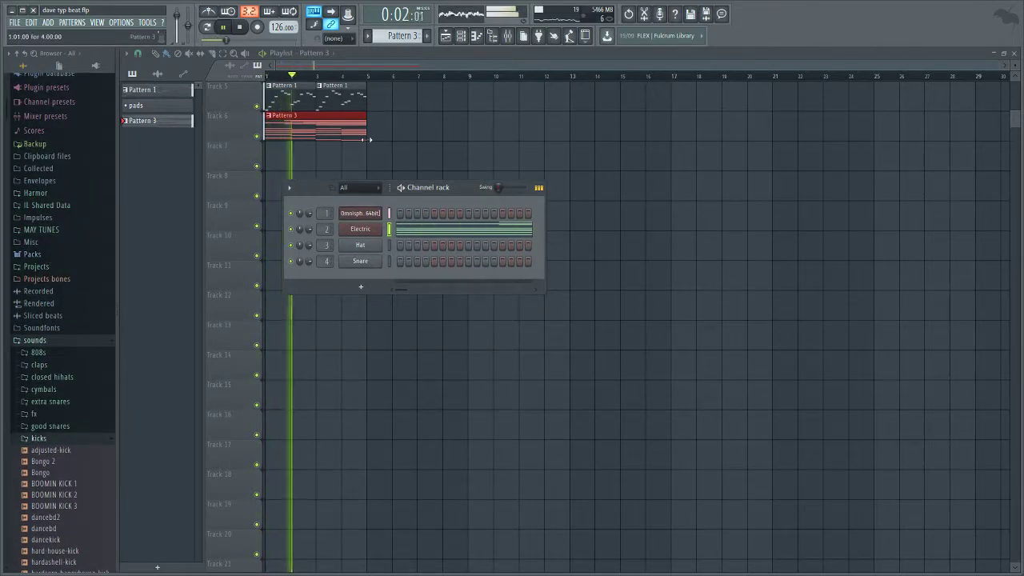
left_click(32, 254)
Step: Duplicate the Pattern 1 clips on Track 5 and the Pattern 3 clip on Track 6 to fill bars 5 to 8
left_click(334, 102)
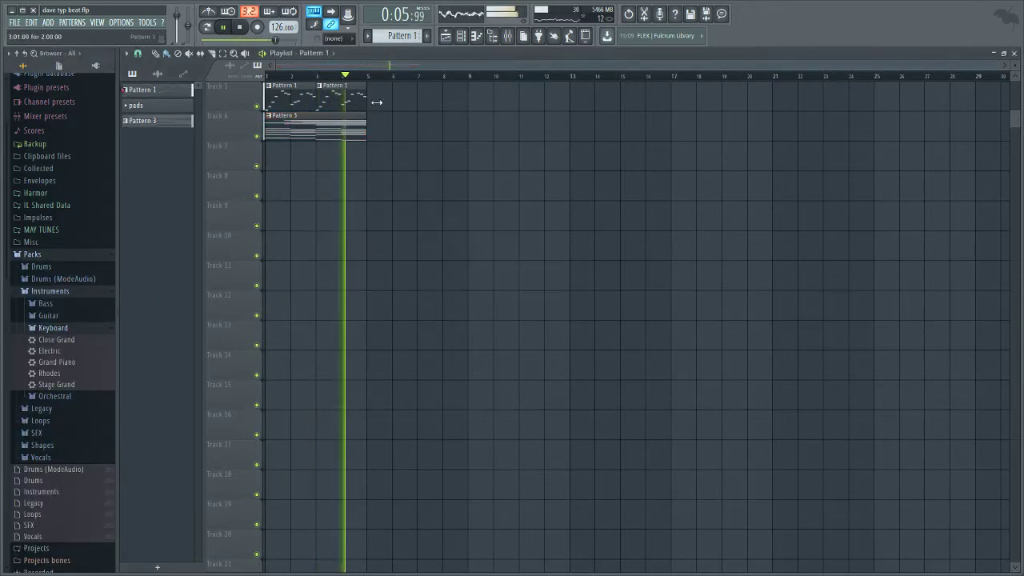
left_click_drag(379, 101, 432, 105)
left_click(348, 132)
left_click(377, 129)
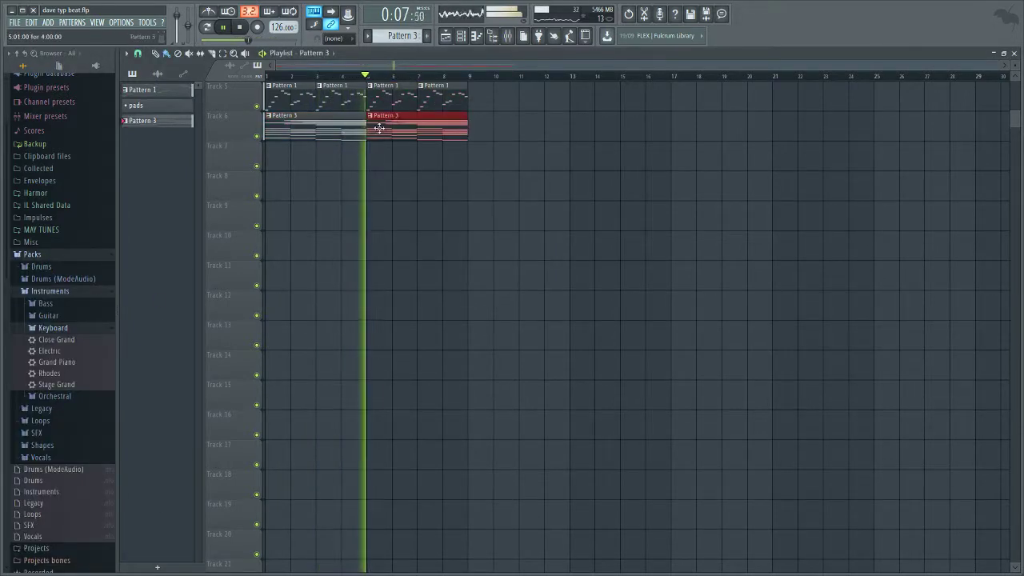
left_click(428, 100)
left_click(457, 122)
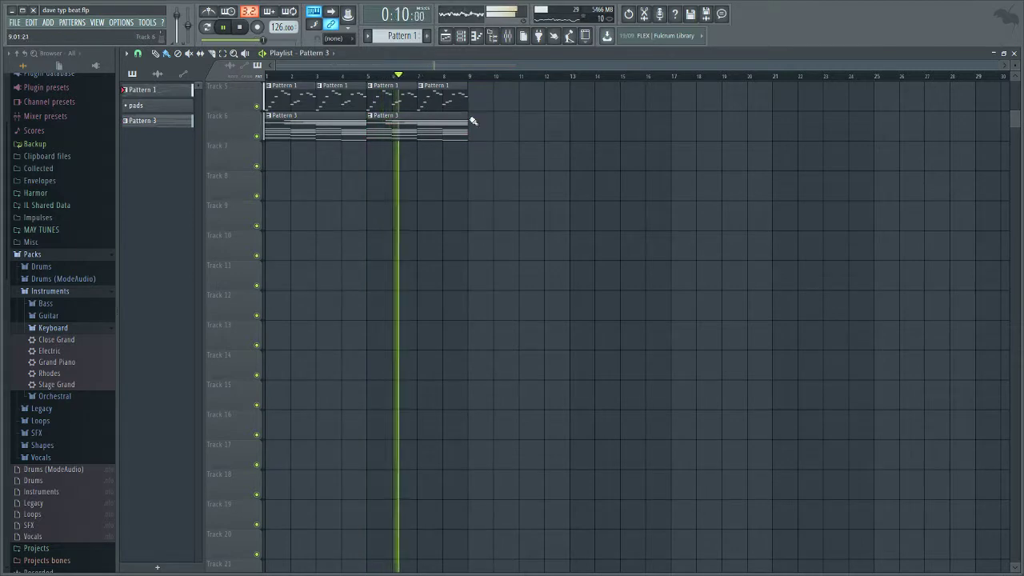
Step: Place another Pattern 3 clip on Track 6 at bar 9, make it a unique pattern and open its Electric piano roll
left_click(473, 123)
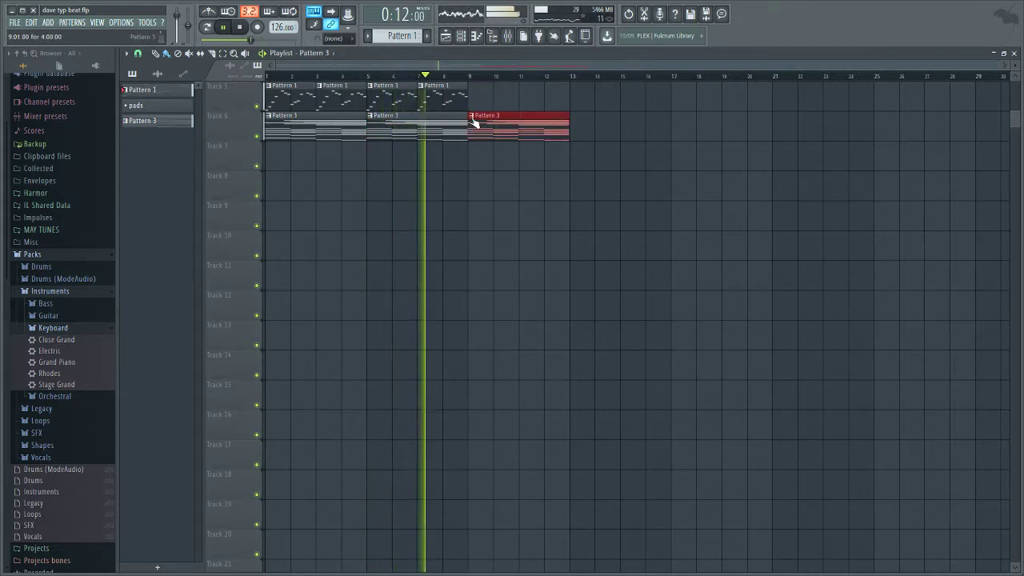
left_click(471, 117)
left_click(516, 159)
double_click(517, 140)
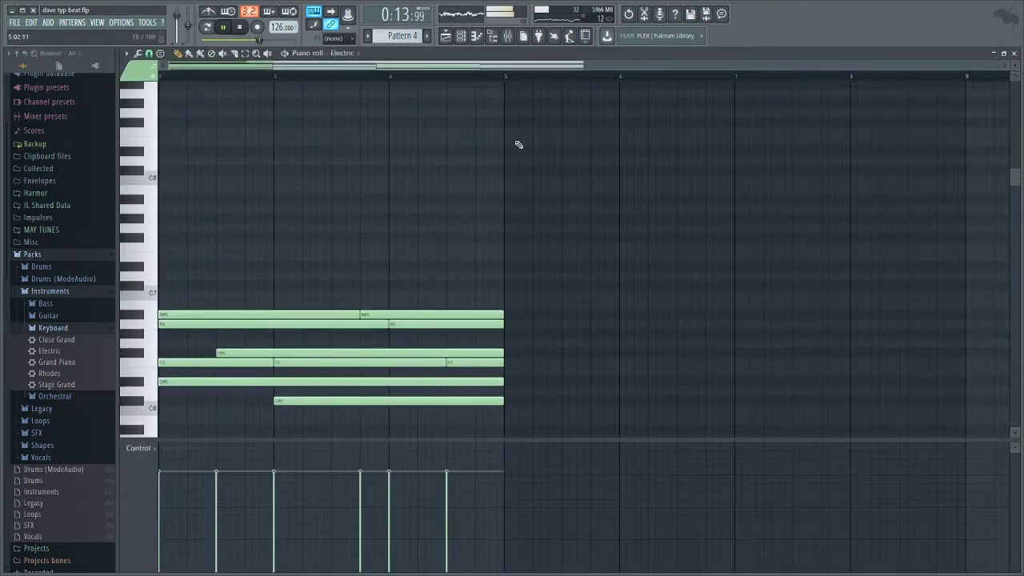
scroll(518, 144, "up", 2)
scroll(357, 213, "up", 1)
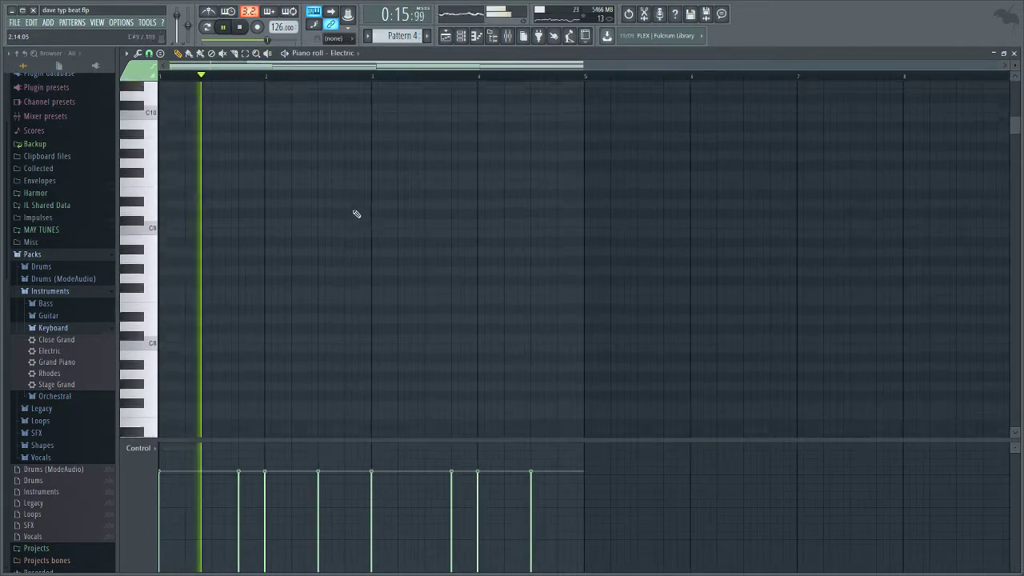
scroll(357, 215, "down", 5)
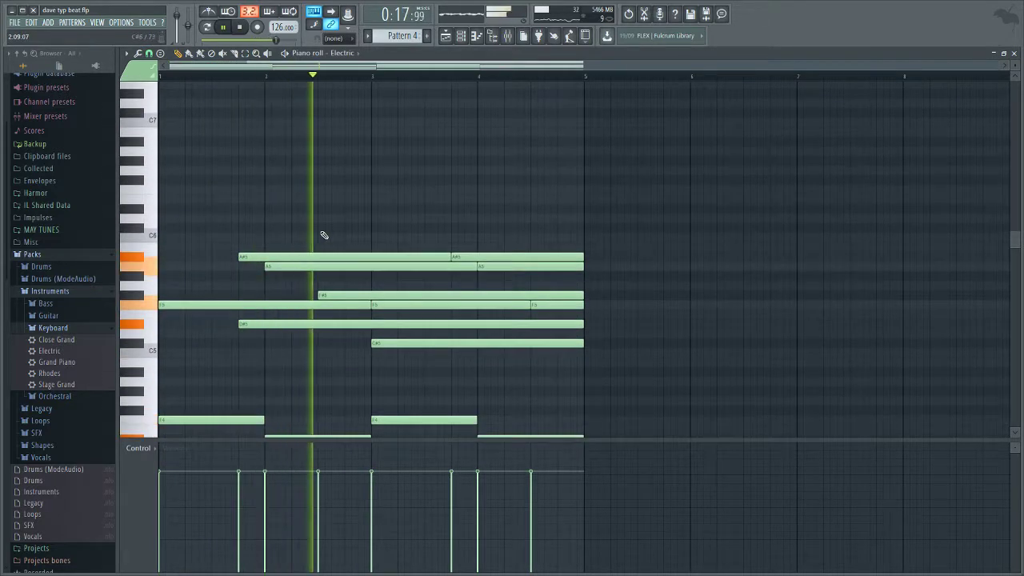
Step: Stop playback, delete the Electric notes from the copied pattern and return to the playlist
mouse_move(330, 224)
left_mouse_down()
mouse_move(363, 338)
mouse_move(463, 254)
mouse_move(486, 355)
mouse_move(560, 265)
left_mouse_up()
key("space")
scroll(467, 252, "down", 3)
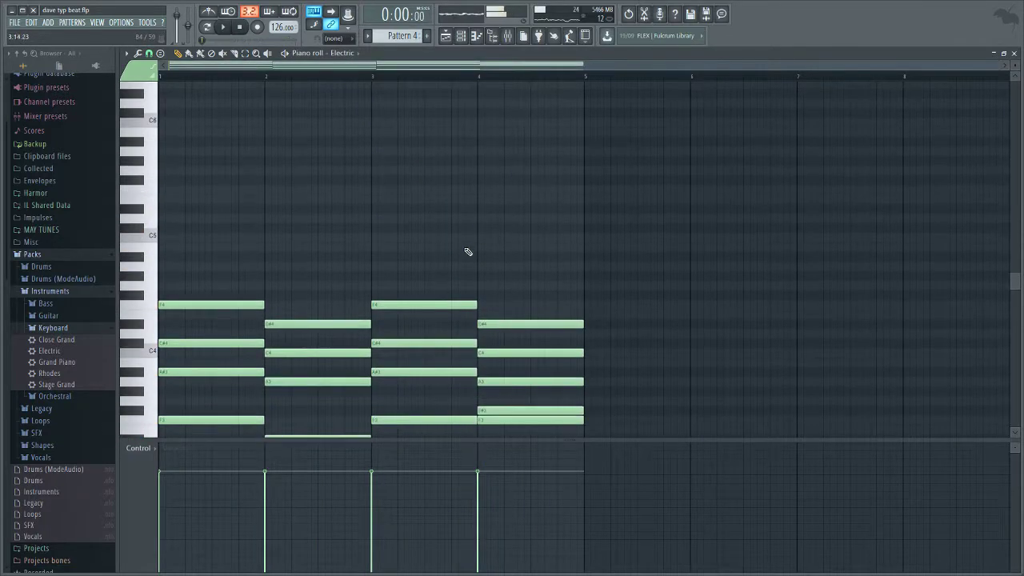
scroll(493, 235, "down", 5)
left_click(450, 39)
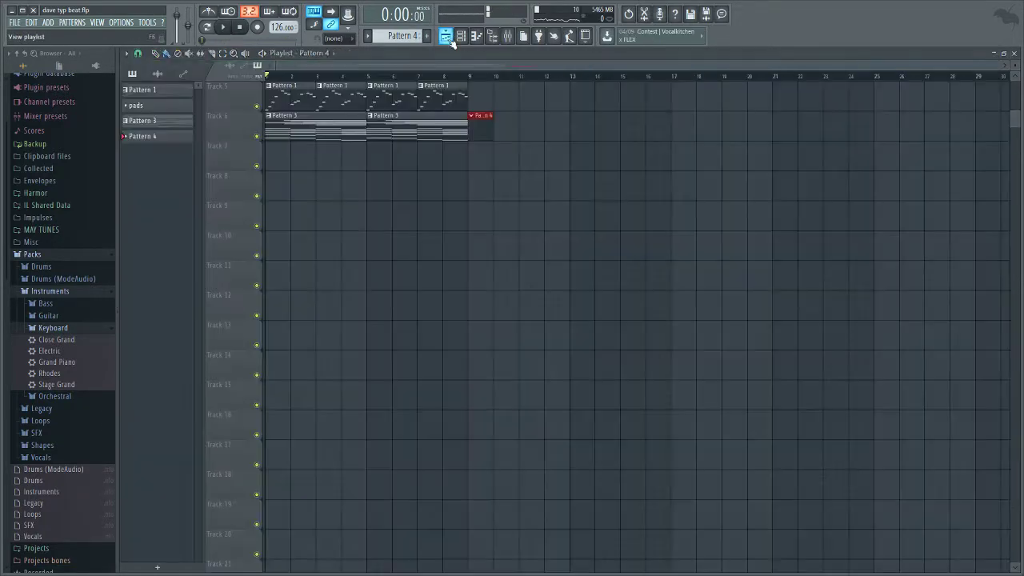
Step: Place pads clips on Track 7 at bars 1 and 5, and mute Track 6
left_click(174, 108)
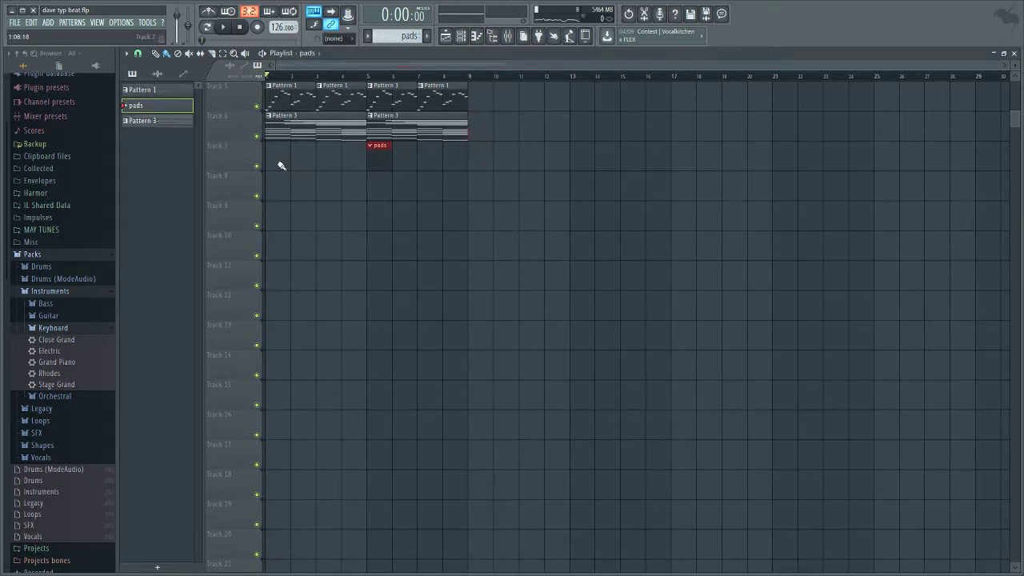
left_click(259, 137)
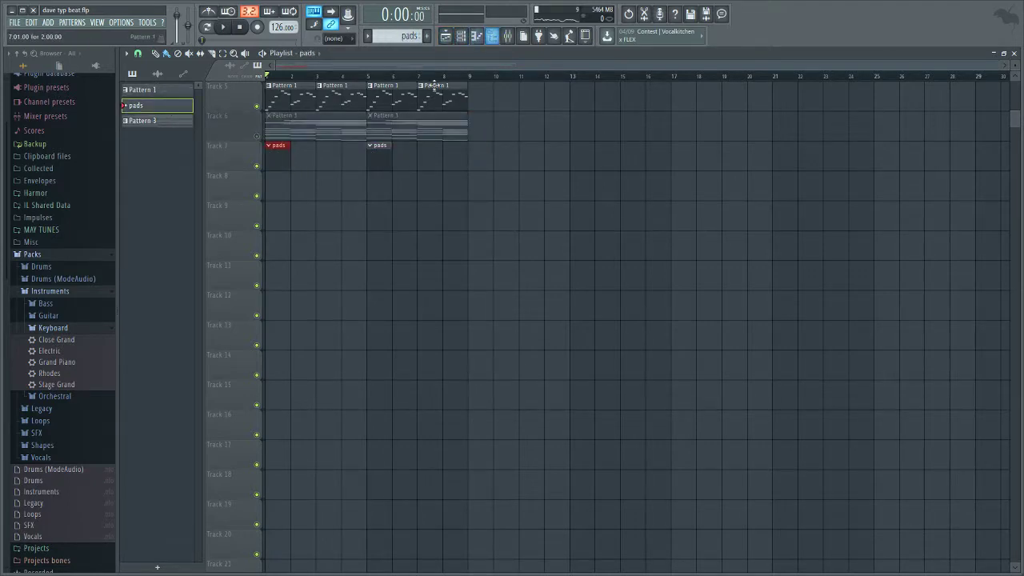
Step: Copy the chord notes above C4 from Pattern 3's Electric piano roll, then show the playlist and channel rack
double_click(403, 116)
left_click_drag(344, 68, 23, 66)
scroll(336, 124, "up", 2)
left_click_drag(579, 65, 121, 98)
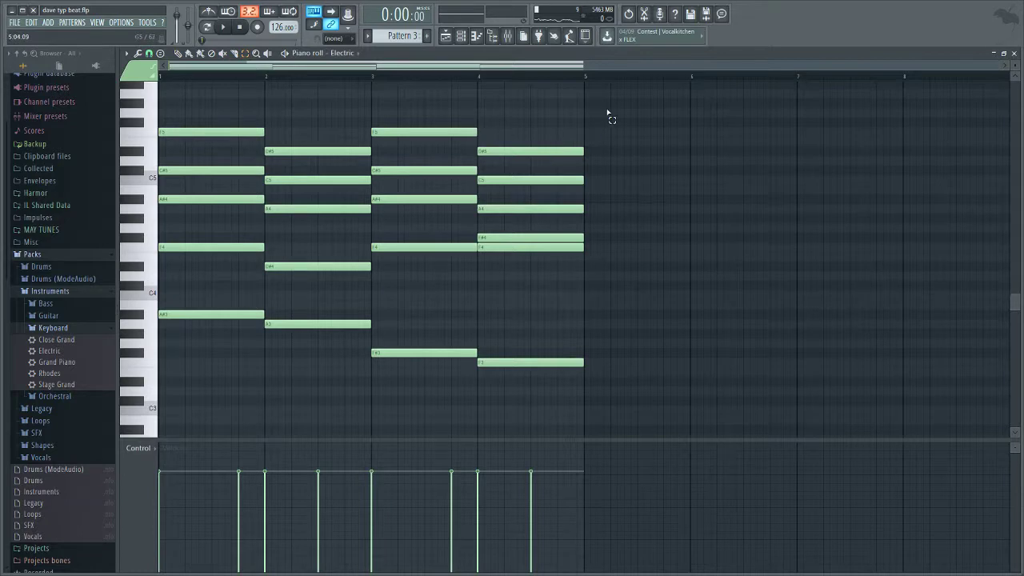
left_click_drag(608, 113, 157, 281)
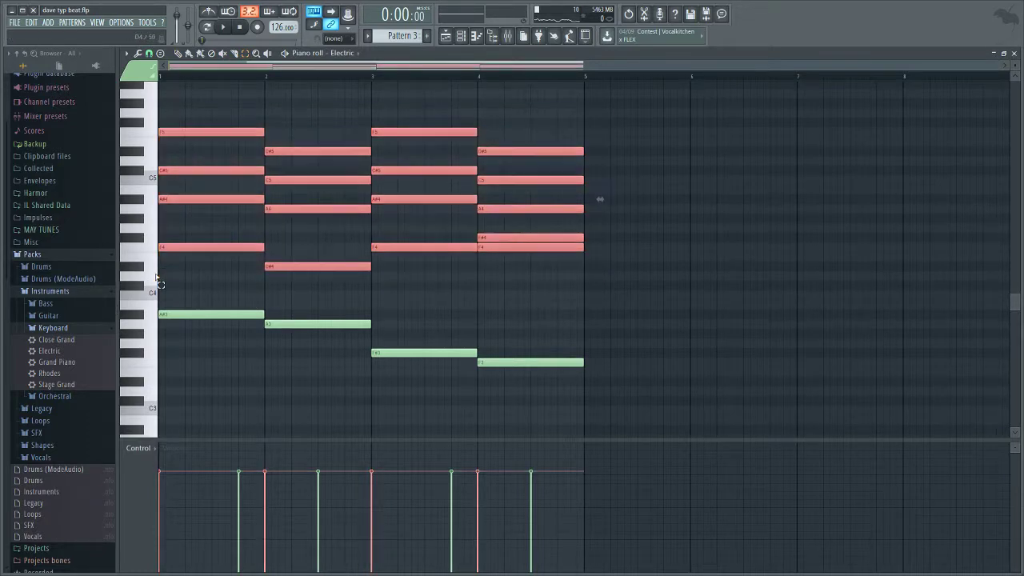
left_click(445, 36)
key("F6")
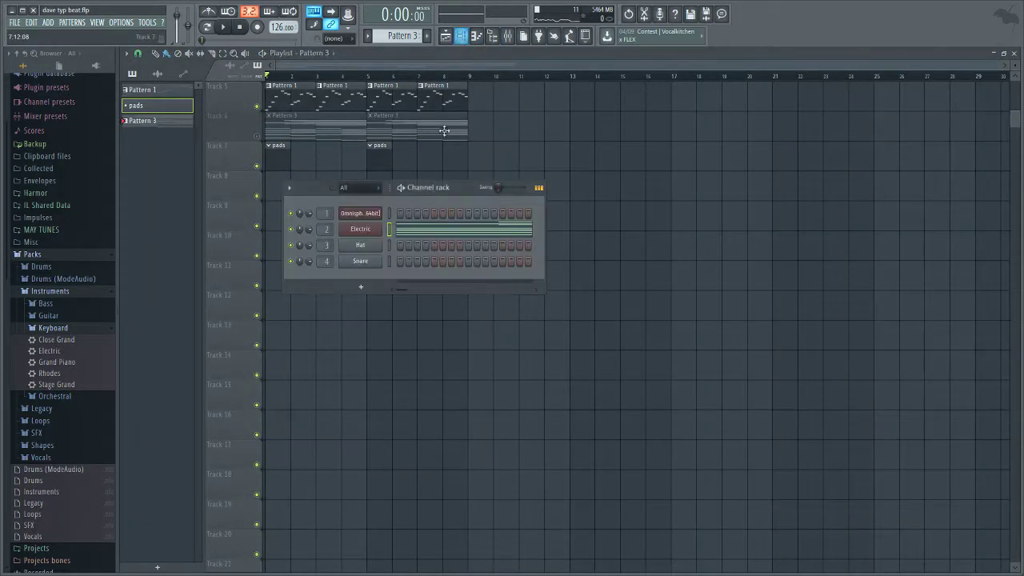
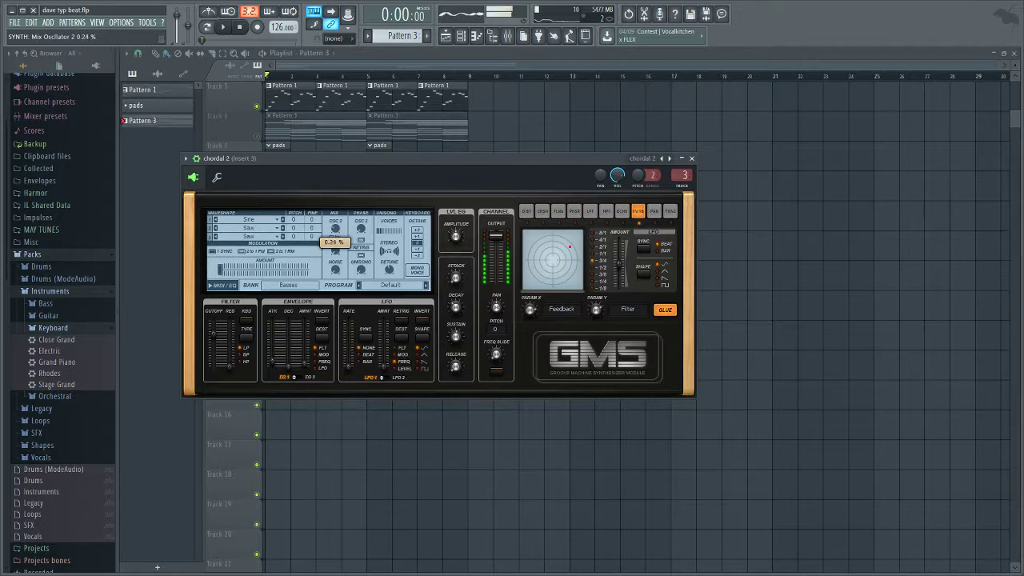
Step: Load the GMS synth chordal 2 in place of the Hat channel, audition it and paste the copied chords into its piano roll
key("v")
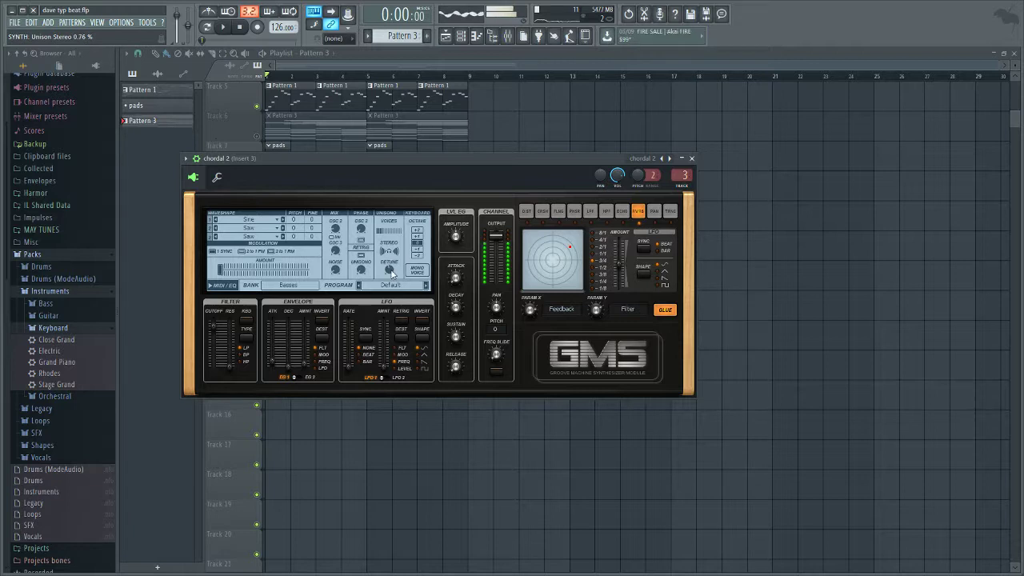
left_click(446, 39)
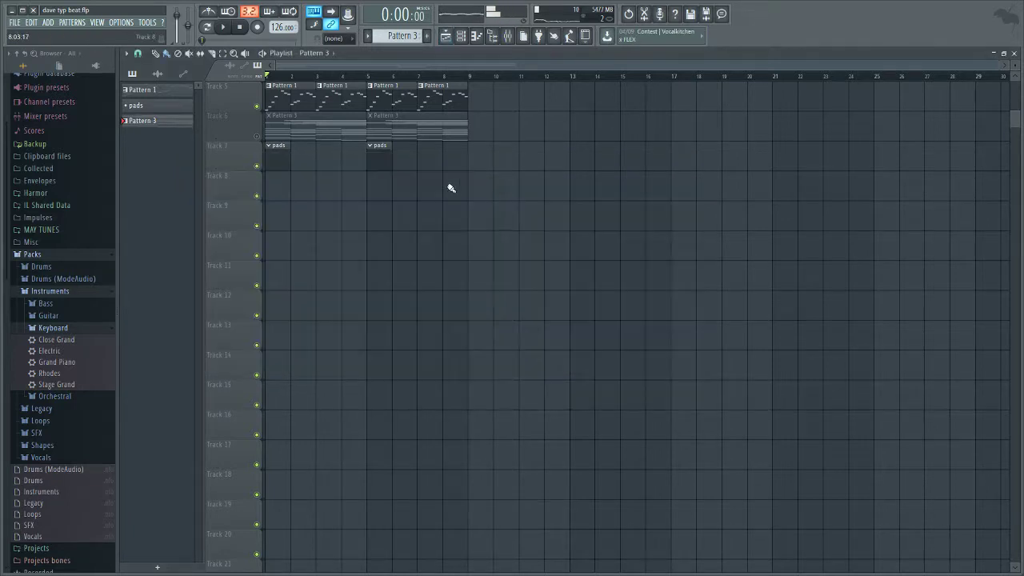
left_click(477, 37)
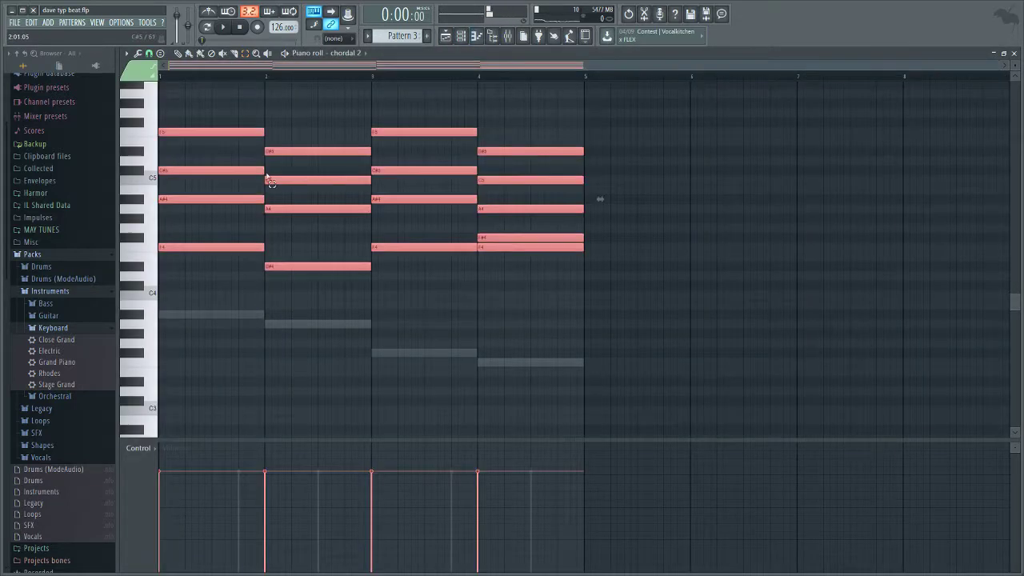
Step: Raise the pasted chordal 2 chords by one octave, play the pattern and deselect the notes
key("space")
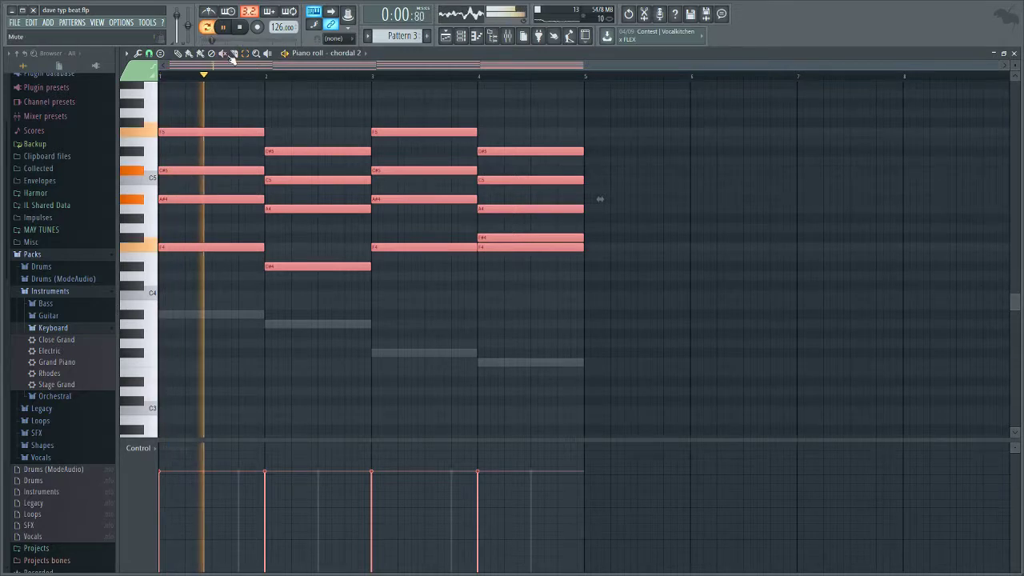
key("space")
key("ctrl+Up")
key("space")
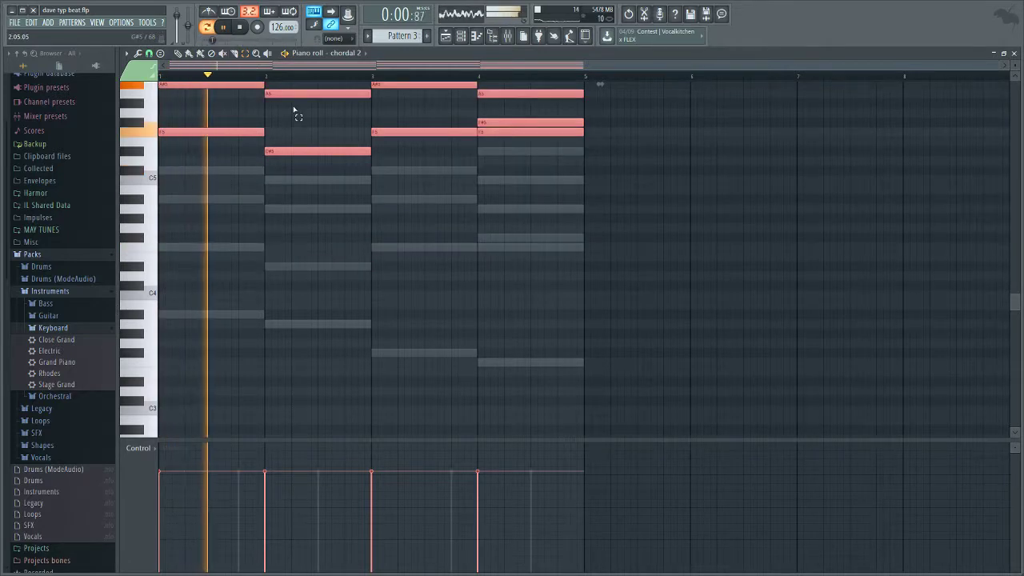
scroll(420, 228, "up", 5)
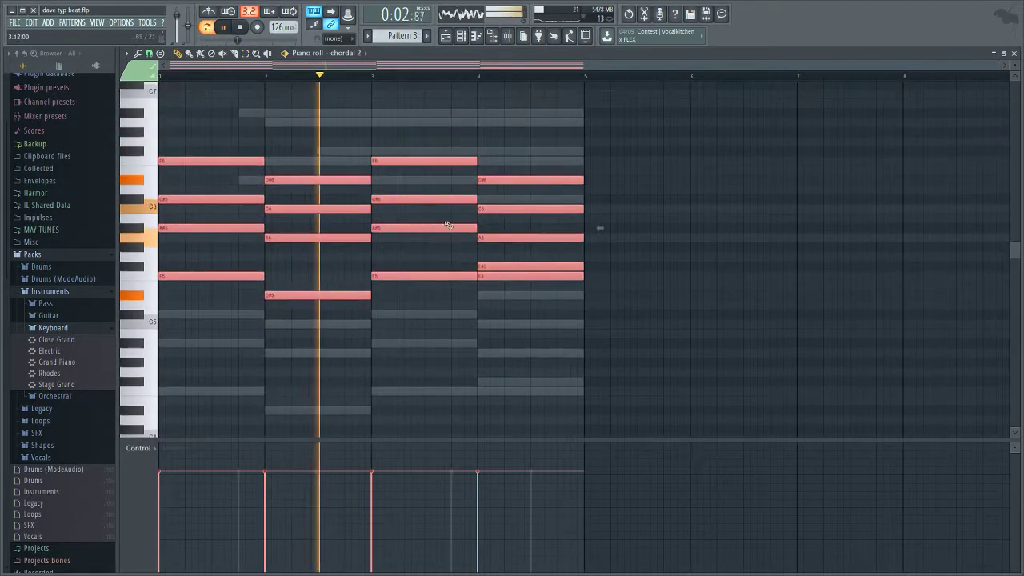
left_click(592, 132)
right_click(592, 132)
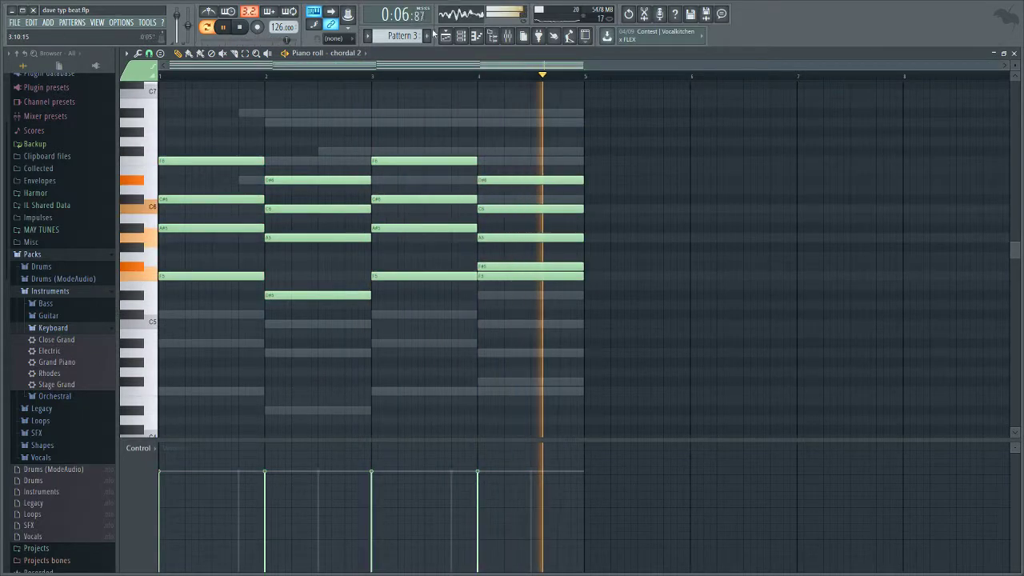
Step: Move the chordal 2 chords from Pattern 3 into the pads pattern and play it
left_click(475, 36)
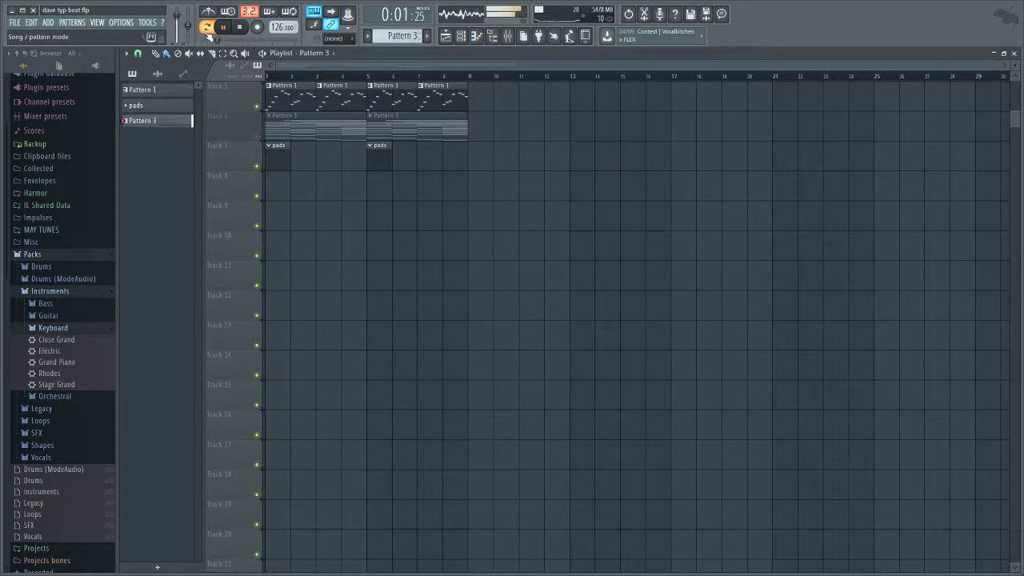
left_click(461, 36)
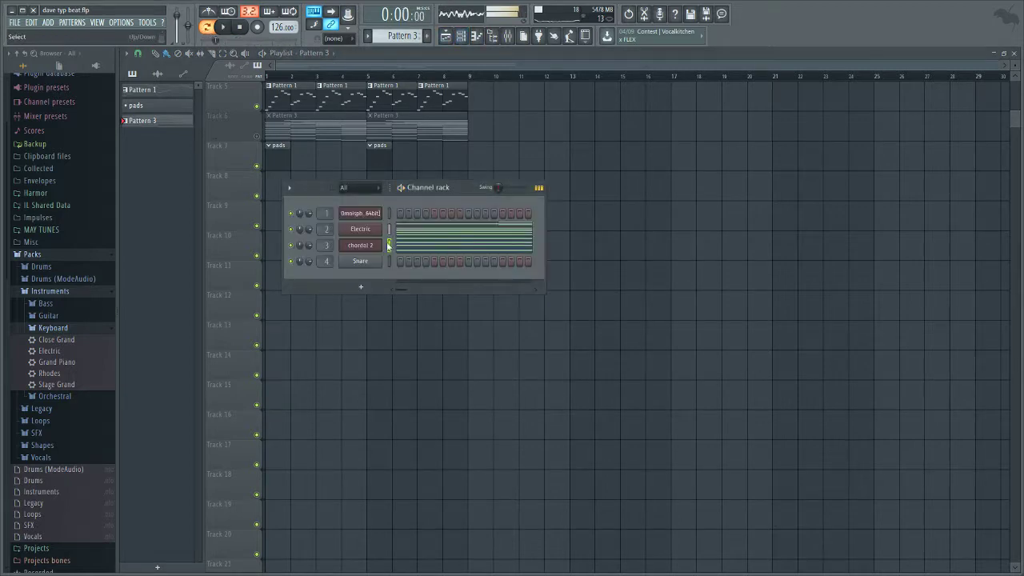
left_click(427, 37)
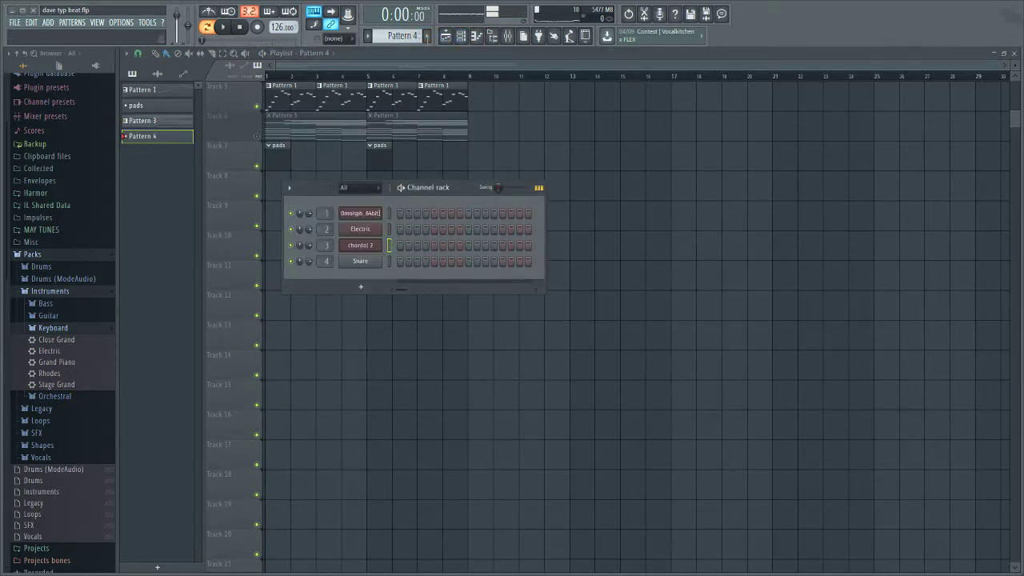
left_click(169, 109)
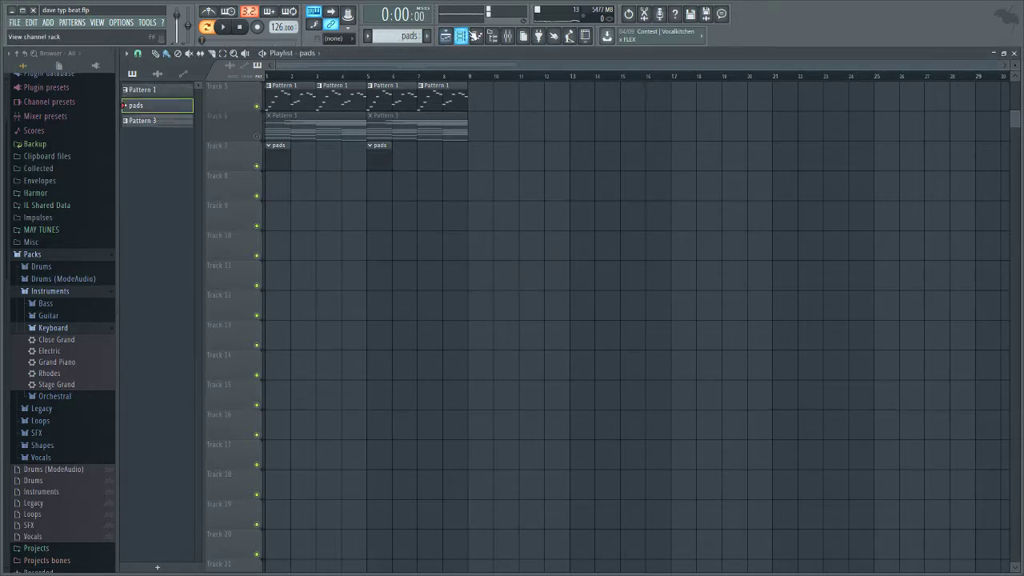
left_click(462, 36)
key("space")
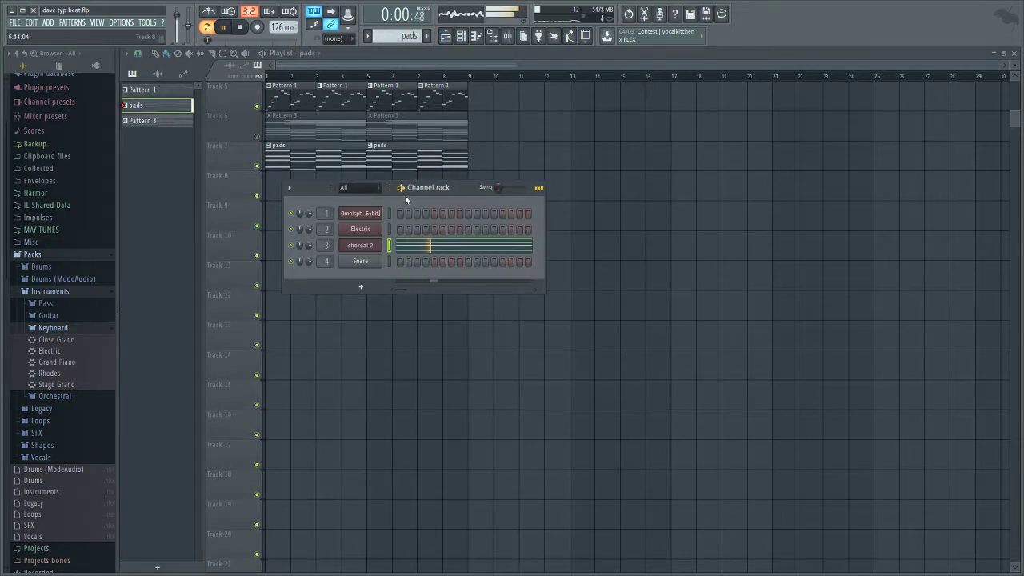
Step: Create a volume automation clip for mixer Insert 3 on Track 8 of the playlist, spanning bars 1 to 8
left_click(519, 131)
right_click(519, 131)
left_click(461, 36)
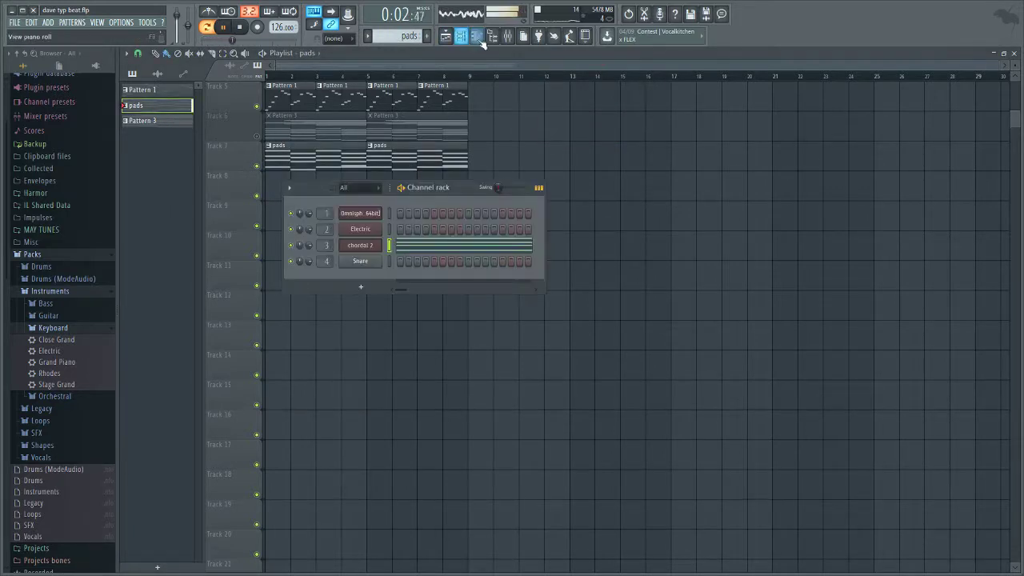
left_click(507, 38)
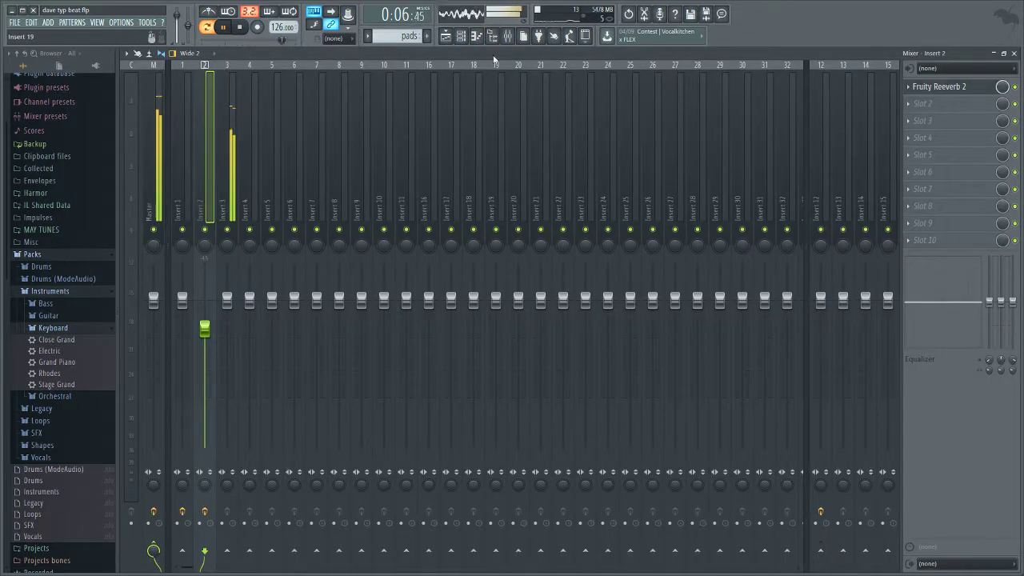
left_click(445, 36)
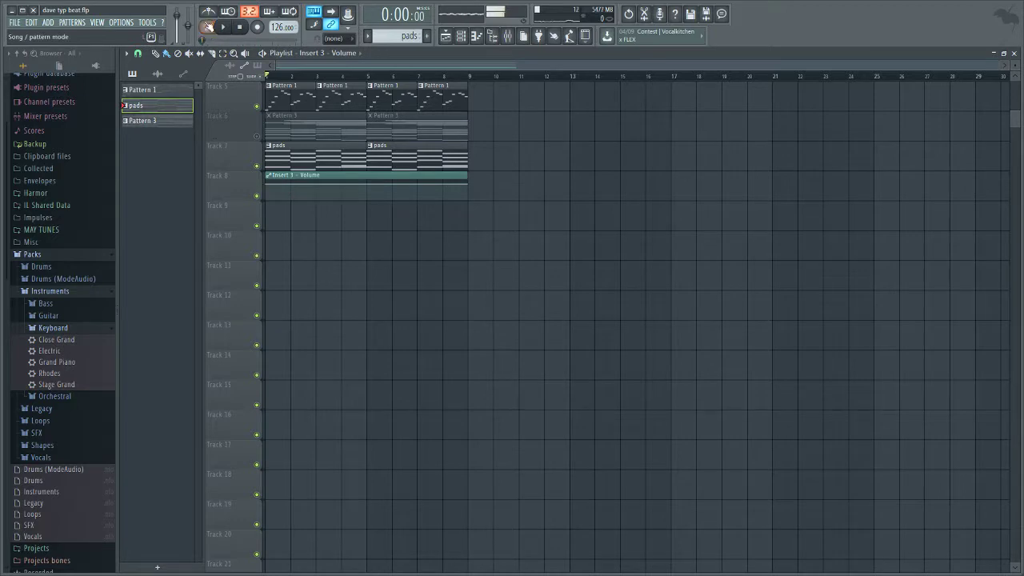
Step: Shape the Insert 3 volume automation into ramps rising from 0% across bars 1 and 2, with a drop between them
left_click_drag(271, 182, 267, 202)
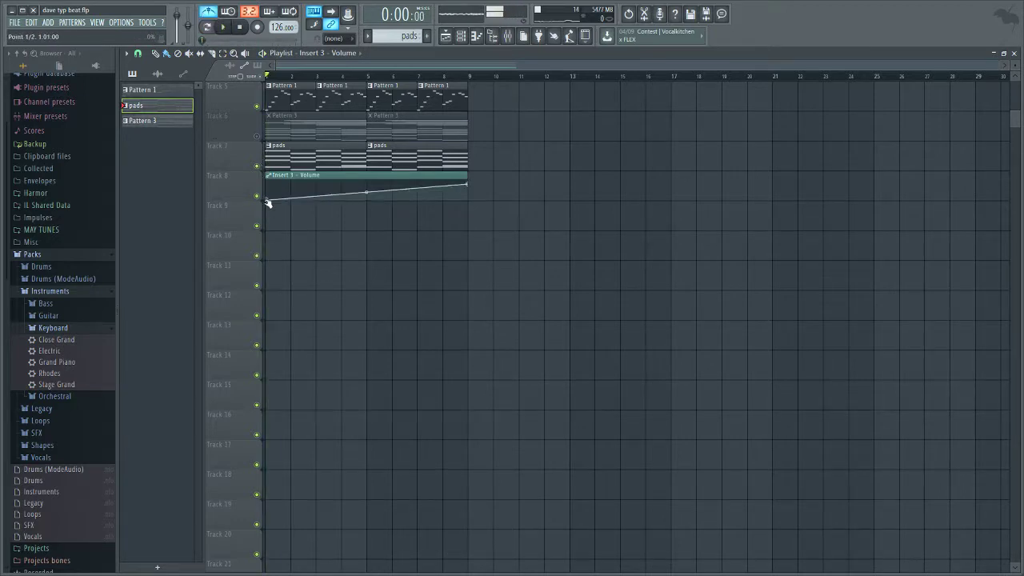
right_click(291, 181)
key("space")
right_click(293, 200)
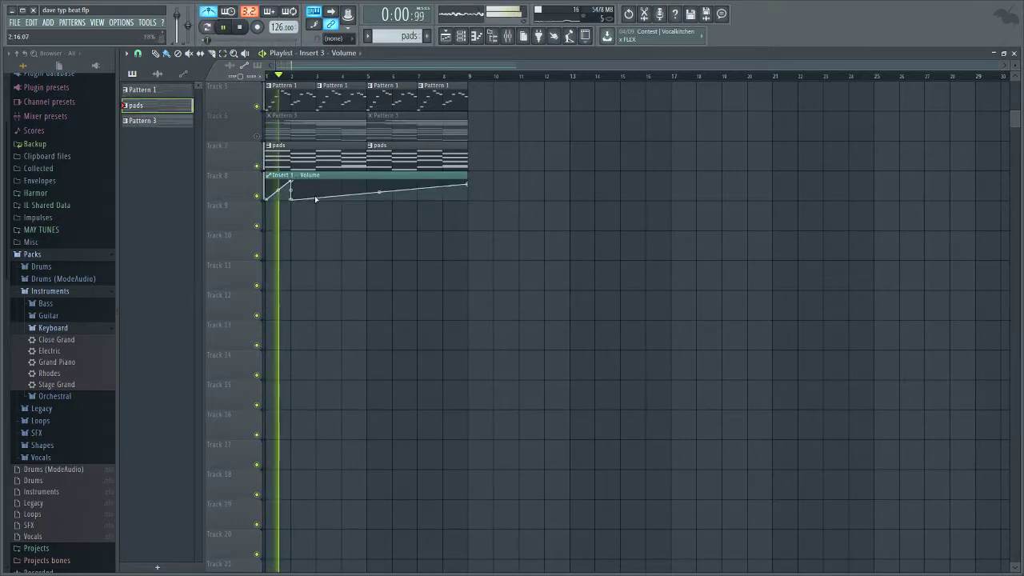
right_click(318, 180)
key("space")
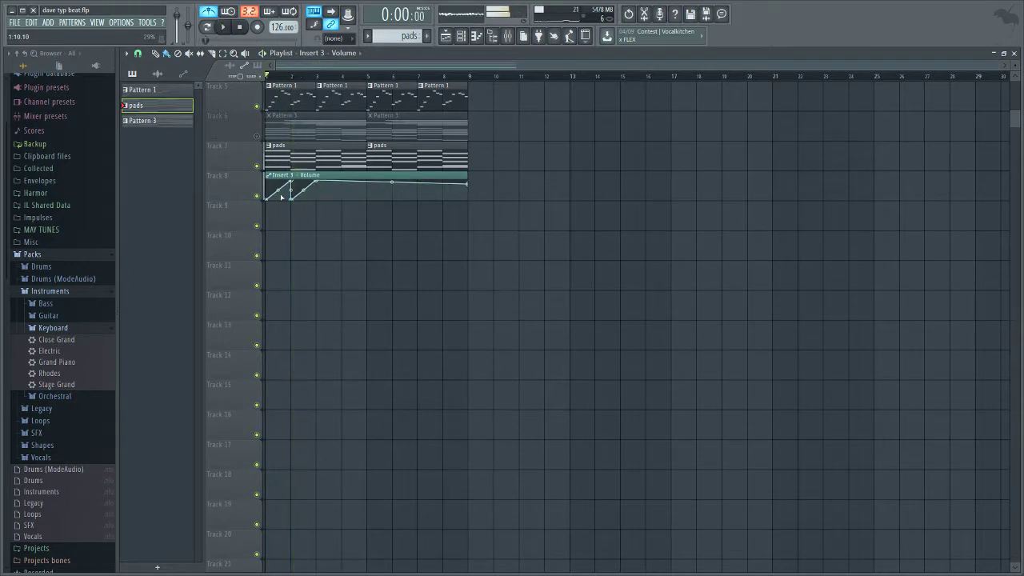
Step: Add curved ramps in bar 1 of the Insert 3 volume automation, peaking at beats 2 and 3 and dropping after each
scroll(286, 80, "up", 3)
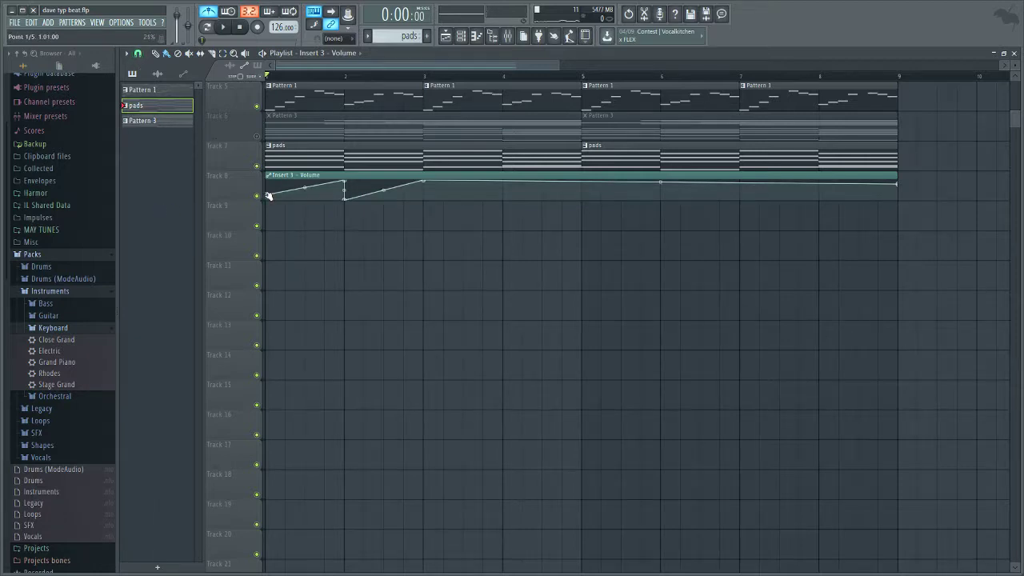
left_click_drag(275, 189, 276, 197)
key("space")
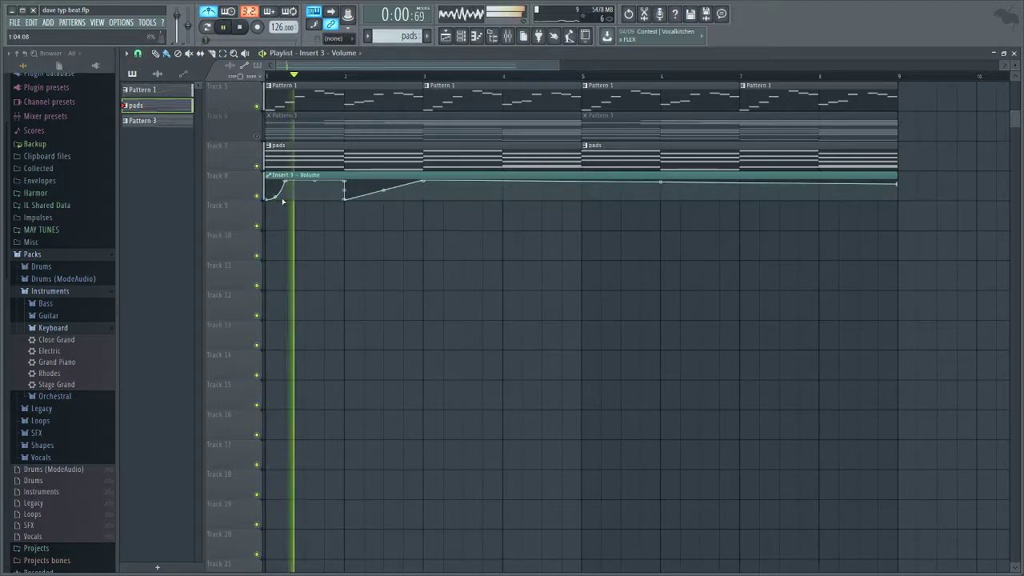
key("space")
right_click(286, 200)
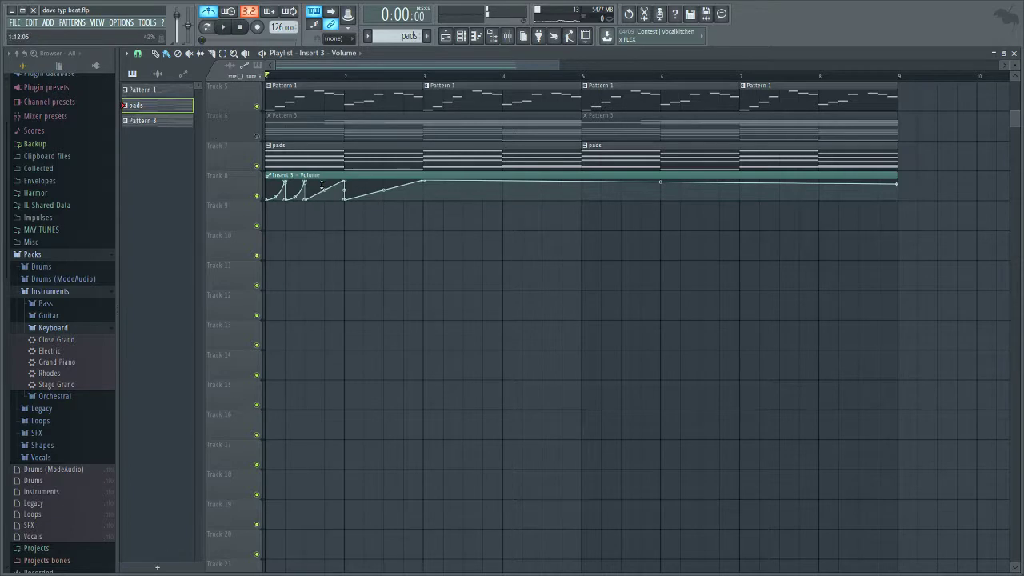
Step: Curve a third volume ramp peaking at beat 4 of bar 1, add a drop after it and unmute Track 6
key("space")
mouse_move(324, 192)
left_mouse_down()
mouse_move(325, 181)
mouse_move(315, 198)
left_mouse_up()
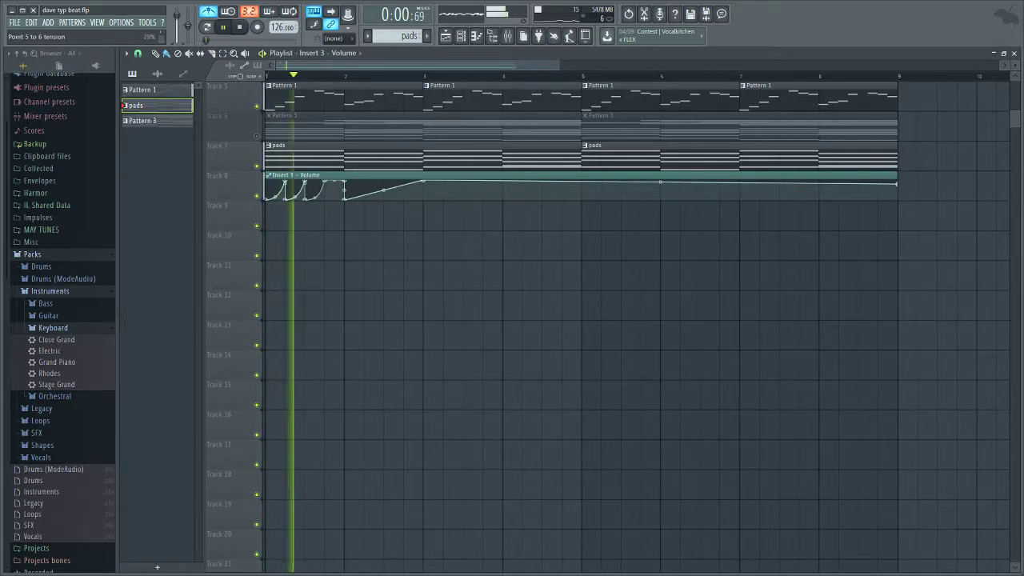
right_click(324, 198)
key("space")
left_click(258, 136)
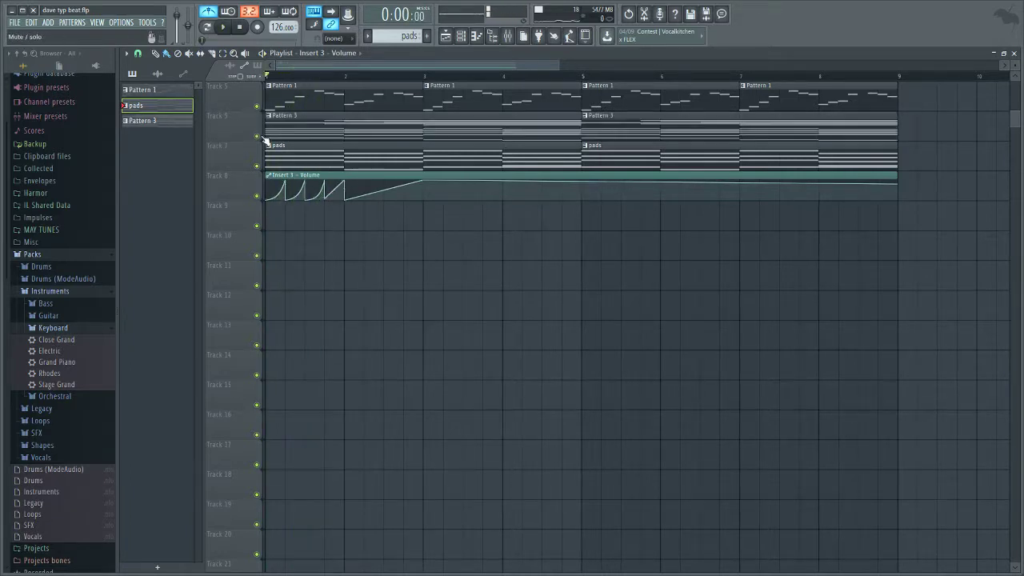
Step: Curve the last ramp of bar 1, shorten the Insert 3 volume clip to one bar and repeat it through bar 8 on Track 8
key("space")
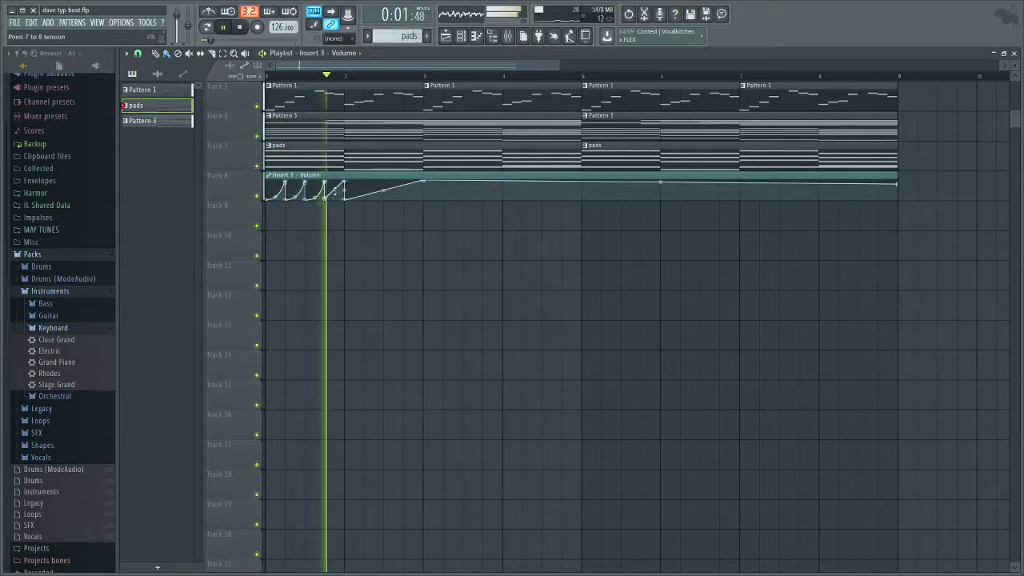
key("space")
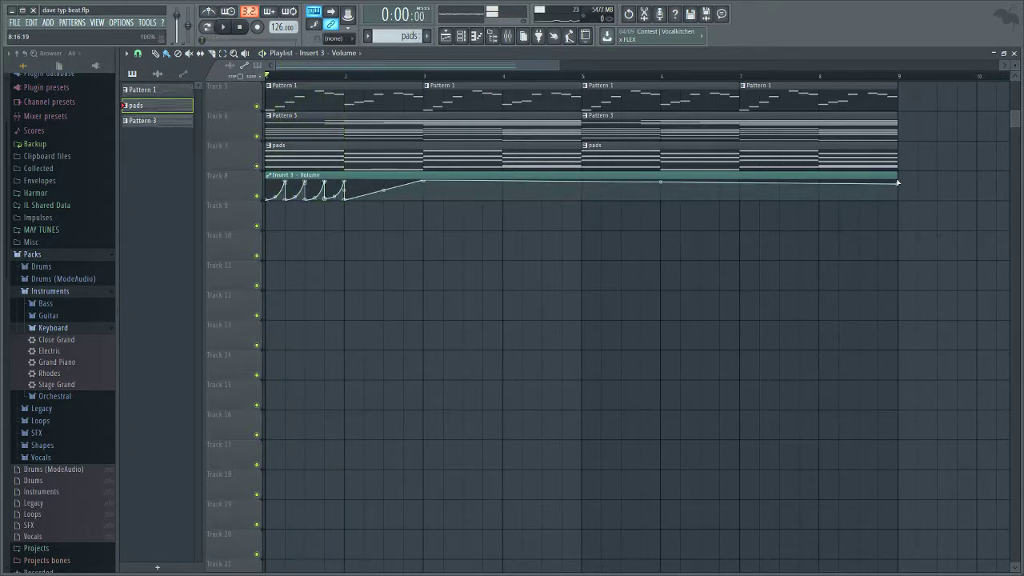
mouse_move(897, 183)
left_mouse_down()
mouse_move(347, 184)
mouse_move(863, 173)
left_mouse_up()
key("space")
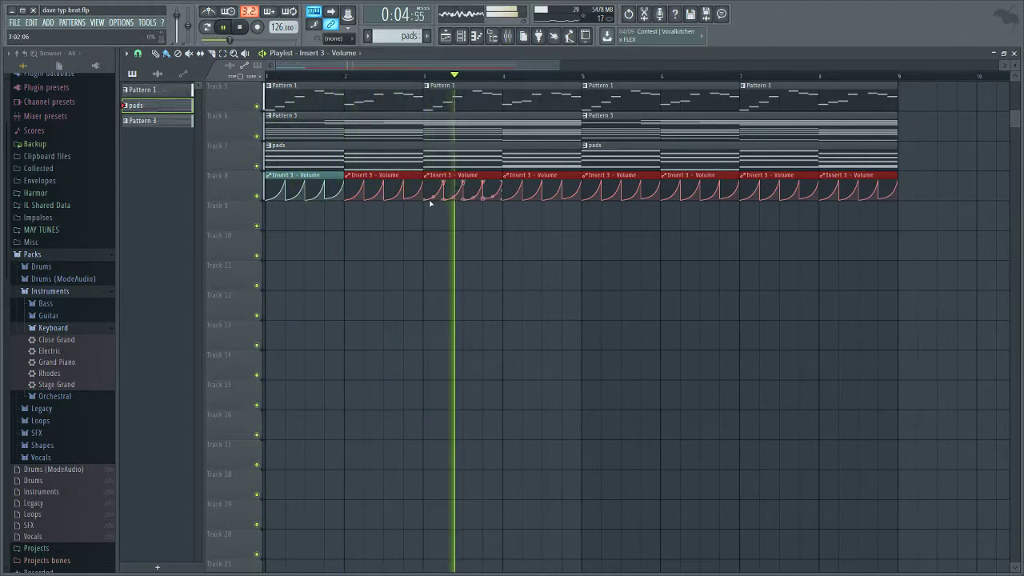
Step: Straighten the ramps in the Insert 3 volume clips and remove the beat 2 points, leaving one ramp up to beat 3
left_click(371, 198)
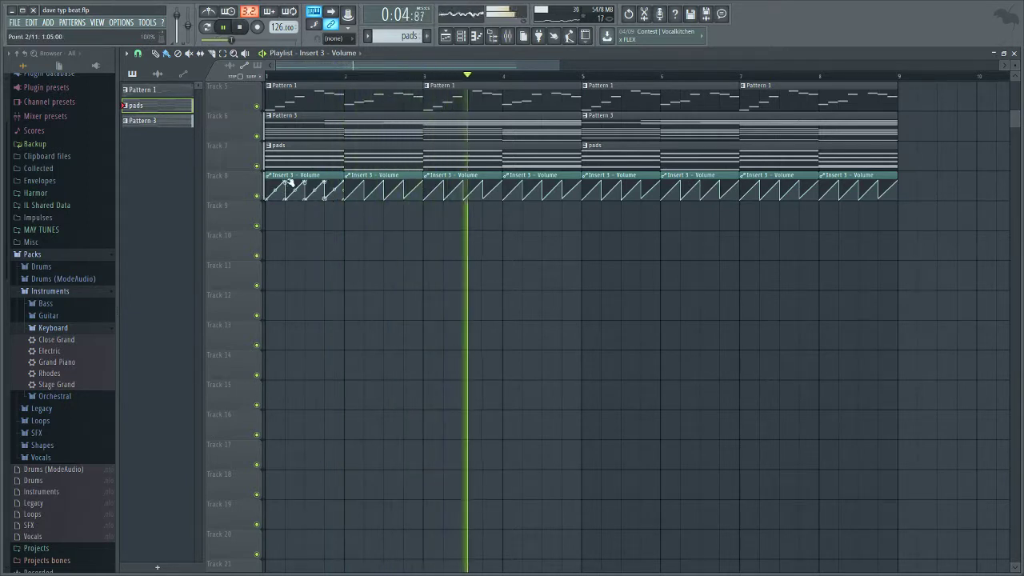
right_click(288, 183)
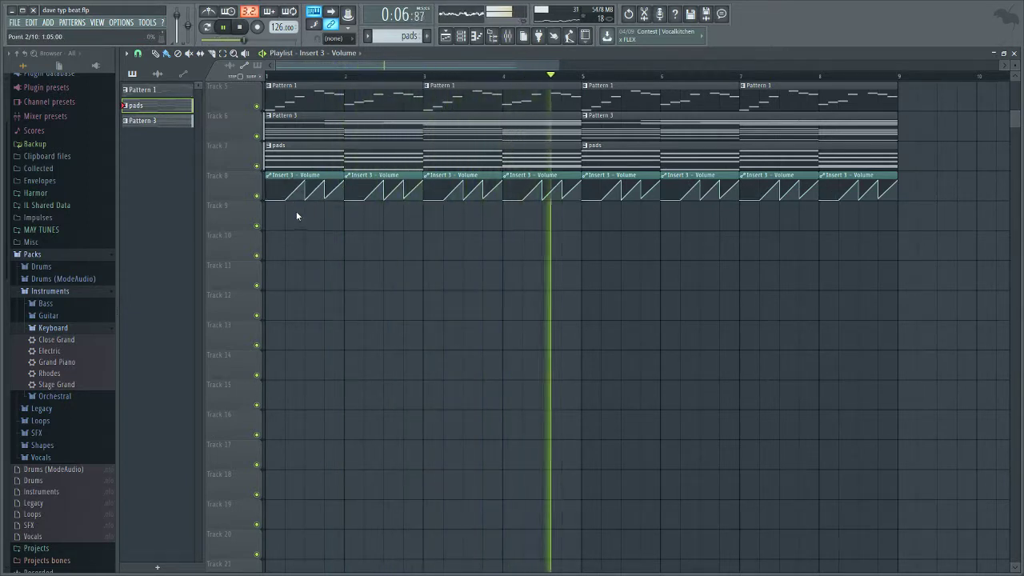
left_click(296, 215)
key("space")
key("space")
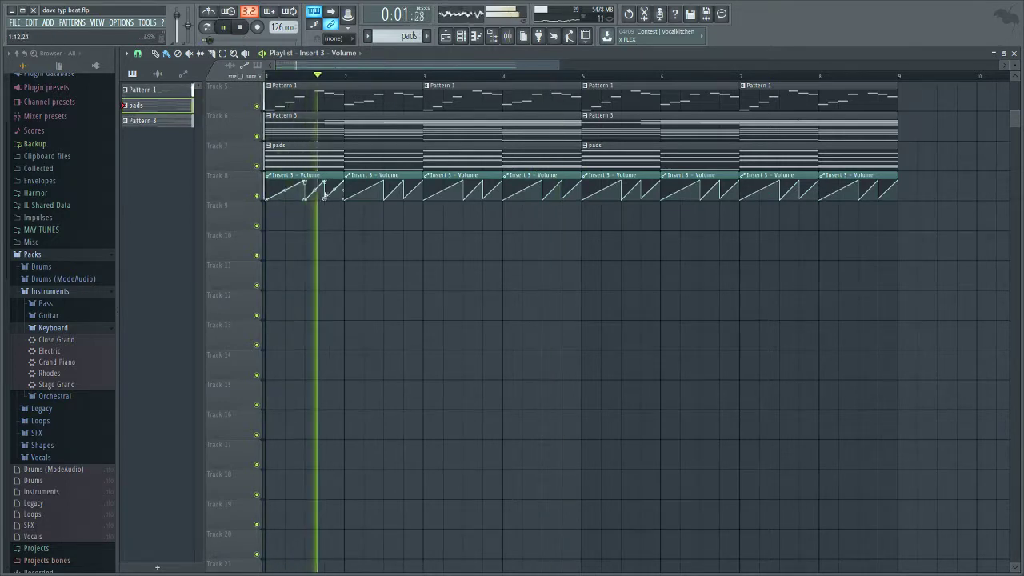
Step: Remove the beat 4 points from the Insert 3 volume clips and curve the ramp from beat 3 to the bar's end
key("space")
right_click(328, 199)
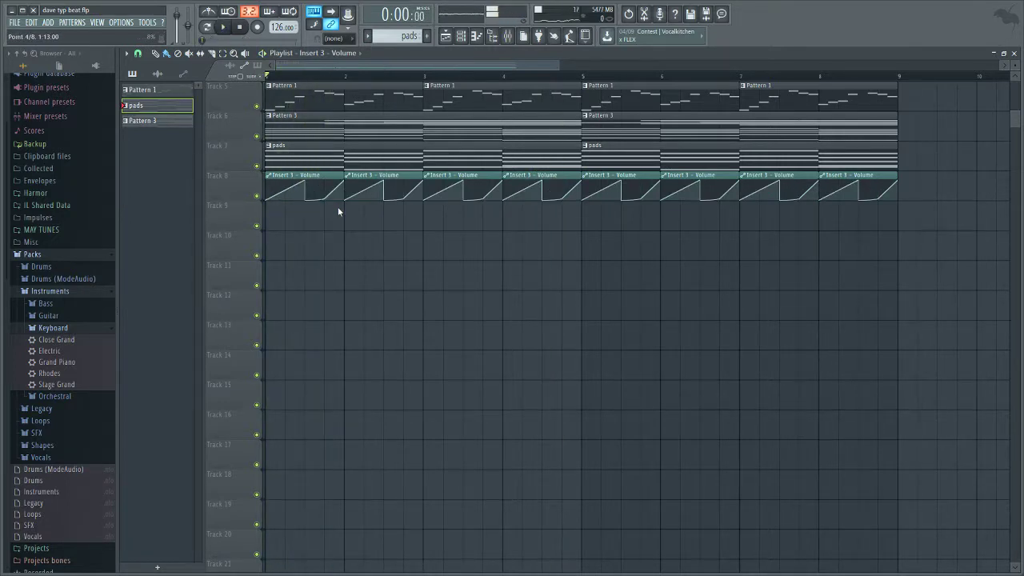
key("space")
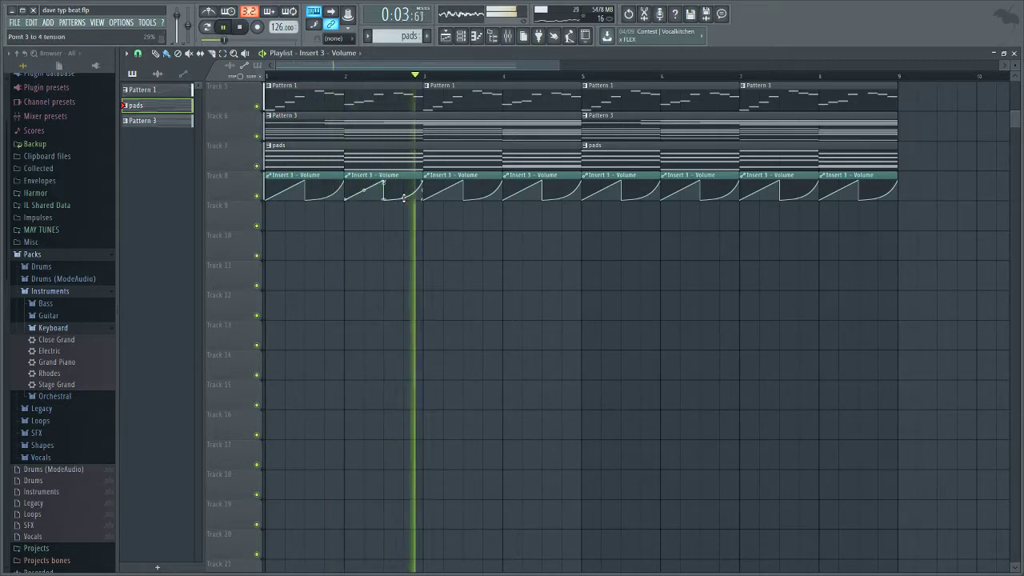
Step: Mute Track 6 in the playlist and play the arrangement without the Pattern 3 chords
double_click(506, 159)
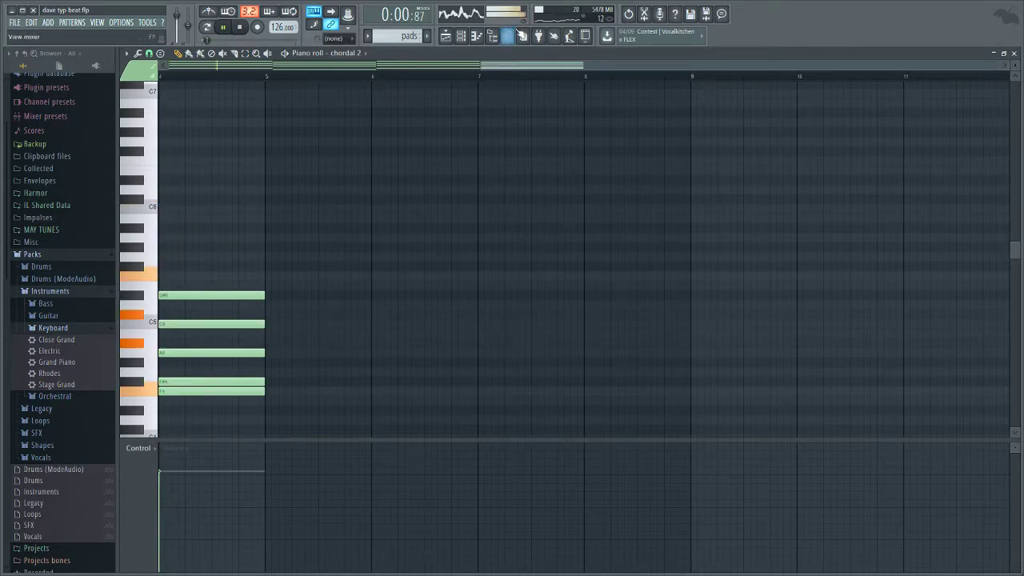
left_click(508, 35)
left_click(445, 36)
key("space")
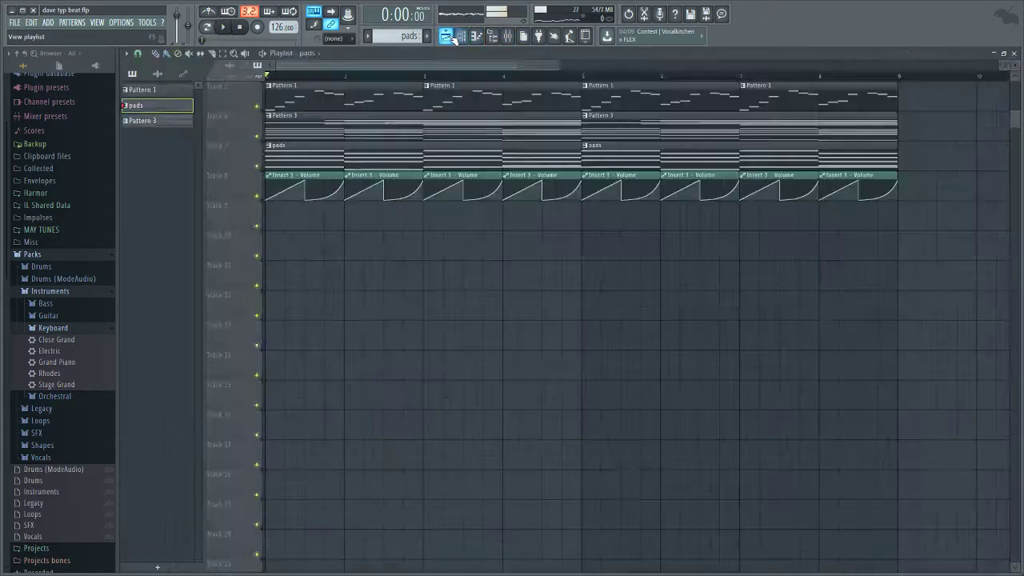
left_click(255, 136)
key("space")
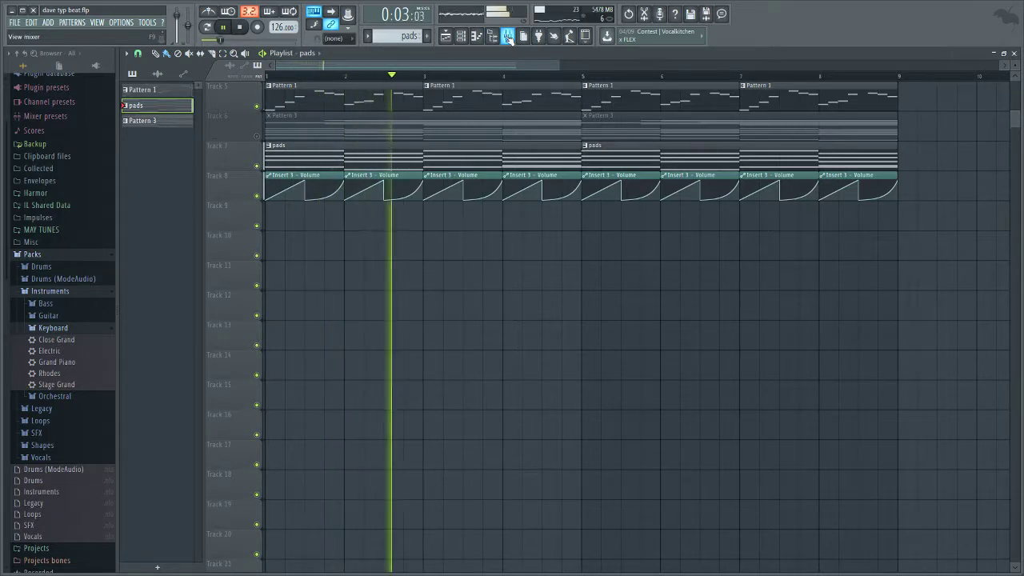
Step: Route mixer Insert 3 to Insert 12 with a send level of 42%
left_click(508, 37)
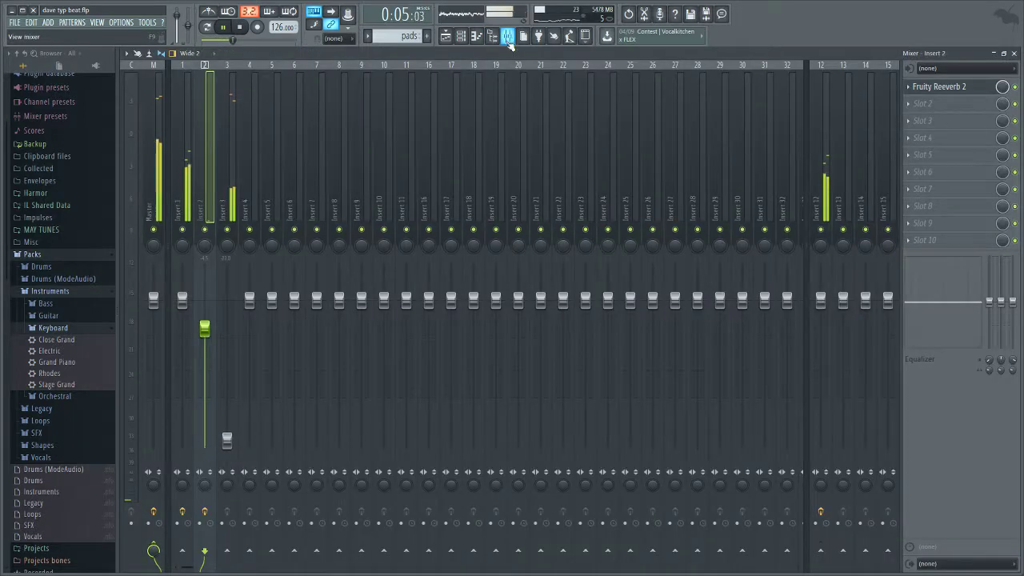
left_click(229, 192)
left_click(820, 551)
left_click_drag(821, 551, 821, 559)
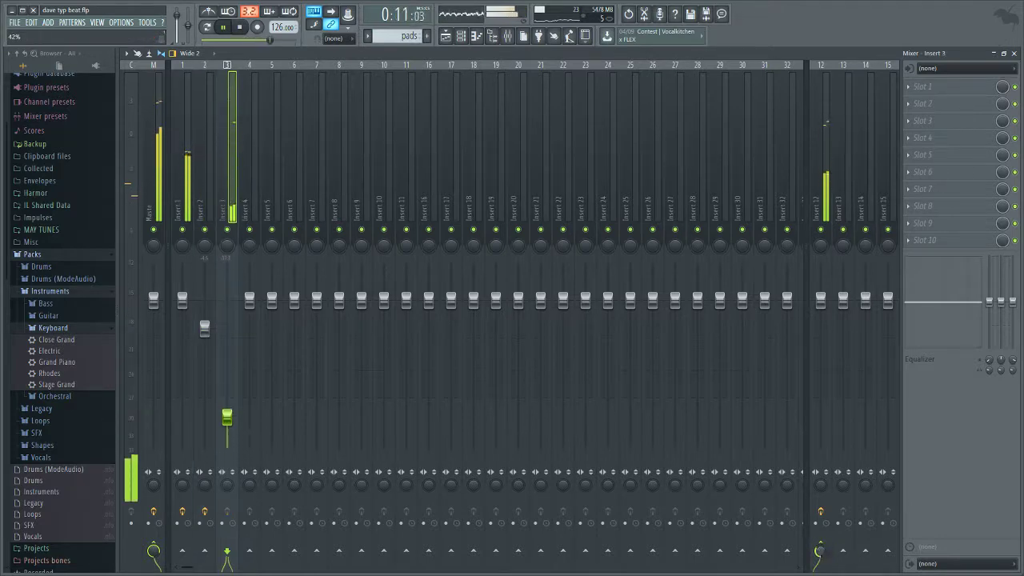
left_click(187, 155)
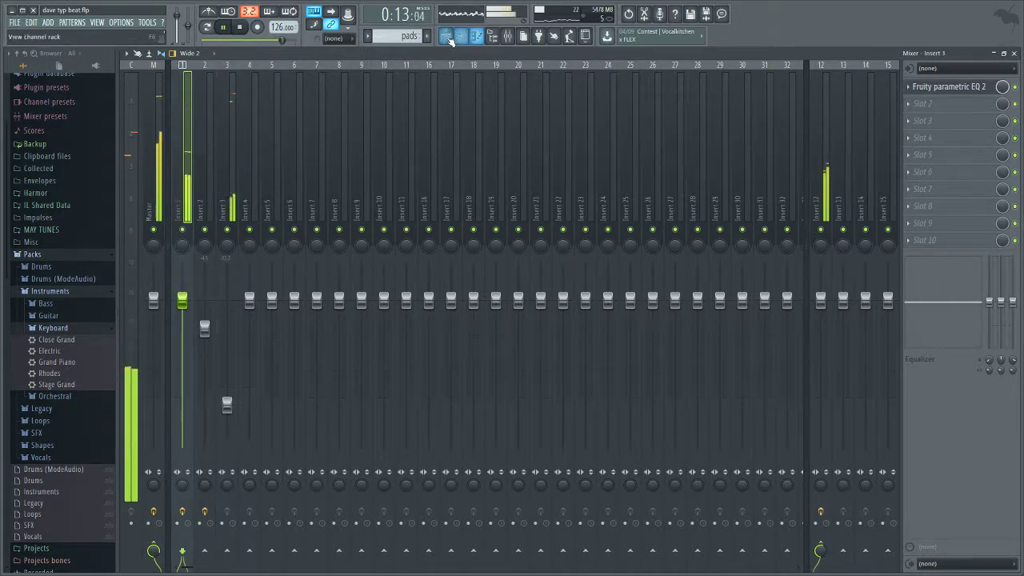
Step: Preview the snare and kick samples in the Legacy pack's RealDrumkits drum folder
left_click(448, 39)
left_click(460, 40)
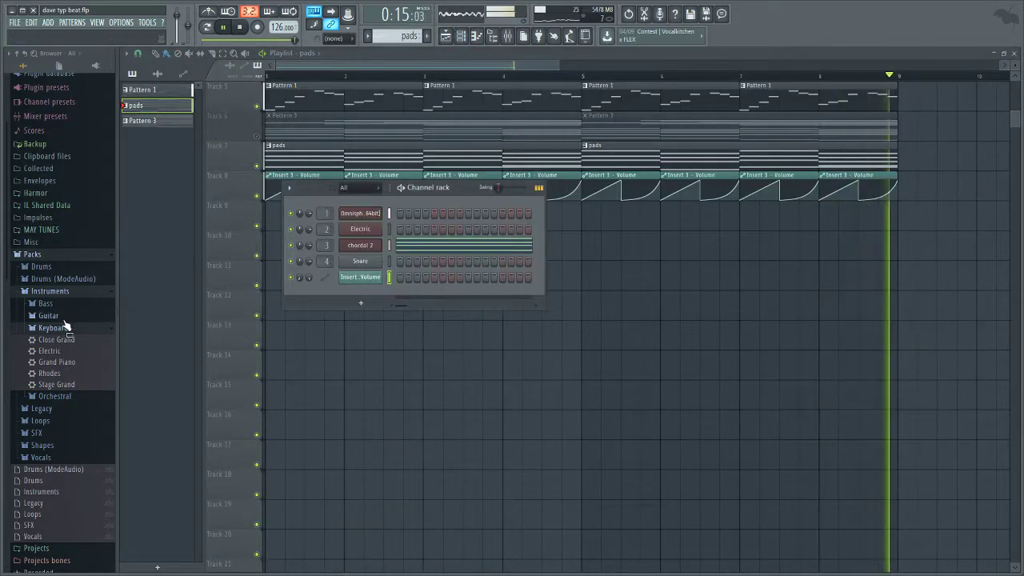
left_click(44, 408)
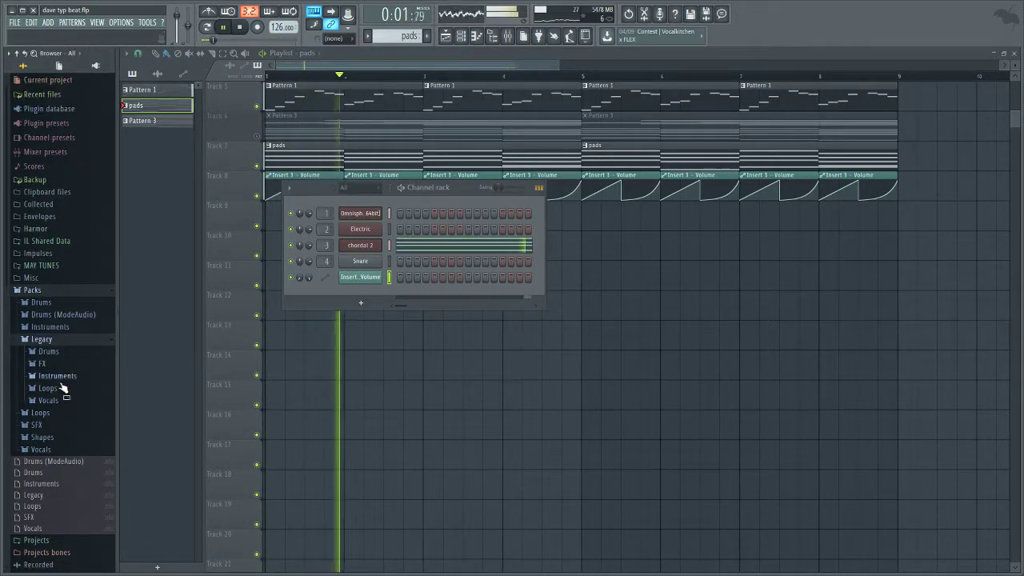
left_click(62, 381)
left_click(60, 355)
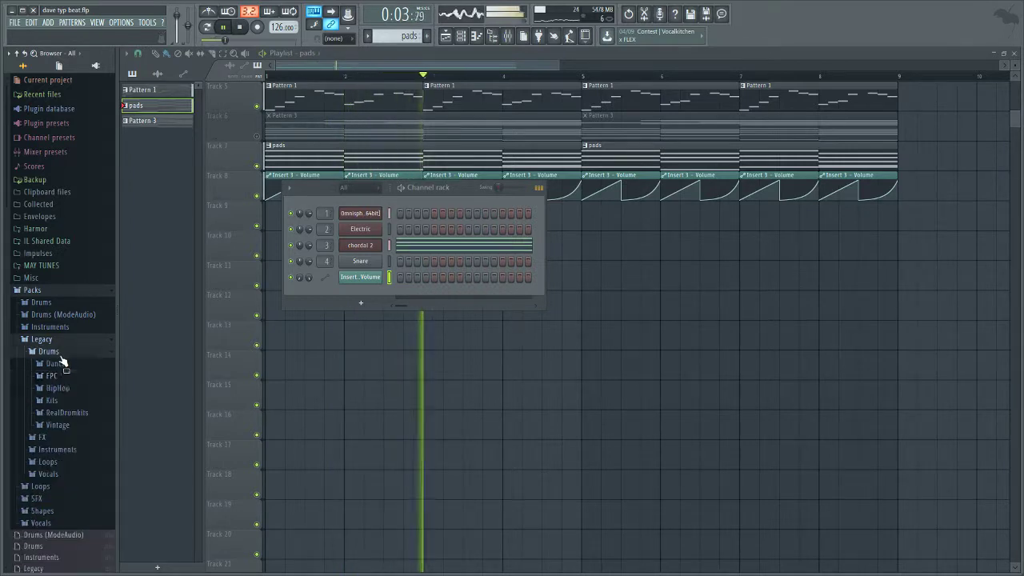
left_click(71, 412)
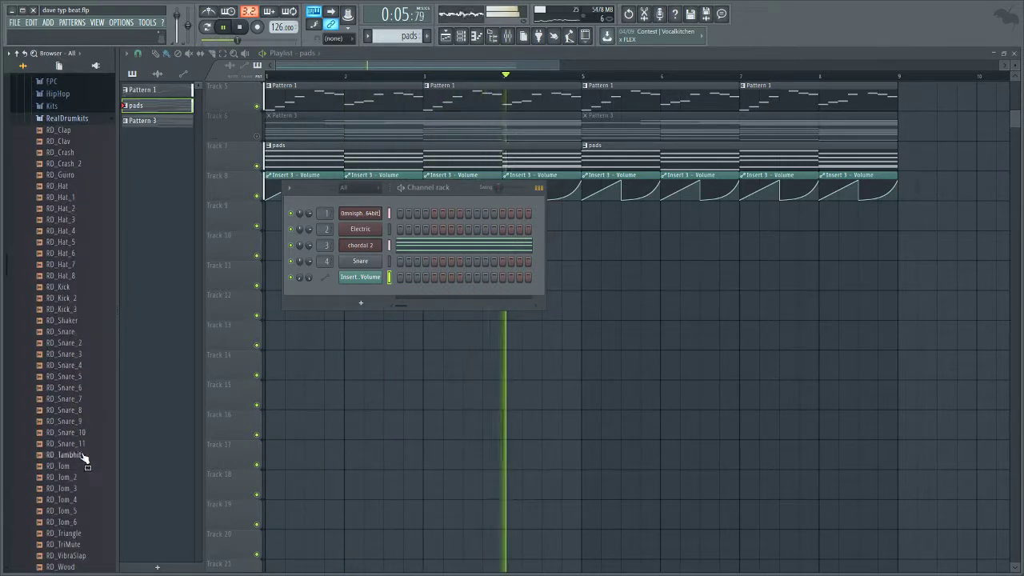
left_click(72, 432)
left_click(75, 332)
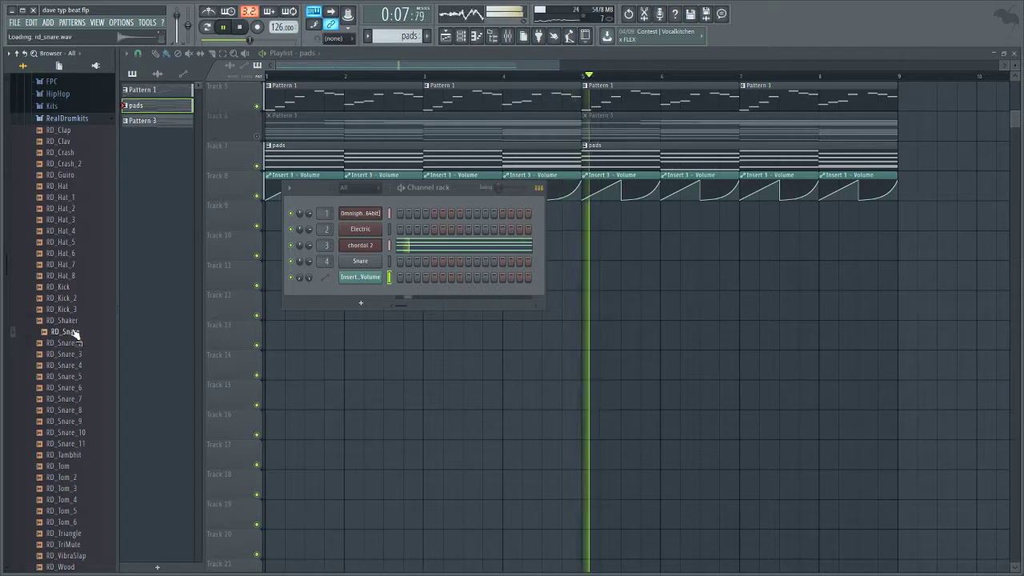
left_click(80, 287)
left_click(85, 299)
scroll(79, 194, "up", 2)
scroll(78, 196, "up", 2)
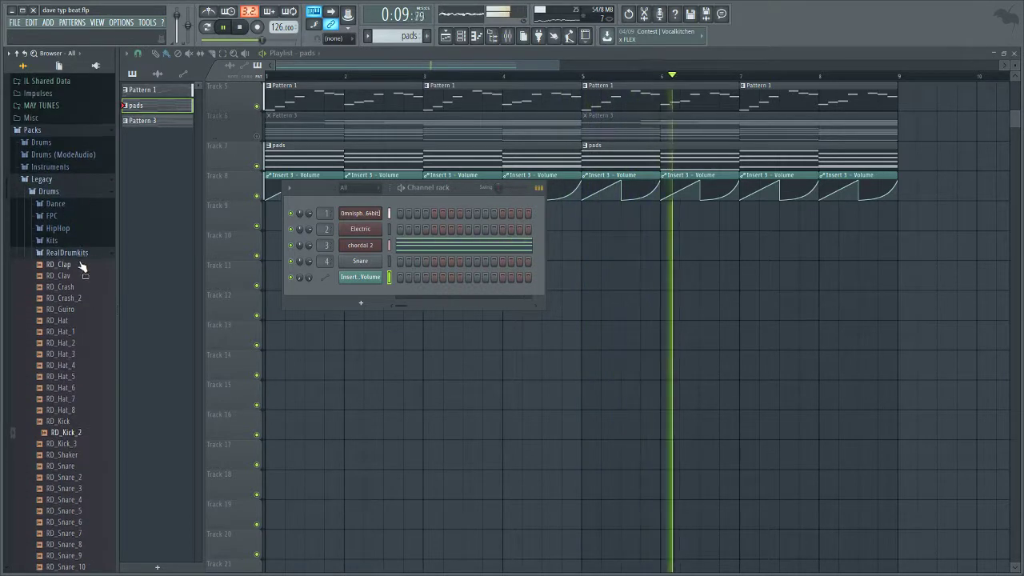
Step: Preview the hat, kick and snare samples in the Legacy pack's HipHop drum folder
left_click(80, 252)
left_click(80, 228)
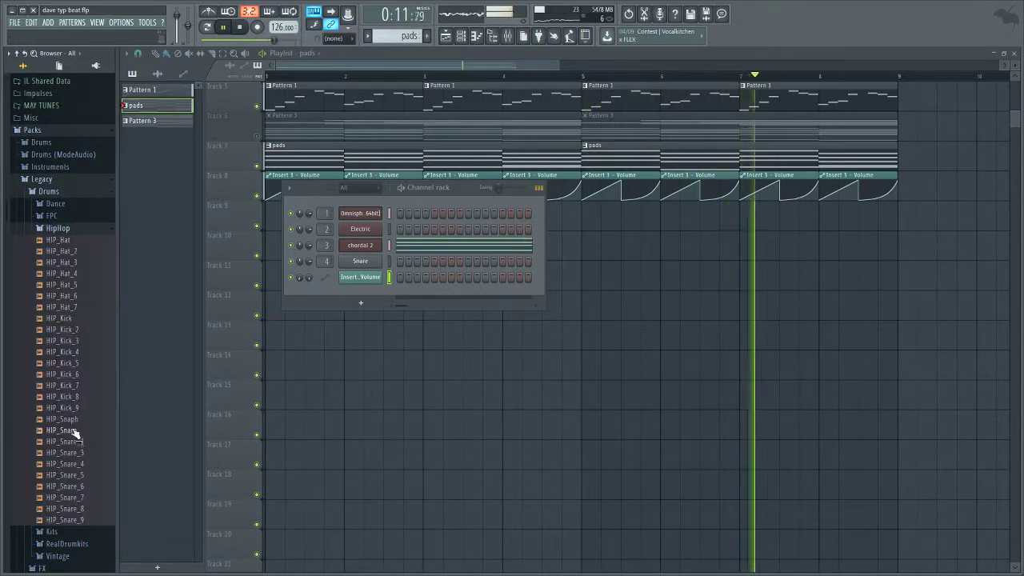
left_click(68, 385)
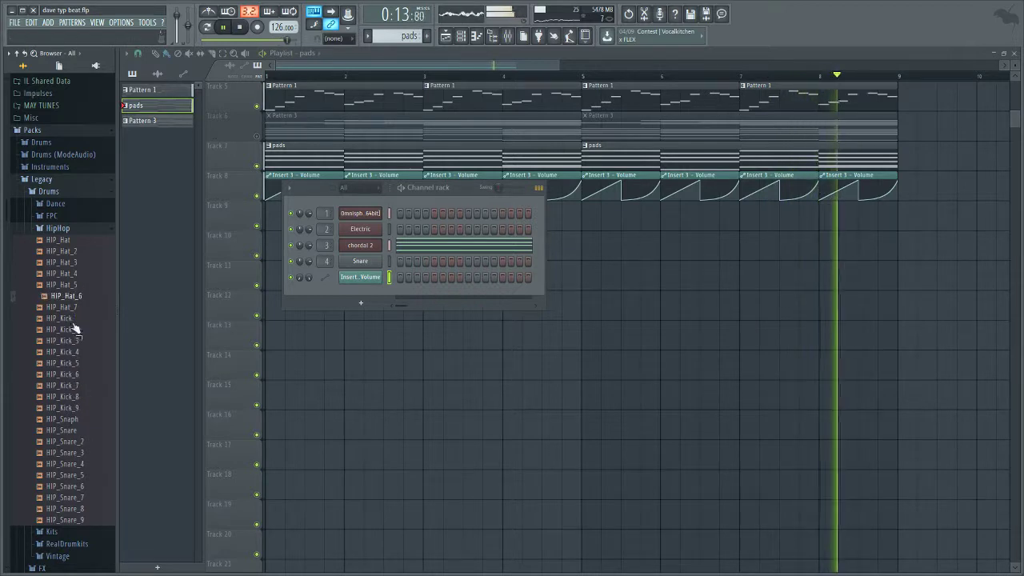
left_click(72, 479)
scroll(80, 384, "up", 5)
left_click(71, 362)
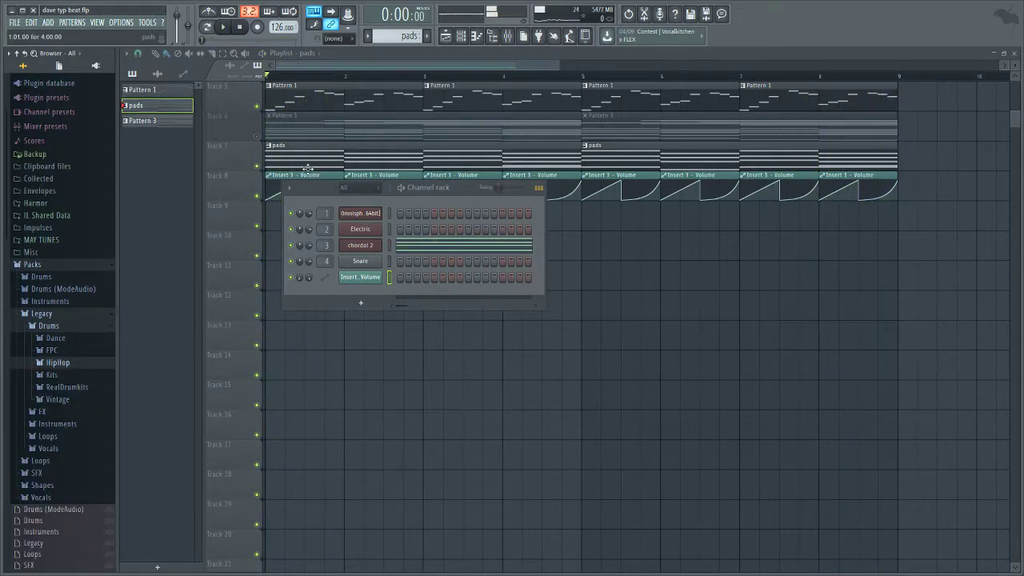
Step: Restart playback and lower the volume faders of mixer Inserts 3 and 2
key("F6")
key("space")
key("F9")
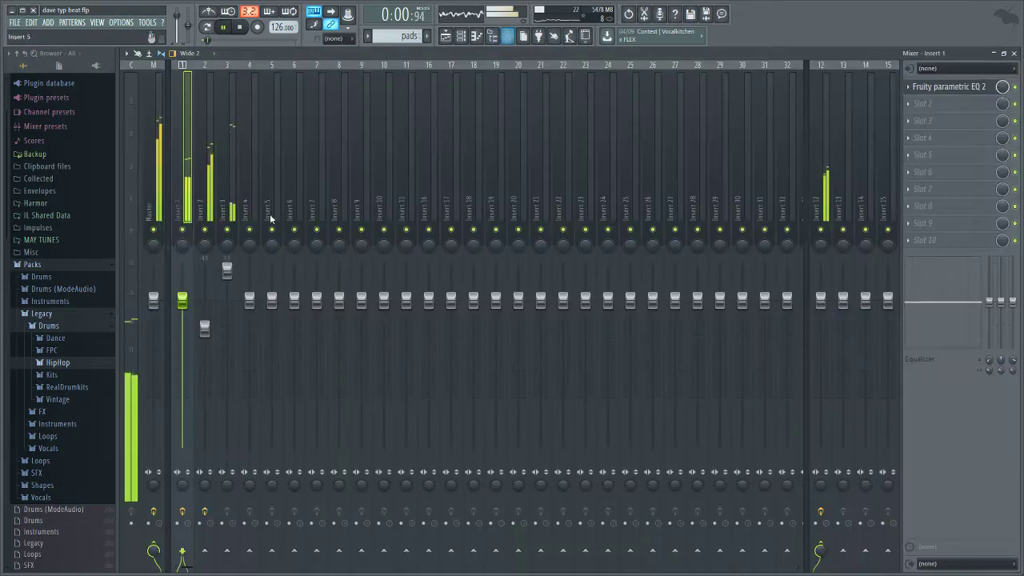
left_click_drag(228, 274, 227, 412)
left_click_drag(204, 329, 204, 337)
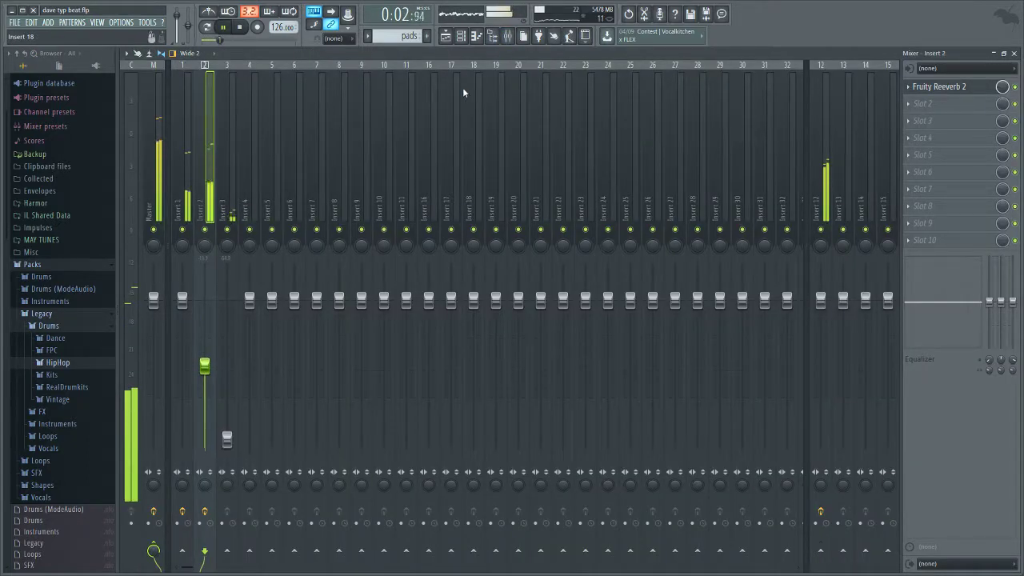
Step: Delete the two Pattern 1 clips in bars 5 to 8 from Track 5 of the playlist
left_click(449, 40)
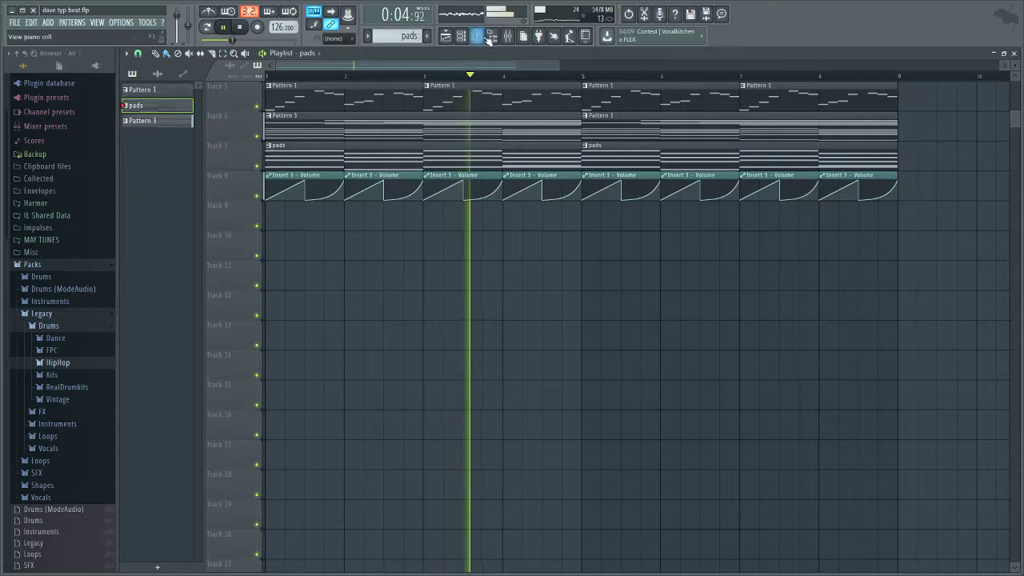
left_click(507, 36)
left_click(507, 36)
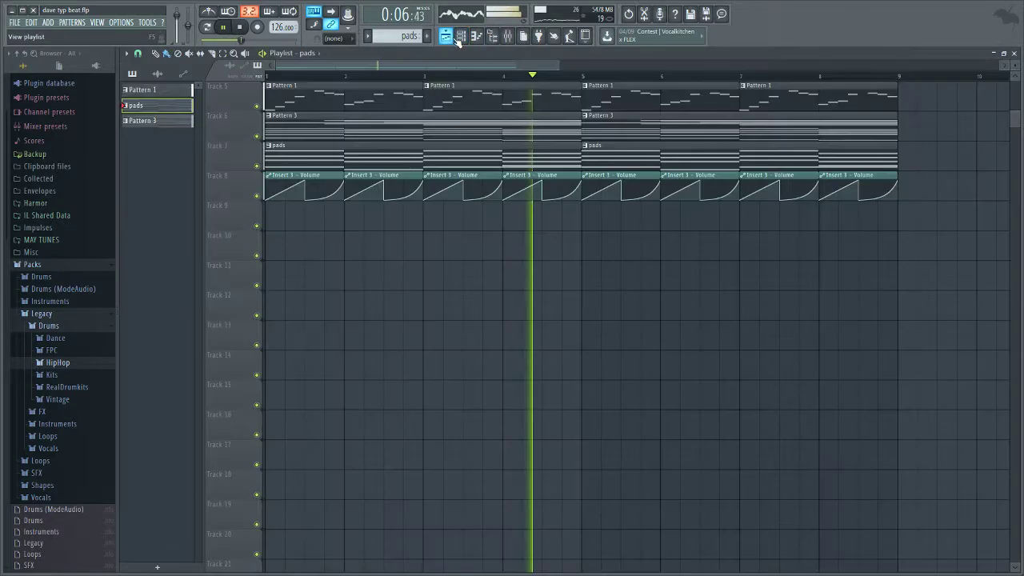
right_click(639, 96)
right_click(839, 98)
scroll(800, 85, "down", 1)
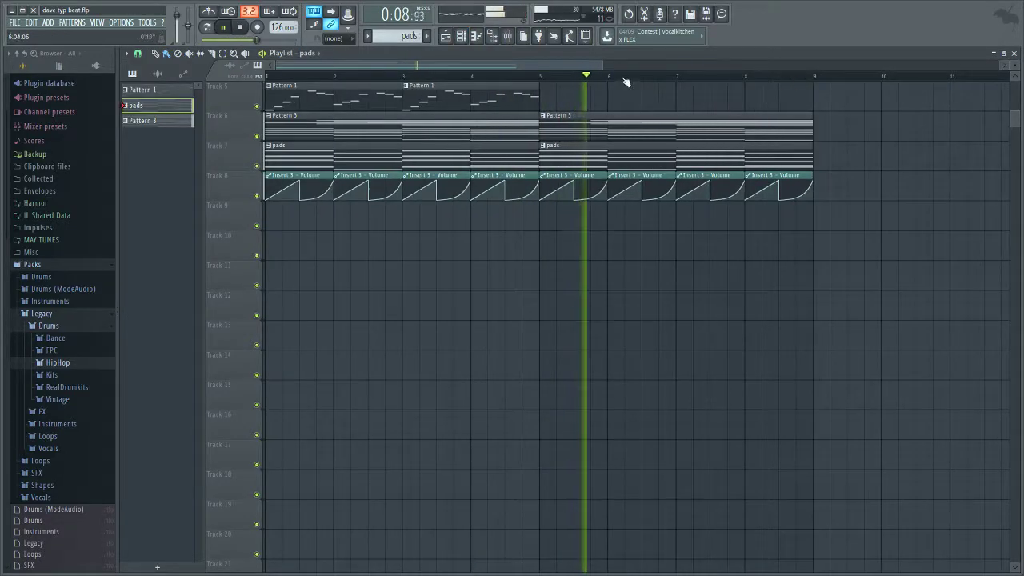
Step: Open the Omnisphere melody of Pattern 1 in the piano roll
left_click(449, 36)
left_click(459, 37)
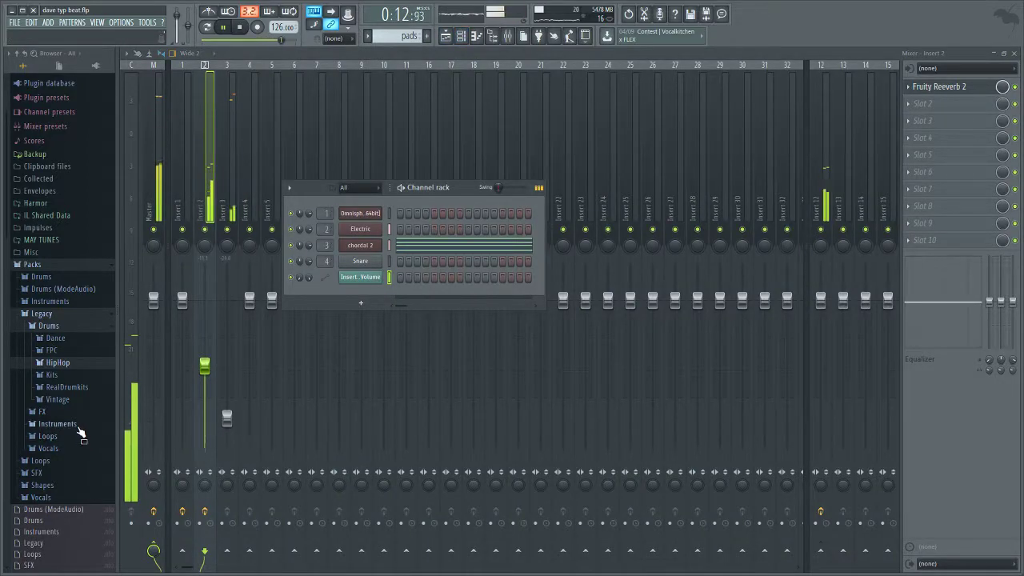
left_click(453, 42)
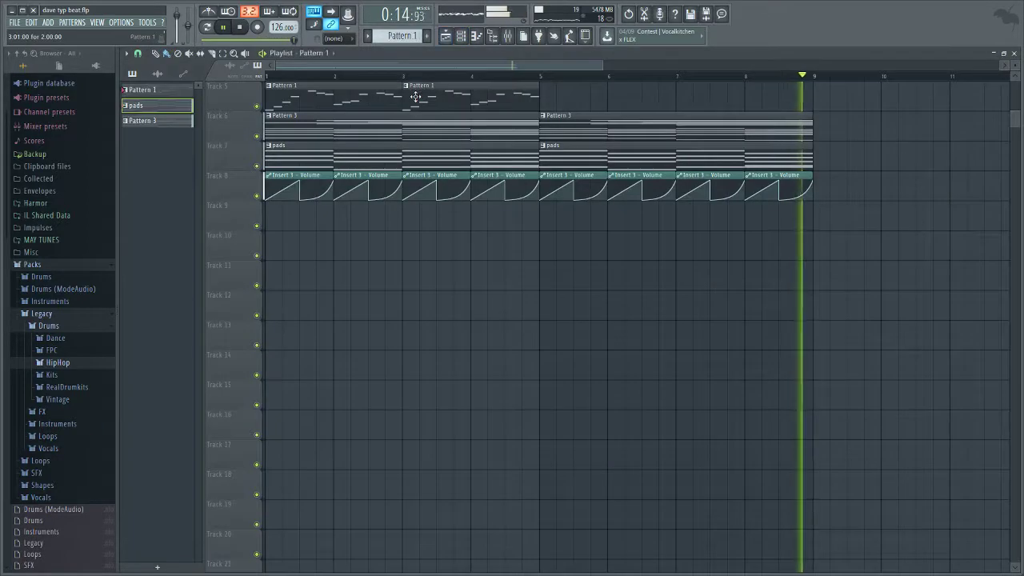
double_click(417, 100)
scroll(418, 101, "up", 3)
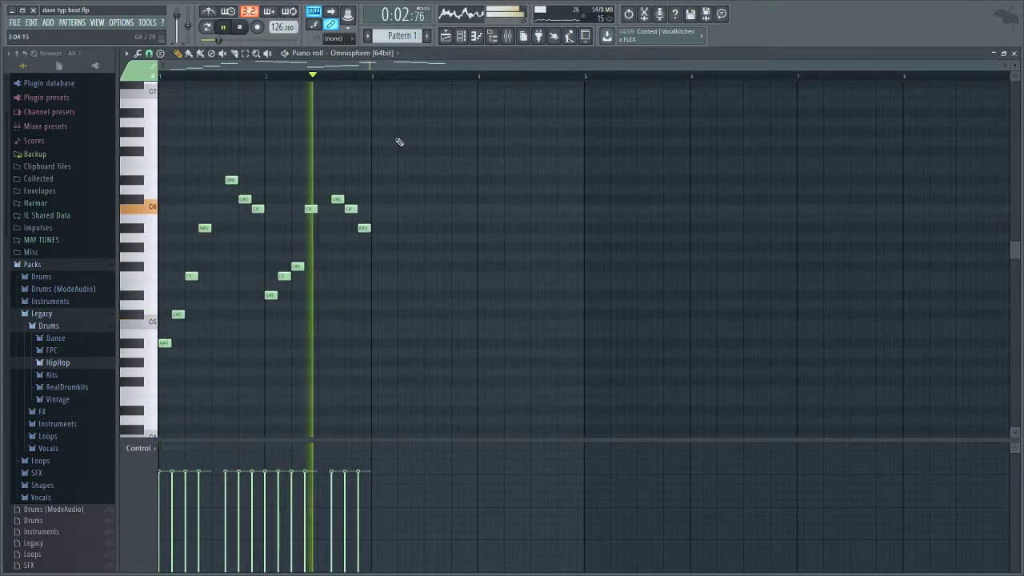
Step: Disable Fruity parametric EQ 2 on mixer Insert 1, then show the channel rack over the playlist
left_click(507, 36)
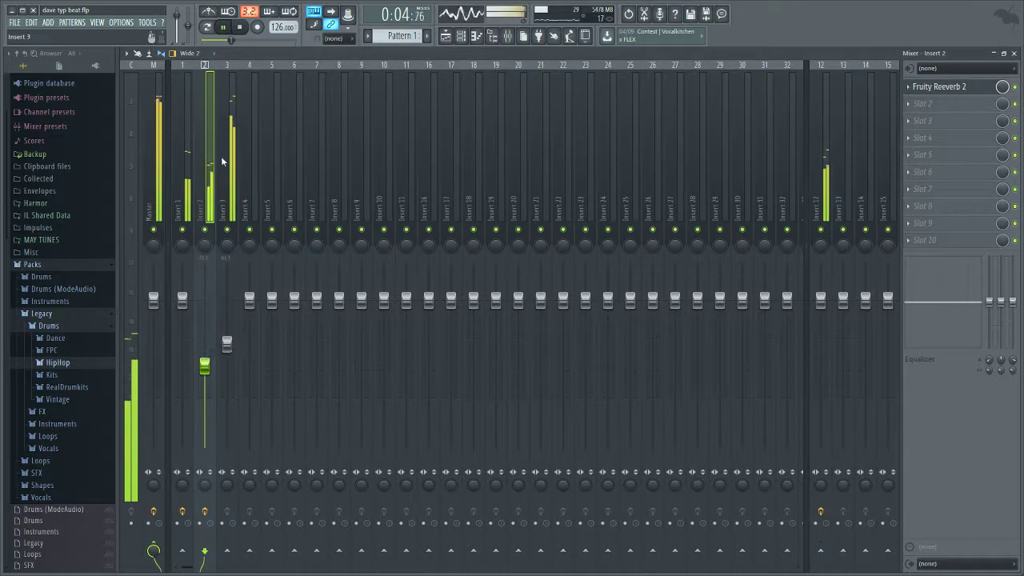
left_click(183, 160)
left_click(1014, 87)
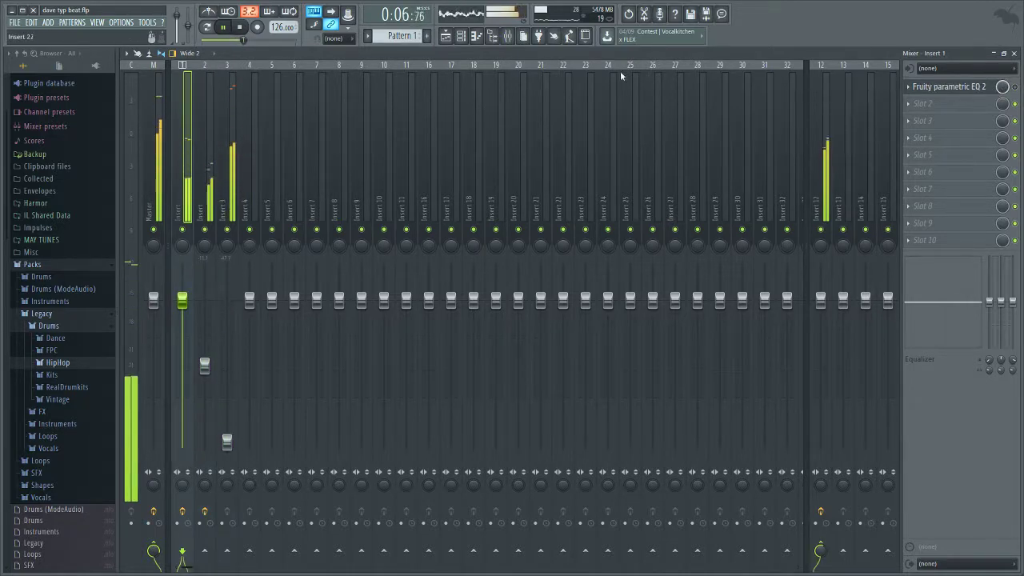
left_click(445, 36)
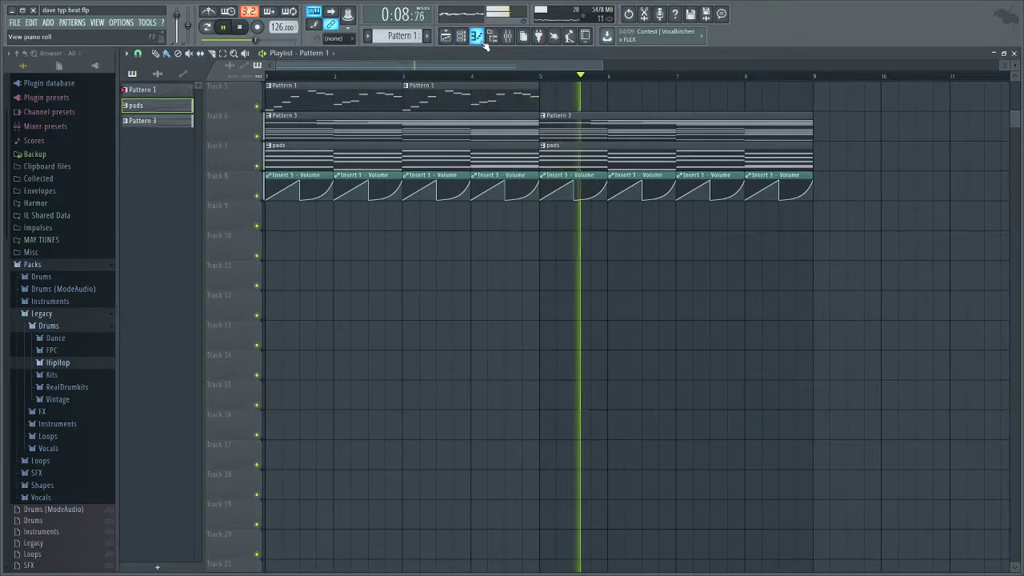
left_click(479, 38)
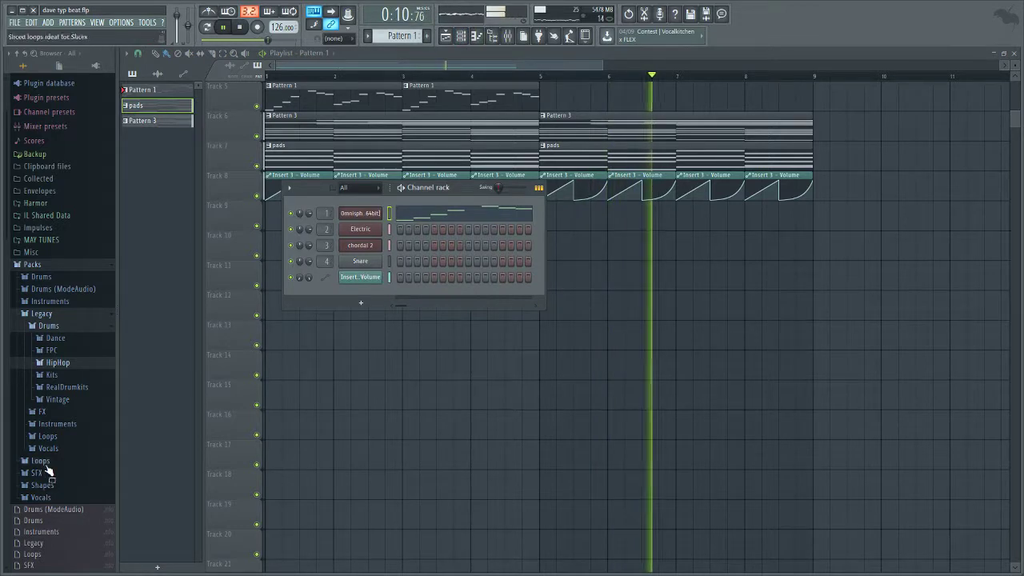
Step: Stop playback and replace the Snare channel's sample with GM Tamb from the Percussion folder of the Drums pack
left_click(68, 327)
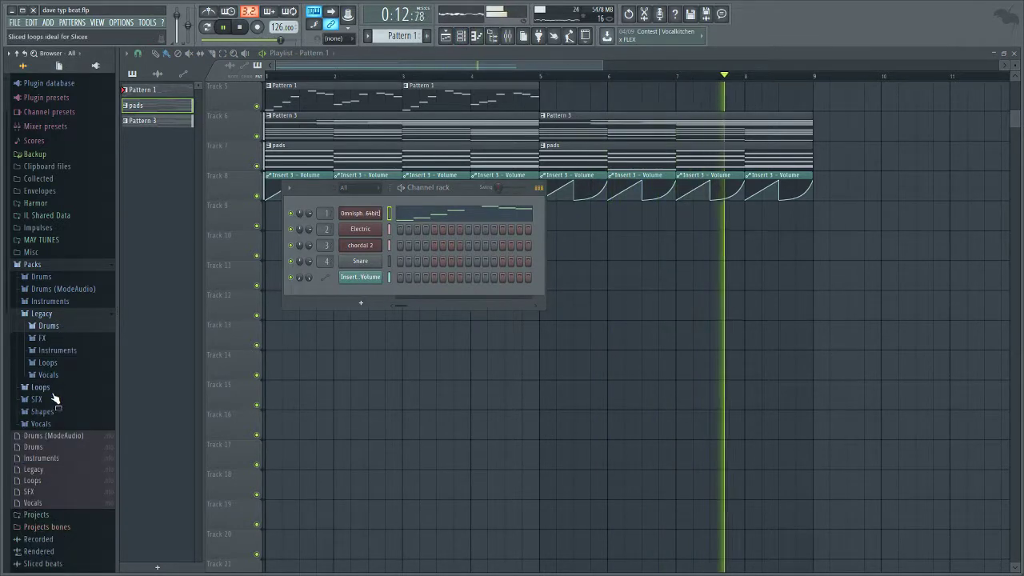
key("space")
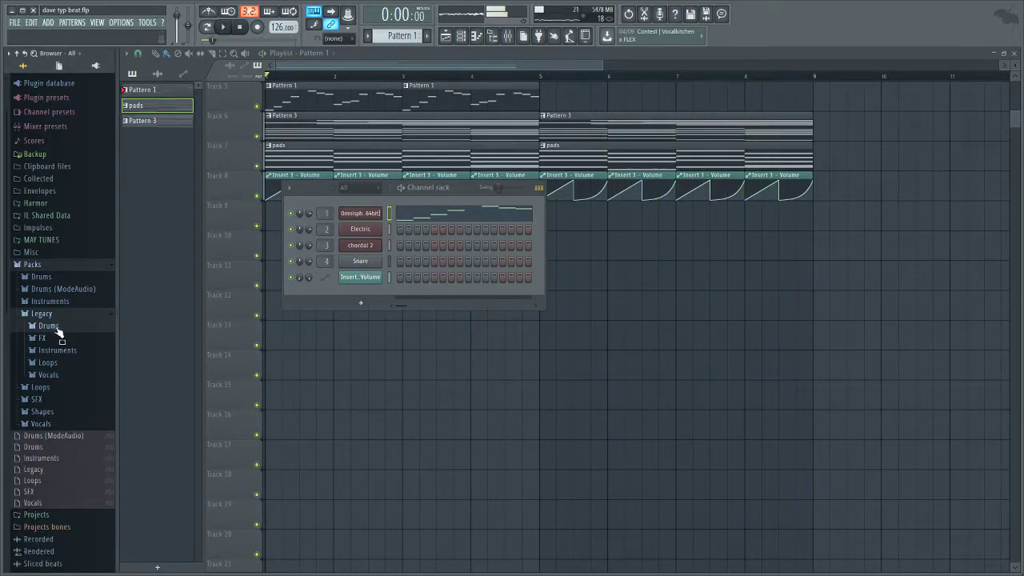
left_click(48, 278)
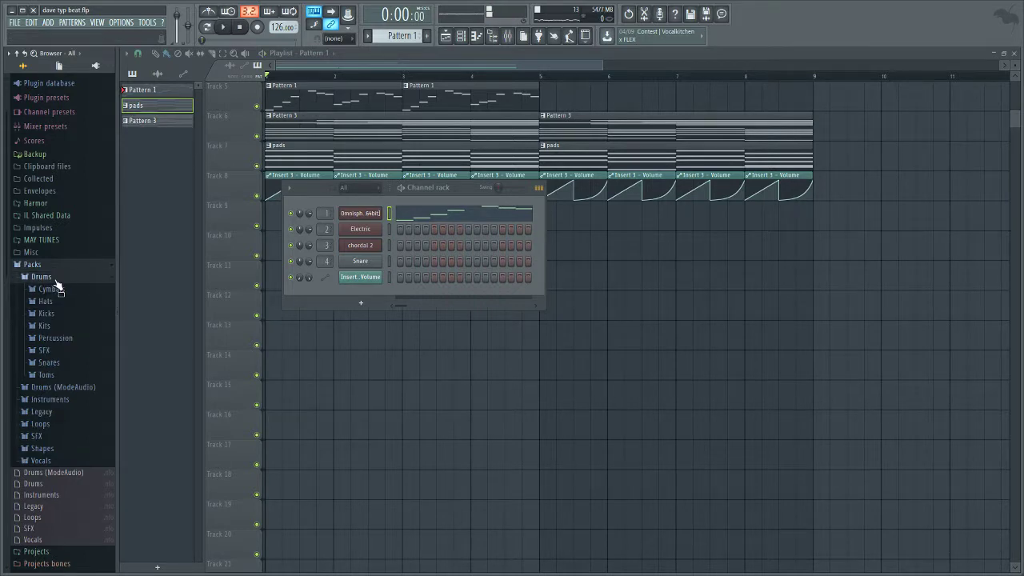
left_click(61, 339)
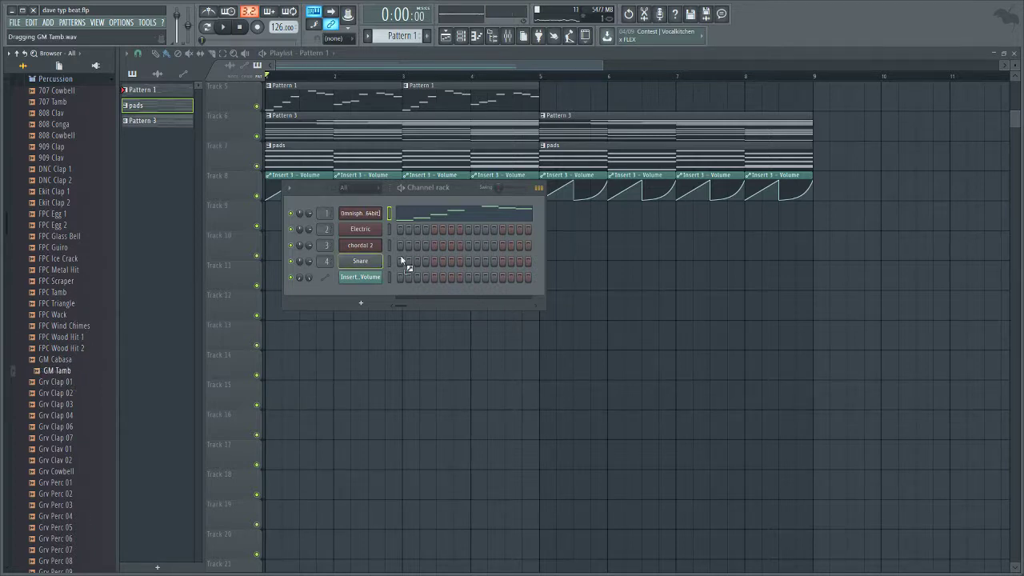
Step: Add the Grv Clav 02 percussion sample as a new channel in the channel rack
scroll(80, 240, "down", 8)
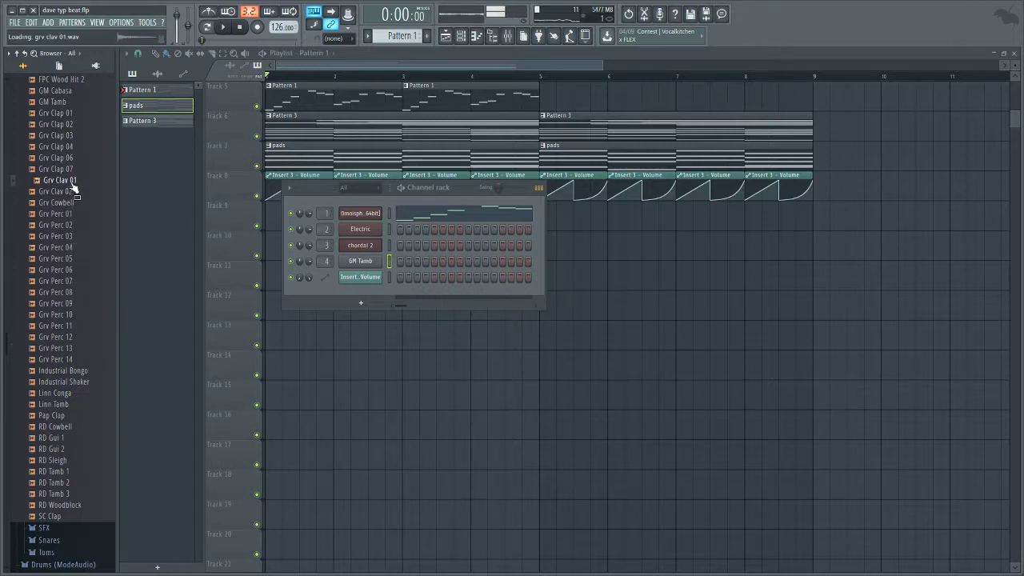
scroll(72, 239, "up", 4)
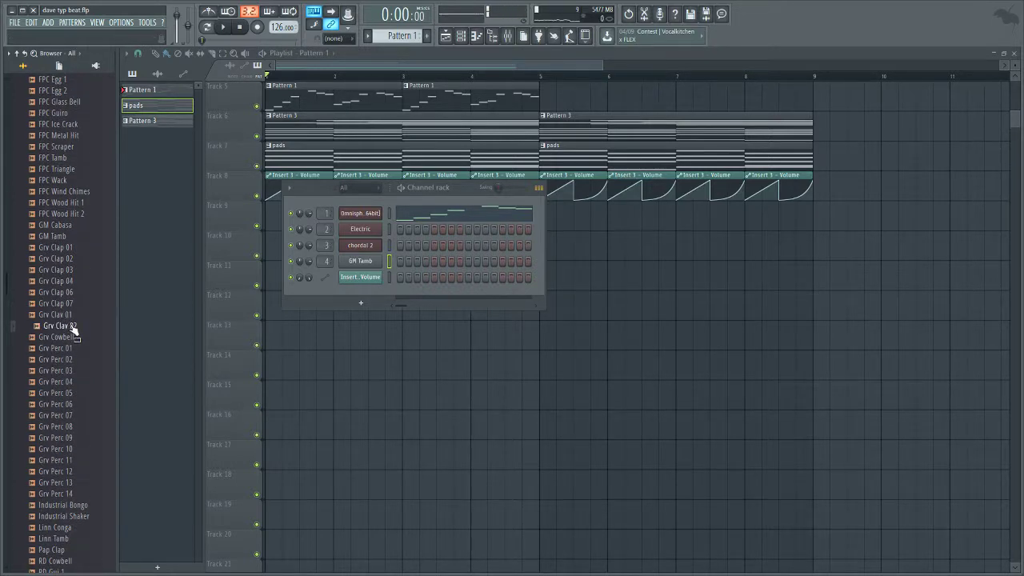
left_click_drag(351, 291, 355, 291)
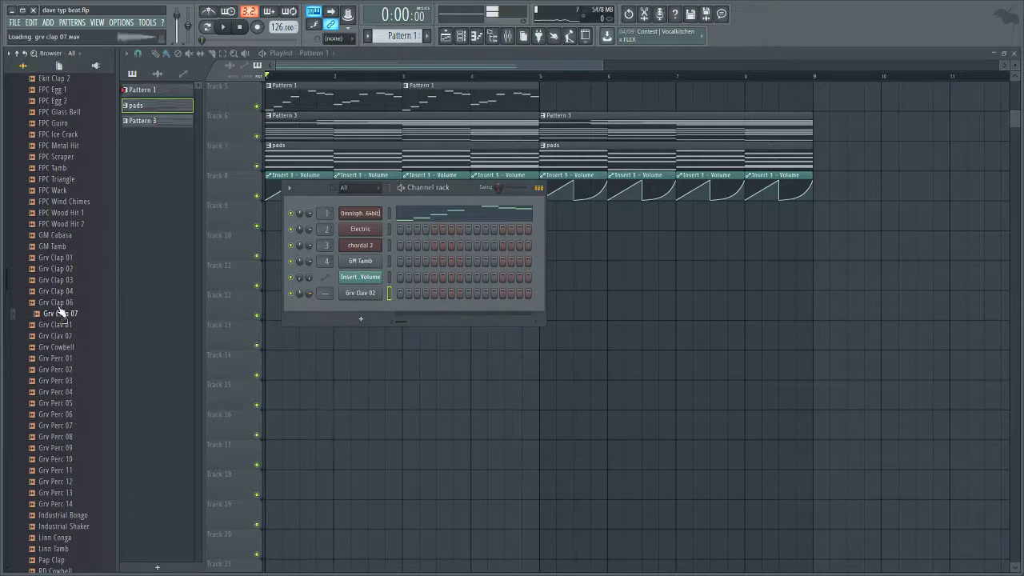
Step: Audition more samples in the Percussion folder, then the toms in the Toms folder of the Drums pack
scroll(61, 299, "up", 8)
left_click(64, 226)
left_click(64, 227)
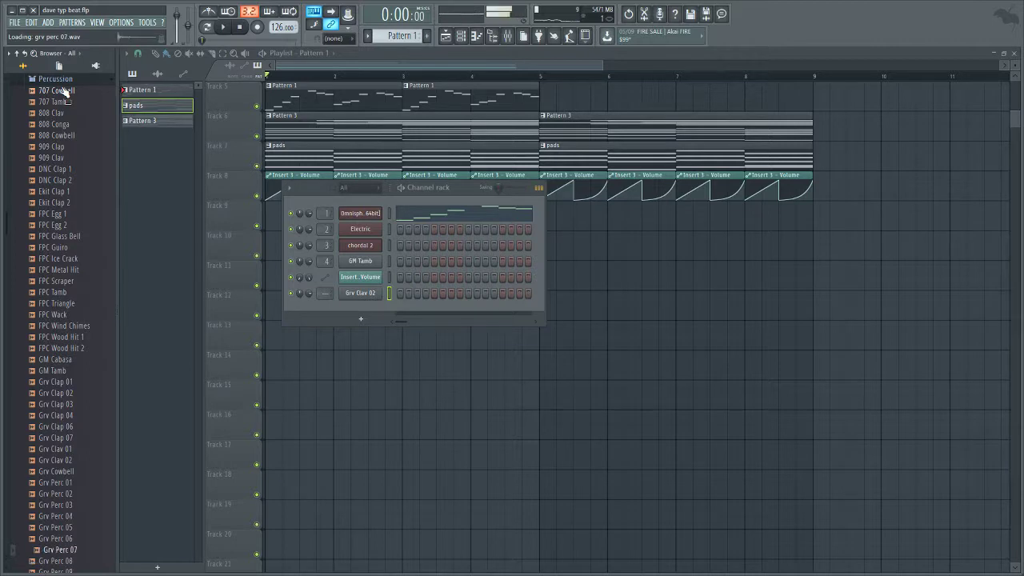
left_click(51, 80)
scroll(62, 96, "up", 3)
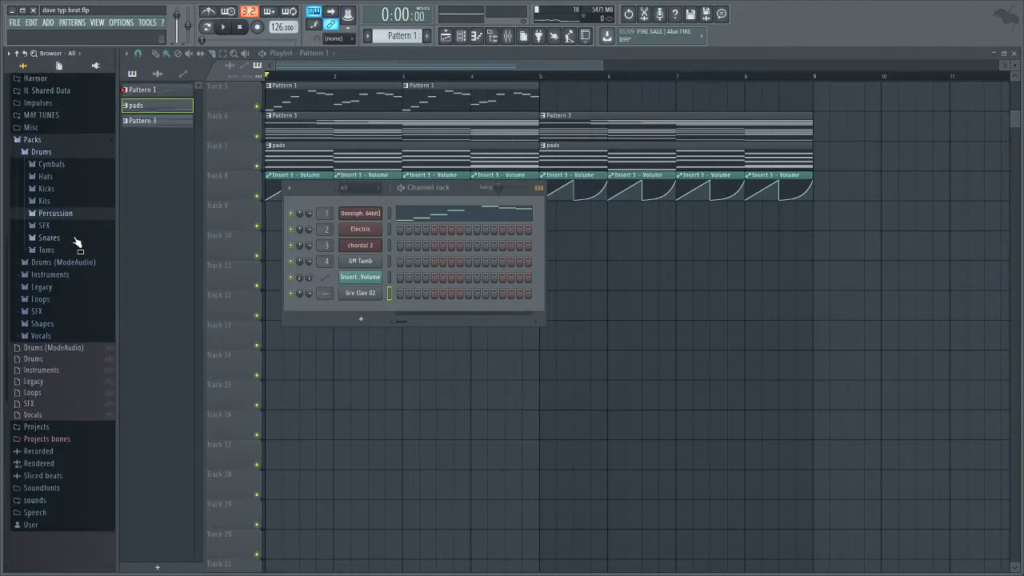
left_click(72, 251)
left_click(71, 251)
left_click(74, 273)
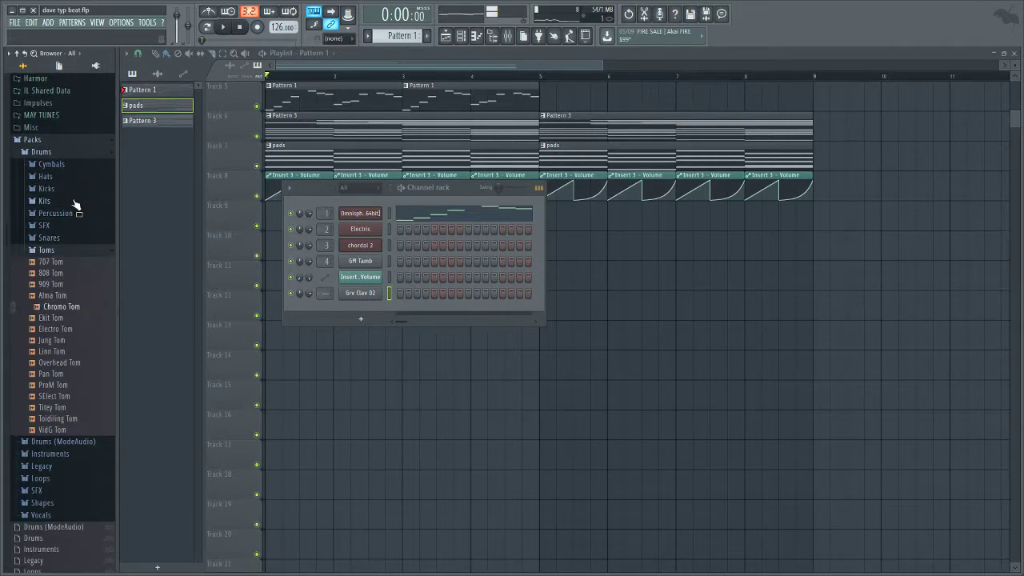
Step: Add FPC Rim from the Snares folder as a new channel and audition further rim and snare samples
left_click(63, 239)
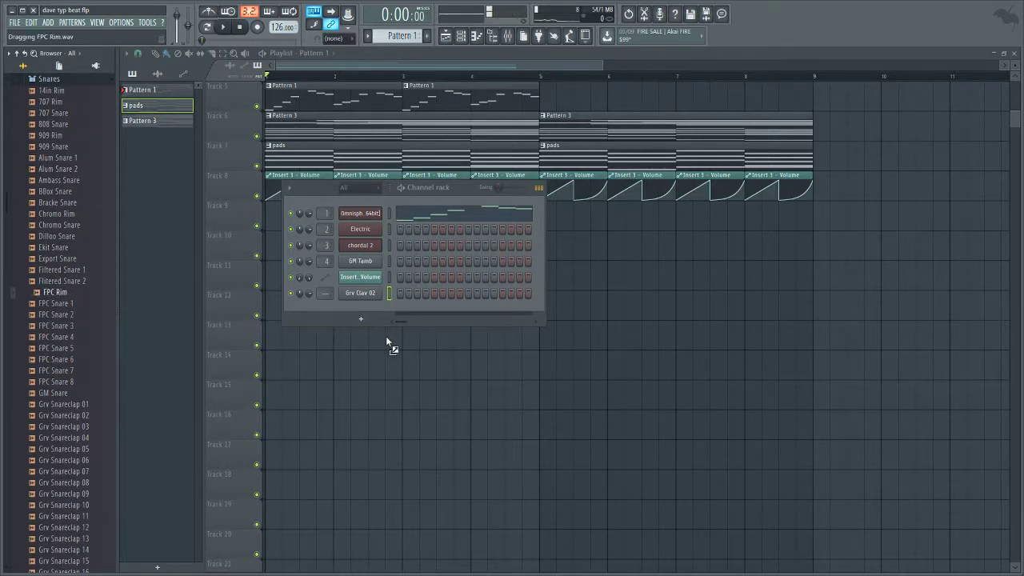
left_click_drag(374, 307, 373, 310)
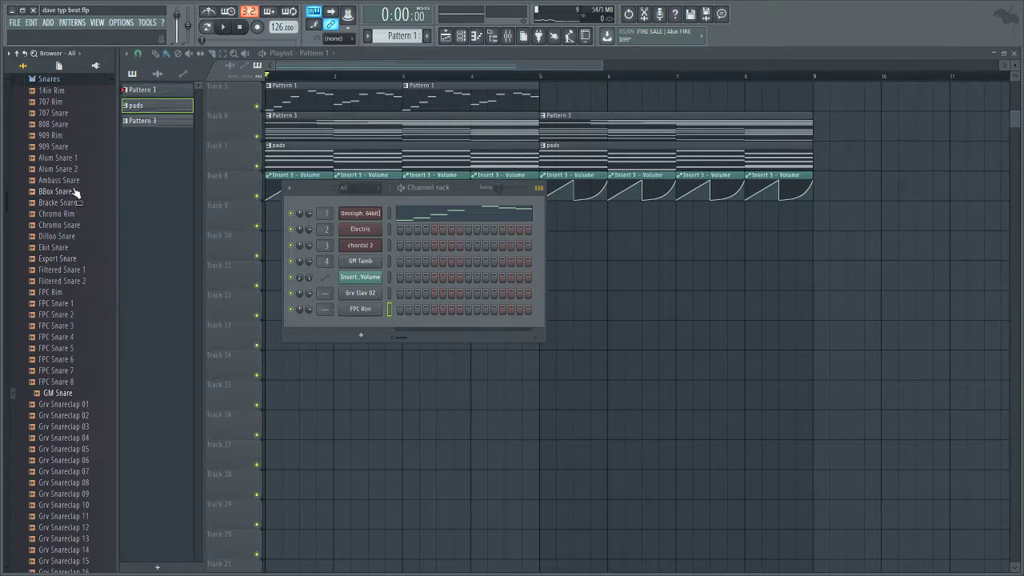
scroll(70, 115, "down", 15)
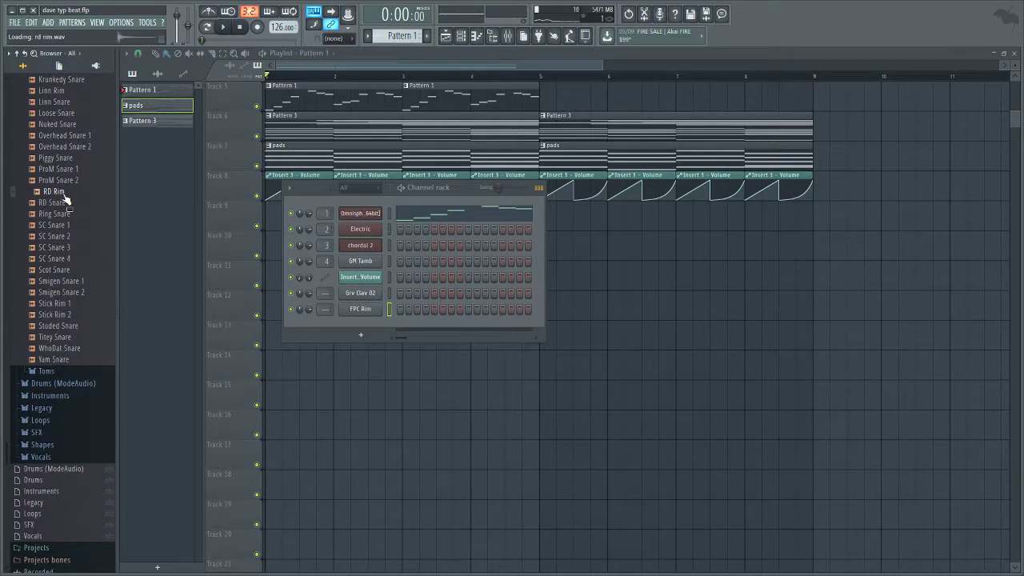
Step: Increase the fade-out of the FPC Rim sample in its channel settings and audition it on the waveform
left_click(361, 310)
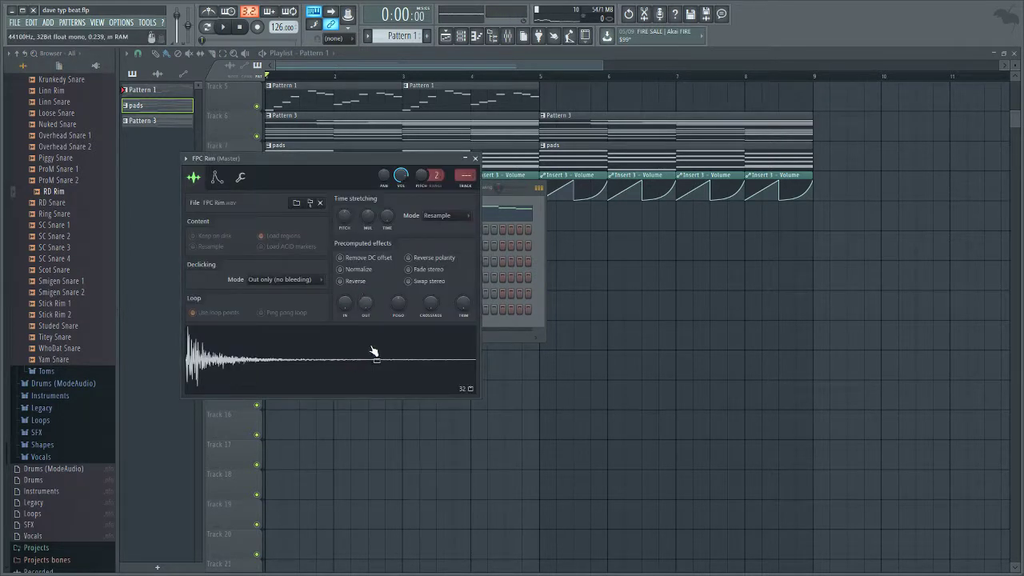
left_click(373, 351)
left_click(369, 310)
left_click(371, 312)
left_click_drag(366, 304, 365, 270)
left_click(361, 375)
left_click(477, 159)
Step: Start playback and create a new pattern named rim
key("space")
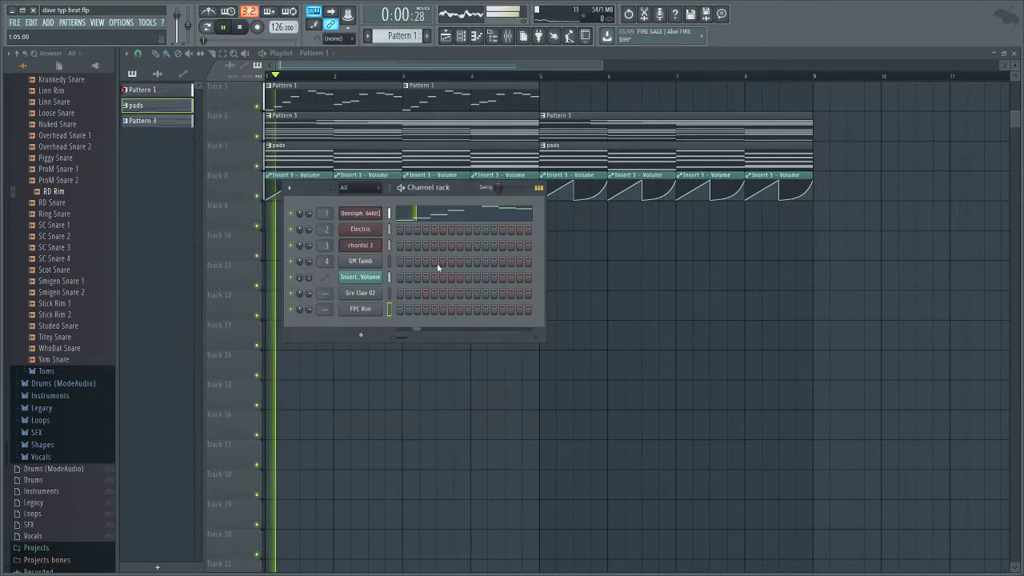
left_click_drag(434, 309, 451, 311)
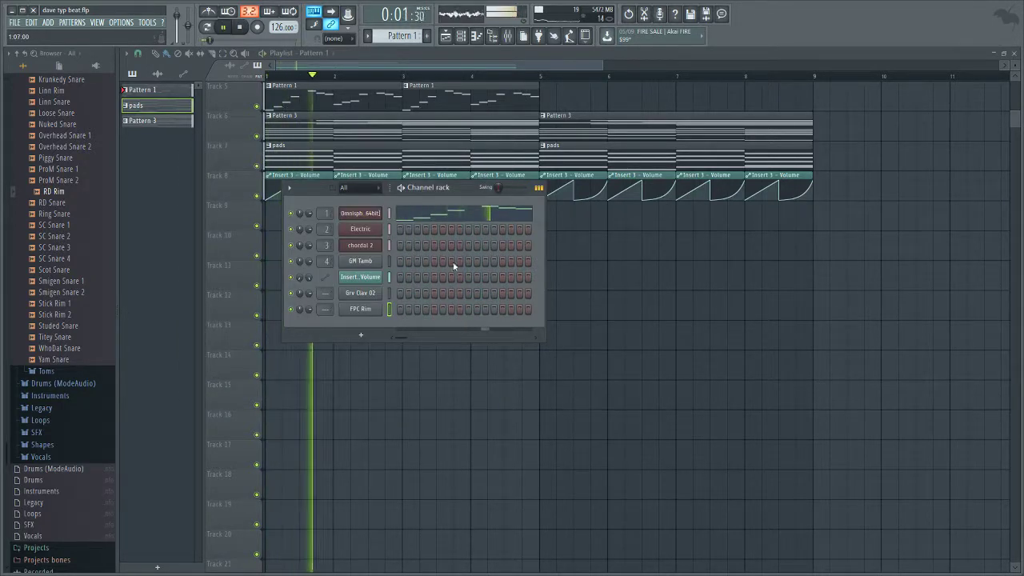
key("F4")
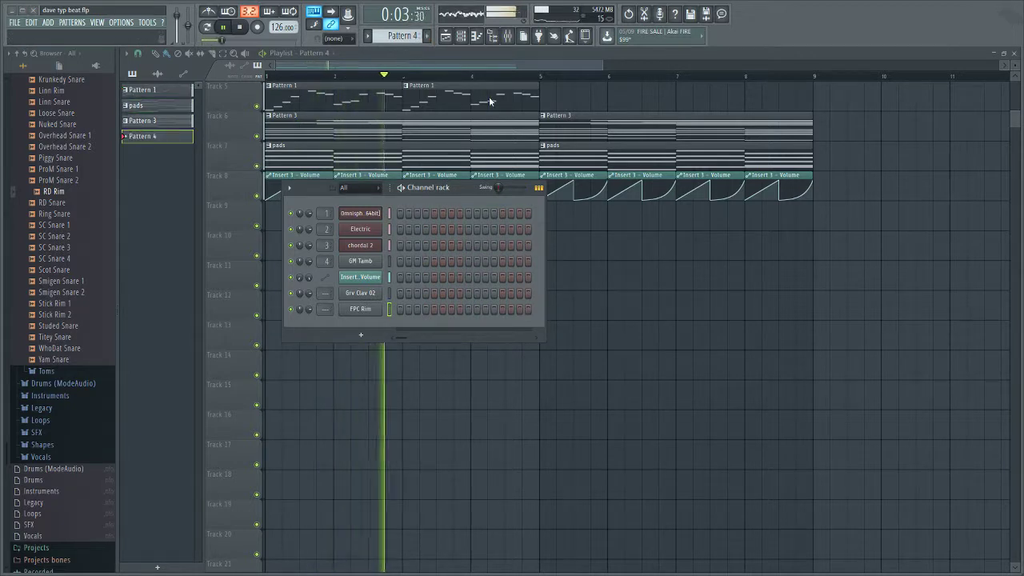
type("rim")
key("Return")
Step: Place rim clips on Track 9 at bars 5 and 7, and select bars 5 to 8 as the playback loop
left_click(654, 248)
right_click(654, 247)
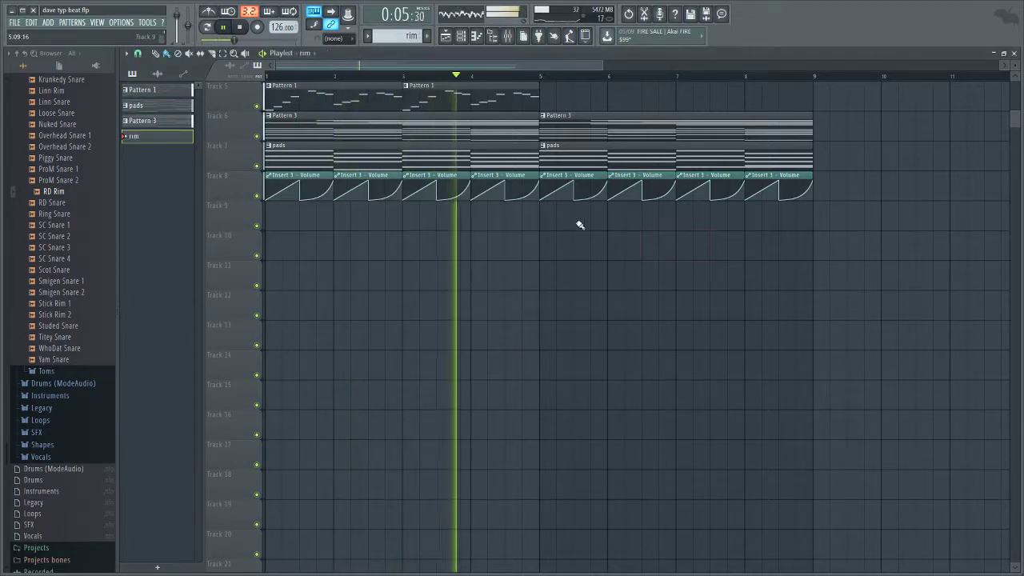
left_click(544, 216)
left_click_drag(815, 78, 540, 76)
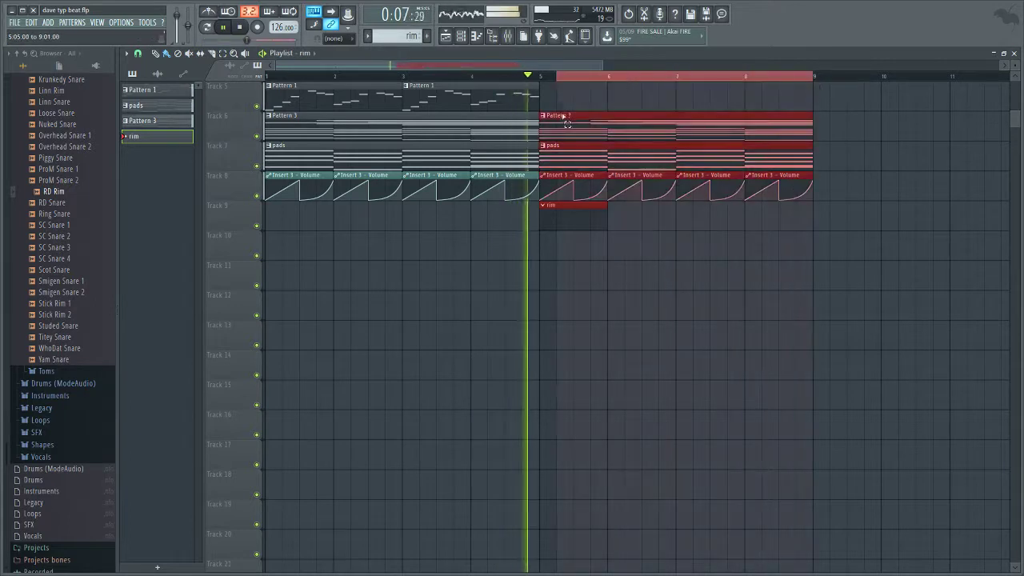
left_click(679, 217)
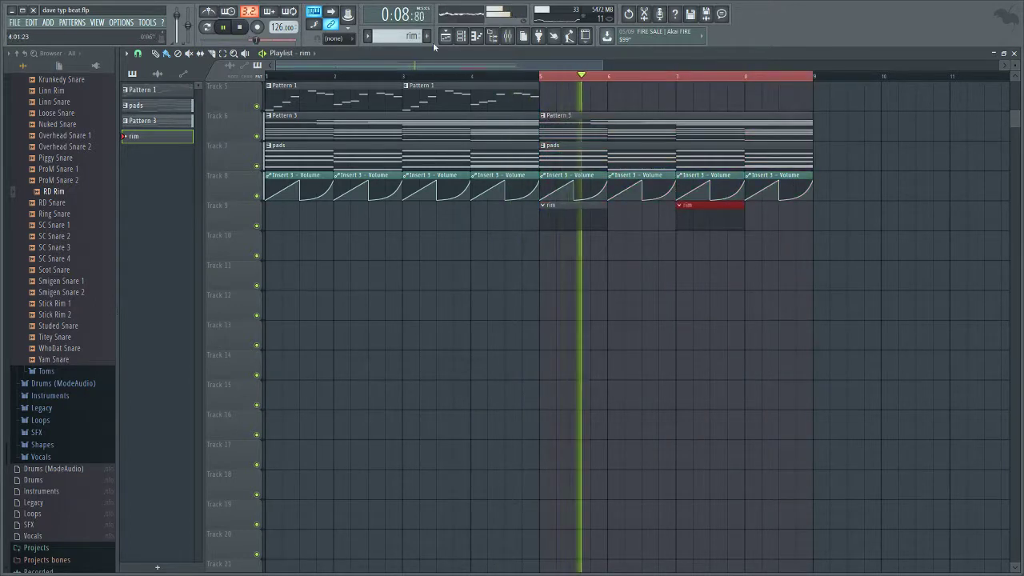
Step: Widen the channel rack and program FPC Rim hits on steps 5 to 7 and 29 to 31 of the rim pattern
left_click(476, 35)
left_click(451, 308)
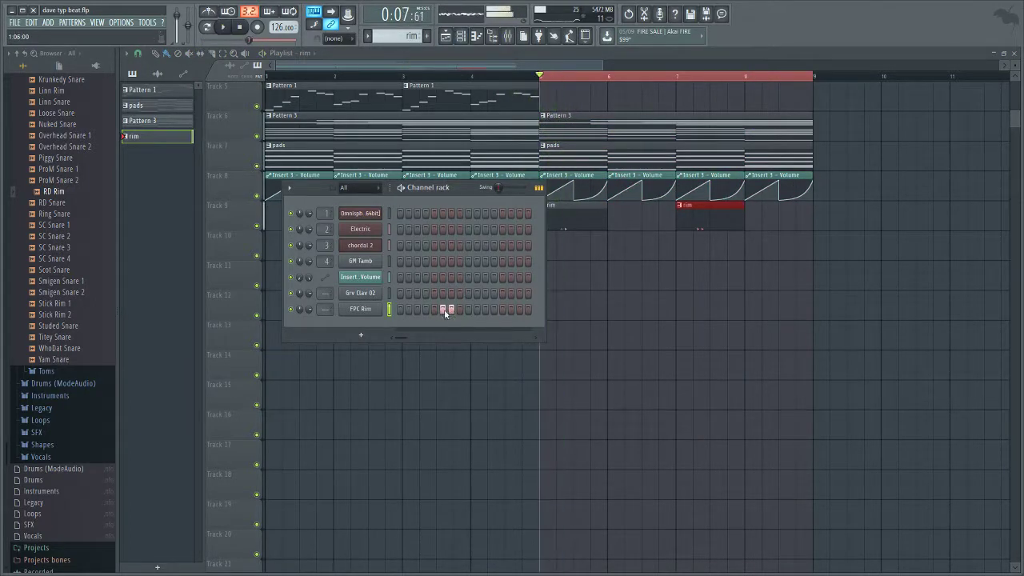
left_click(442, 308)
left_click(434, 308)
left_click_drag(544, 318, 783, 318)
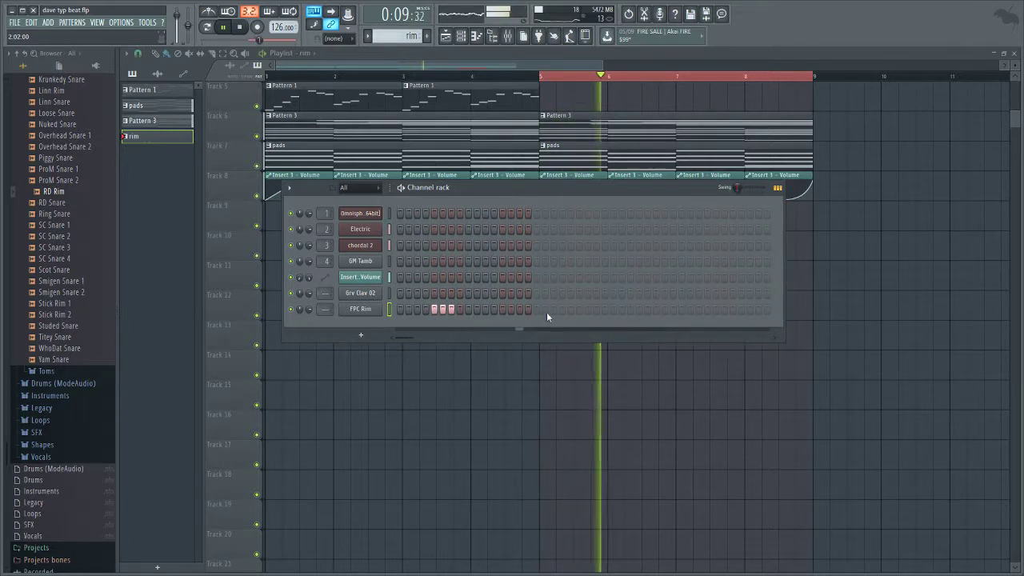
left_click(638, 309)
left_click(647, 309)
left_click(656, 309)
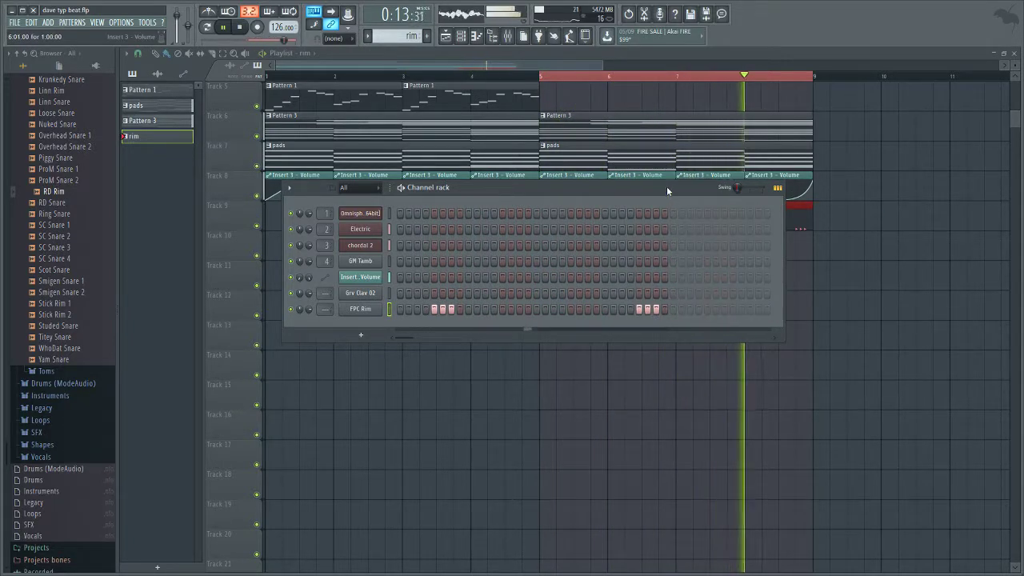
Step: Reset the second curved ramp of the Insert 3 volume automation to a straight line and restart playback
left_click_drag(666, 186, 678, 241)
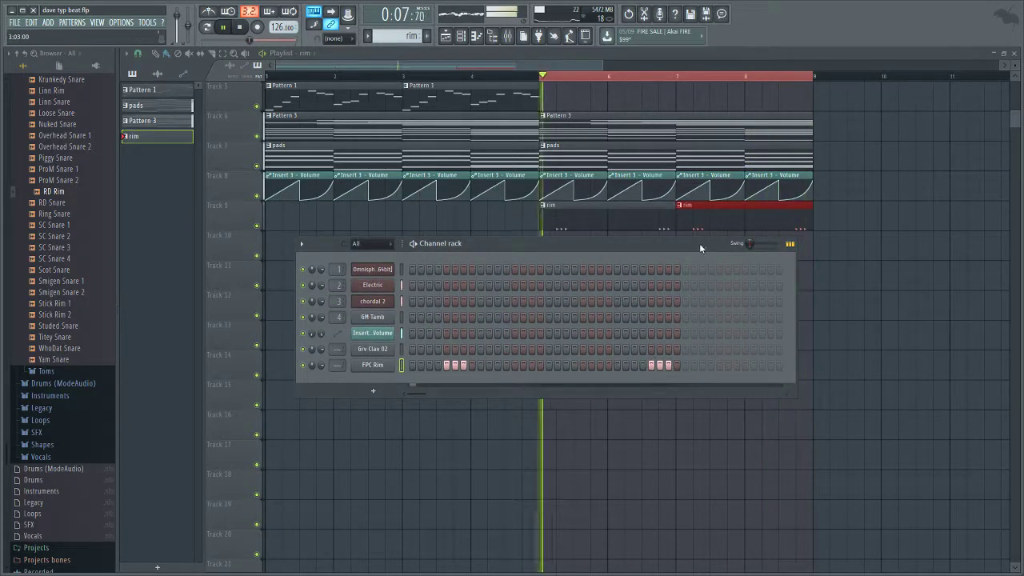
right_click(590, 199)
key("space")
key("space")
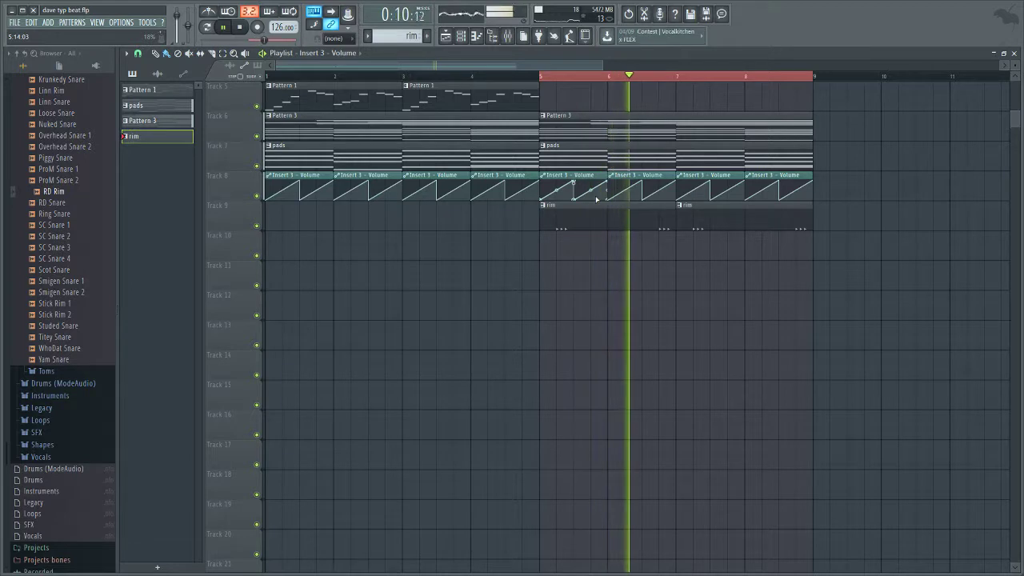
Step: Place Pattern 1 clips on Track 5 at bars 5 and 7, and delete the Pattern 3 clip at bar 5
left_click(543, 100)
key("space")
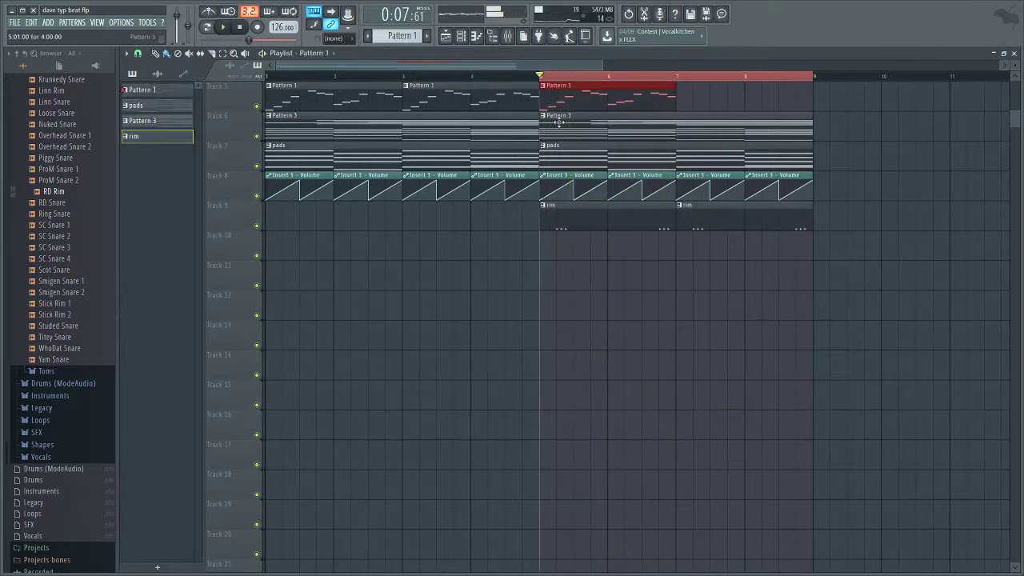
right_click(558, 121)
key("space")
left_click(680, 99)
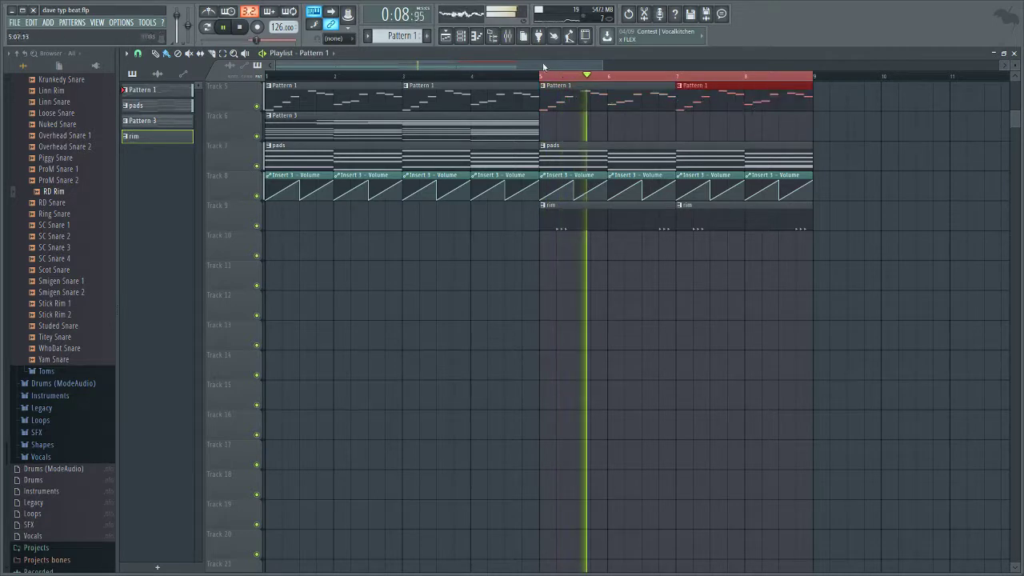
Step: Open the FPC Rim notes of the rim pattern in the piano roll
left_click(461, 37)
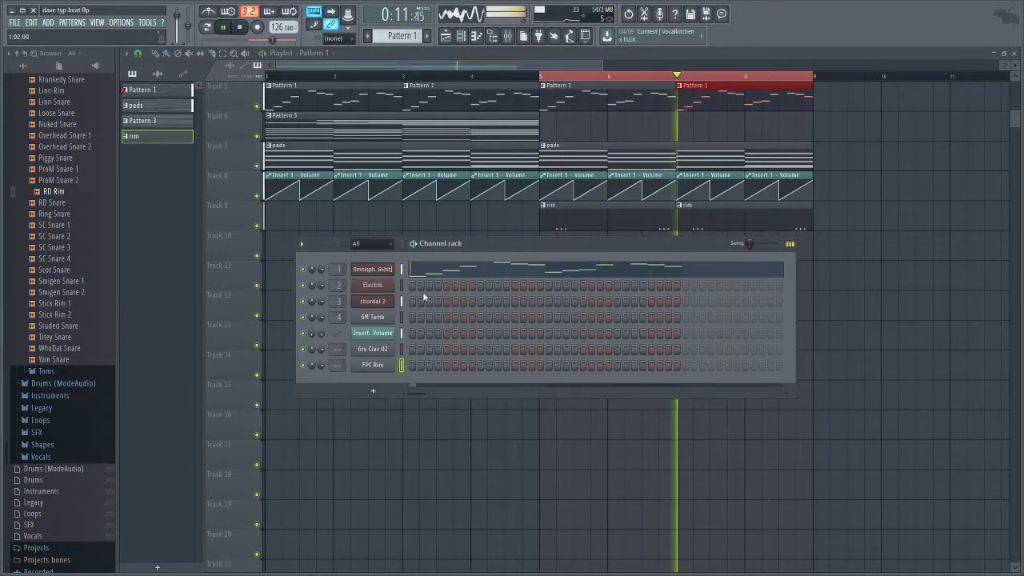
double_click(583, 216)
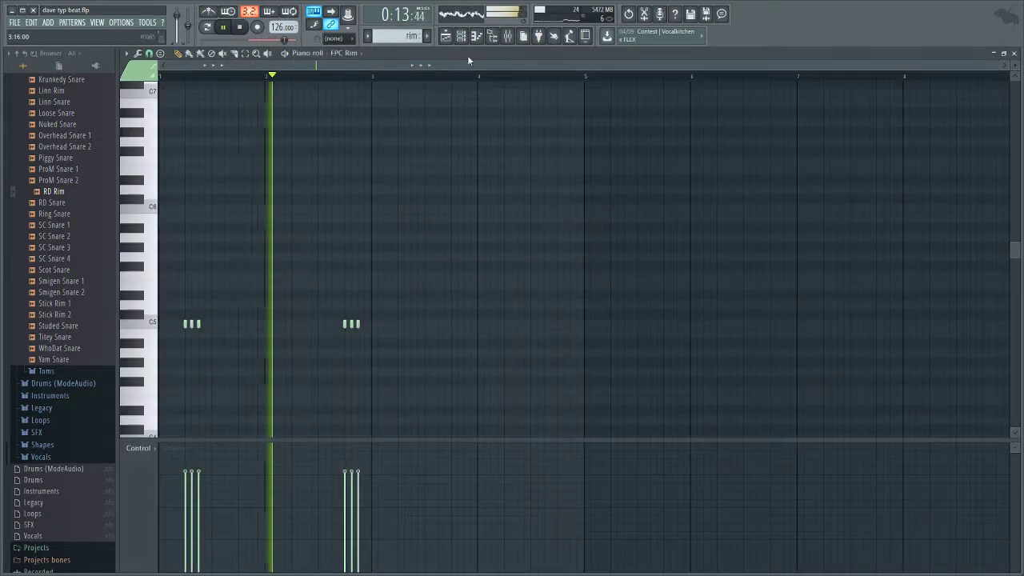
Step: Normalize the FPC Rim sample and raise its time-stretching pitch in the channel settings
key("F6")
left_click(369, 365)
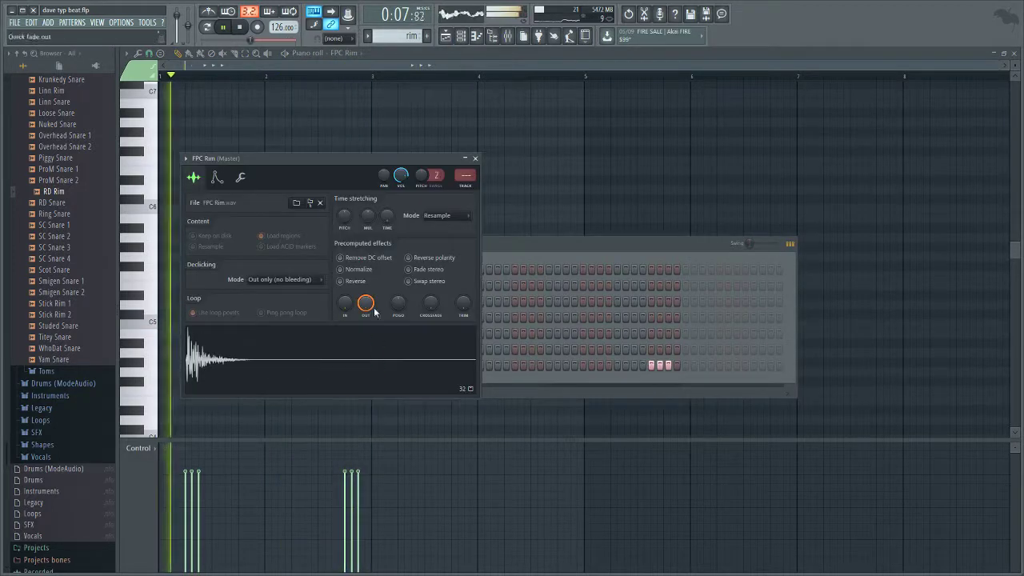
left_click(339, 269)
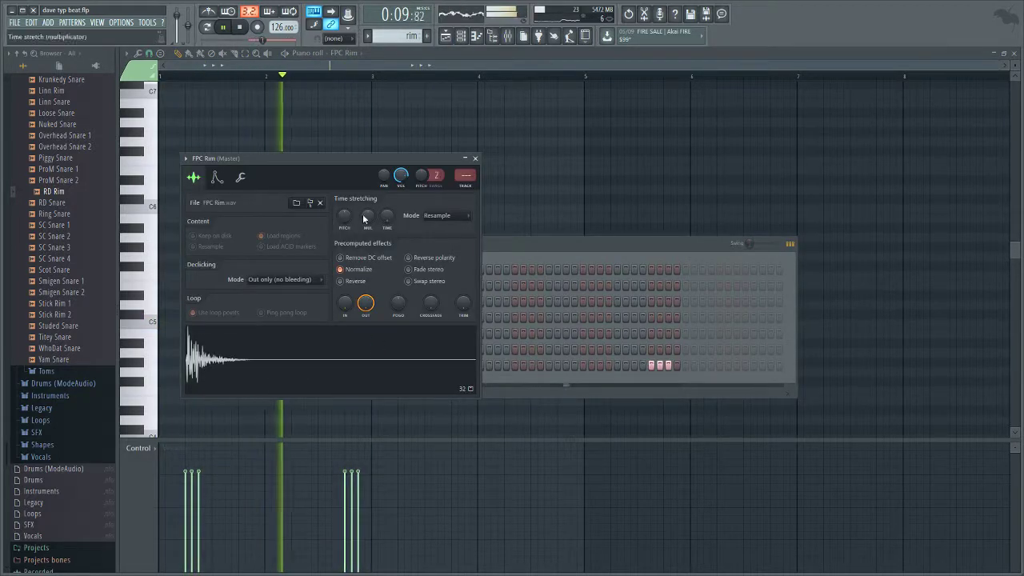
left_click_drag(345, 216, 345, 197)
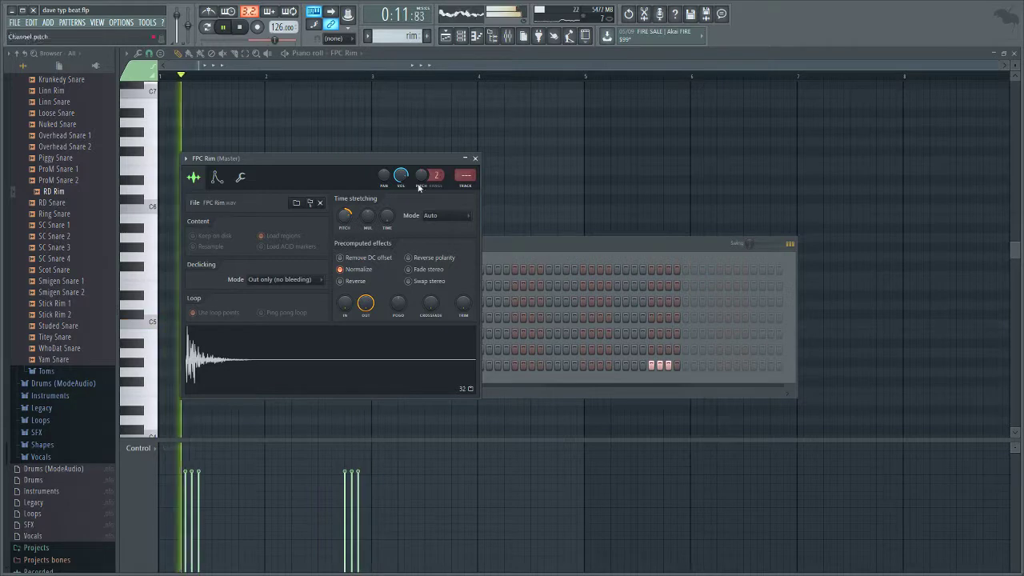
left_click(475, 158)
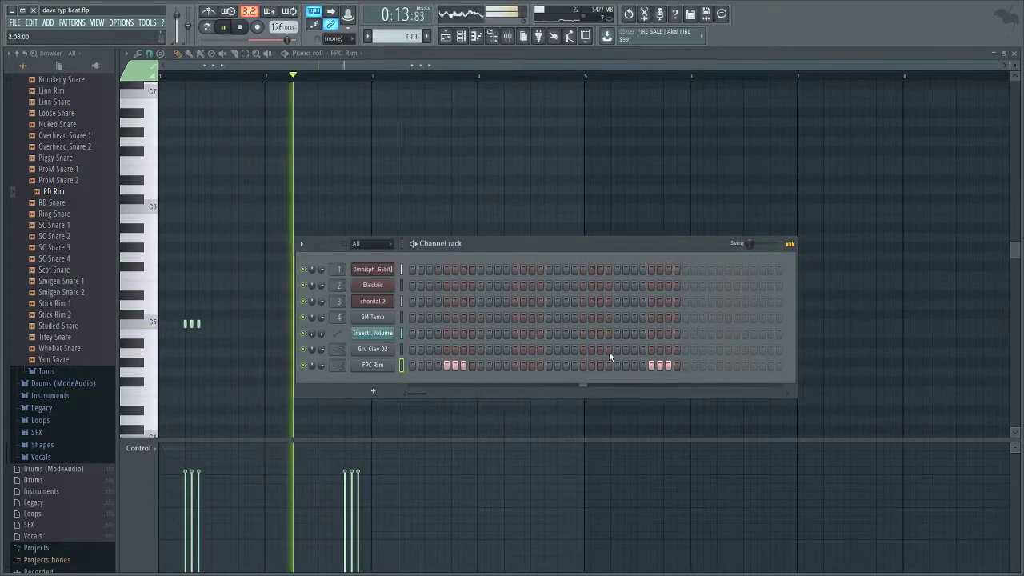
Step: Place Grv Clav 02 hits on steps 9 and 25 and a GM Tamb hit on step 25
left_click(481, 349)
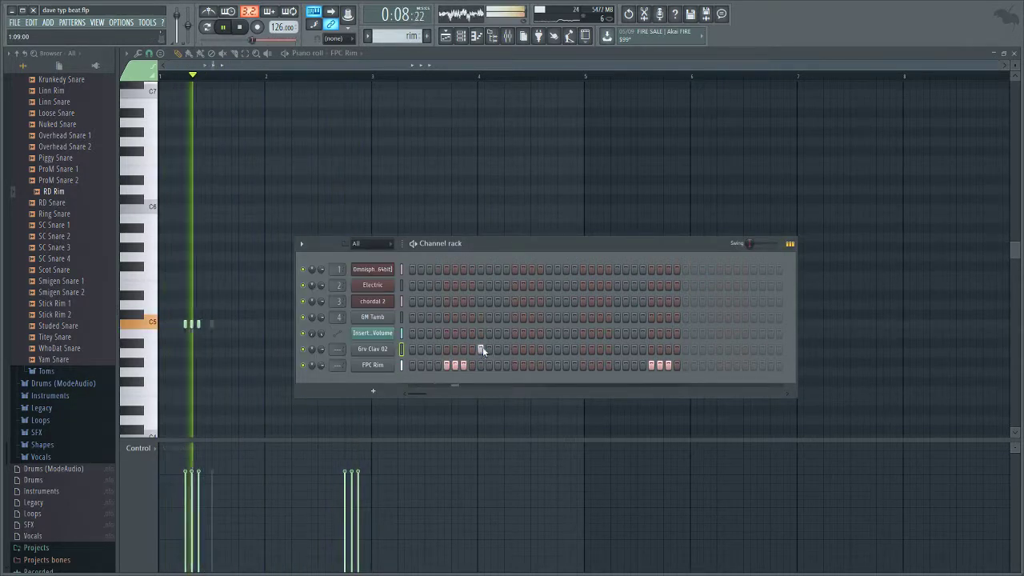
left_click(616, 350)
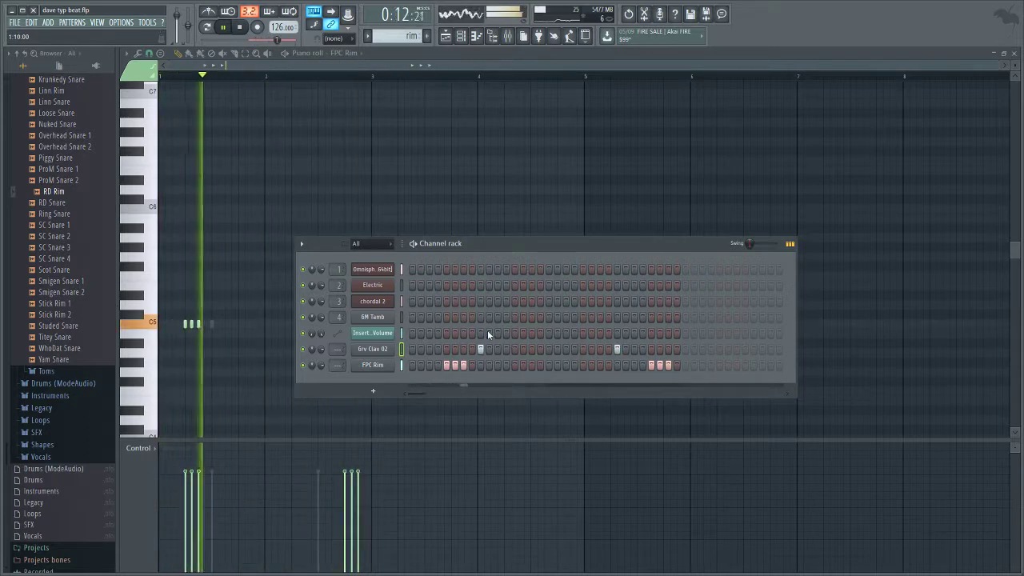
left_click(616, 317)
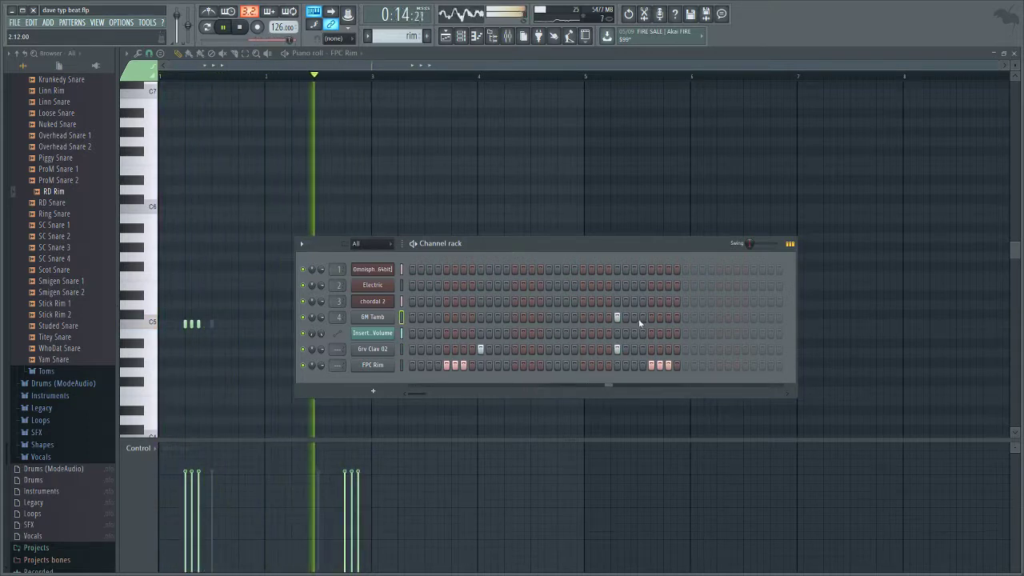
left_click(667, 318)
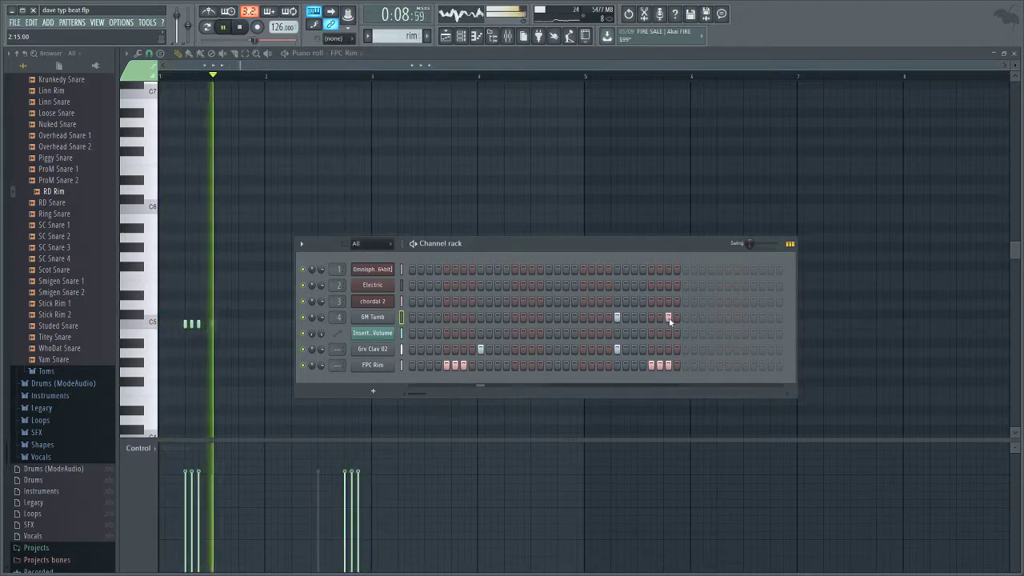
right_click(669, 318)
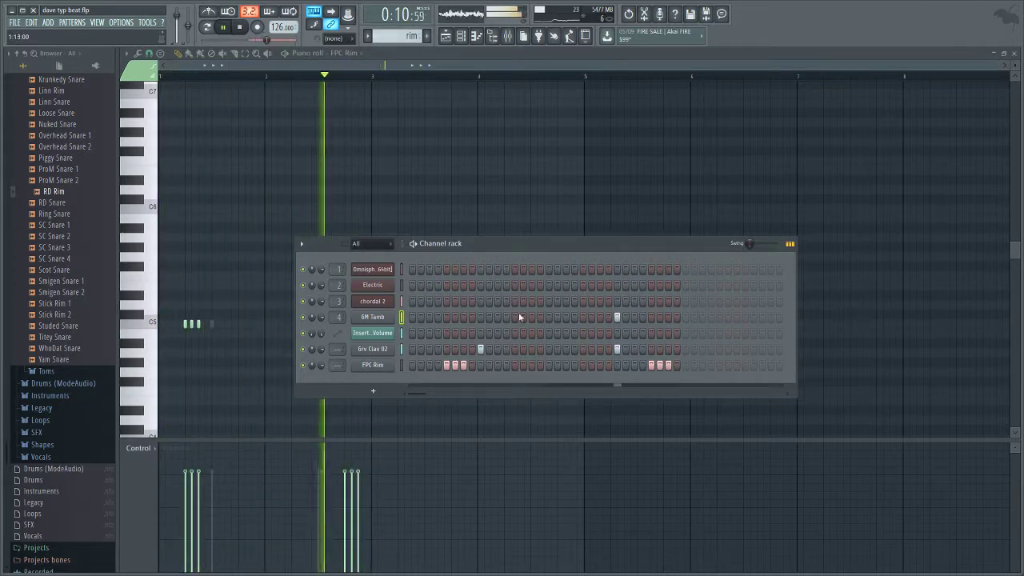
Step: Route the Grv Clav 02 and FPC Rim channels together to mixer tracks starting at Insert 5
left_click(402, 350)
double_click(402, 367)
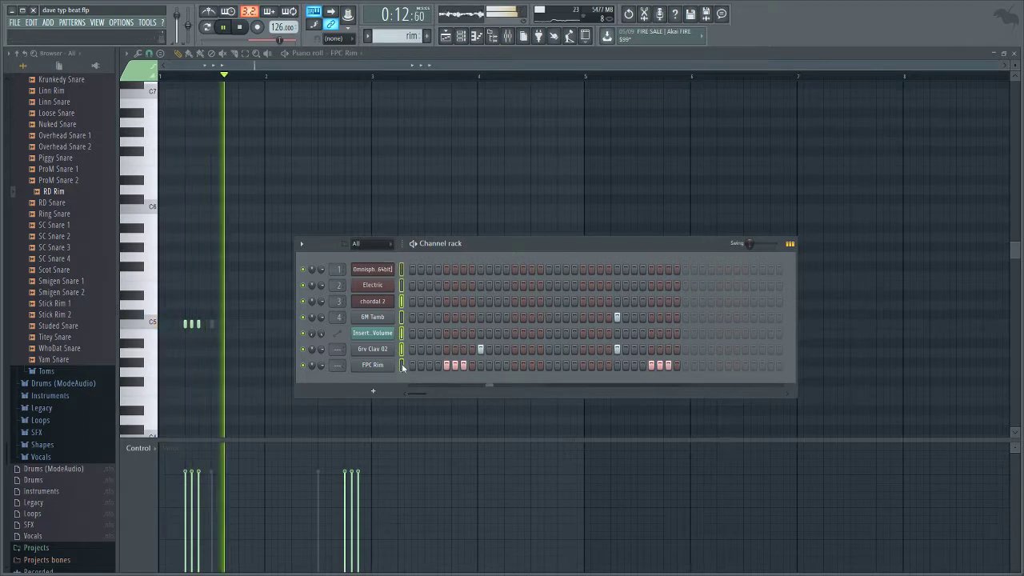
left_click_drag(402, 350, 401, 372)
left_click(510, 38)
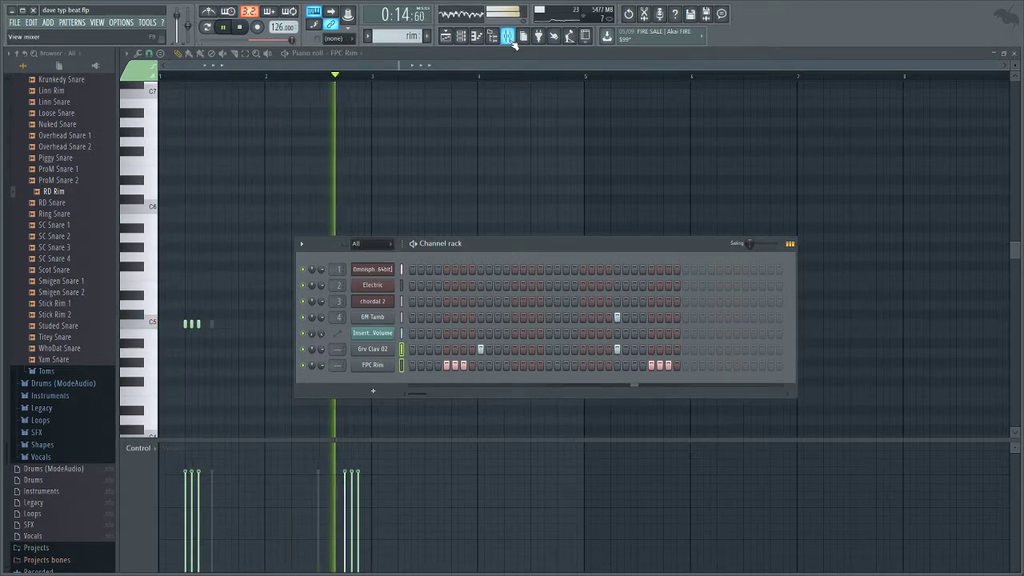
left_click(510, 38)
left_click(270, 196)
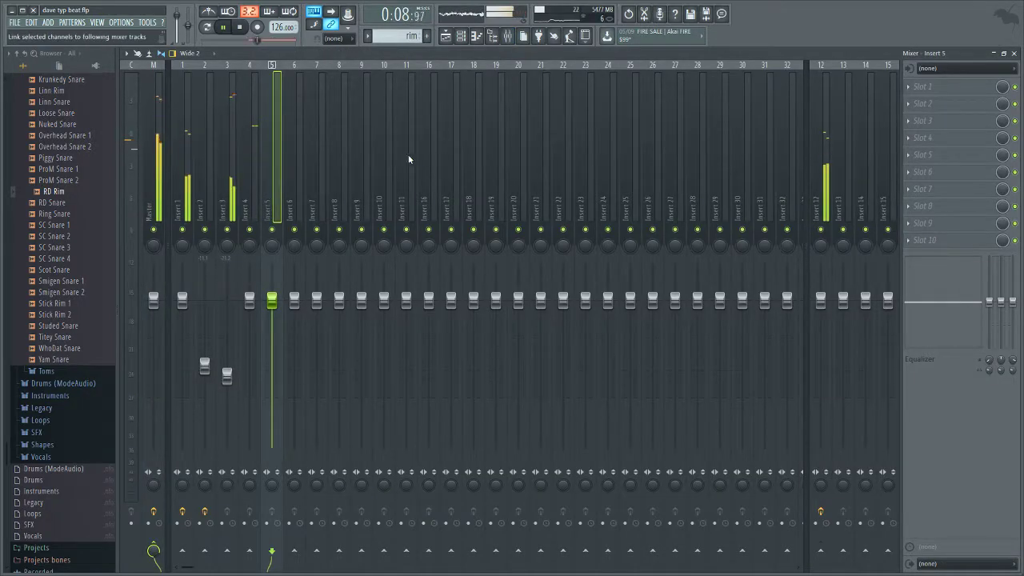
key("ctrl+shift+l")
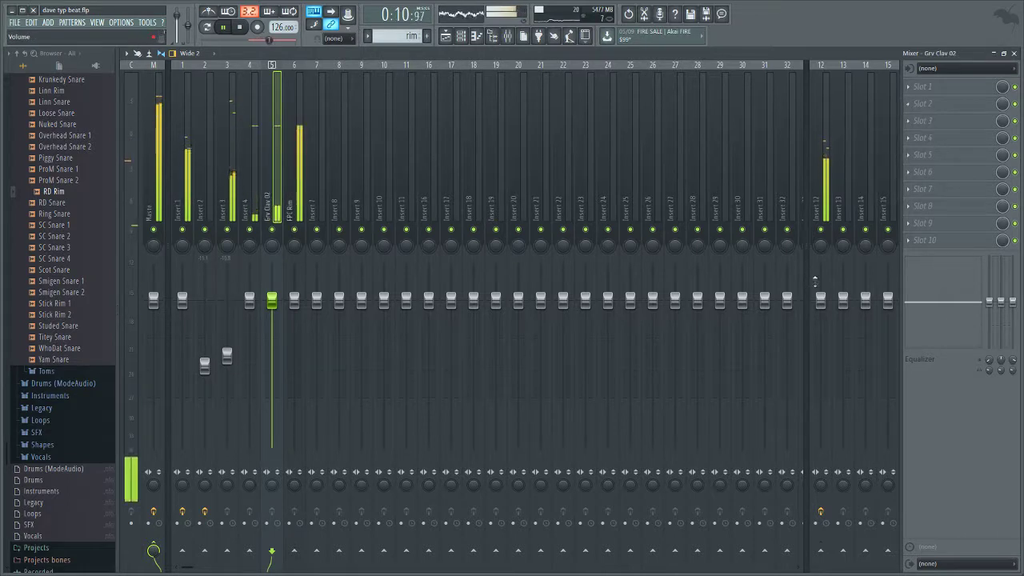
Step: Load Fruity Reeverb 2 into the first effect slot of the Grv Clav 02 track and set its wet level to about 55%
left_click(921, 90)
left_click(777, 221)
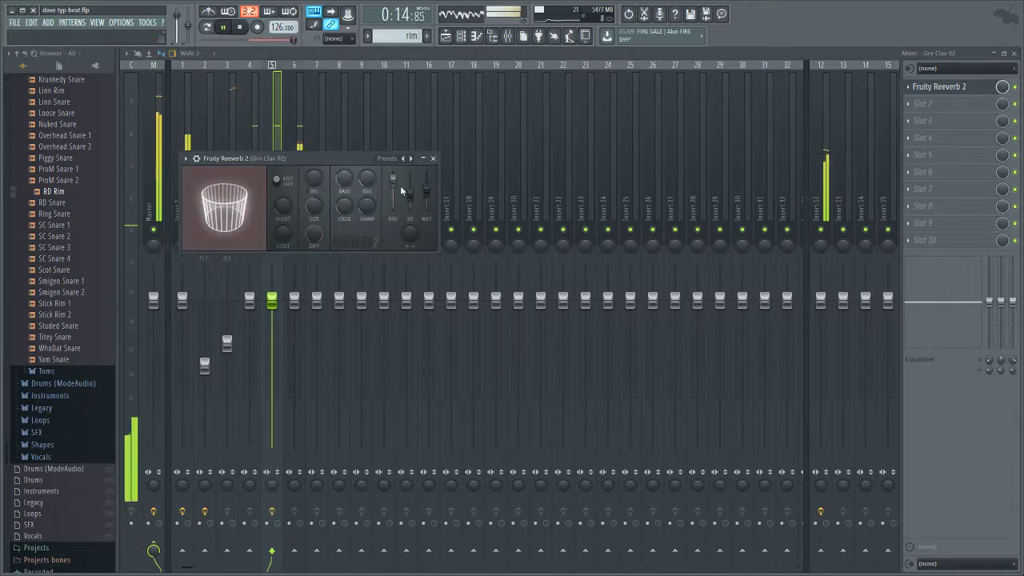
left_click_drag(359, 162, 515, 285)
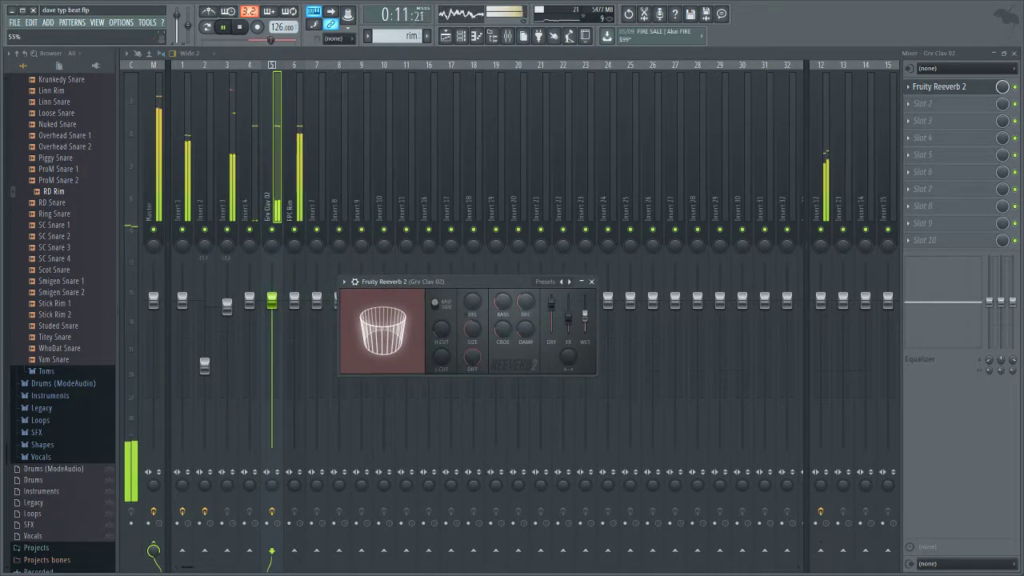
left_click_drag(585, 317, 584, 319)
Step: Load Fruity Reeverb 2 into the first effect slot of the FPC Rim track and adjust its wet level
left_click(295, 192)
left_click(958, 89)
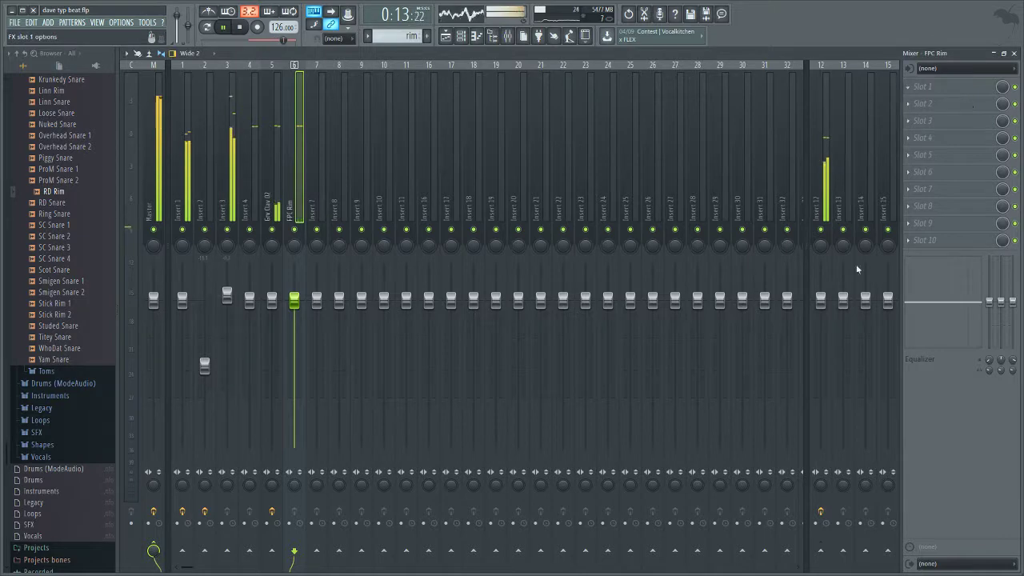
left_click(461, 36)
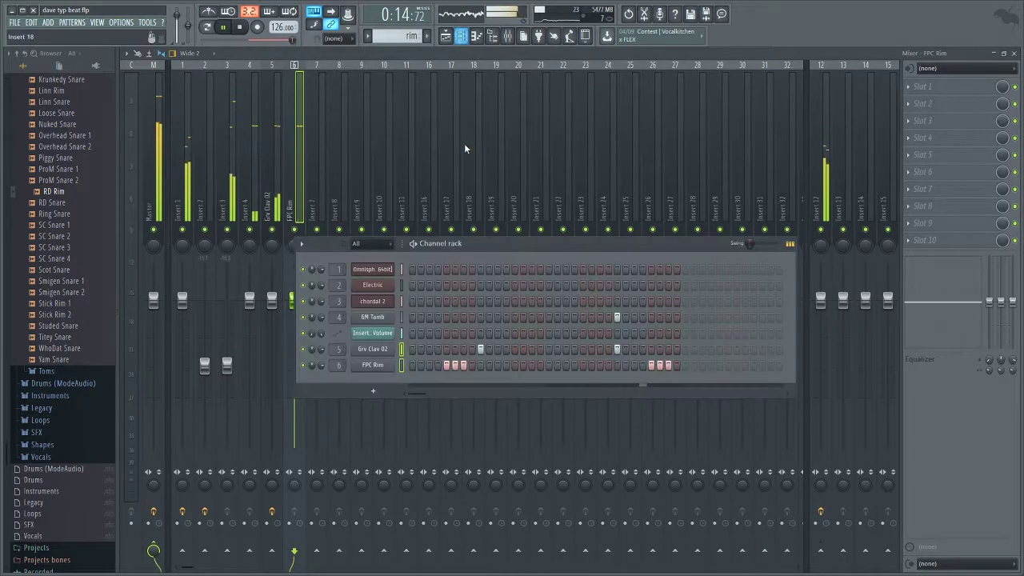
left_click(377, 370)
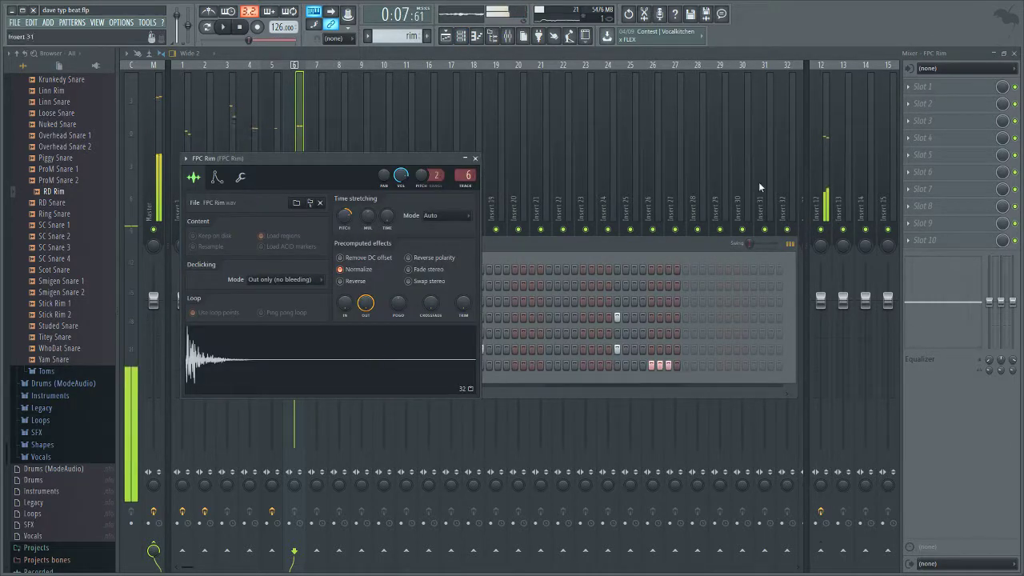
left_click(952, 88)
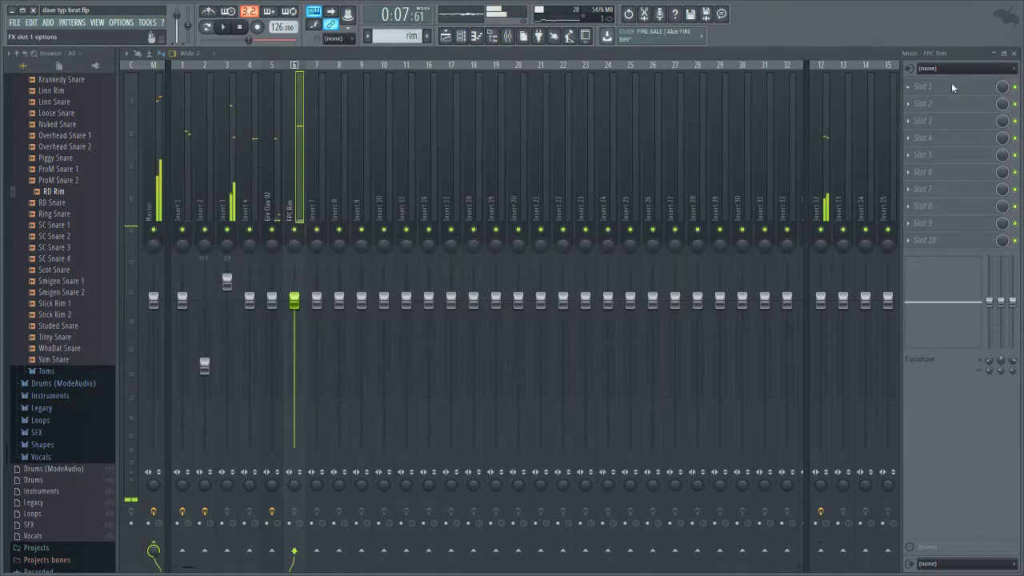
left_click(585, 222)
key("space")
left_click_drag(453, 221, 455, 210)
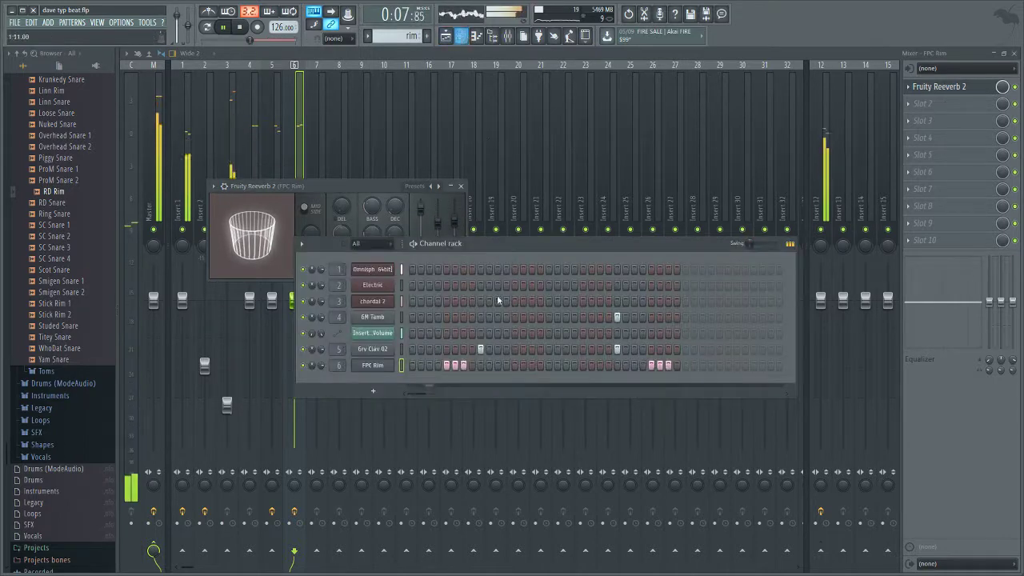
Step: Lower the FPC Rim sample's time-stretching pitch to about -200 cents and turn down its channel pitch
left_click(365, 323)
left_click_drag(344, 214, 343, 217)
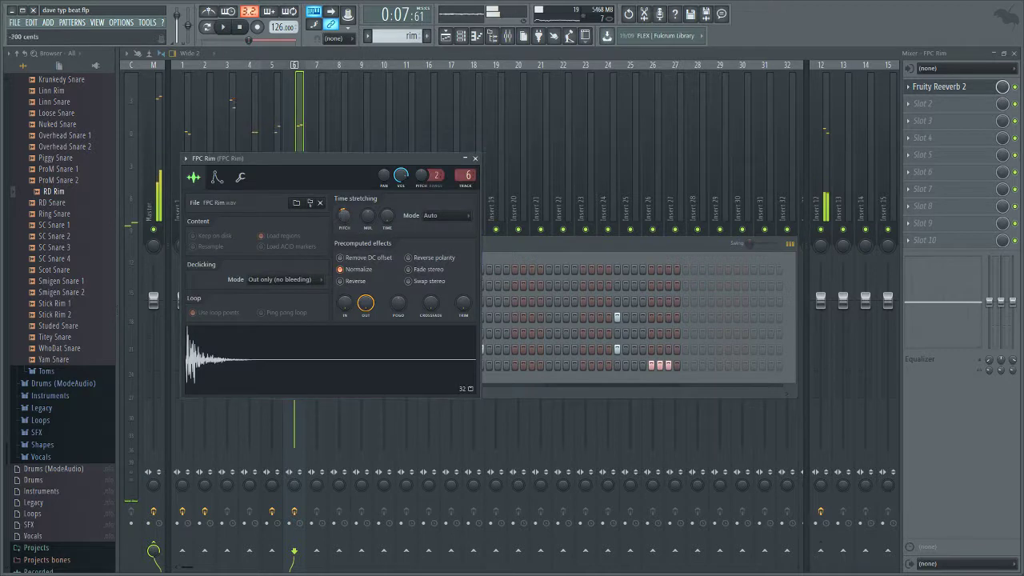
key("space")
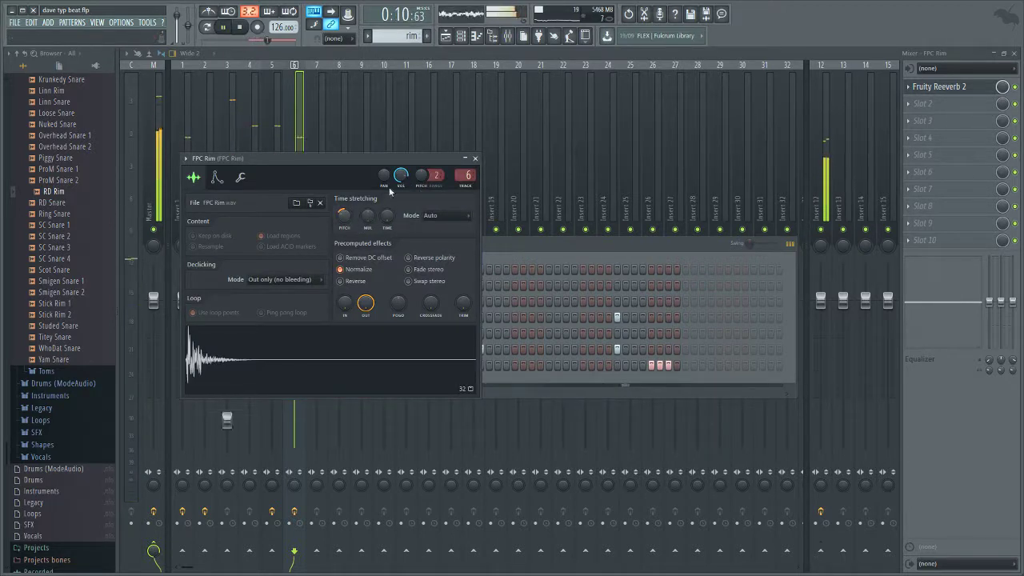
left_click_drag(422, 174, 421, 181)
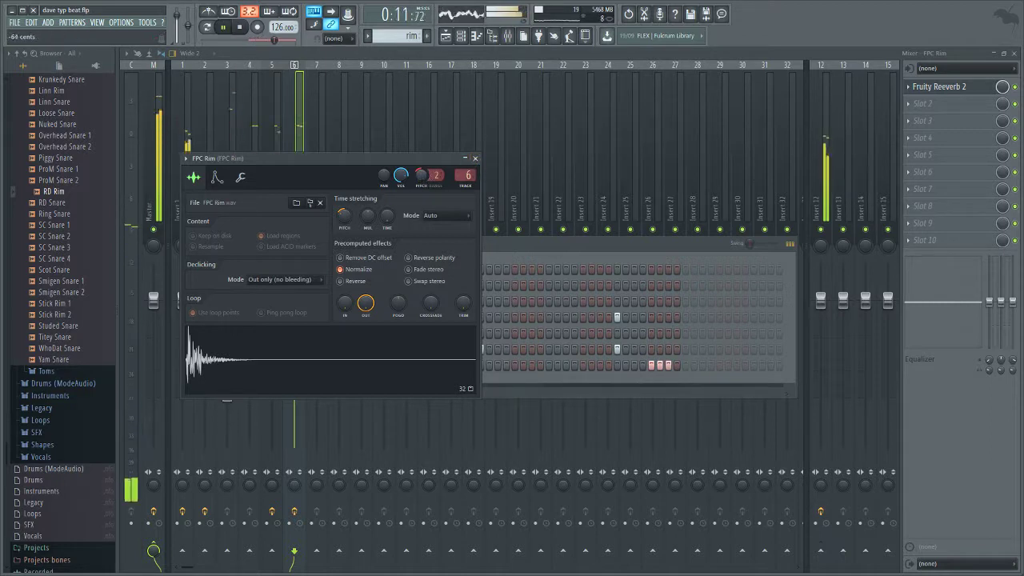
left_click_drag(423, 178, 423, 192)
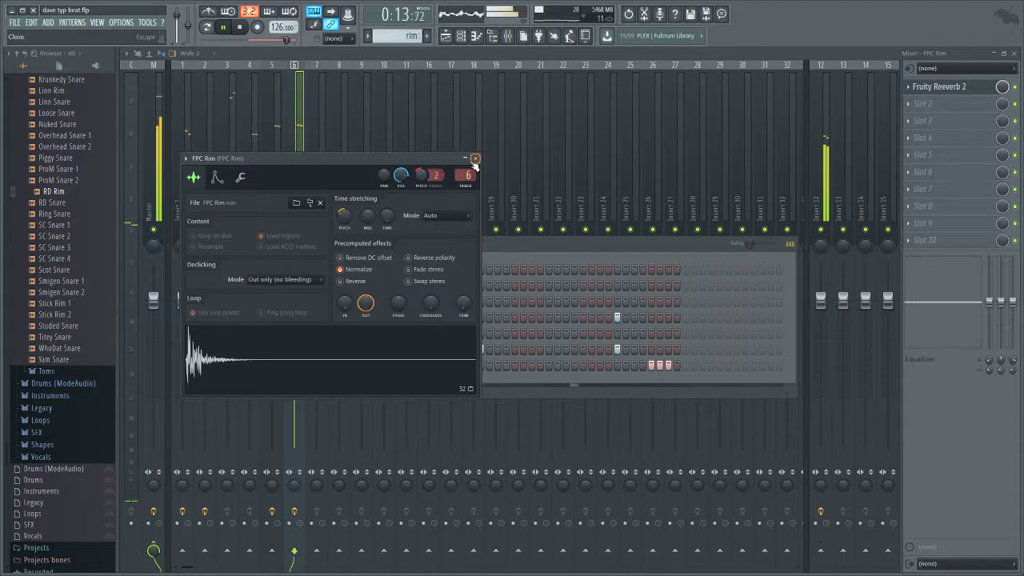
left_click(474, 158)
left_click(384, 364)
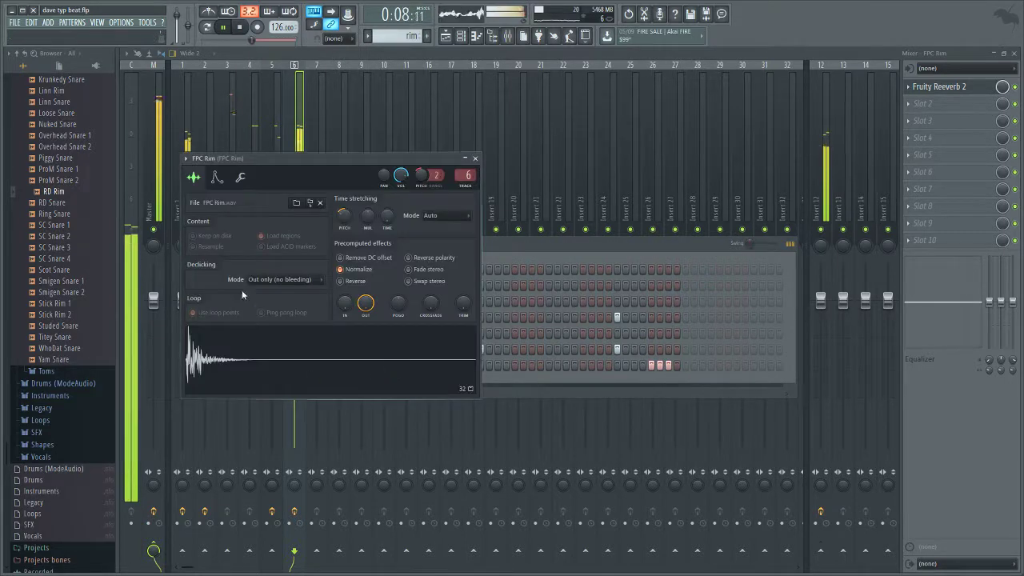
left_click(475, 159)
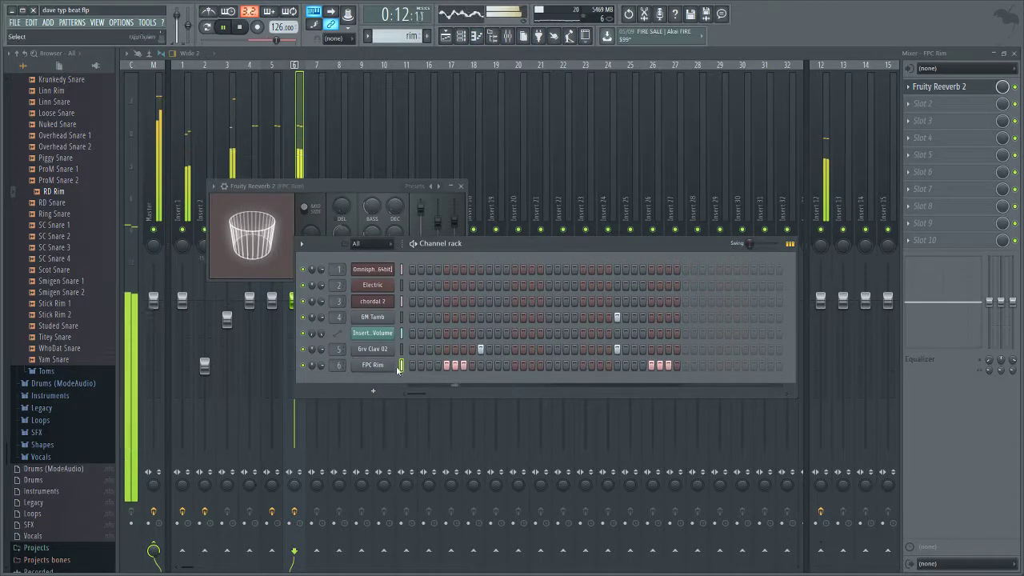
Step: Show note panning for FPC Rim in the piano roll and pan the first three notes fully right, left, right
key("F7")
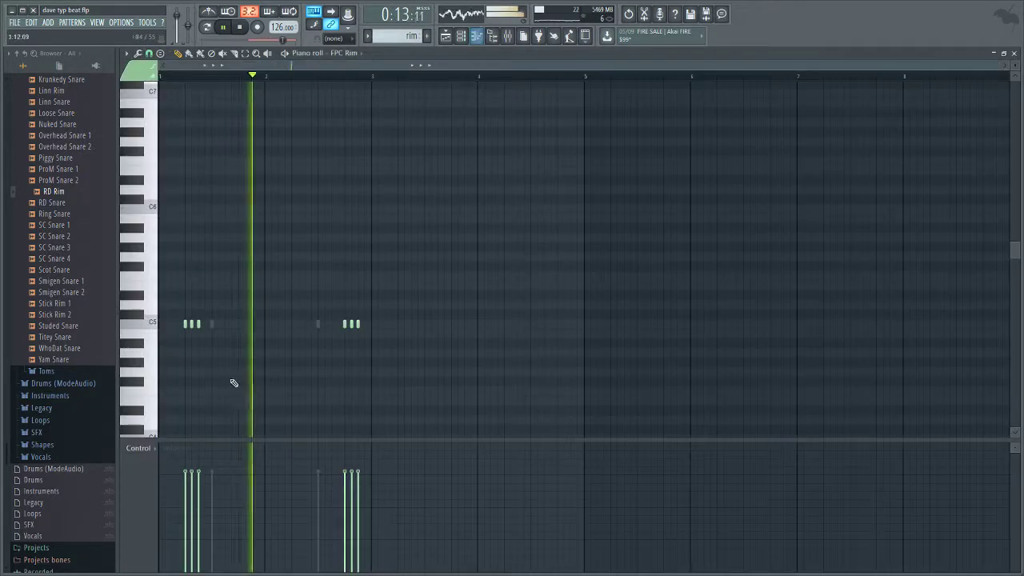
left_click(144, 452)
left_click(164, 470)
mouse_move(186, 457)
left_mouse_down()
mouse_move(186, 446)
mouse_move(185, 570)
left_mouse_up()
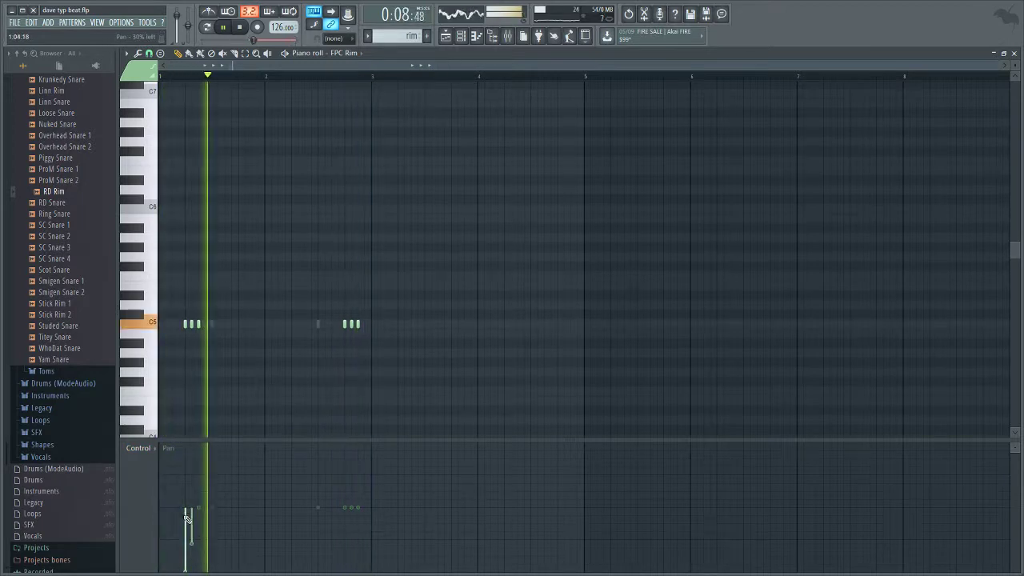
left_click_drag(187, 518, 181, 559)
key("space")
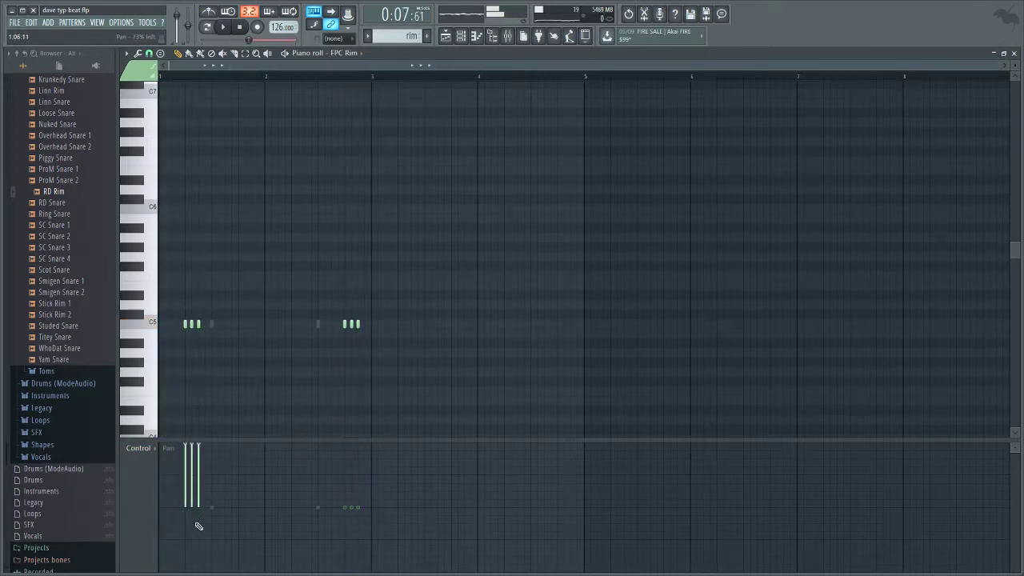
key("space")
Step: Pan the last three FPC Rim notes in bar 2 fully right, left, right
left_click_drag(345, 468, 351, 402)
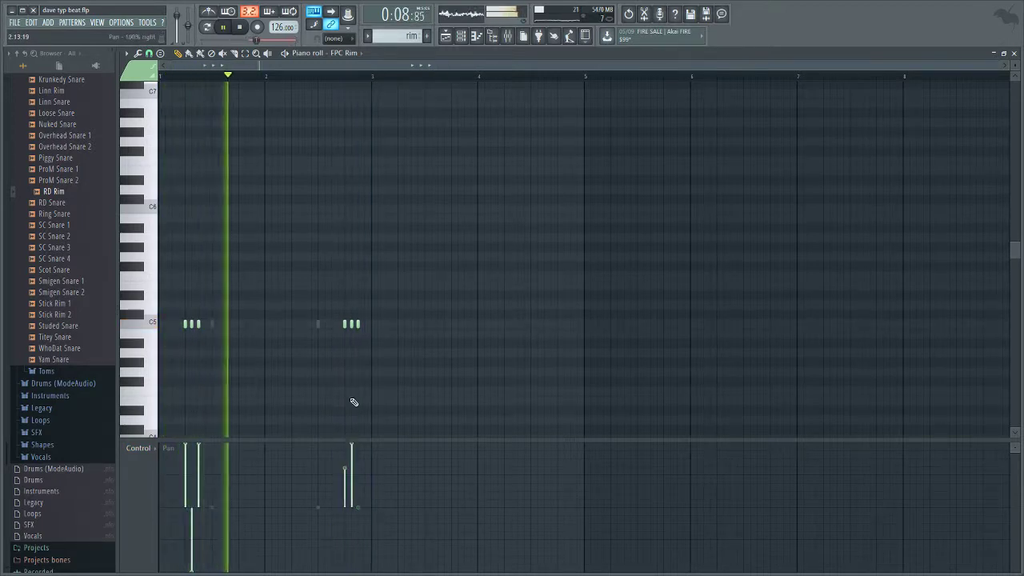
mouse_move(337, 529)
left_mouse_down()
mouse_move(348, 557)
mouse_move(356, 480)
left_mouse_up()
left_click(345, 467)
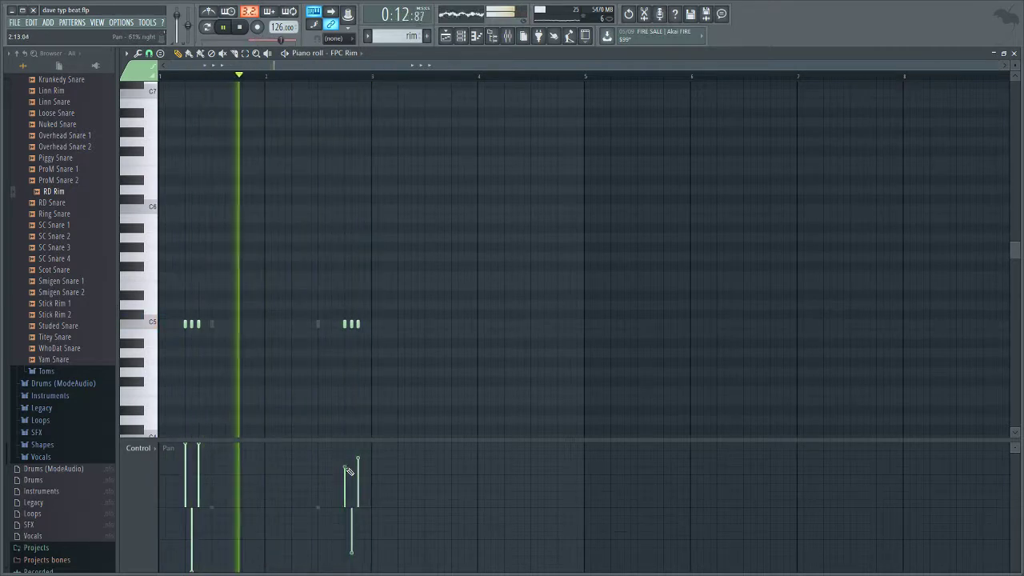
left_click(351, 549)
left_click(359, 507)
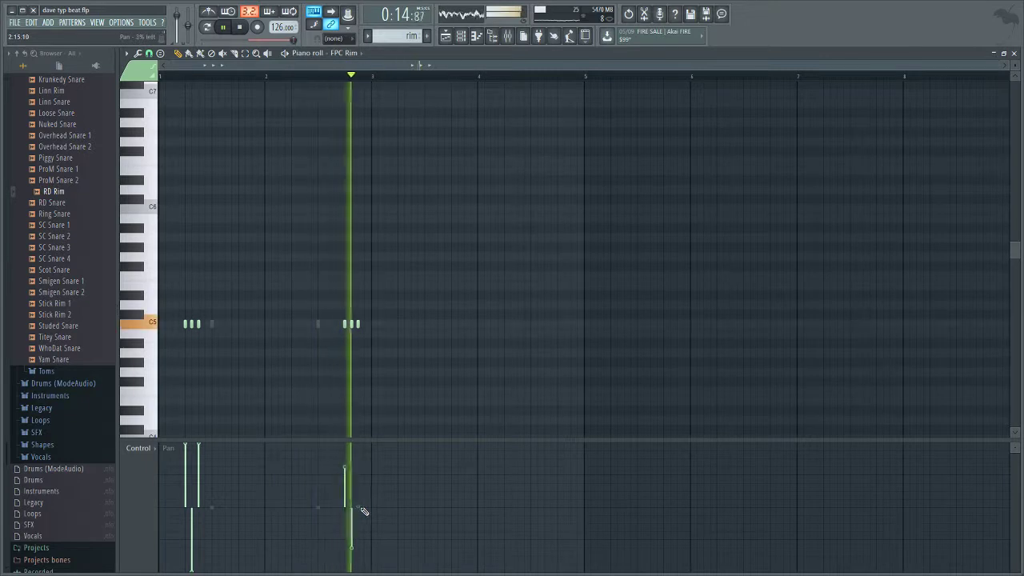
mouse_move(355, 515)
left_mouse_down()
mouse_move(296, 502)
mouse_move(336, 500)
mouse_move(352, 423)
left_mouse_up()
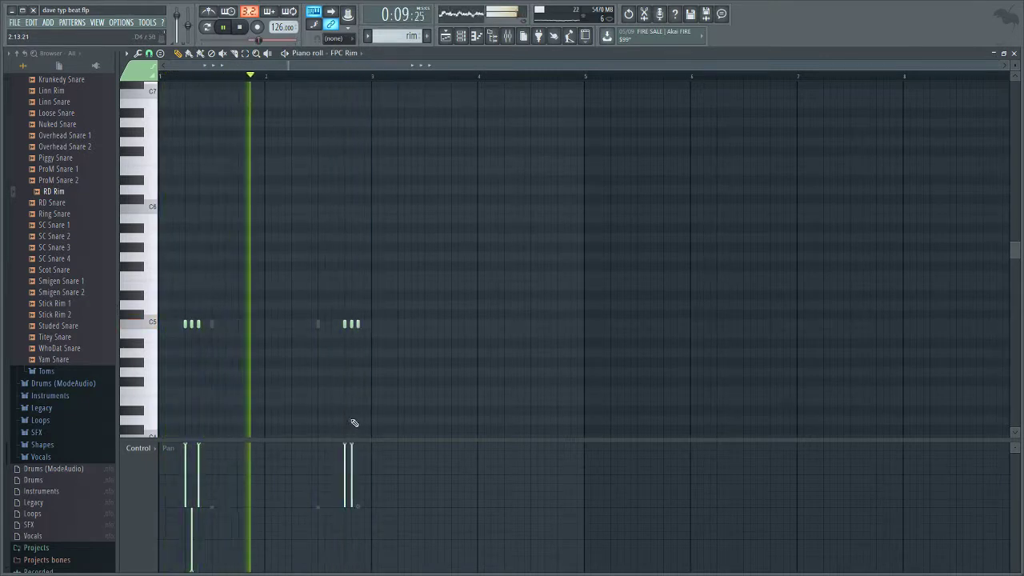
left_click_drag(354, 531, 351, 571)
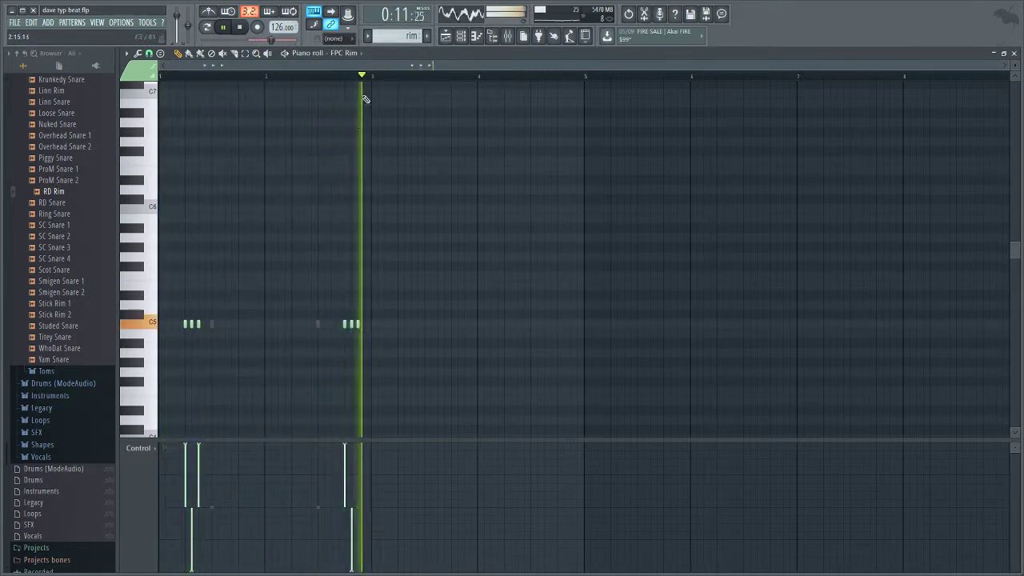
left_click_drag(360, 503, 363, 359)
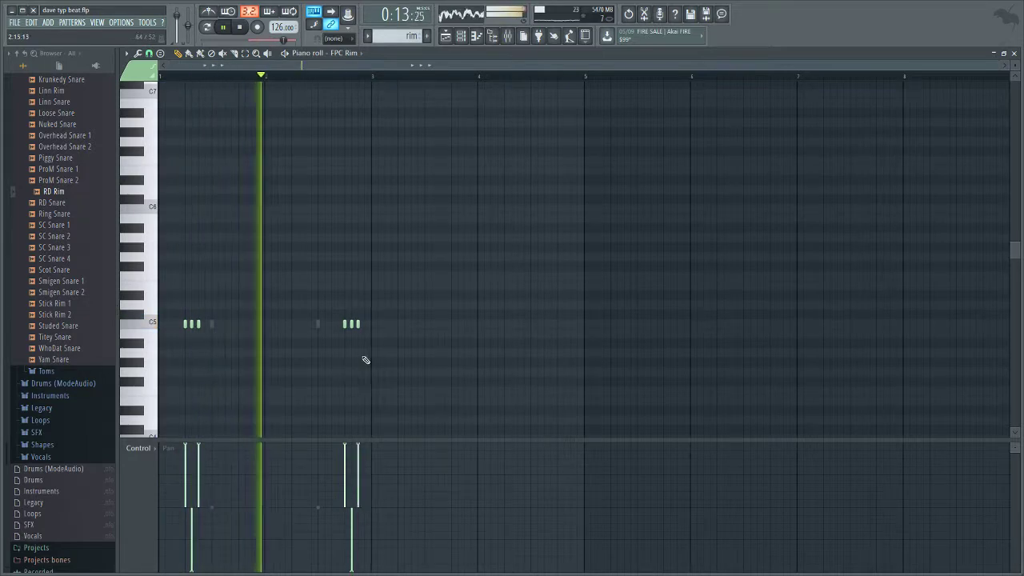
Step: Return to the playlist with the channel rack shown and collapse the Snares folder and the Packs folder in the sample browser
key("F5")
key("F6")
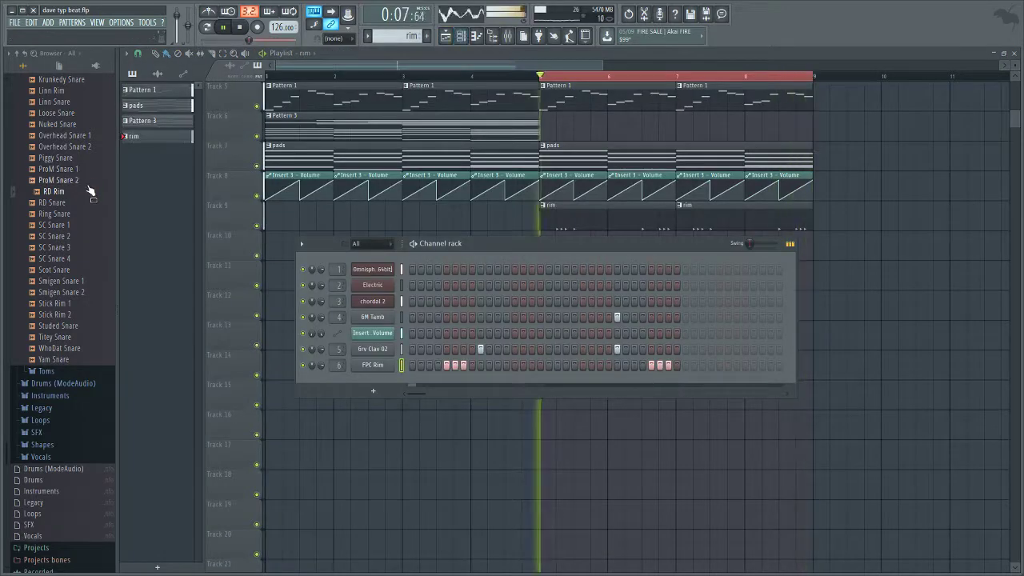
scroll(82, 192, "up", 5)
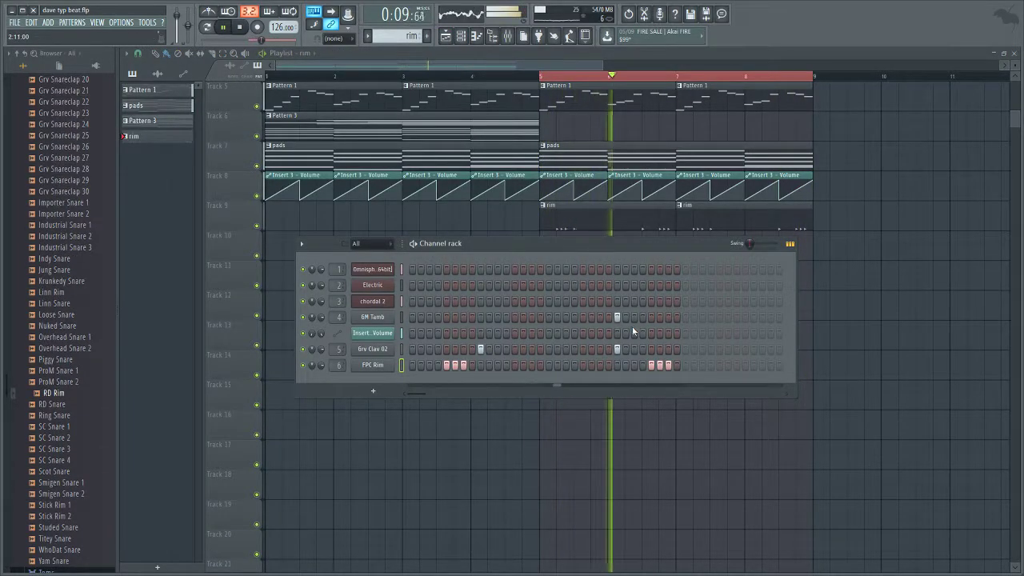
scroll(73, 204, "up", 15)
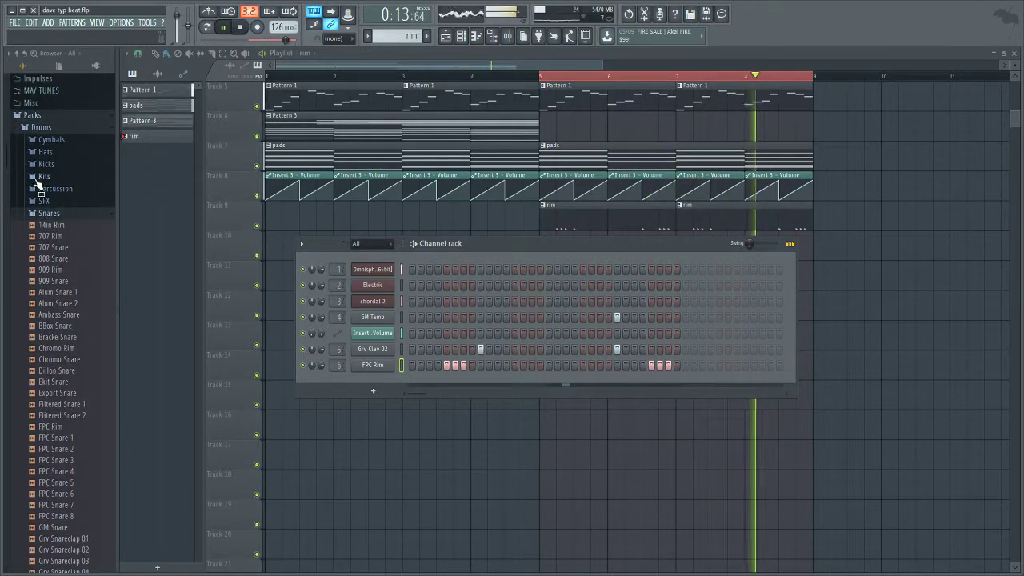
left_click(56, 215)
left_click(53, 116)
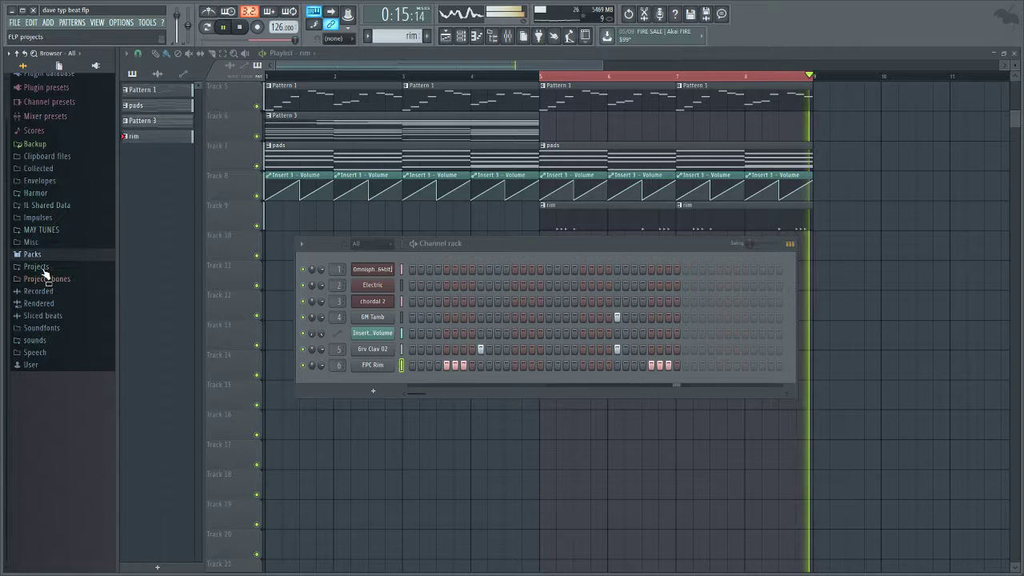
Step: Browse the sounds folder through packs and X Drums to its Kicks samples
left_click(50, 340)
scroll(50, 341, "down", 5)
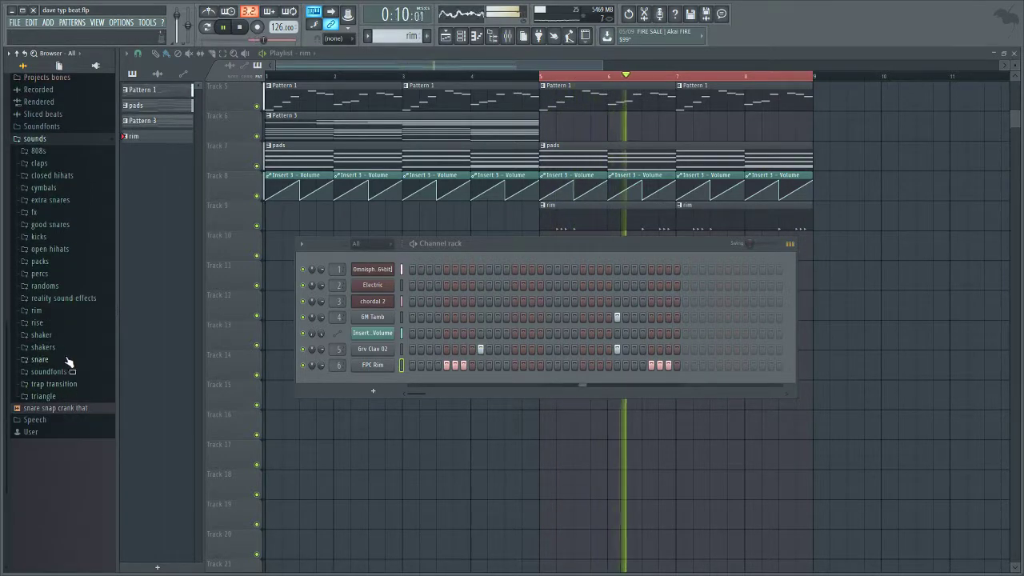
left_click(40, 261)
scroll(81, 423, "down", 6)
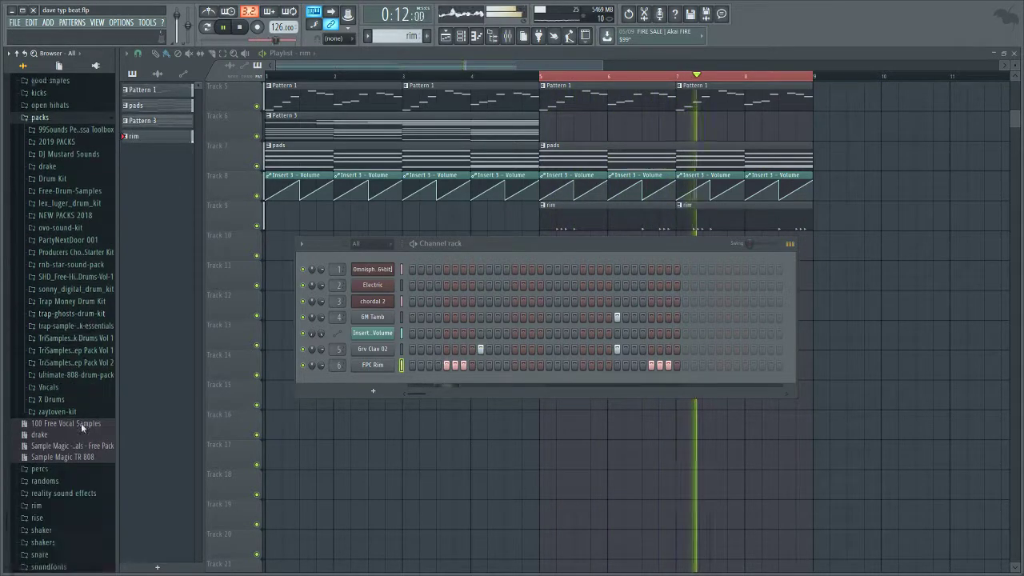
left_click(70, 306)
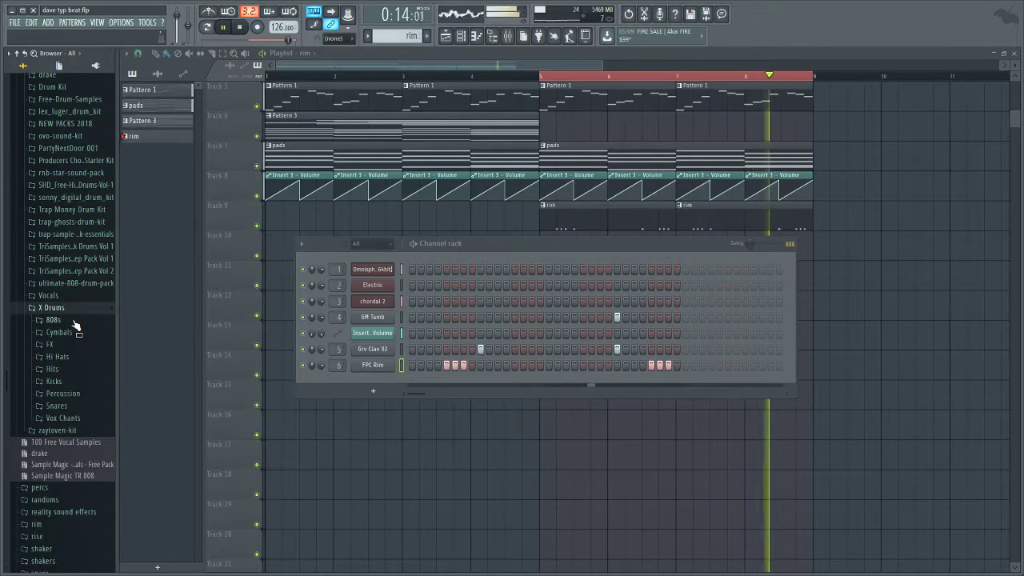
left_click(64, 381)
Step: Audition X Drums kick samples and add Kick NK as a new channel below FPC Rim
left_click(71, 366)
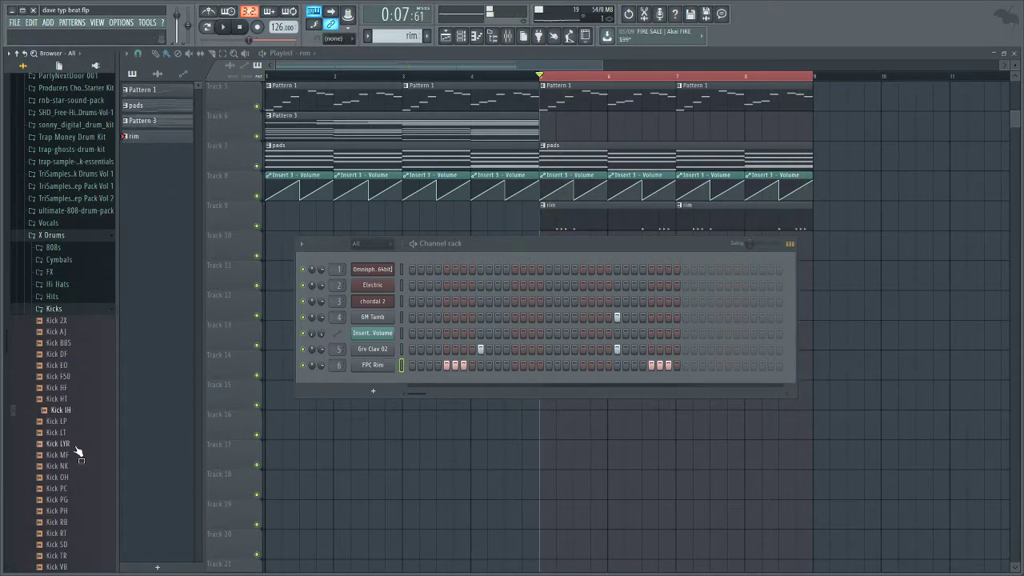
left_click(75, 478)
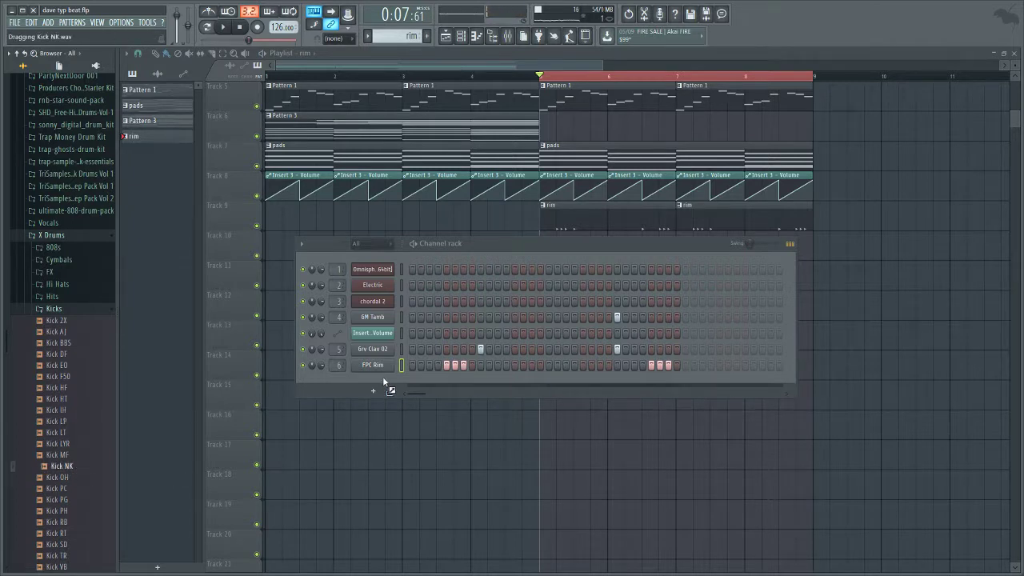
left_click_drag(386, 381, 387, 383)
Step: Create a new pattern named kick and place it at bar 5 on Track 10
left_click(428, 36)
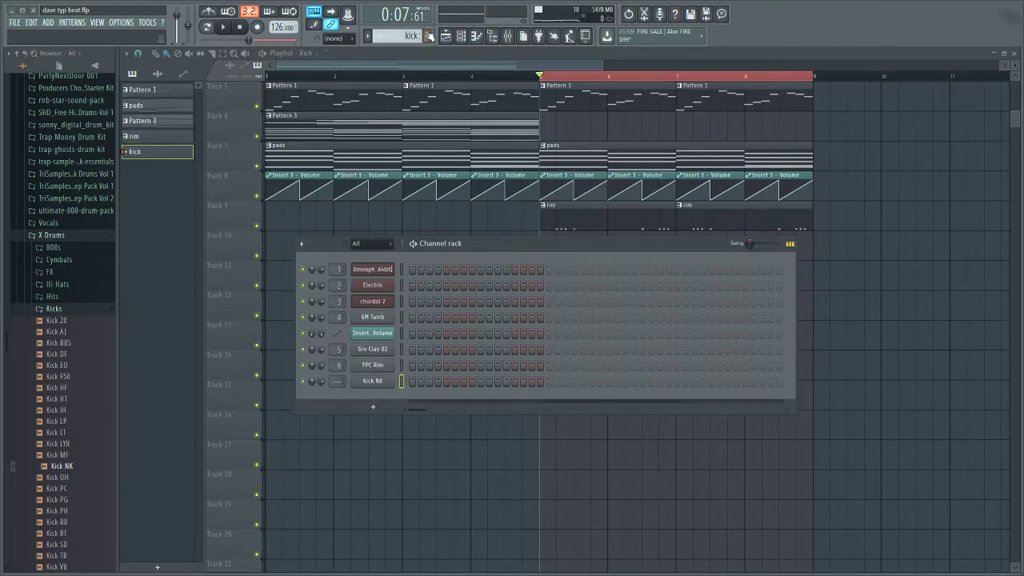
left_click_drag(598, 243, 604, 276)
left_click(546, 240)
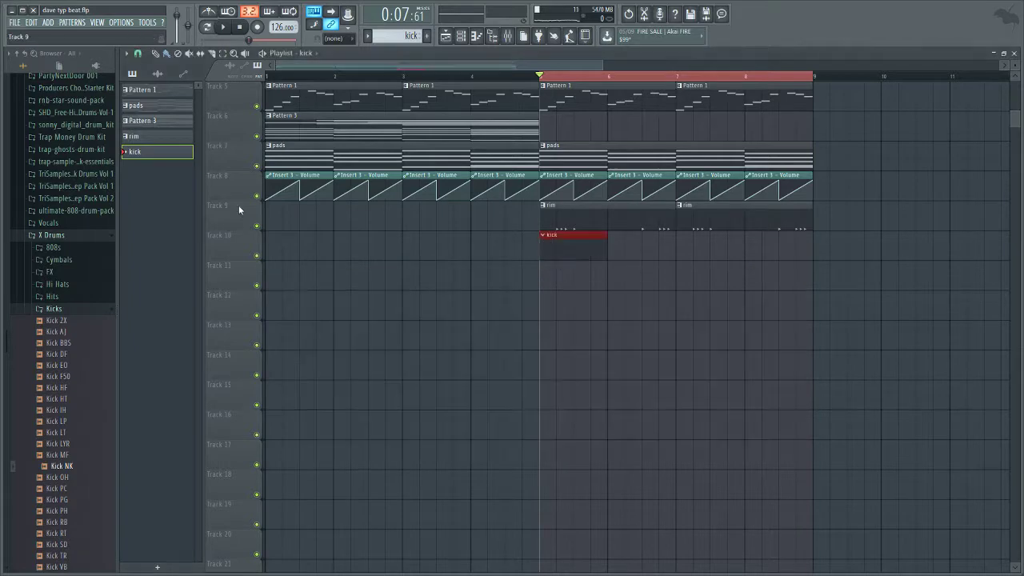
Step: Mute Track 9, collapse the Kicks folder and program Kick NK on steps 1 and 5 during playback
left_click(257, 226)
key("space")
left_click(509, 36)
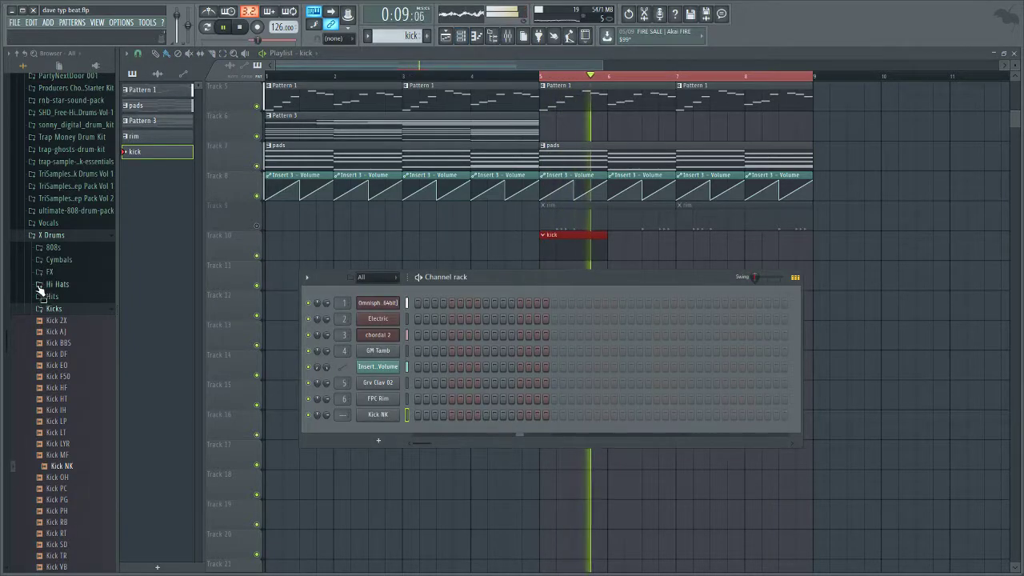
left_click(54, 308)
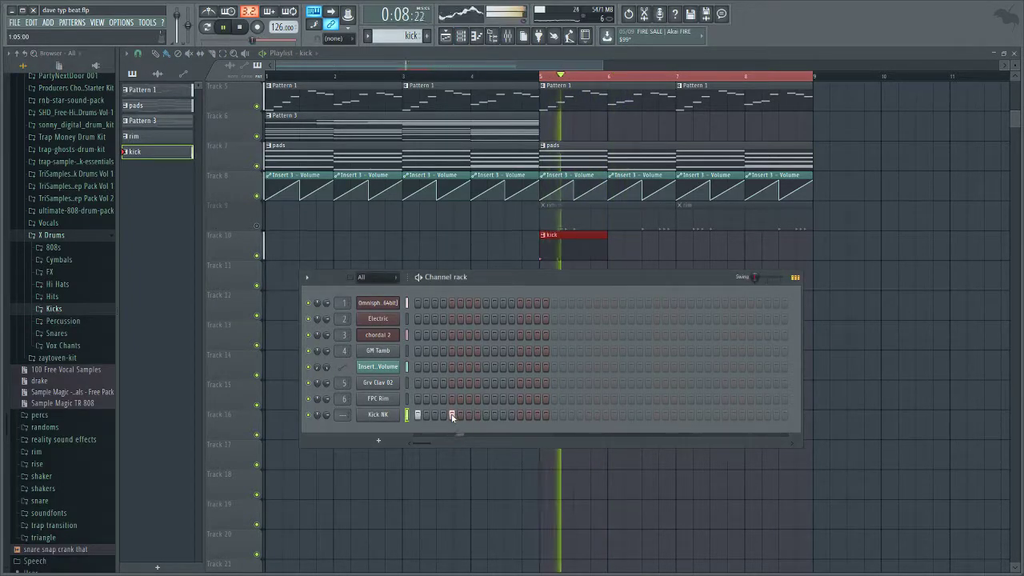
key("space")
Step: Look over Kick NK's sampler settings and the mixer, and set the kick channel's volume to about 63%
left_click(378, 414)
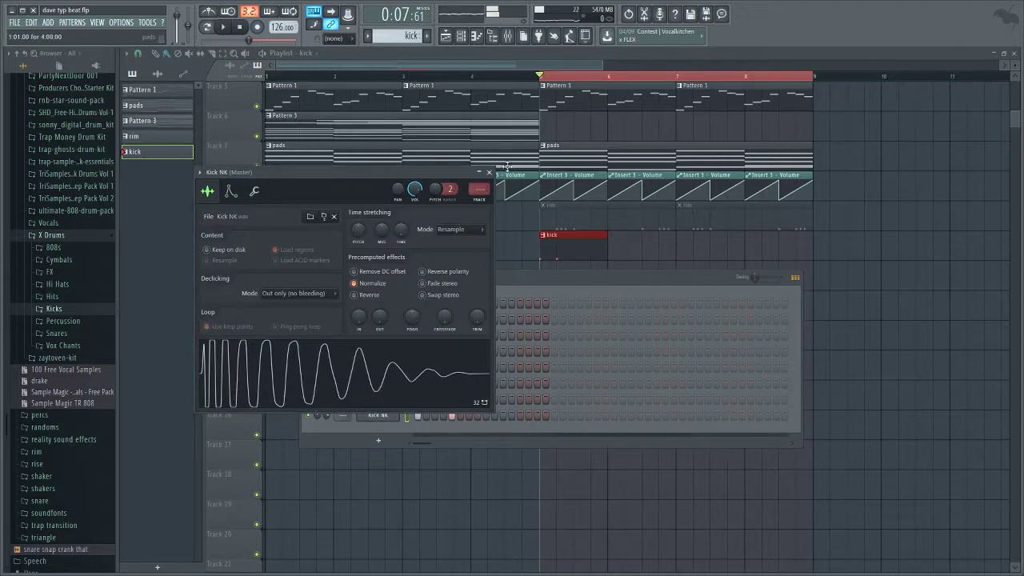
left_click(510, 35)
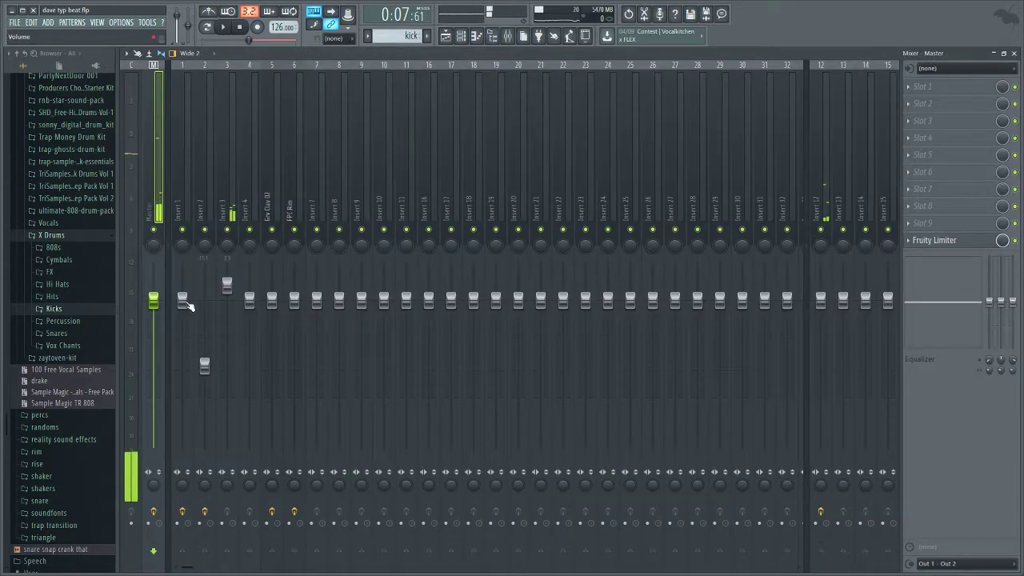
left_click(462, 36)
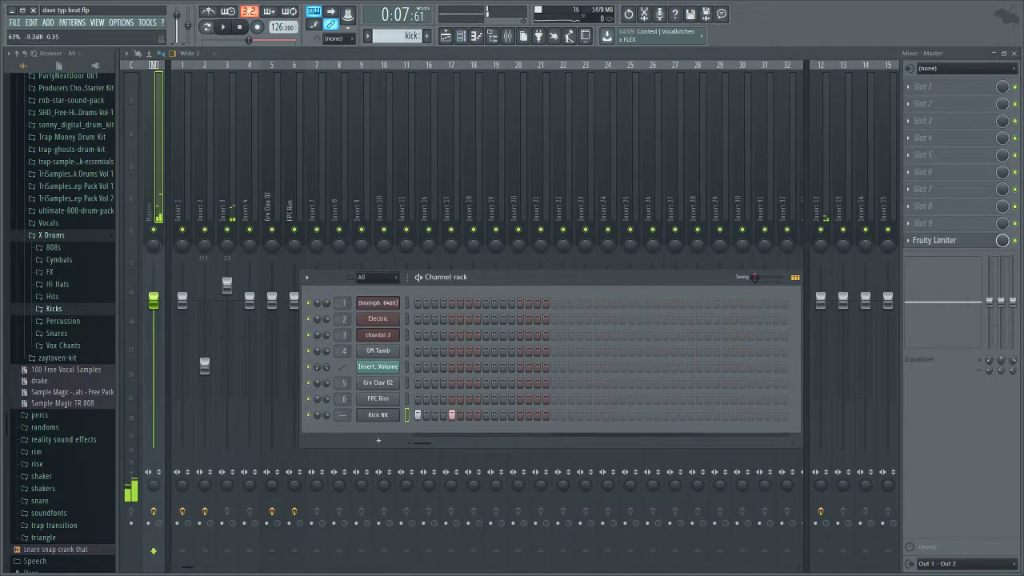
Step: Open the Snares folder of X Drums and add Snare KL as a new channel below Kick NK
key("space")
left_click(448, 38)
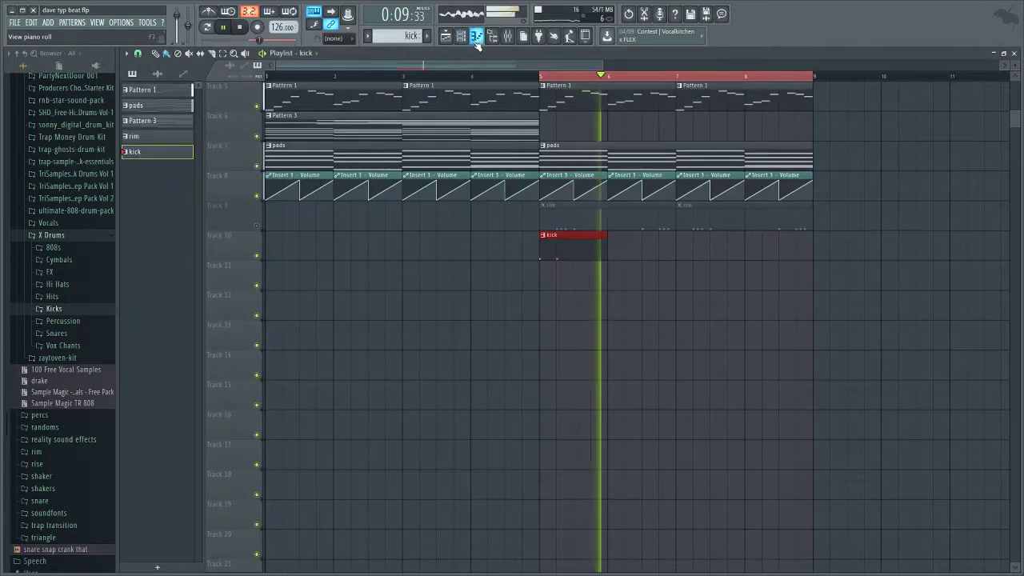
left_click(461, 37)
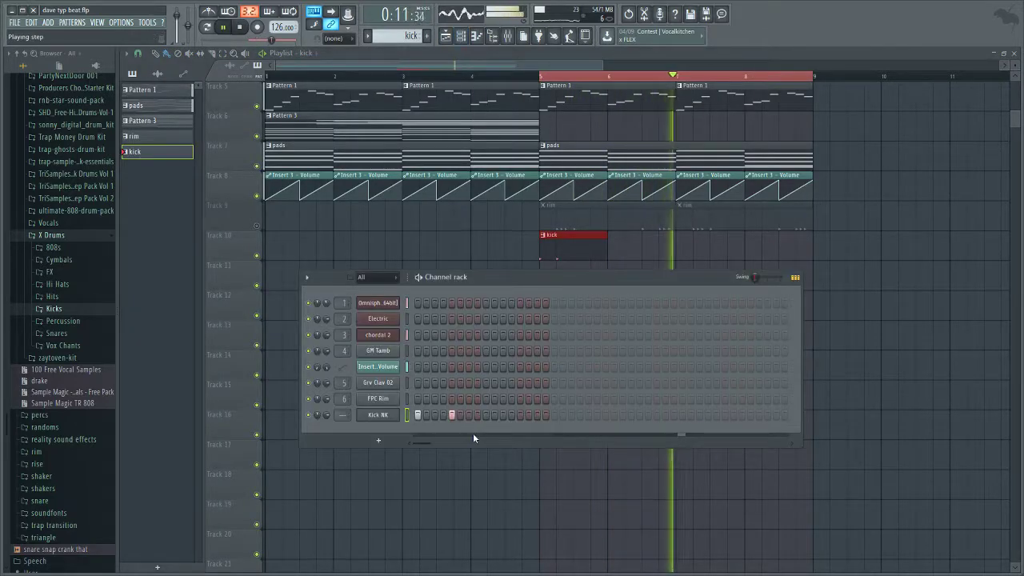
left_click(86, 336)
left_click_drag(82, 356, 384, 429)
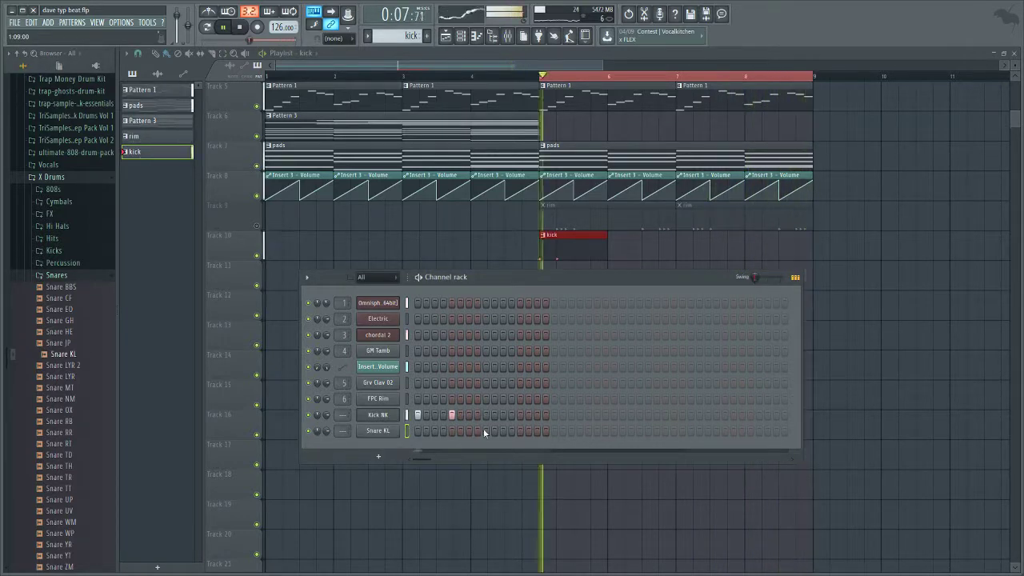
Step: Program Snare KL on steps 9, 25 and 41, and add Kick NK hits on steps 31, 33 and 37
left_click(486, 430)
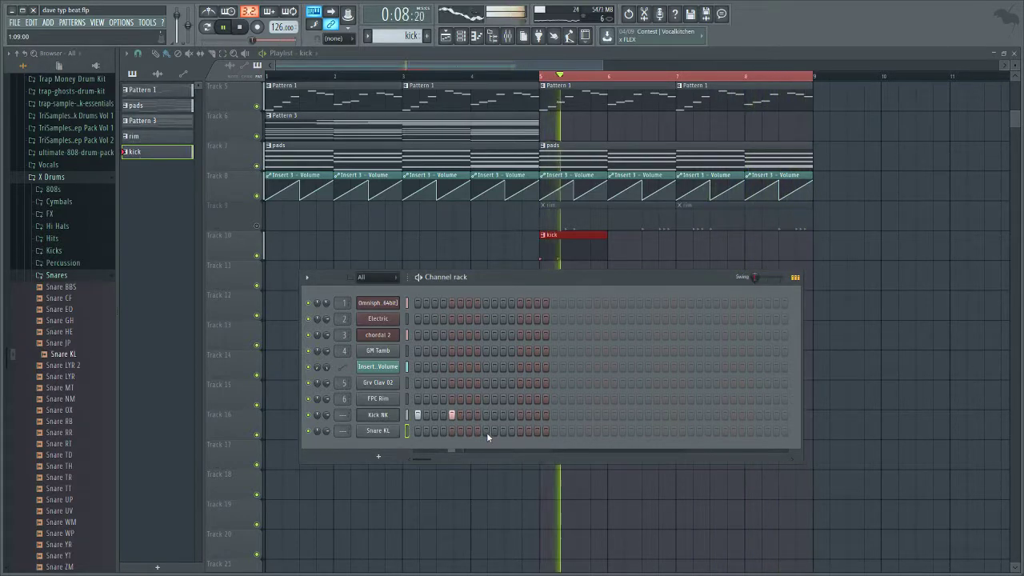
left_click(623, 430)
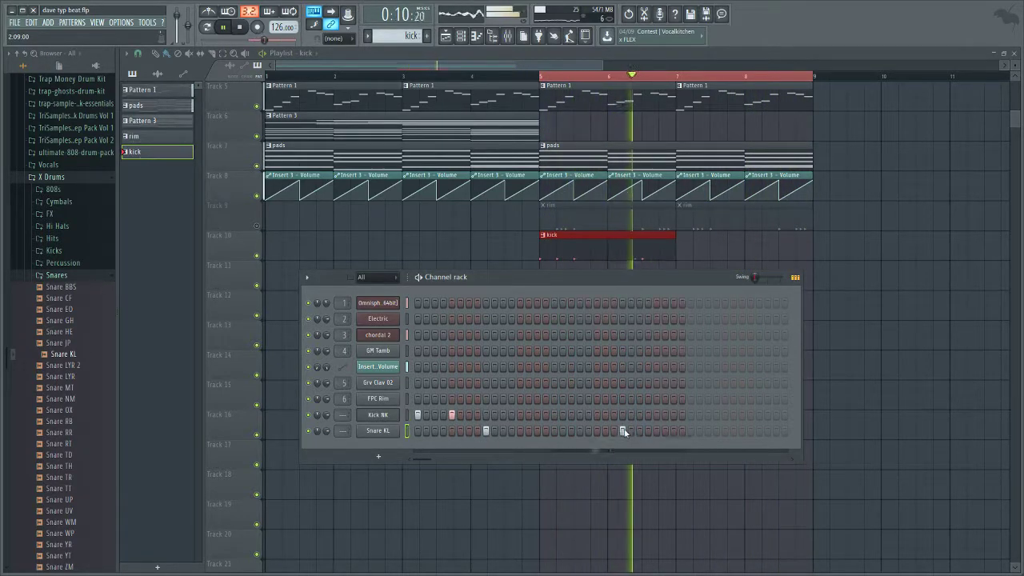
left_click(673, 414)
left_click(690, 414)
left_click(725, 414)
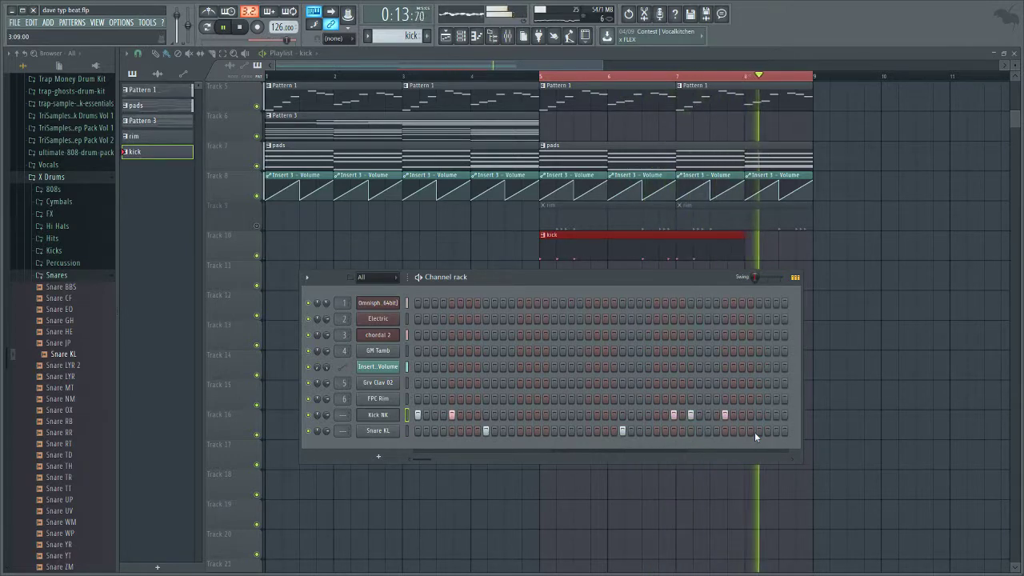
left_click(759, 430)
key("space")
Step: Add 808 RW from the X Drums 808s folder as a new channel and open its sample in Edison
left_click(77, 191)
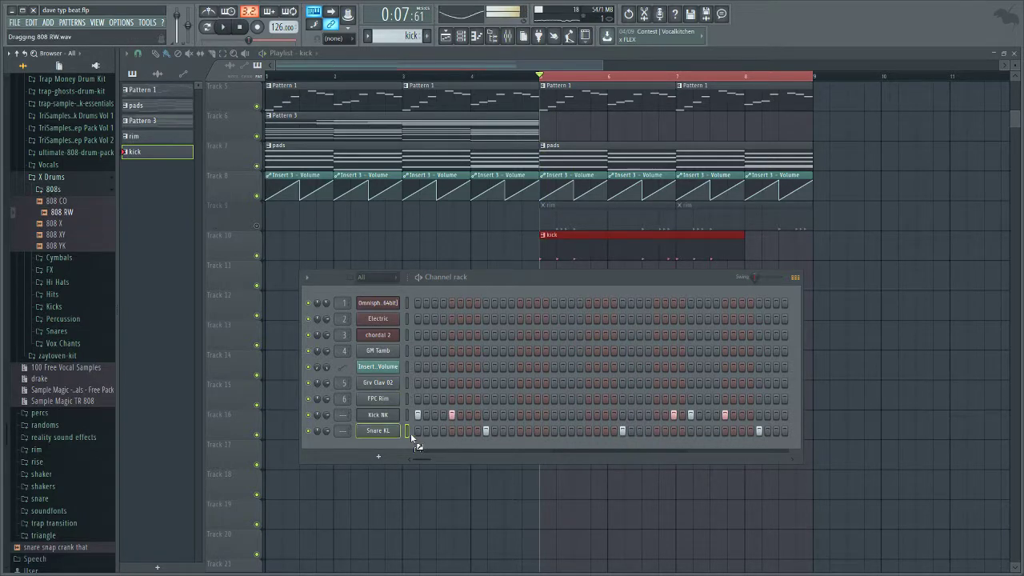
left_click_drag(410, 433, 373, 441)
left_click(345, 406)
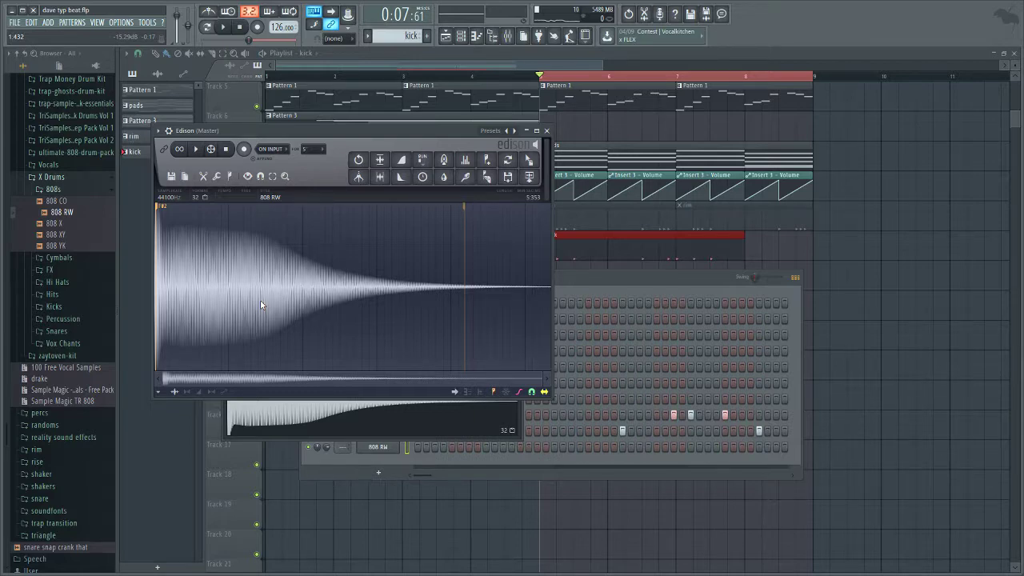
Step: Play the beat and remove all Snare KL hits from the kick pattern
key("space")
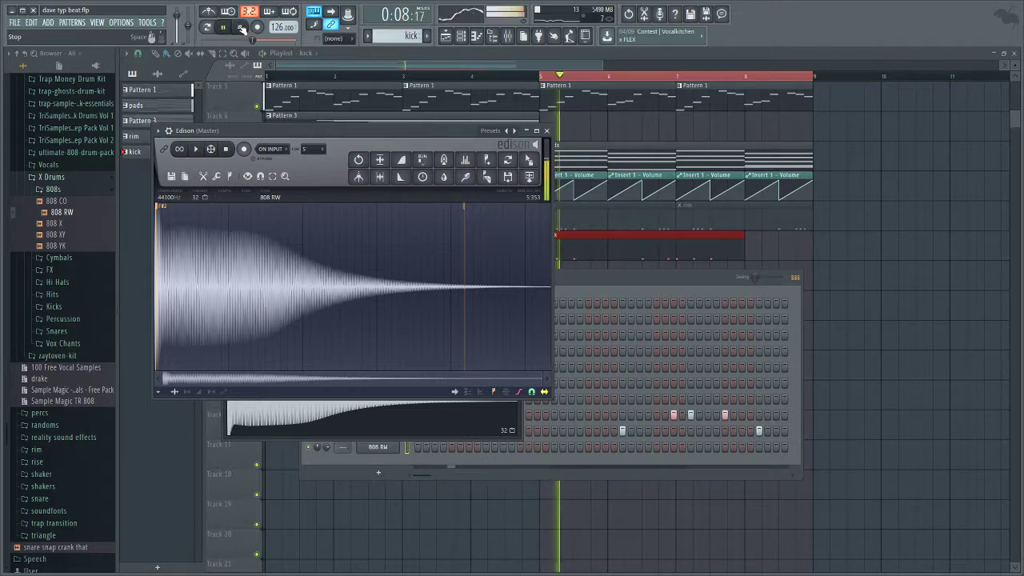
left_click(674, 457)
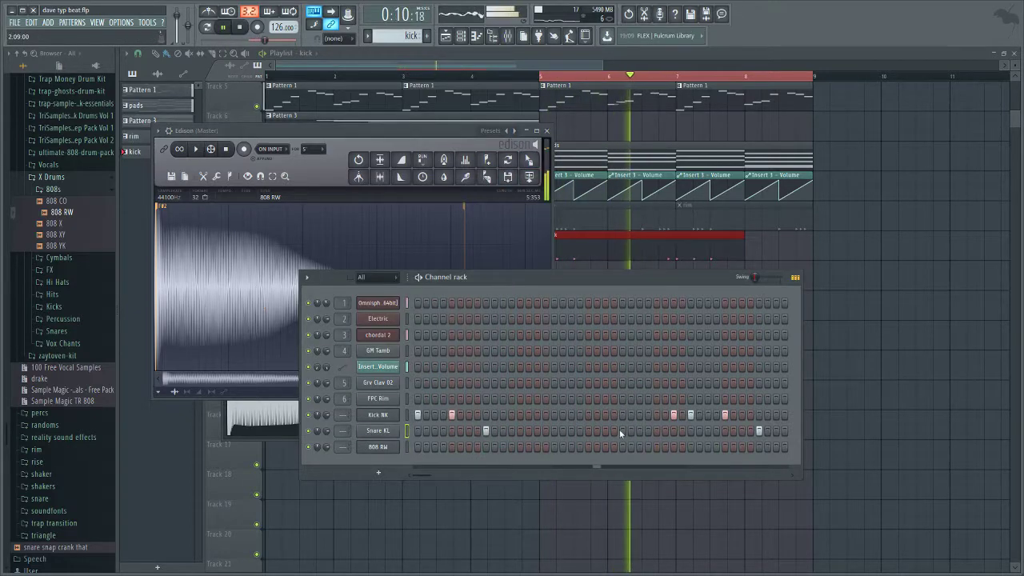
left_click(486, 430)
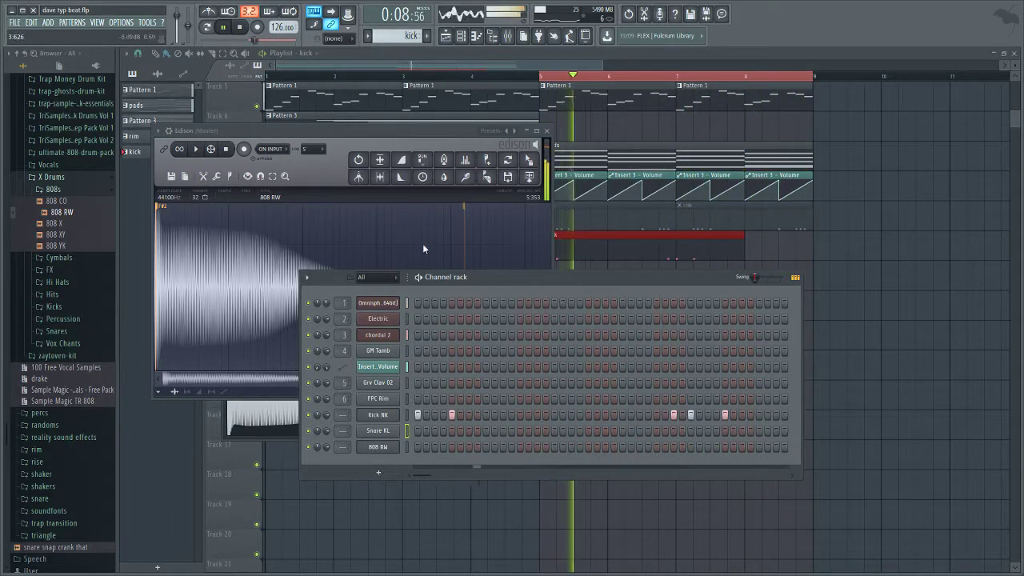
key("space")
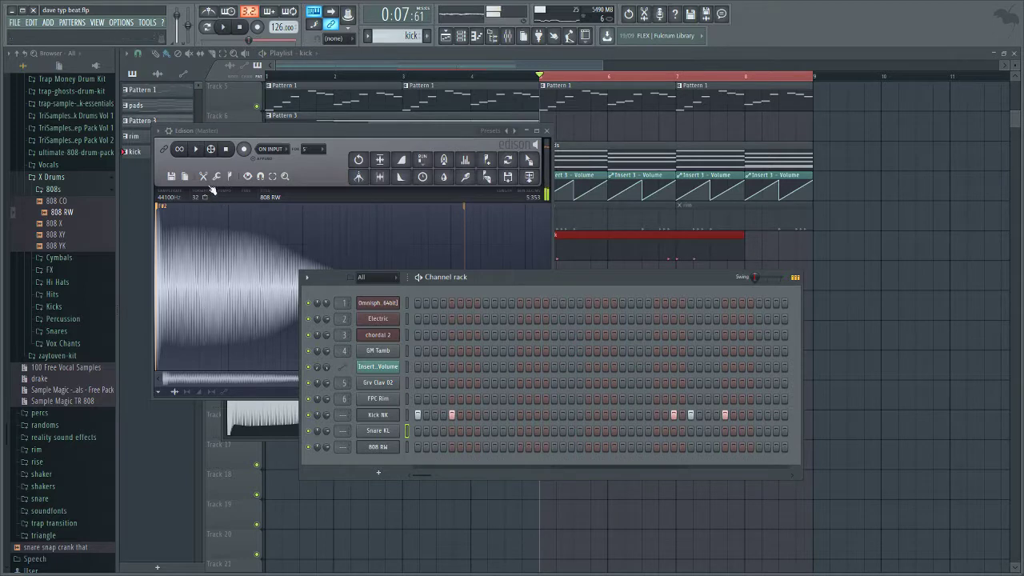
Step: Set the 808 RW channel's root note to F#2 and enable its volume envelope
left_click(377, 446)
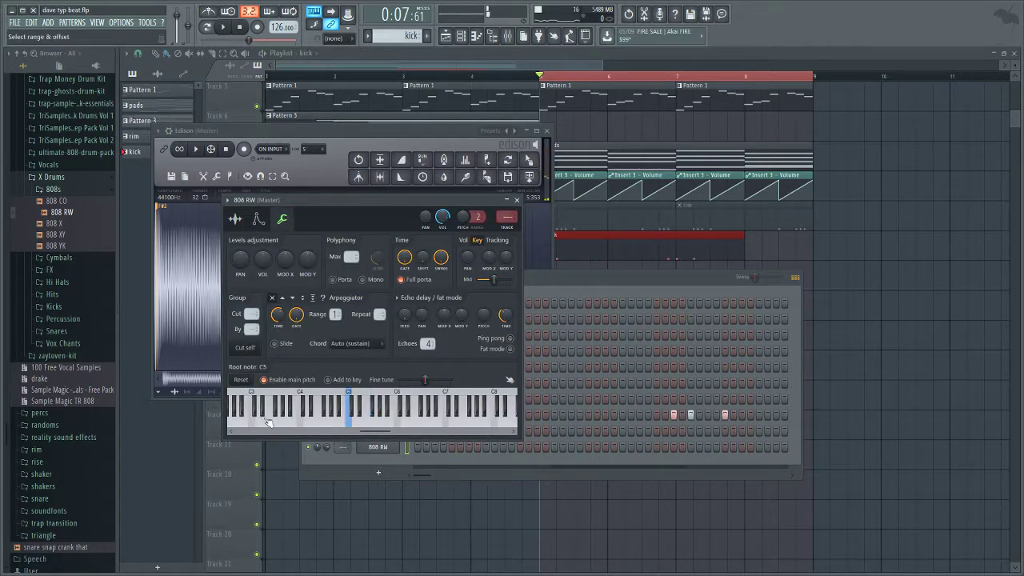
scroll(268, 421, "up", 4)
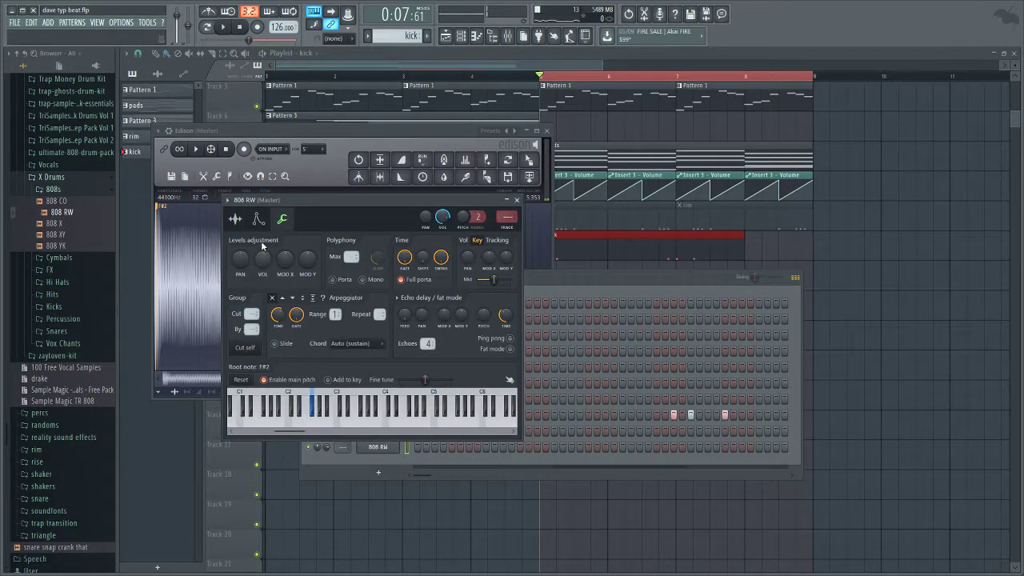
left_click(258, 218)
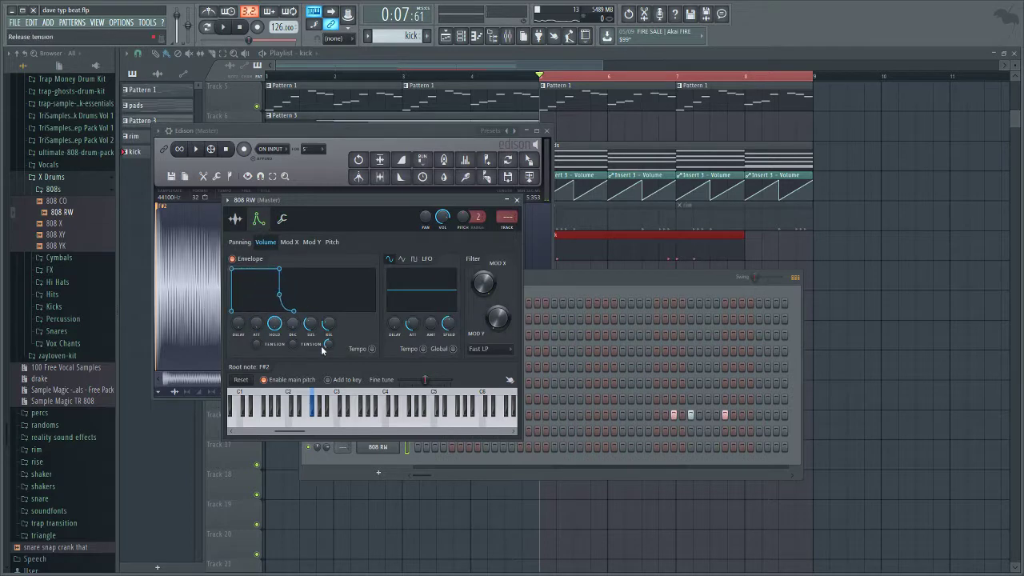
left_click(516, 199)
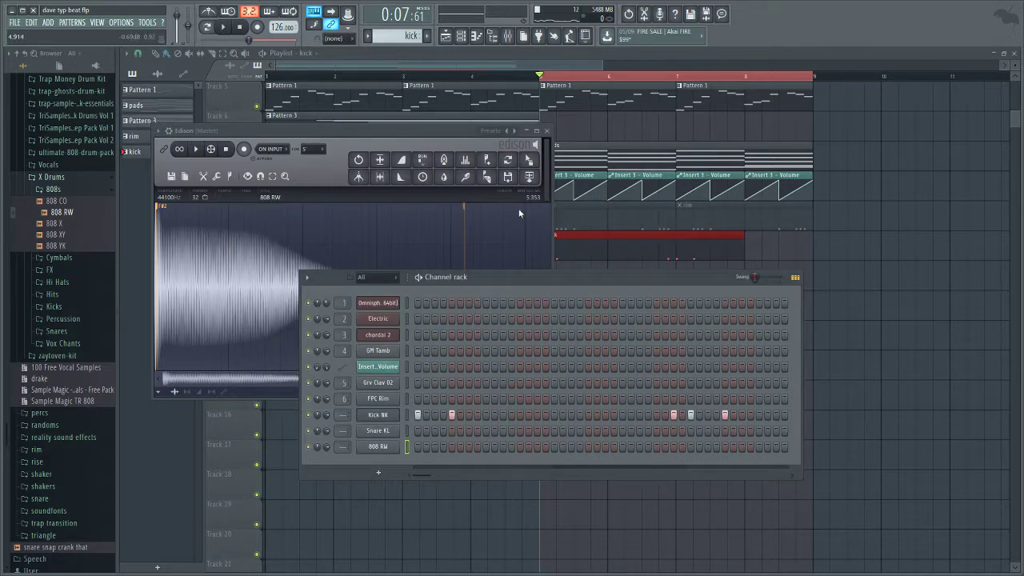
Step: Draw a centre-panned A#4 note for 808 RW at the start of bar 1, 1.25 bars long, and play it back
key("F7")
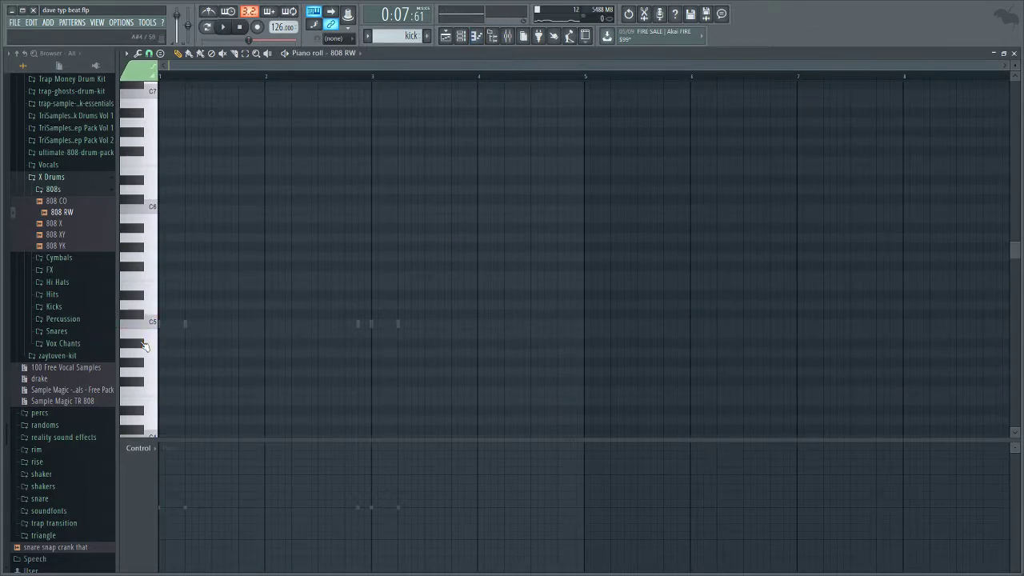
left_click(159, 344)
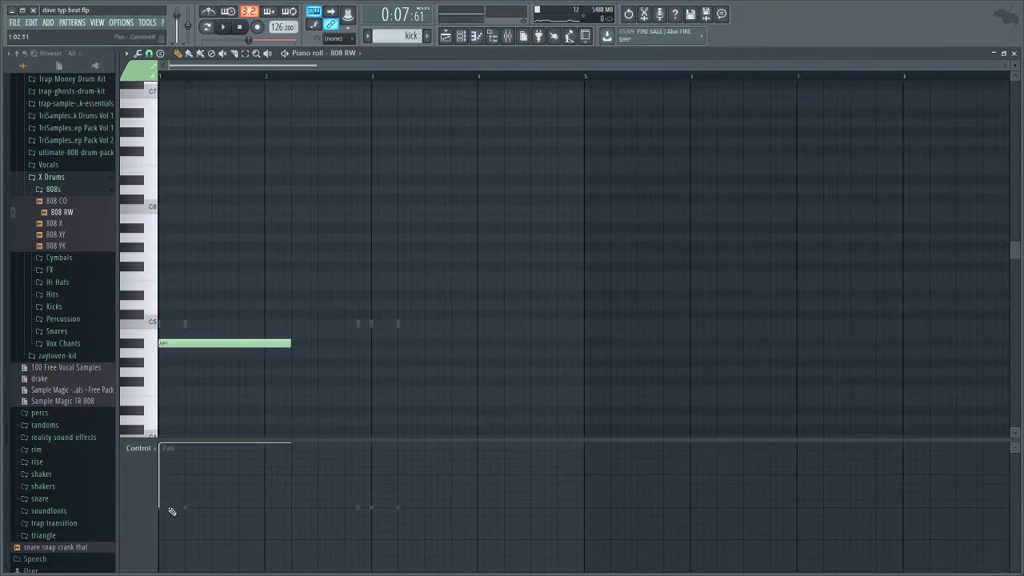
key("space")
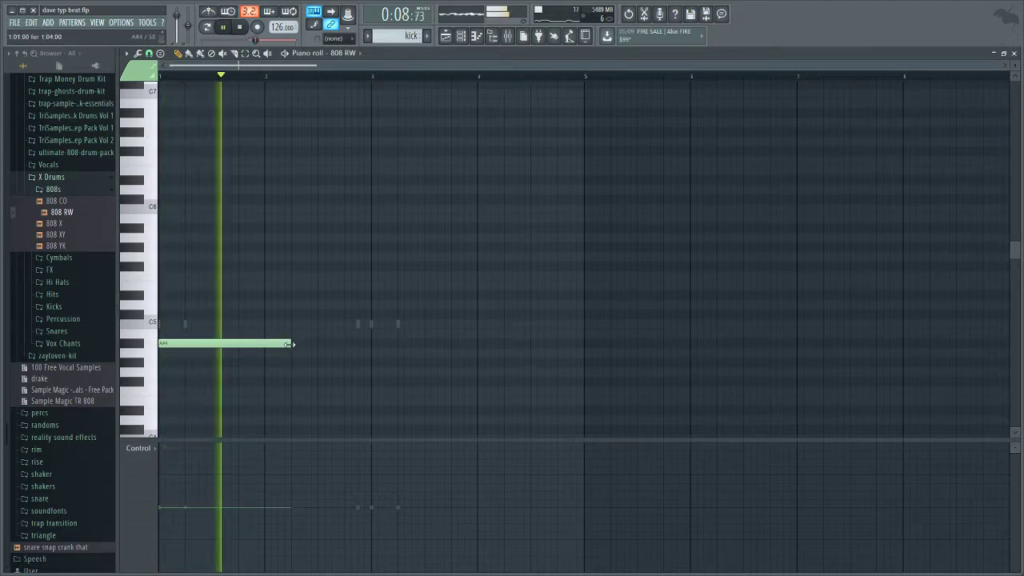
Step: Shorten the 808 RW note to 14 steps, lower it two octaves to A#2 and play it back
left_click_drag(290, 344, 249, 359)
key("space")
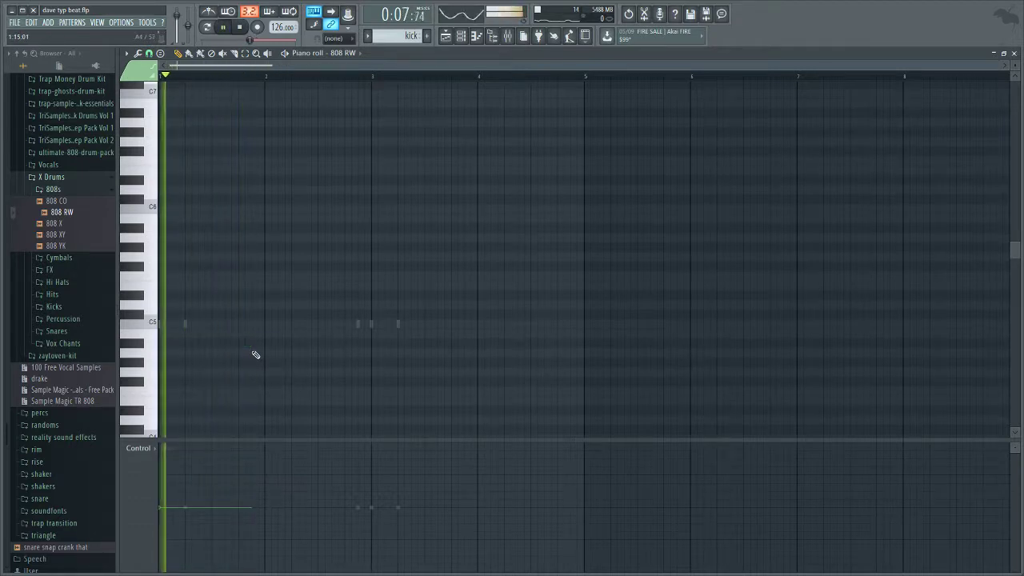
scroll(216, 359, "down", 10)
key("ctrl+Down")
key("space")
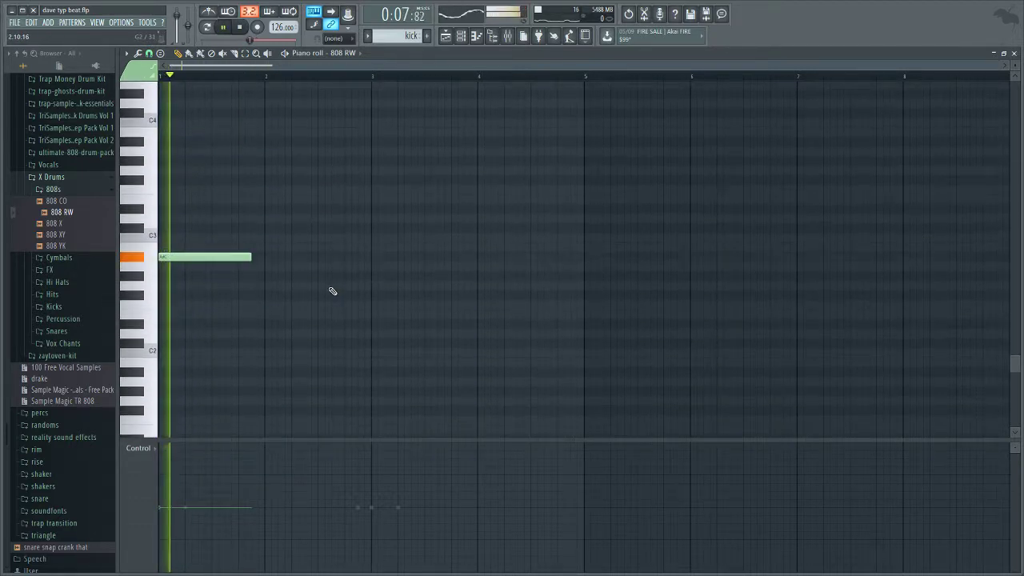
key("space")
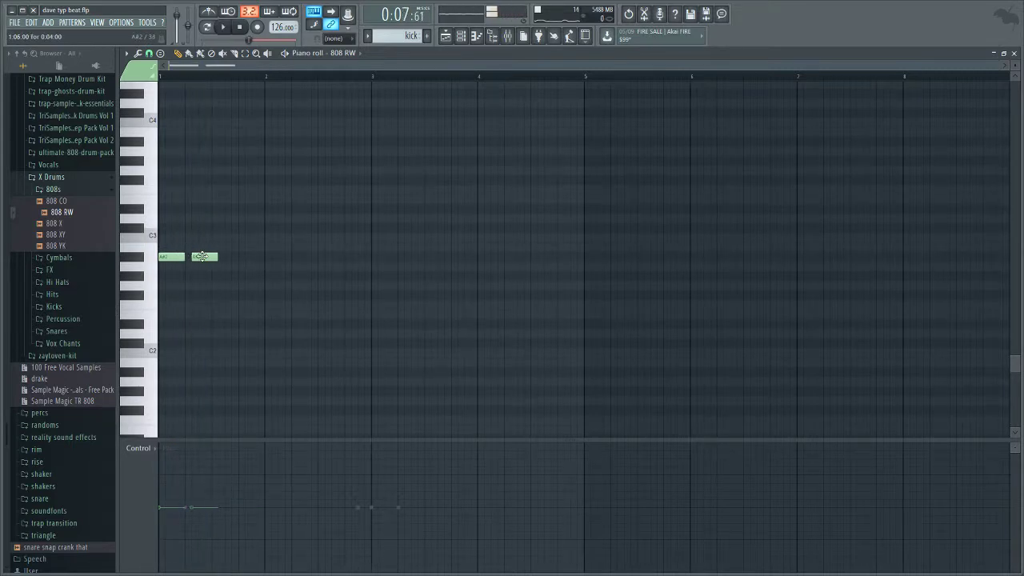
Step: Build the A#2 line with a 4-step note at bar 1, a 16-step note at step 5, and a 14-step note at step 5 of bar 2
key("space")
left_click_drag(209, 258, 289, 258)
left_click(267, 257)
right_click(286, 257)
left_click(286, 257)
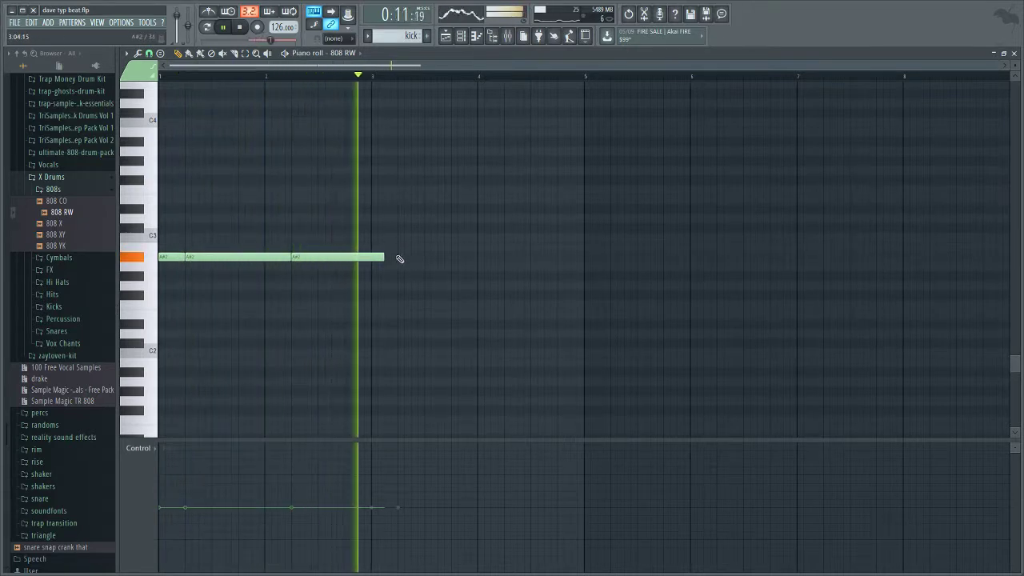
key("space")
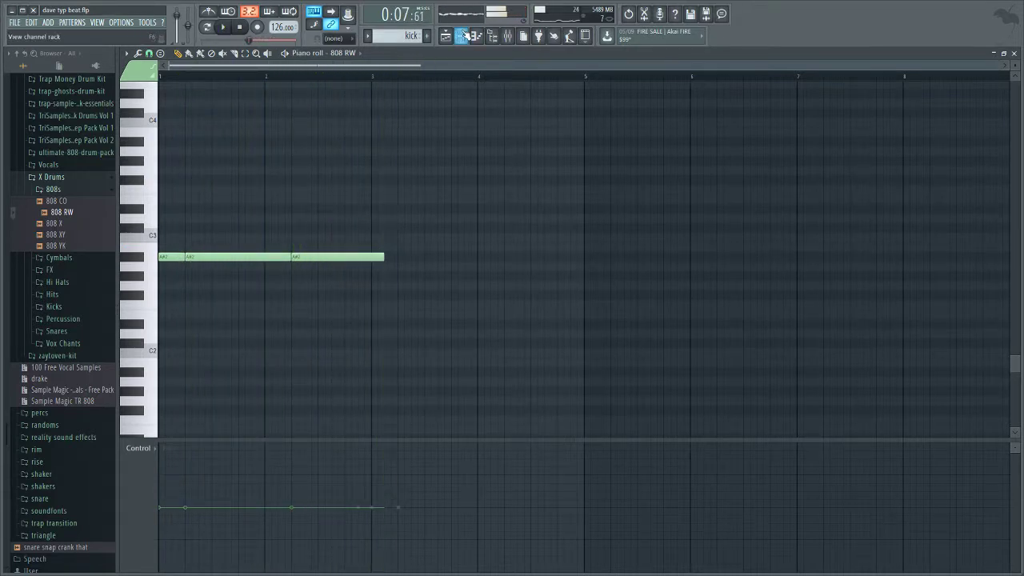
Step: Preview the other samples in the 808s folder and replace the 808 RW channel's sample with 808 X
left_click(91, 193)
left_click(84, 192)
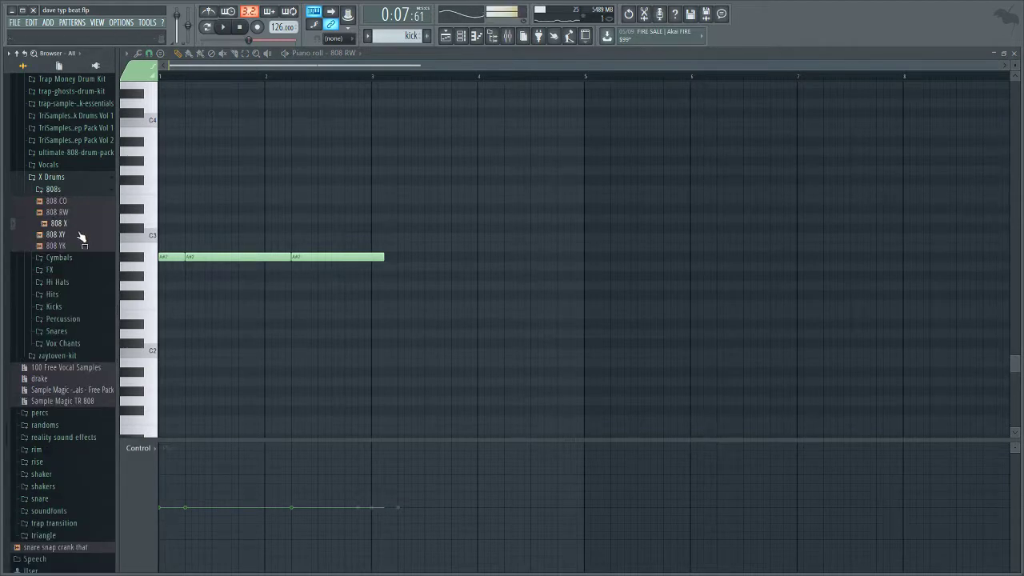
left_click(461, 36)
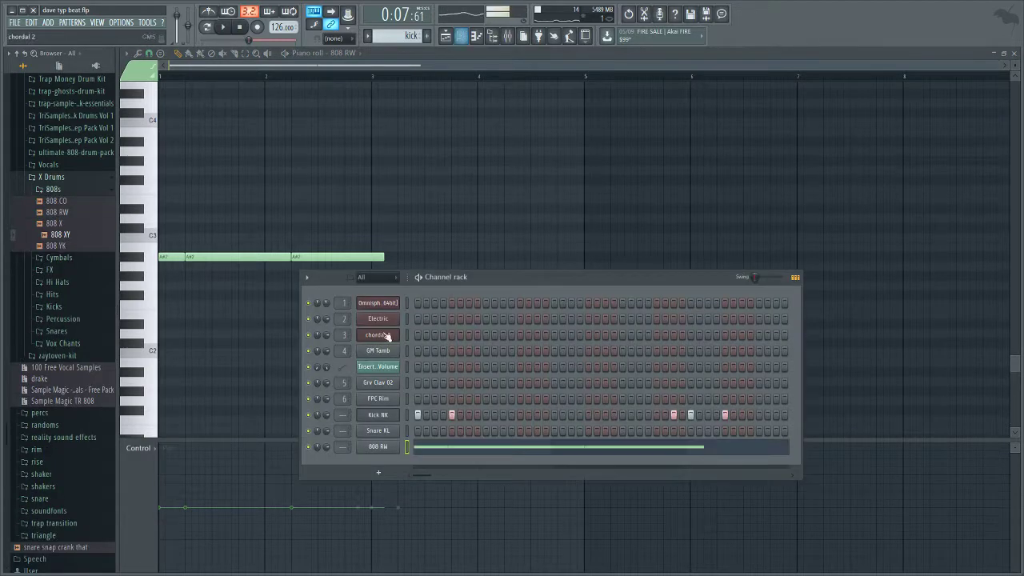
left_click(75, 247)
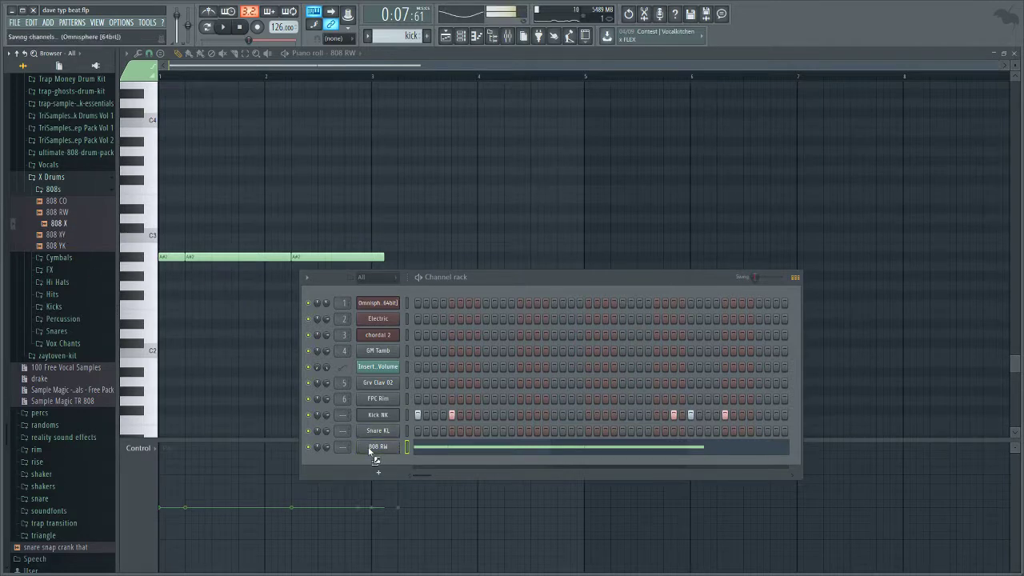
left_click_drag(371, 455, 372, 451)
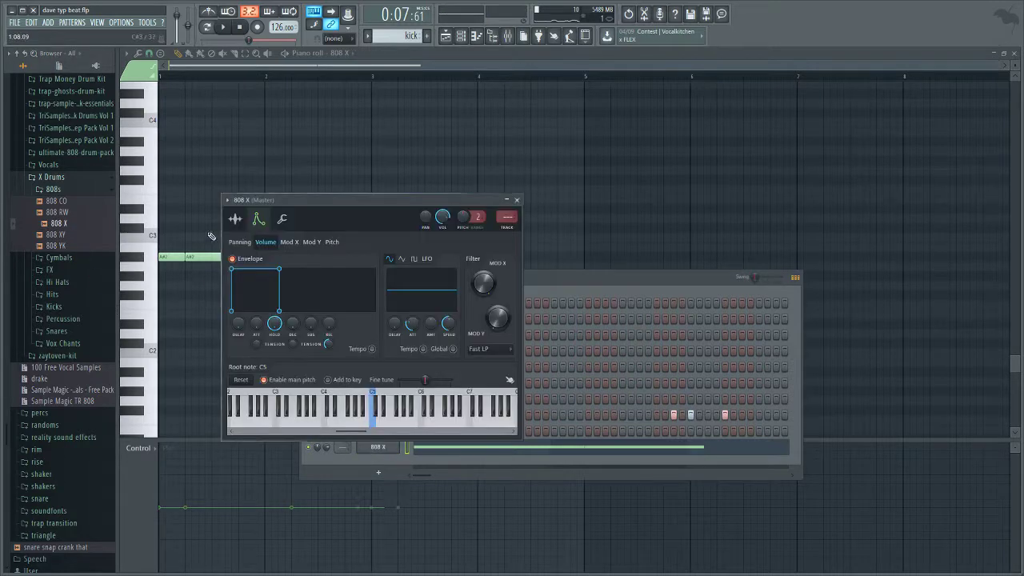
Step: Open the 808 X sample in Edison to examine its pitch
right_click(232, 422)
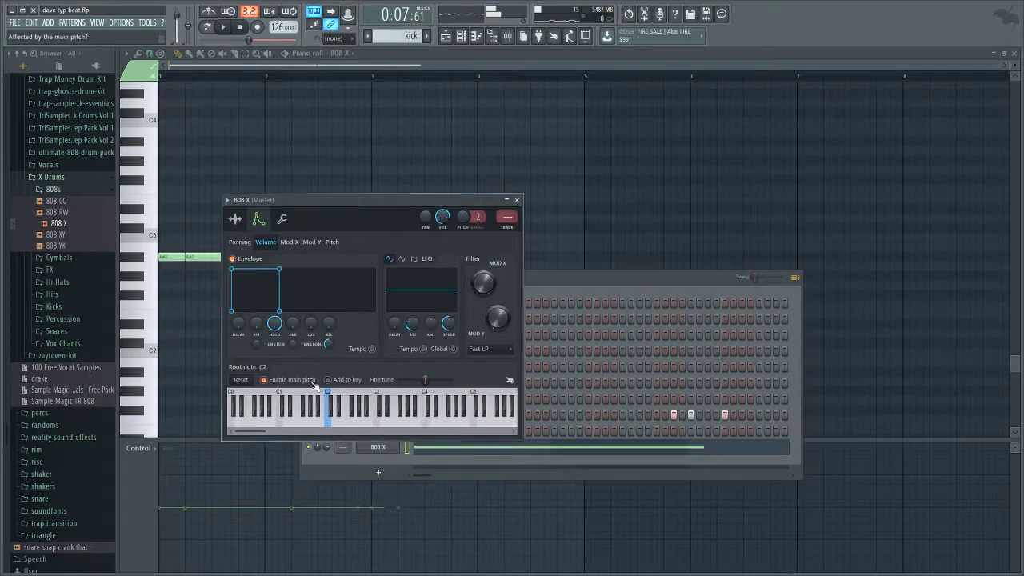
left_click(235, 220)
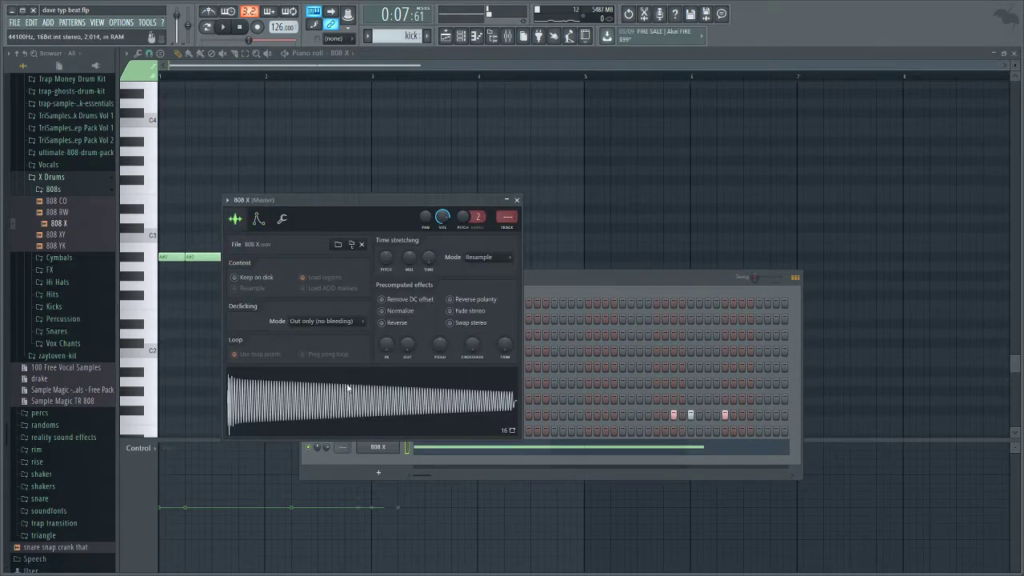
left_click(358, 406)
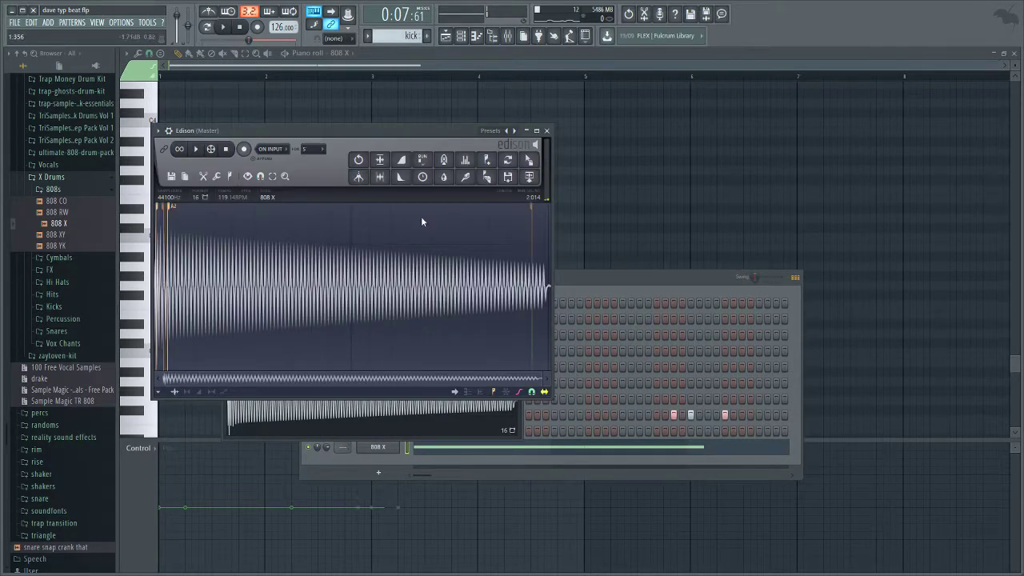
left_click(546, 131)
Step: Set the 808 X channel's root note to A2 and normalize its sample
left_click(281, 219)
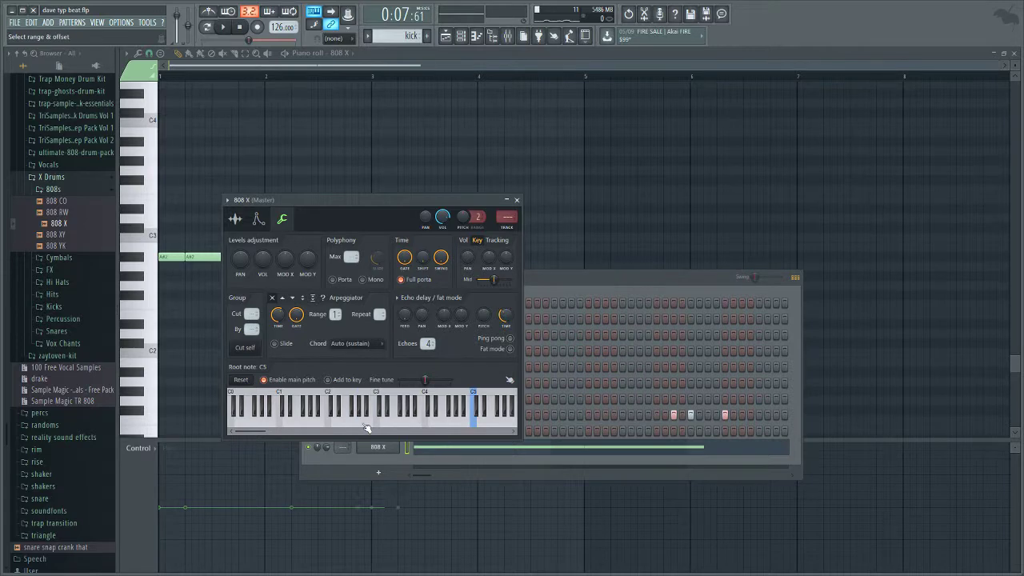
left_click(384, 445)
left_click(386, 447)
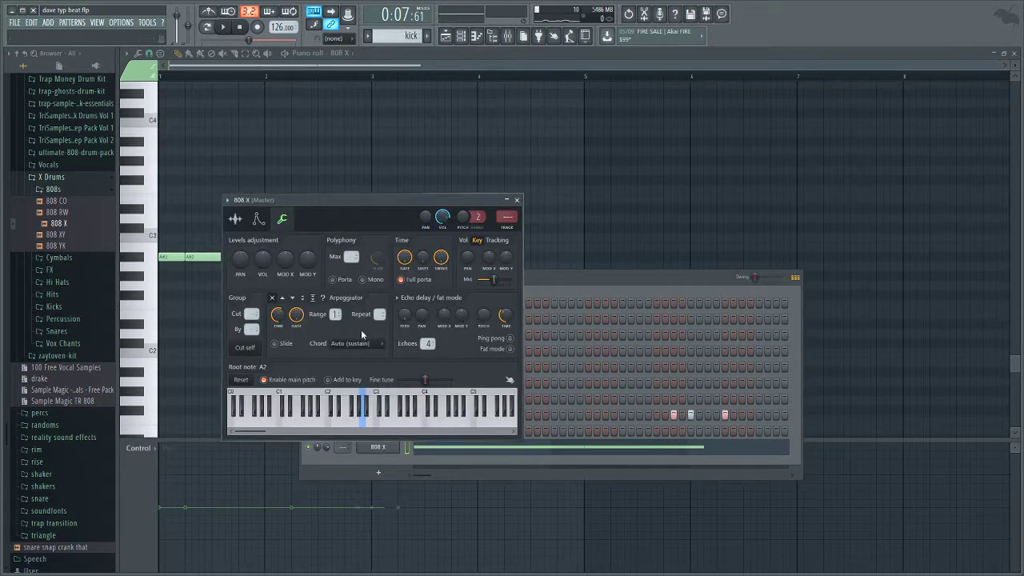
left_click(235, 219)
left_click(400, 313)
Step: Play back the A#2 bass line to audition the 808 X sample
key("space")
left_click(282, 162)
right_click(283, 163)
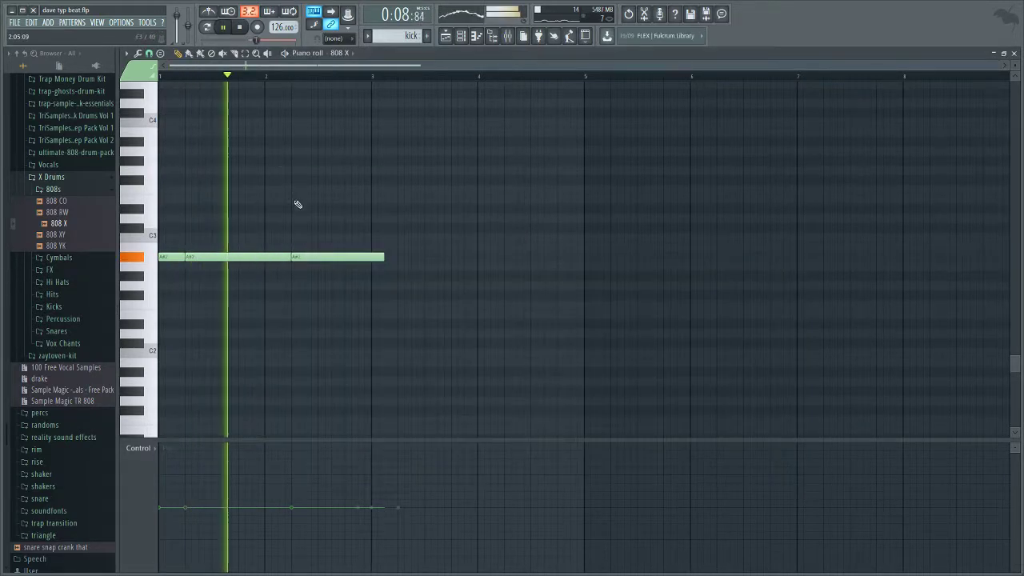
key("space")
Step: Draw a G3 note at step 11 of bar 2, shorten it to 4 steps and play it back
left_click(329, 171)
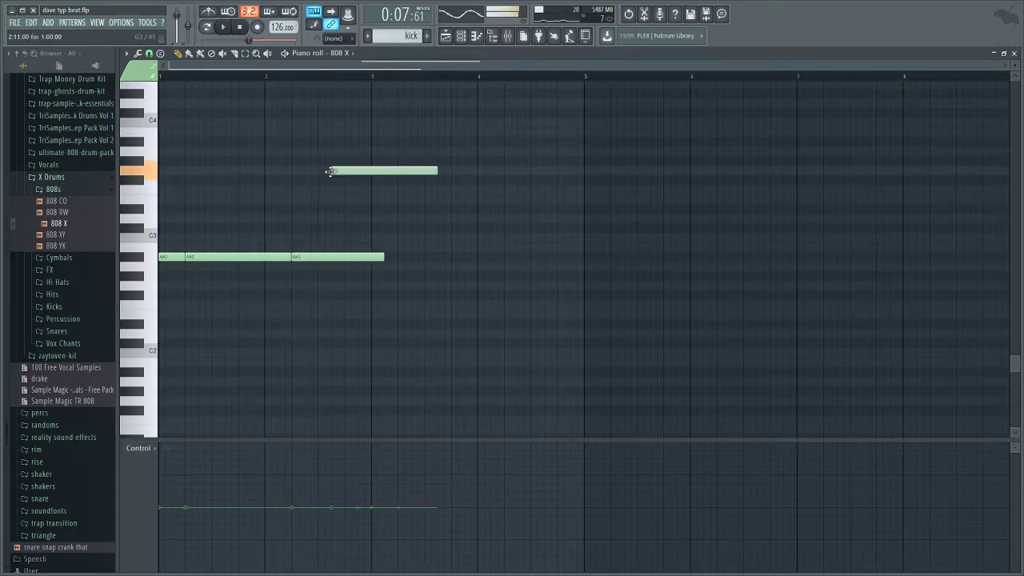
left_click(347, 181)
key("space")
key("space")
right_click(347, 182)
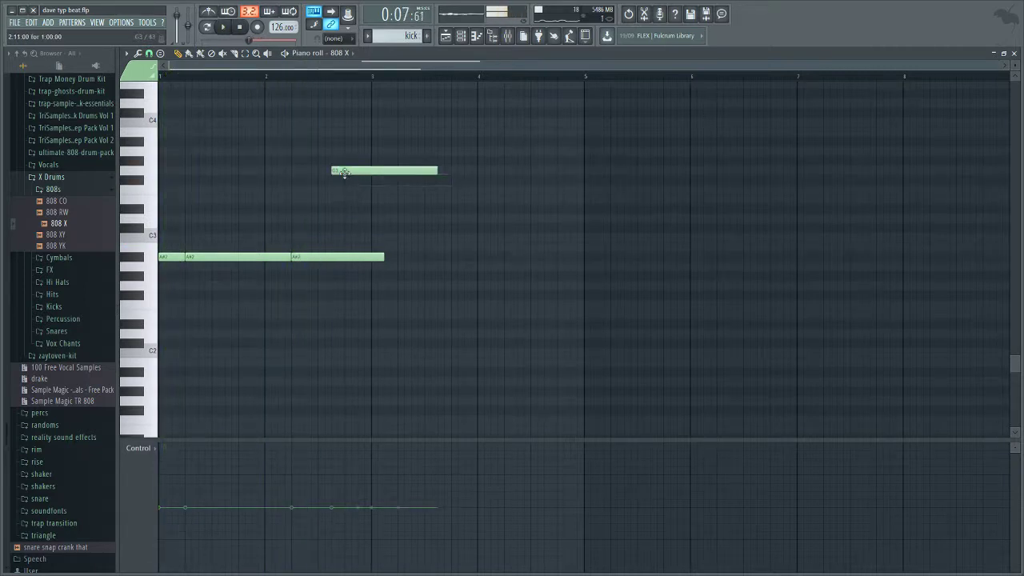
scroll(156, 112, "up", 3)
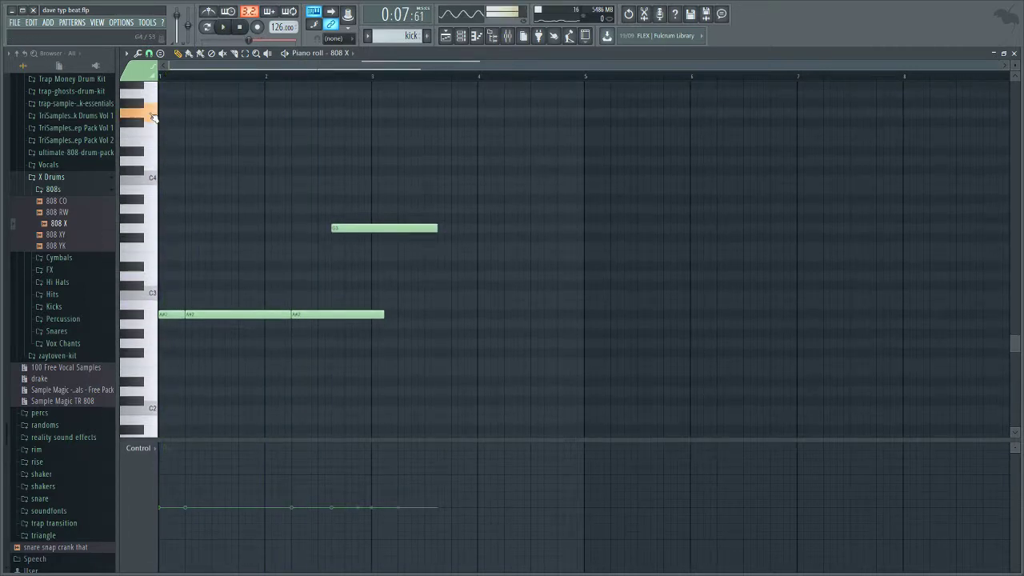
key("space")
left_click_drag(432, 228, 350, 233)
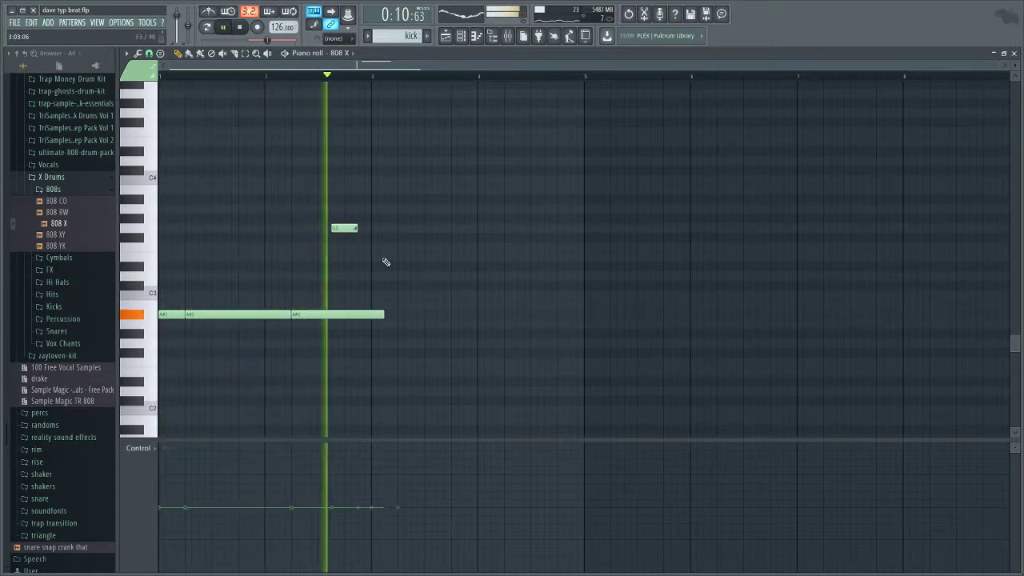
key("space")
Step: Trim bar 2's A#2 note to 4 steps, then place a 4-step G3 at step 9 and an F3 at step 13
left_click_drag(318, 327, 331, 322)
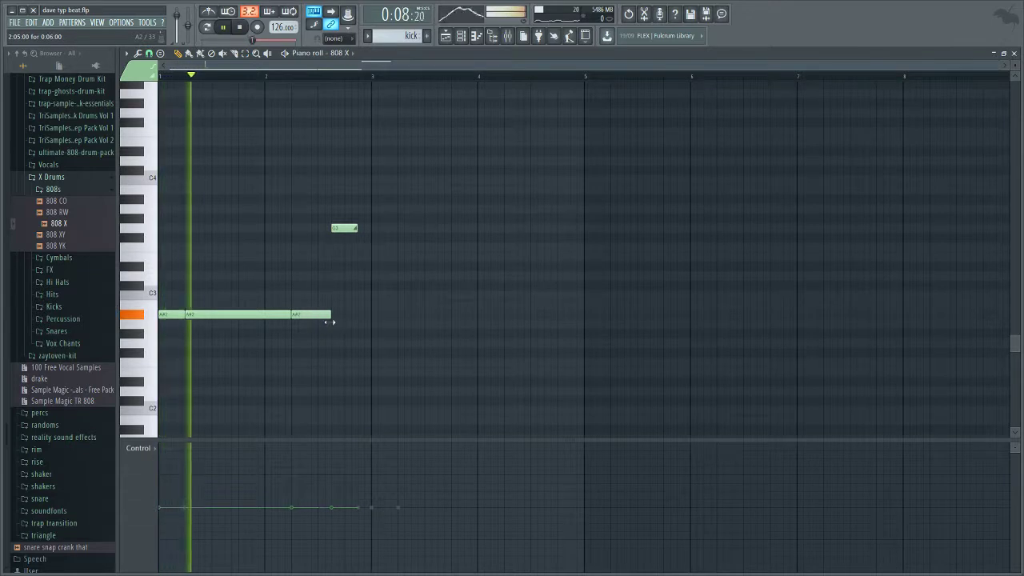
right_click(348, 229)
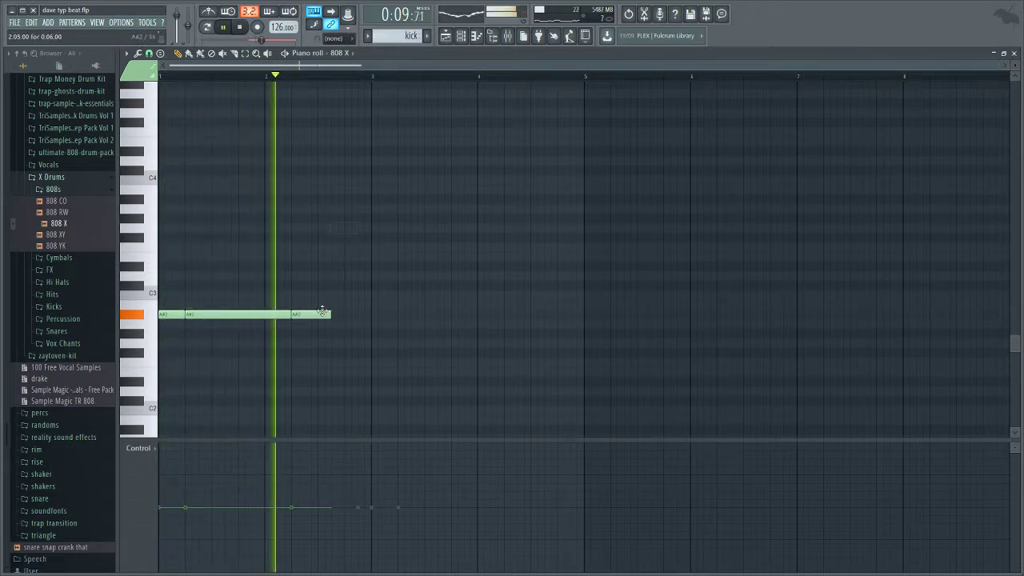
left_click(340, 228)
left_click(347, 248)
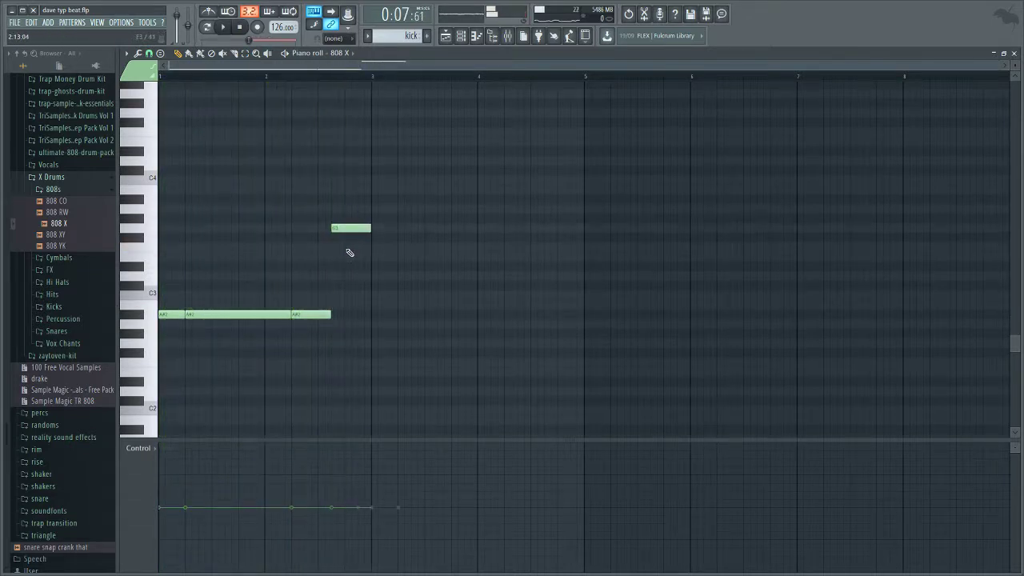
key("space")
left_click_drag(331, 320, 317, 320)
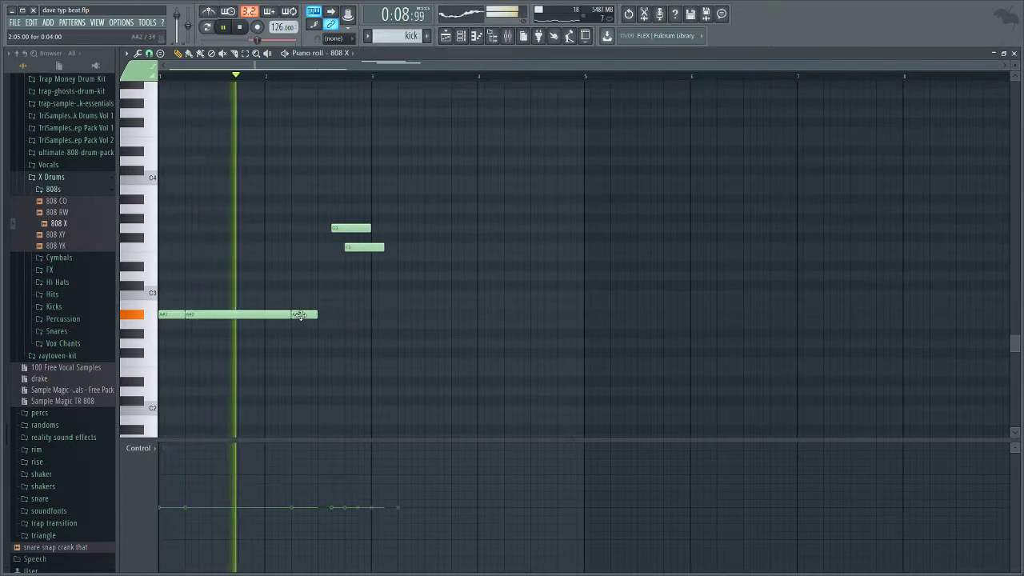
mouse_move(346, 228)
left_mouse_down()
mouse_move(331, 228)
mouse_move(343, 229)
left_mouse_up()
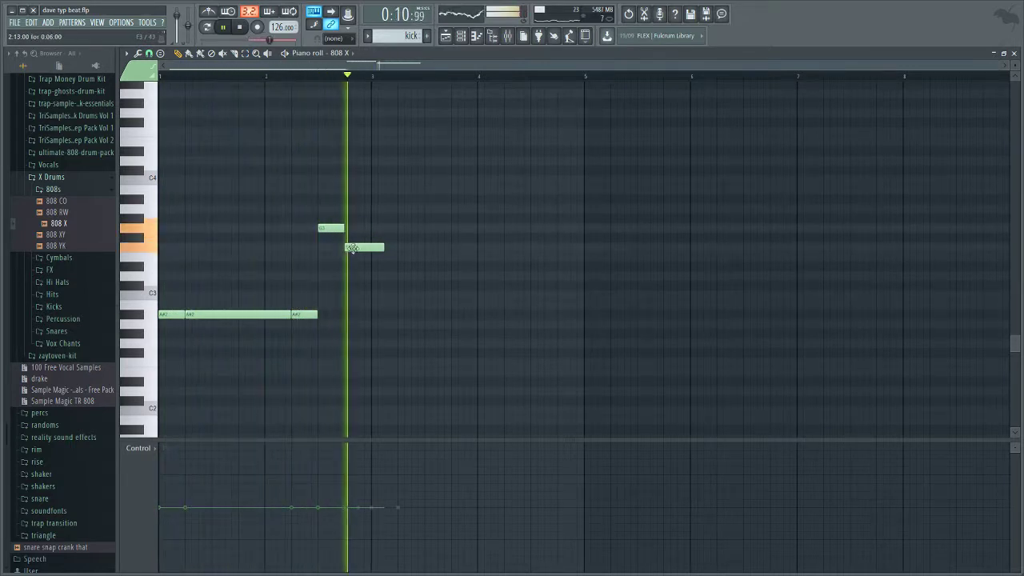
Step: Trim F3 to 4 steps and add bar 3 A#2 notes: 4 steps long at step 1, 10 steps long at steps 5 and 15
key("space")
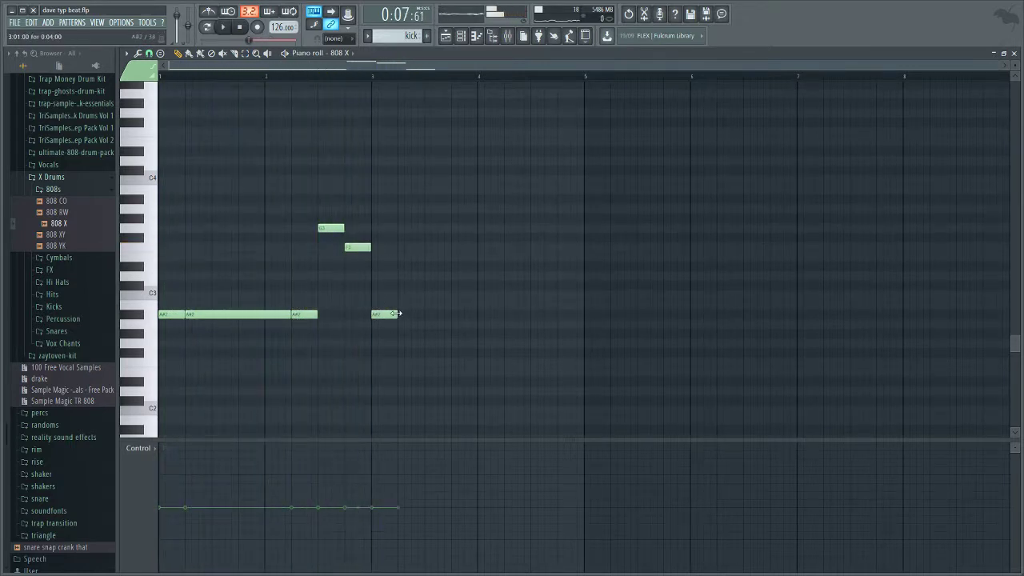
key("space")
mouse_move(483, 319)
left_mouse_down()
mouse_move(392, 333)
mouse_move(407, 313)
mouse_move(463, 319)
left_mouse_up()
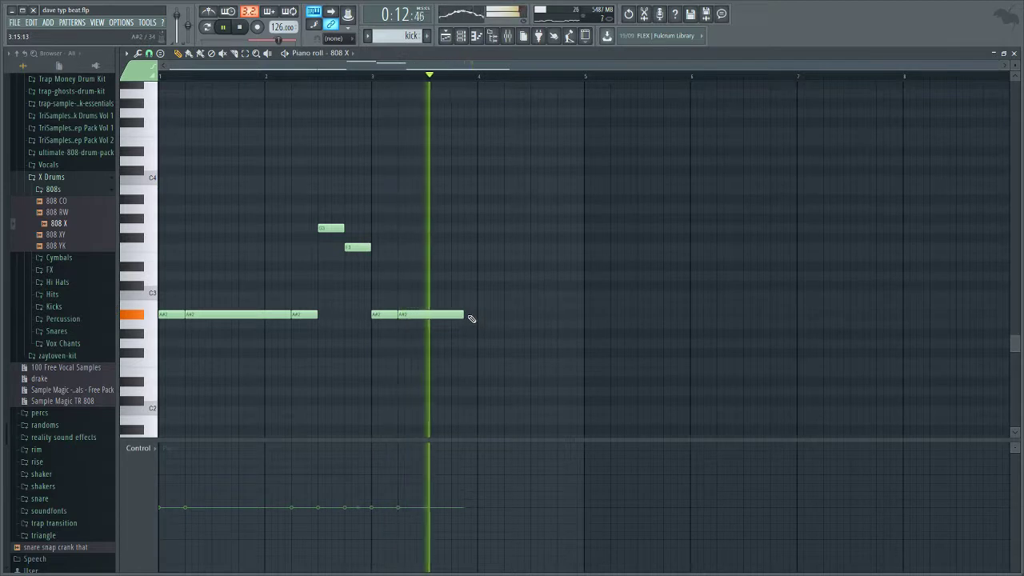
left_click(470, 318)
key("space")
Step: Finish bar 4 of the bass line with a 4-step D#3 at step 9 and a 4-step F3 at step 13
left_click(528, 267)
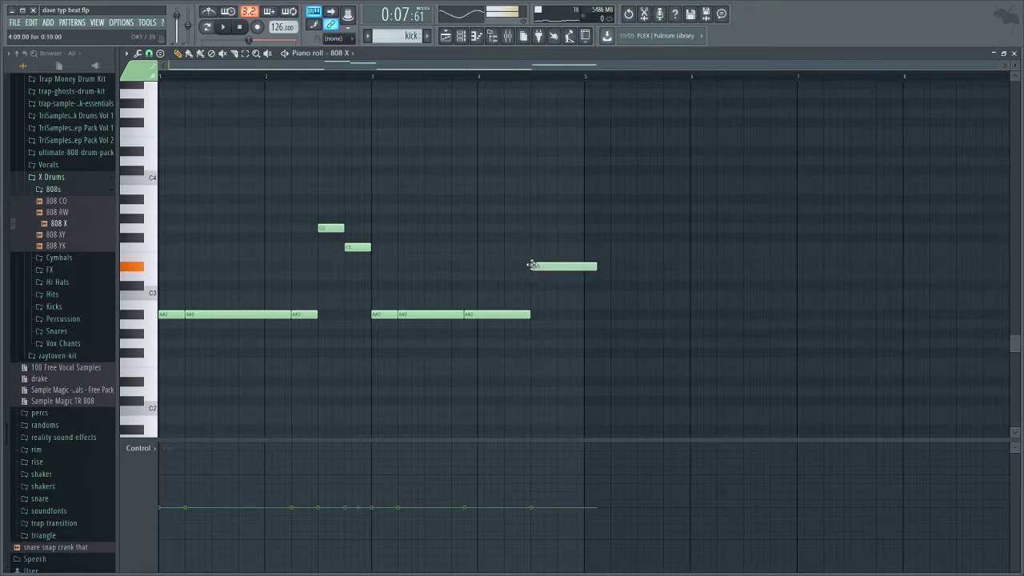
key("space")
left_click_drag(595, 266, 562, 279)
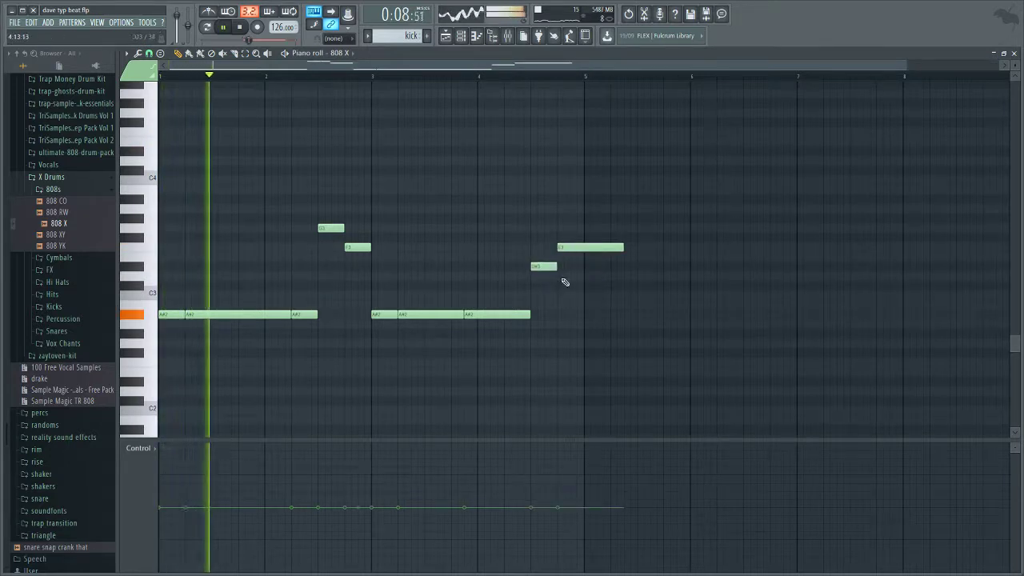
left_click_drag(622, 247, 582, 277)
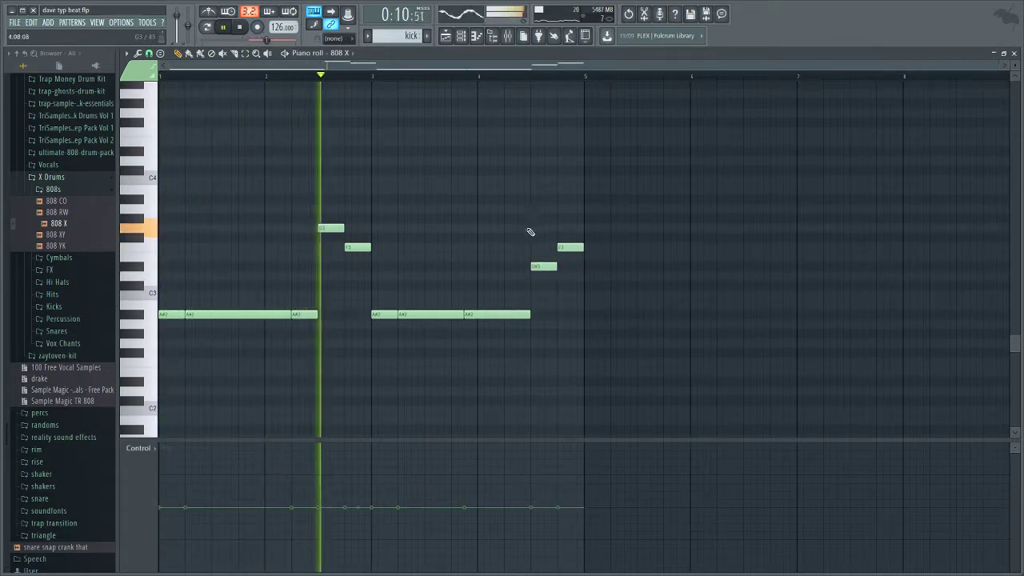
Step: Add Closed Hi Hat FF from the X Drums Hi Hats folder as a new channel below 808 X
left_click(446, 35)
left_click(461, 35)
scroll(69, 293, "up", 5)
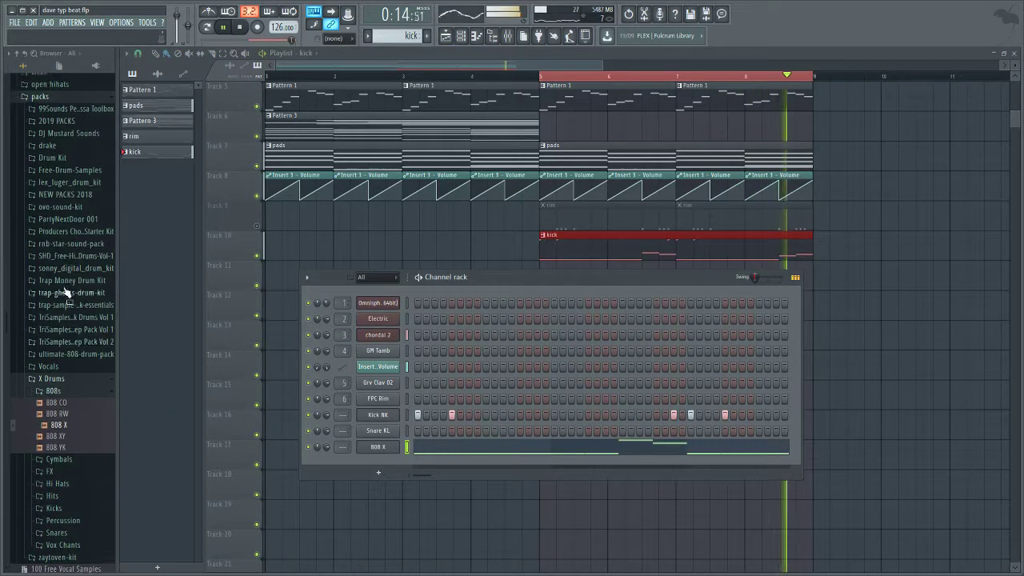
scroll(76, 354, "down", 7)
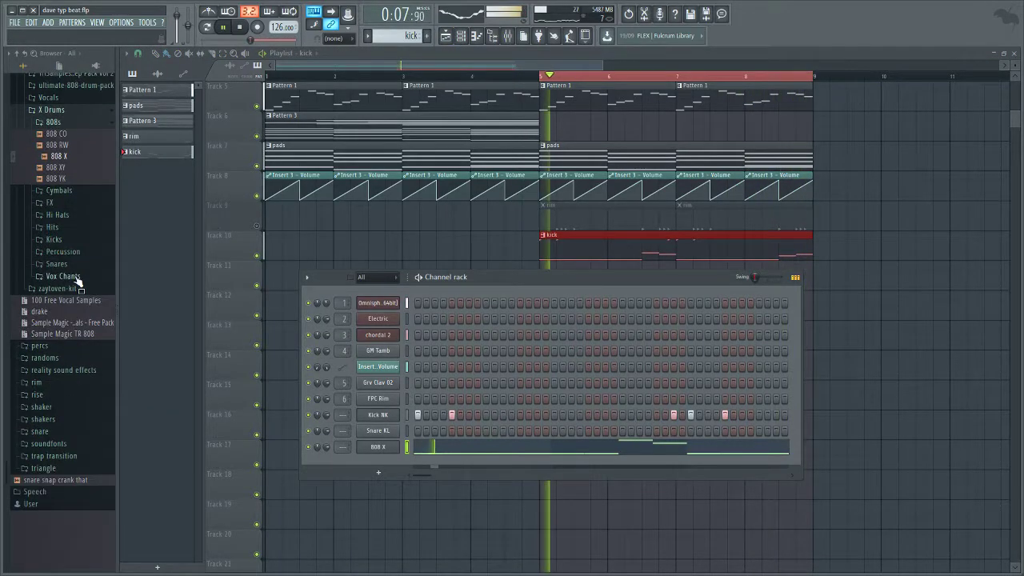
left_click(78, 216)
left_click_drag(70, 249, 388, 467)
key("space")
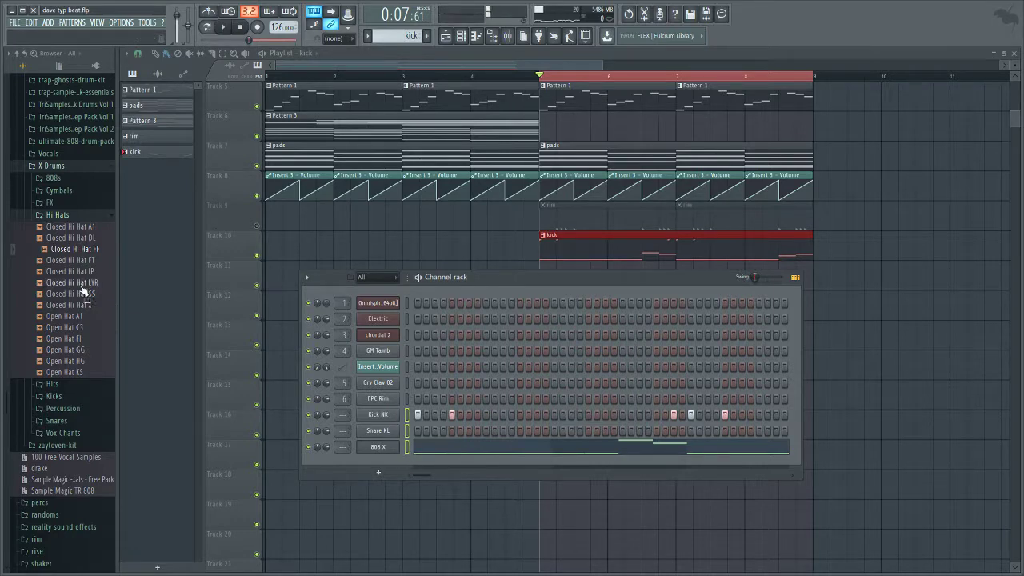
left_click_drag(373, 463, 372, 460)
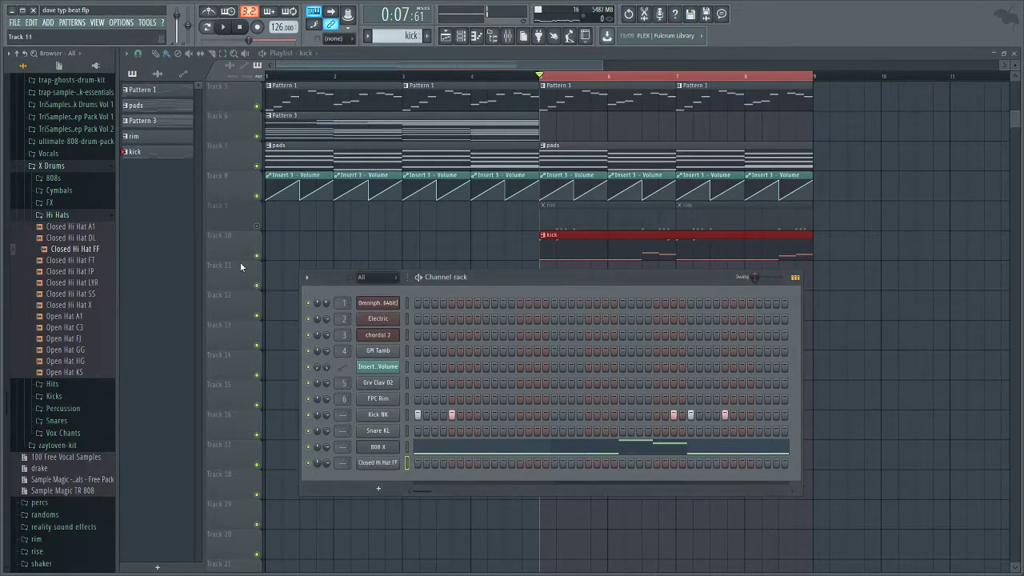
Step: Unmute the rim track in the playlist, play the beat and select the FPC Rim insert in the mixer
left_click(249, 227)
key("space")
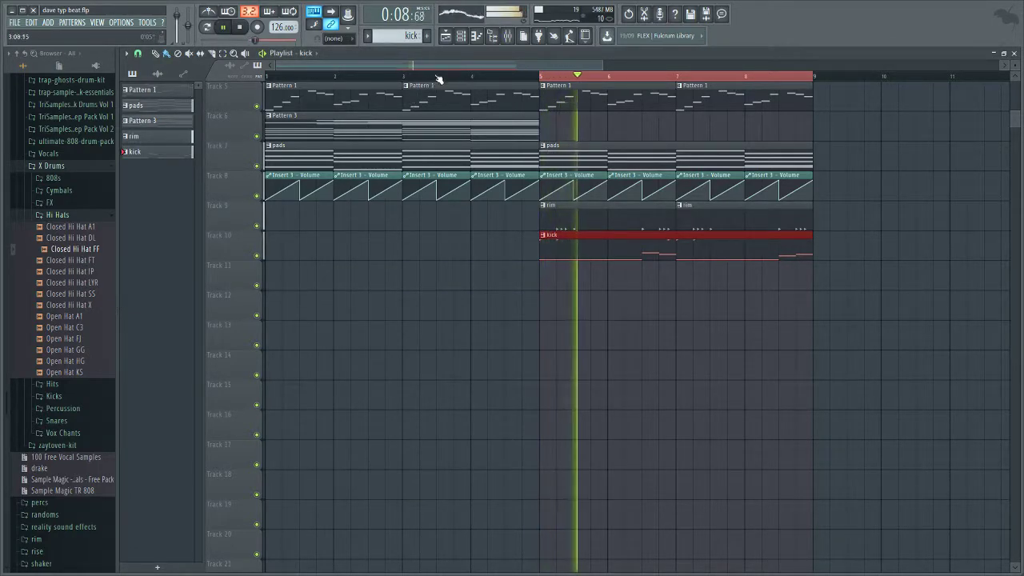
left_click(507, 35)
left_click(286, 177)
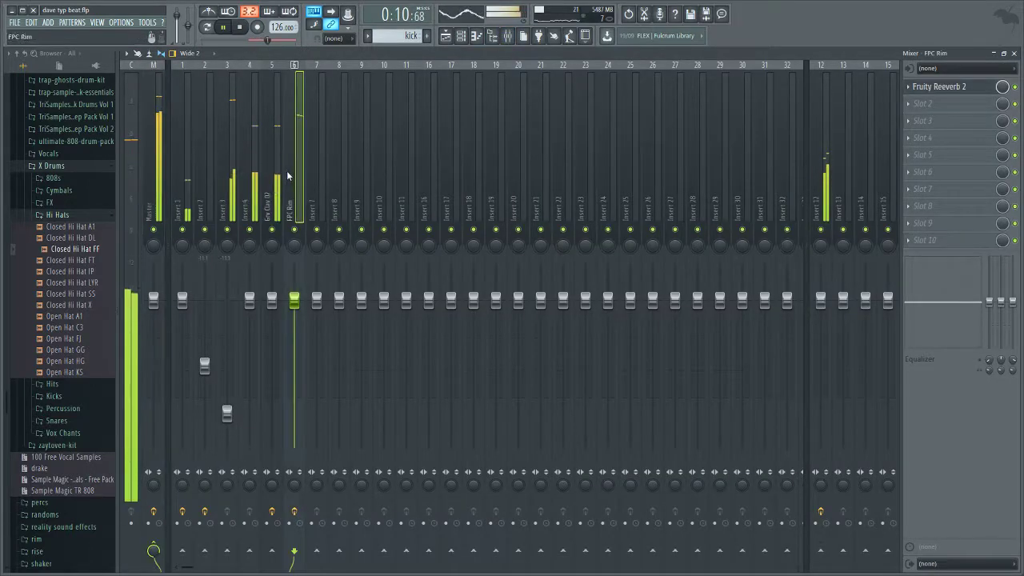
Step: Open Fruity Reeverb 2 on the FPC Rim insert and switch the effect off
left_click(940, 86)
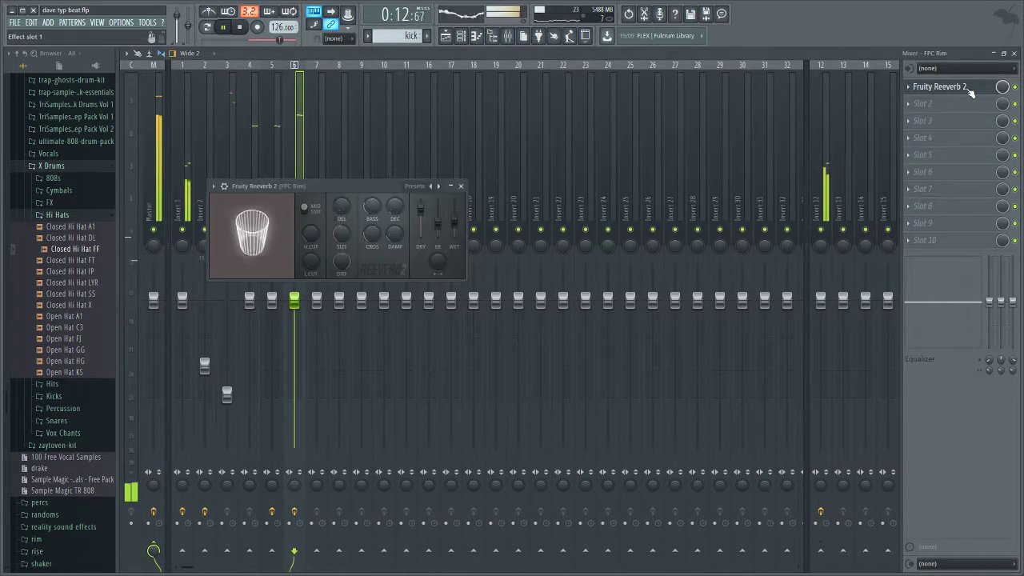
left_click(460, 185)
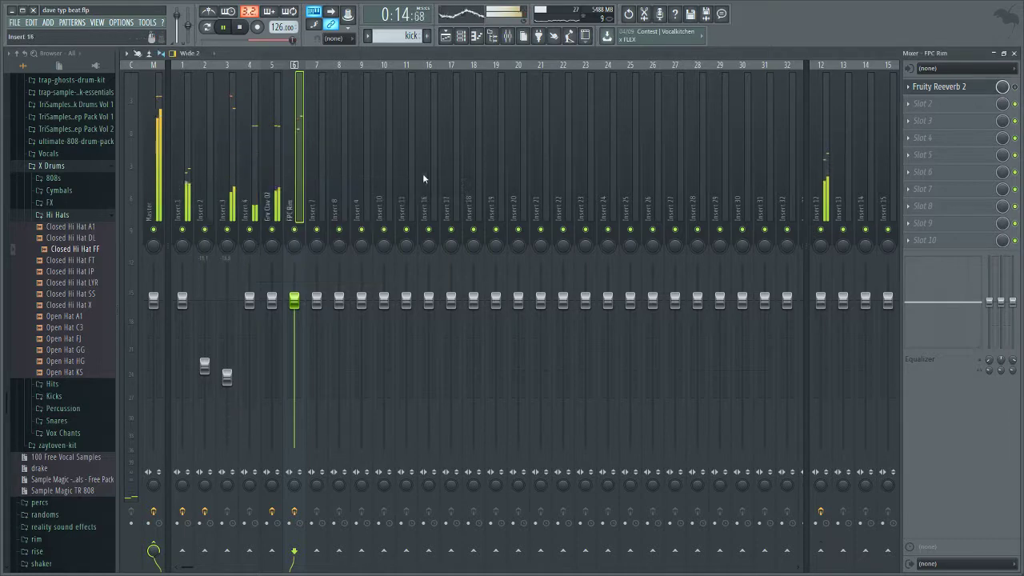
Step: Reset the FPC Rim notes' panning to centre in the rim pattern and lower the FPC Rim mixer volume to 74% (-6.1 dB)
left_click(447, 37)
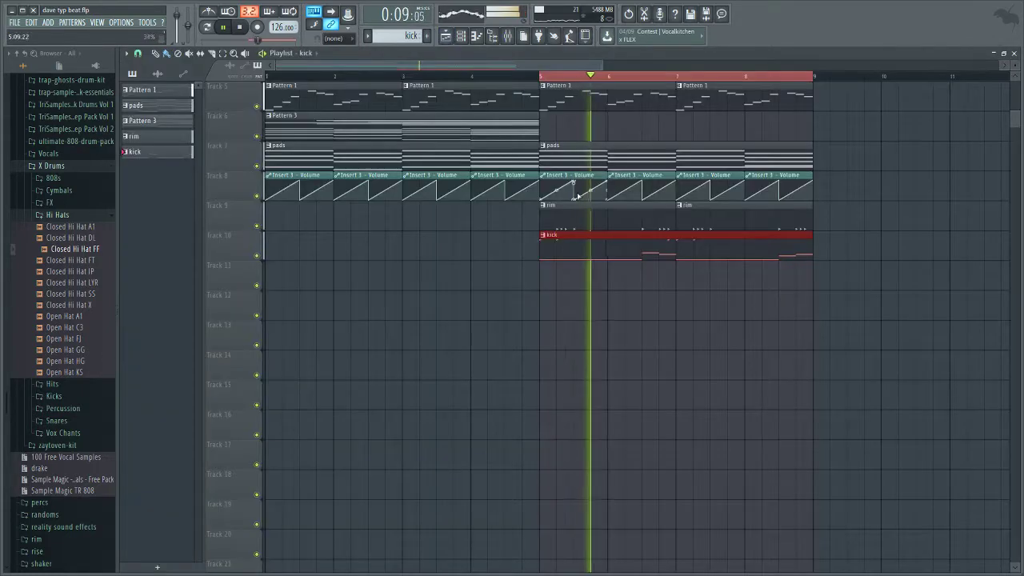
key("space")
left_click(580, 220)
double_click(580, 219)
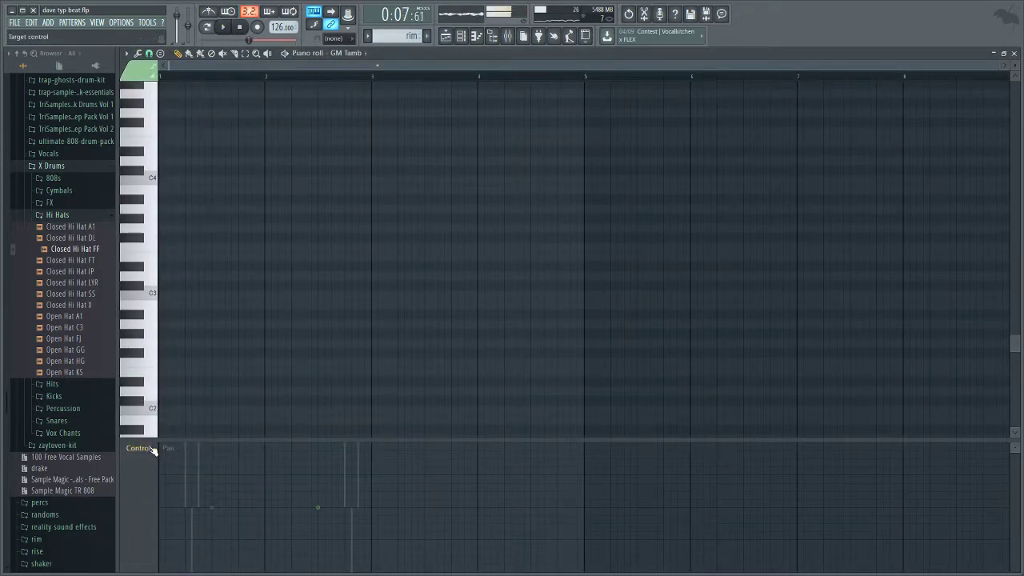
key("space")
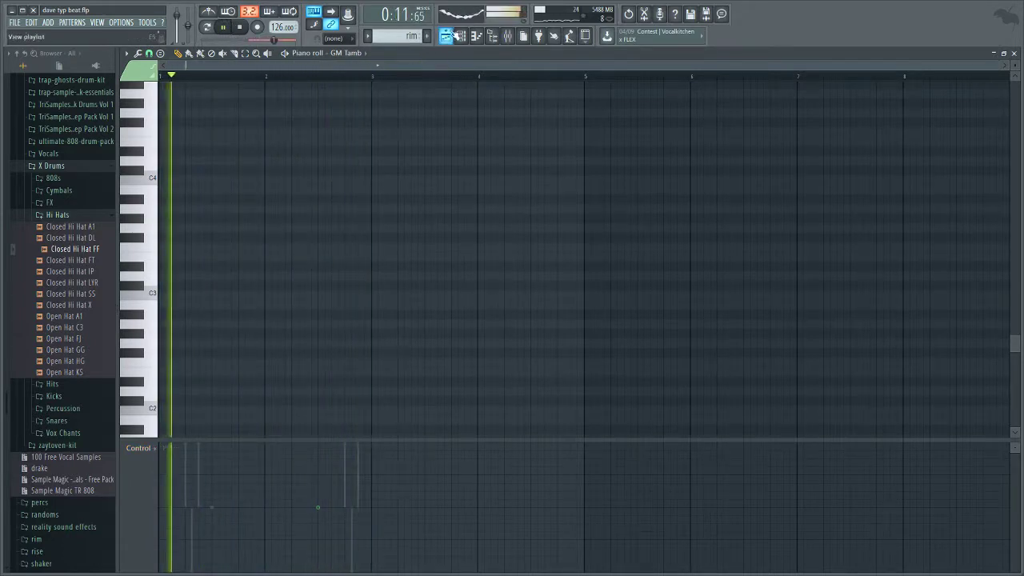
key("F6")
left_click(391, 399)
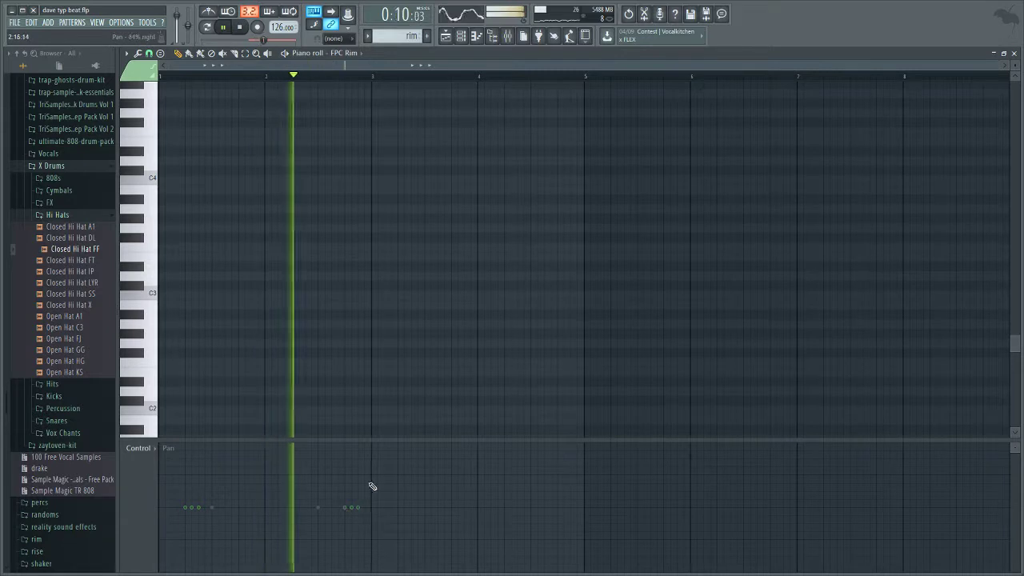
left_click(501, 35)
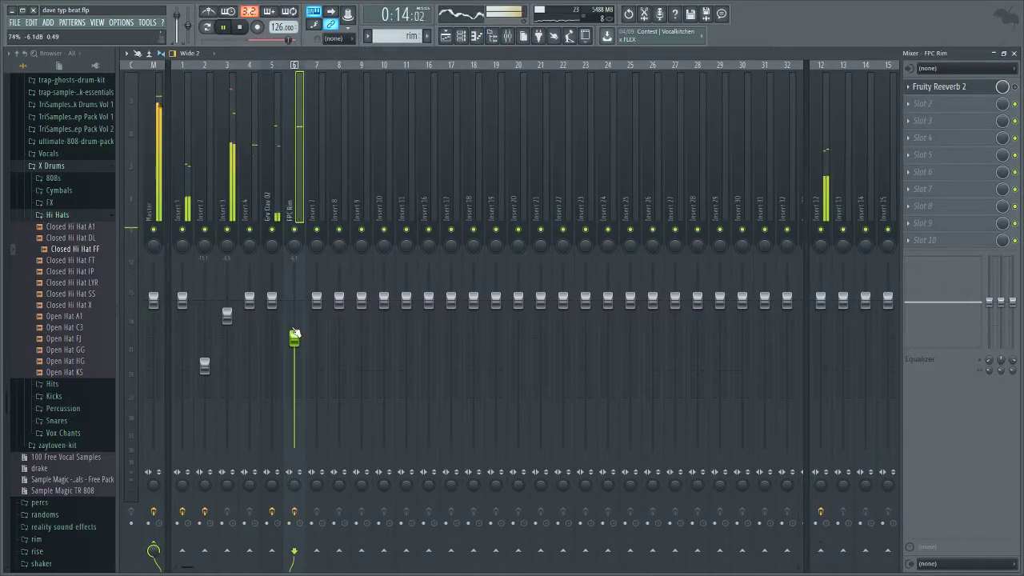
left_click(452, 37)
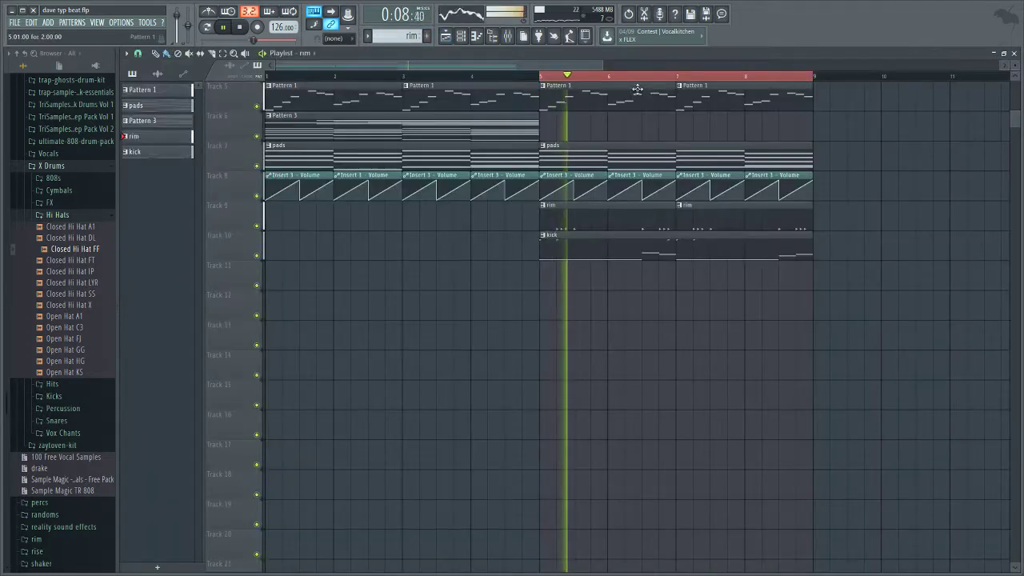
Step: Audition sounds in the Drum Kit pack's Snare folder and add Snare (47) as a new channel below Closed Hi Hat FF
left_click(85, 215)
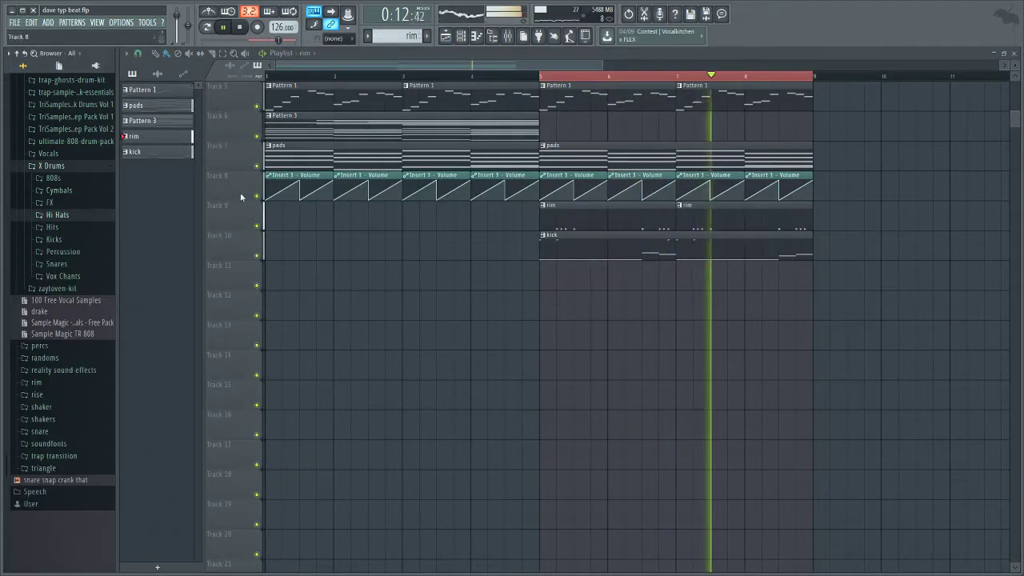
scroll(69, 272, "up", 5)
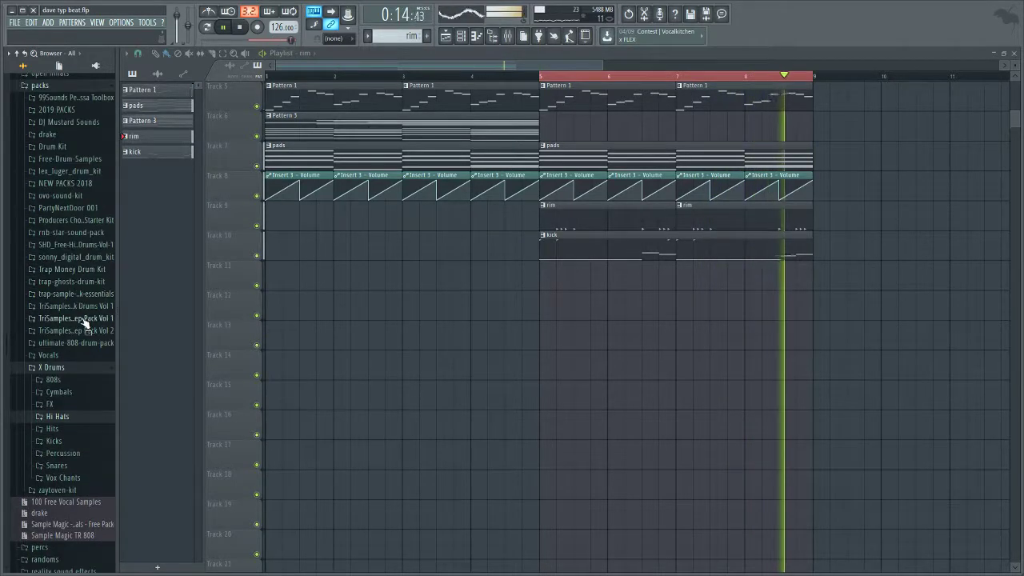
left_click(78, 147)
left_click(75, 221)
left_click(74, 246)
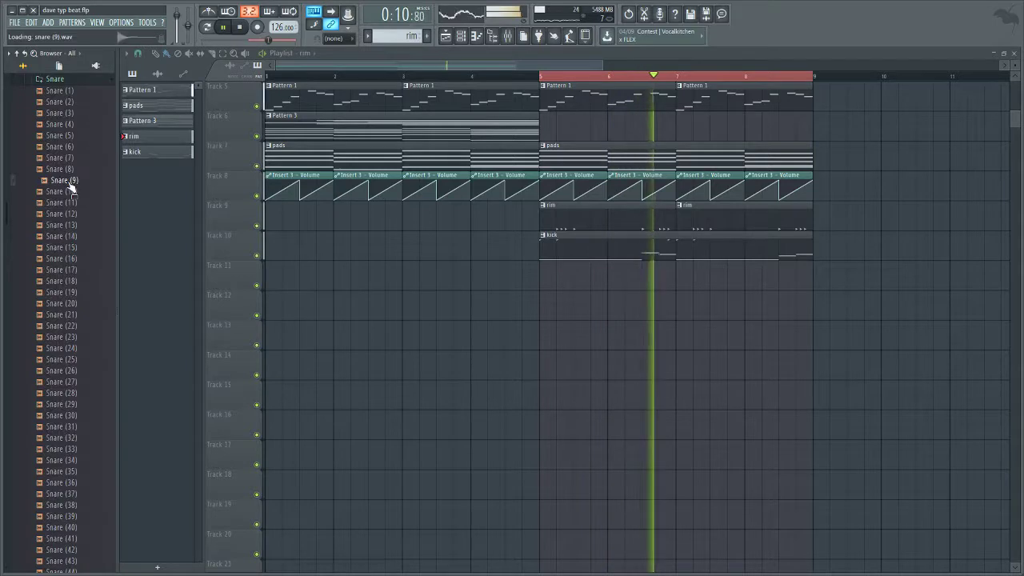
key("space")
scroll(68, 272, "down", 10)
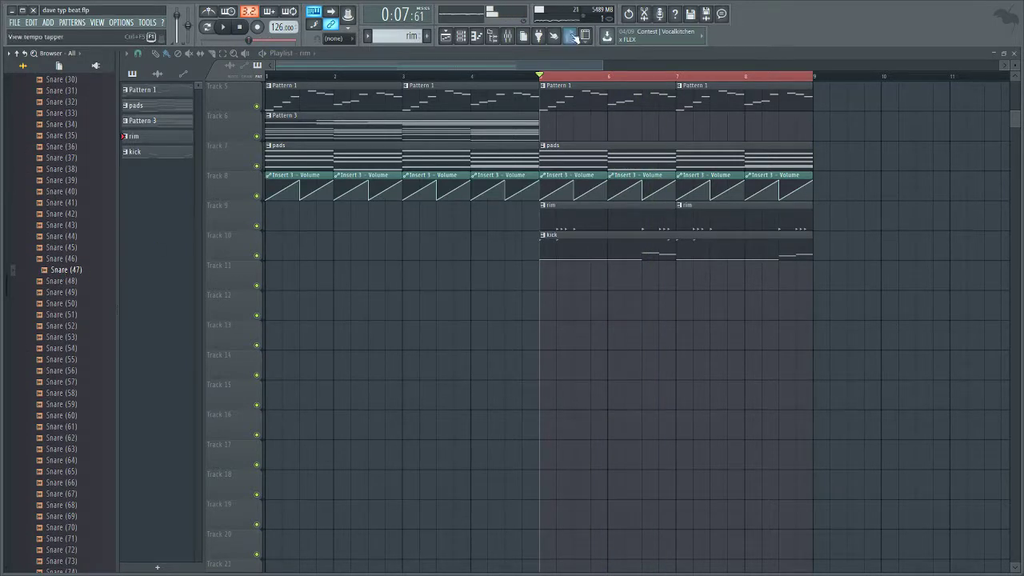
left_click(468, 40)
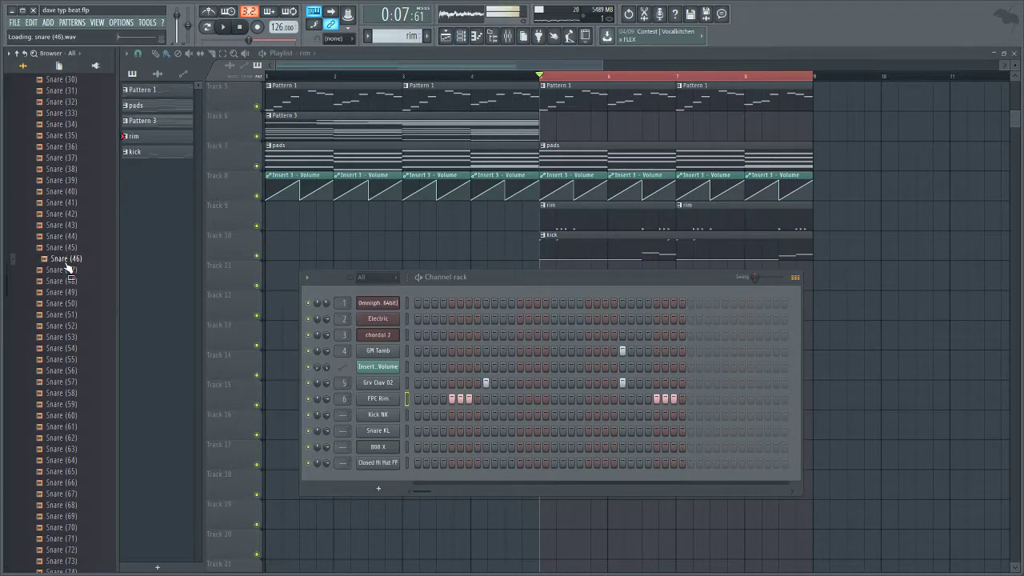
left_click_drag(381, 475, 384, 477)
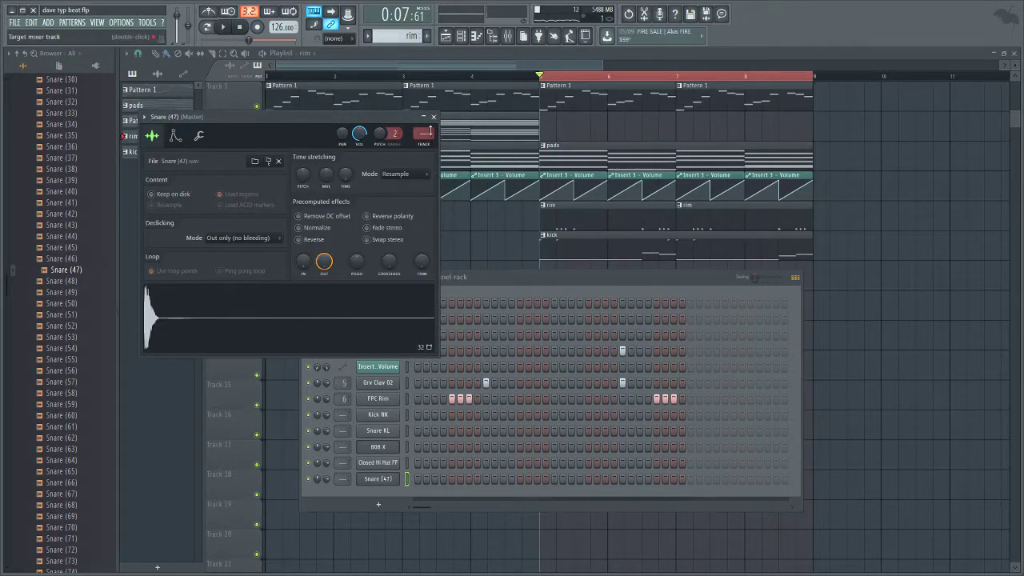
left_click(434, 117)
key("space")
left_click(485, 479)
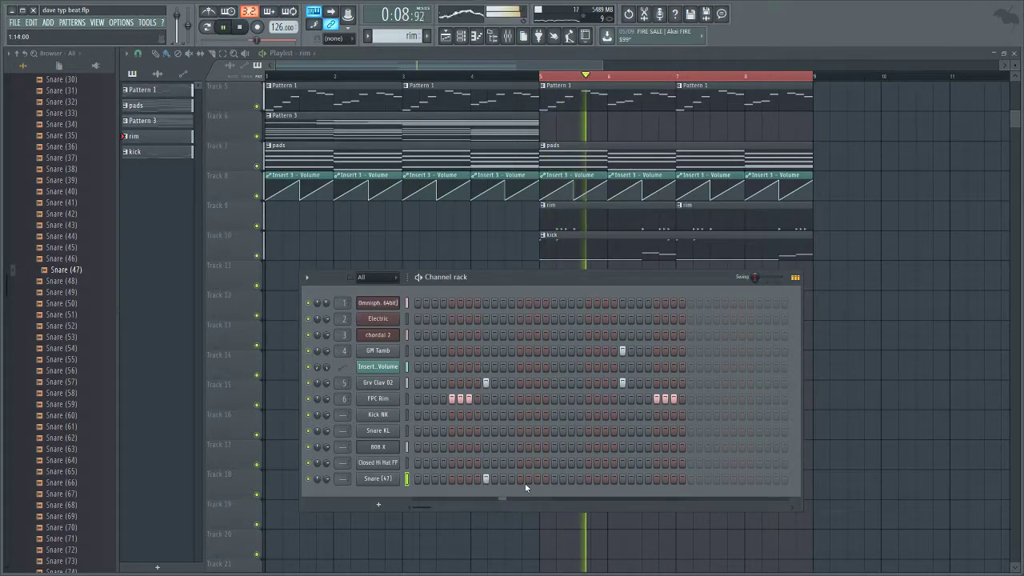
left_click(623, 478)
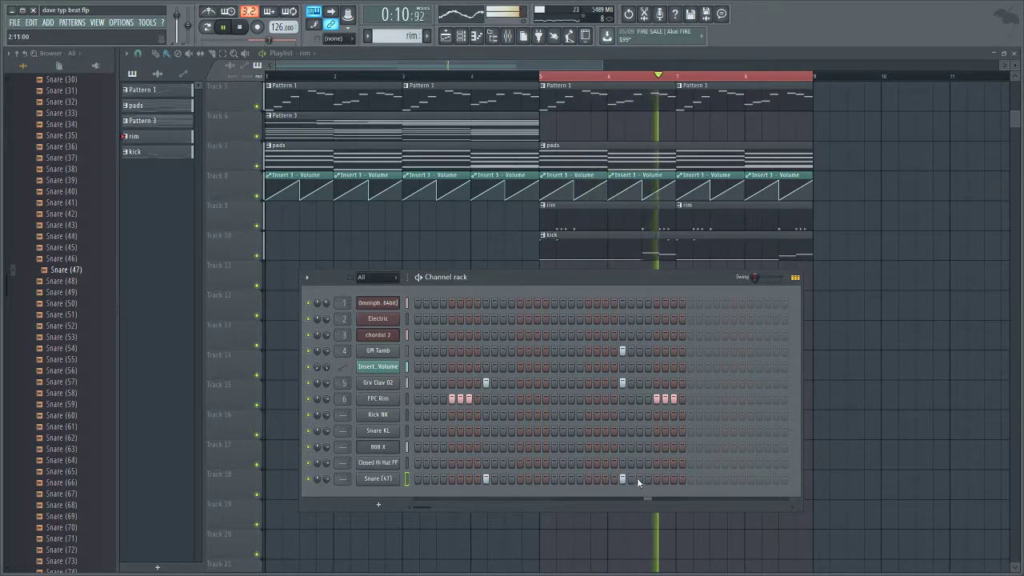
left_click(536, 478)
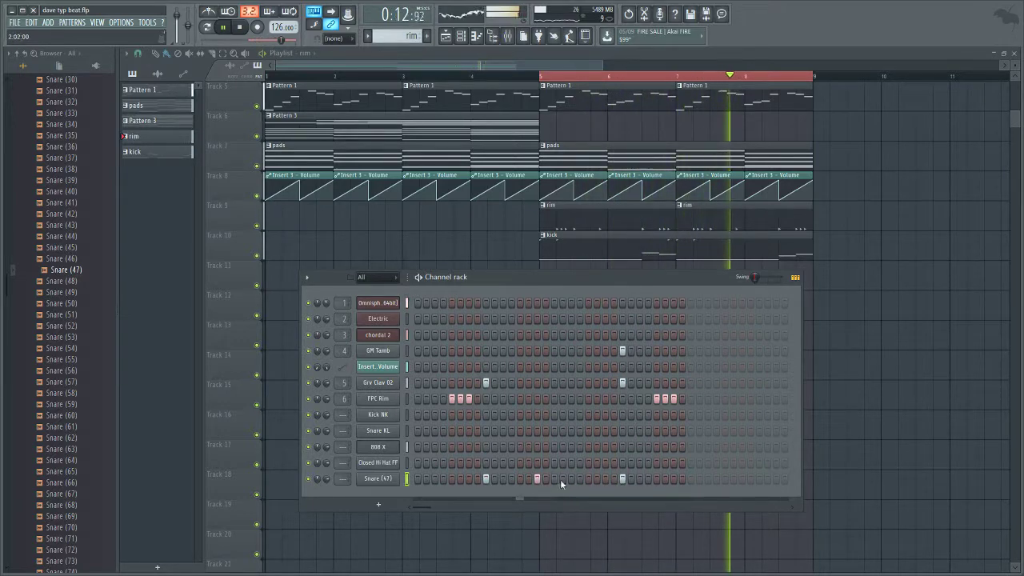
left_click(571, 479)
left_click(673, 478)
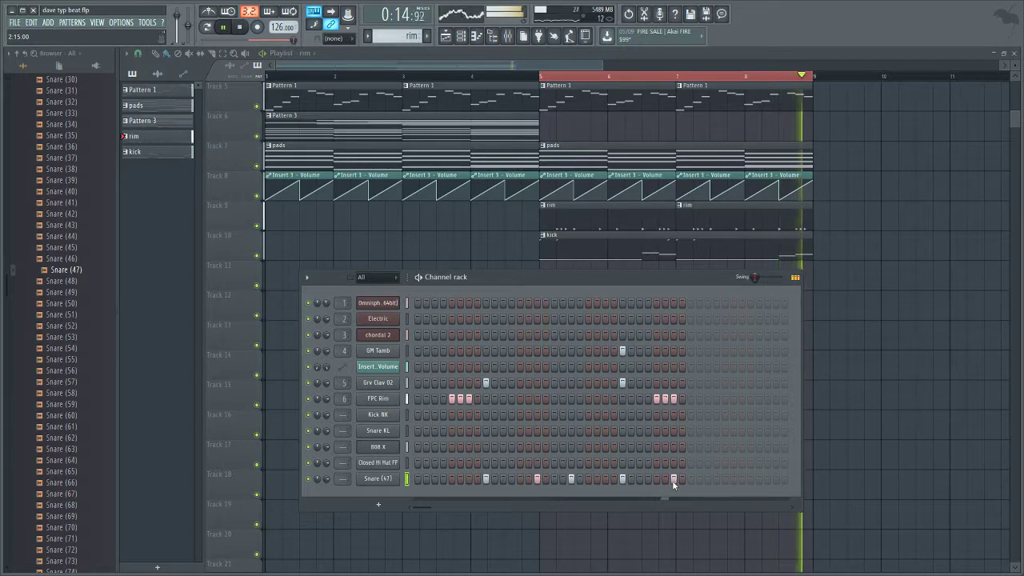
key("ctrl+x")
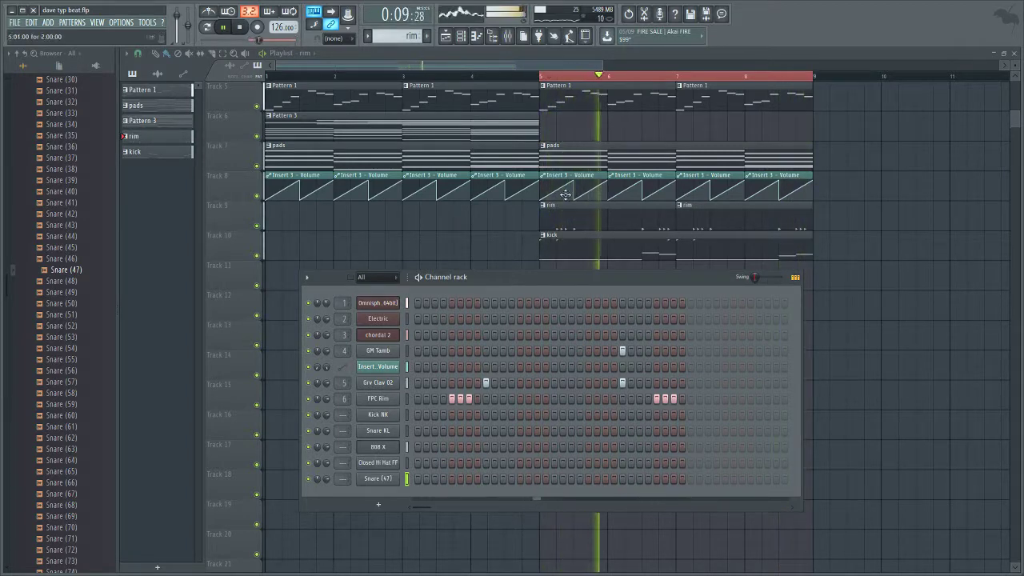
Step: Place a new pattern named snare on Track 11 at bars 7 and 5, and delete the pads clip starting at bar 5
left_click(428, 37)
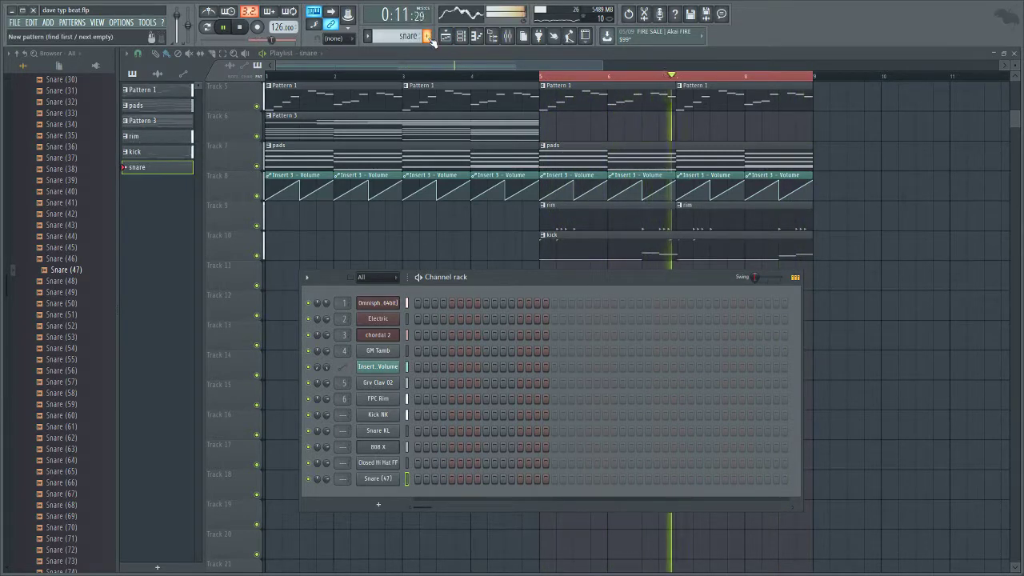
key("F6")
left_click(686, 274)
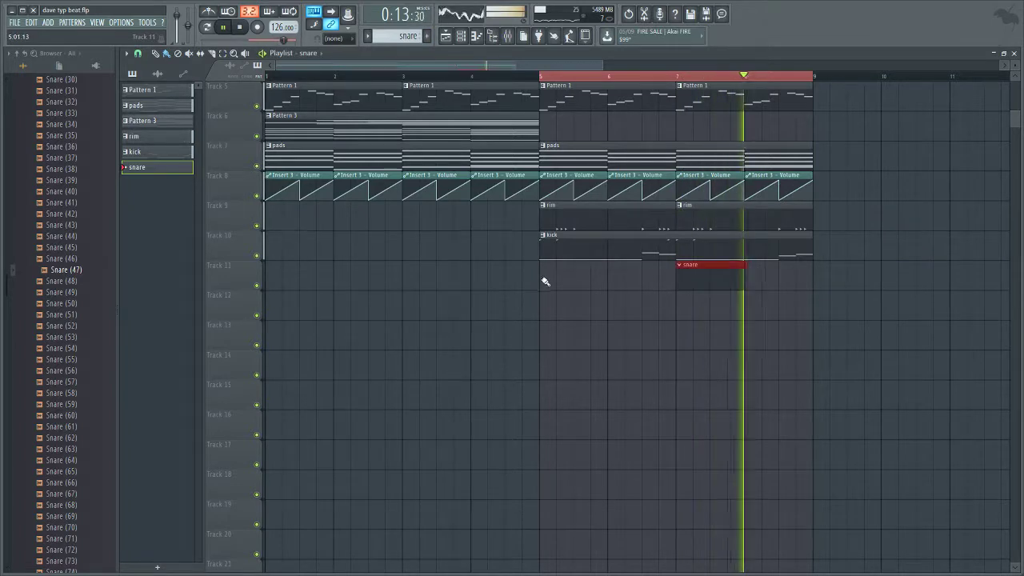
left_click(544, 280)
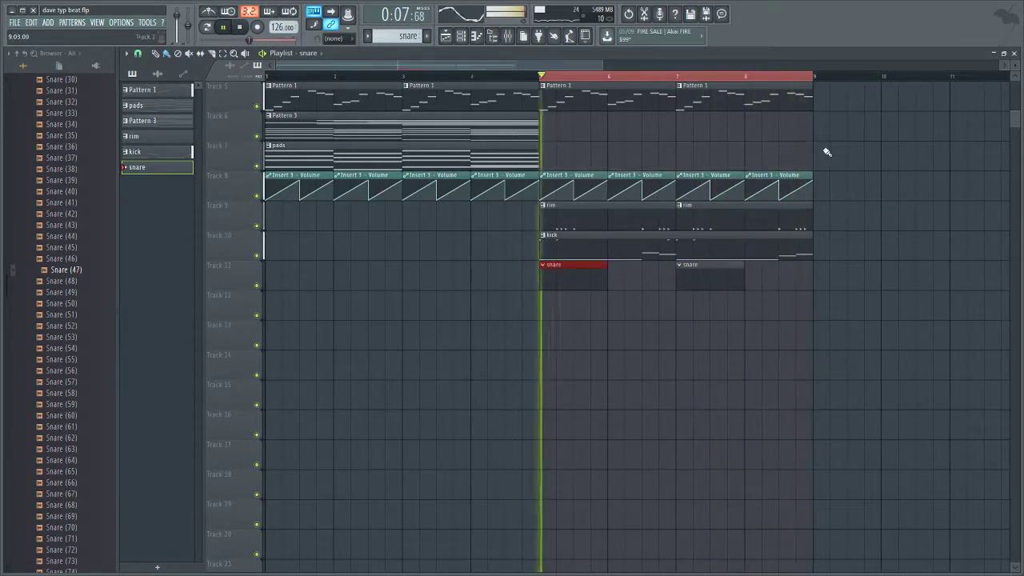
Step: Program Snare (47) hits on steps 9, 19, 25, 31, 35 and 41 of the snare pattern, and delete its duplicate clip at bar 7
key("F6")
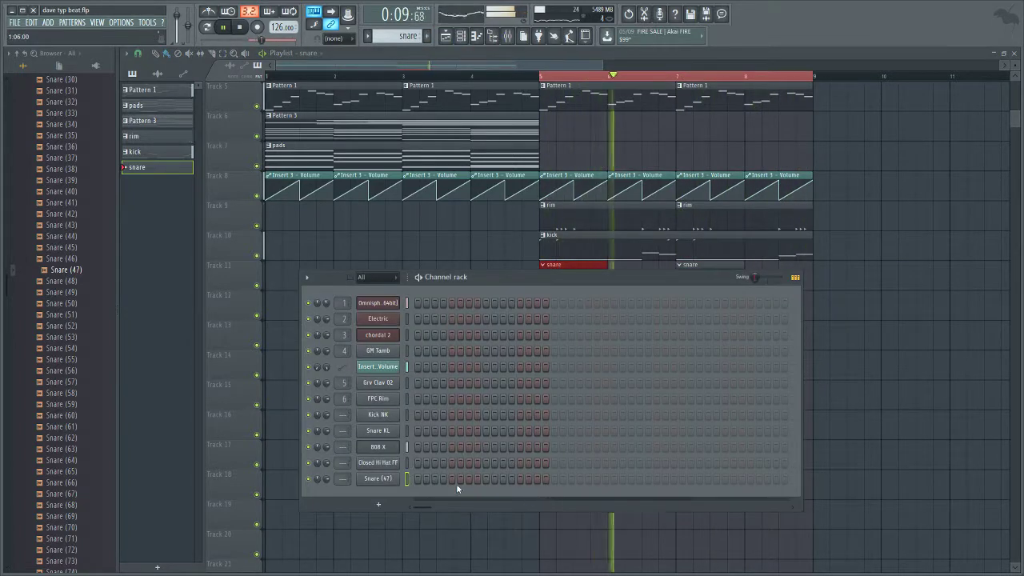
left_click(486, 478)
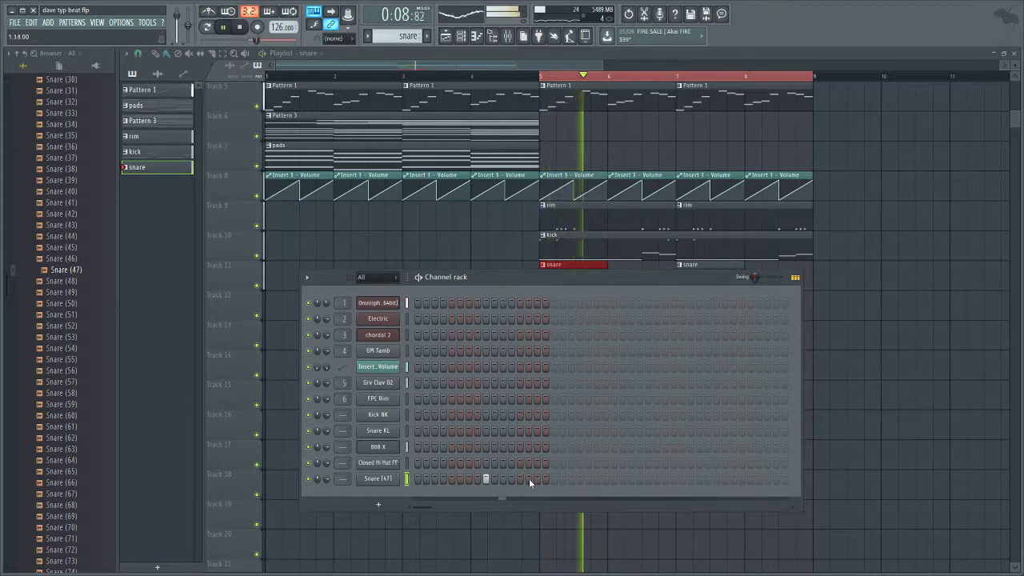
left_click(570, 478)
left_click(623, 478)
left_click(674, 479)
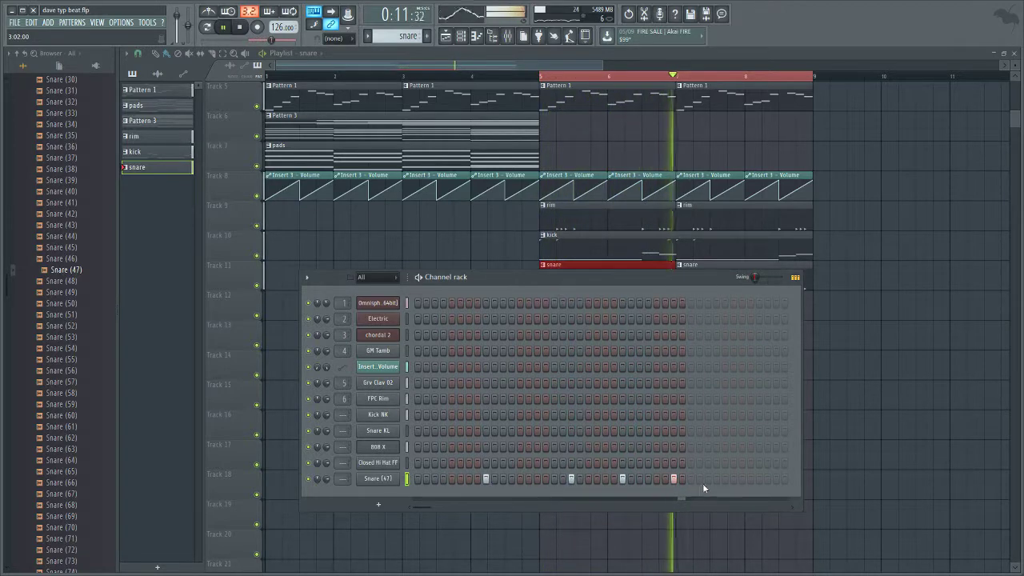
left_click(708, 479)
left_click(759, 478)
key("space")
key("F6")
right_click(861, 274)
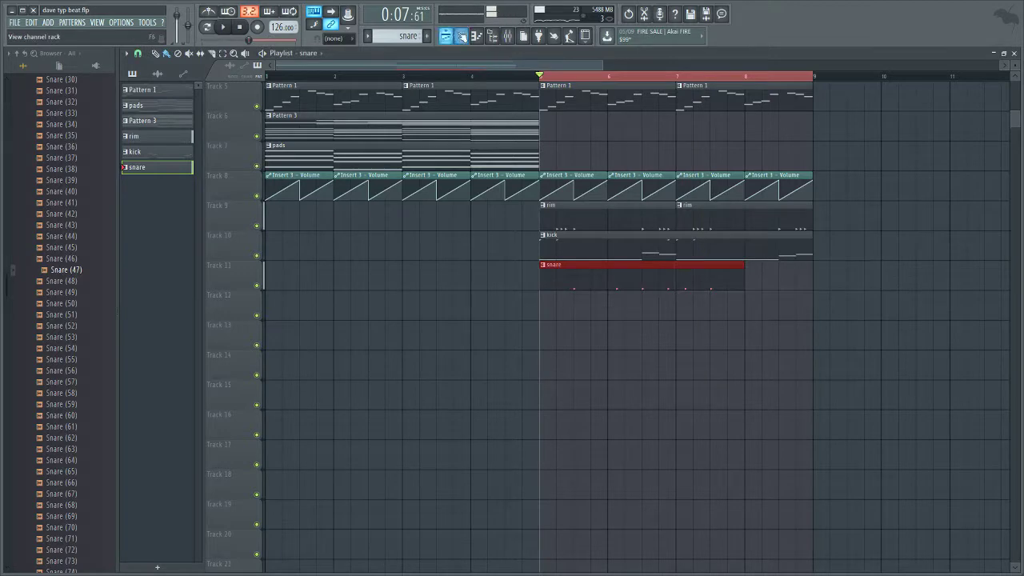
Step: Transfer the Grv Clav 02 steps from the rim pattern into a new pattern named clav and place it on Track 12 at bars 3 and 1
left_click(460, 35)
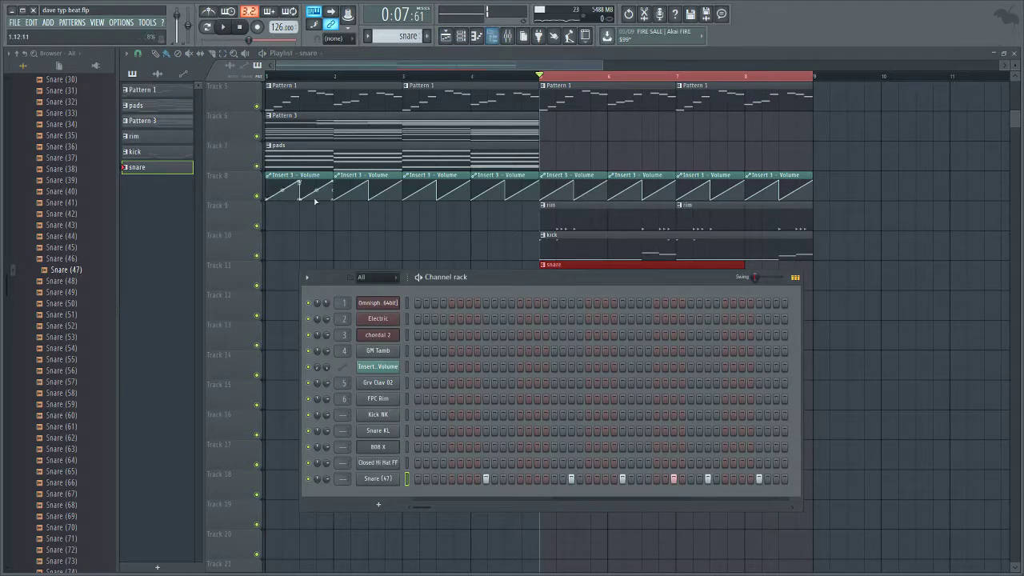
double_click(552, 216)
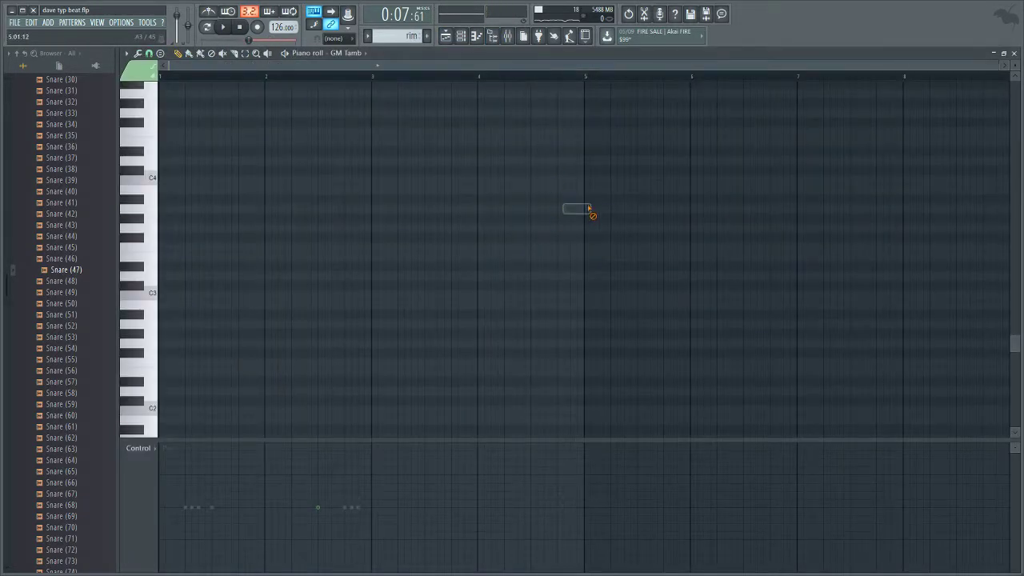
left_click(467, 38)
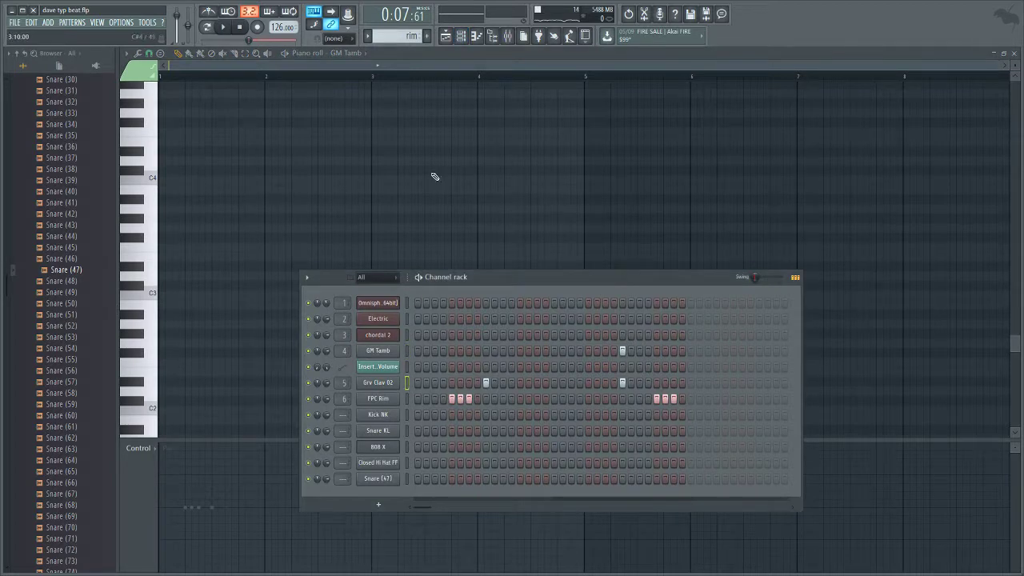
left_click(424, 34)
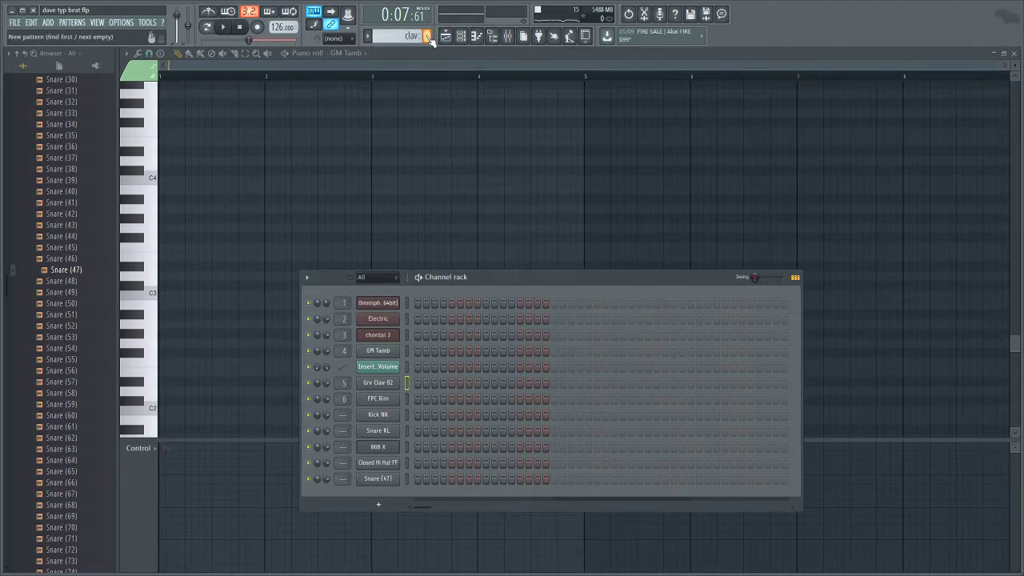
key("F5")
left_click(402, 306)
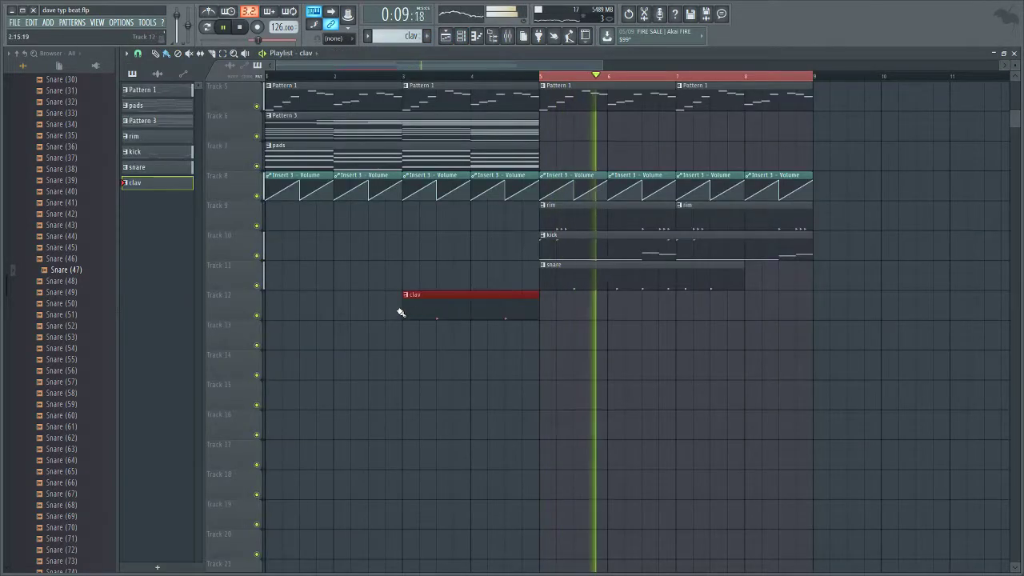
left_click(274, 313)
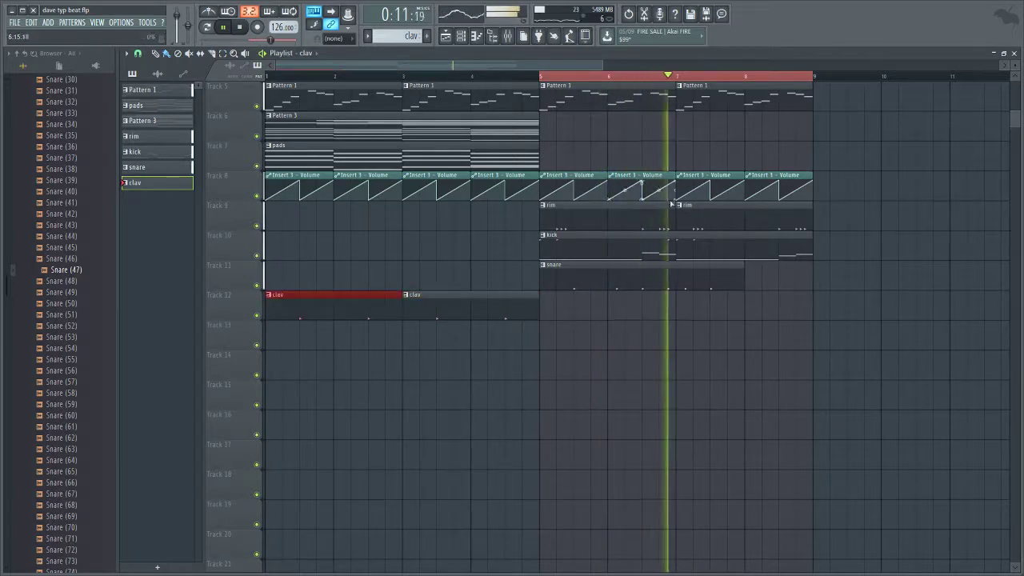
Step: Reopen the snare pattern, widen the channel rack to 64 steps and add a Snare (47) hit on step 57
key("F6")
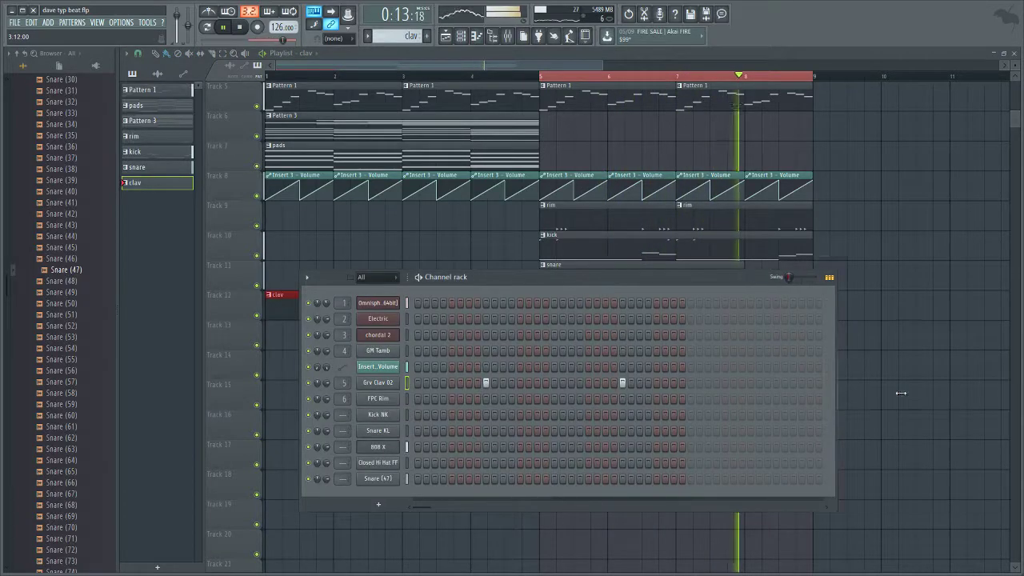
key("F6")
double_click(722, 267)
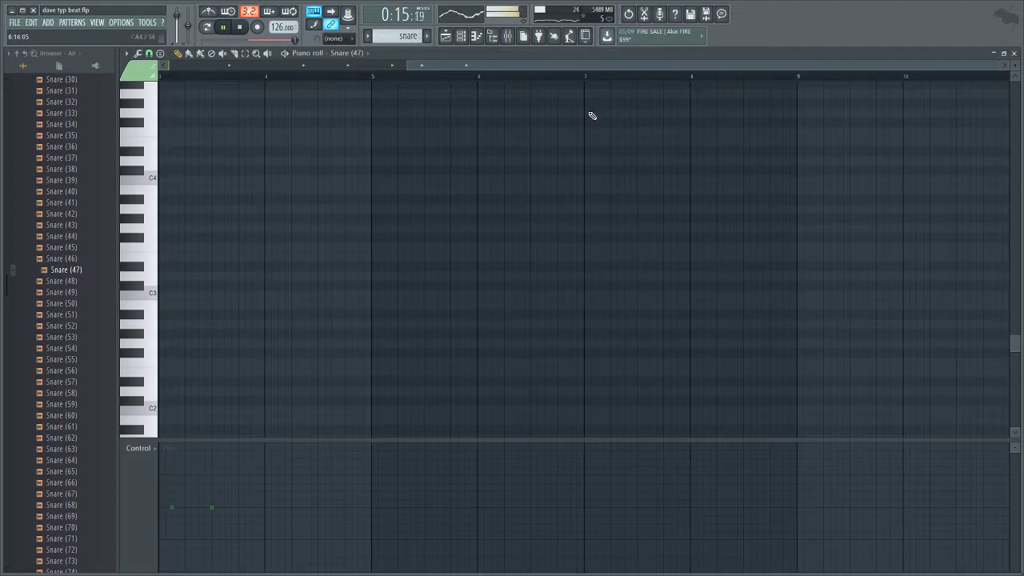
left_click(464, 37)
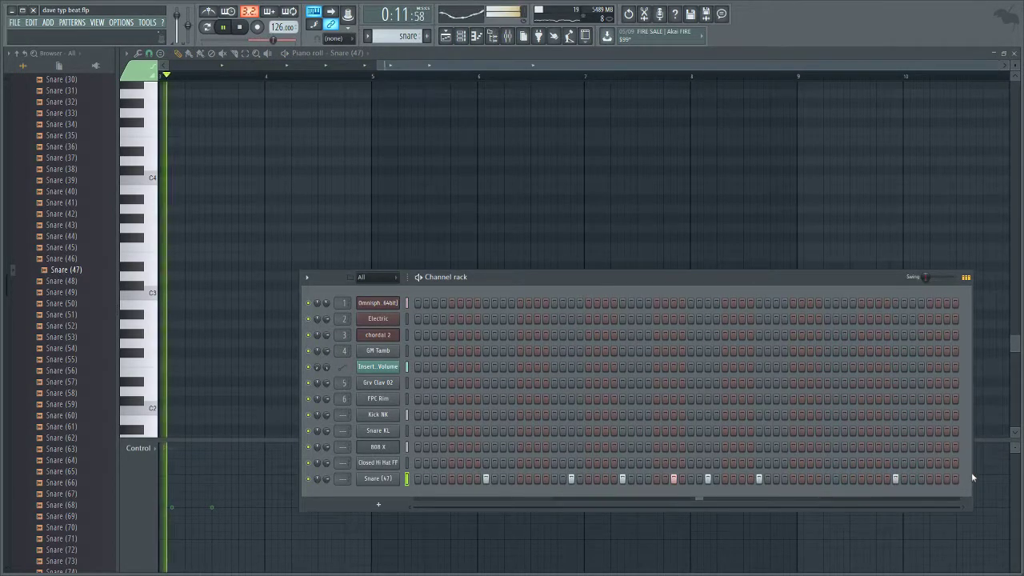
Step: Move the Snare (47) hit from step 57 to step 61, and add Perc (6) from the Drum Kit's Perc folder as a new channel
left_click(895, 478)
left_click(929, 478)
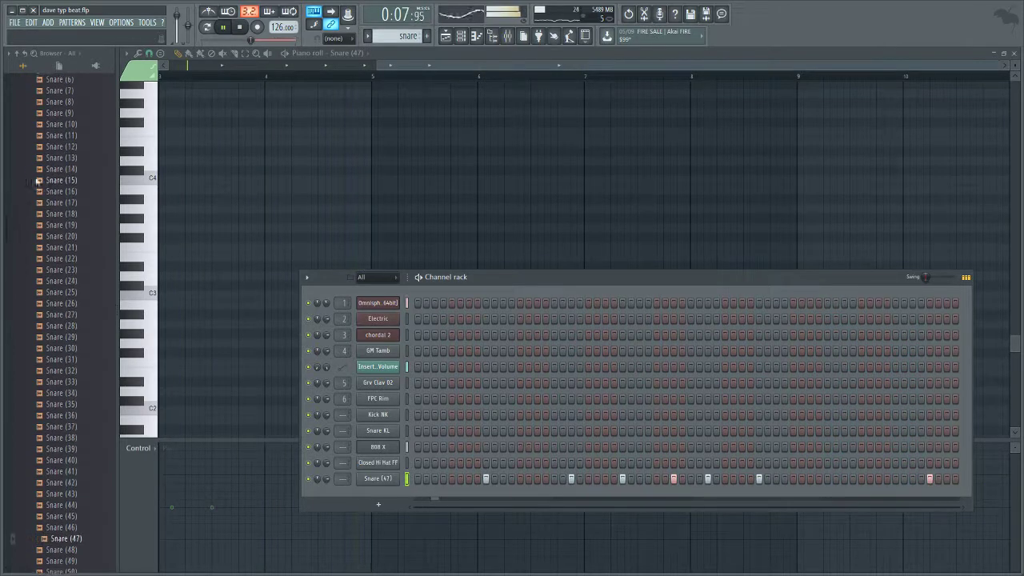
scroll(55, 240, "up", 10)
left_click(47, 213)
left_click(52, 201)
left_click(59, 214)
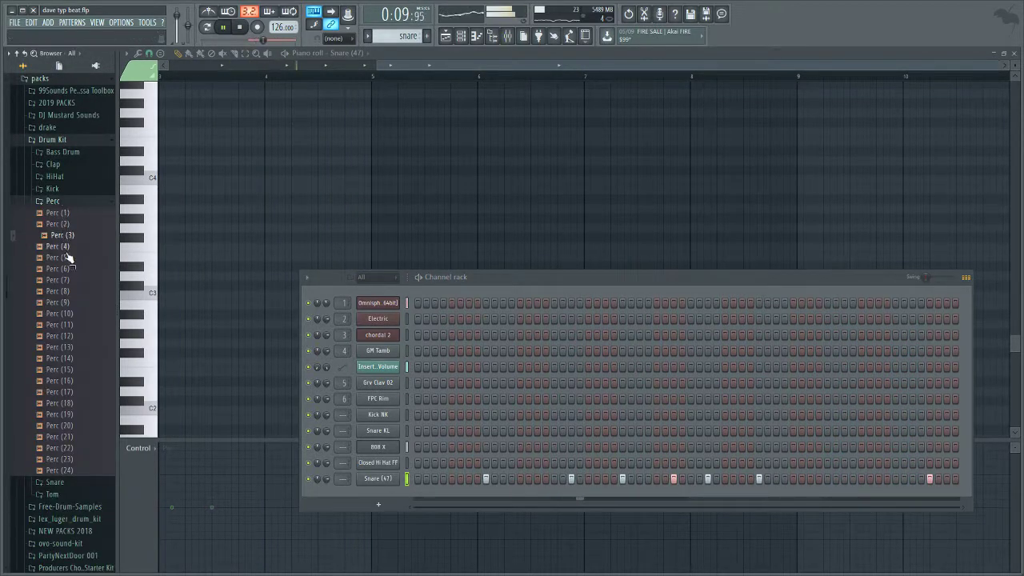
left_click_drag(72, 273, 399, 409)
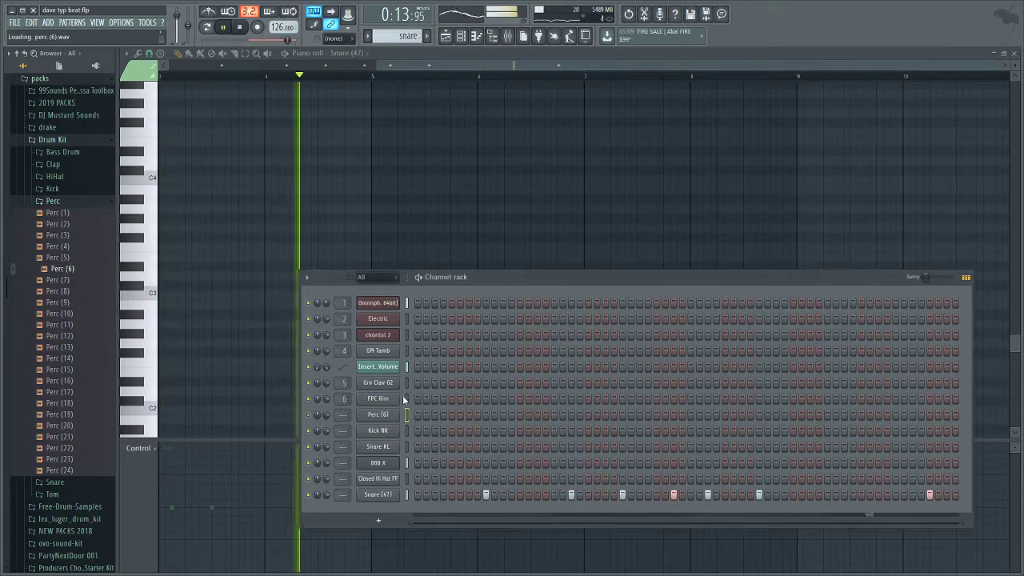
Step: Audition more samples from the Drum Kit's Perc and Snare folders, and close the kit
left_click(62, 302)
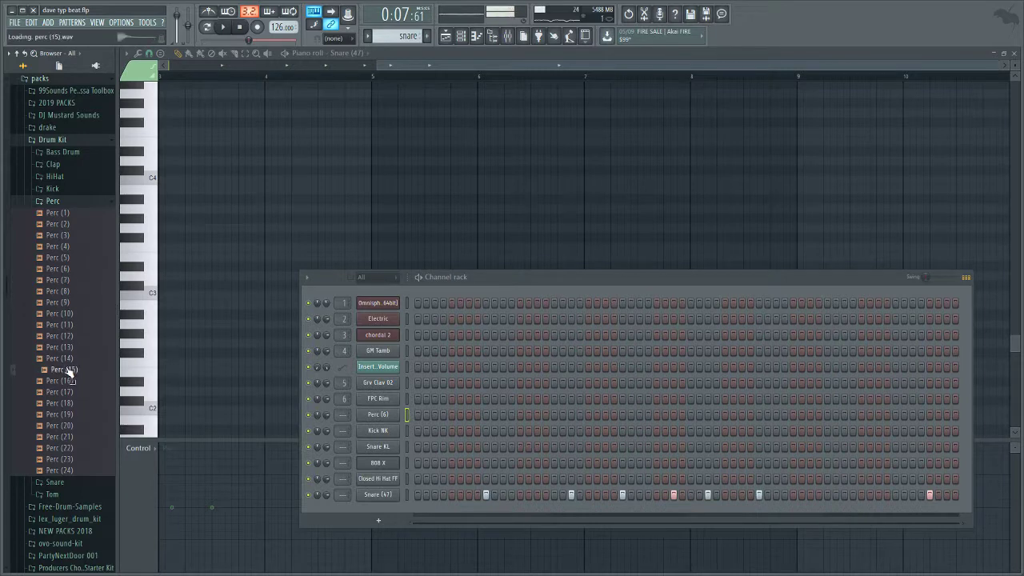
left_click(69, 201)
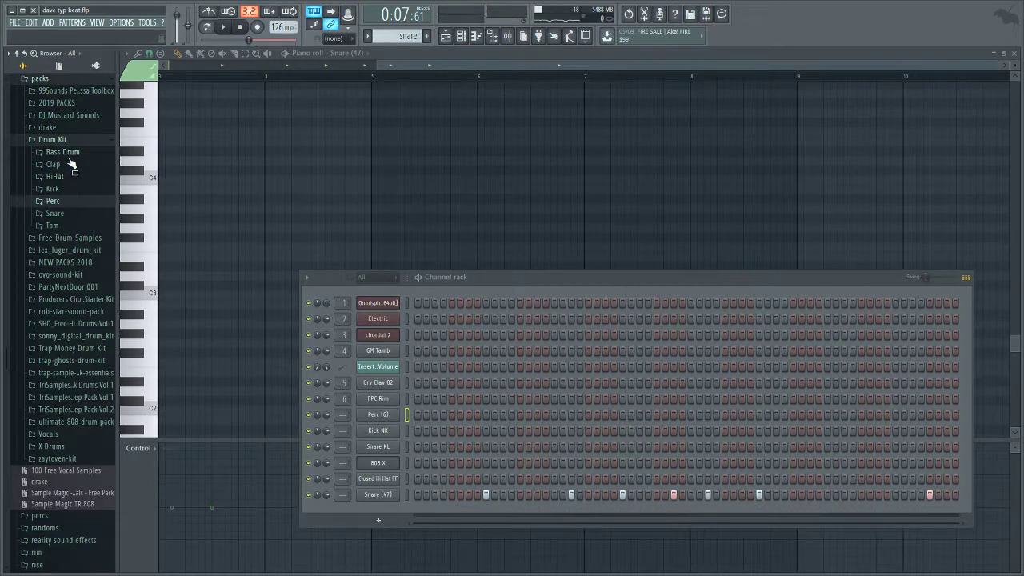
left_click(71, 213)
scroll(75, 228, "up", 5)
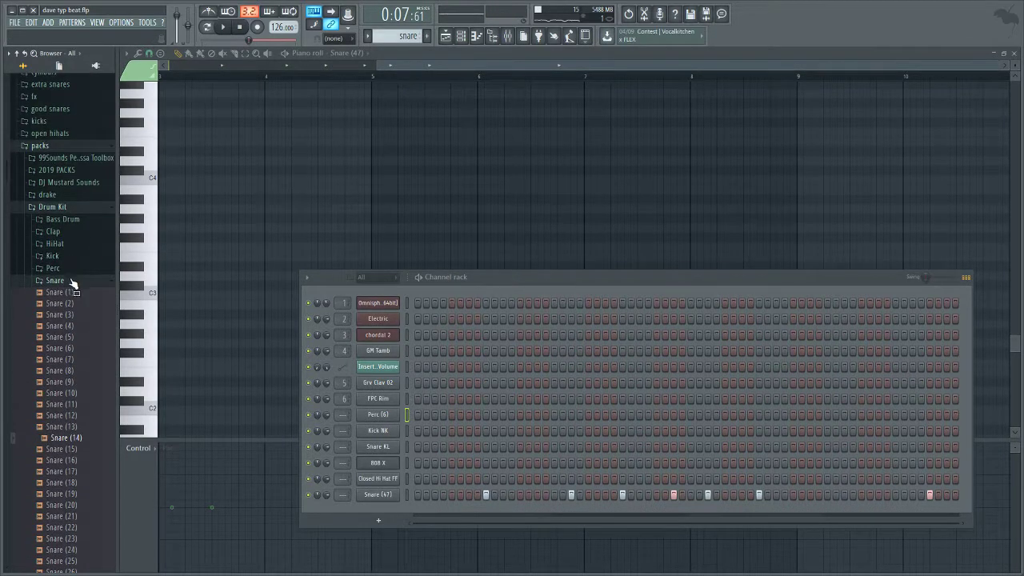
left_click(75, 280)
left_click(69, 207)
Step: Add LD Sn from the drake pack's Snares folder as a new channel with hits on steps 9, 19, 25 and 41
left_click(70, 198)
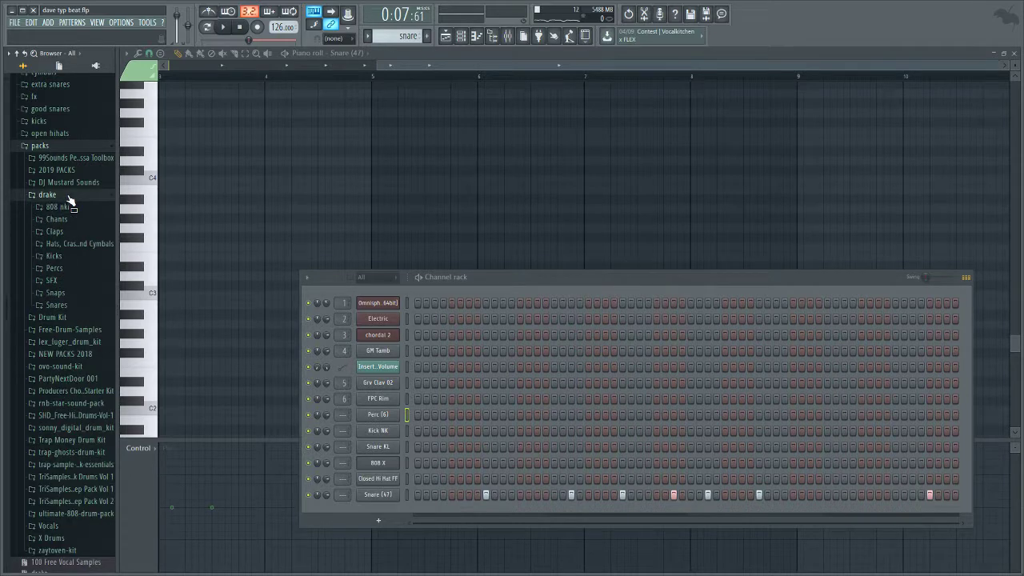
left_click(73, 296)
left_click(74, 296)
left_click(72, 305)
left_click(72, 331)
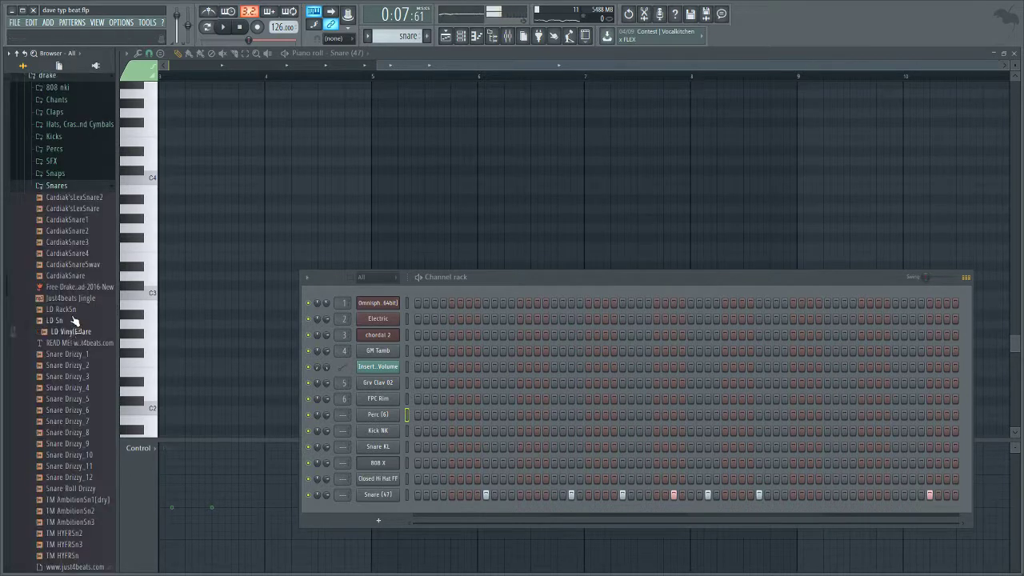
left_click_drag(383, 525, 379, 506)
key("space")
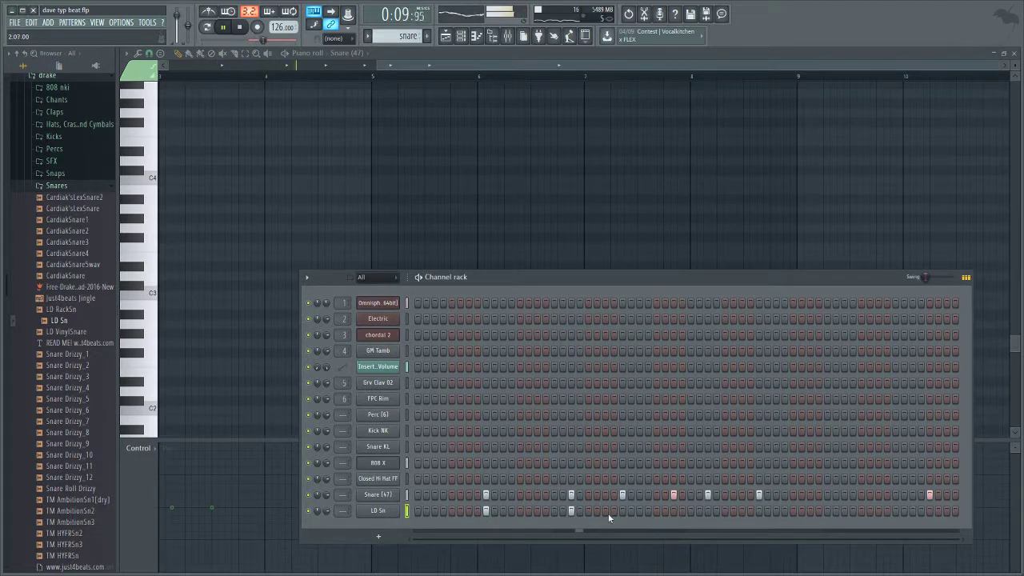
left_click(758, 510)
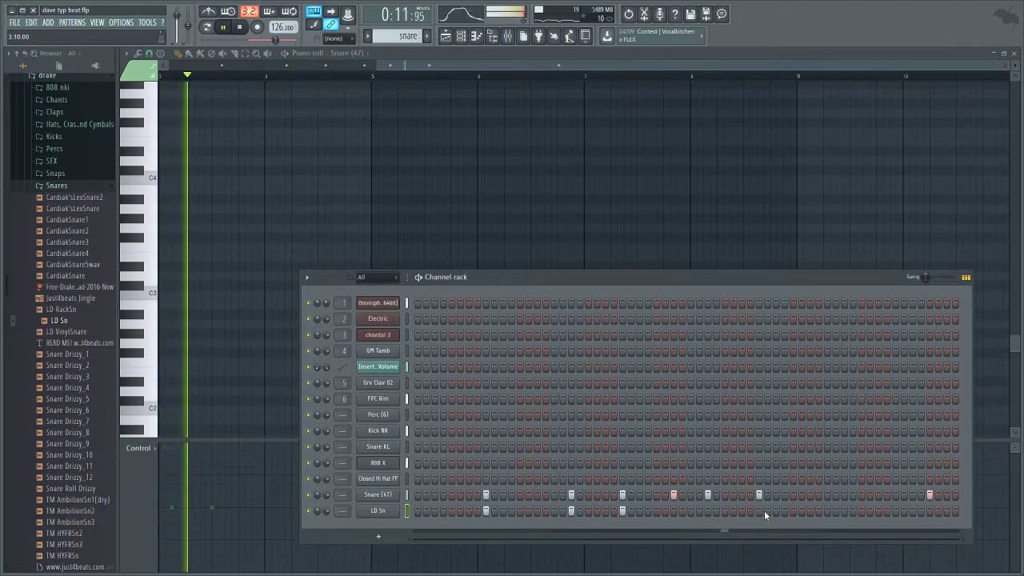
Step: Add Snare Drizzy_10 from the drake Snares folder as a new channel with hits on steps 4, 7 and 29
left_click(83, 446)
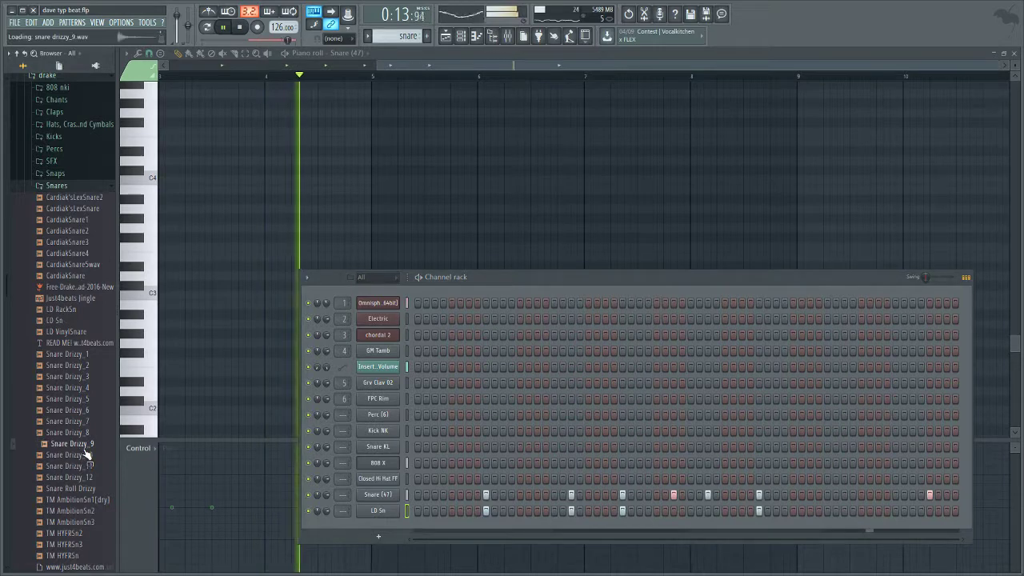
key("space")
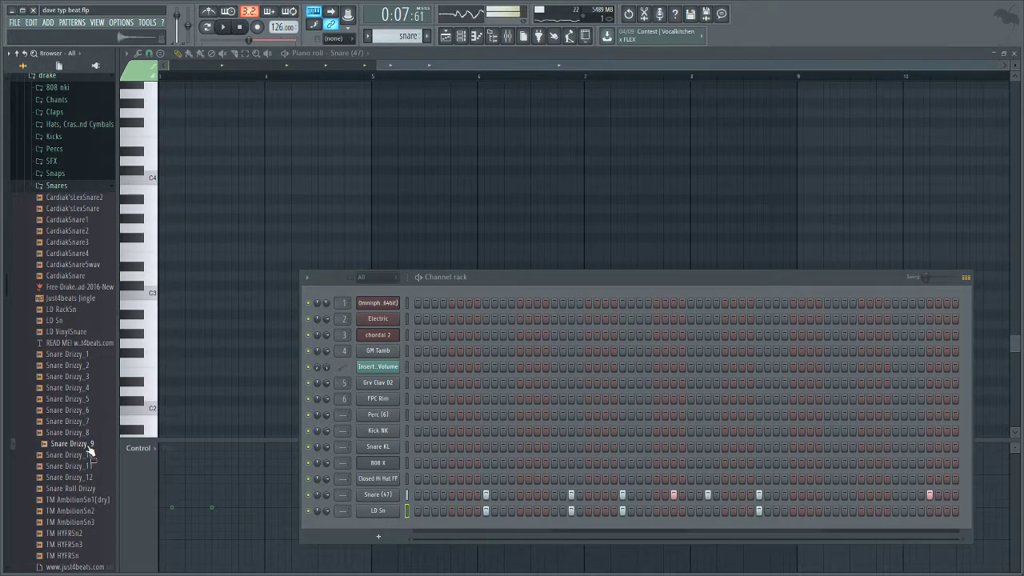
left_click_drag(383, 534, 382, 533)
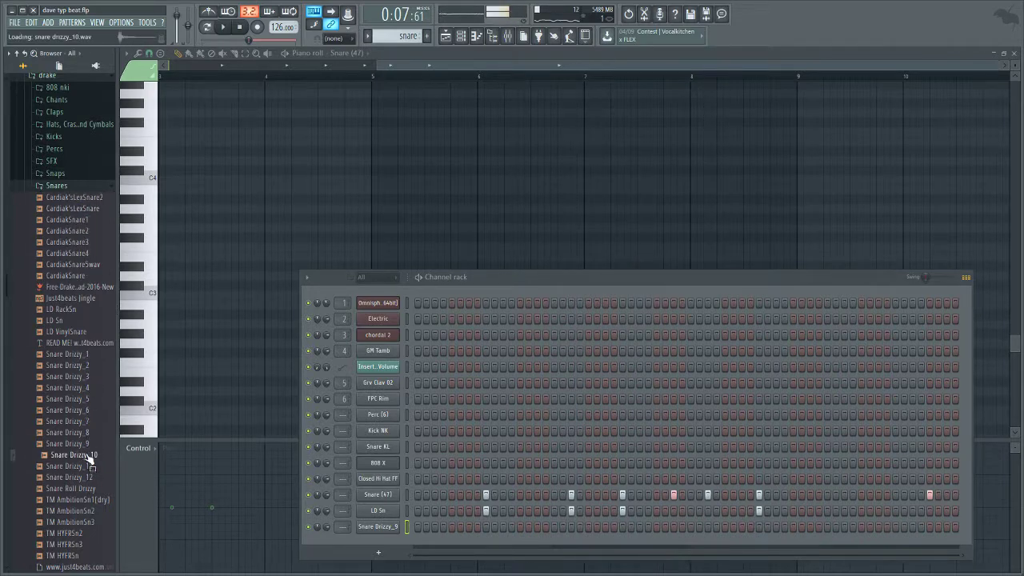
key("space")
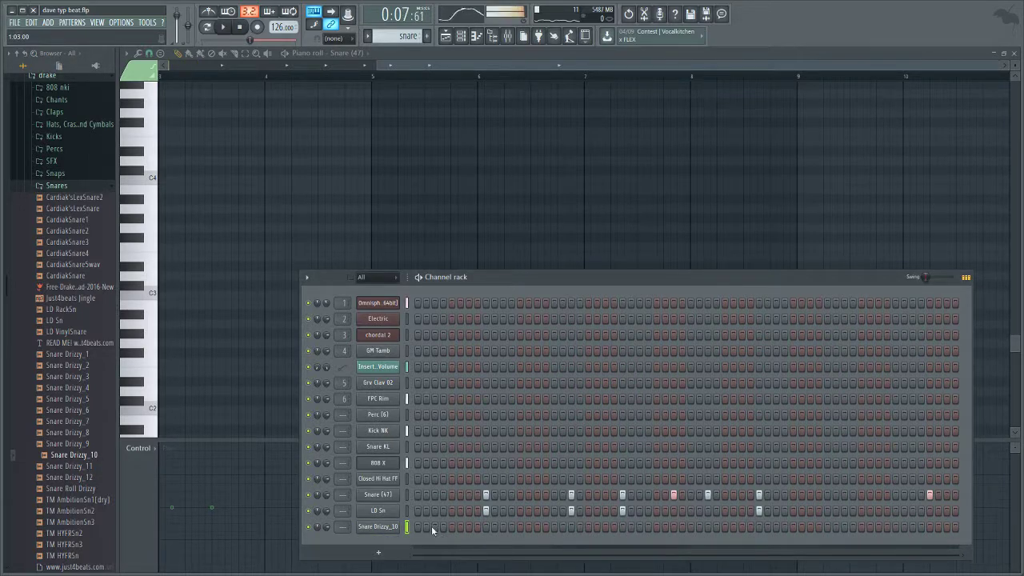
right_click(454, 527)
left_click(445, 528)
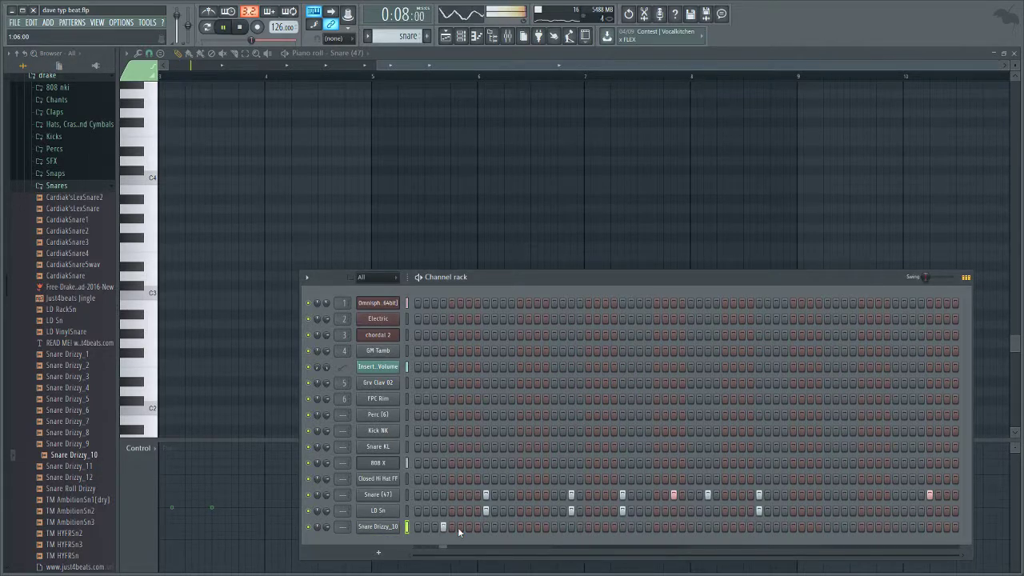
left_click(468, 527)
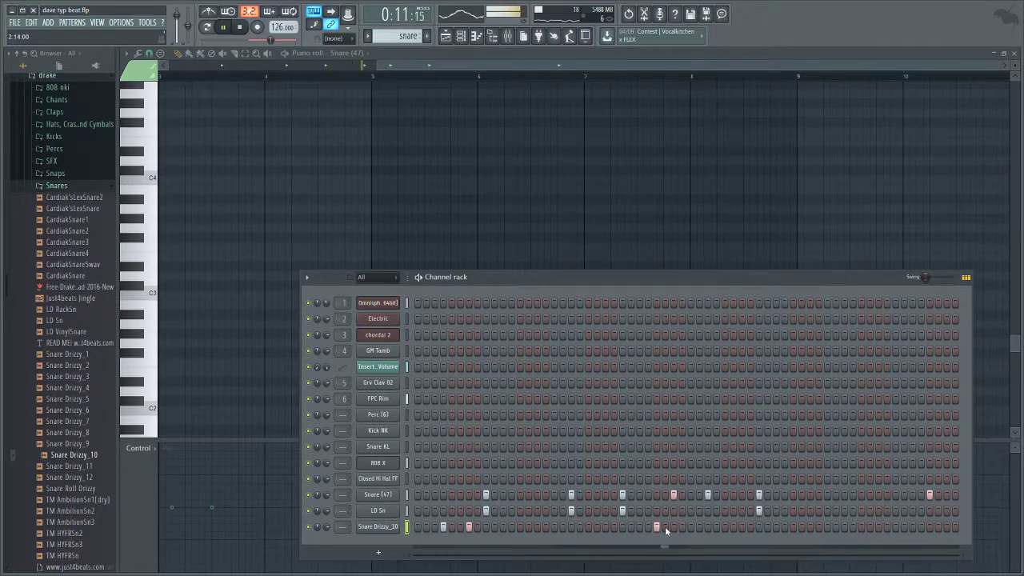
Step: Clear all Snare (47) hits and the Snare Drizzy_10 hit on step 29, and add an LD Sn hit on step 61
right_click(622, 494)
right_click(571, 494)
right_click(485, 494)
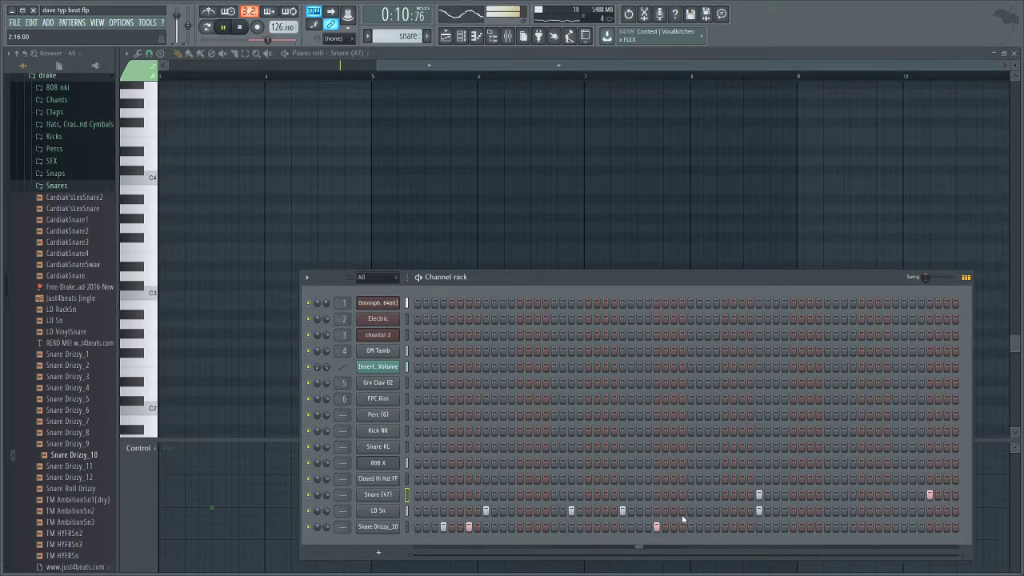
right_click(657, 526)
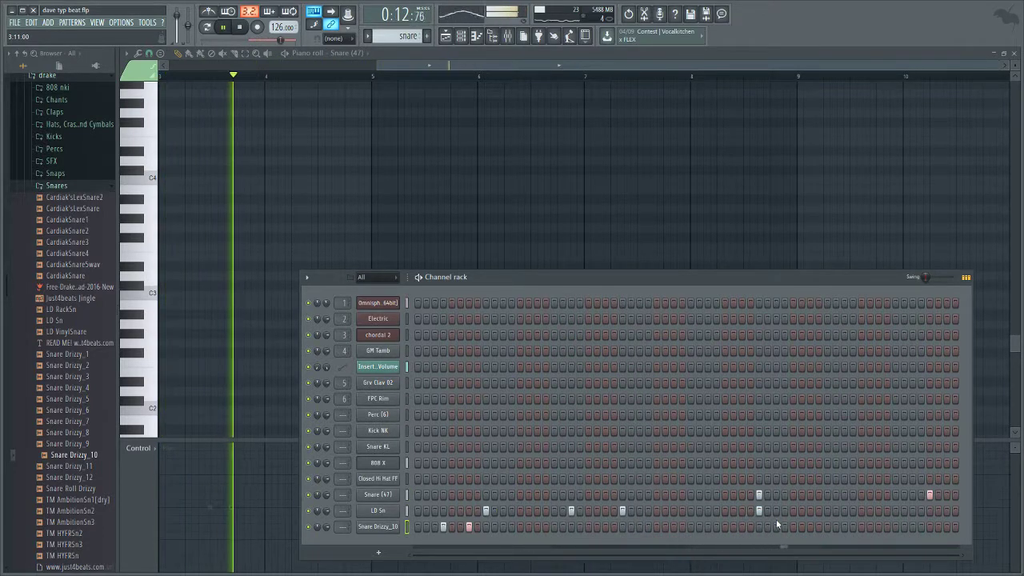
right_click(929, 494)
left_click(929, 512)
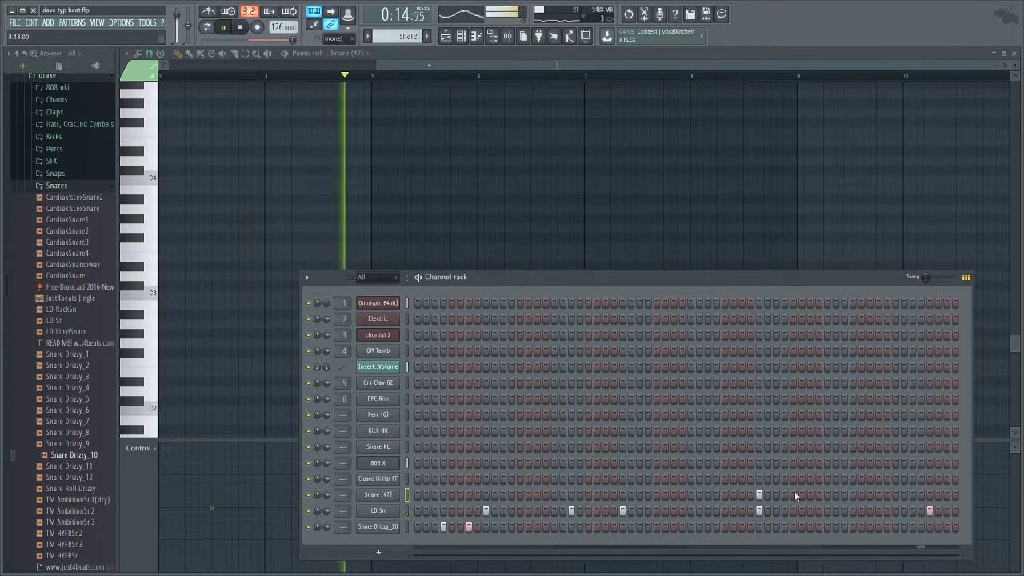
right_click(759, 494)
Step: Add Squad Snare 6 from the good snares folder as a new channel with hits on steps 9, 25, 41, 57 and 61
scroll(66, 288, "up", 6)
left_click(61, 452)
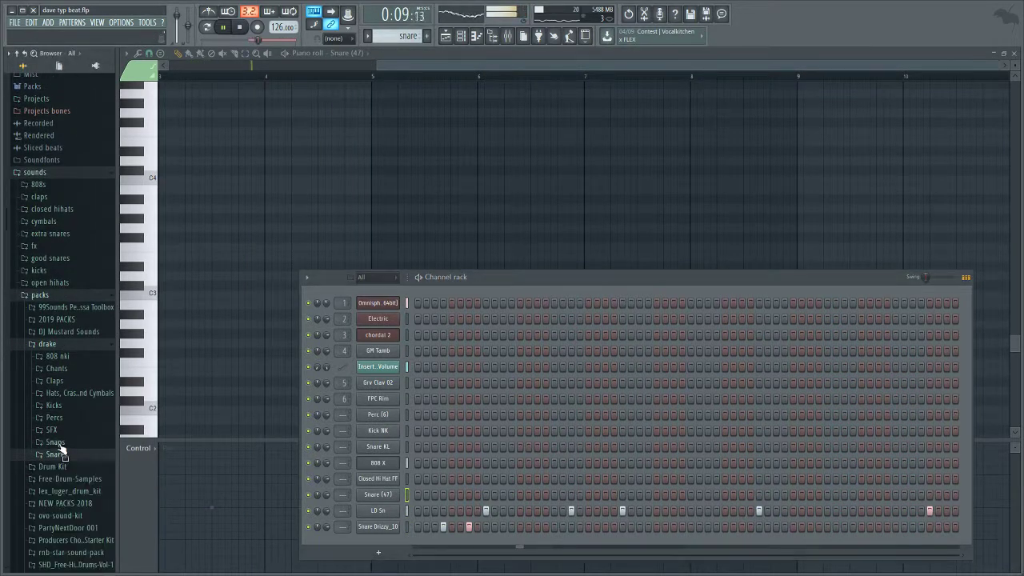
left_click(54, 260)
scroll(74, 376, "down", 15)
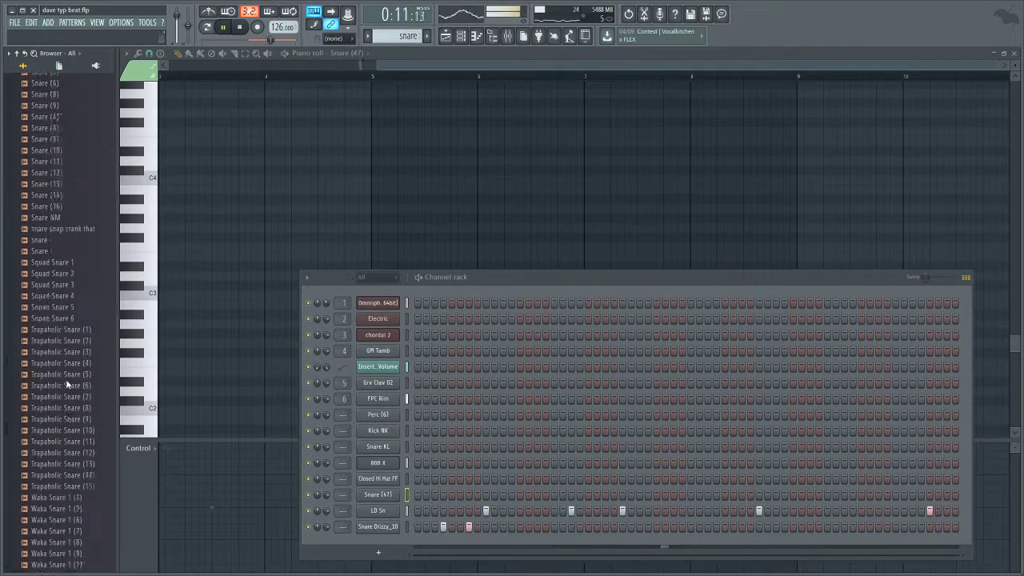
left_click_drag(67, 261, 381, 542)
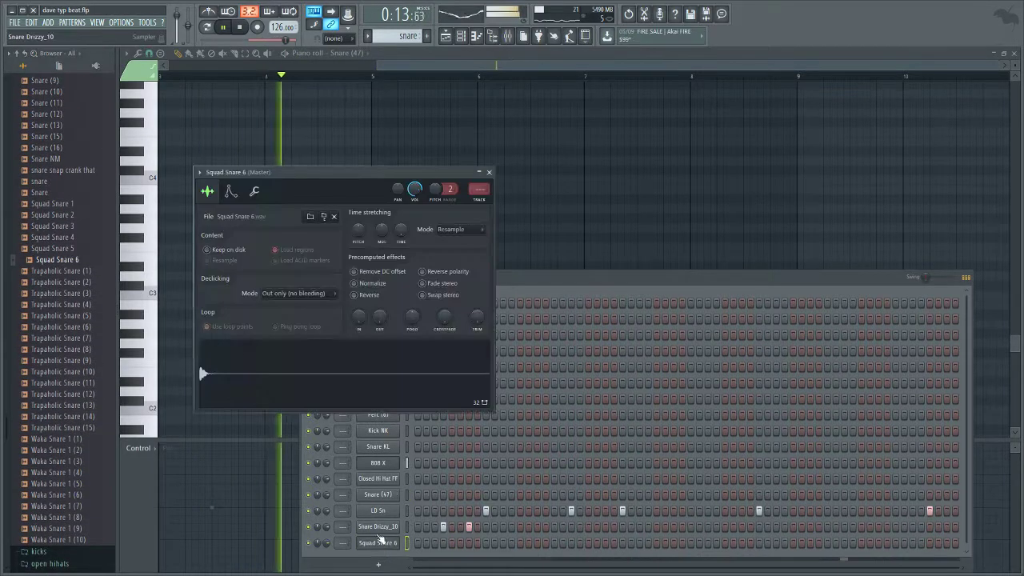
left_click(485, 543)
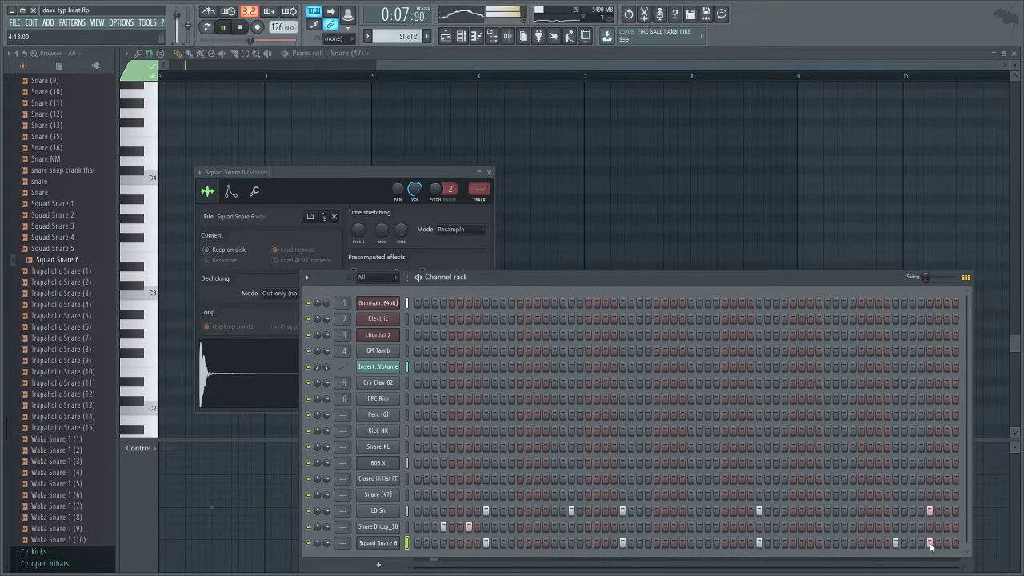
Step: Create a new pattern named hihats and place it on Track 13 at bars 5, 6, 7 and 8
left_click(445, 37)
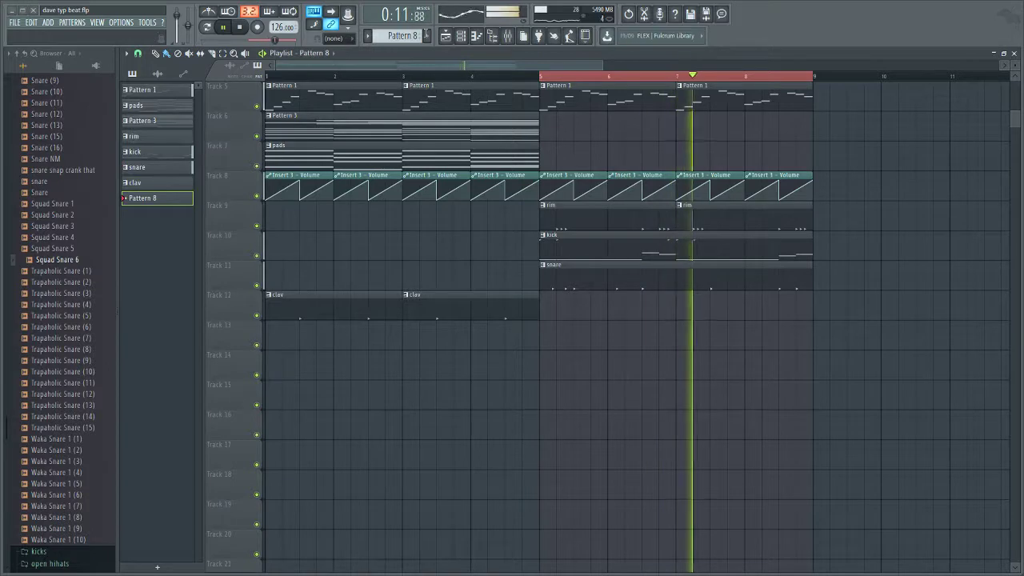
mouse_move(560, 334)
left_mouse_down()
mouse_move(817, 325)
mouse_move(573, 333)
left_mouse_up()
right_click(868, 324)
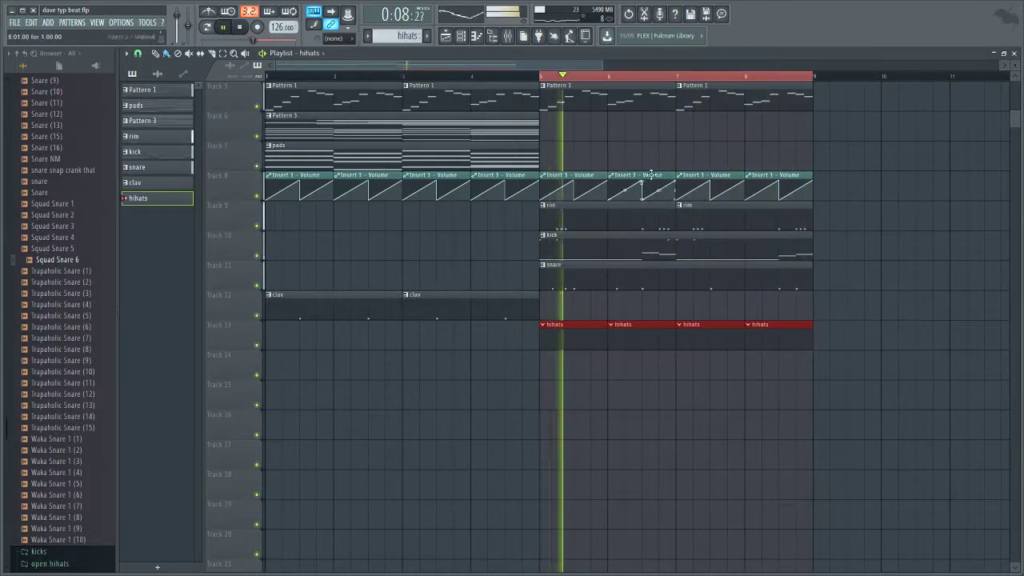
Step: Program Closed Hi Hat FF hits on steps 1, 5, 8 and 9 of the hihats pattern
key("F6")
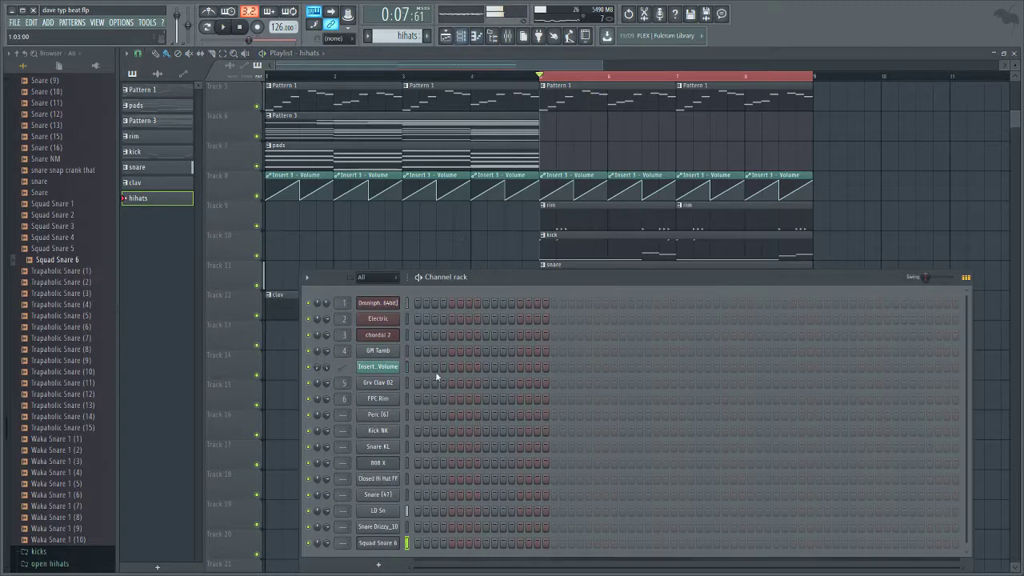
left_click(416, 478)
left_click(451, 478)
left_click(477, 478)
left_click(486, 478)
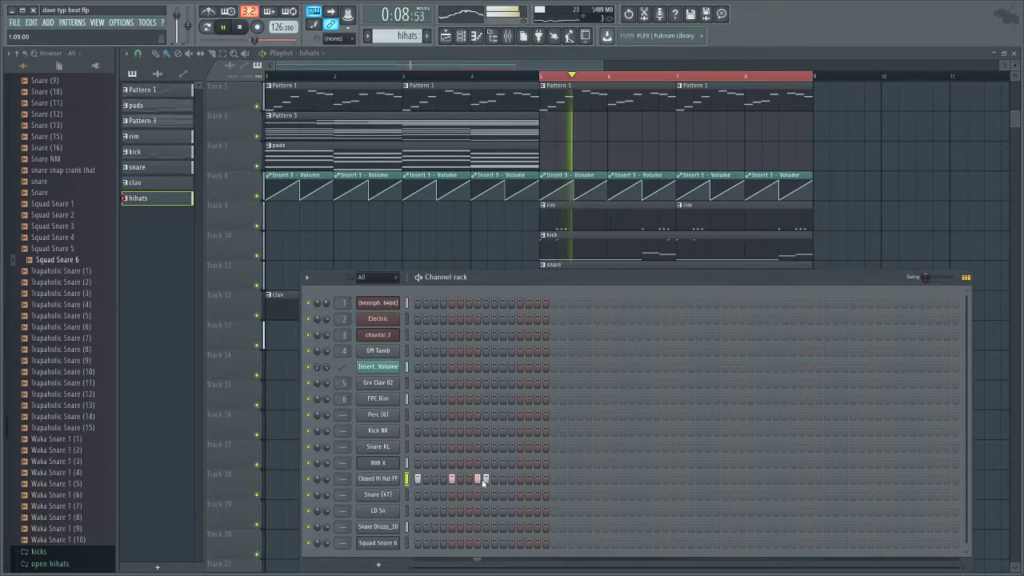
Step: Replace the hi-hat hits on steps 8 and 9 with a fast C5 roll from step 7 to step 9 in the piano roll
key("F7")
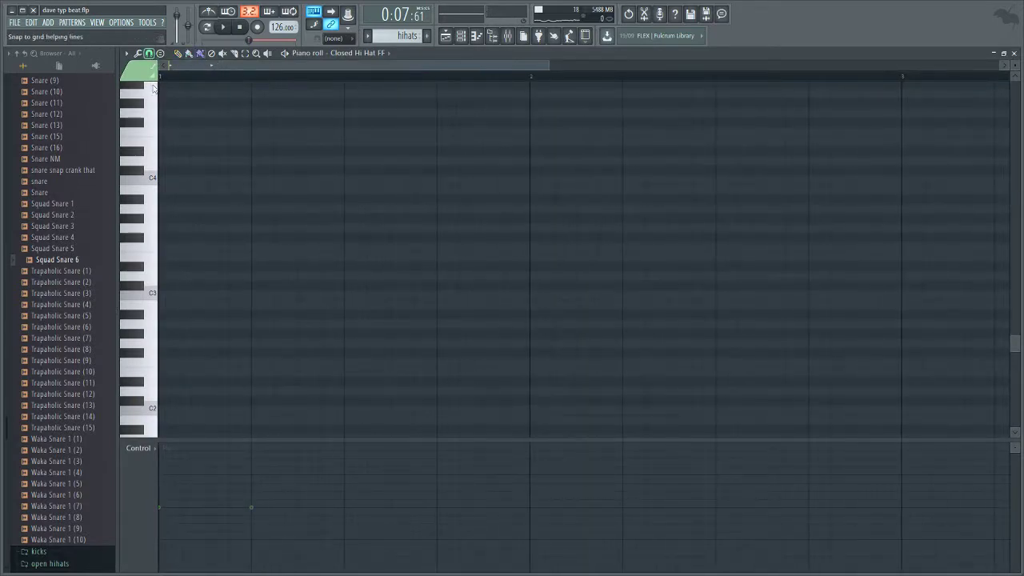
key("space")
scroll(222, 281, "up", 4)
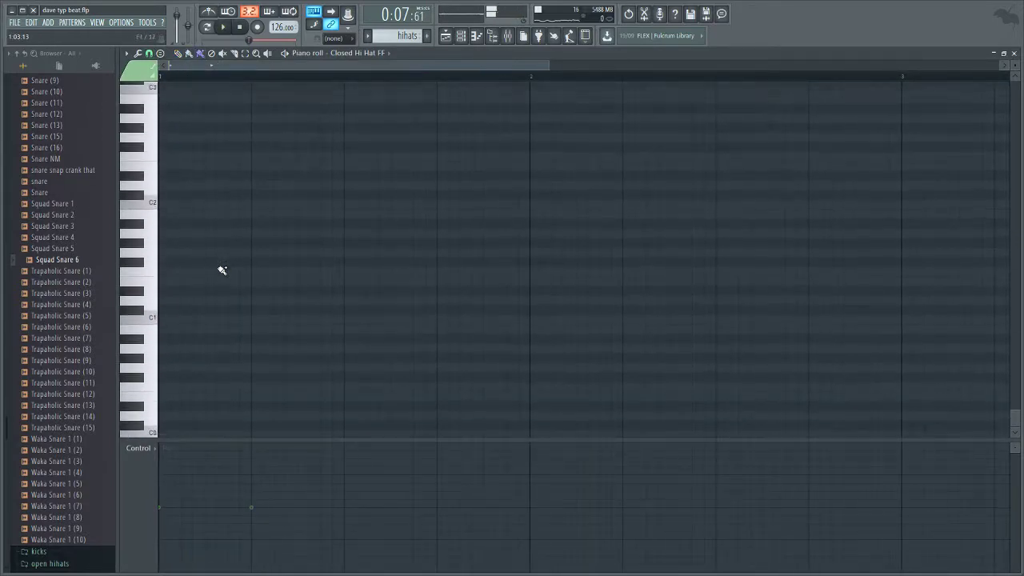
left_click_drag(300, 145, 344, 145)
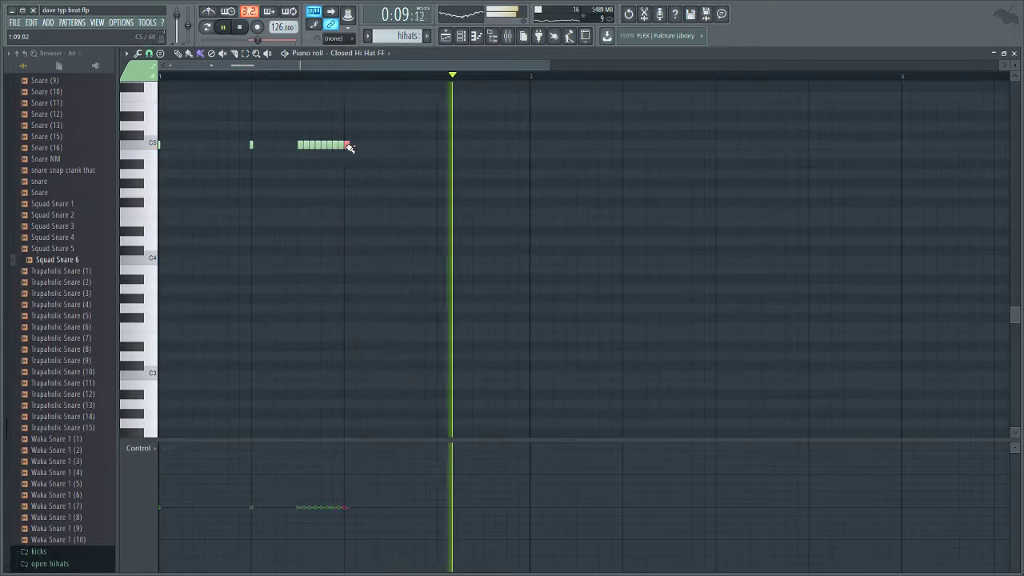
key("space")
key("space")
key("space")
Step: Delete the hihats clips at bars 6 and 8 on Track 13
left_click(477, 36)
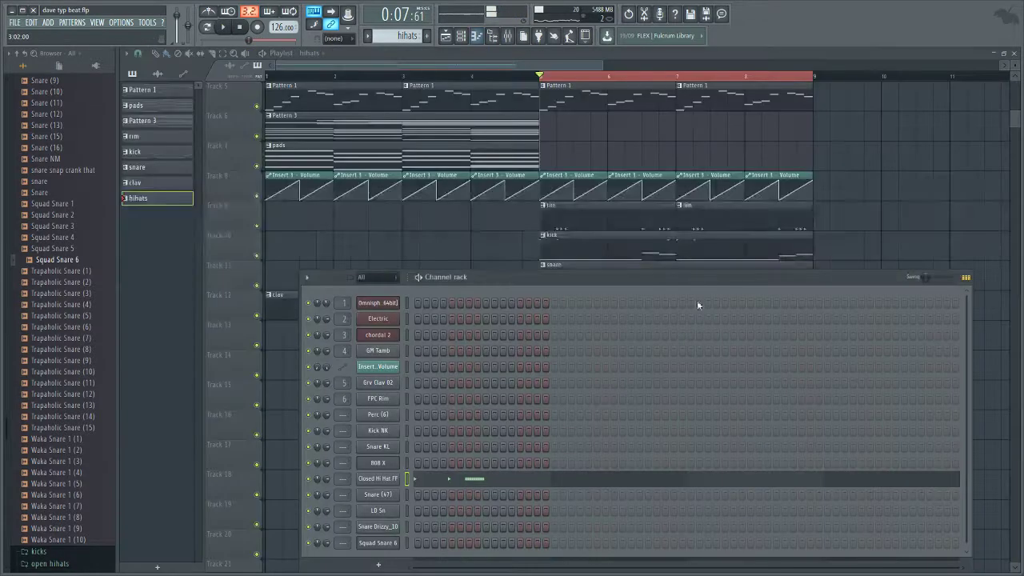
left_click_drag(670, 283, 680, 367)
right_click(645, 331)
right_click(772, 331)
key("space")
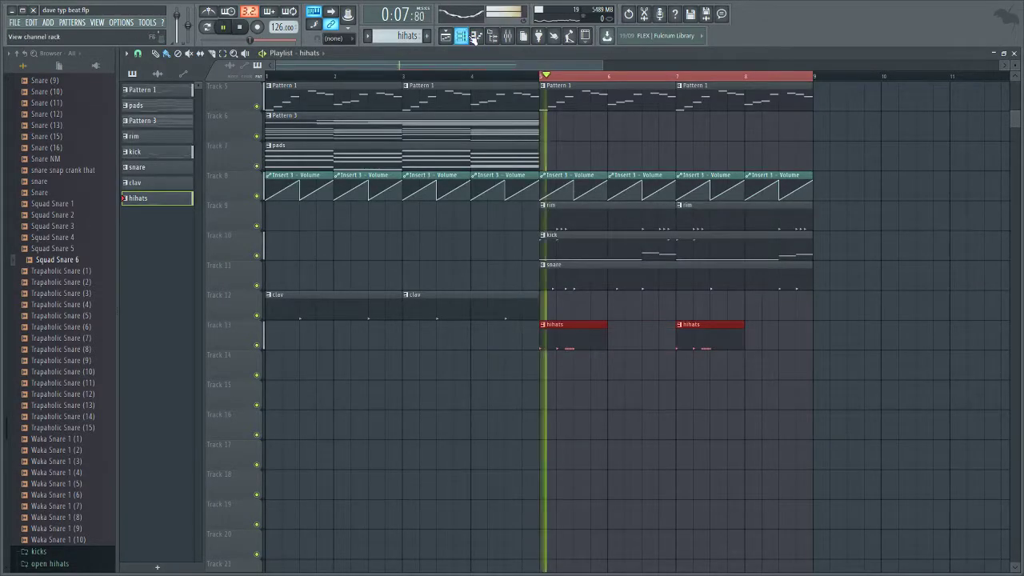
Step: Paint C5 hi-hat rolls on beats 3 and 4 of bar 2, plus single hits on bar 1 beat 4 and bar 2 beats 1 and 2
left_click(477, 37)
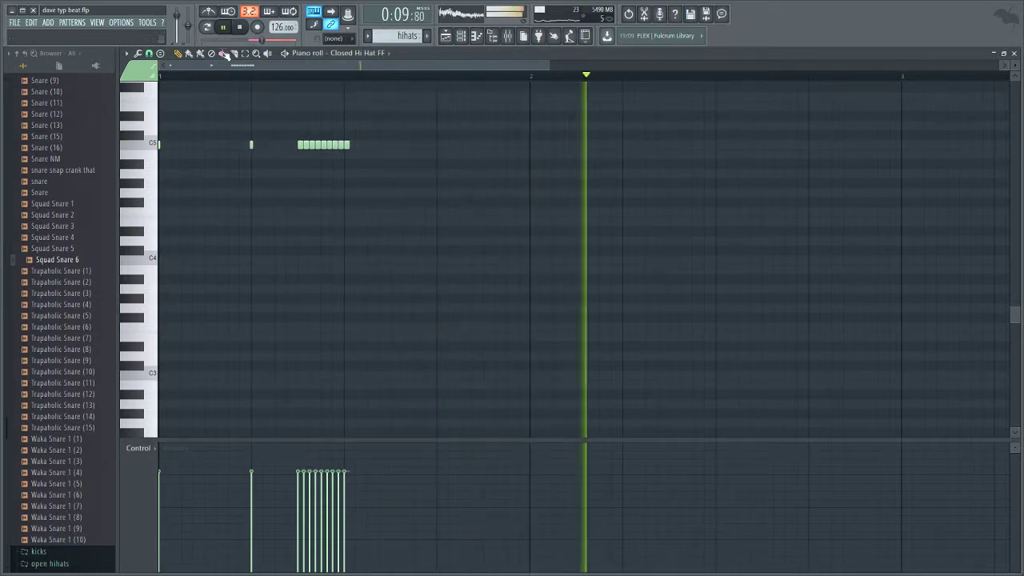
left_click_drag(722, 146, 858, 148)
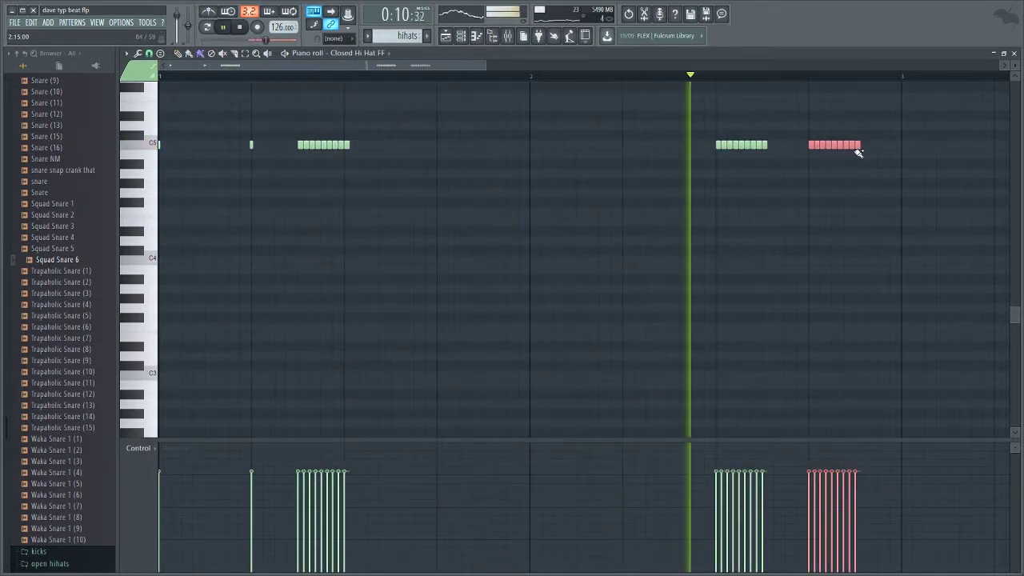
left_click(439, 145)
left_click(530, 146)
left_click(624, 147)
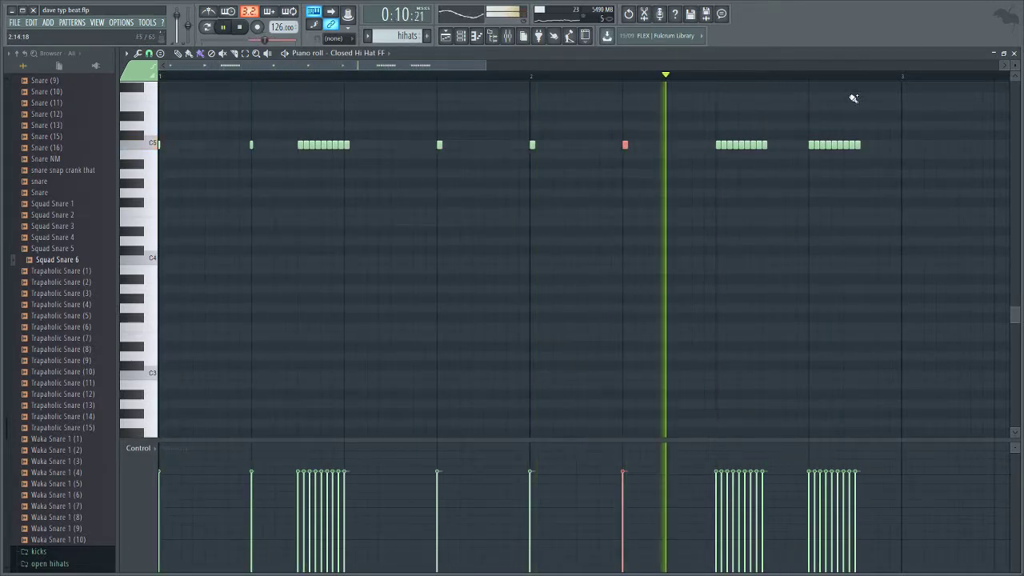
scroll(854, 81, "down", 1)
left_click_drag(811, 147, 843, 151)
key("space")
right_click(840, 149)
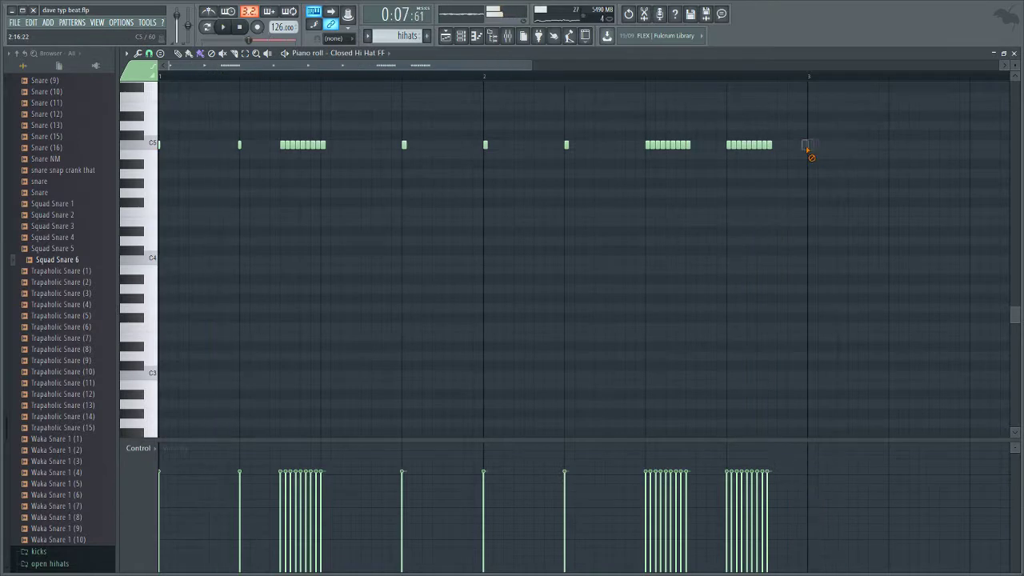
Step: Remove the second hihats clip at bar 7 on Track 13, and mute Track 5 for playback
key("F5")
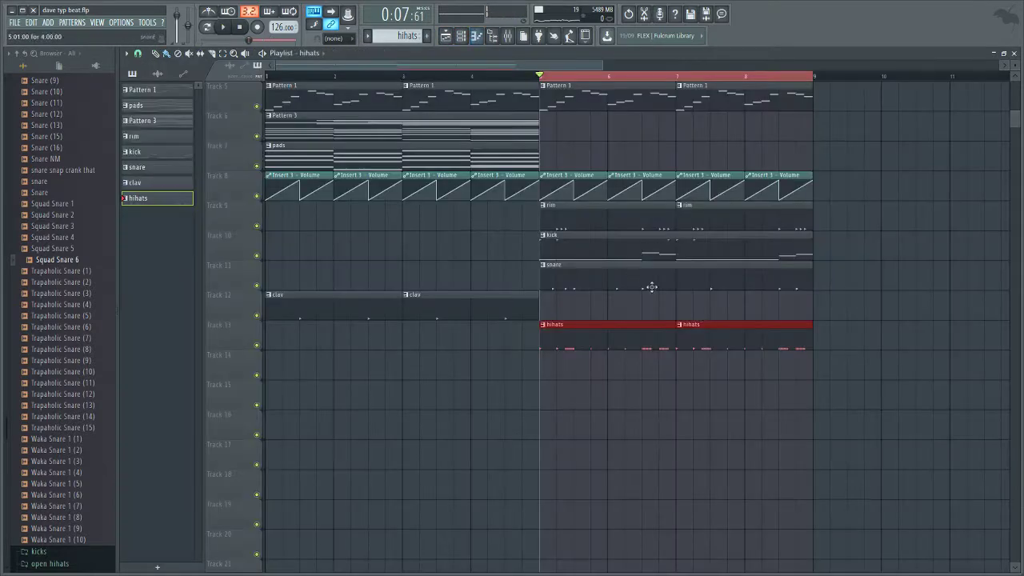
left_click(480, 37)
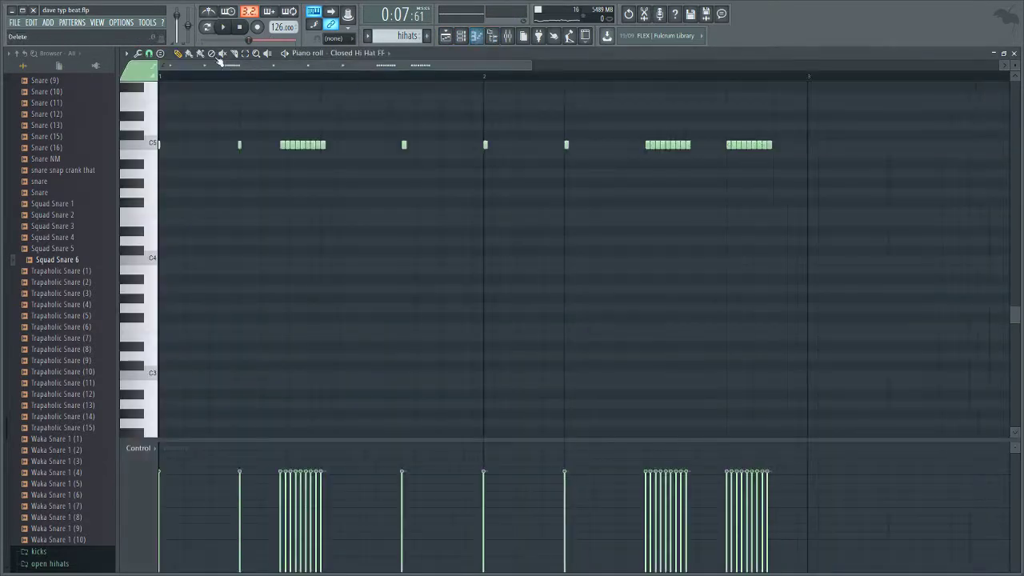
left_click(445, 36)
left_click(258, 107)
key("space")
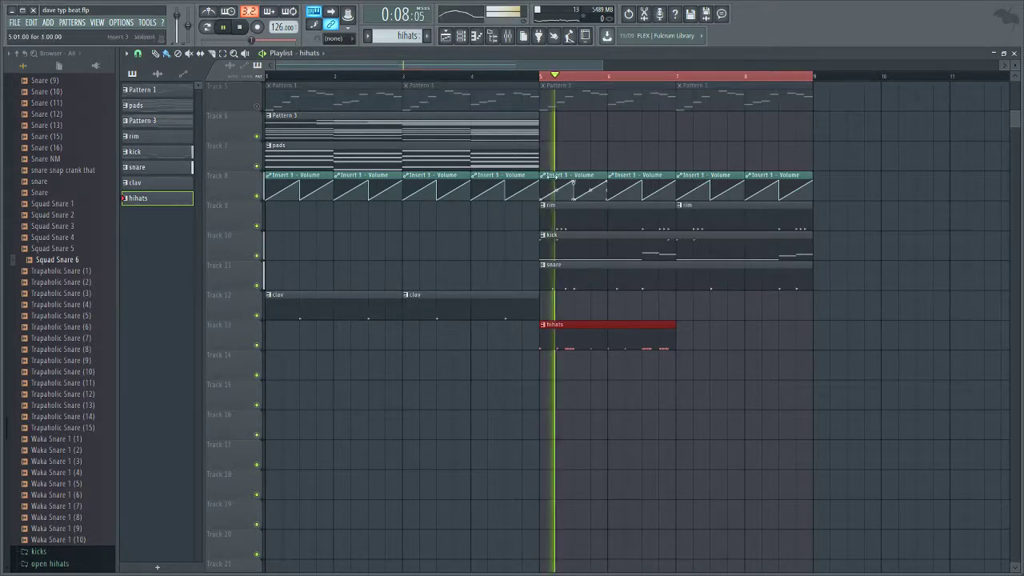
Step: Paint a slower C5 hi-hat roll on bar 3 beat 1, plus single C5 hits on beats 2, 3 and 4
left_click(477, 37)
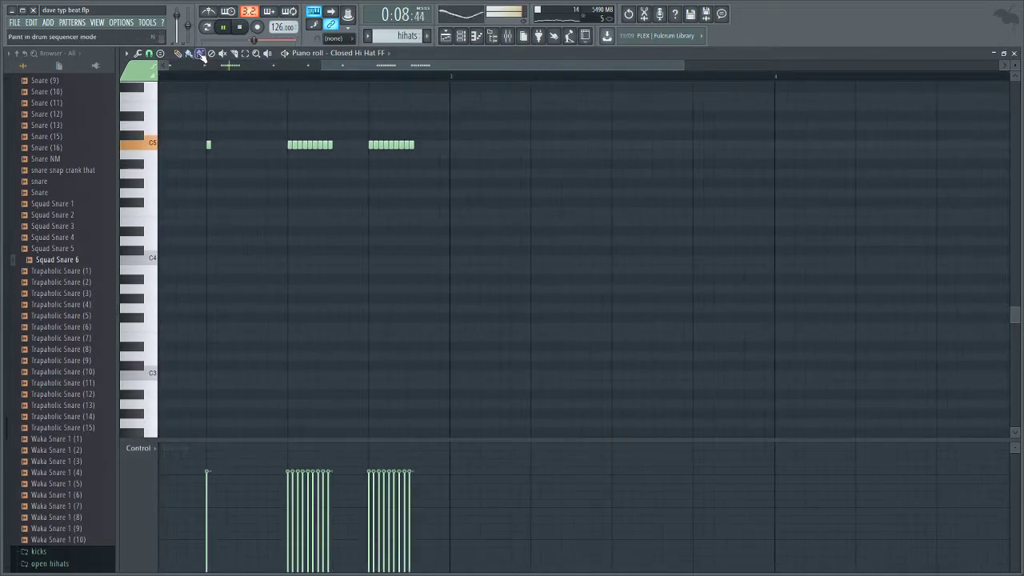
left_click_drag(449, 147, 497, 150)
key("ctrl+z")
left_click(616, 144)
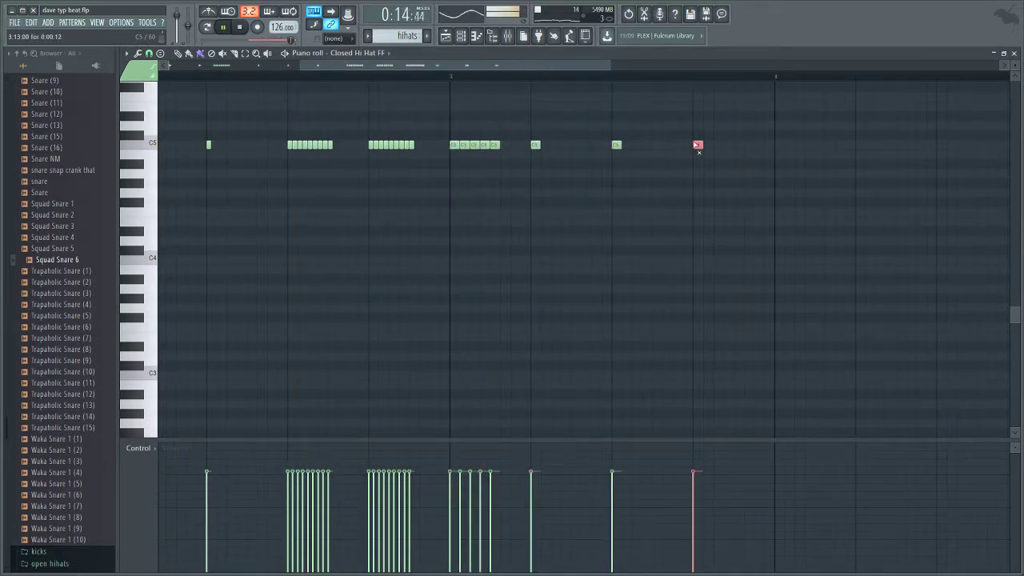
scroll(708, 86, "down", 2)
scroll(709, 85, "down", 3)
Step: Replace the 808 X note G3 at bar 2 beat 3 of the kick pattern with F#3
left_click(447, 37)
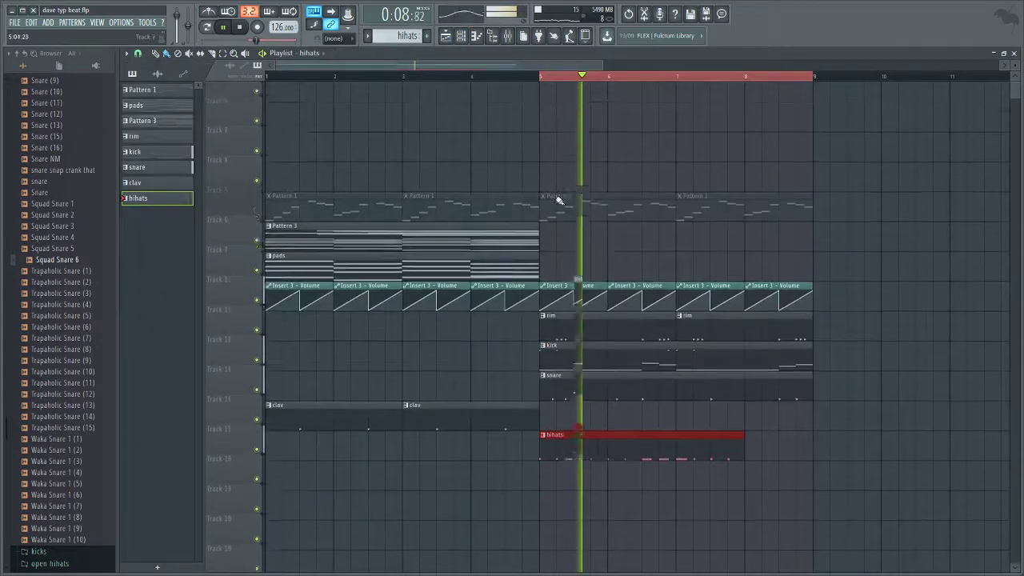
double_click(646, 352)
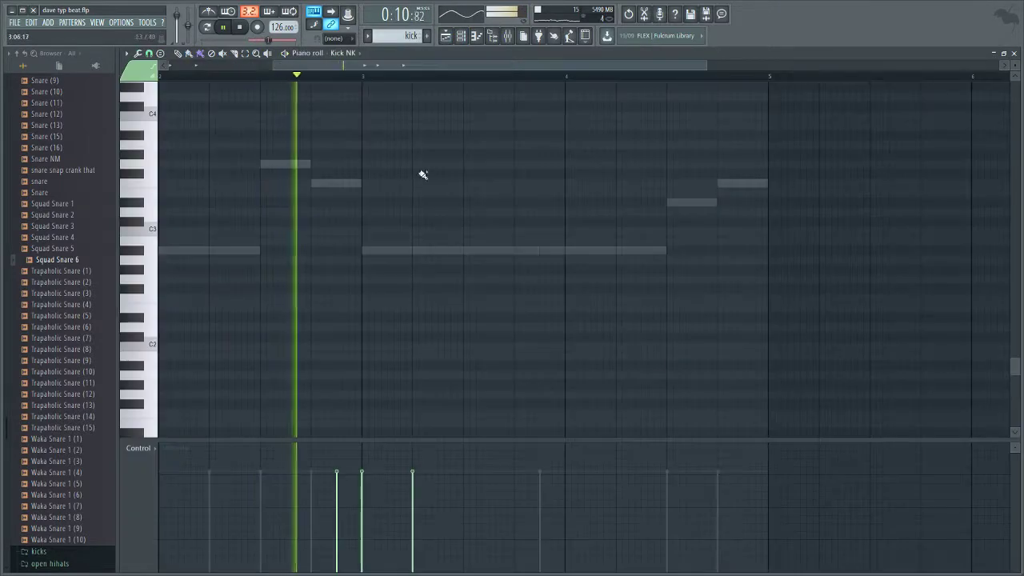
key("space")
key("F5")
left_click(507, 540)
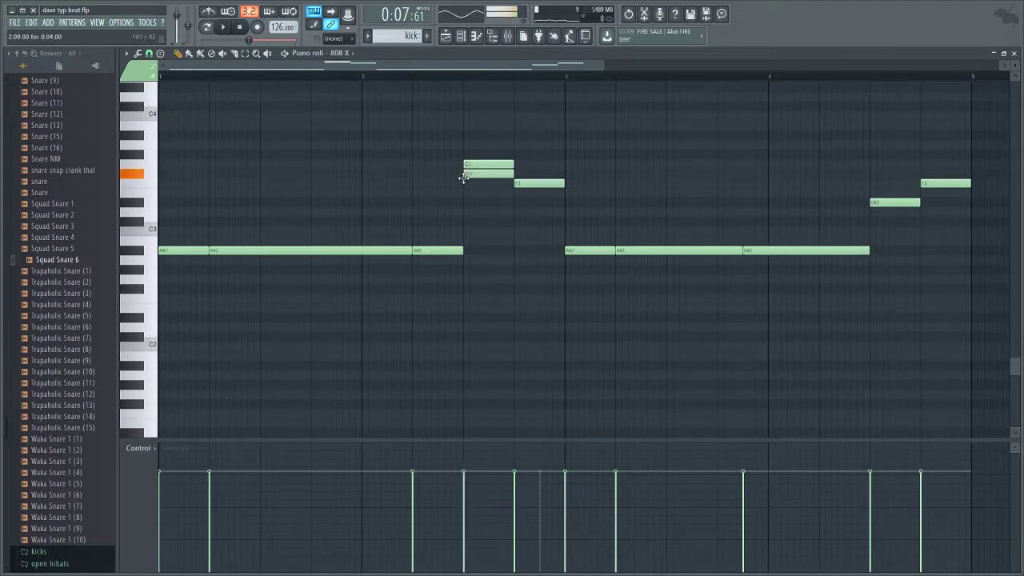
key("space")
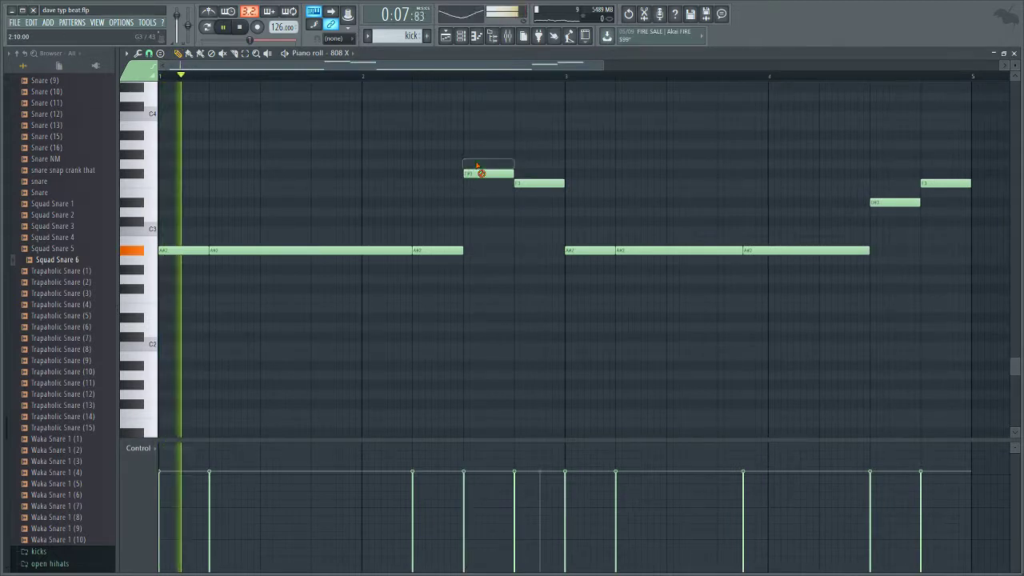
Step: Replace the last 808 X note at bar 4 beat 4 with F#3
right_click(936, 186)
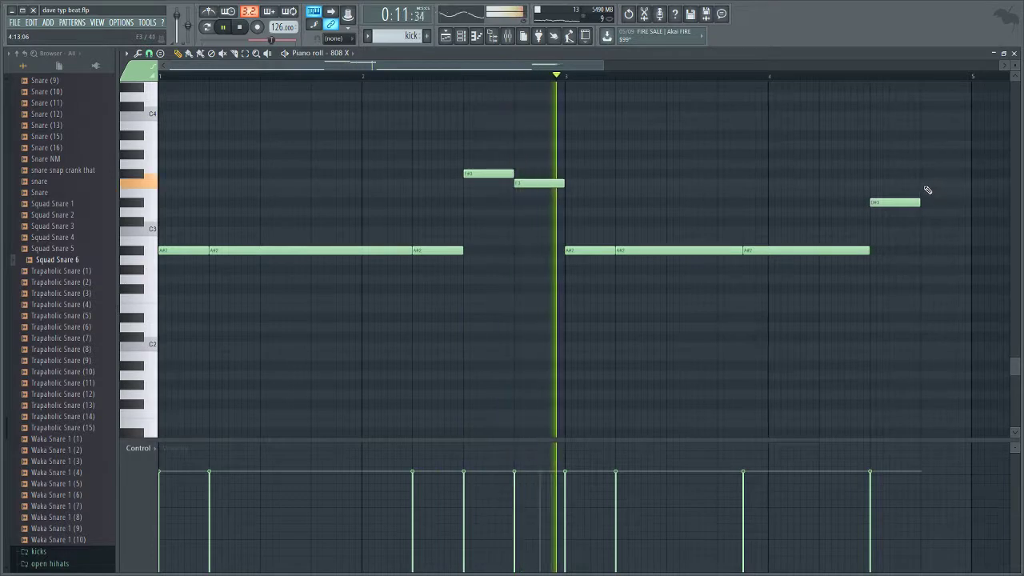
left_click(922, 173)
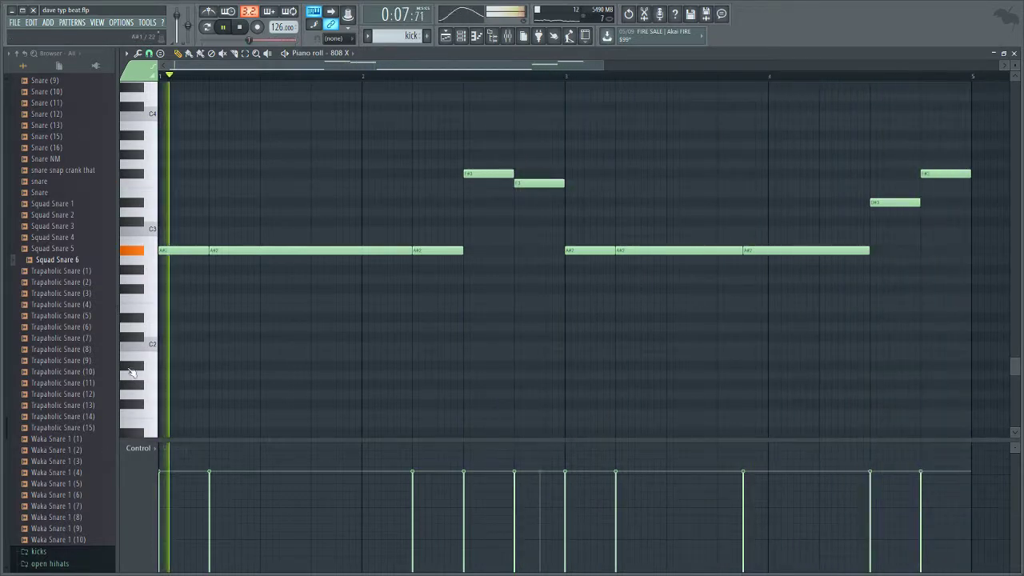
left_click(133, 368)
key("space")
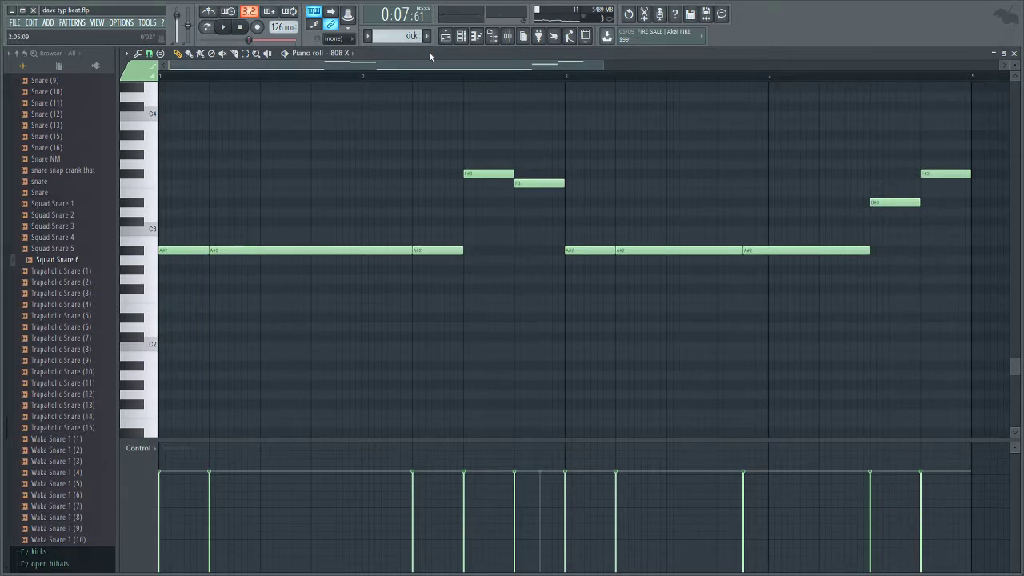
Step: Return the playlist position to the start and delete the pads clip on Track 7
left_click(445, 36)
left_click(674, 77)
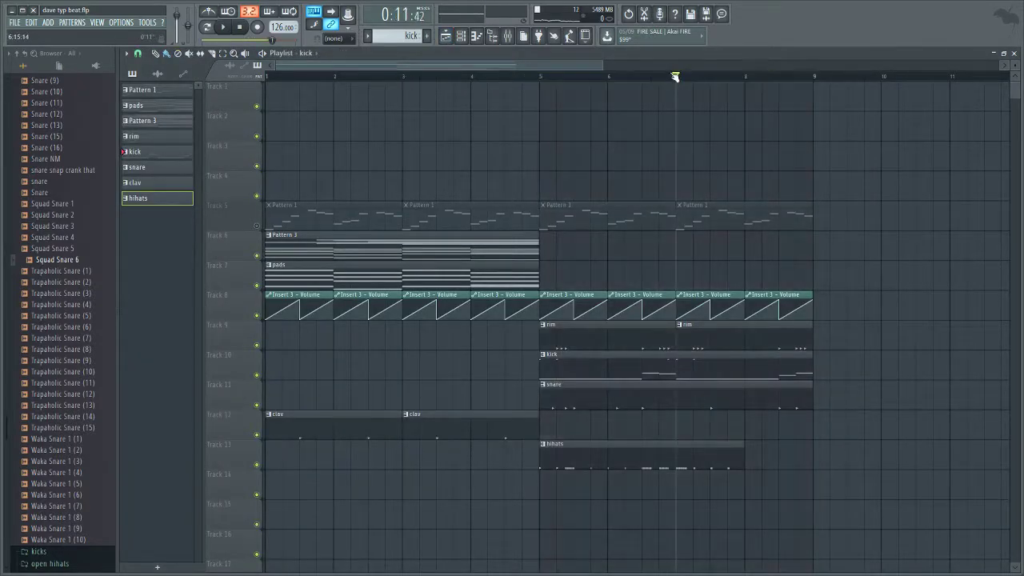
left_click(249, 31)
right_click(295, 273)
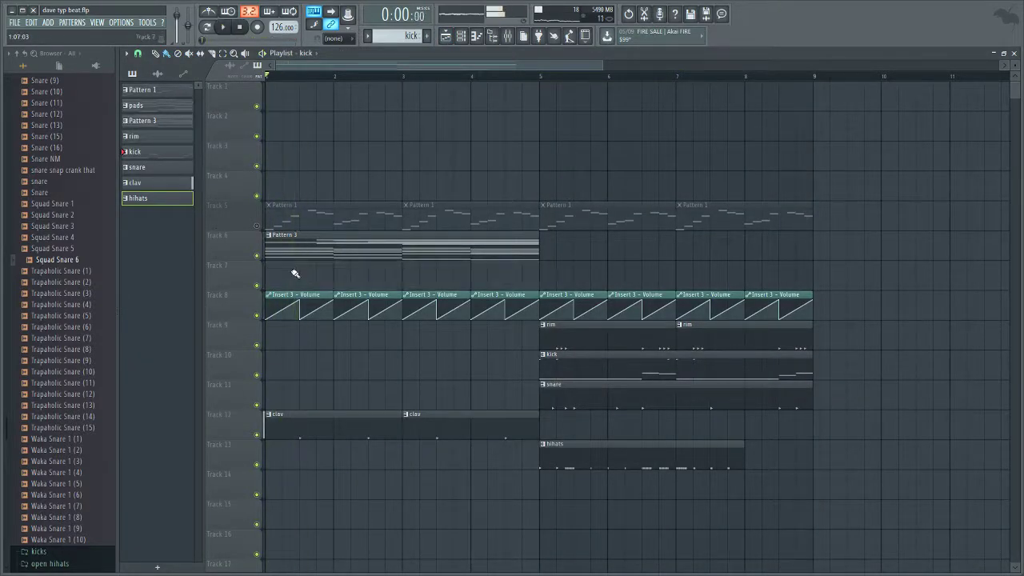
Step: Unmute Track 5, delete its Pattern 1 clips at bars 1 and 3, and play the arrangement
left_click(256, 226)
right_click(338, 222)
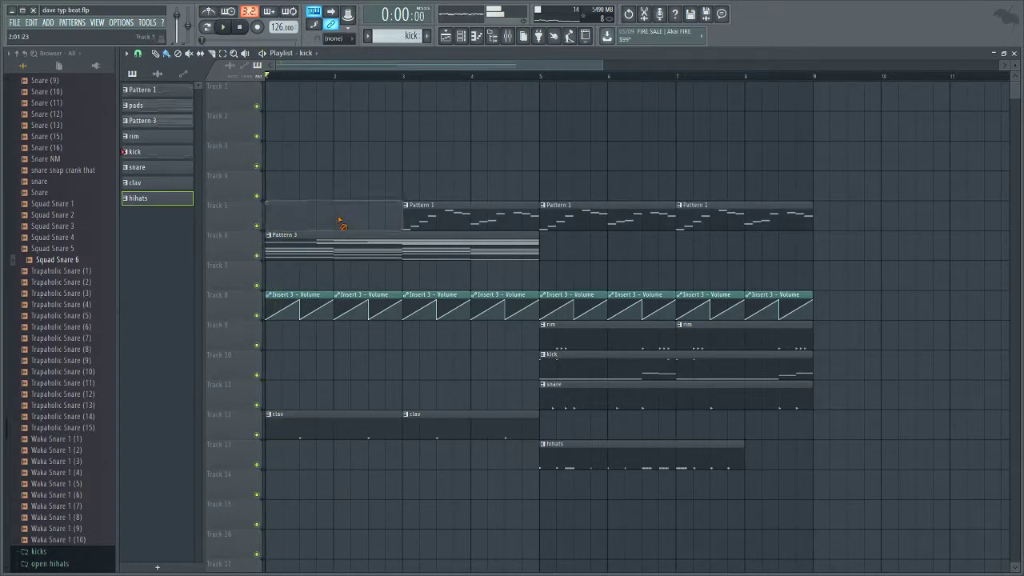
right_click(463, 212)
key("space")
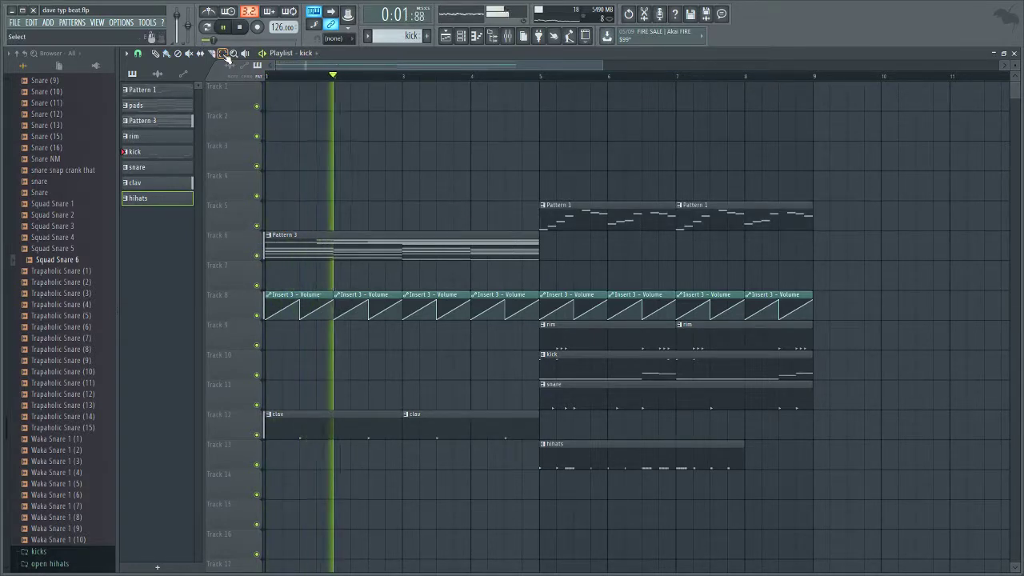
Step: Move all clips from bars 5 to 8 so the drum section starts at bar 9
left_click_drag(541, 221, 794, 504)
left_click_drag(612, 222, 860, 221)
key("space")
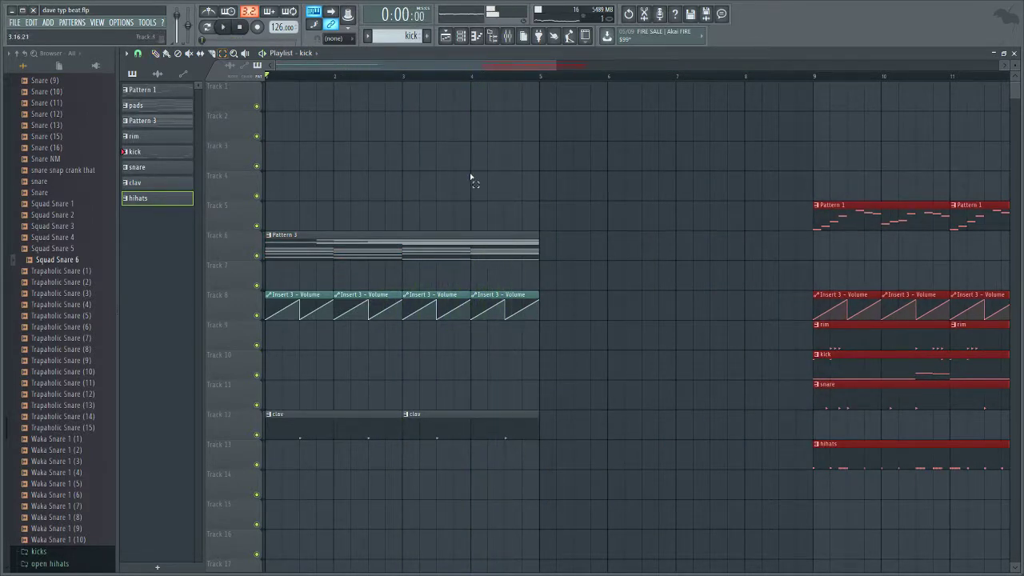
Step: Copy the Pattern 3, Insert 3 - Volume and clav clips from bars 1–4 to bar 5, and loop bars 1 through 8
left_click_drag(269, 201, 544, 502)
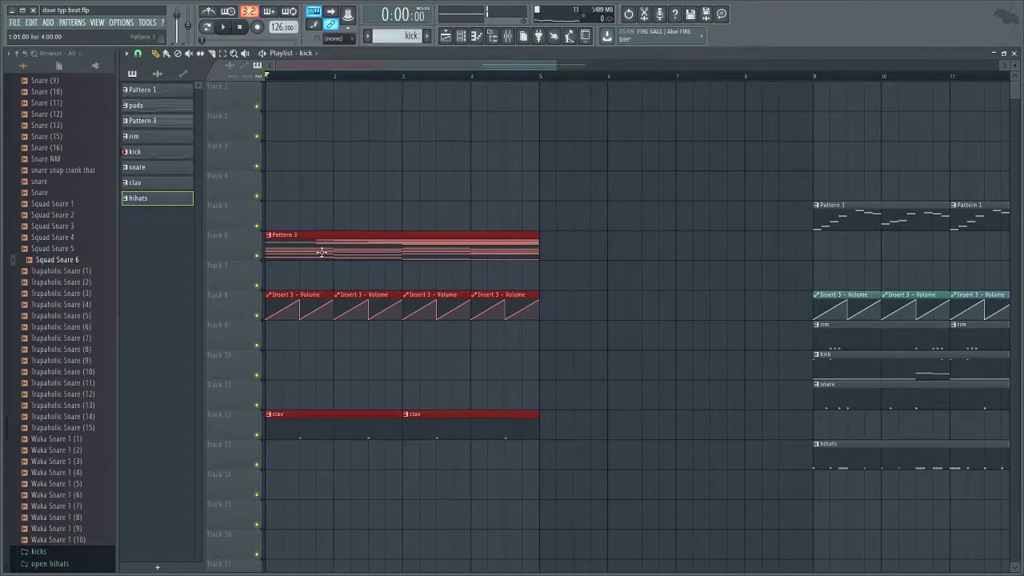
left_click_drag(320, 253, 578, 242)
key("space")
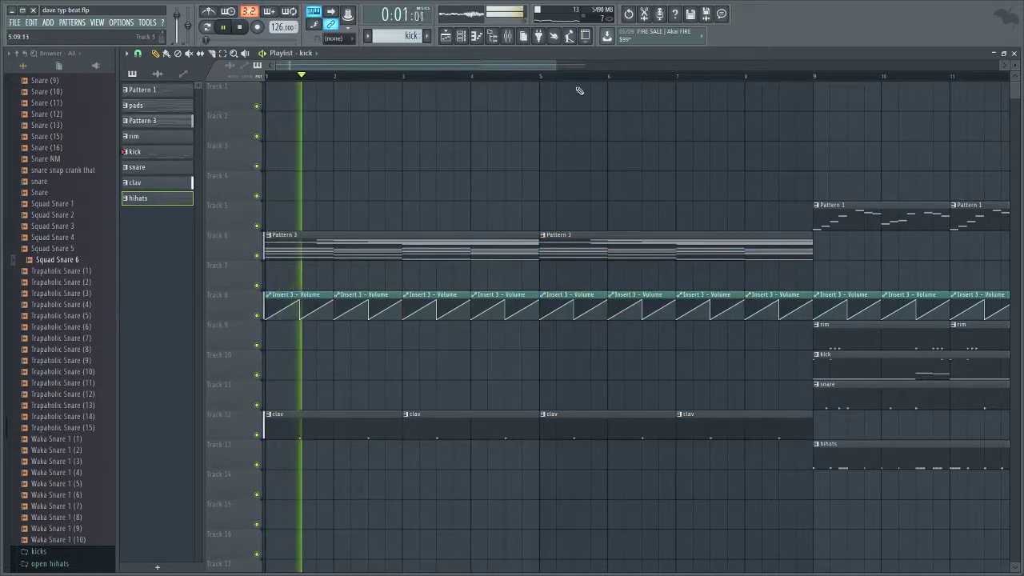
left_click_drag(811, 73, 176, 126)
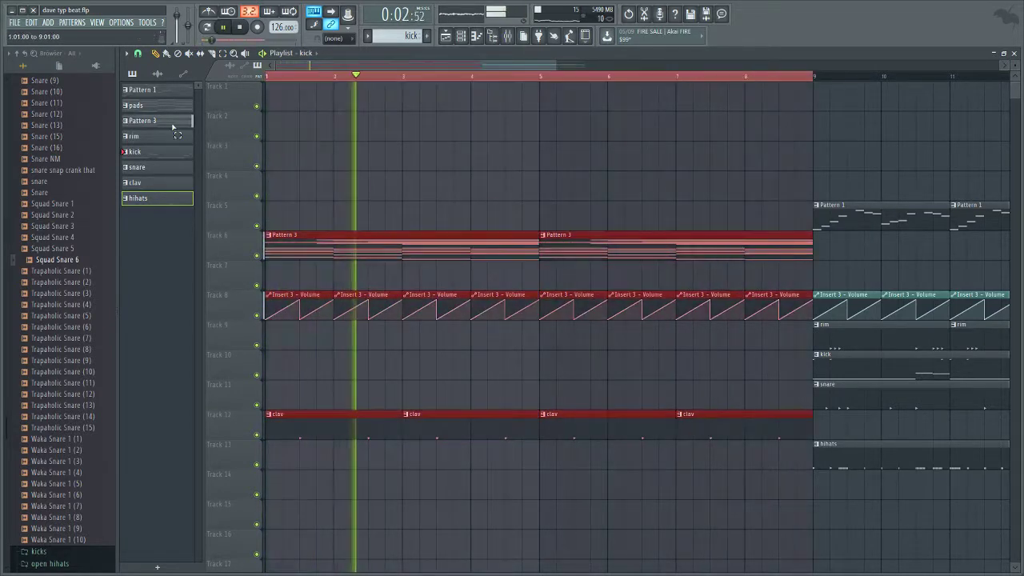
Step: Open the Grv Clav 02 channel settings and adjust the sample's pitch against the playing loop
double_click(430, 416)
key("F6")
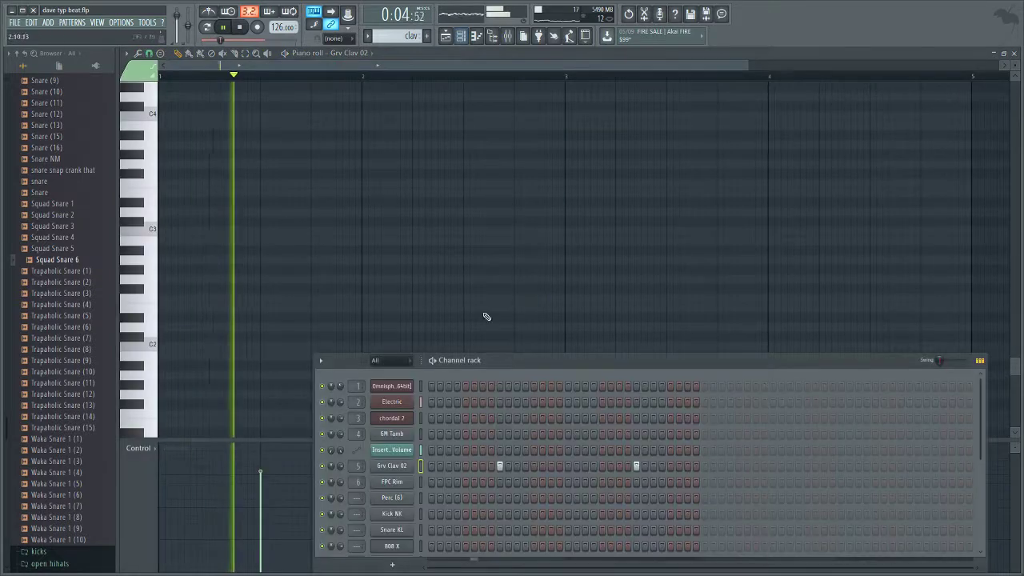
left_click(406, 467)
key("space")
key("space")
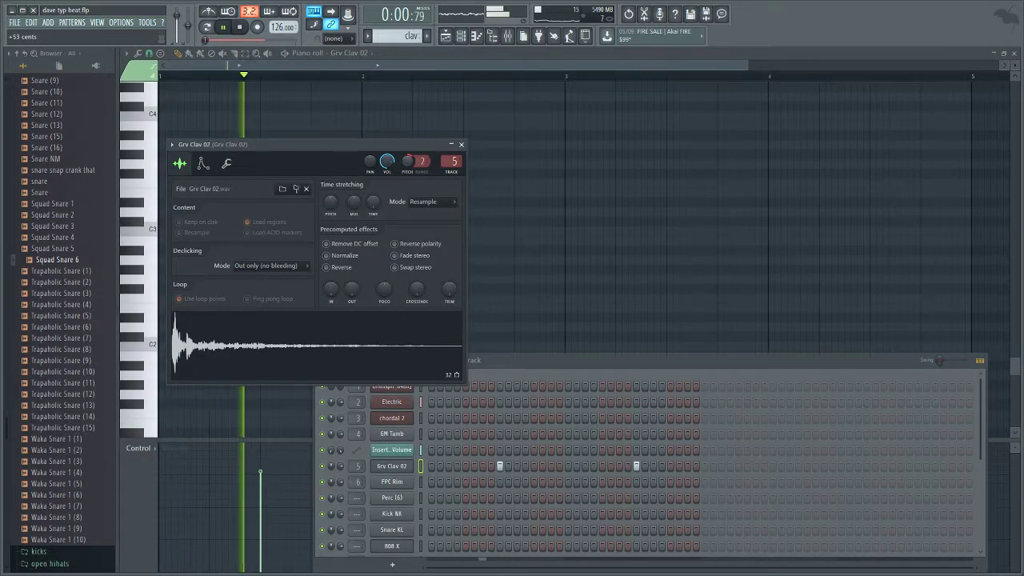
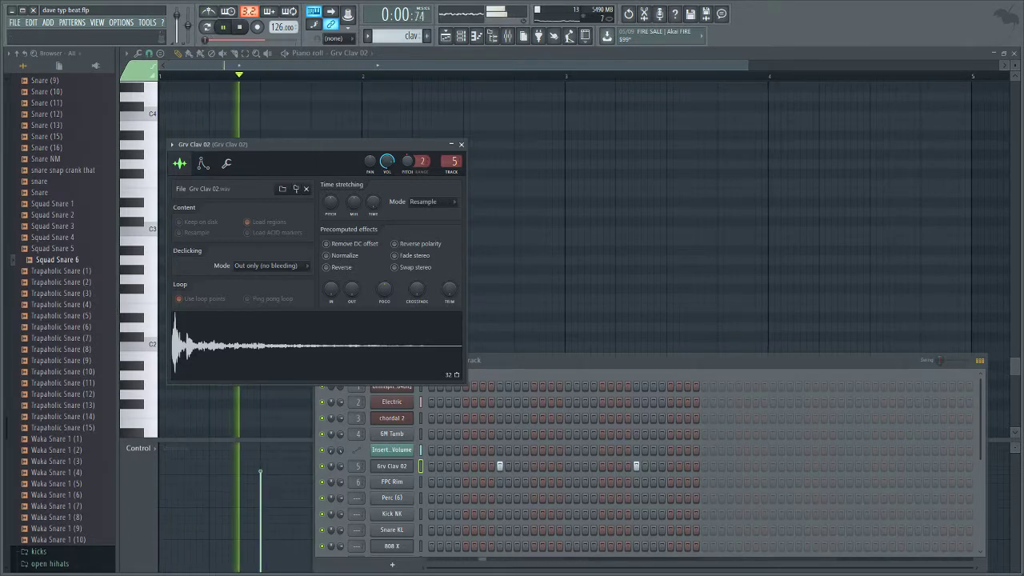
key("space")
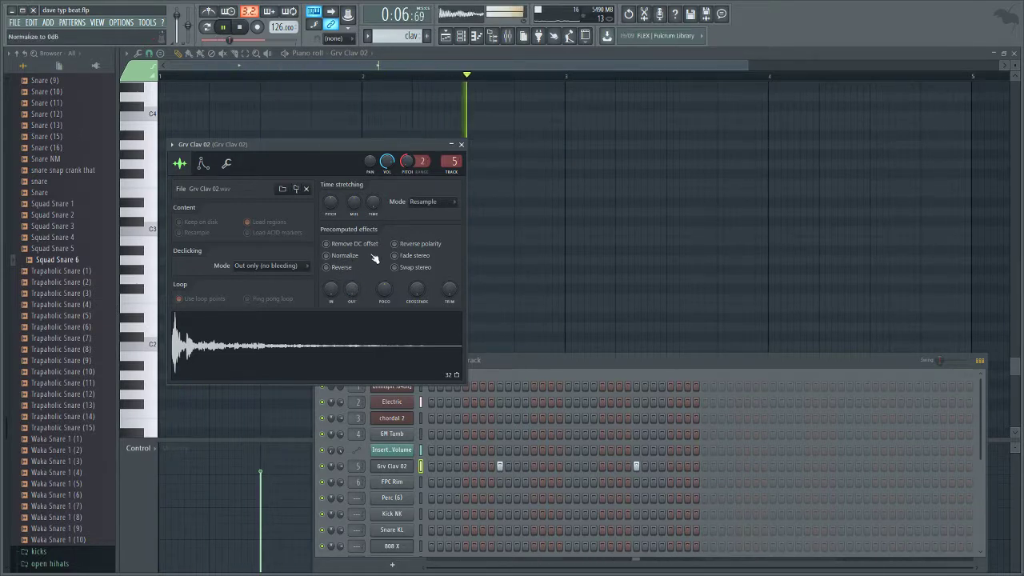
Step: Lower the early reflections and adjust the decay time of Fruity Reeverb 2 on the Grv Clav 02 insert, comparing with the effect bypassed
key("F9")
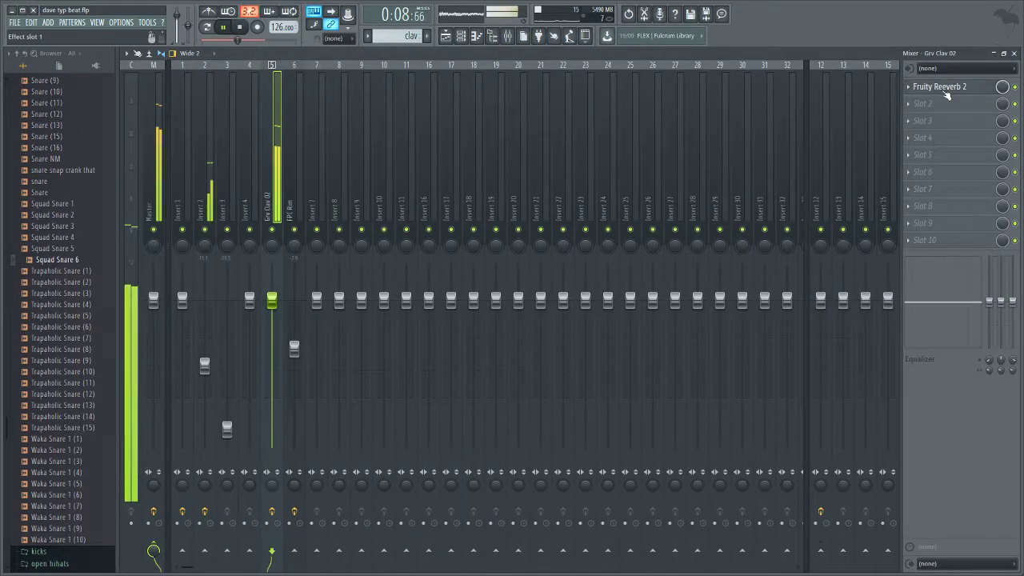
left_click(940, 86)
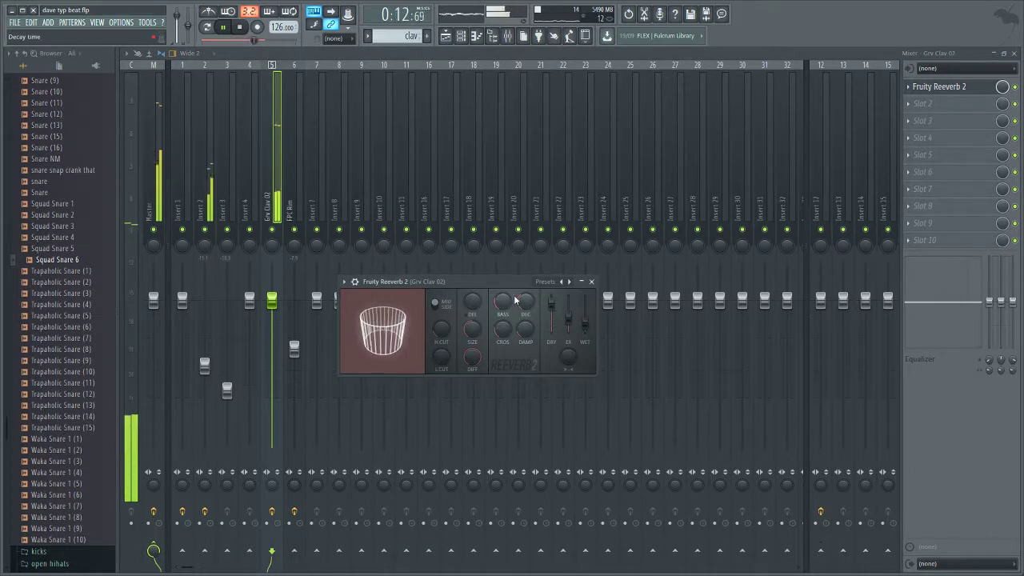
left_click_drag(568, 317, 567, 326)
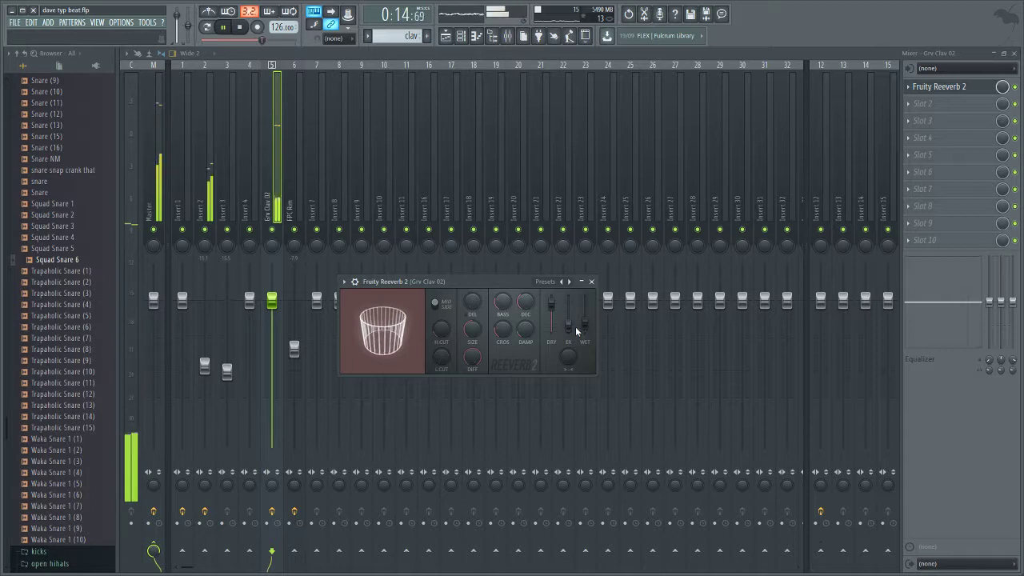
left_click(939, 86)
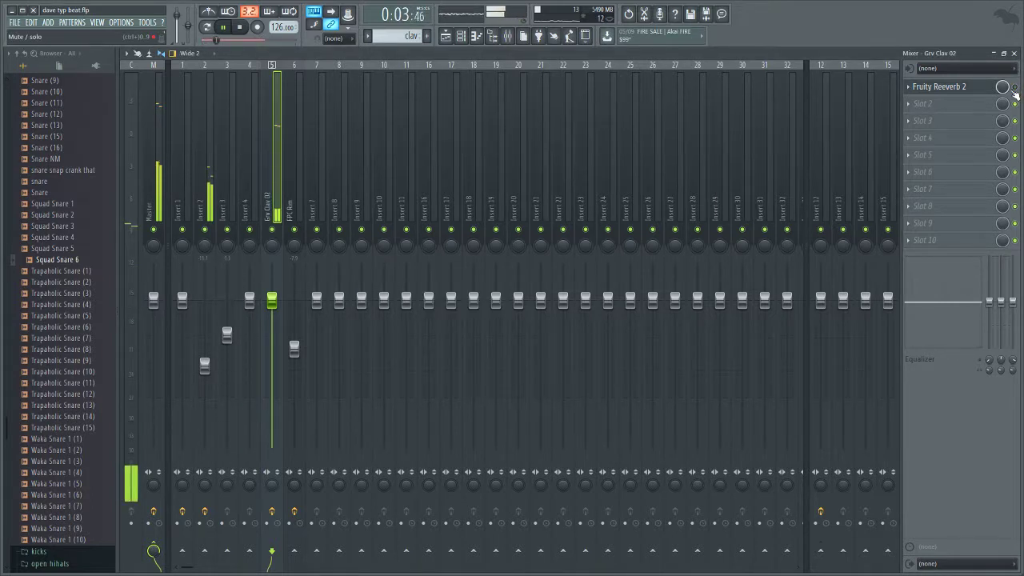
left_click(965, 94)
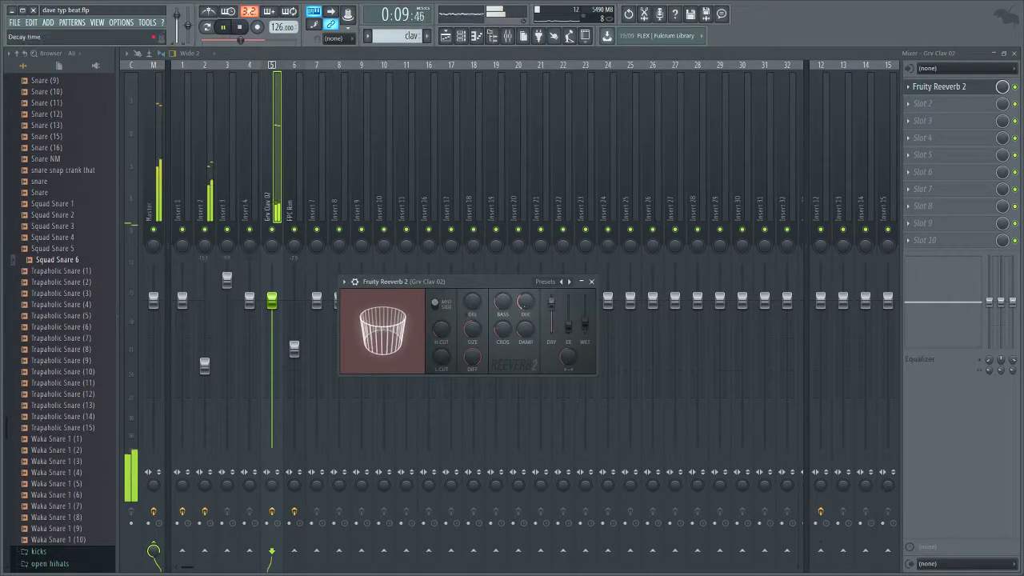
left_click(591, 282)
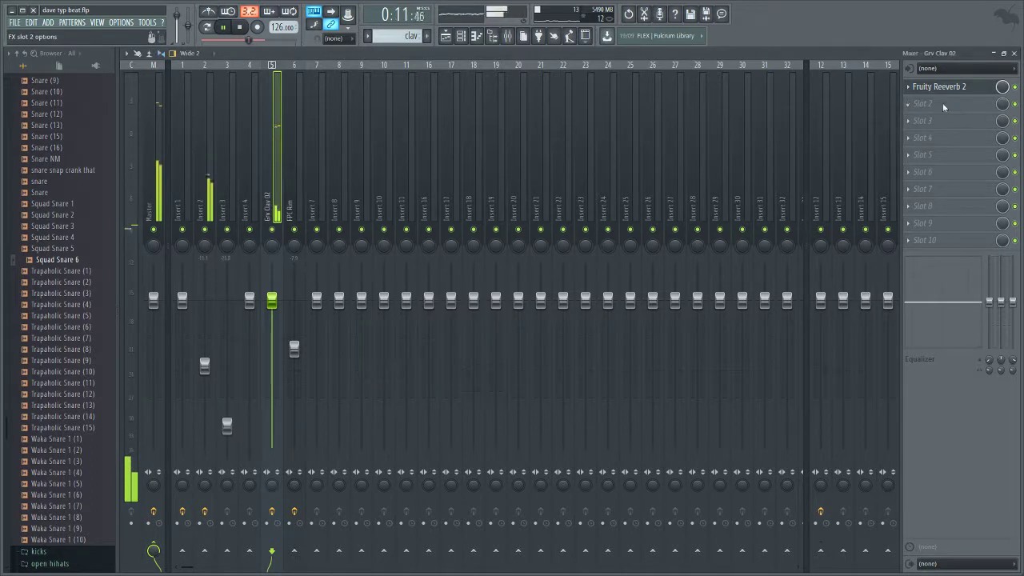
Step: Add Fruity parametric EQ 2 to slot 2 of the Grv Clav 02 insert, with a steep band 7 low-pass at 2253 Hz and a band 1 high-pass
left_click(856, 105)
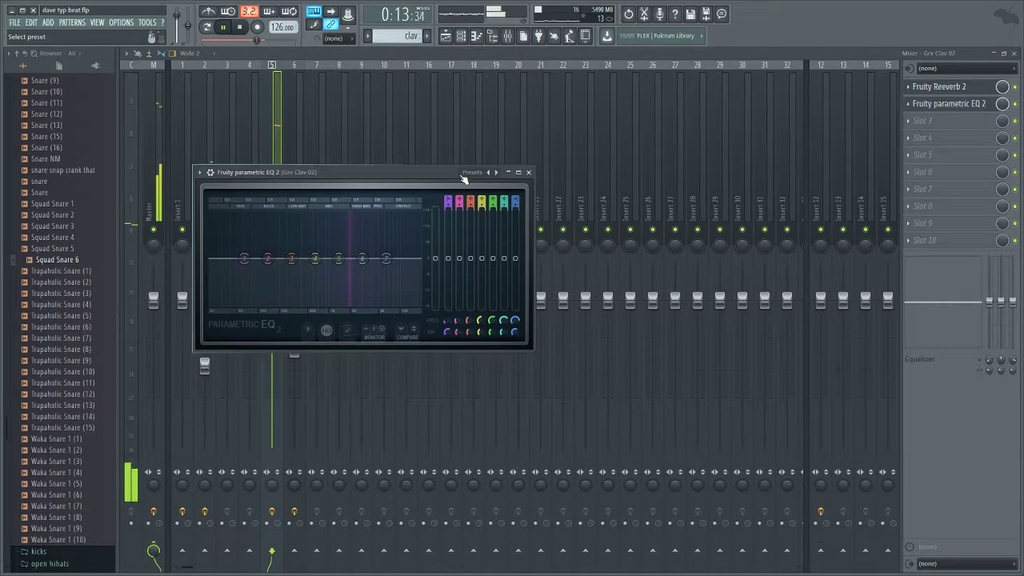
left_click_drag(516, 198, 516, 205)
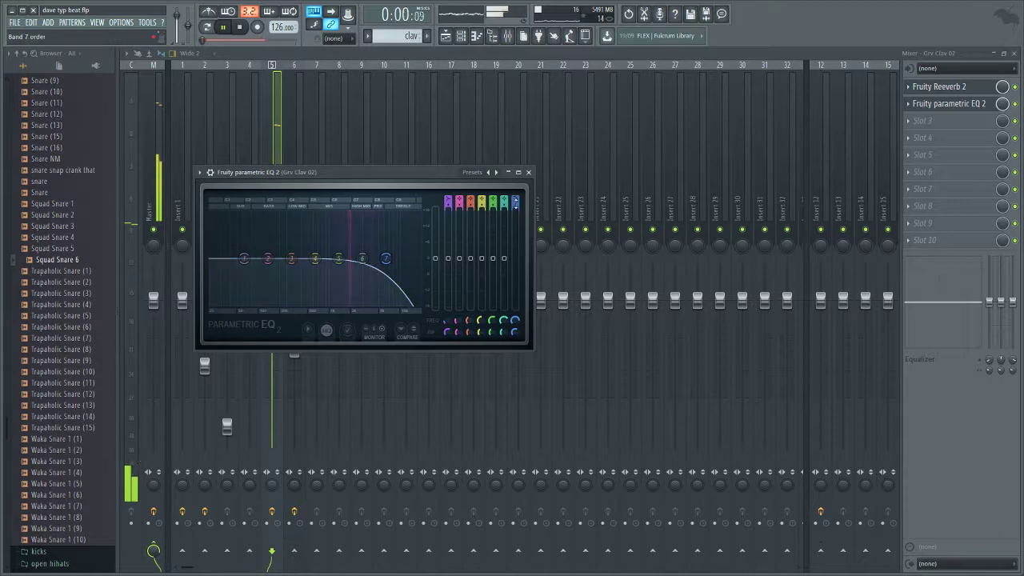
left_click_drag(385, 259, 356, 259)
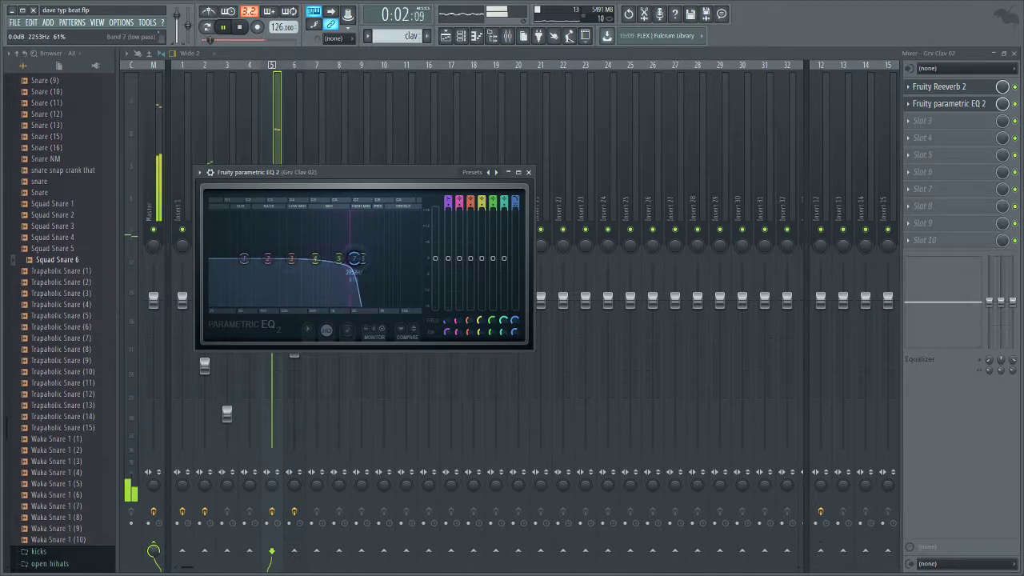
left_click_drag(448, 199, 448, 203)
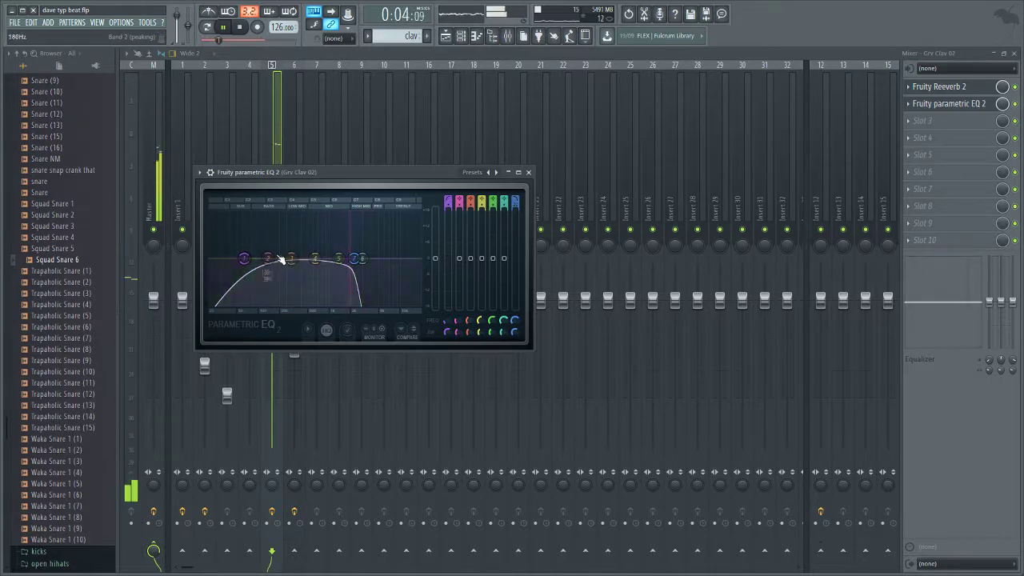
Step: Raise the band 1 high-pass cutoff on the Grv Clav 02 EQ until only a narrow upper-mid band passes
left_click_drag(244, 258, 328, 258)
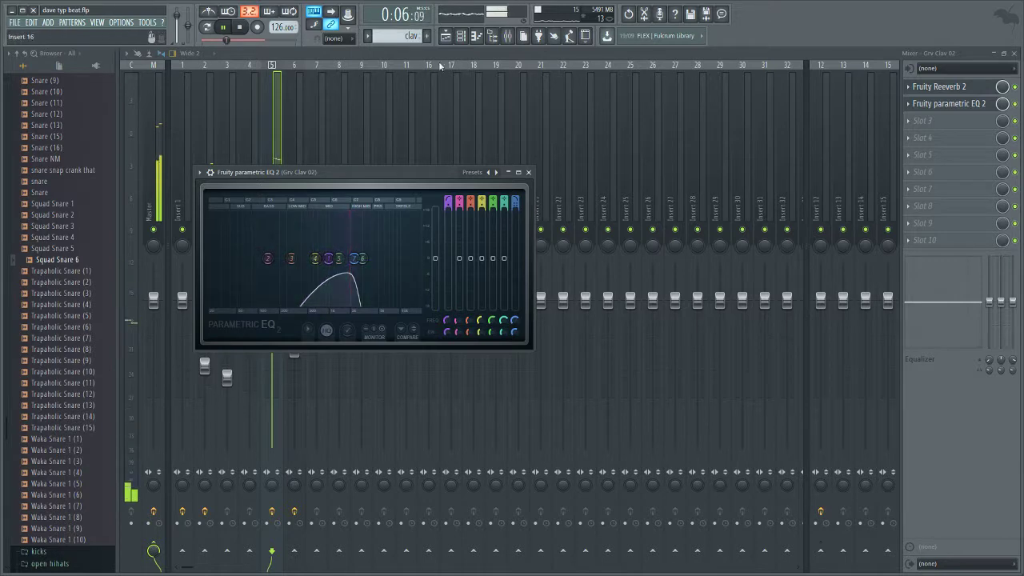
Step: Add Pattern 1 clips to Track 5 of the playlist at bars 5 and 7
left_click(445, 35)
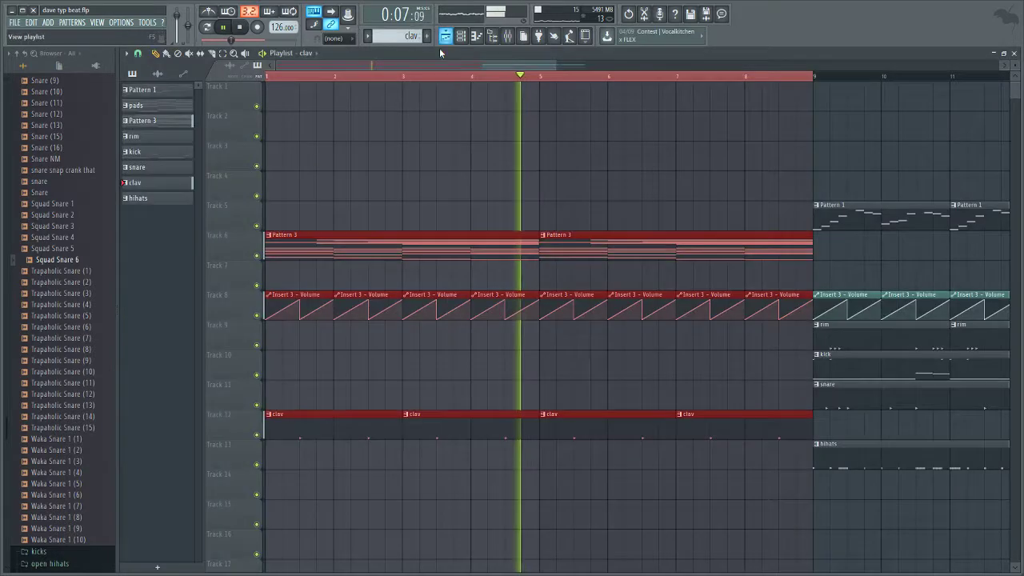
left_click(891, 218)
left_click(548, 218)
left_click(679, 209)
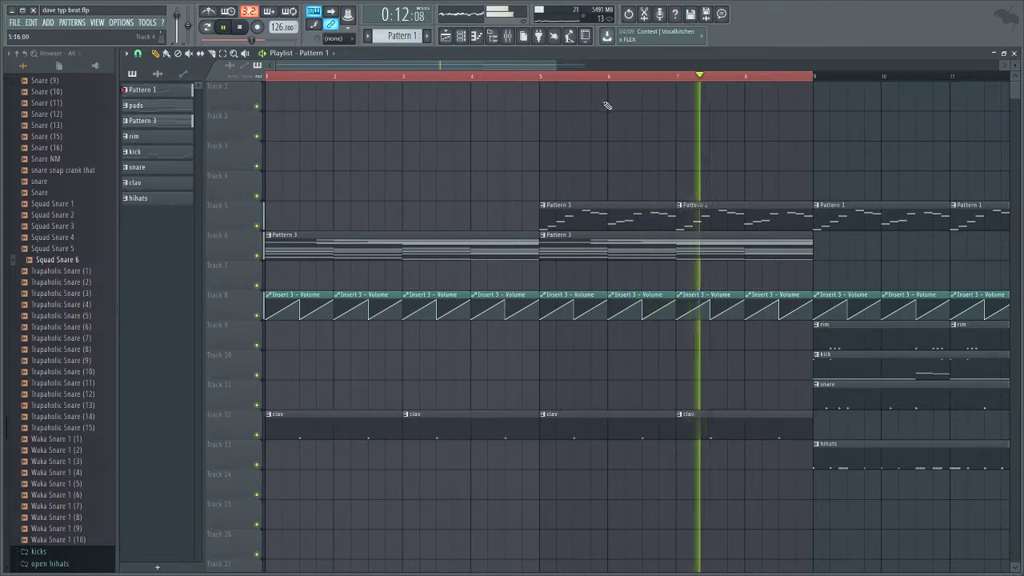
Step: Remove the Pattern 1 clip at bar 5 and copy the melody notes from Pattern 1's Omnisphere piano roll
double_click(646, 220)
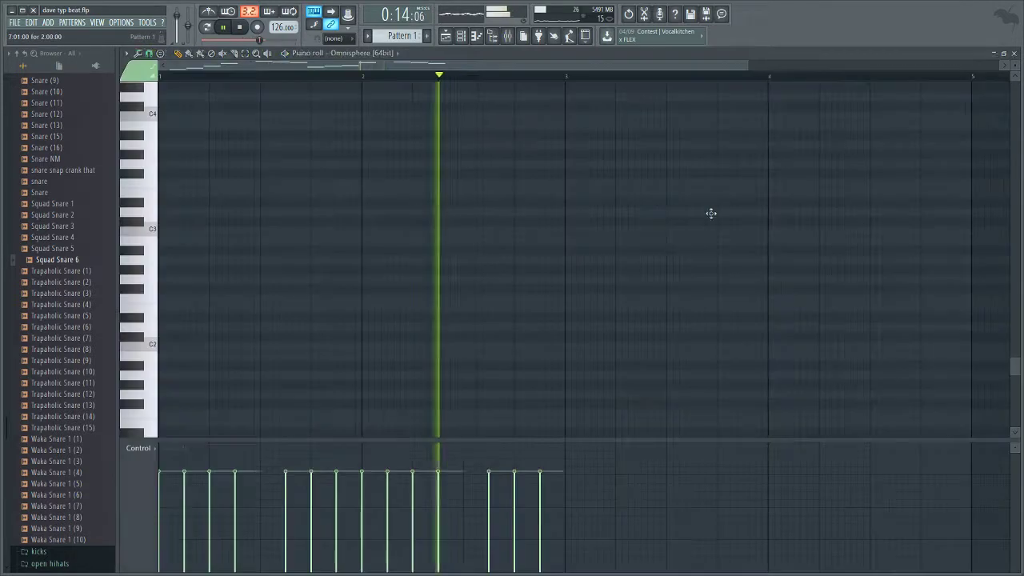
left_click(449, 36)
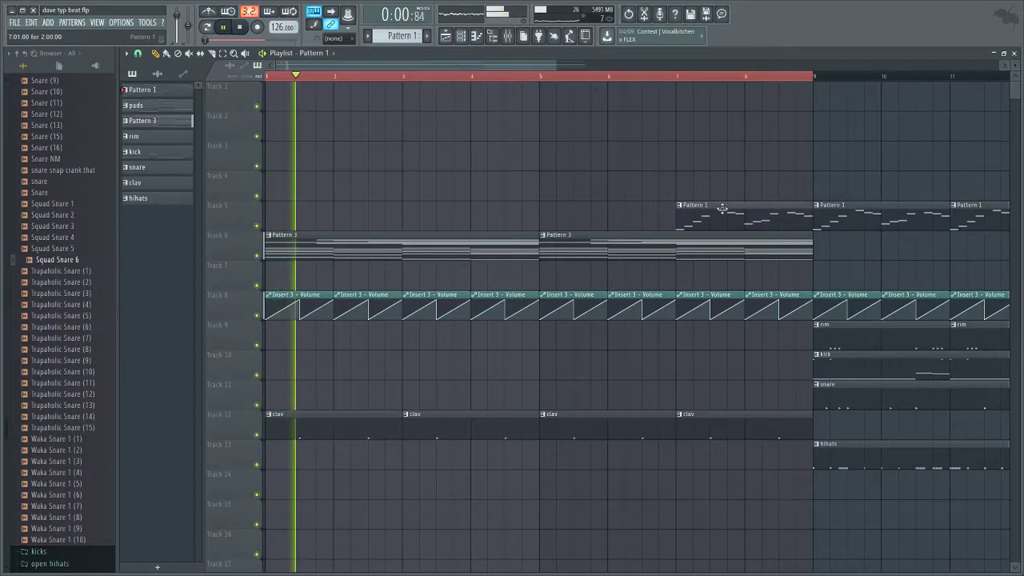
double_click(722, 208)
left_click(446, 36)
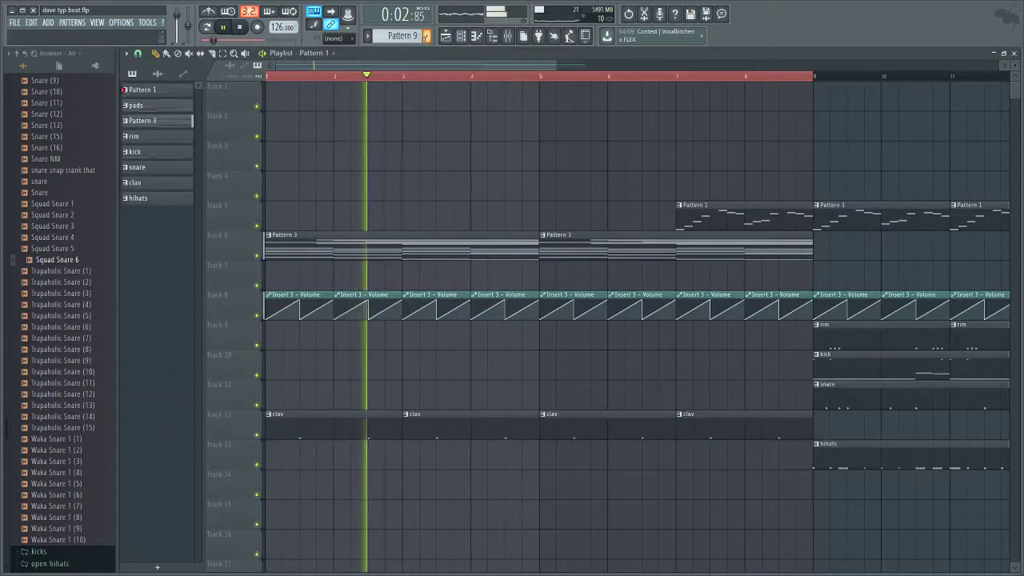
Step: Create a new pattern named piano and place its clips on Track 13 at bars 5 and 7
left_click(426, 36)
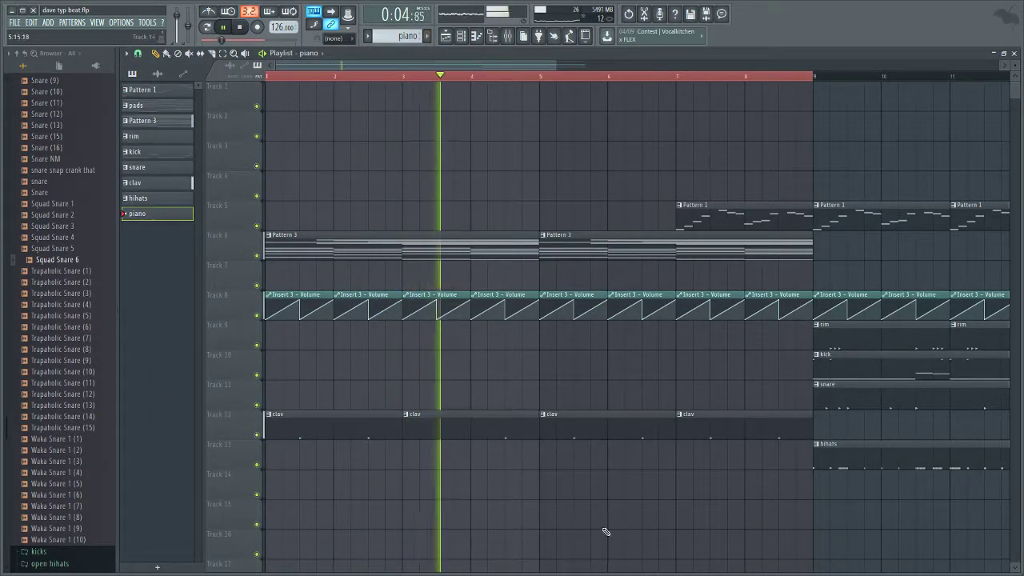
left_click(552, 456)
left_click(670, 459)
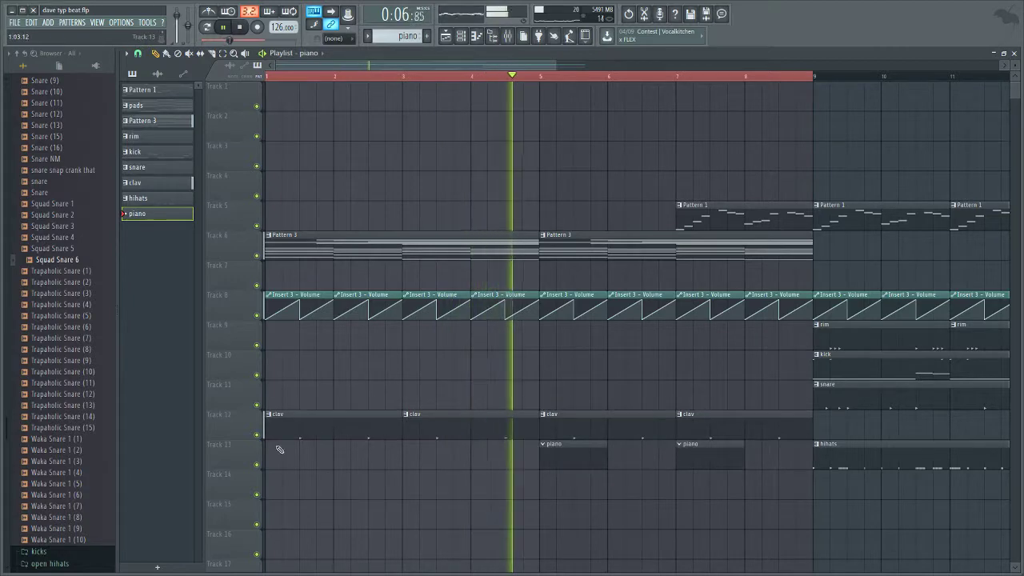
Step: Load the Close Grand preset from Packs > Instruments > Keyboard as a new channel at the end of the channel rack
left_click(459, 36)
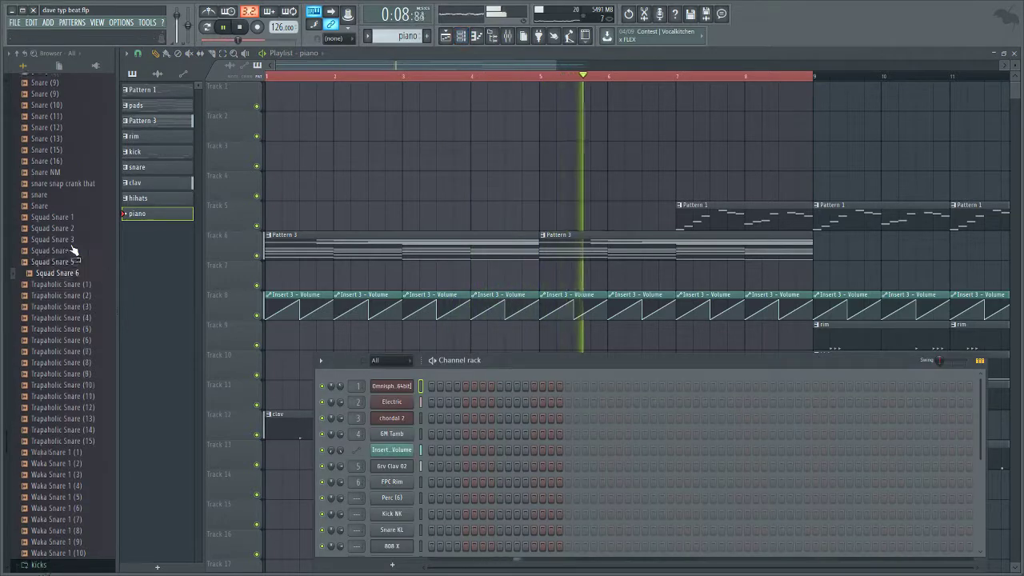
scroll(75, 240, "up", 20)
left_click(42, 290)
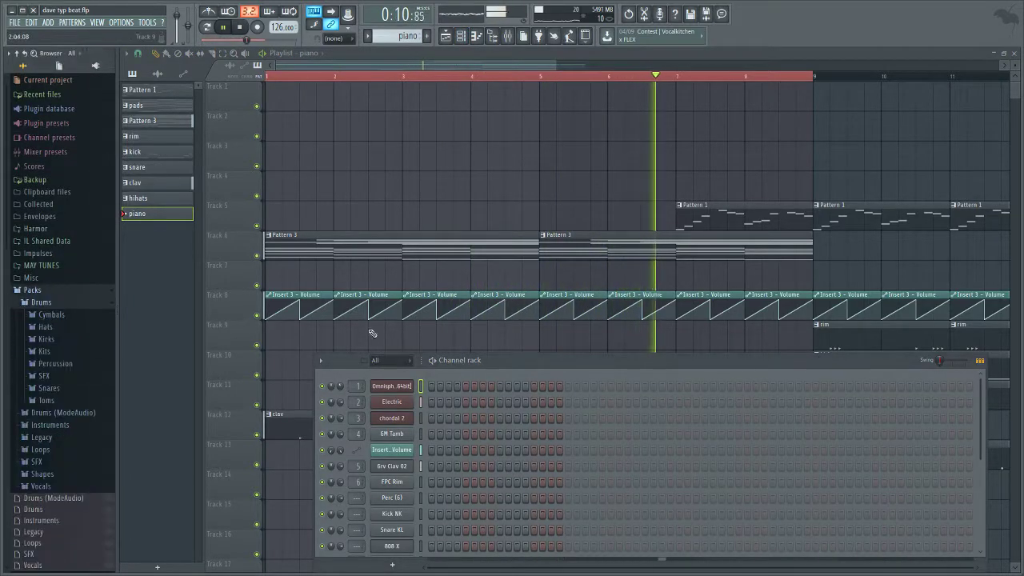
left_click_drag(482, 366, 482, 178)
key("space")
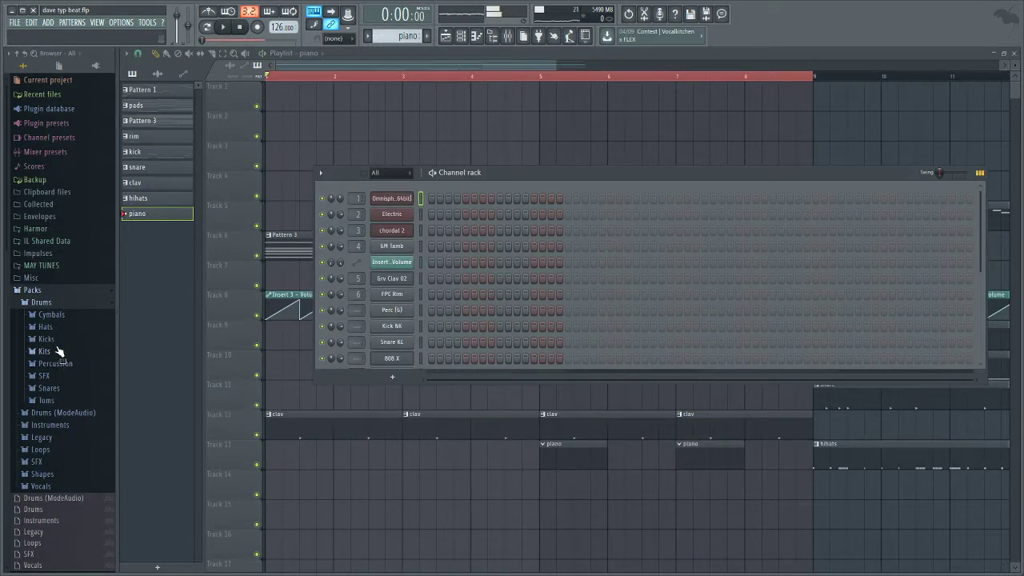
left_click(46, 339)
left_click(48, 88)
scroll(58, 240, "up", 4)
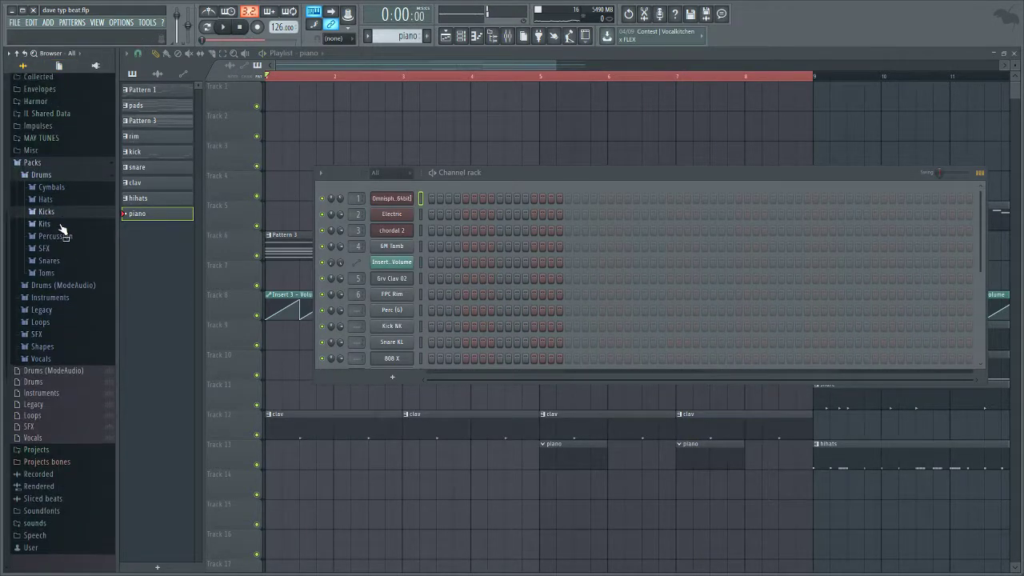
left_click(66, 300)
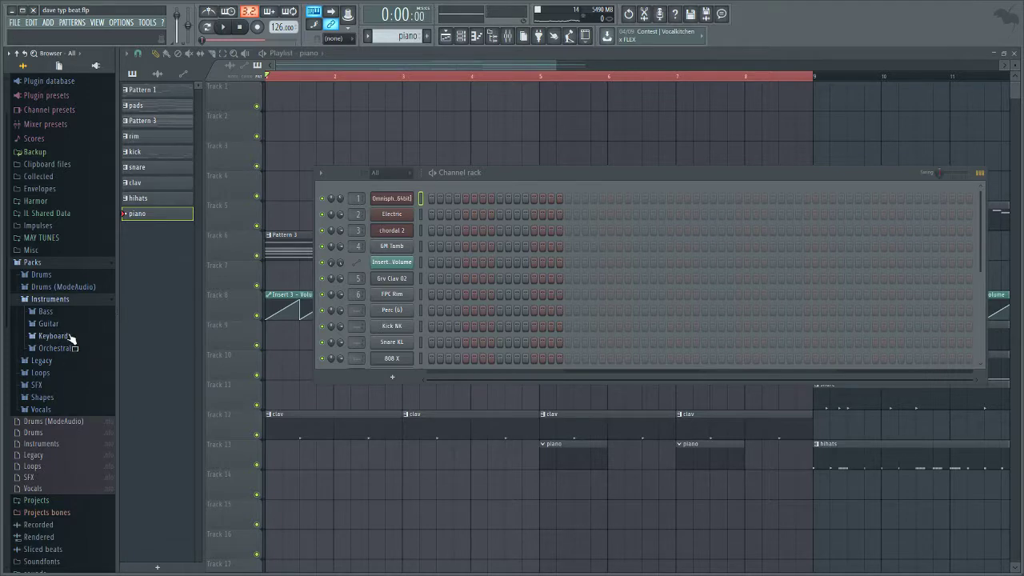
left_click(71, 337)
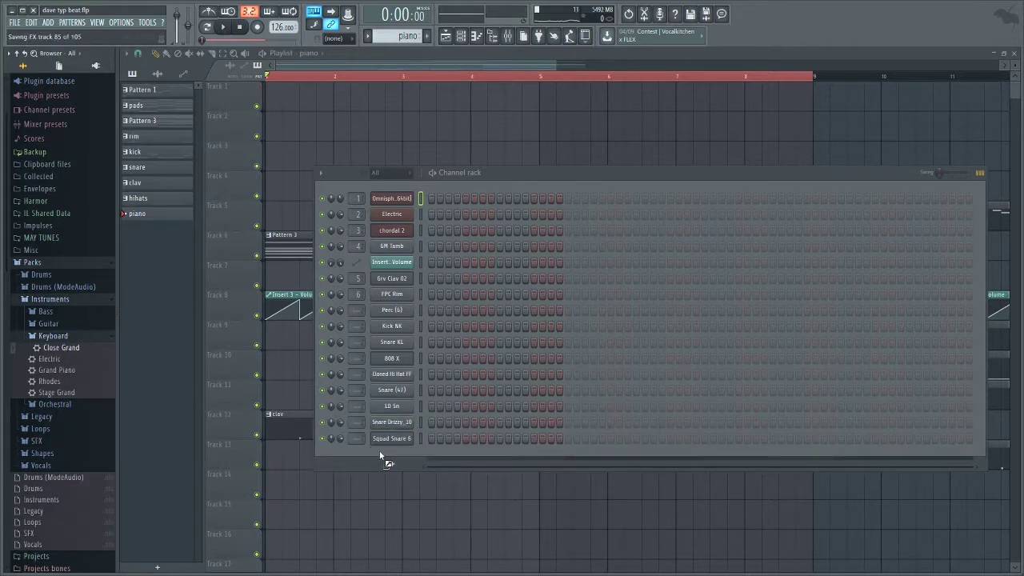
left_click_drag(381, 455, 383, 456)
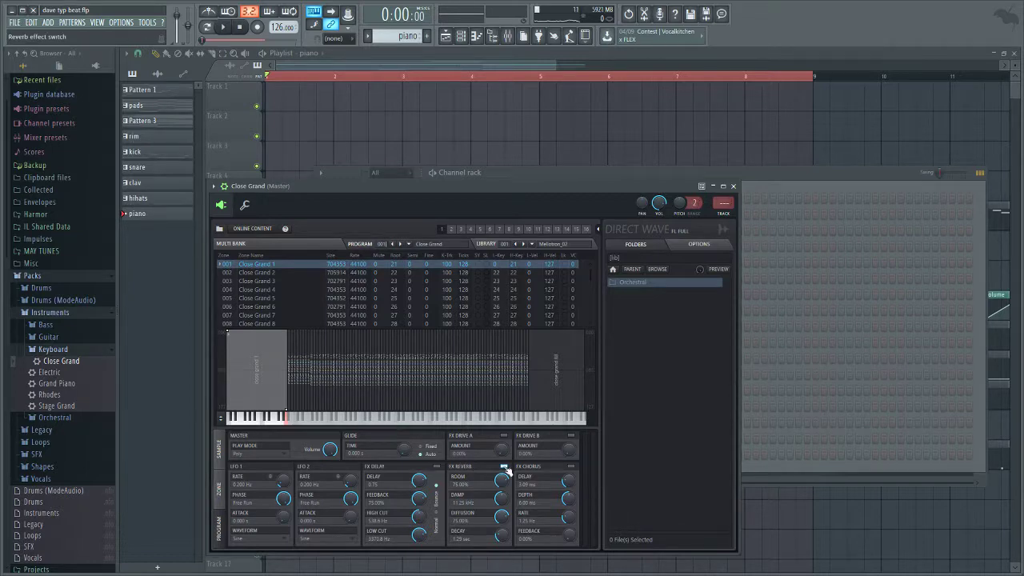
left_click(733, 186)
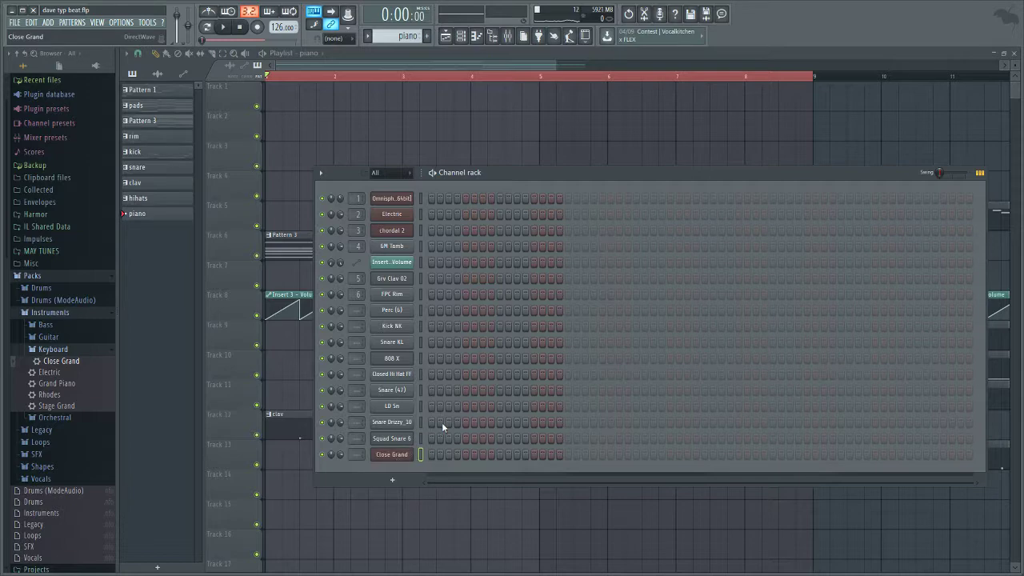
Step: Paste the copied melody notes into the Close Grand piano roll and play the pattern
key("F7")
key("ctrl+v")
scroll(341, 288, "up", 9)
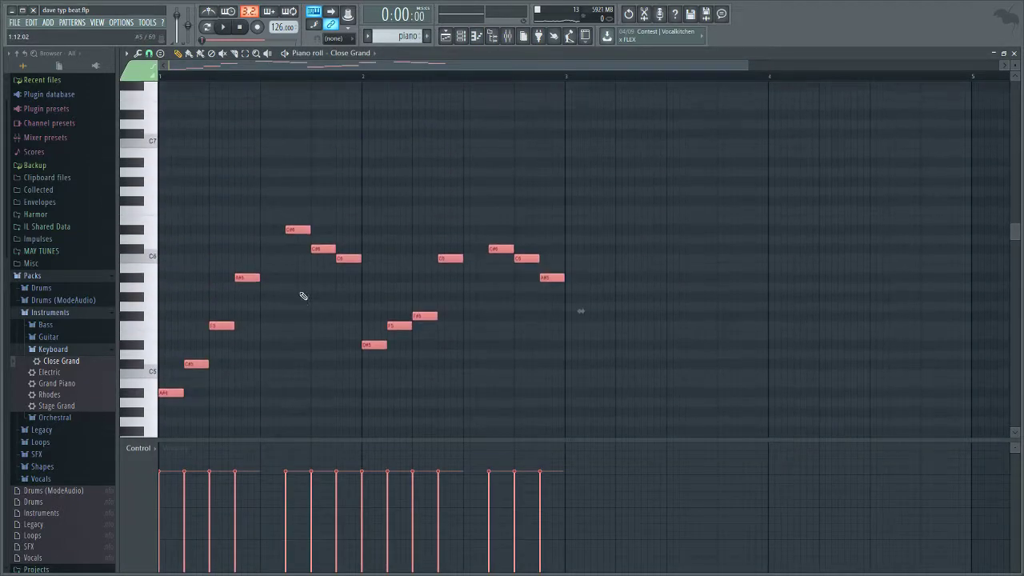
key("space")
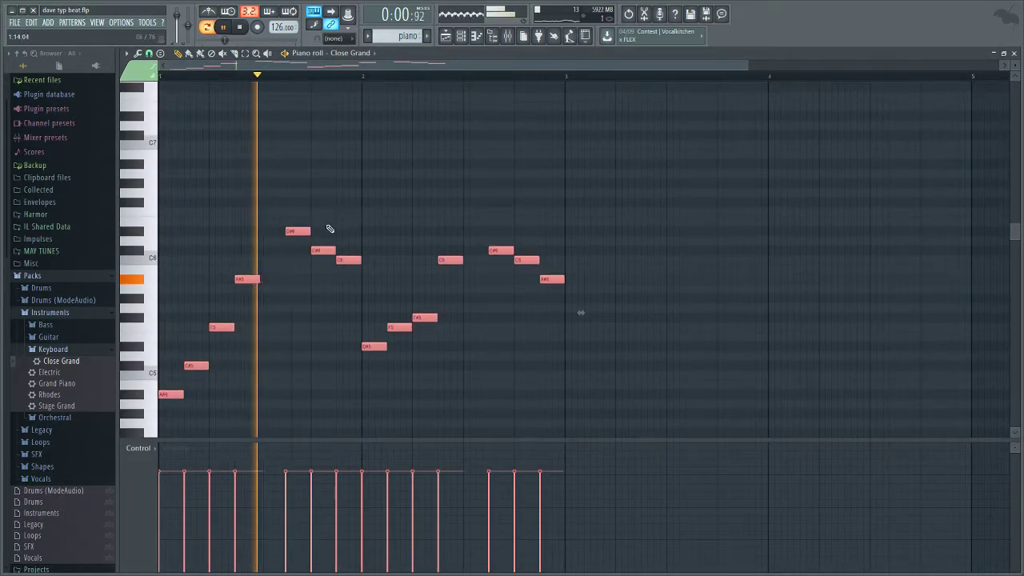
Step: Lengthen all Close Grand notes to about 14 steps, slice them at bar 3, and delete the parts beyond it
left_click_drag(437, 319, 586, 327)
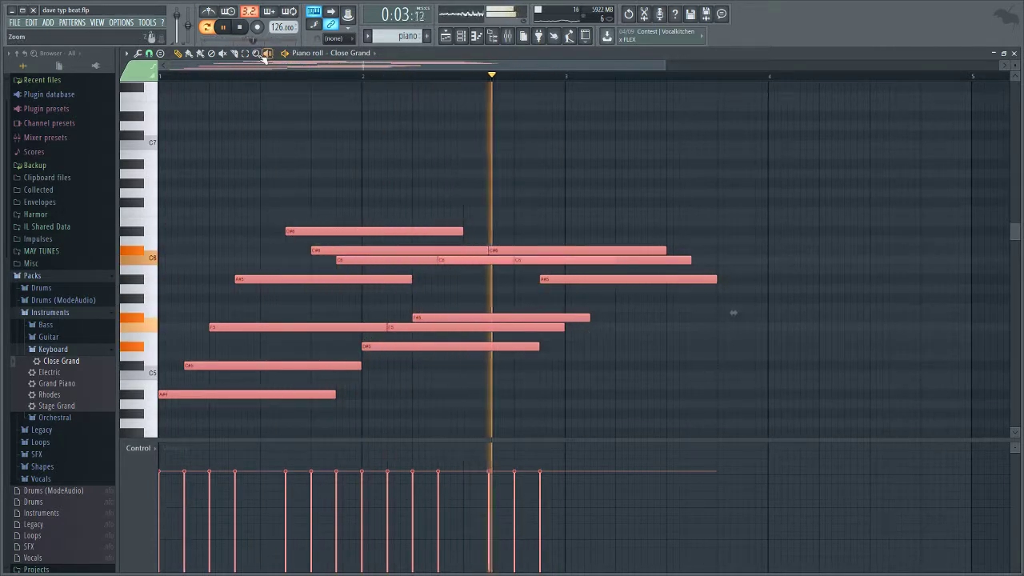
key("space")
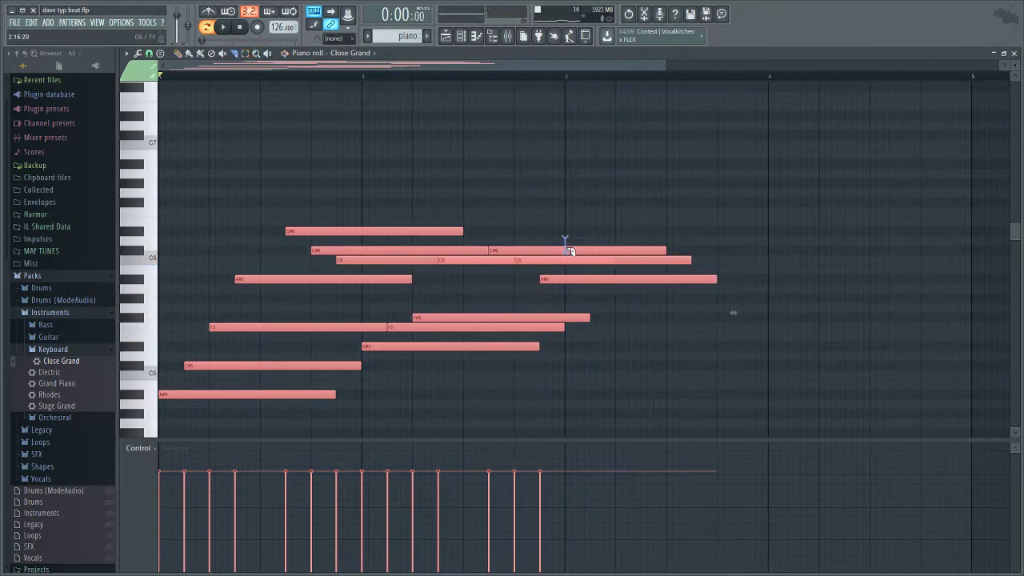
left_click_drag(566, 384, 569, 385)
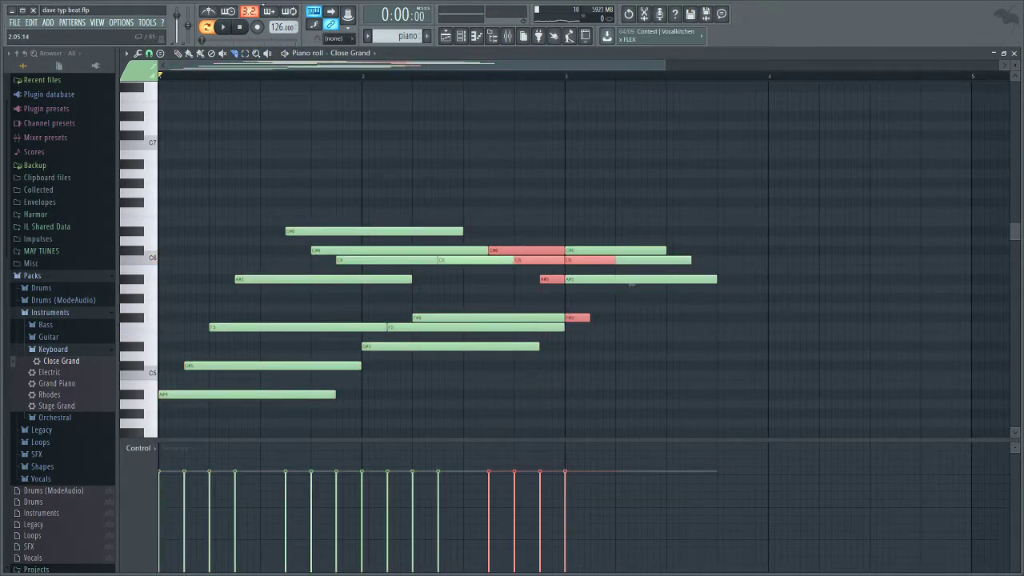
right_click(620, 250)
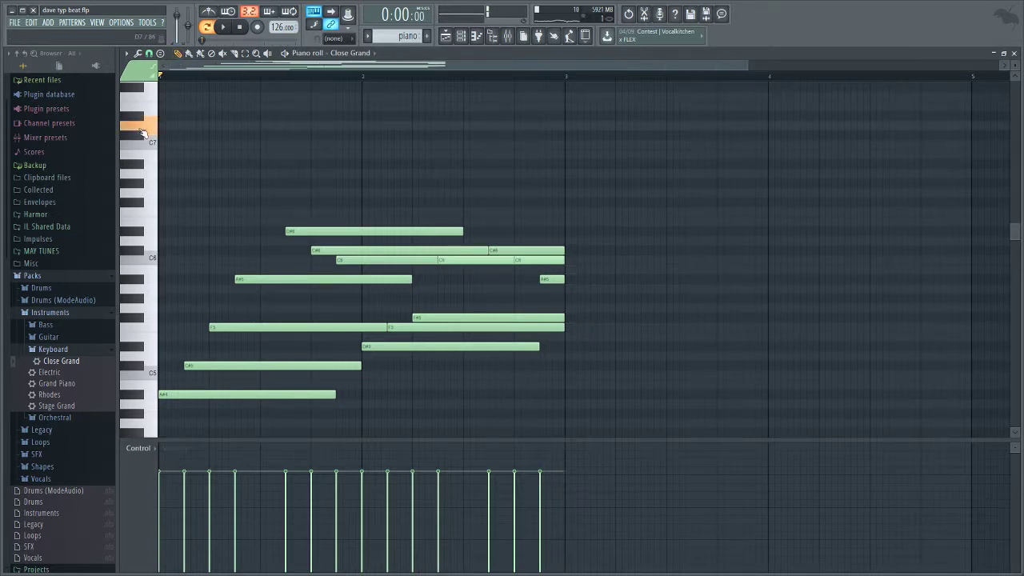
Step: Add one-bar high notes, A#7 at bar 1 and F7 at bar 2, and transpose all Close Grand notes down one octave
scroll(142, 94, "up", 2)
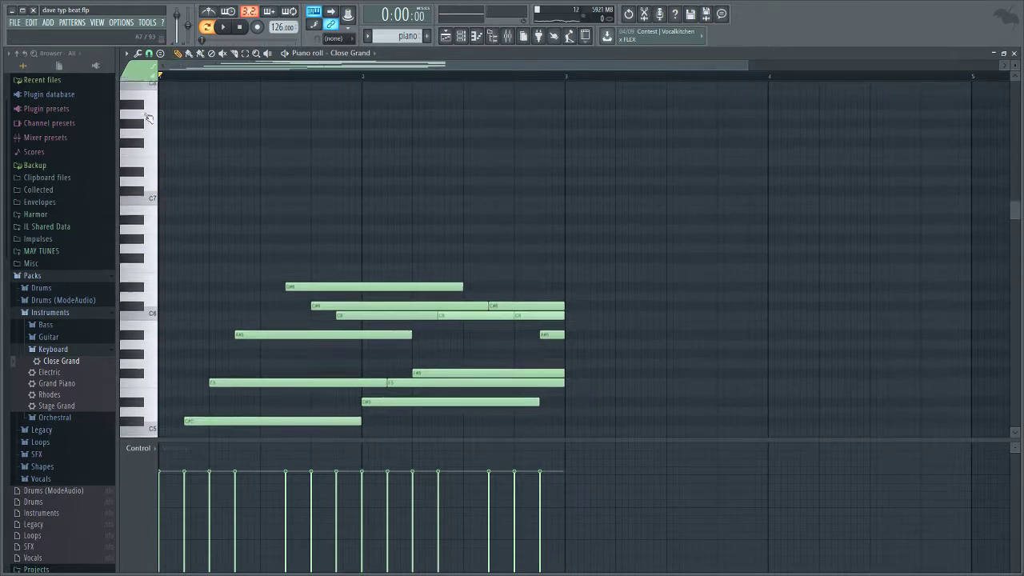
left_click(189, 108)
key("space")
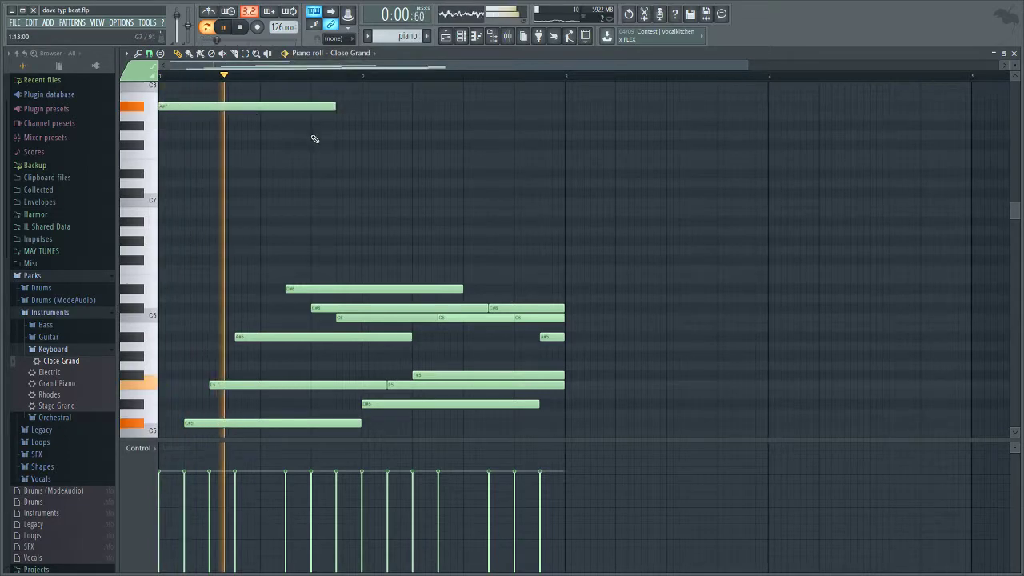
left_click(315, 144)
left_click(364, 155)
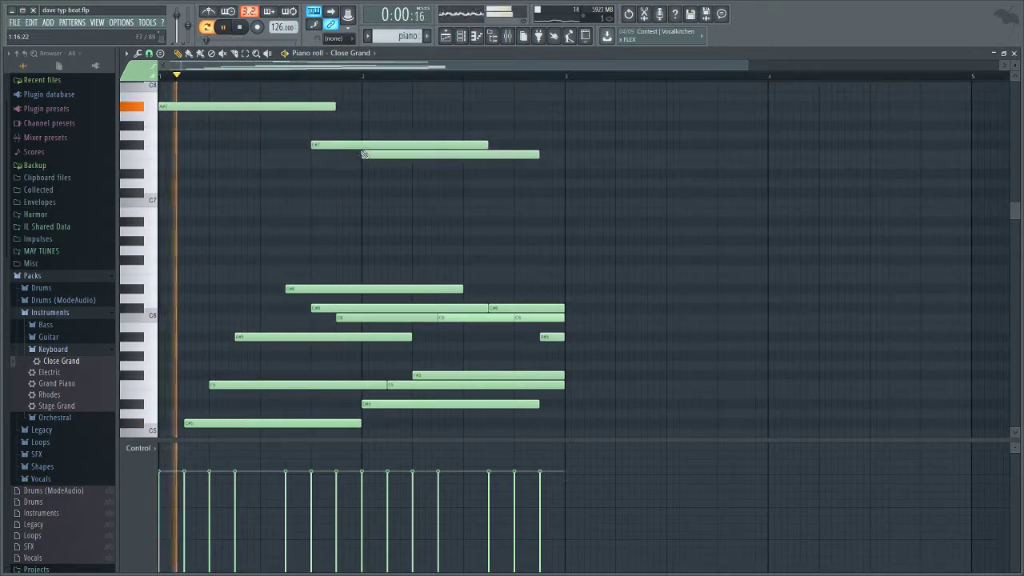
right_click(322, 144)
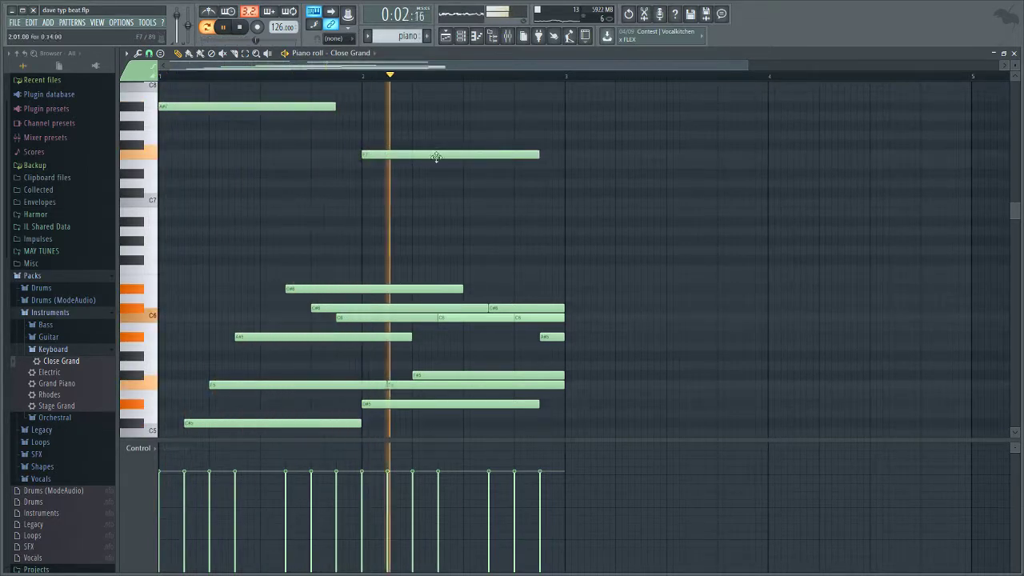
left_click_drag(539, 156, 565, 164)
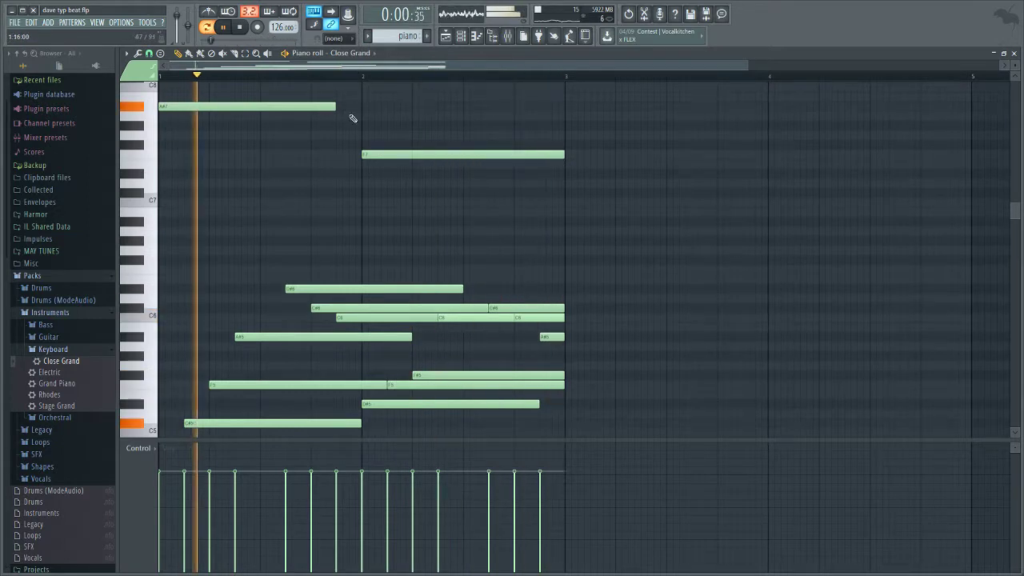
left_click_drag(333, 108, 360, 123)
key("ctrl+Down")
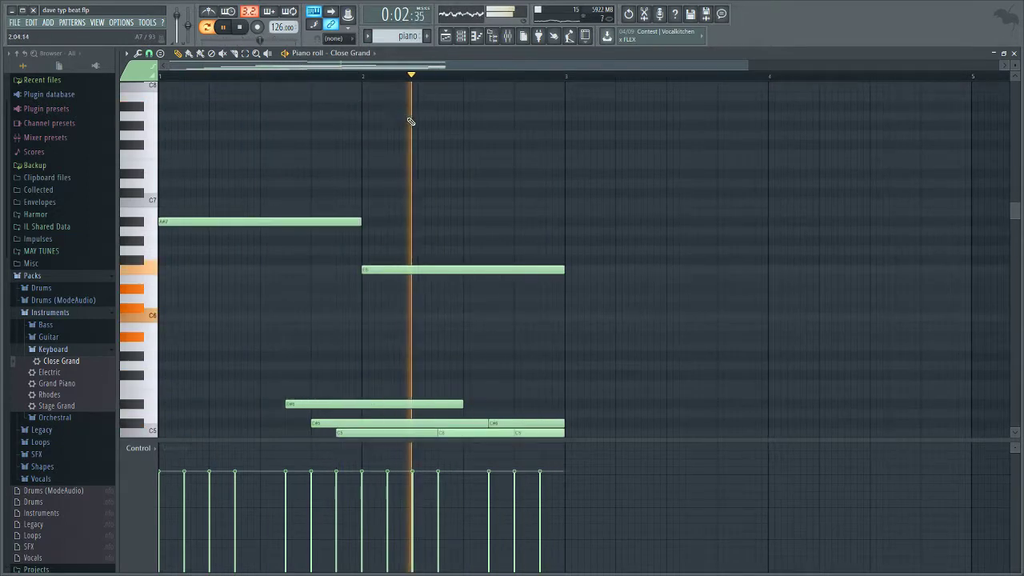
scroll(423, 122, "down", 5)
Step: Route the Close Grand channel to mixer insert 17 and send that insert to Insert 12 at about 38%
left_click(507, 35)
left_click(461, 35)
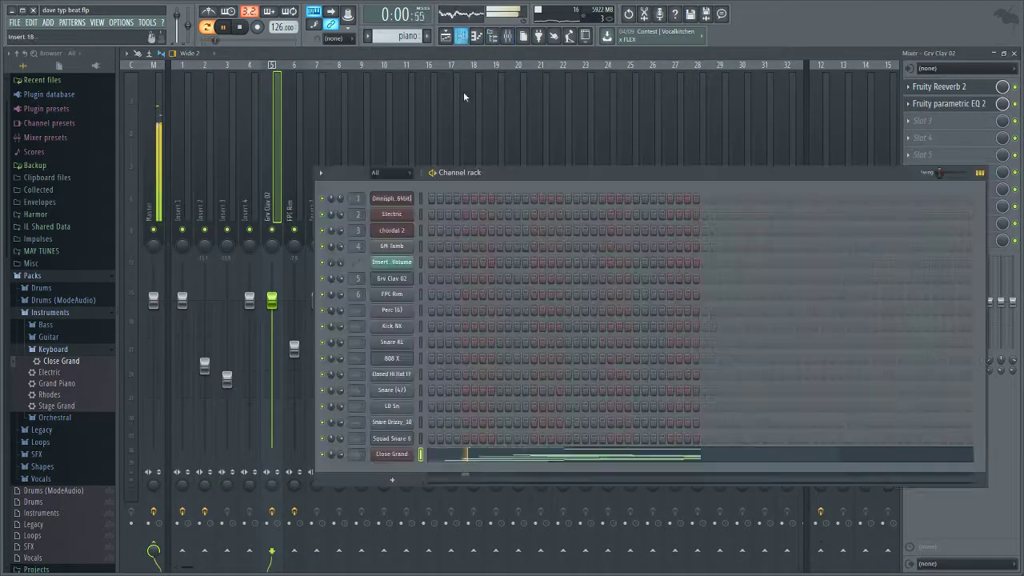
left_click(378, 142)
left_click(317, 157)
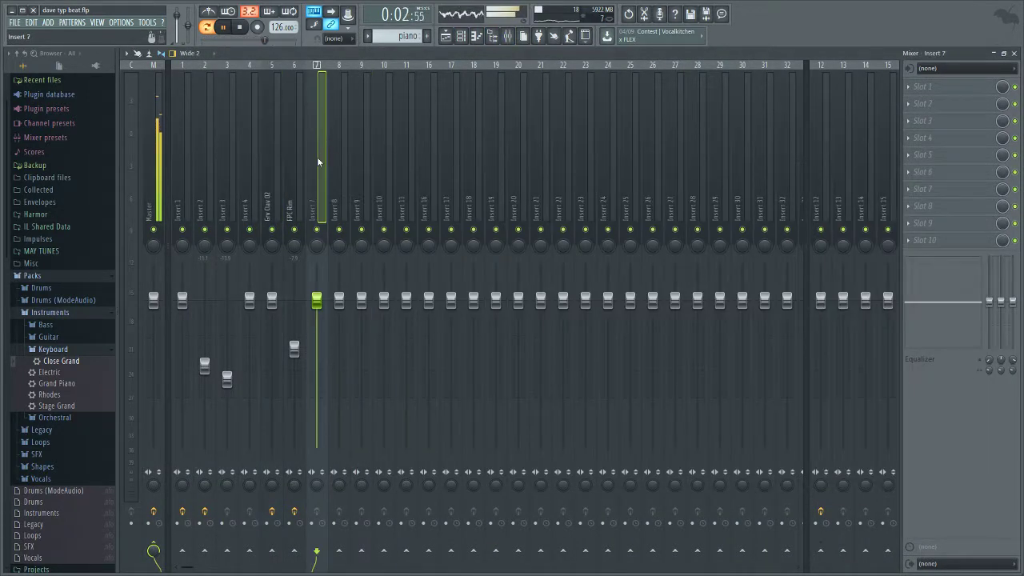
left_click(453, 156)
key("ctrl+l")
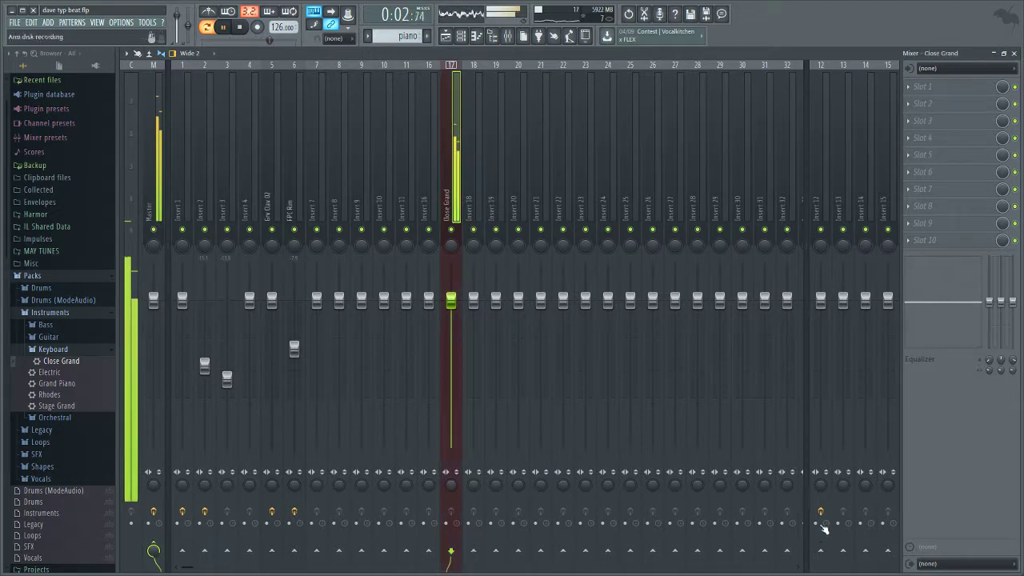
left_click(820, 550)
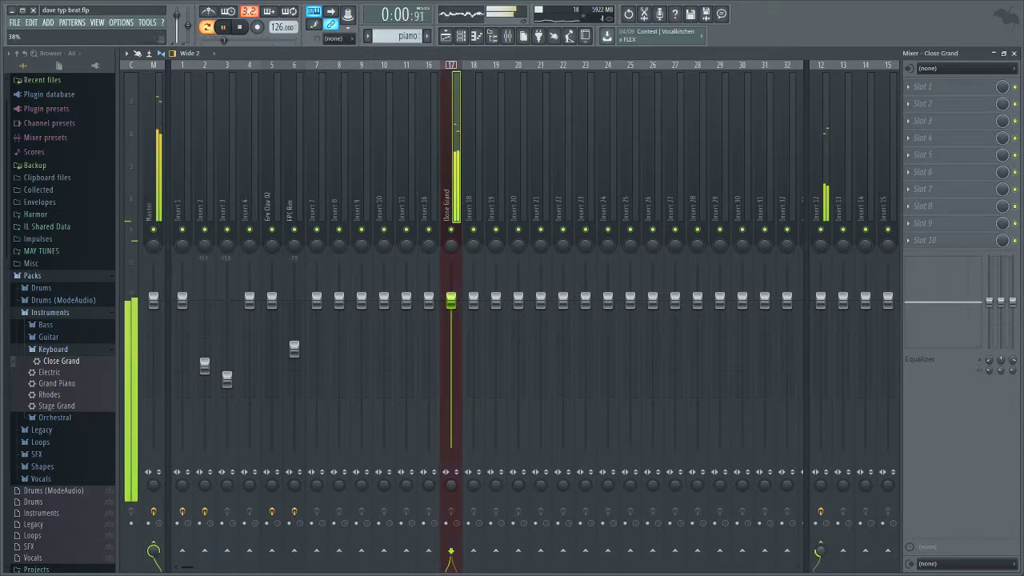
Step: Check the Close Grand instrument settings while the pattern plays and return to its mixer insert
key("F6")
left_click(395, 456)
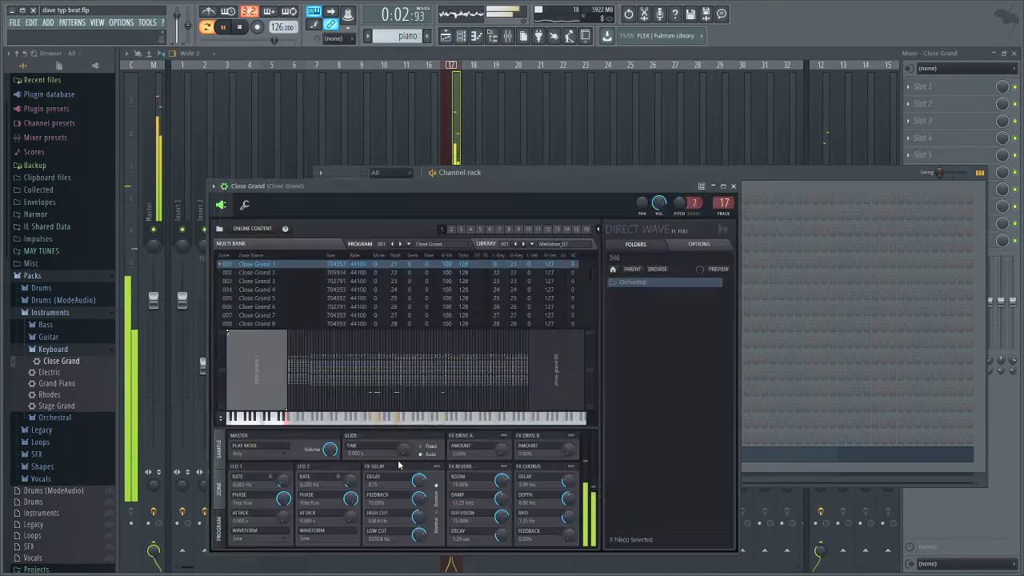
left_click(456, 132)
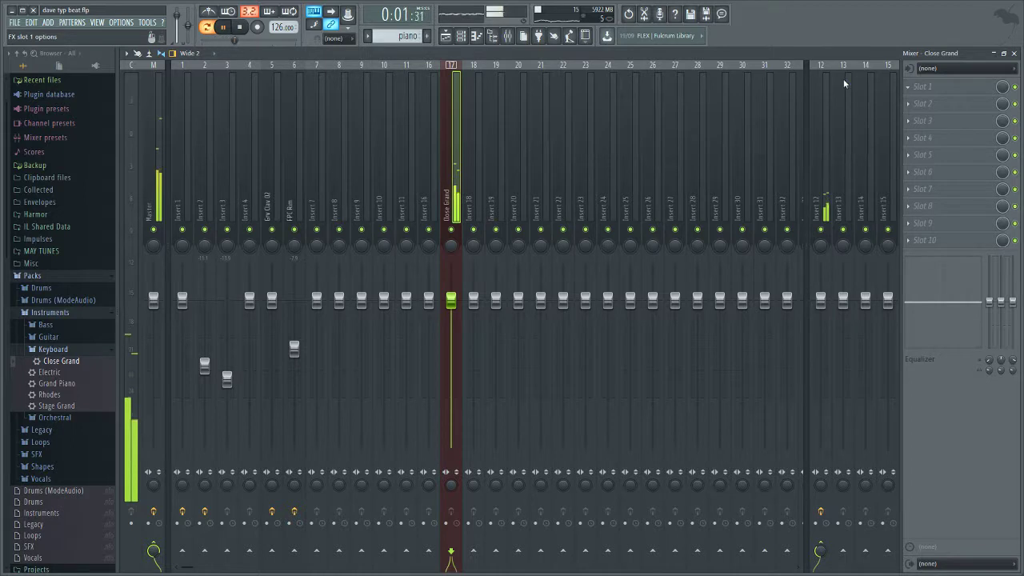
Step: Add Fruity Parametric EQ 2 to the Close Grand insert with a steep low-pass, a high-pass and a boost around 330 Hz
left_click(496, 176)
left_click_drag(501, 189, 502, 232)
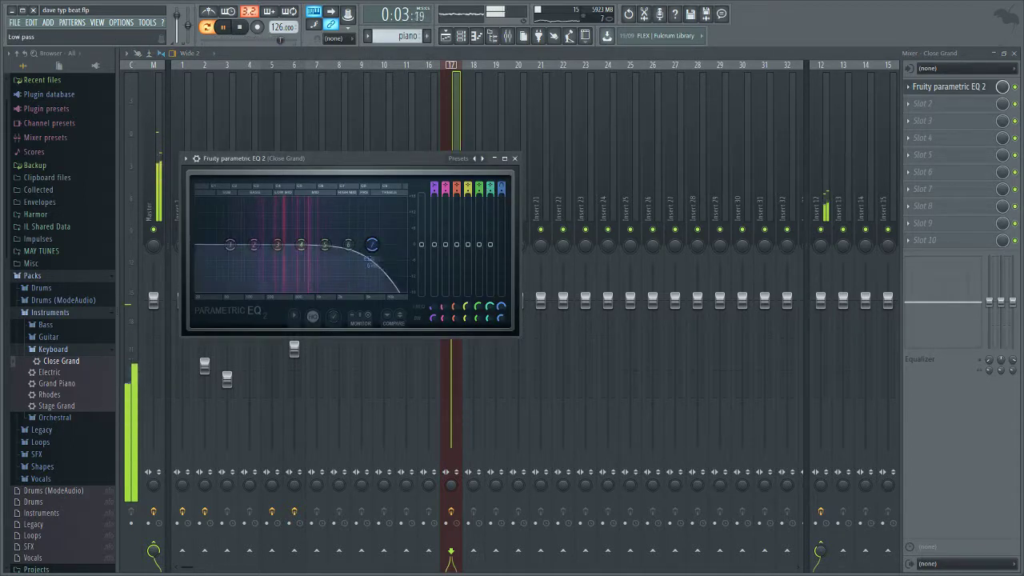
left_click_drag(372, 244, 314, 244)
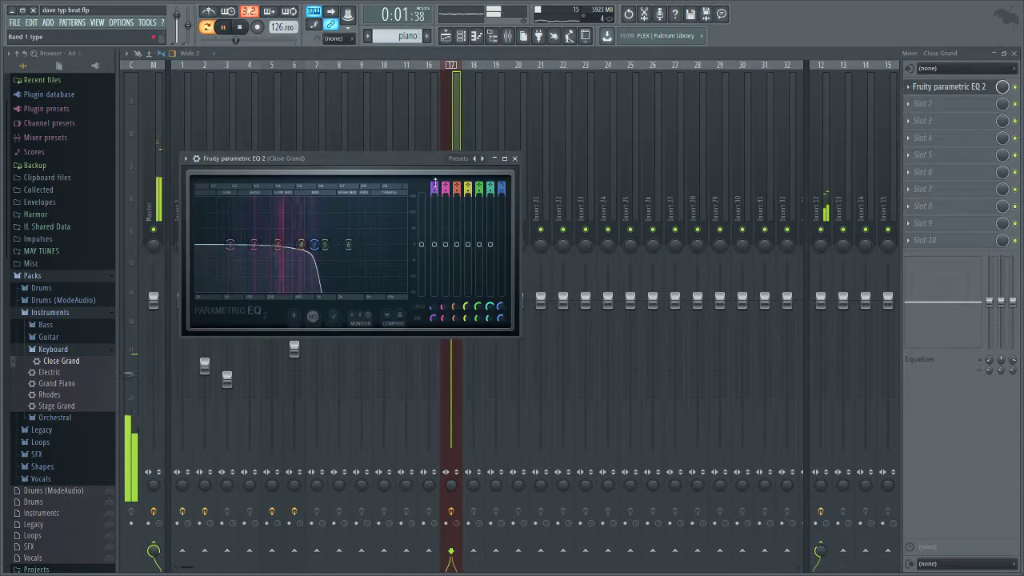
left_click_drag(434, 185, 434, 205)
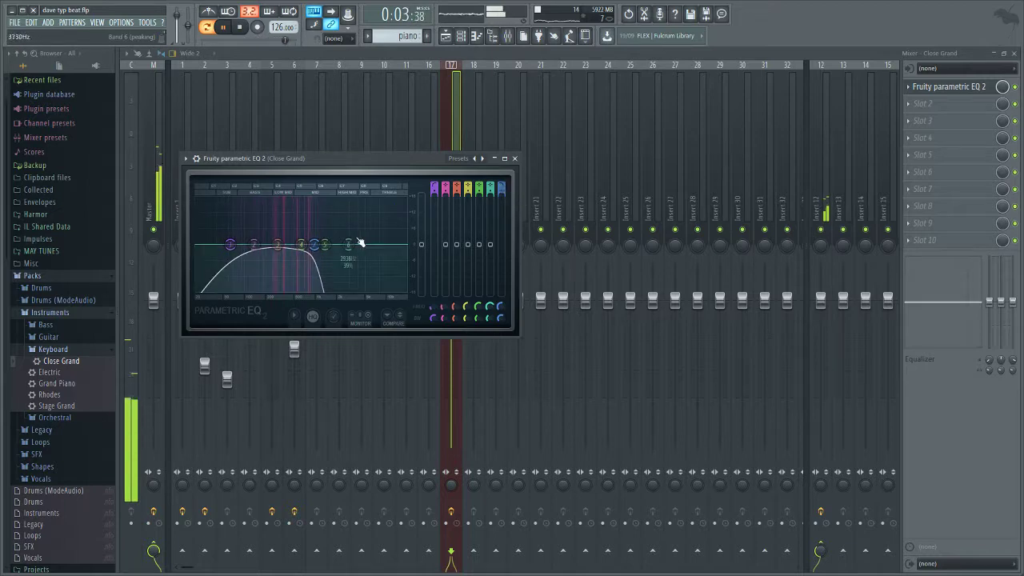
left_click_drag(314, 245, 302, 245)
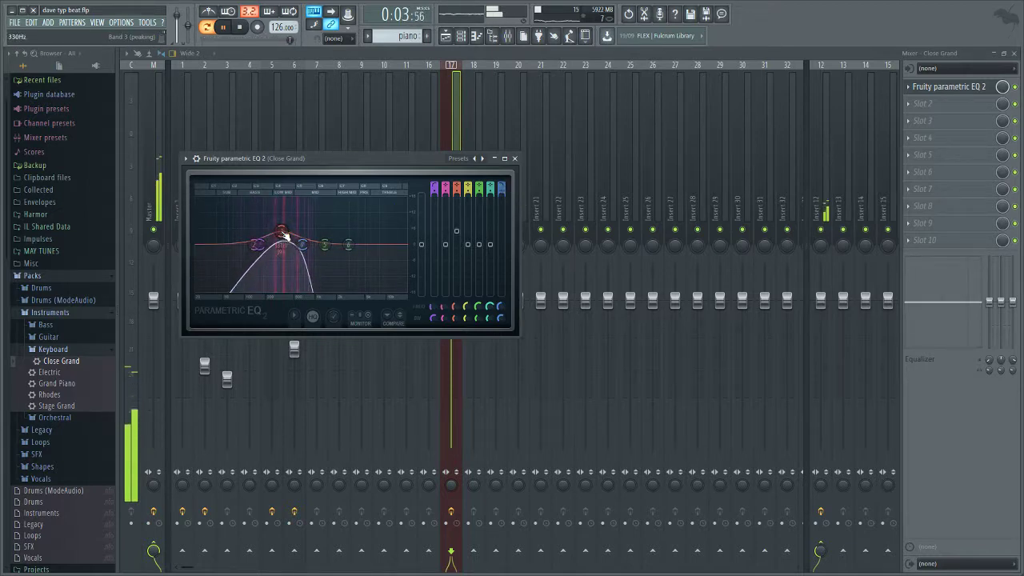
left_click_drag(820, 551, 819, 565)
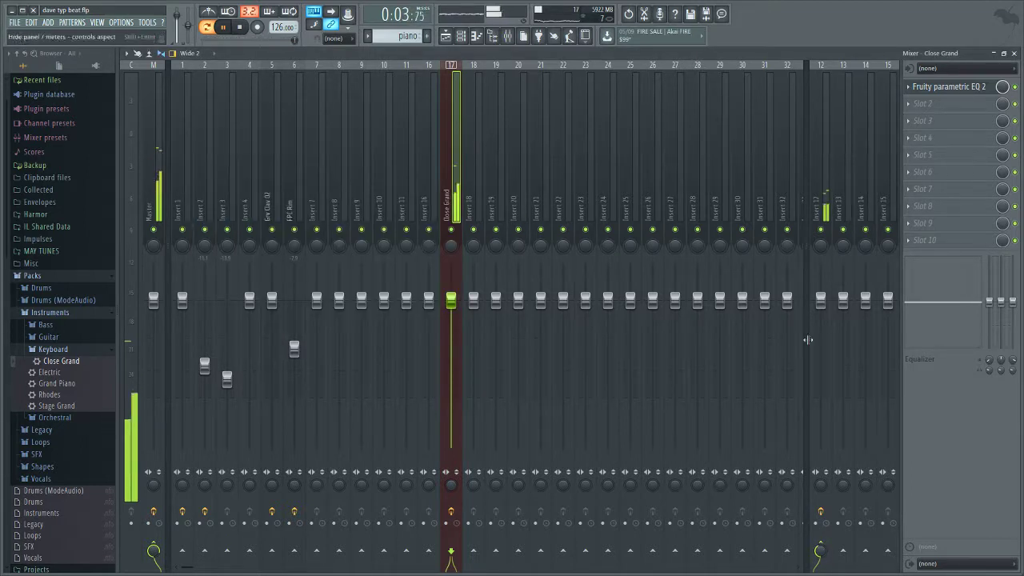
left_click(460, 36)
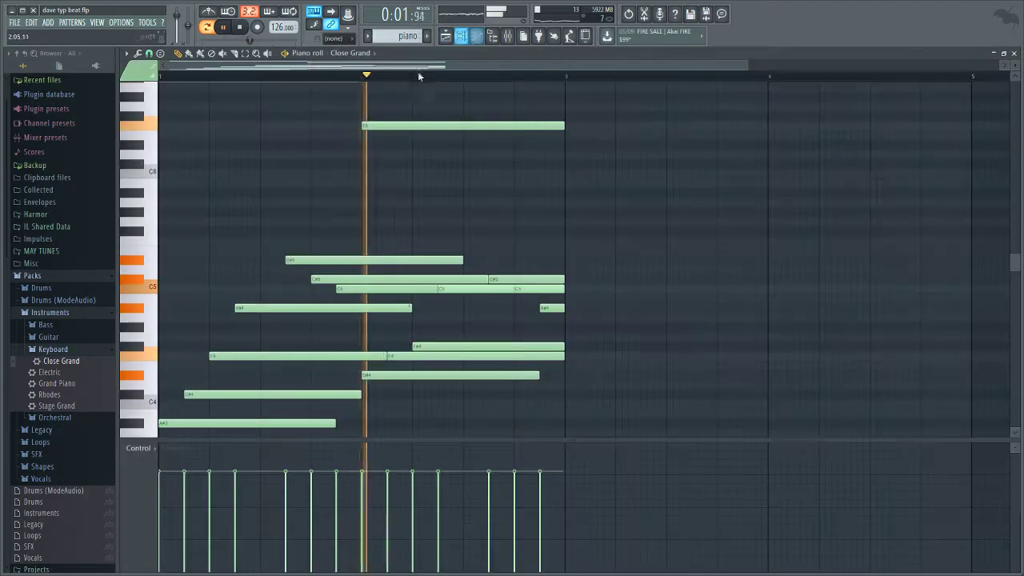
scroll(192, 159, "up", 4)
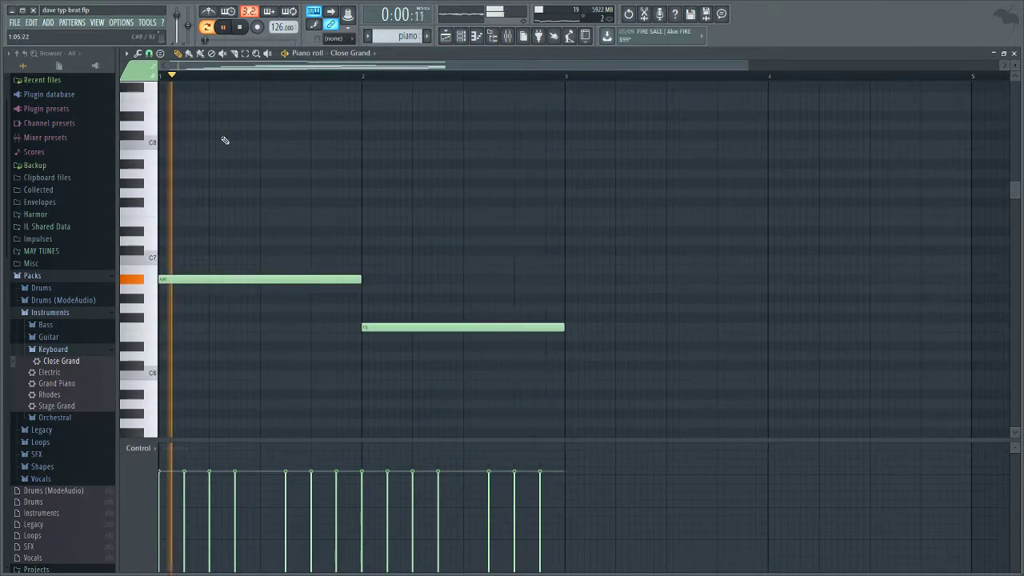
left_click(264, 117)
right_click(329, 117)
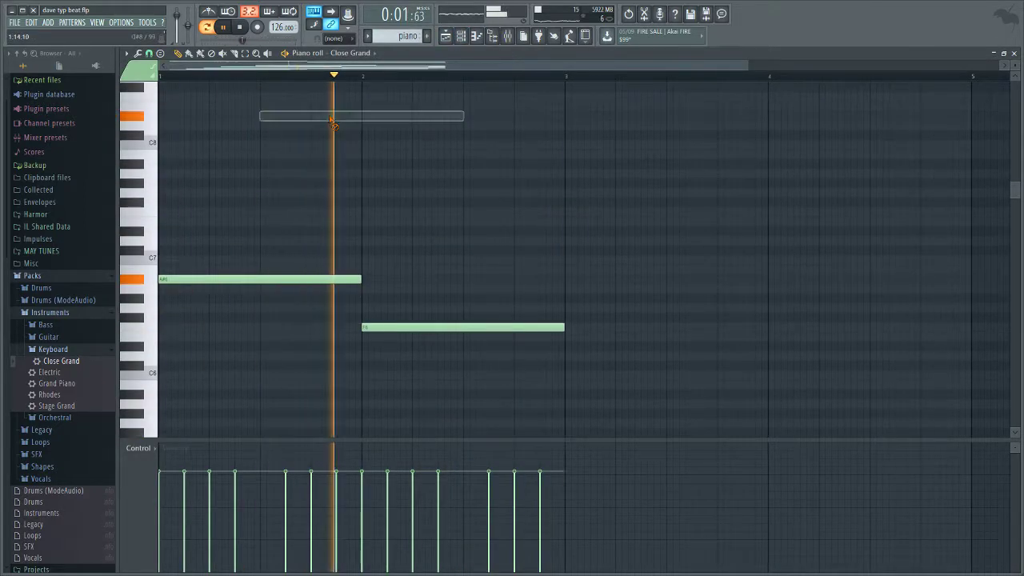
Step: Fill bars 1 to 8 of Track 13 in the playlist with consecutive piano clips and play the song
left_click(447, 37)
left_click_drag(370, 460, 267, 454)
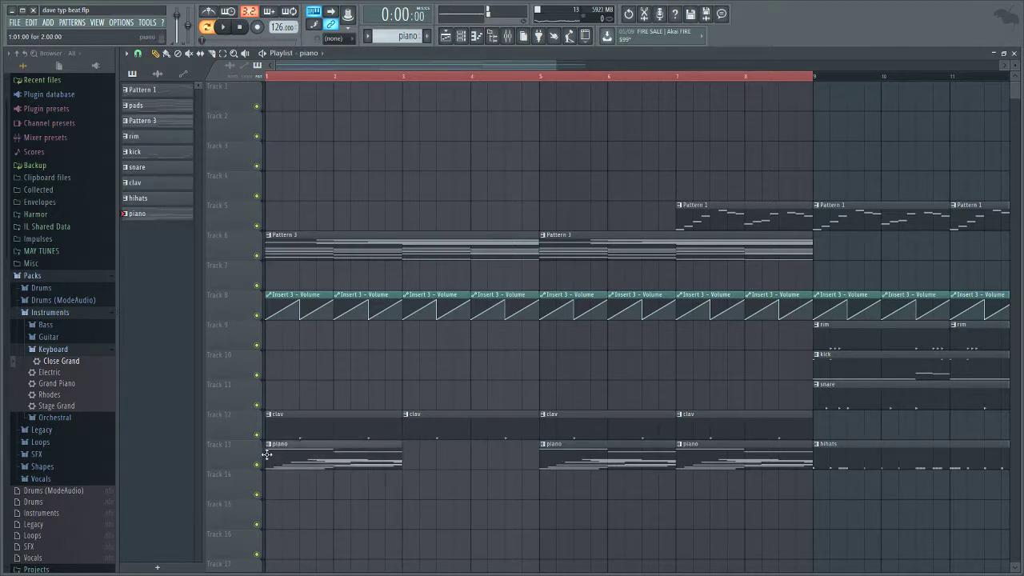
key("space")
left_click_drag(418, 457, 406, 461)
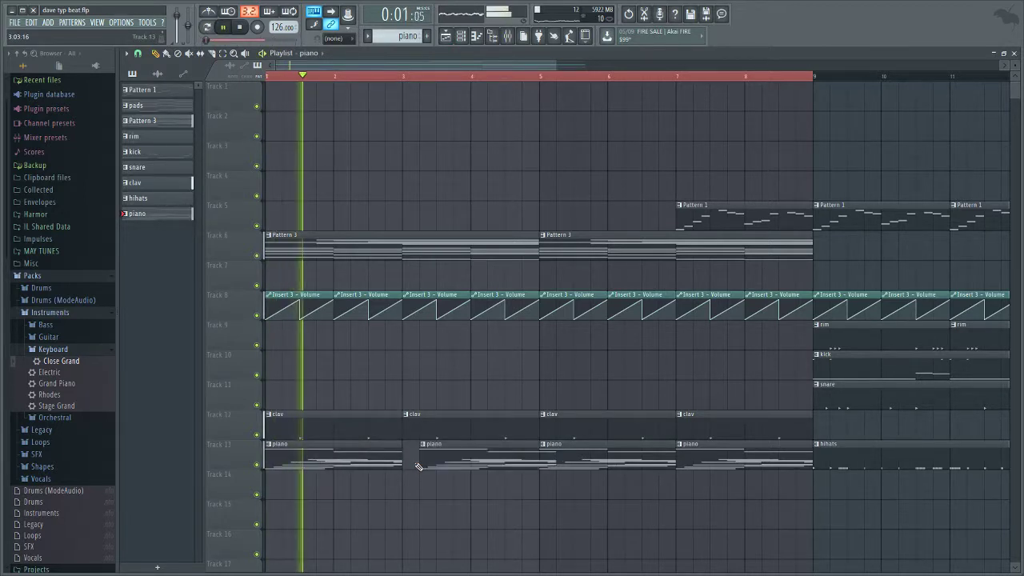
Step: Move the four piano clips from Track 13 down to Track 14
scroll(447, 411, "down", 2)
left_click_drag(424, 347, 384, 374)
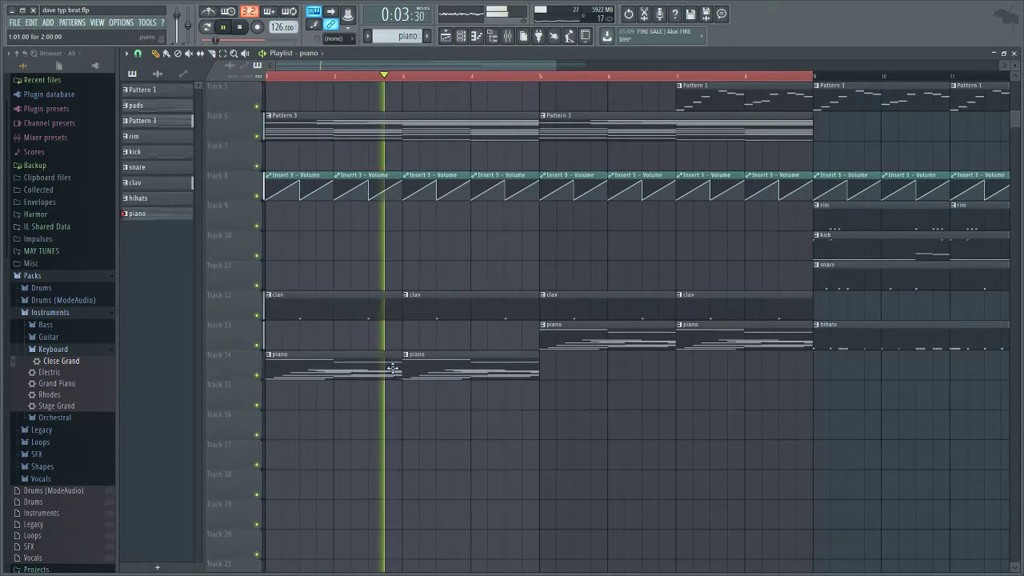
left_click_drag(532, 347, 549, 371)
left_click_drag(685, 330, 685, 359)
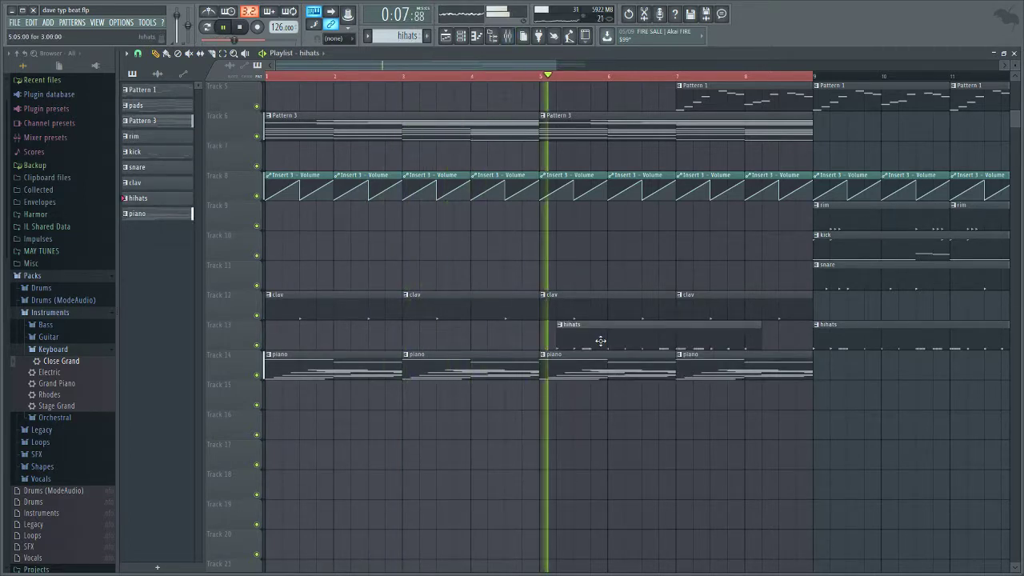
Step: Place a hihats clip on Track 13 covering bars 5 to 8 and check its notes in the piano roll
left_click_drag(599, 341, 584, 340)
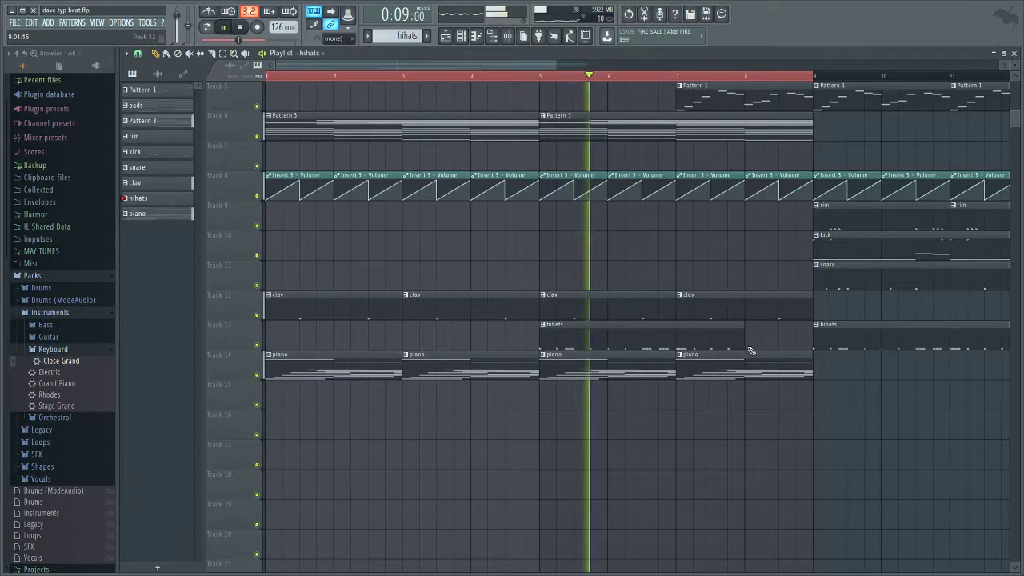
double_click(741, 344)
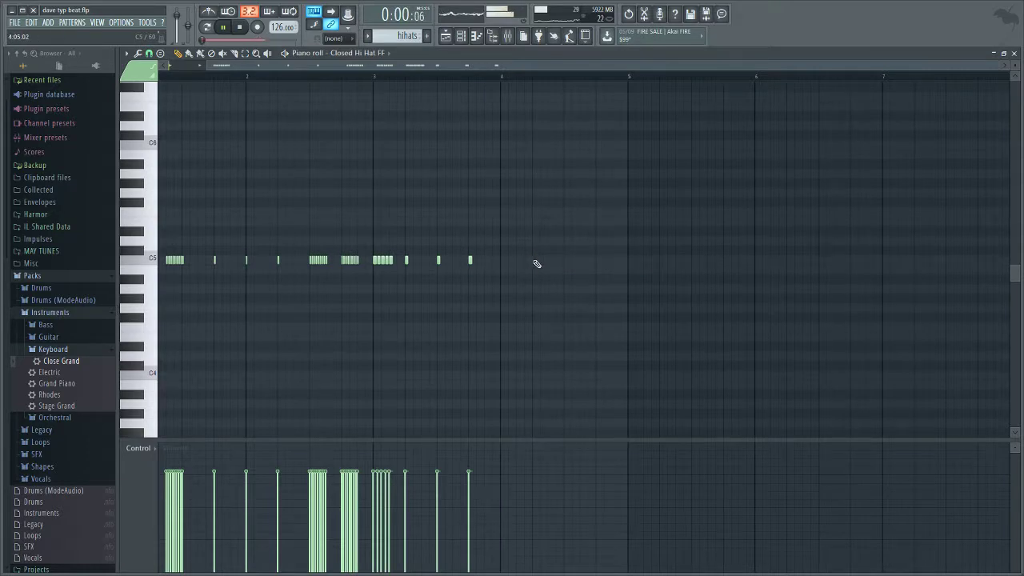
left_click(476, 37)
Step: Create a new pattern named open hats and place it on Track 15 at bars 5 and 7
left_click(460, 36)
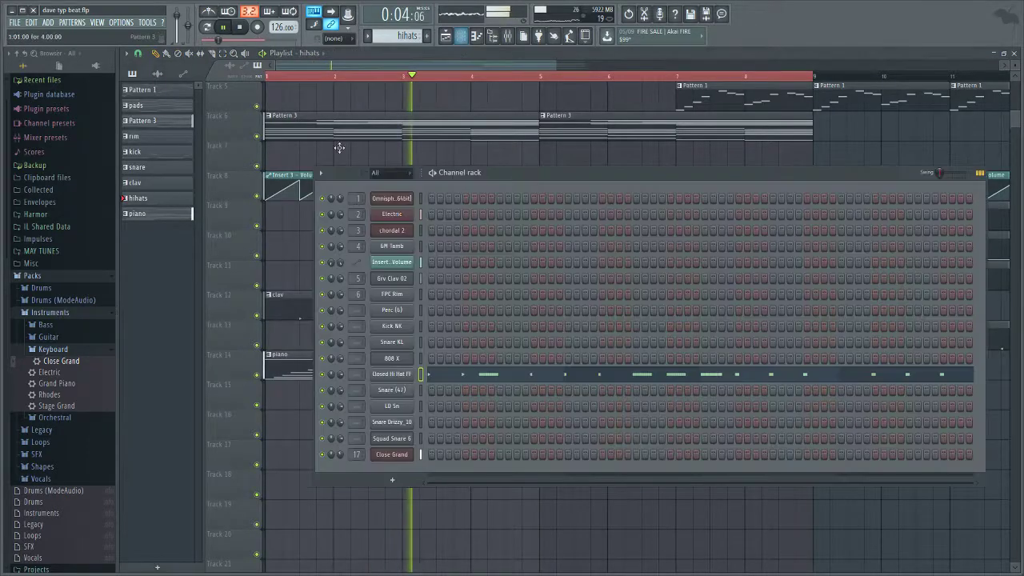
left_click(427, 36)
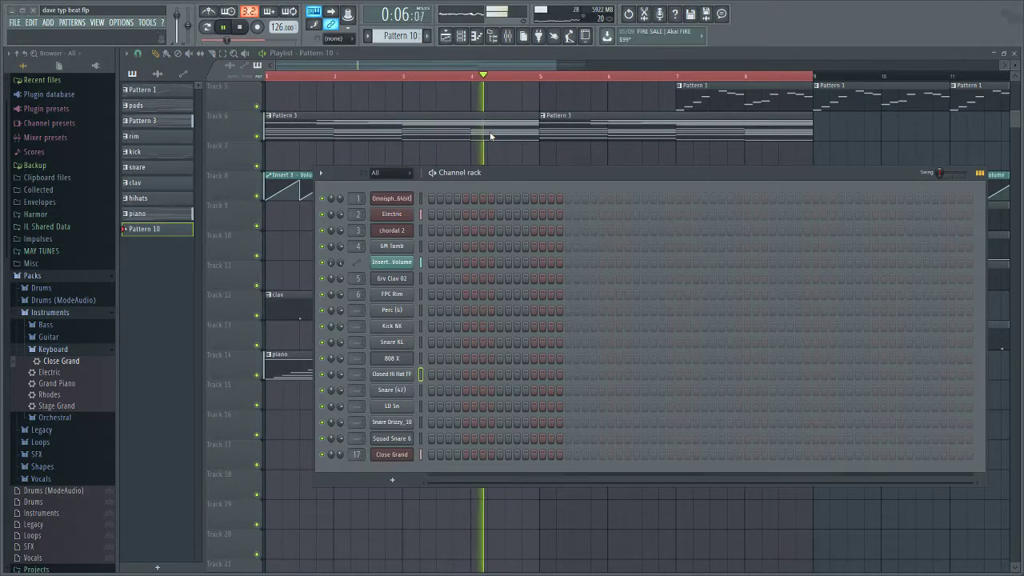
key("F2")
type("open hats")
key("Return")
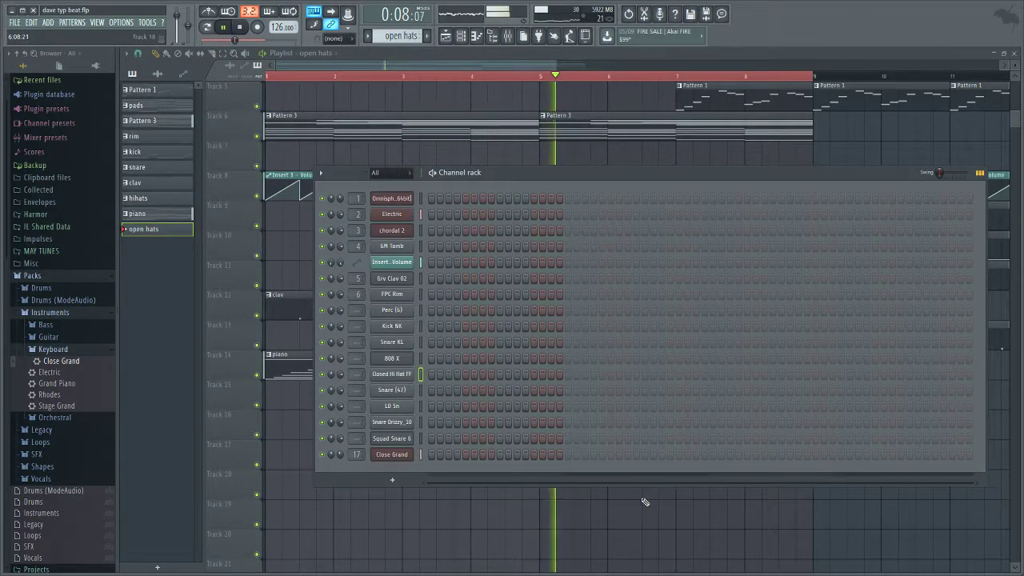
key("F6")
left_click(571, 396)
left_click(696, 396)
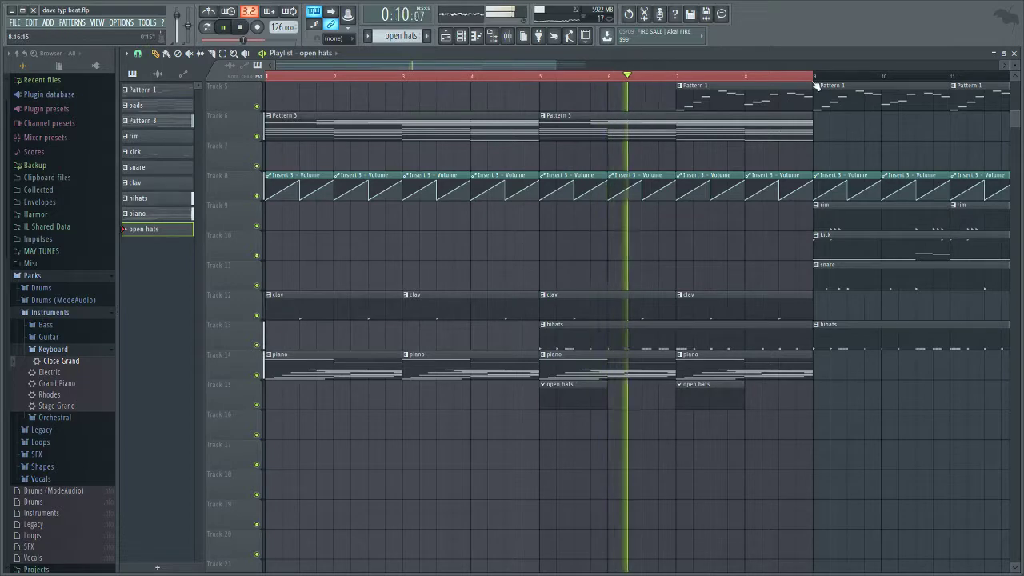
Step: Loop bars 5 to 8 of the playlist and delete the Pattern 1 clip at bar 7
left_click_drag(814, 77, 540, 76)
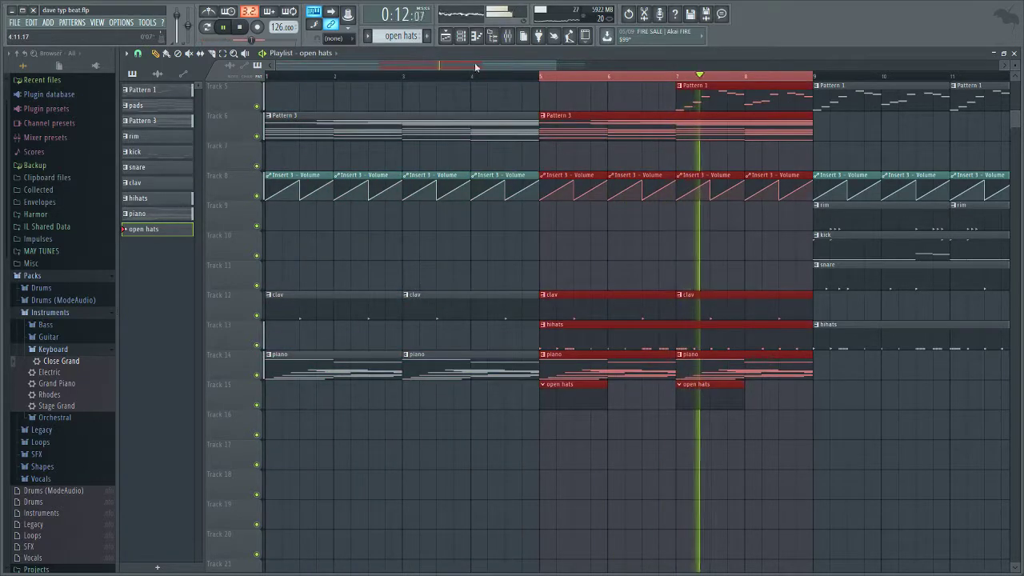
left_click(448, 36)
left_click(448, 36)
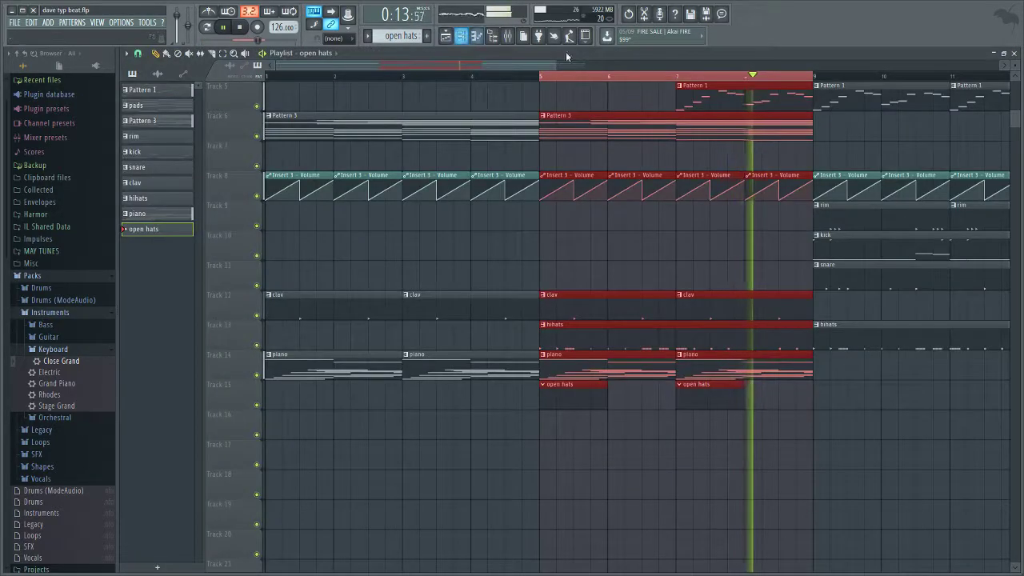
right_click(708, 101)
Step: Add the HiHat Open 001 sample from the open hihats folder as a new channel and program a hit on step 11
key("F6")
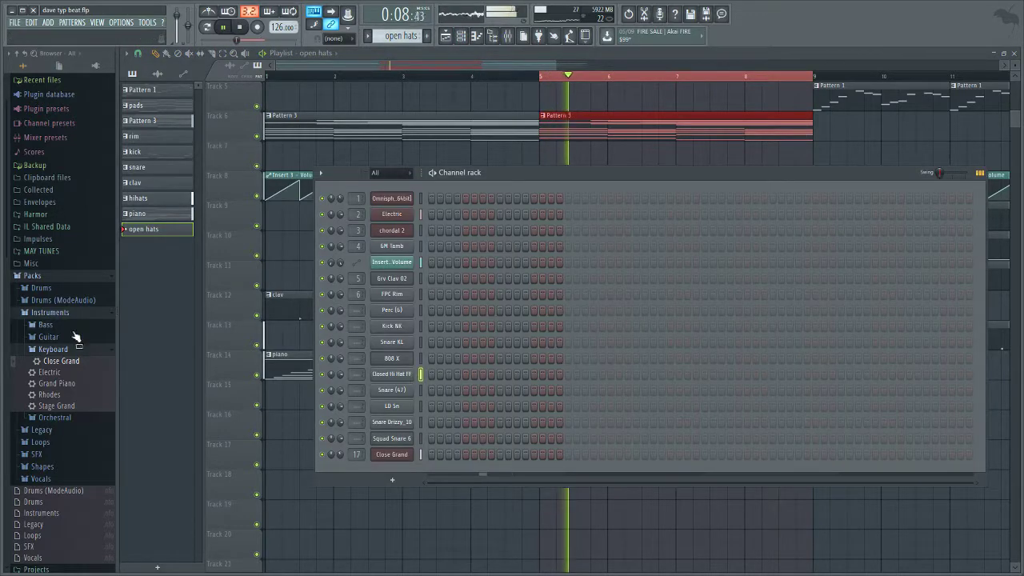
left_click(71, 350)
scroll(72, 360, "down", 5)
left_click(48, 330)
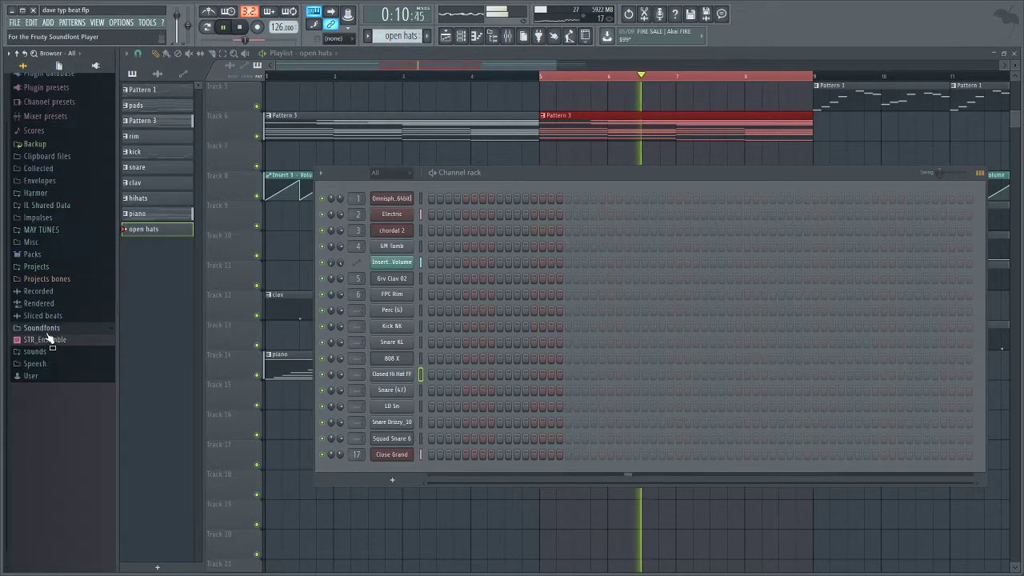
left_click(36, 351)
left_click(62, 453)
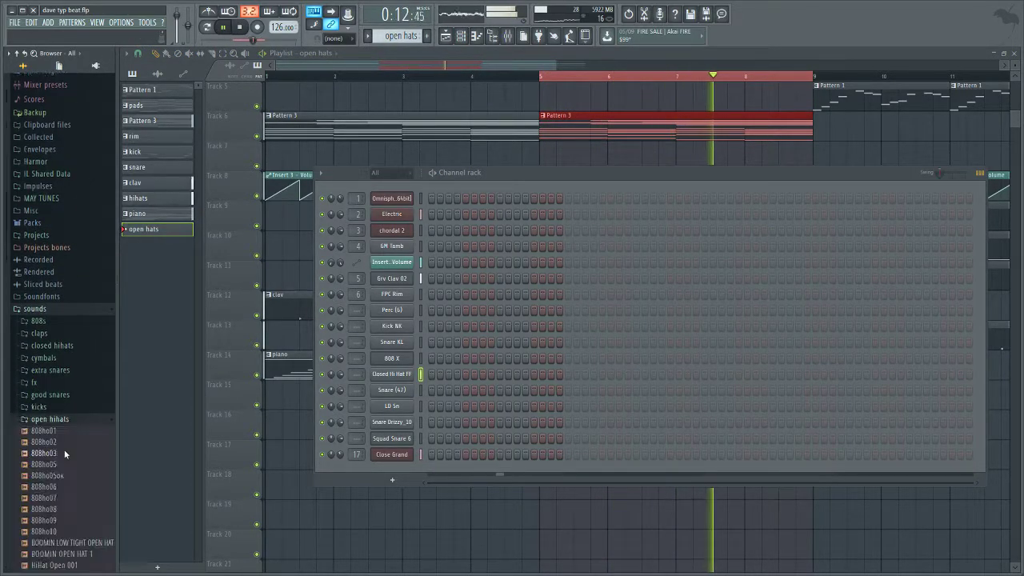
scroll(65, 454, "down", 2)
left_click_drag(68, 523, 411, 470)
left_click(516, 470)
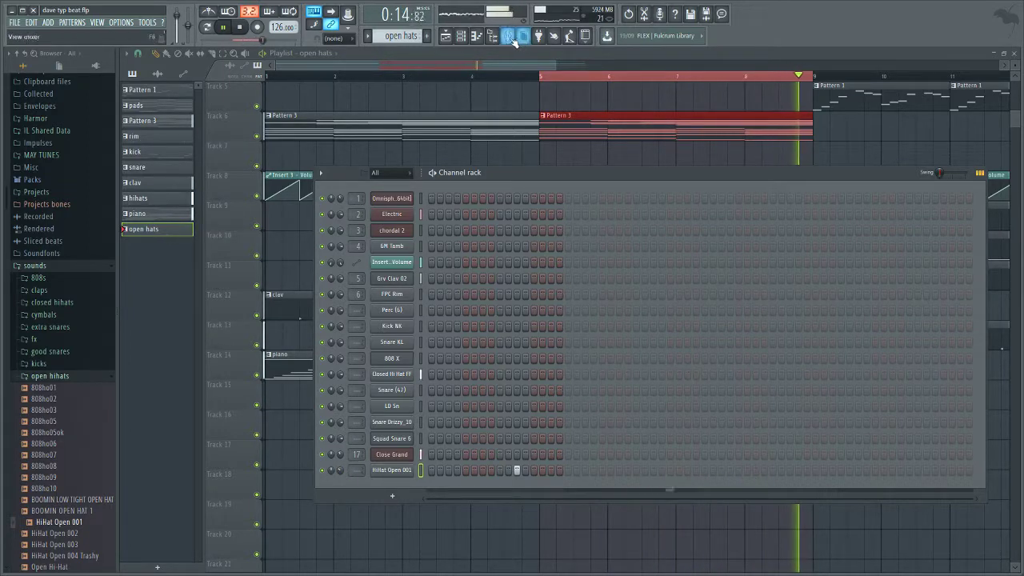
Step: Link the drum channels from Perc (6) through HiHat Open 001 to consecutive mixer tracks starting at insert 7, and check the routing
left_click_drag(420, 308, 426, 384)
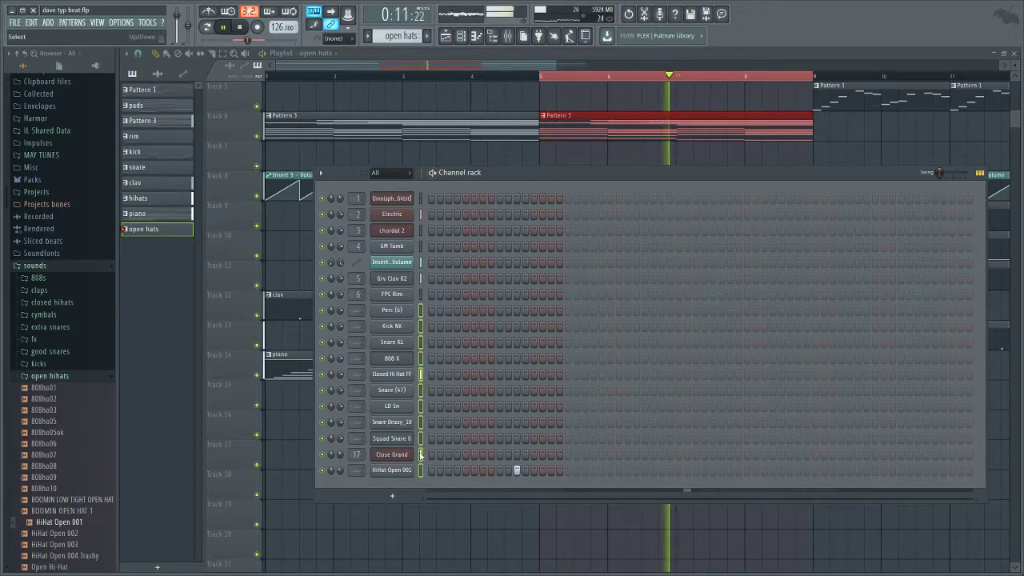
key("F9")
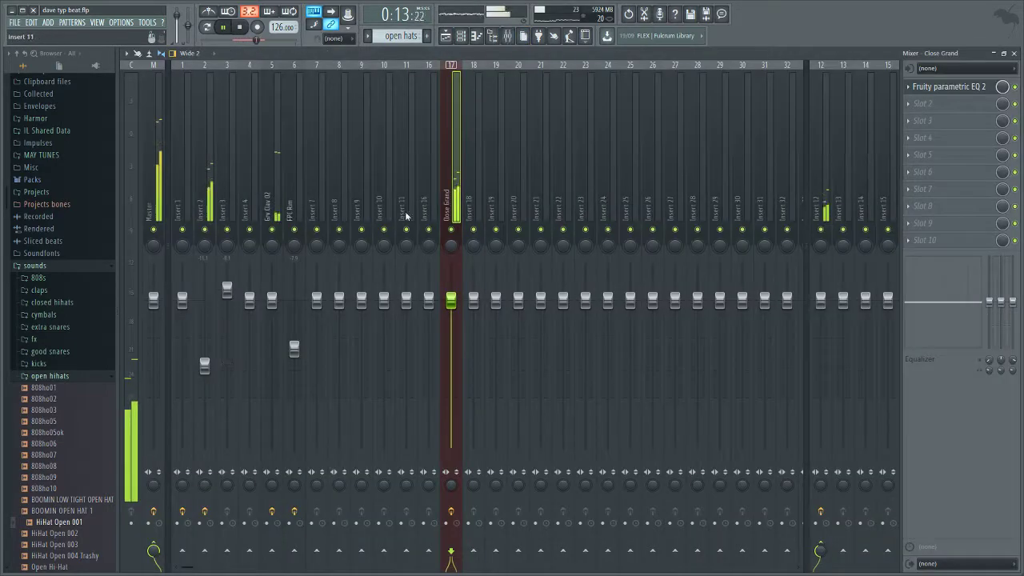
left_click(319, 156)
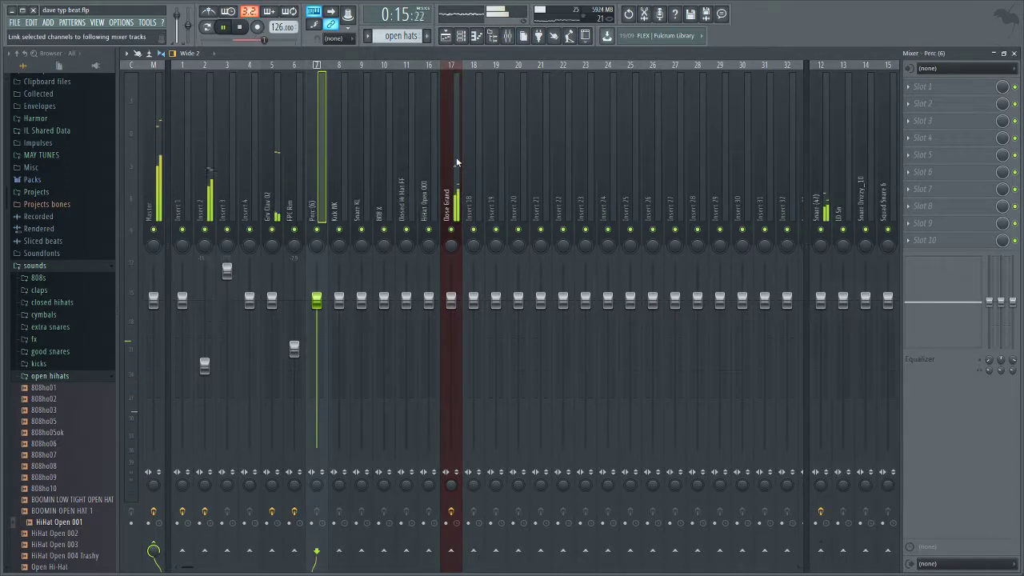
key("ctrl+l")
left_click(474, 113)
left_click(454, 108)
left_click(463, 36)
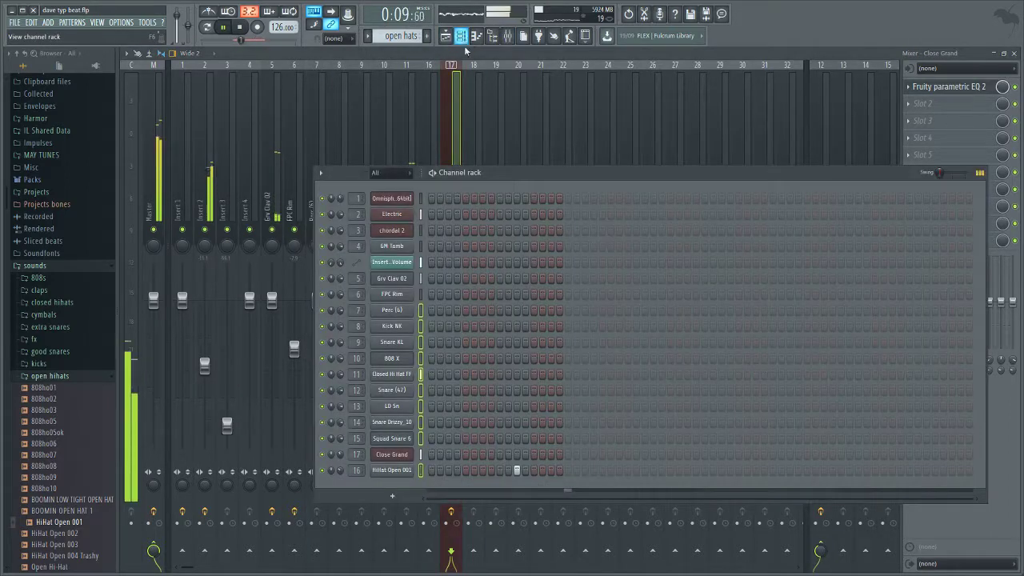
left_click(497, 112)
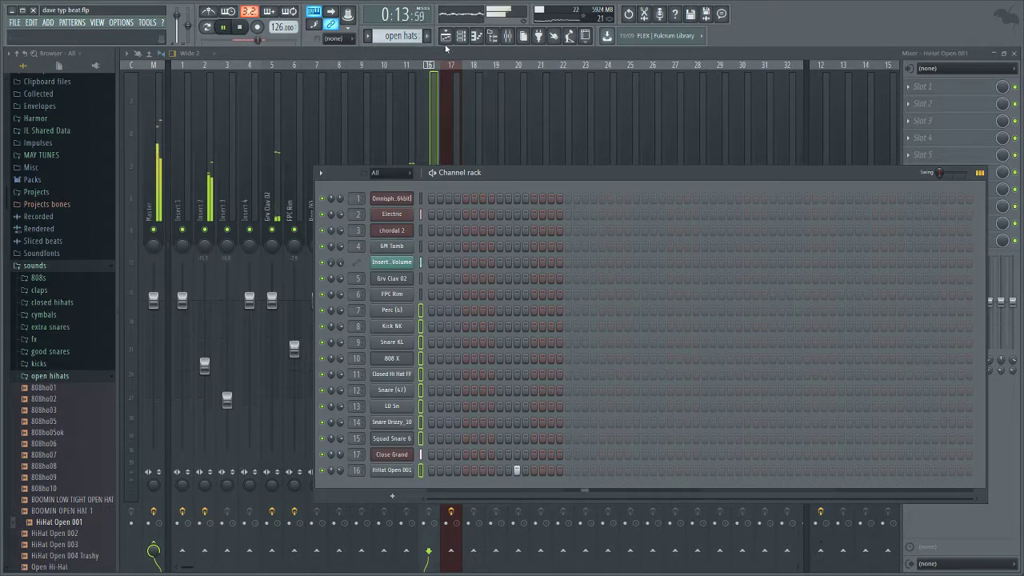
key("F5")
left_click(507, 40)
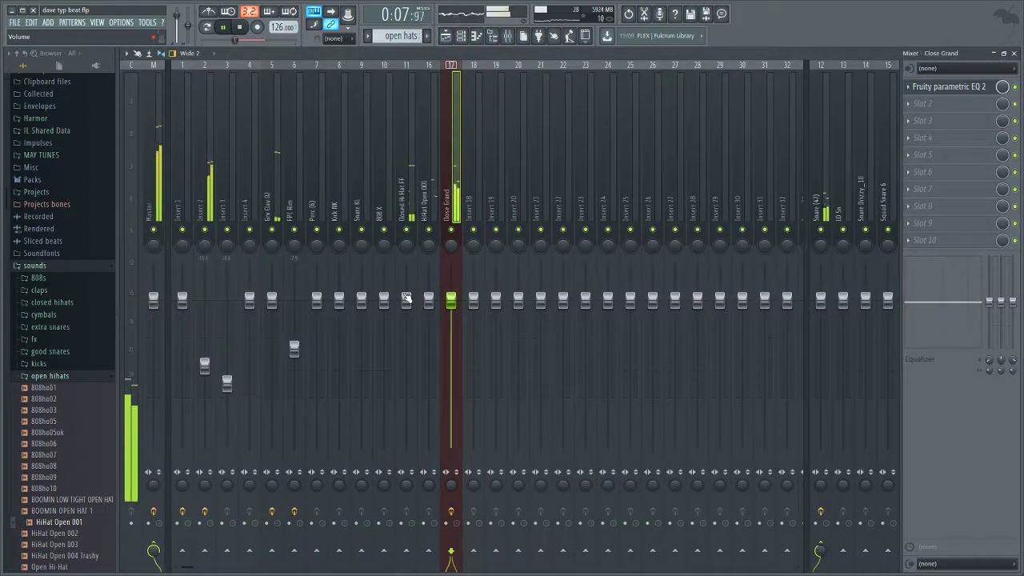
left_click(473, 210)
Step: Create a new pattern named hihat 2 and place two clips of it on Track 16 within the looped bars
left_click(447, 37)
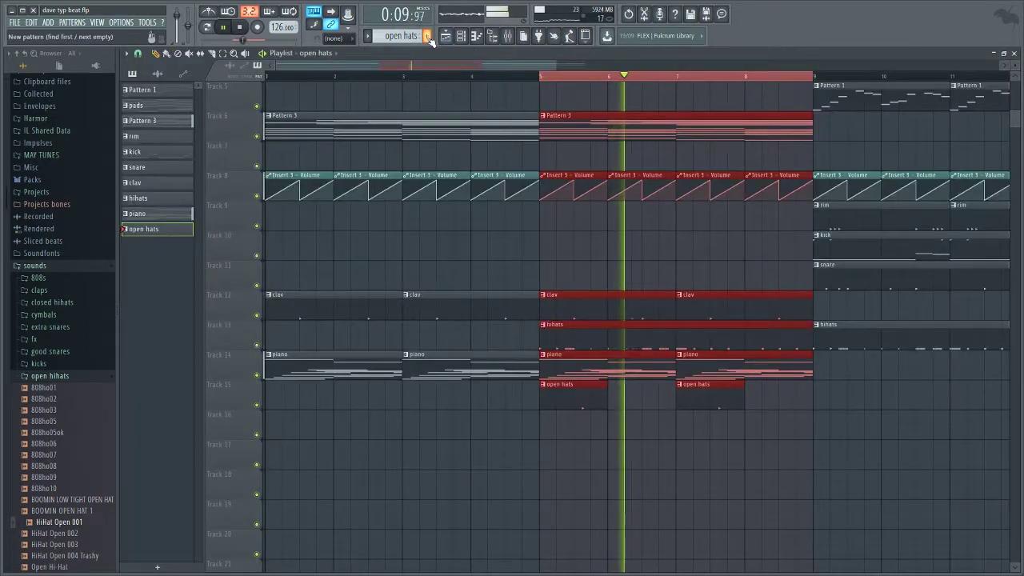
left_click(427, 36)
key("F2")
type("hihat 2")
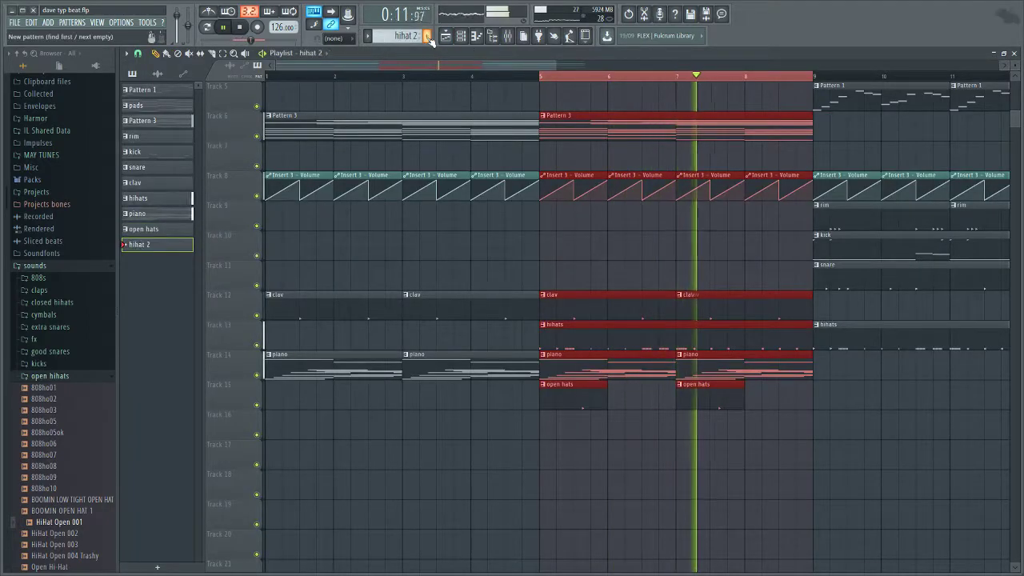
key("Return")
left_click(542, 411)
left_click(681, 419)
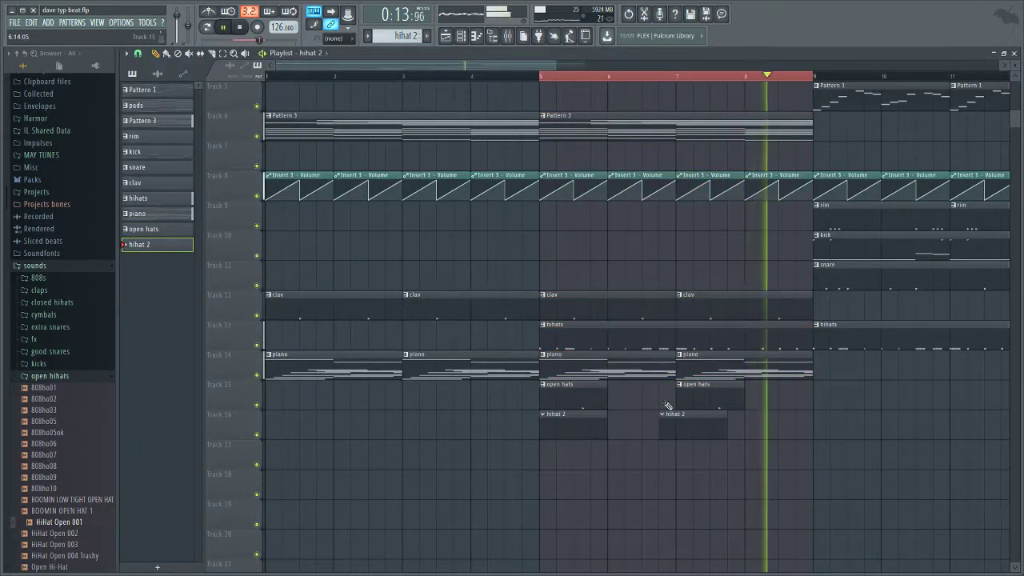
Step: Add the Closed Hi Hat X sample from the closed hihats folder as a new channel and program a hit on every second step
key("F6")
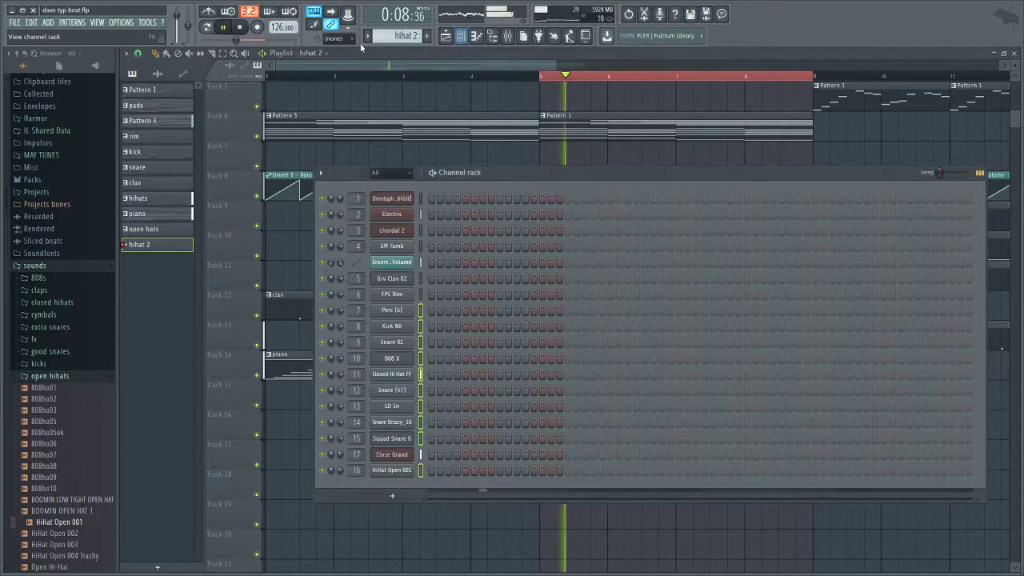
left_click(64, 302)
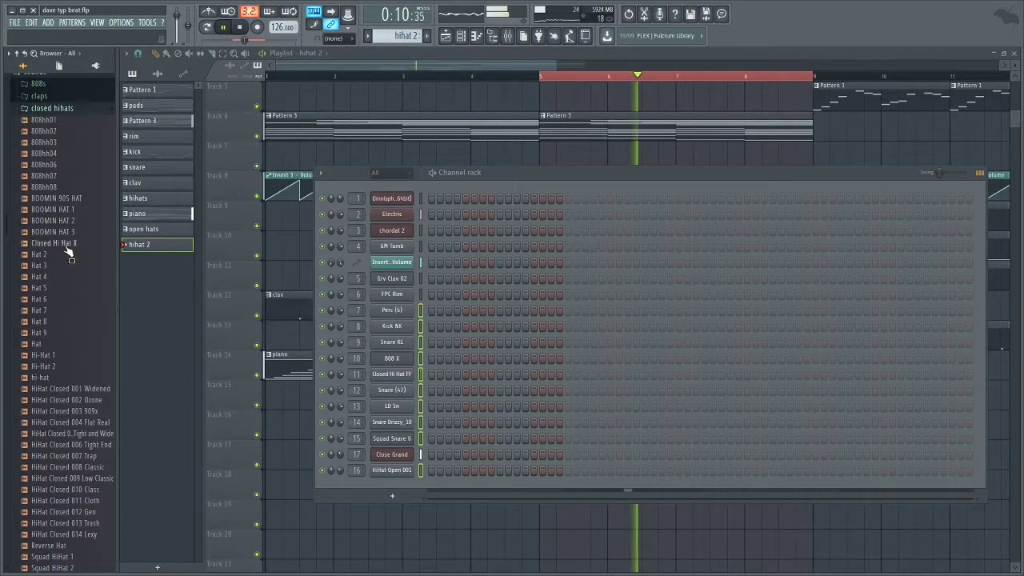
left_click_drag(69, 252, 559, 486)
key("F7")
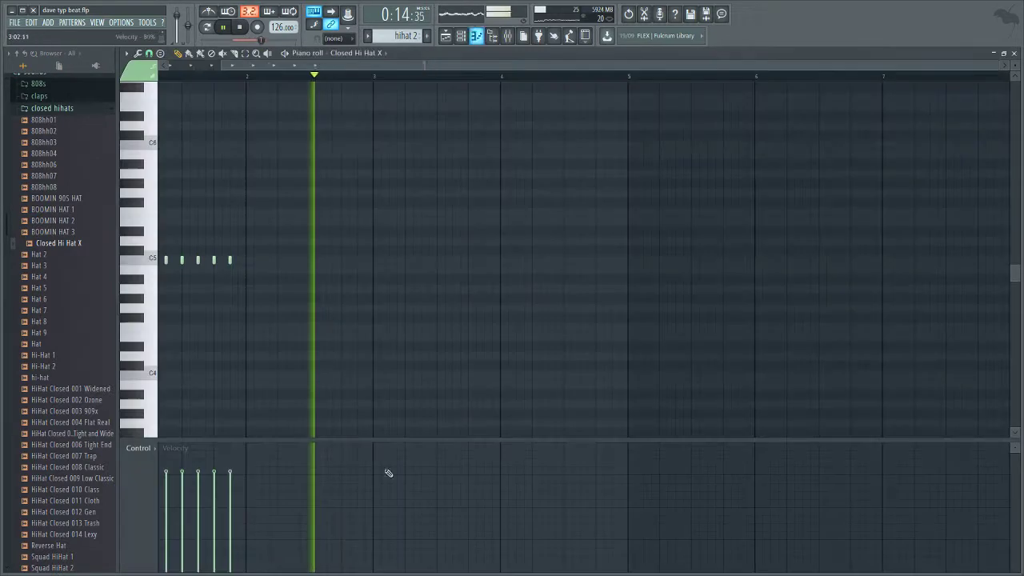
Step: Lower the velocity of every second Closed Hi Hat X note in the bar to about 25%
key("space")
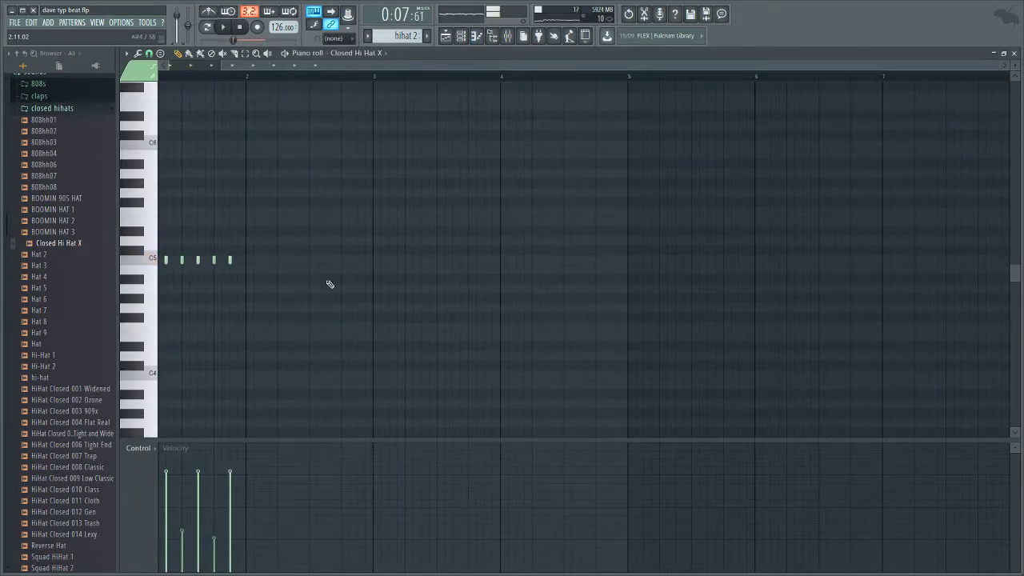
left_click_drag(325, 74, 268, 74)
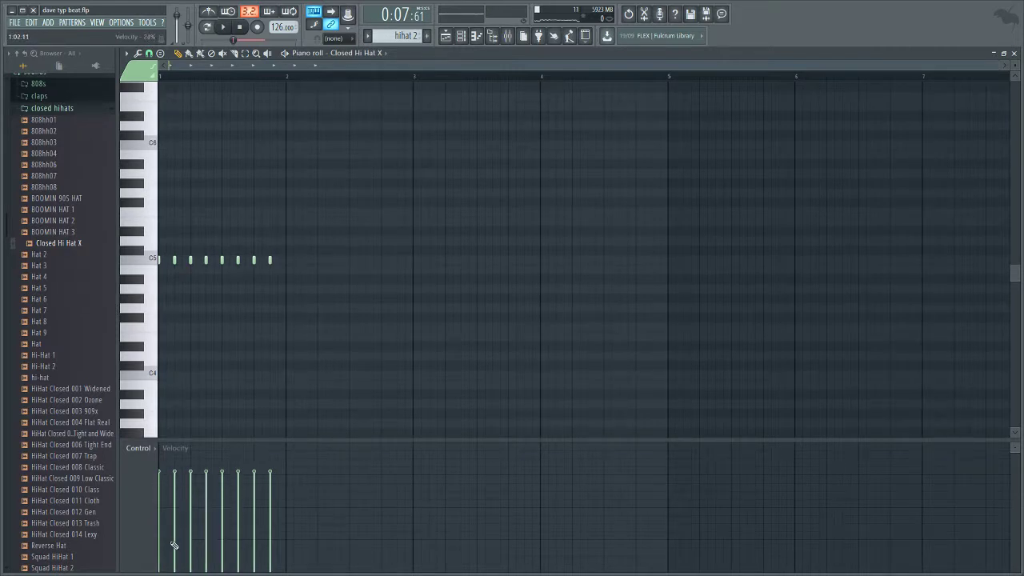
key("space")
left_click(206, 543)
left_click(239, 548)
left_click(270, 548)
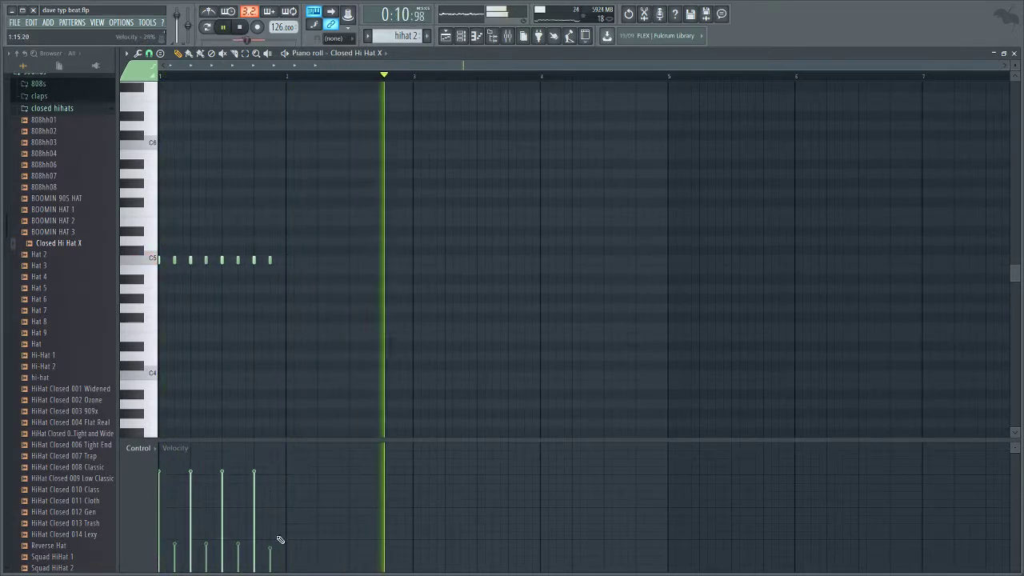
Step: Place another hihat 2 clip on Track 16 at bar 8 and clear the loop over bars 5 to 8
key("F5")
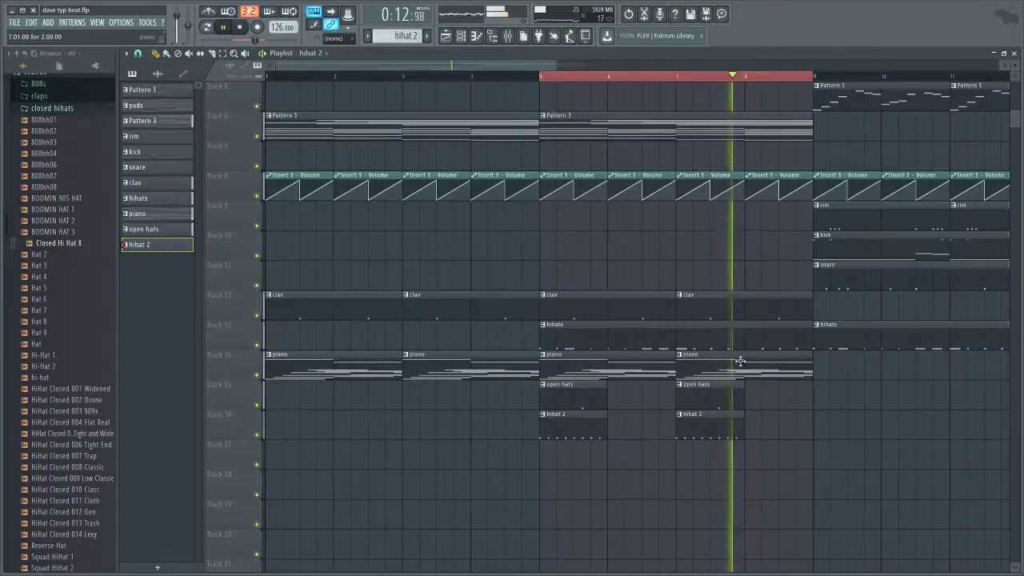
key("space")
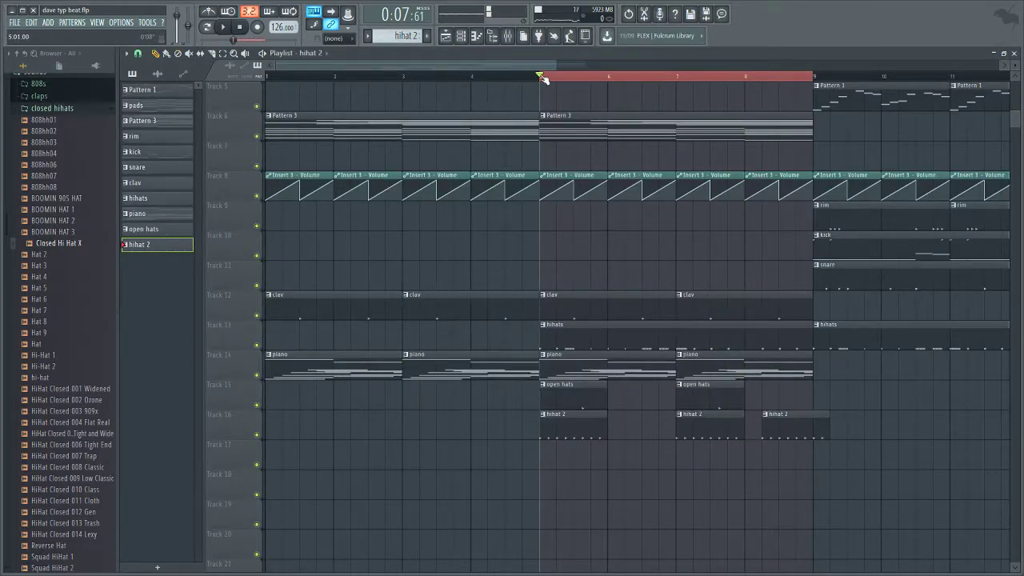
double_click(544, 79)
key("space")
left_click_drag(777, 424, 760, 424)
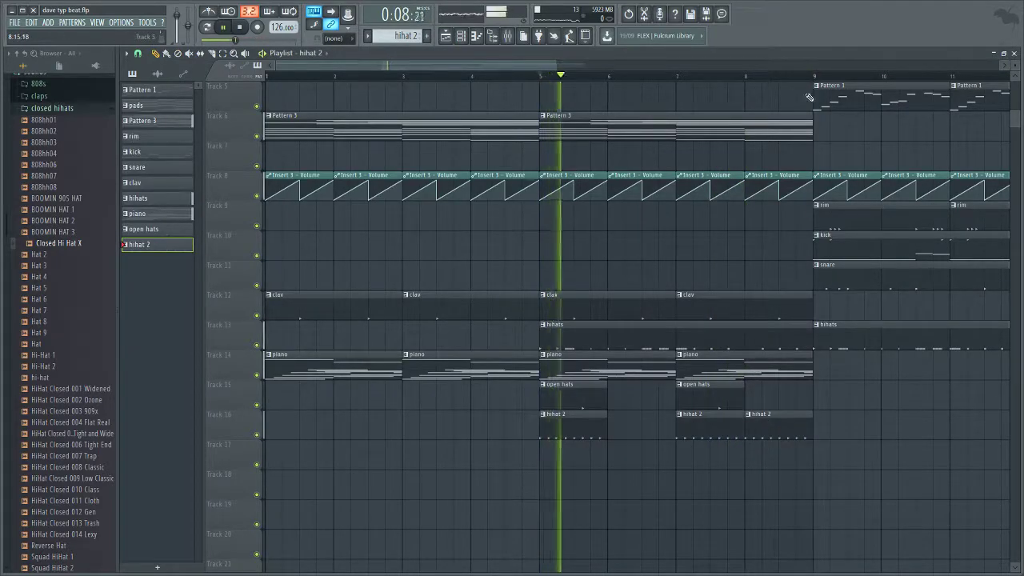
Step: Fill bar 6 of Track 16 with a hihat 2 clip and delete the hihats clip starting at bar 5 on Track 13
left_click(781, 77)
scroll(778, 81, "down", 2)
scroll(774, 80, "down", 1)
scroll(624, 237, "up", 3)
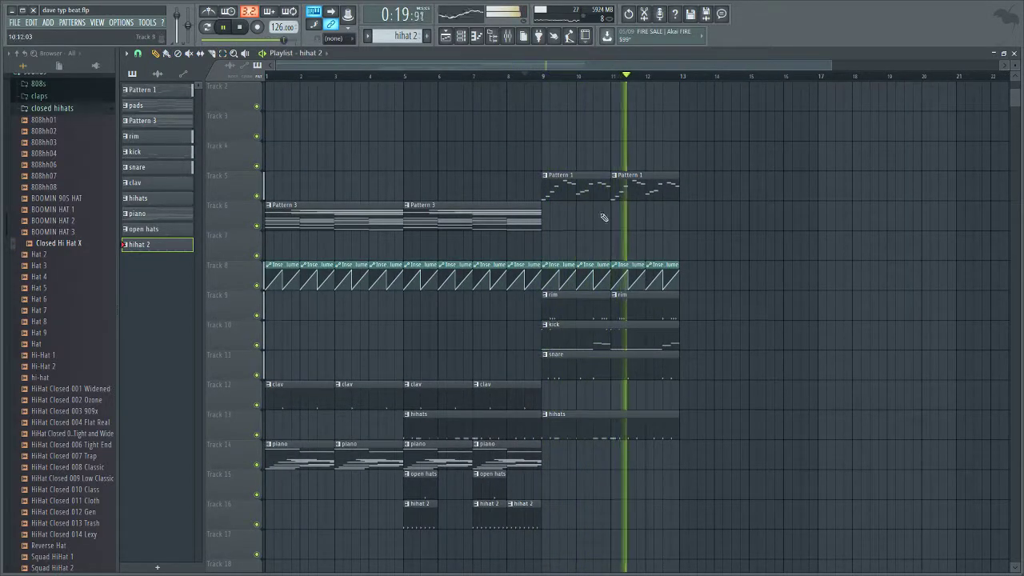
key("space")
key("space")
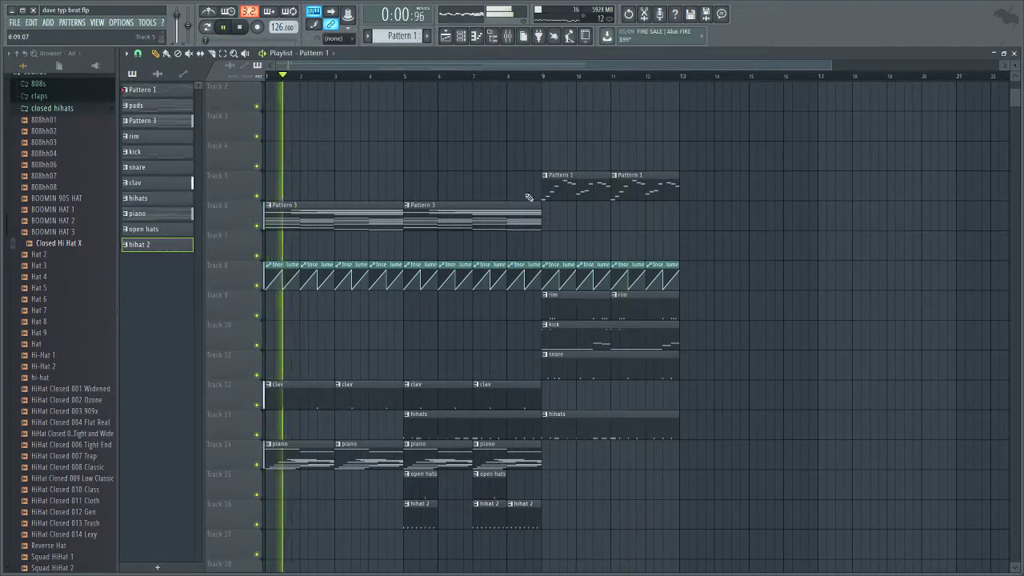
left_click(440, 516)
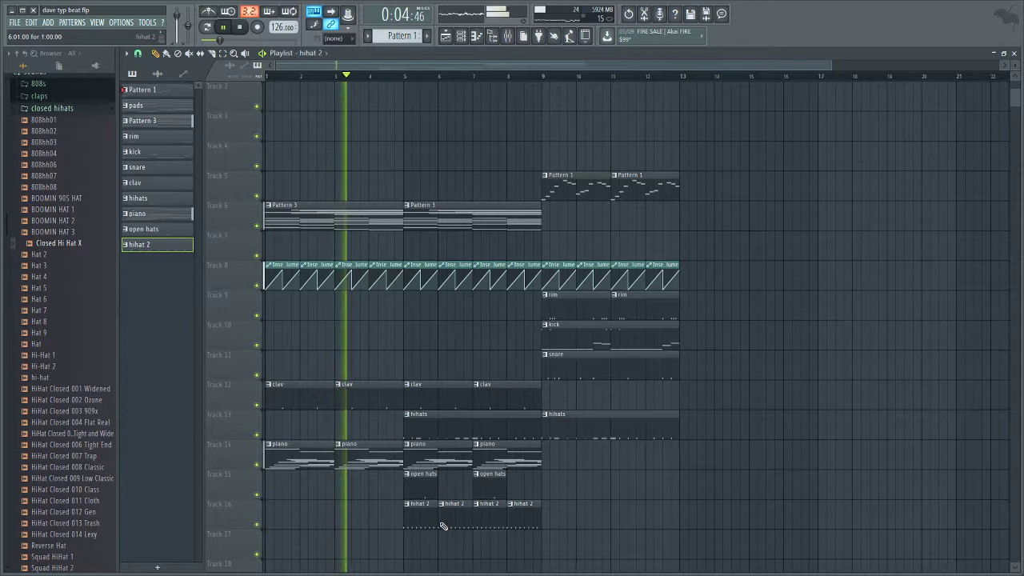
right_click(419, 424)
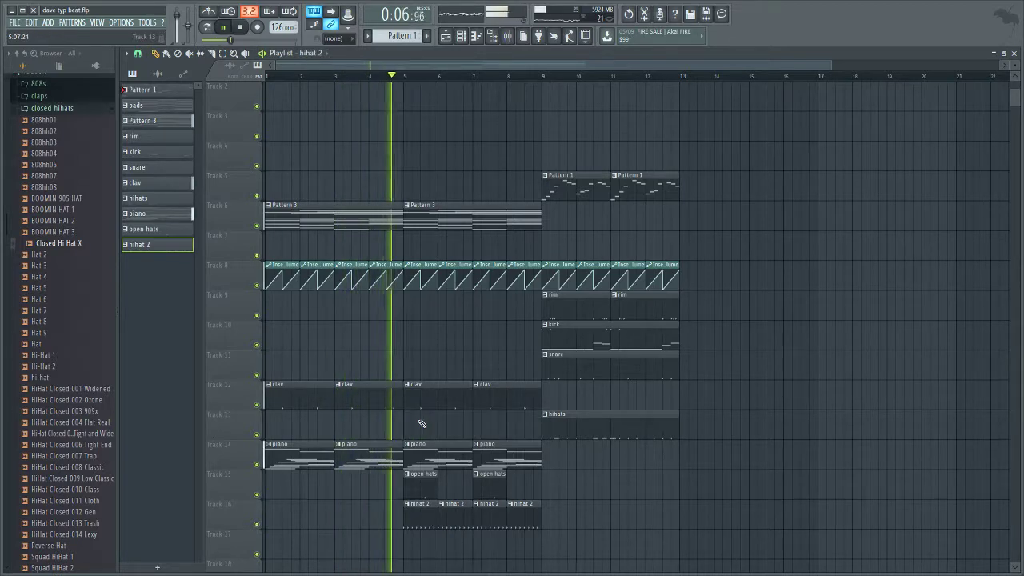
Step: Delete the two rim clips on Track 9 and the remaining hihats clip on Track 13 from bars 9 to 12
double_click(561, 342)
key("F5")
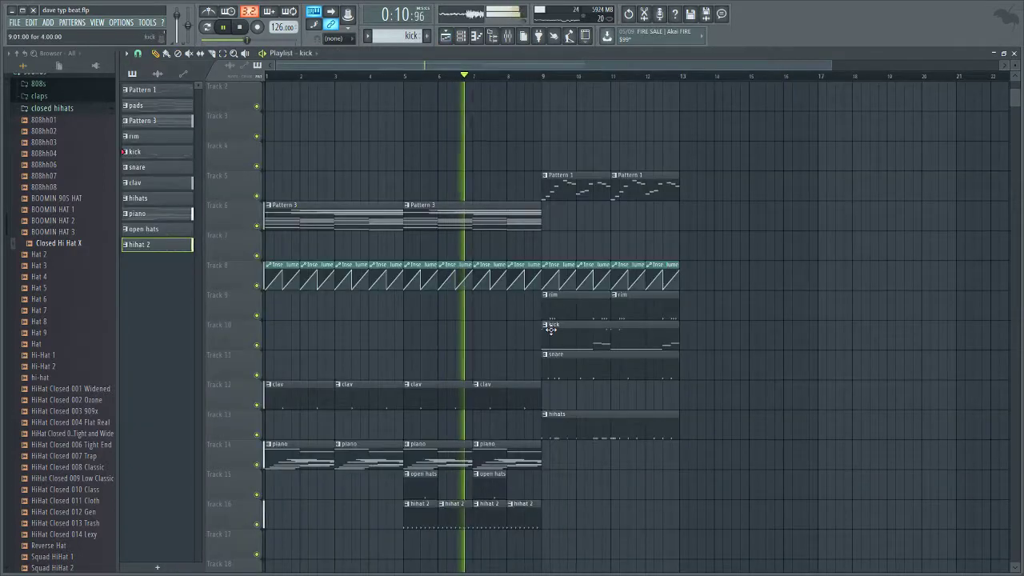
right_click(576, 308)
right_click(663, 313)
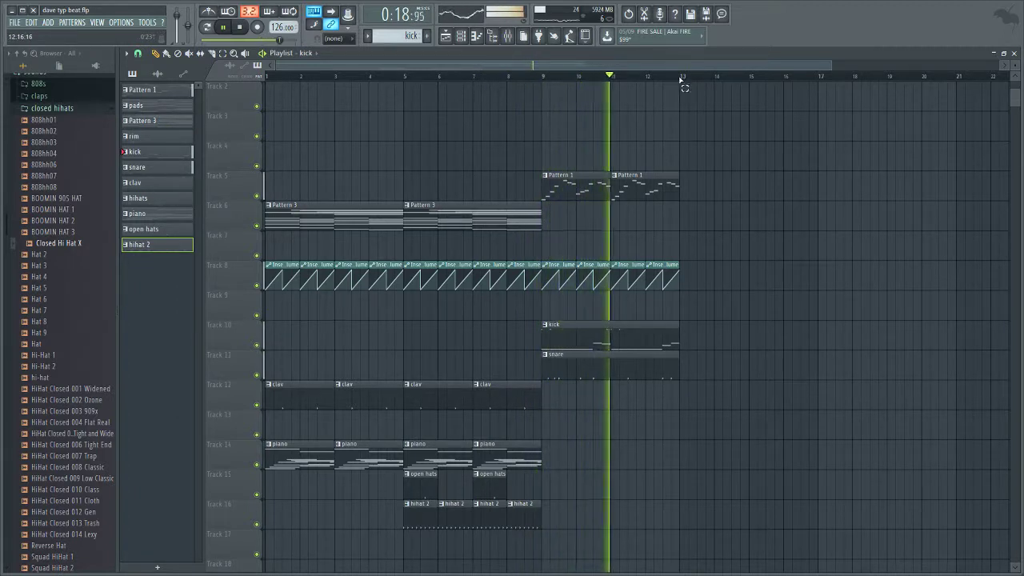
left_click_drag(679, 78, 544, 78)
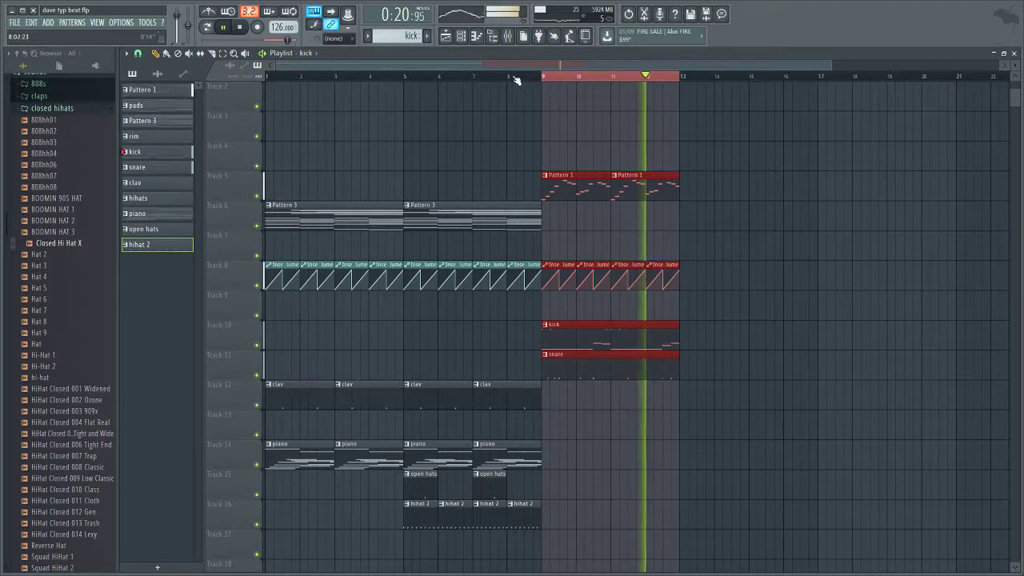
left_click(430, 78)
key("ctrl+d")
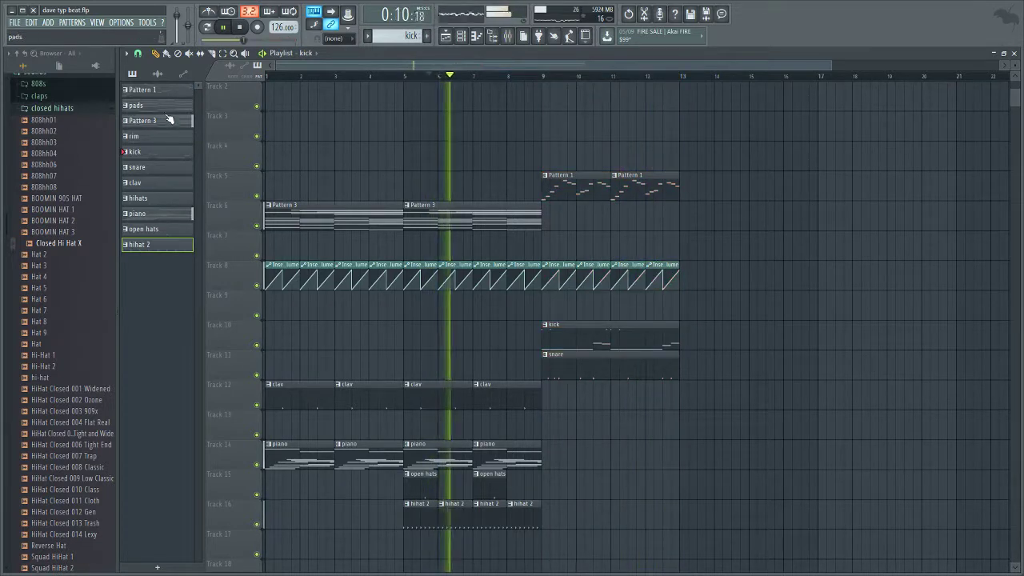
key("space")
left_click_drag(168, 120, 304, 142)
right_click(430, 237)
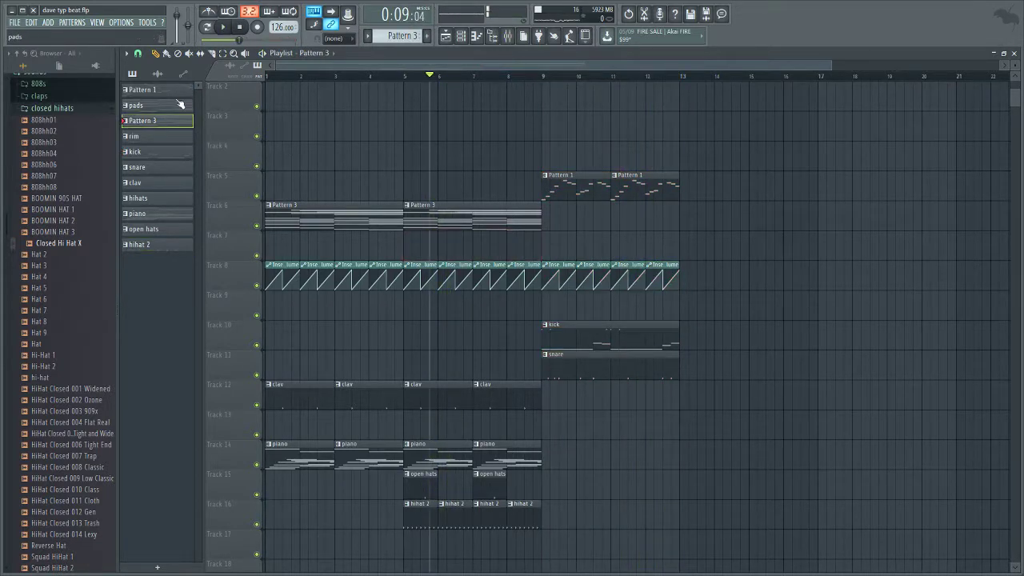
Step: Place a pads clip on Track 7 and move it to start at bar 9
key("space")
left_click(419, 239)
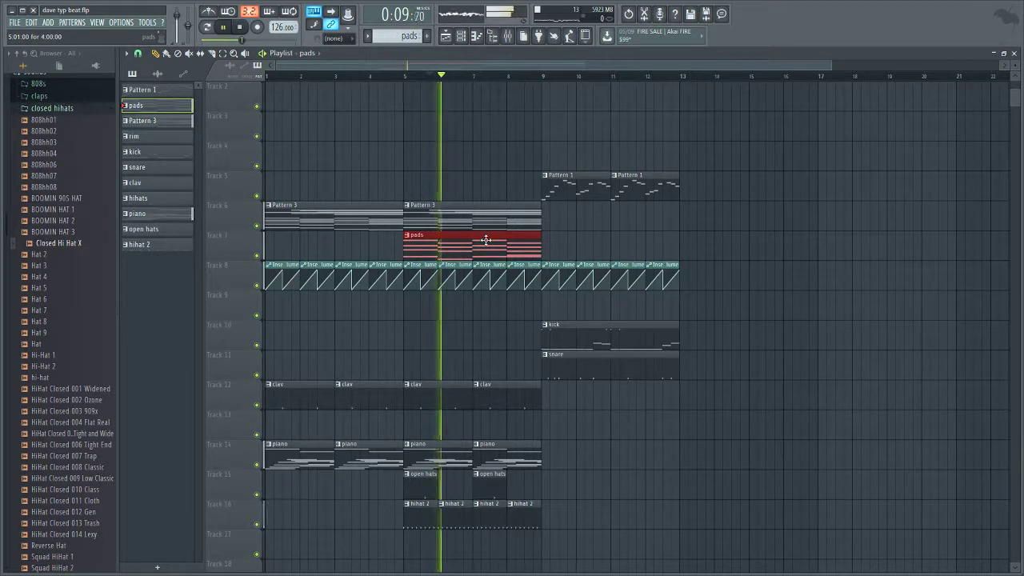
left_click_drag(487, 237, 621, 250)
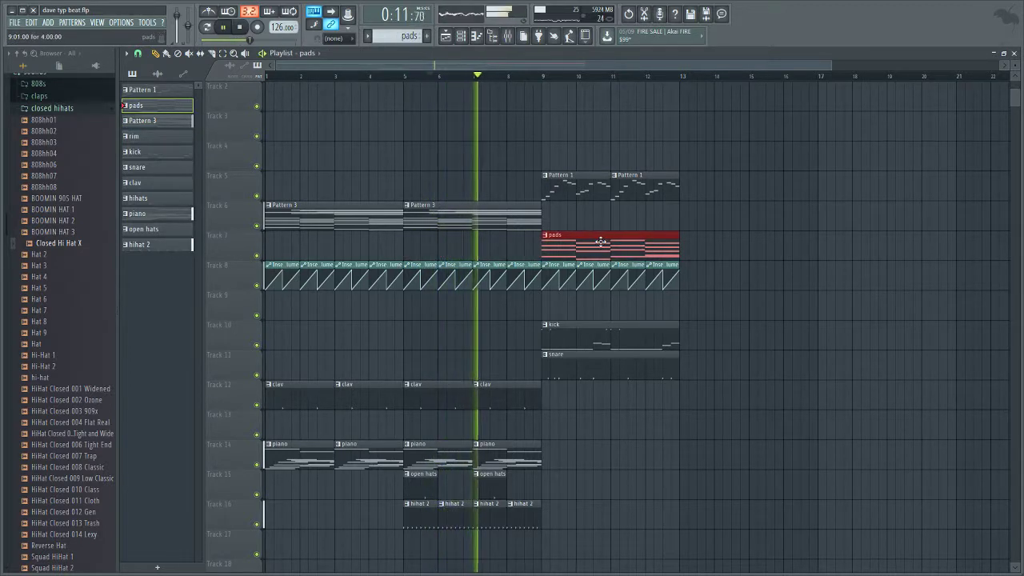
Step: Open the snare pattern for reference, then return to the playlist and loop bars 9 to 12
double_click(566, 363)
left_click(446, 37)
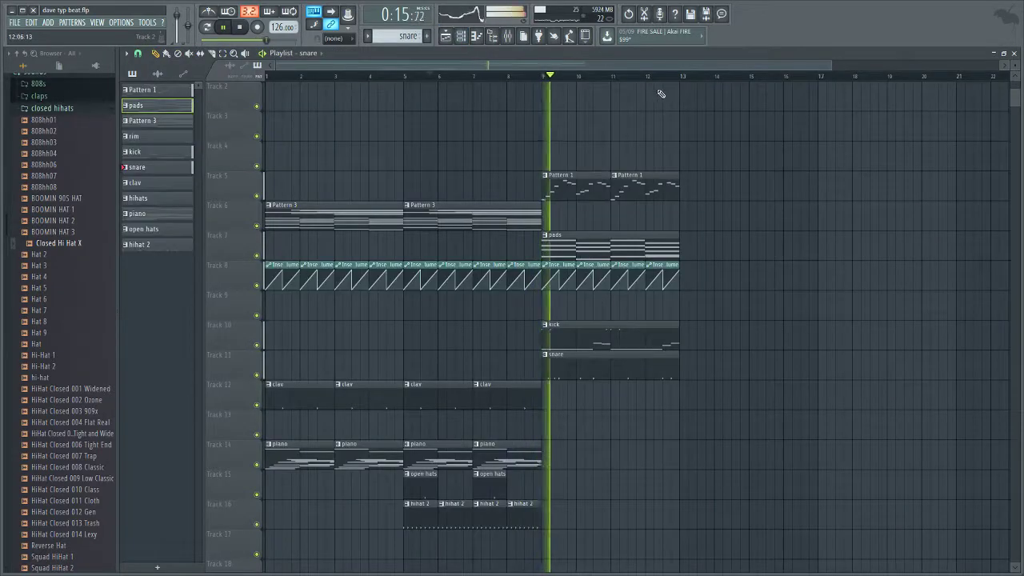
left_click_drag(681, 79, 543, 79)
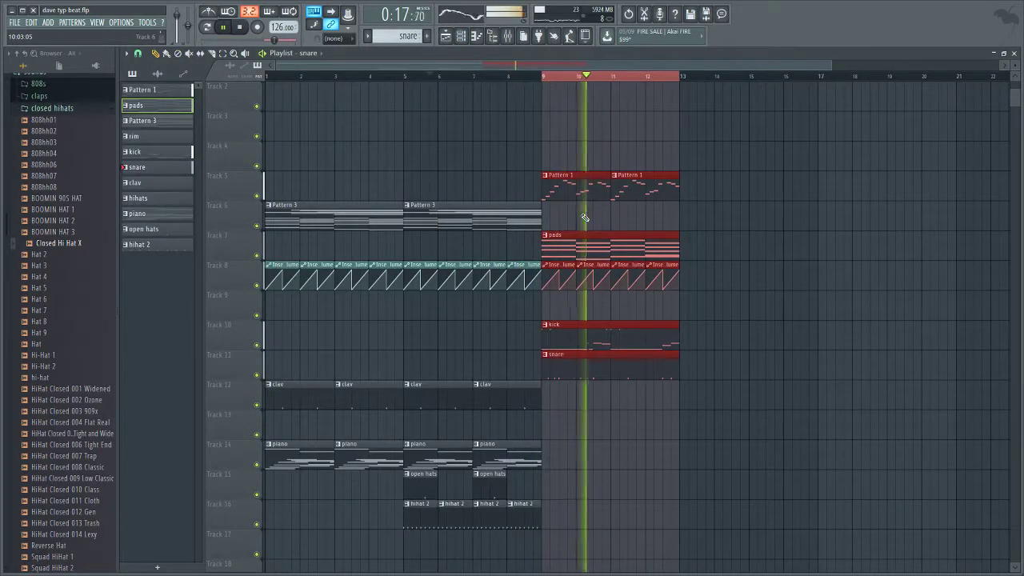
Step: Cut the 808 X notes out of the kick pattern and paste them into a new pattern named 808
double_click(579, 324)
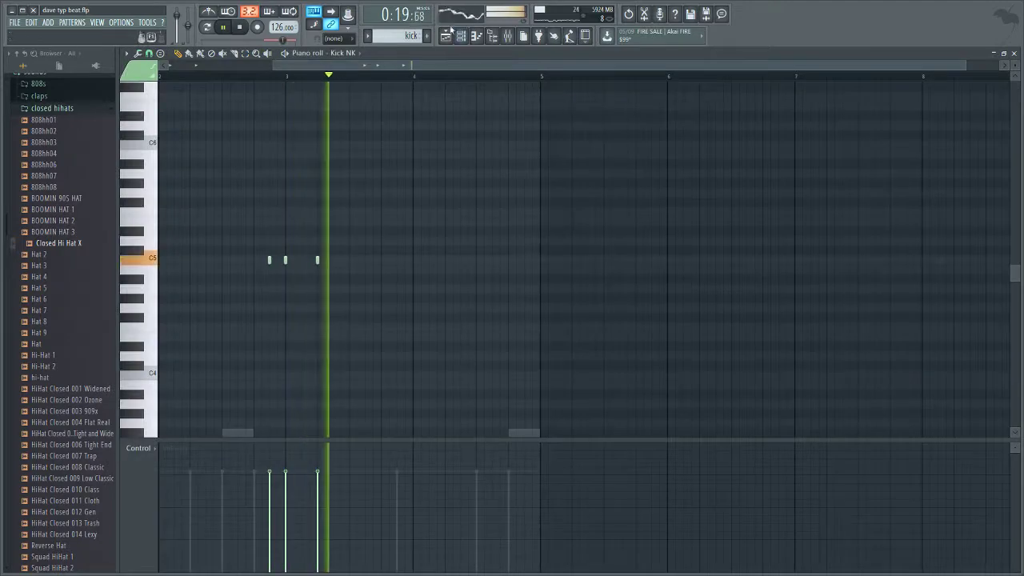
key("F6")
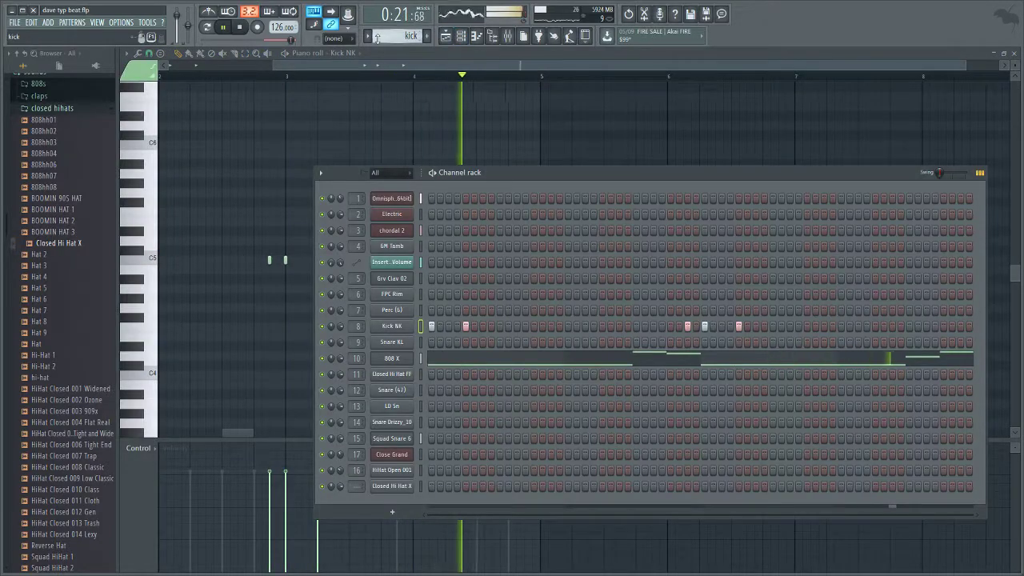
key("ctrl+x")
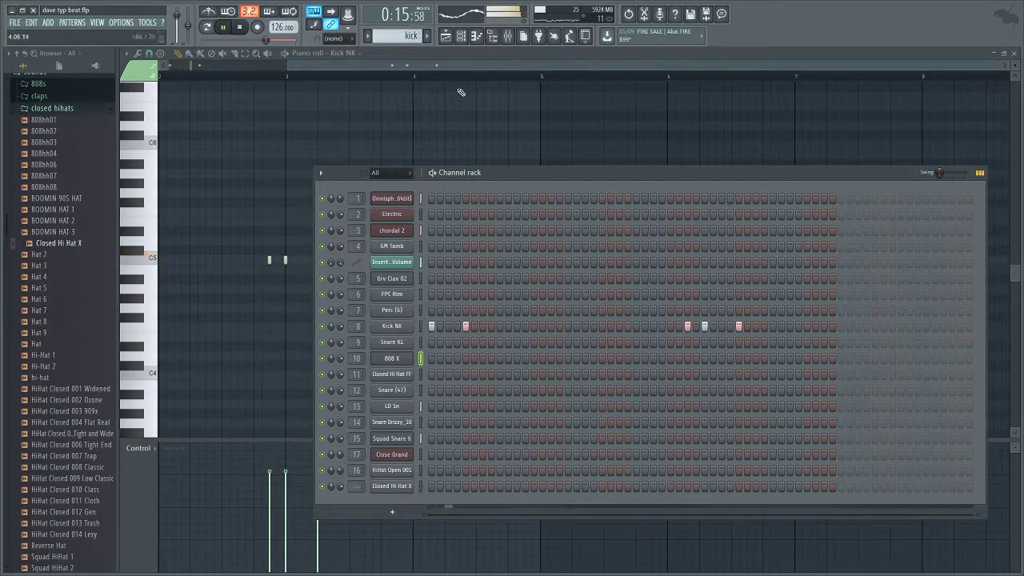
left_click(427, 37)
key("ctrl+v")
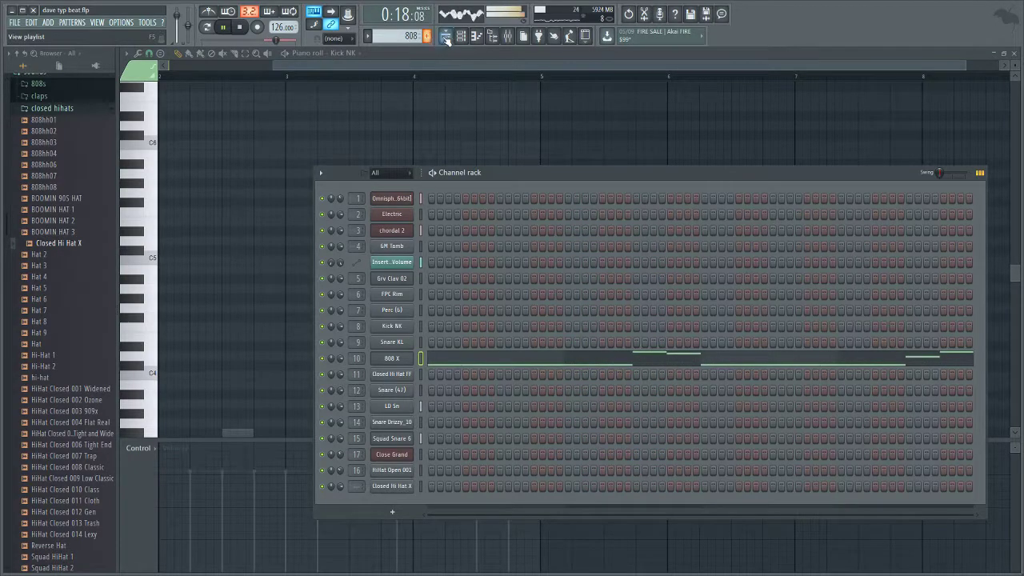
Step: Move the Snare Drizzy_10 hits from the snare pattern into a new pattern named perc
left_click(446, 37)
double_click(583, 366)
key("F6")
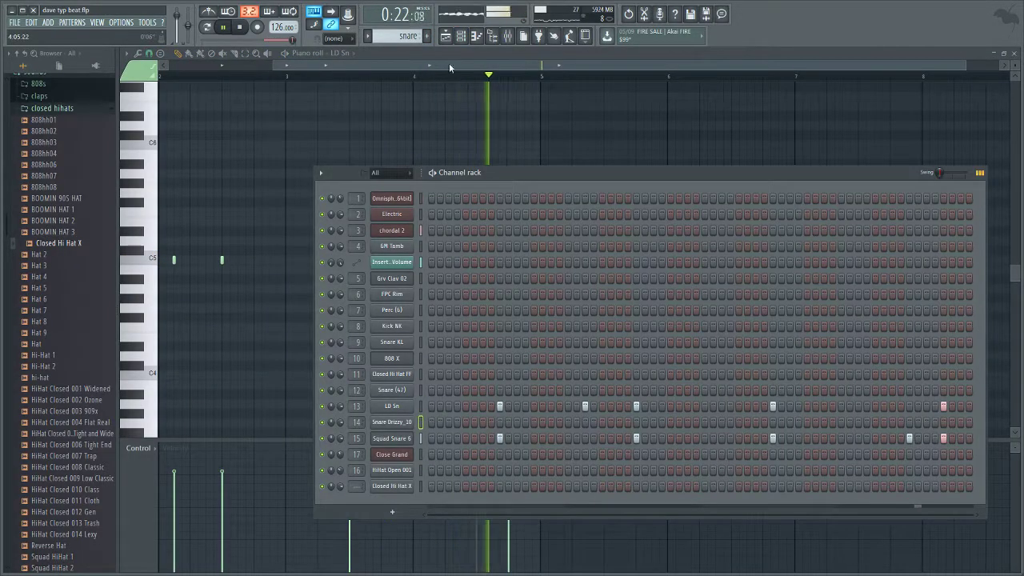
left_click(427, 36)
key("F2")
type("perc")
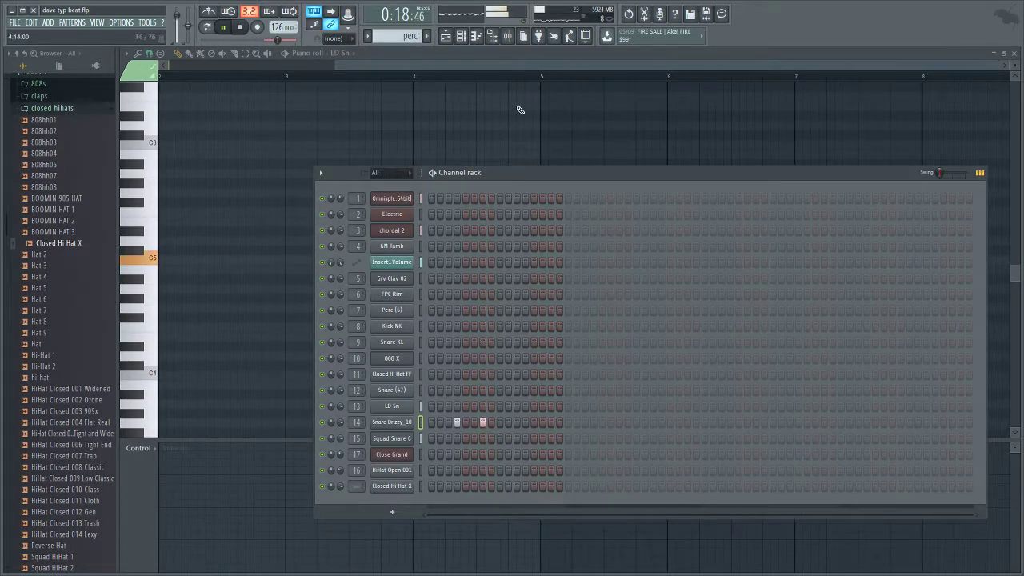
Step: Place a perc clip on Track 17 at bar 9 and add a Snare Drizzy_10 hit on step 6 of that pattern
left_click(460, 37)
left_click(547, 554)
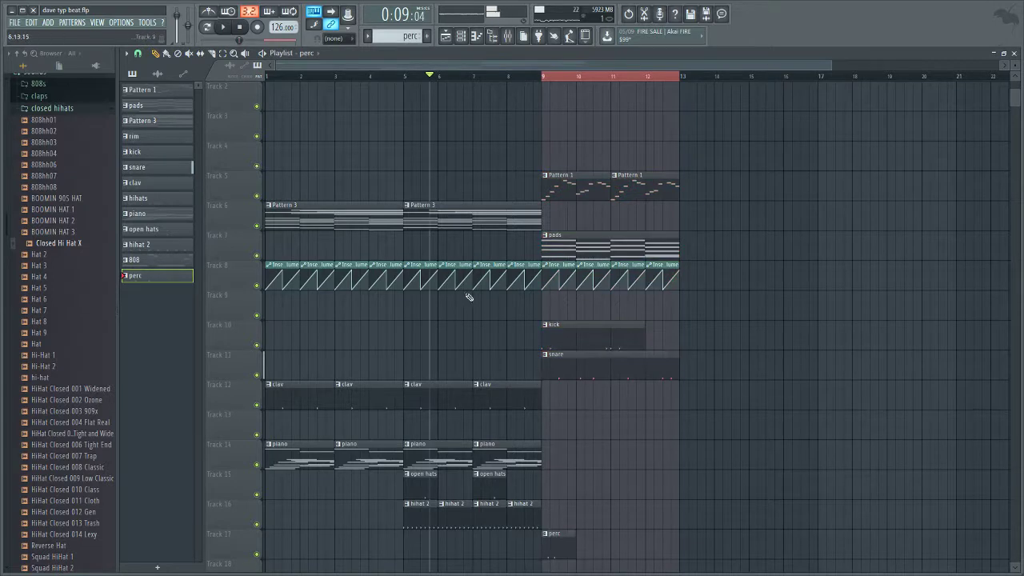
key("space")
key("F6")
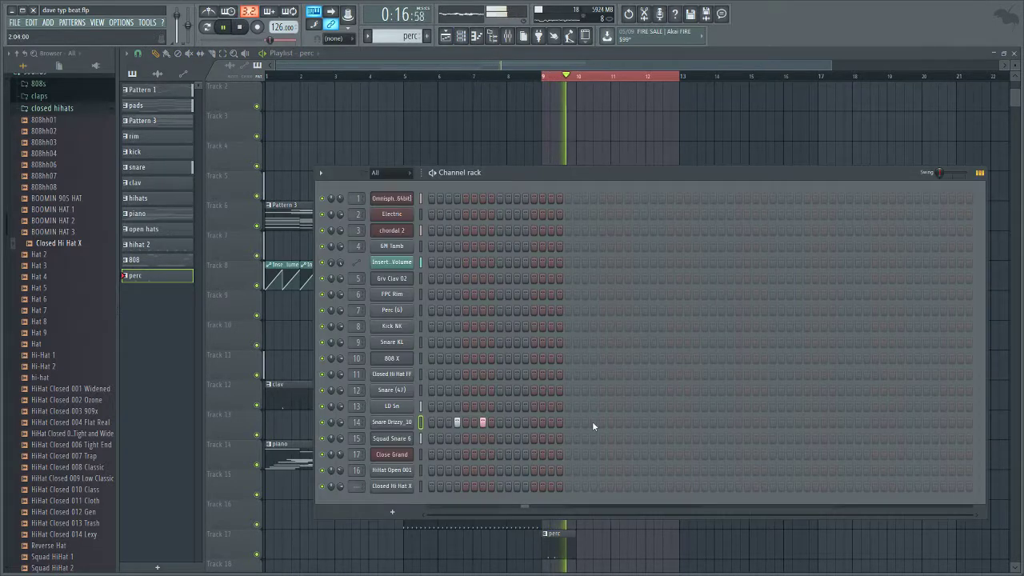
left_click(474, 422)
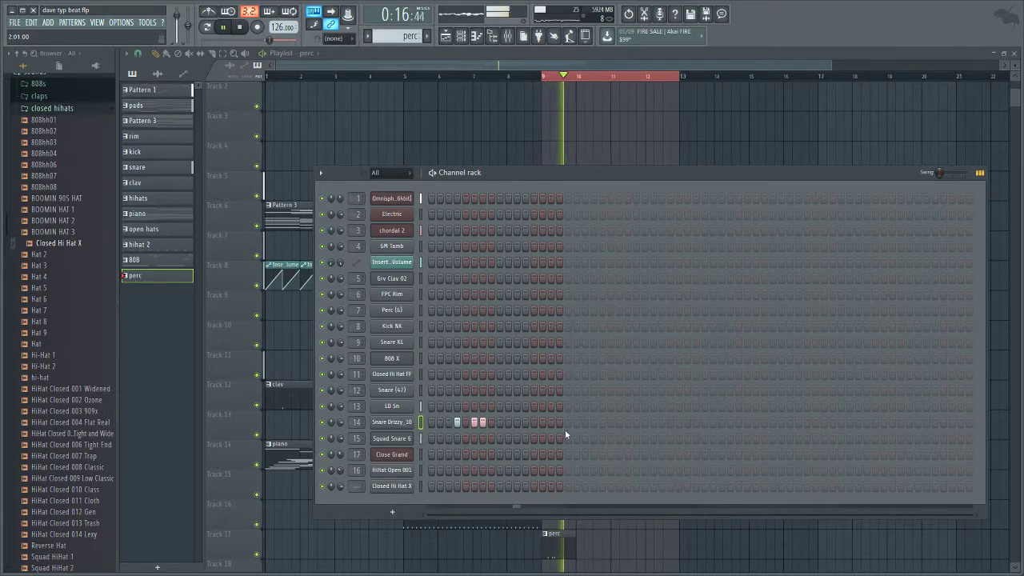
Step: Add more Snare Drizzy_10 hits to the perc pattern on steps 28, 31, 36 and 39
left_click(661, 422)
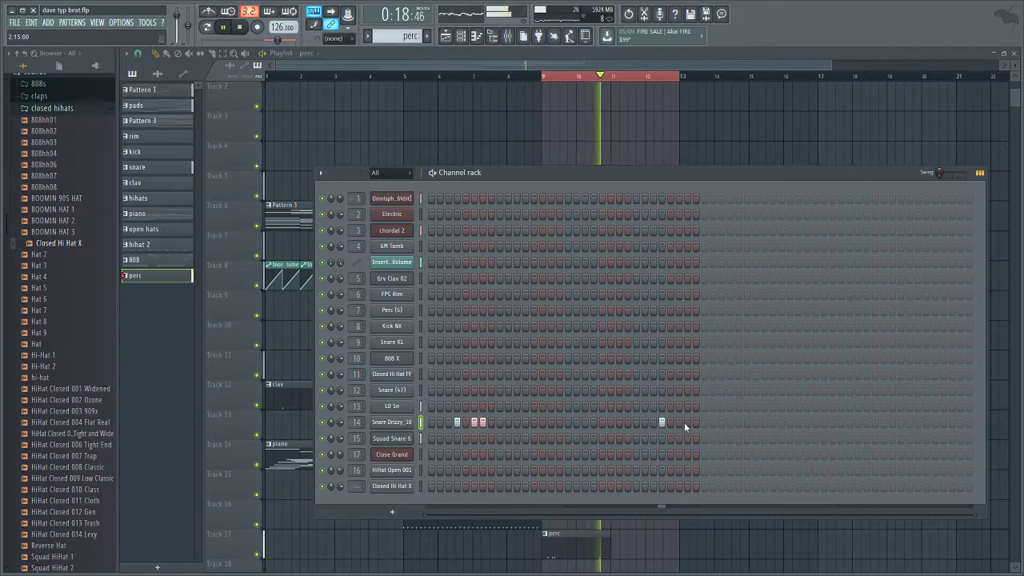
left_click(687, 422)
left_click(729, 423)
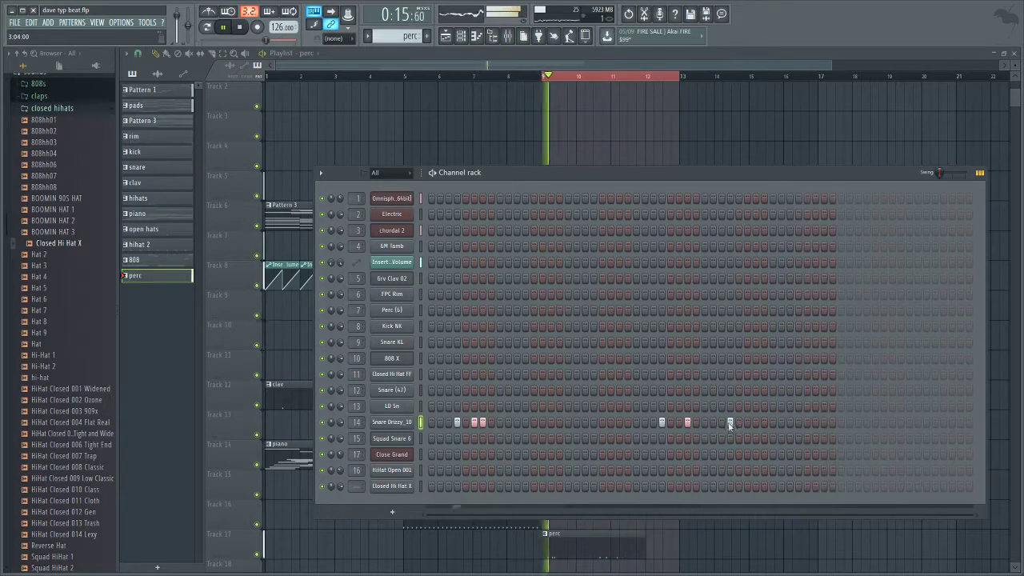
Step: Lower the velocities of the two Snare Drizzy_10 hits in bar 3 in the piano roll
key("F7")
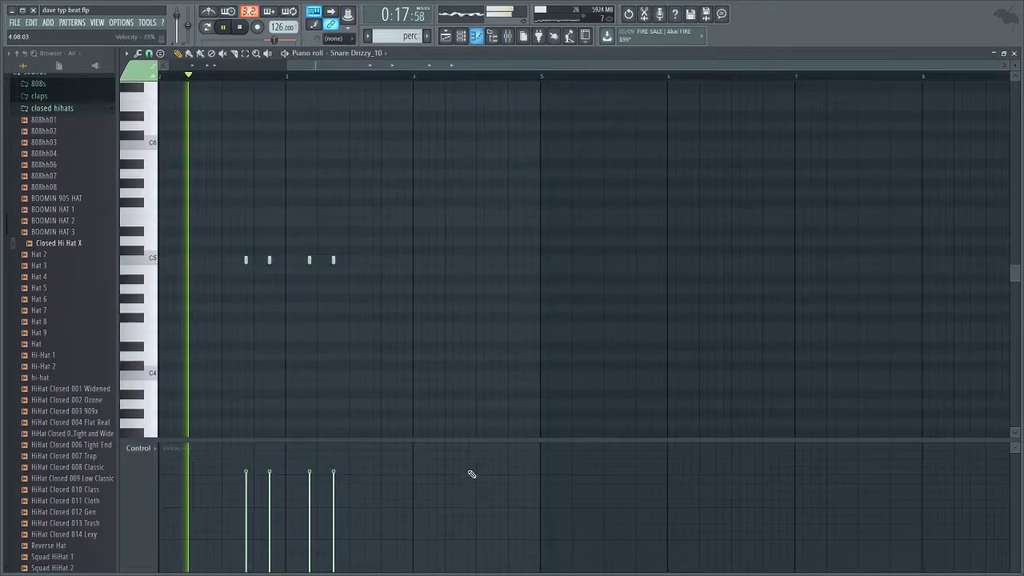
left_click(310, 536)
left_click(333, 540)
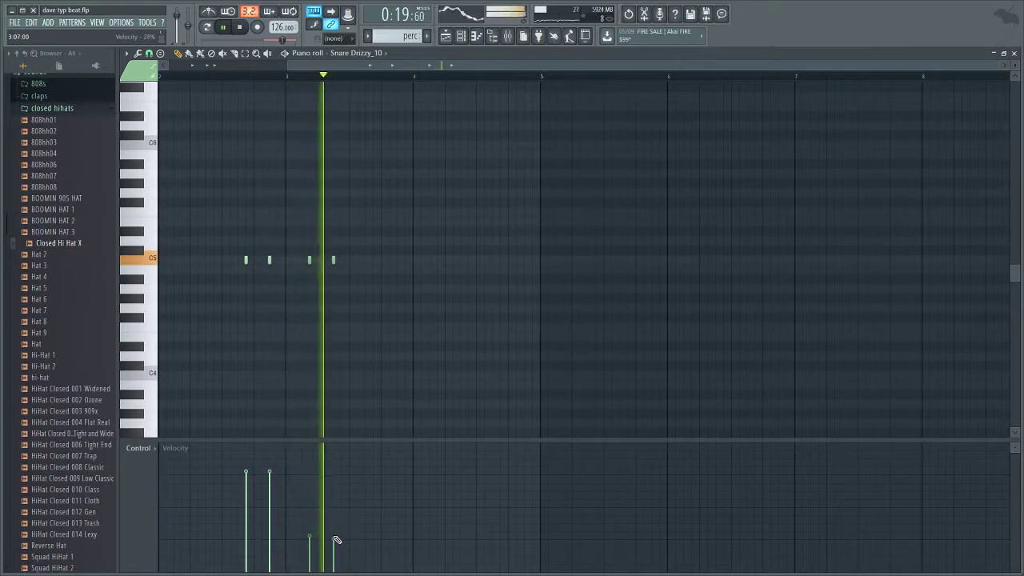
left_click(309, 510)
left_click(335, 508)
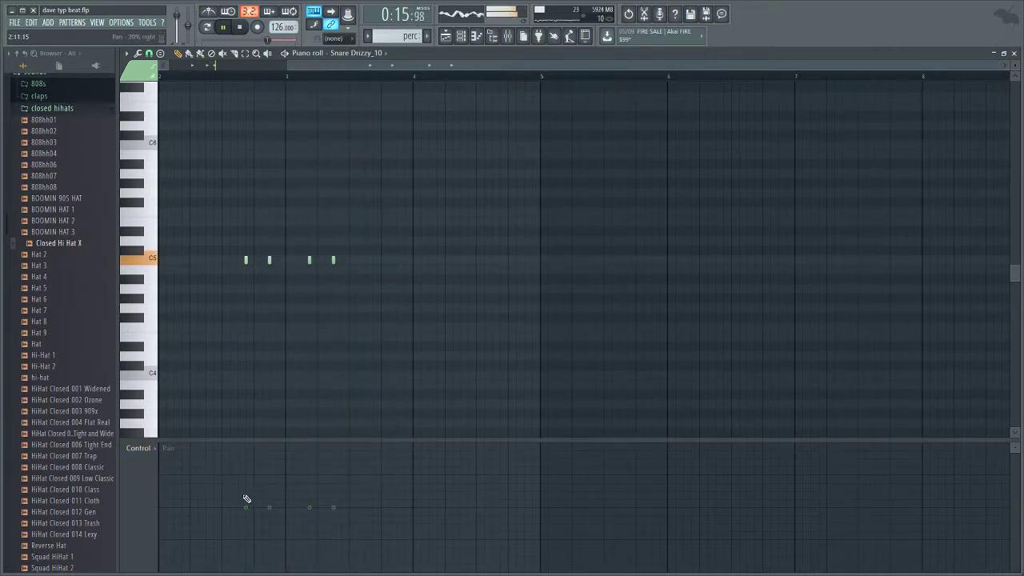
Step: Pan the four Snare Drizzy_10 notes from bar 2 onward, the first and fourth right, the second and third left
left_click_drag(269, 506, 269, 550)
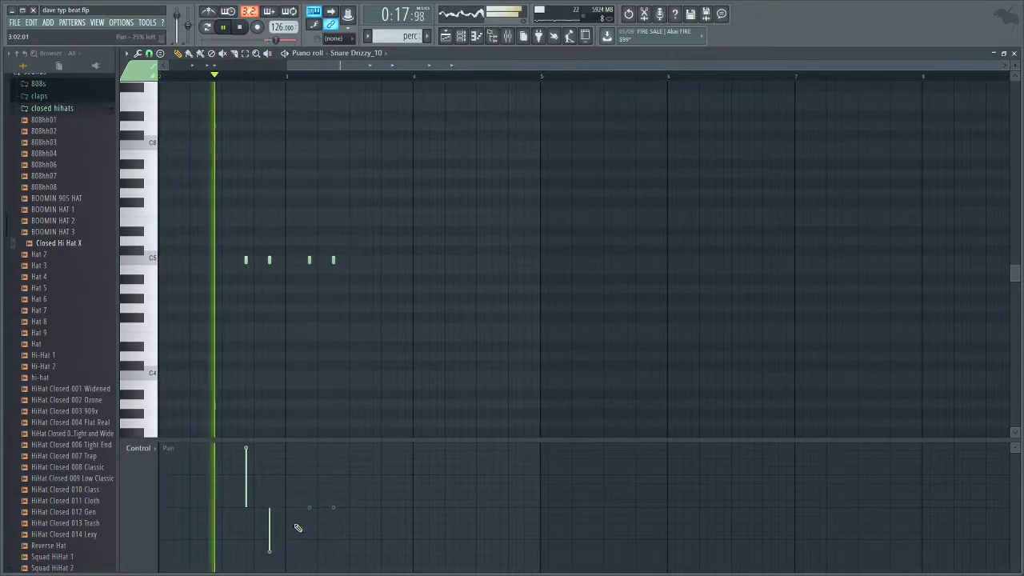
left_click(310, 484)
left_click_drag(328, 524, 327, 548)
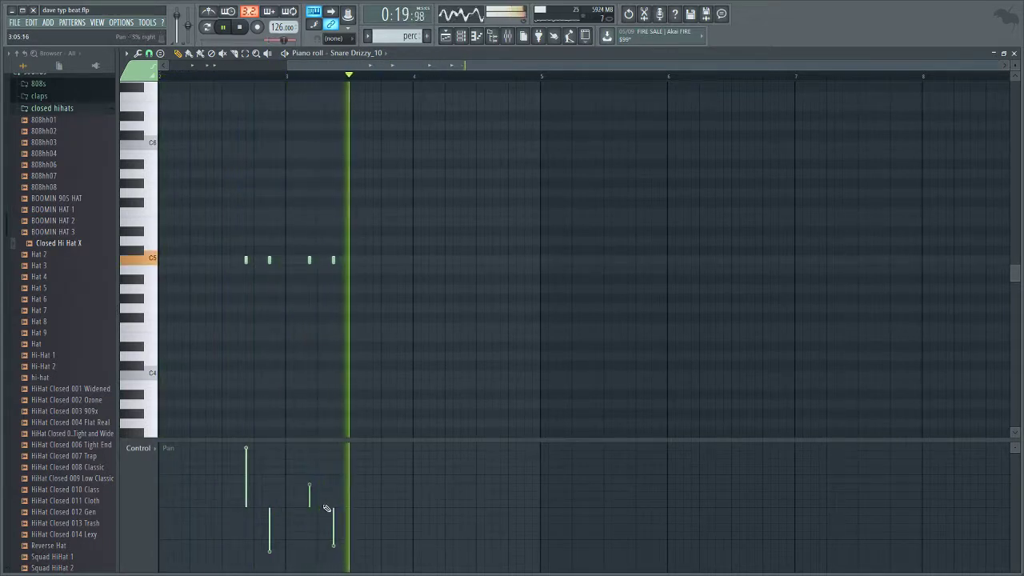
mouse_move(311, 489)
left_mouse_down()
mouse_move(312, 476)
mouse_move(322, 530)
left_mouse_up()
left_click(309, 562)
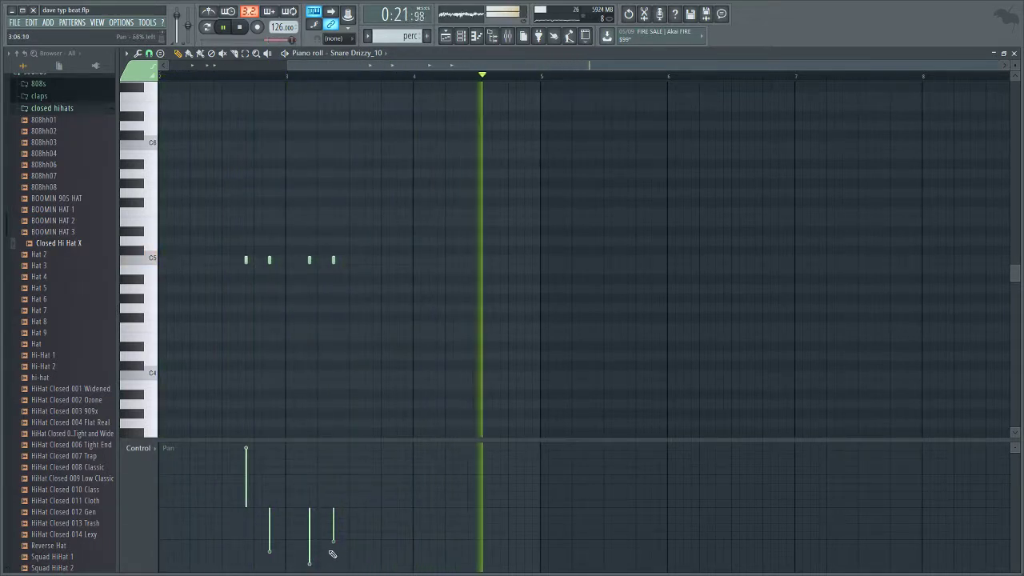
left_click(333, 457)
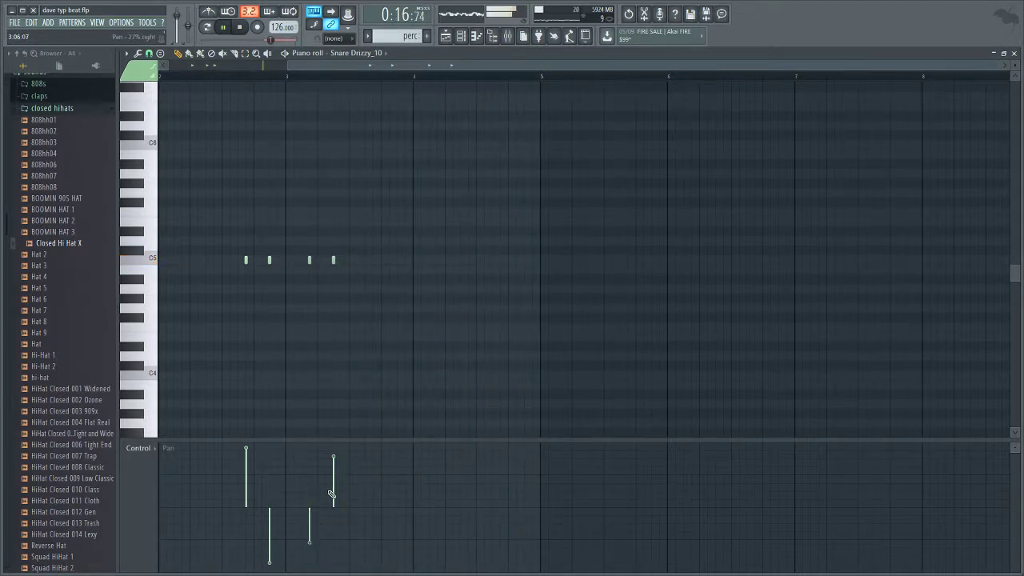
left_click(334, 473)
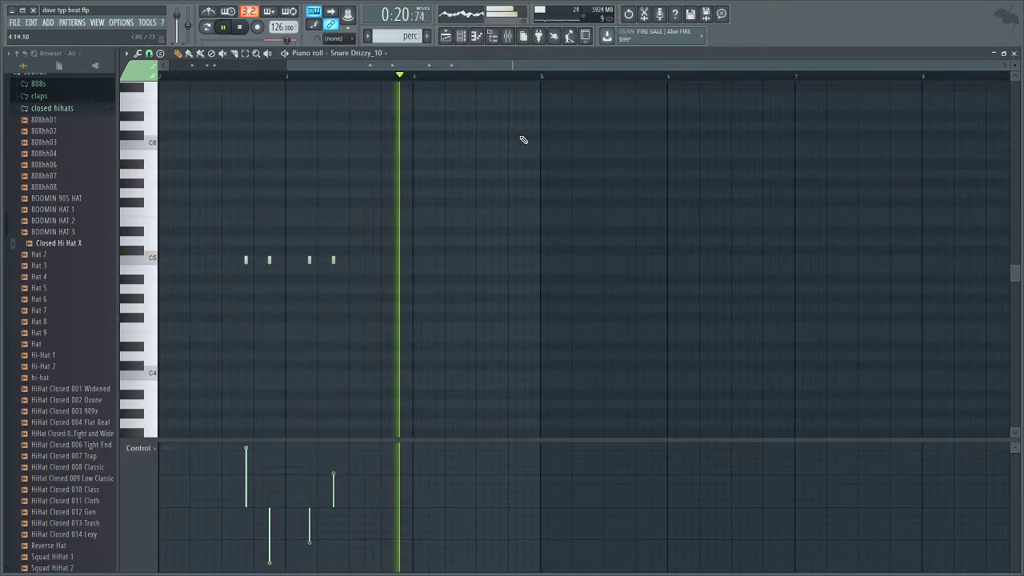
Step: Examine the channel rack and the mixer tracks to locate the track of the Snare Drizzy_10 sound
key("F9")
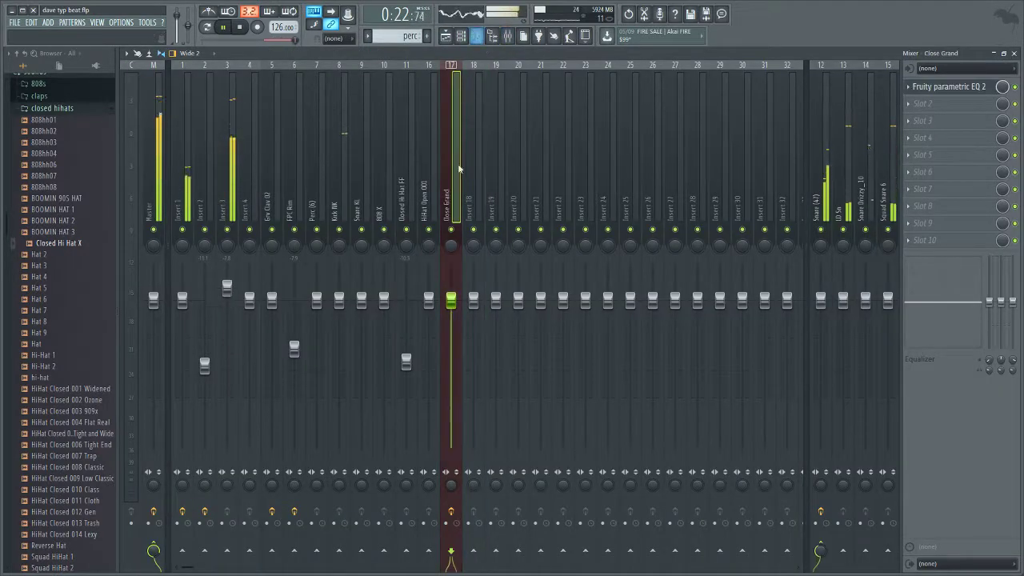
left_click(475, 37)
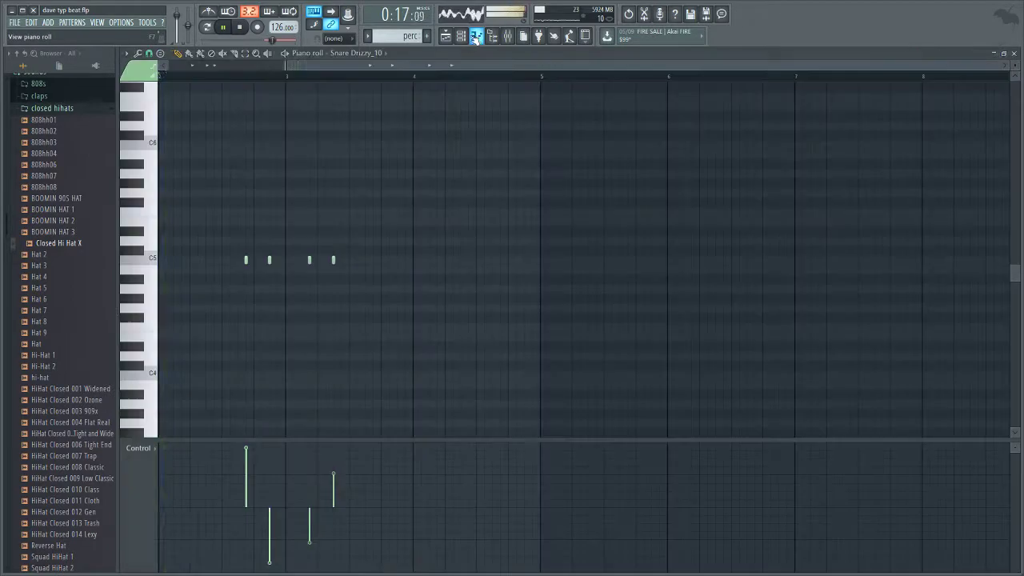
left_click(462, 36)
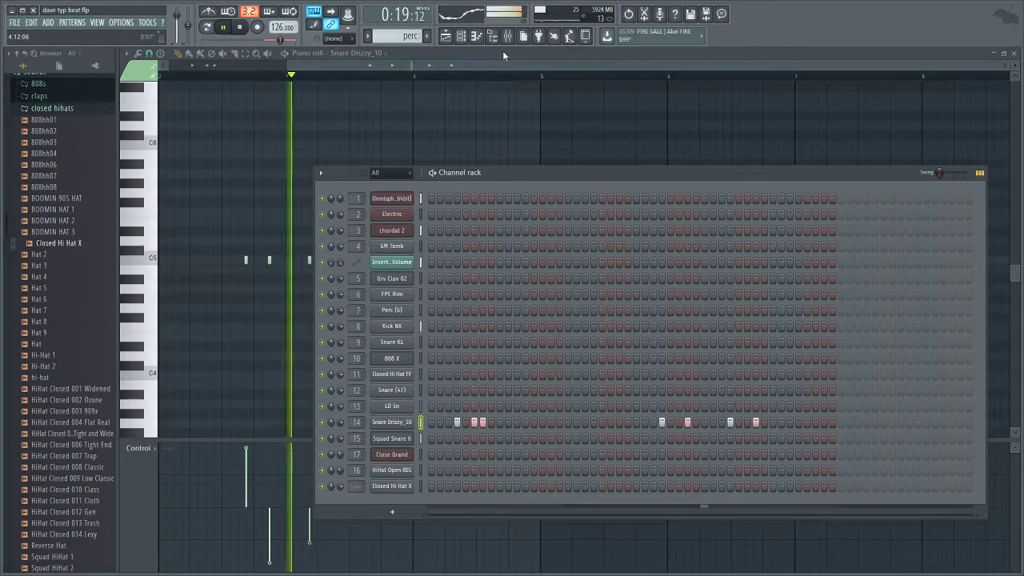
key("F9")
left_click(316, 153)
left_click(336, 164)
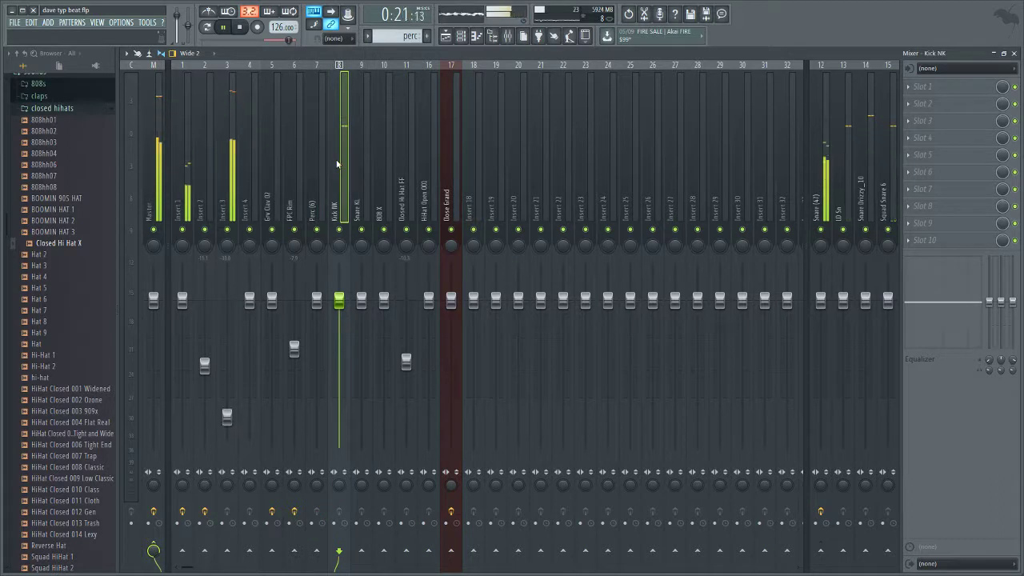
left_click(454, 164)
left_click(403, 164)
left_click(823, 152)
left_click(849, 195)
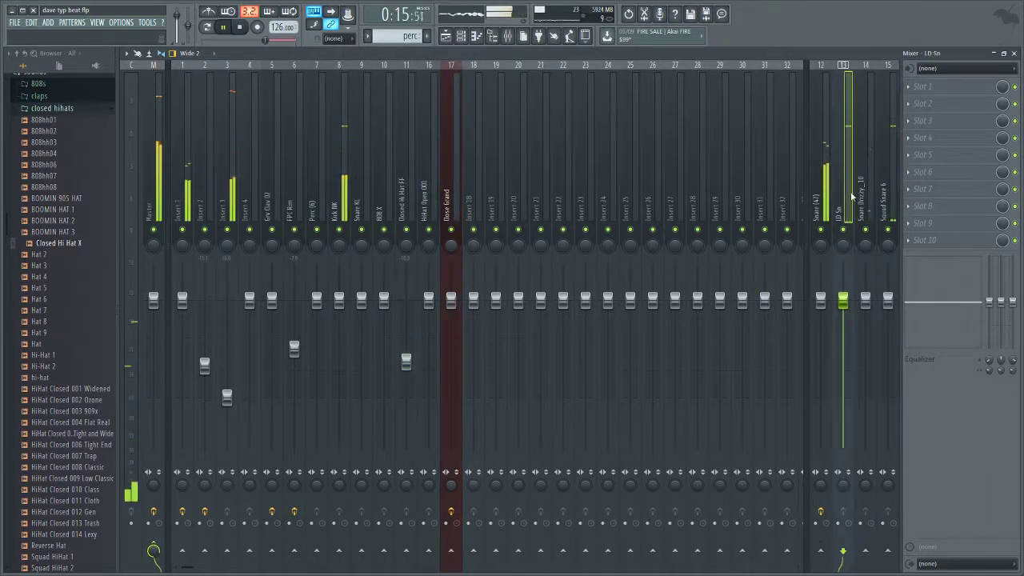
Step: Select mixer tracks LD Sn, Snare Drizzy_10 and Squad Snare 6 and dock them in the middle section
left_click(857, 197)
left_click_drag(853, 197, 897, 195)
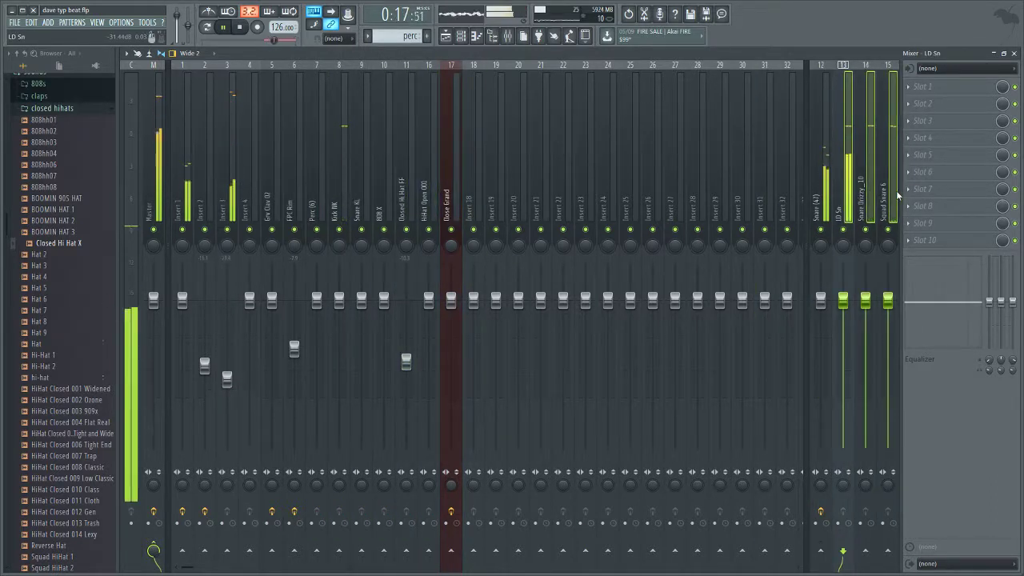
left_click(856, 191)
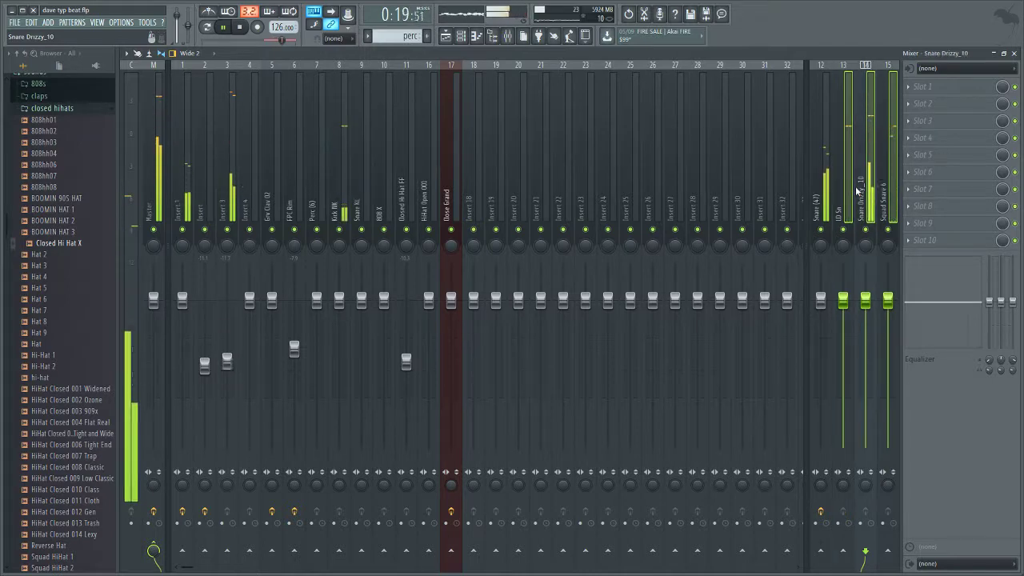
left_click(882, 252)
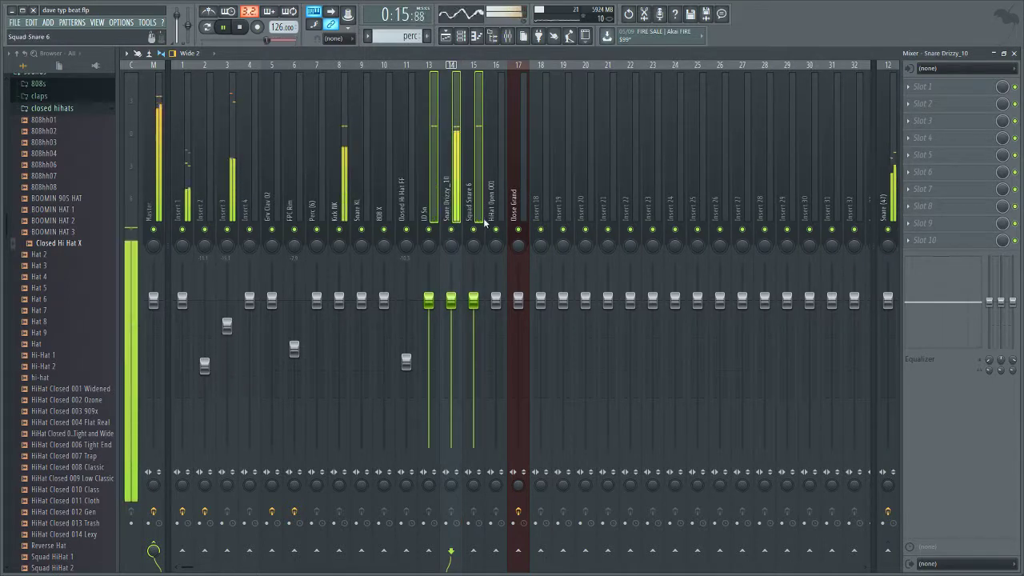
Step: Load Fruity Parametric EQ 2 on the Snare Drizzy_10 mixer track and give band 2 a narrow, mild boost around 154 Hz
mouse_move(472, 301)
left_mouse_down()
mouse_move(474, 338)
mouse_move(474, 306)
mouse_move(456, 358)
mouse_move(458, 304)
left_mouse_up()
left_click(496, 160)
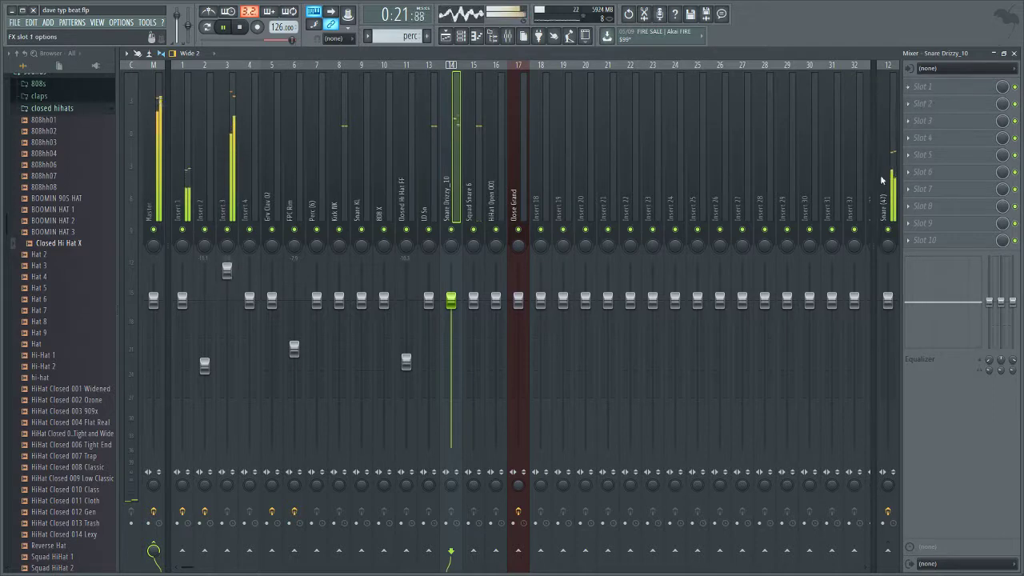
left_click(696, 130)
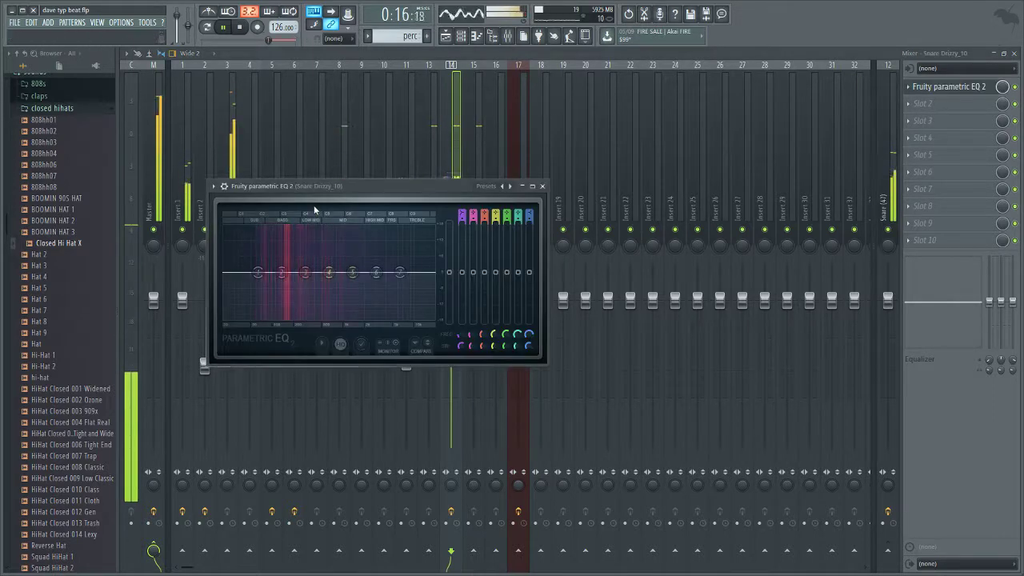
left_click_drag(284, 262, 285, 261)
left_click_drag(471, 346, 470, 366)
left_click_drag(285, 261, 285, 256)
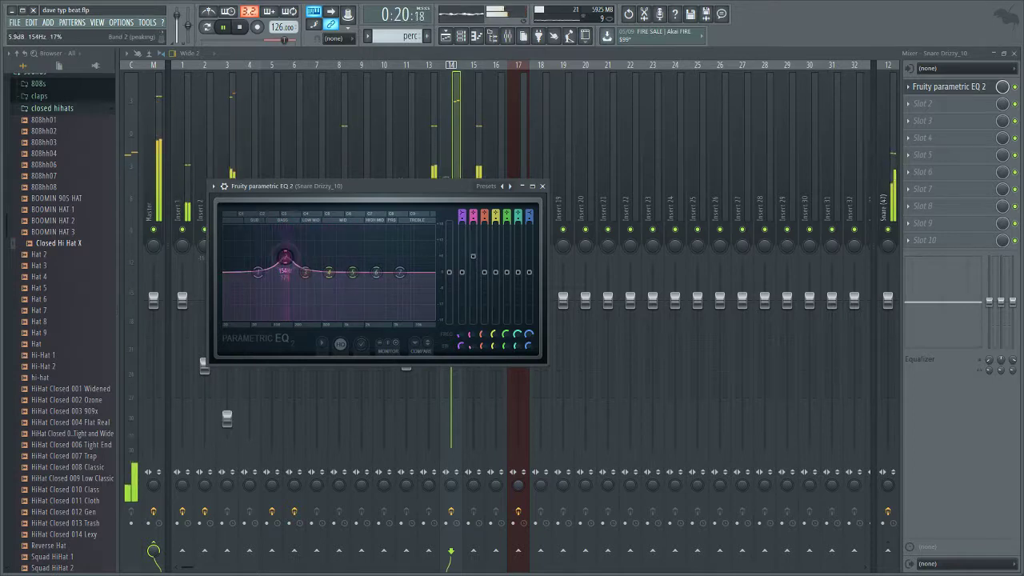
left_click_drag(298, 192, 608, 290)
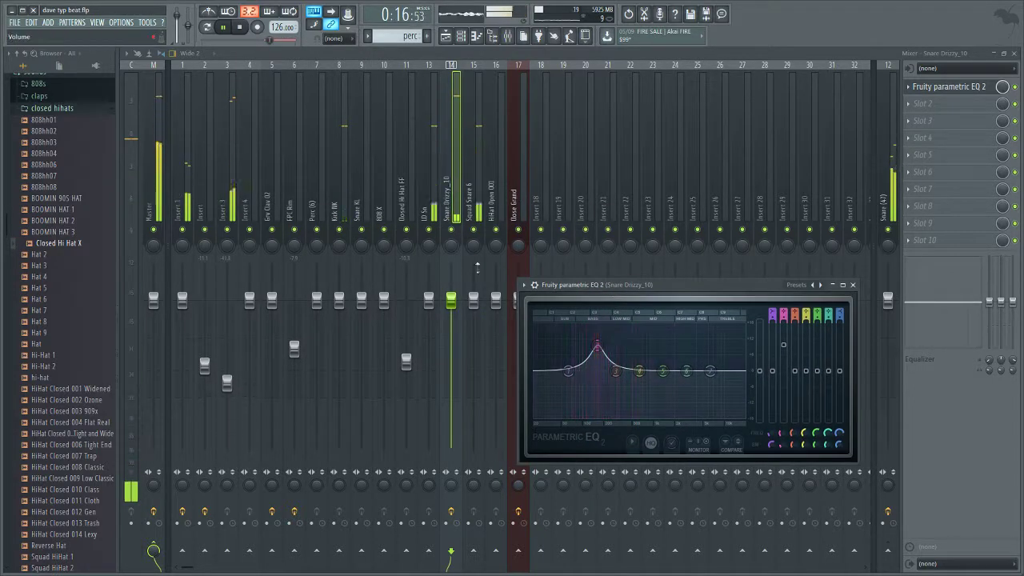
left_click_drag(597, 345, 599, 354)
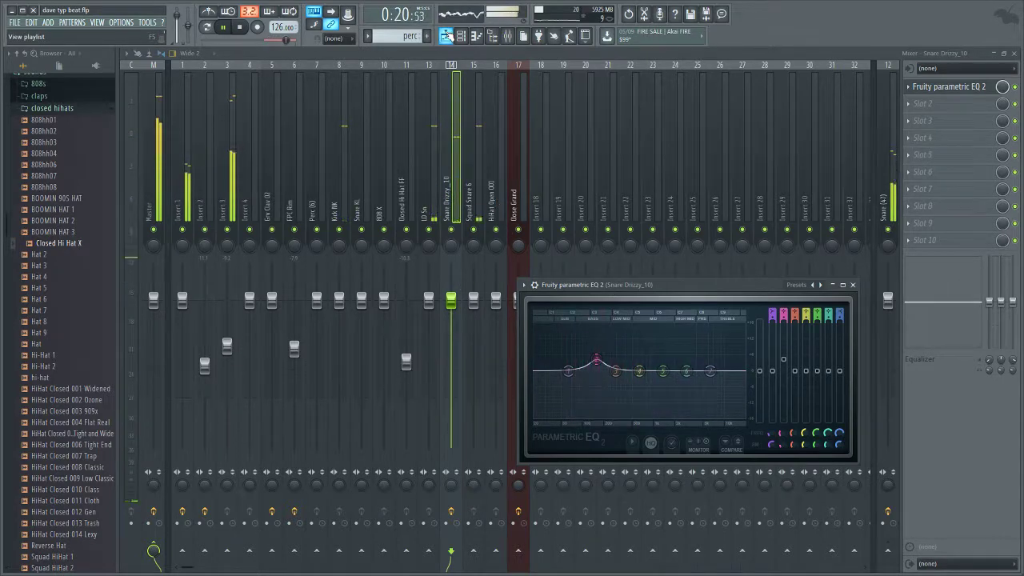
Step: Open the snare pattern from the playlist and reposition and enlarge the channel rack to show all of its channels
left_click(445, 35)
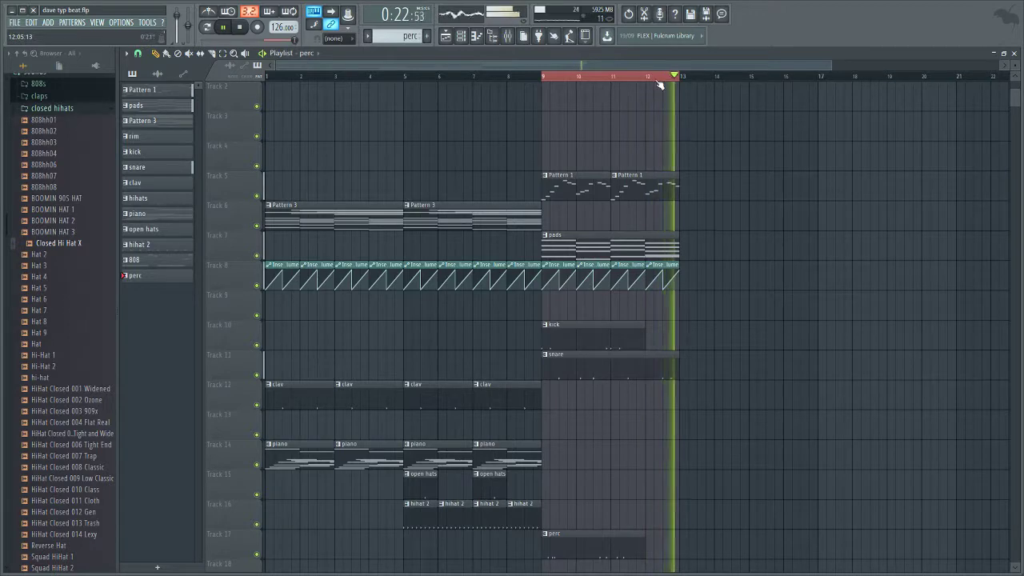
key("F6")
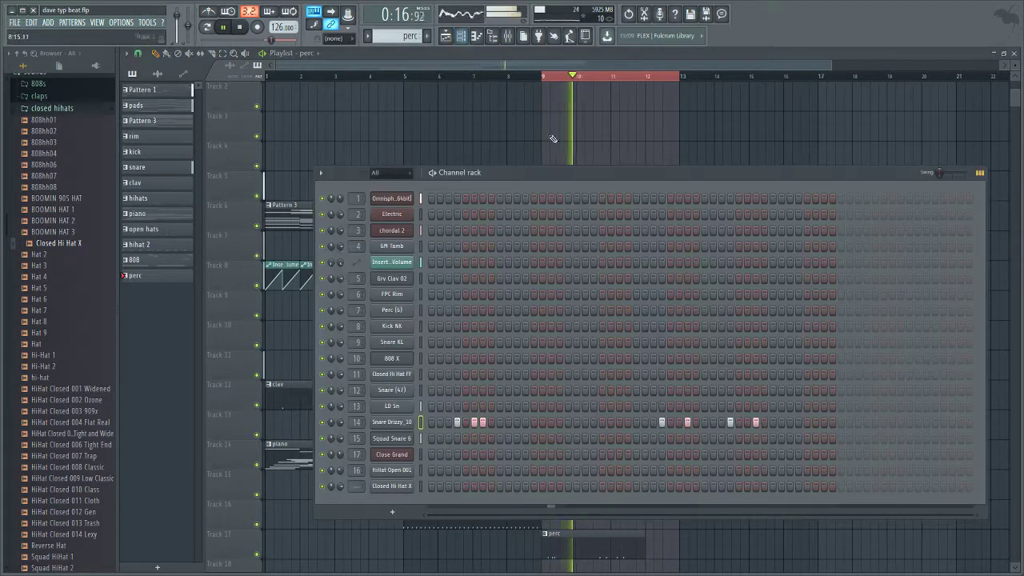
left_click_drag(556, 177, 614, 393)
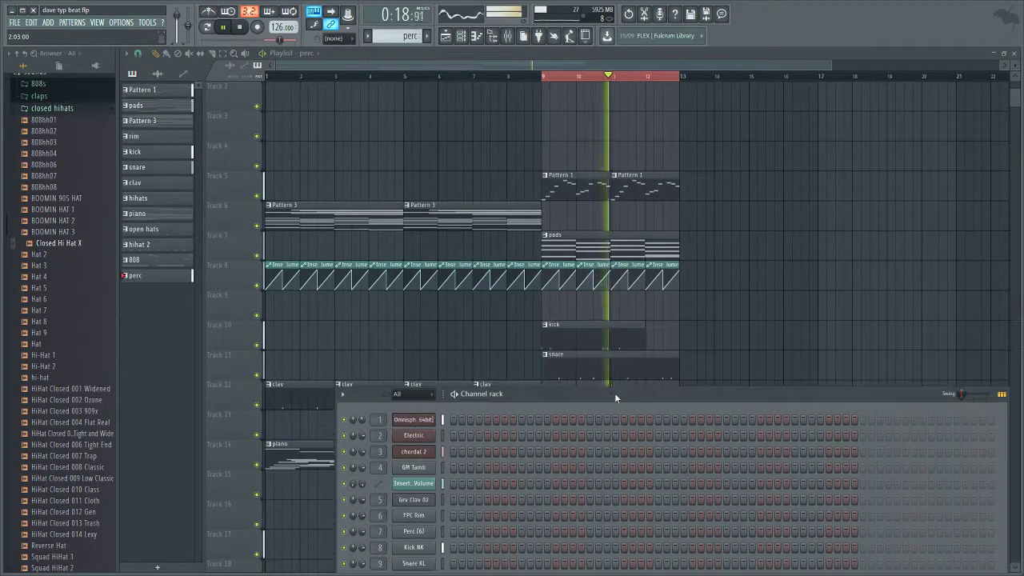
double_click(640, 368)
key("F6")
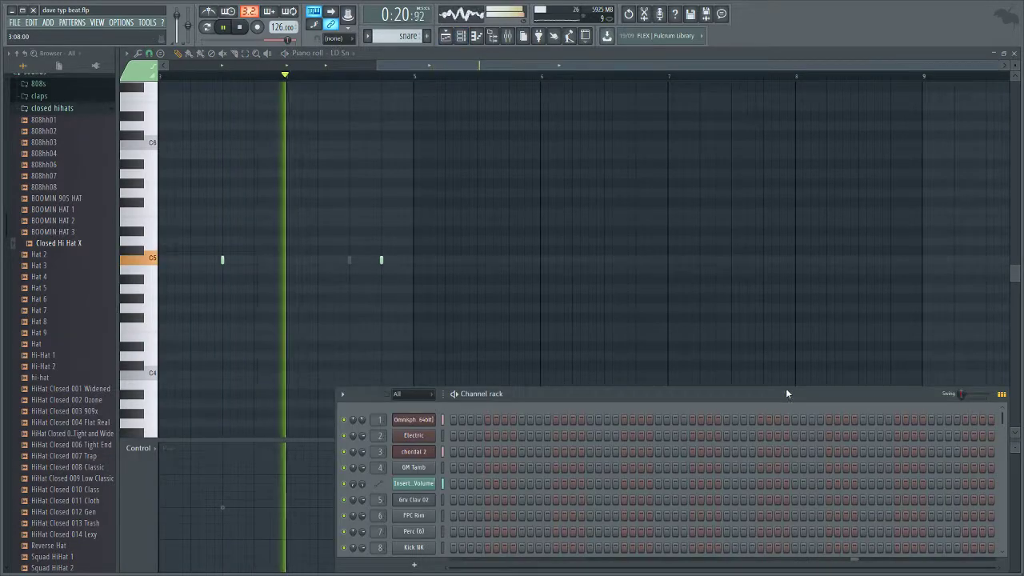
left_click_drag(785, 390, 608, 206)
left_click_drag(686, 388, 721, 573)
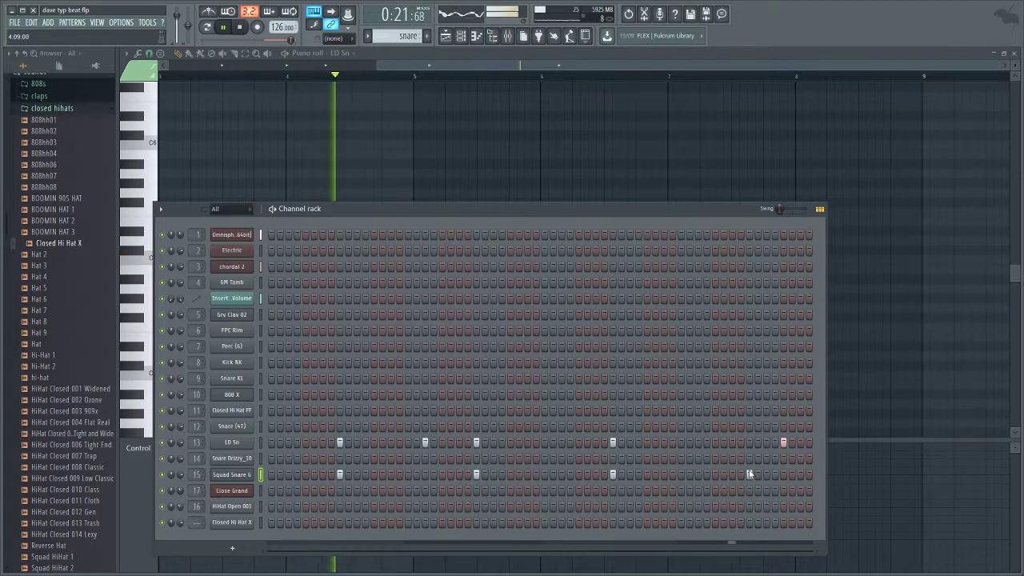
Step: Open the kick pattern from the playlist and add Kick NK hits on steps 51, 55, 56 and 61
left_click(444, 39)
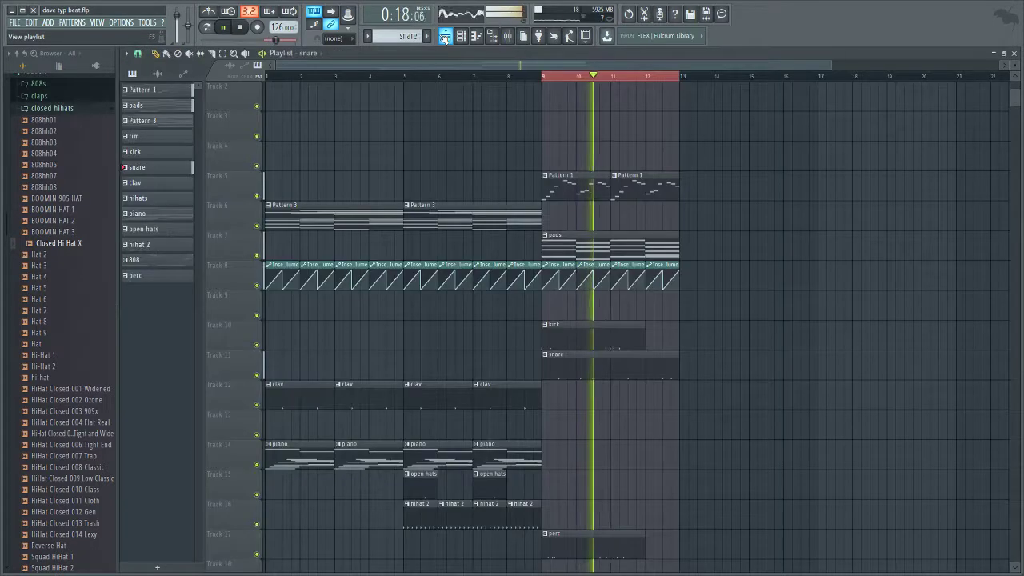
key("space")
double_click(620, 338)
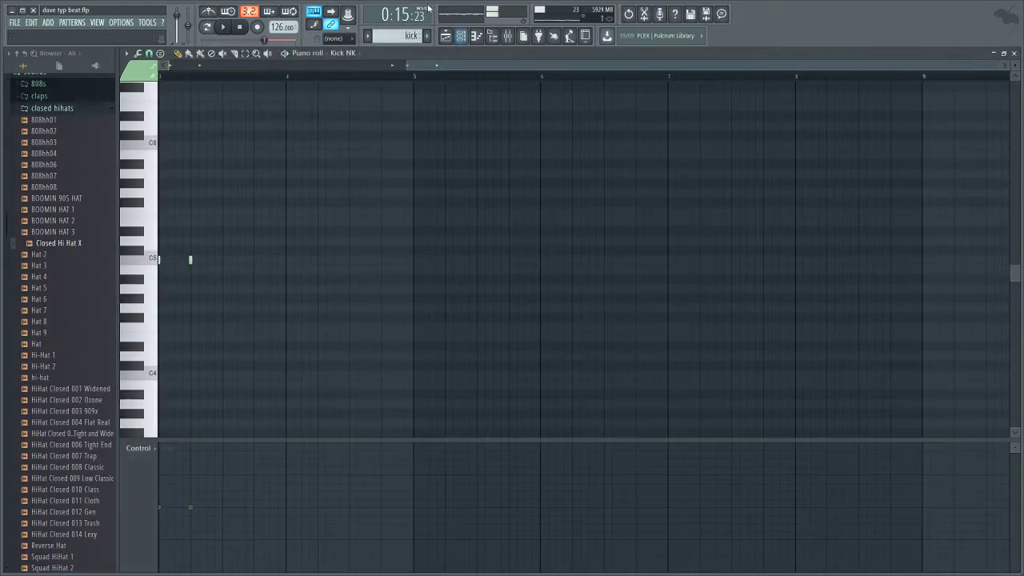
left_click(460, 38)
left_click(247, 364)
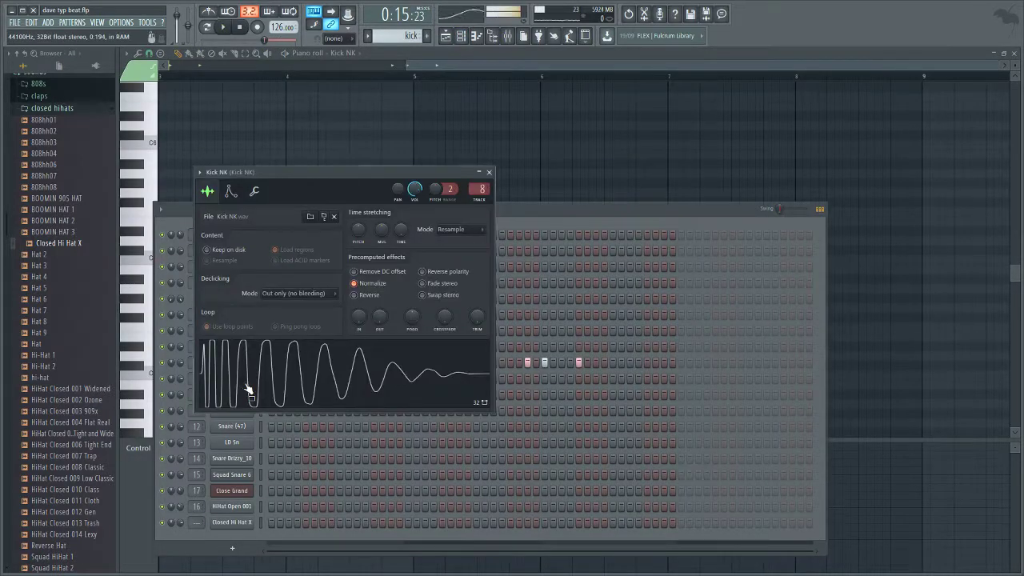
left_click(60, 110)
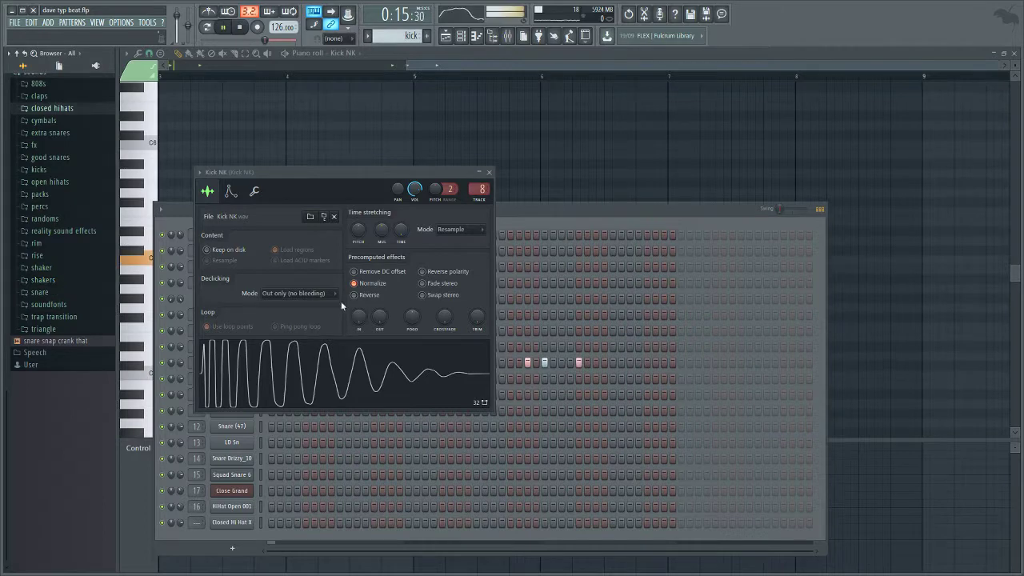
left_click(489, 172)
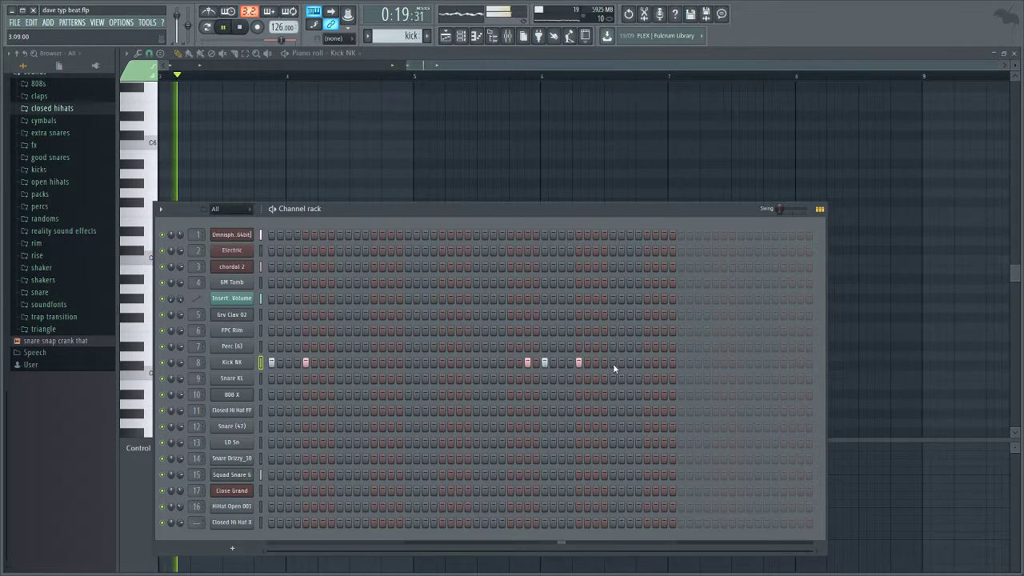
left_click(696, 363)
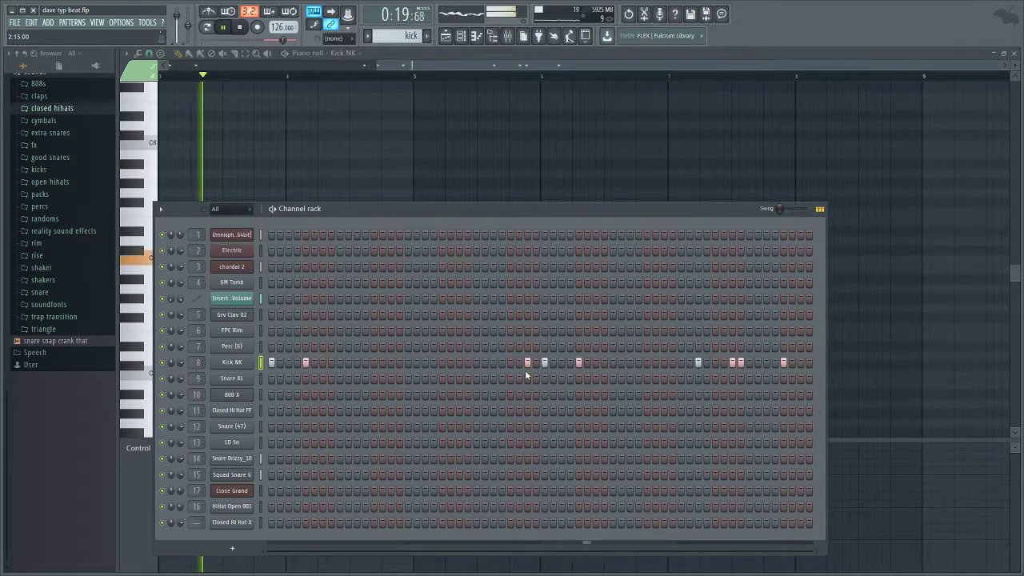
Step: Return to the playlist and clear the time selection over bars 9 to 12
left_click(451, 40)
double_click(637, 77)
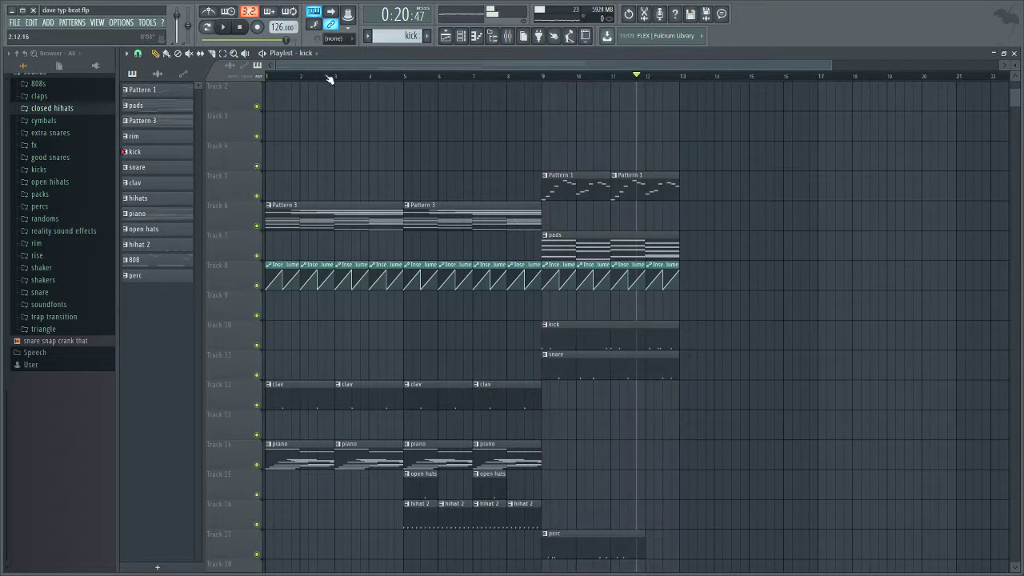
Step: Play the song from the beginning and place the 808 pattern on Track 19 at bars 5 and 17
left_click(243, 30)
key("space")
scroll(438, 286, "down", 5)
left_click(458, 304)
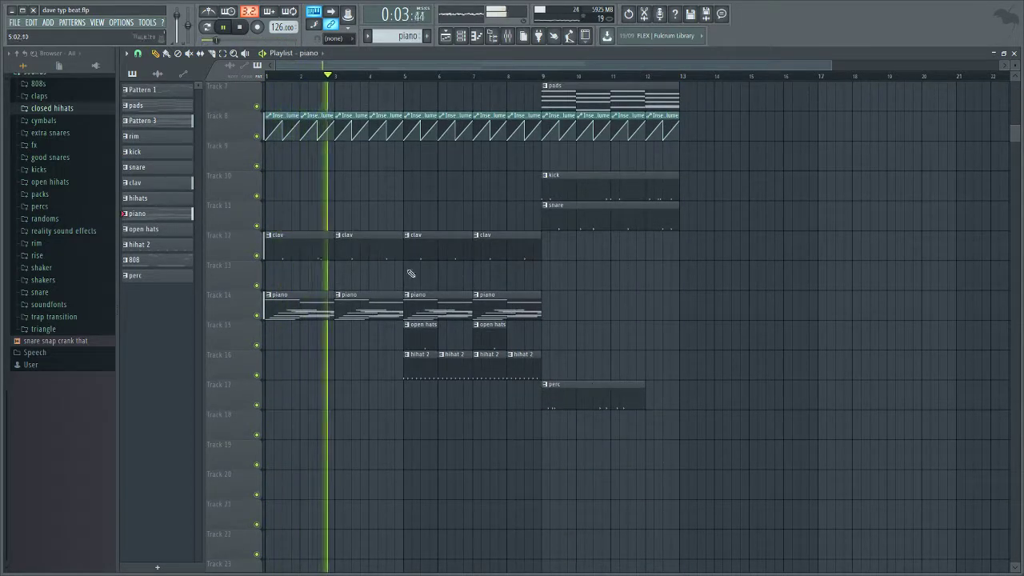
scroll(449, 234, "up", 2)
left_click(160, 260)
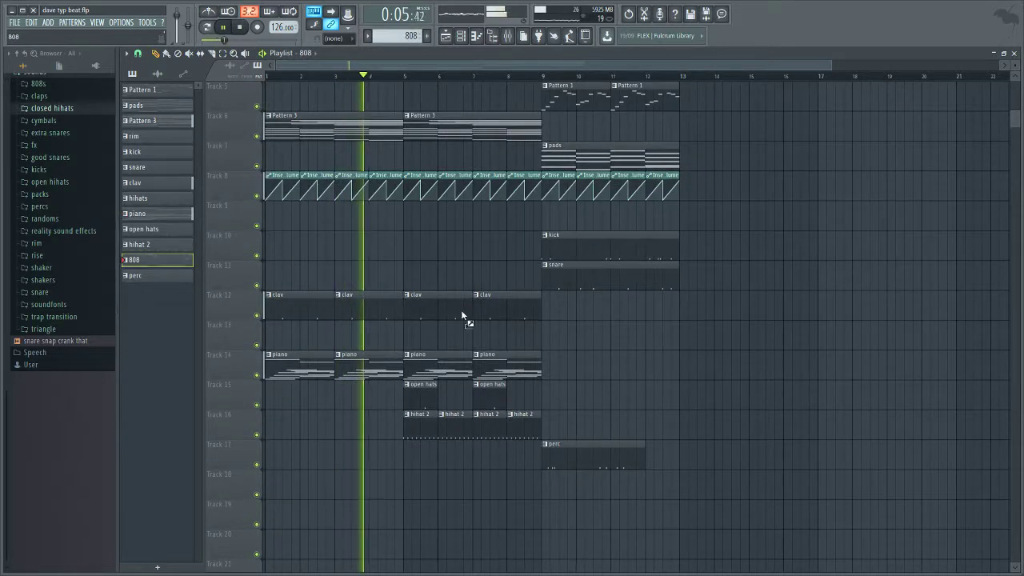
left_click(414, 505)
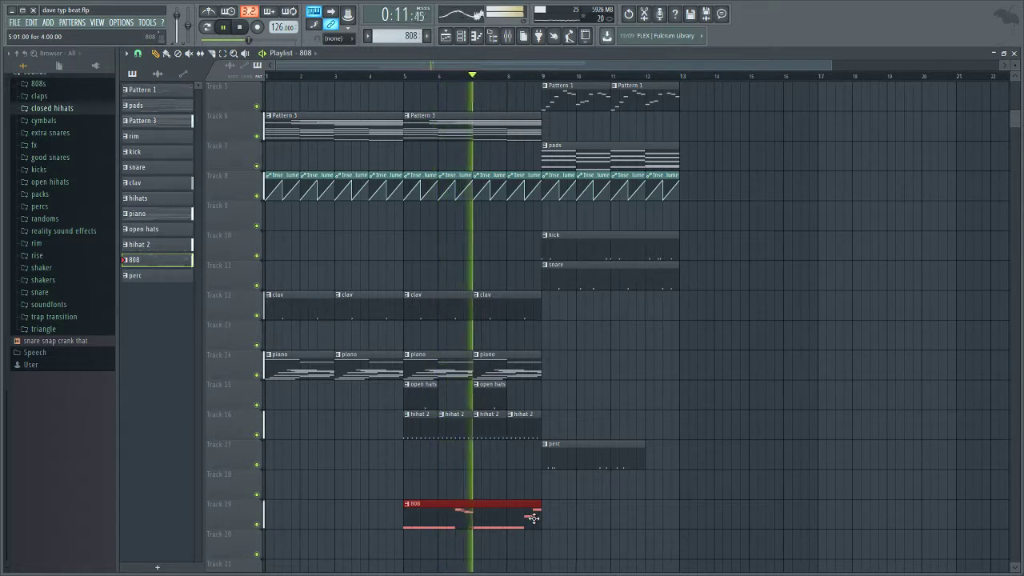
left_click(820, 511)
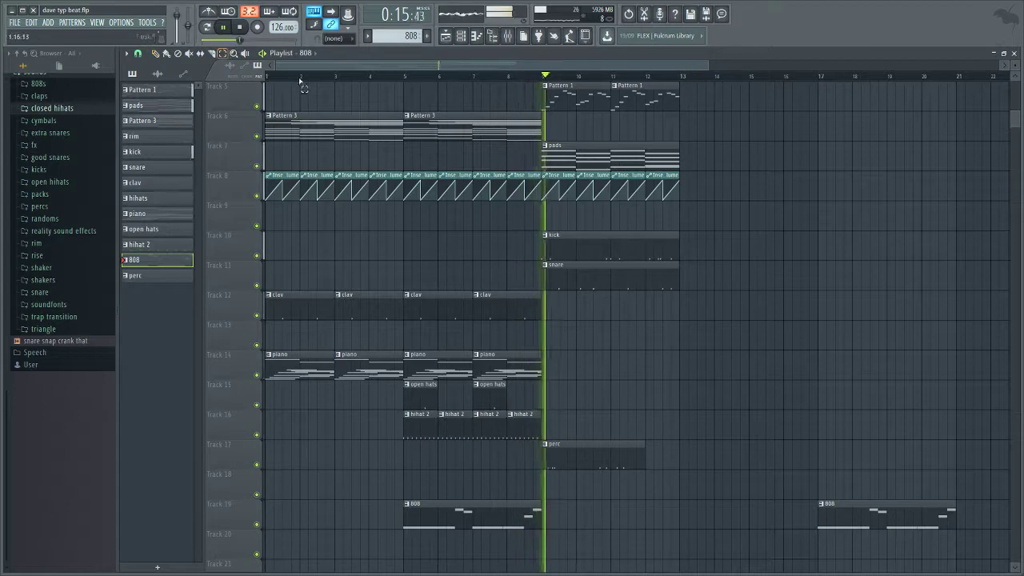
Step: Duplicate all playlist clips in bars 9 to 12 into bars 13 to 16
scroll(680, 160, "up", 3)
left_click_drag(681, 160, 544, 570)
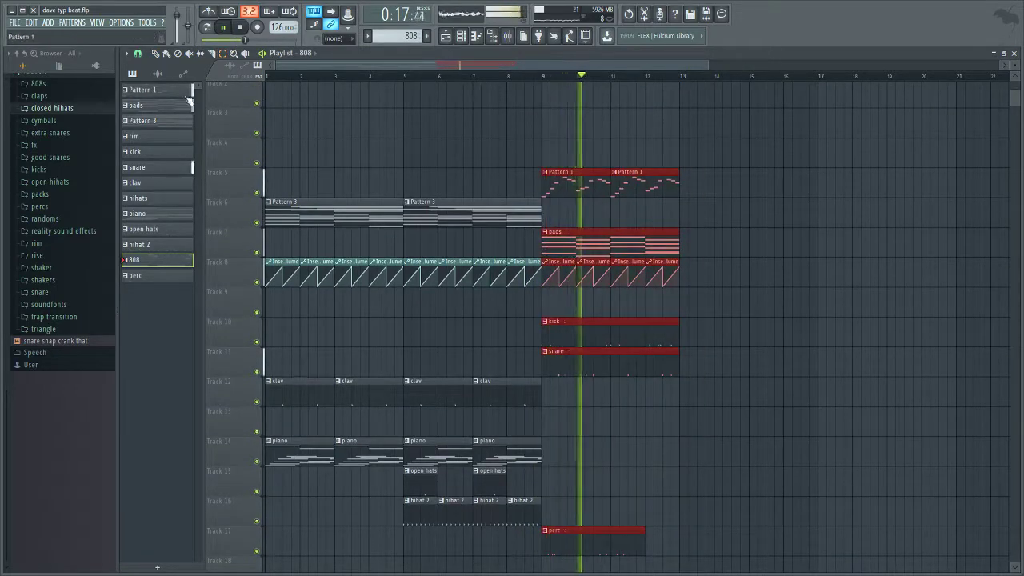
left_click(158, 56)
mouse_move(555, 188)
left_mouse_down()
mouse_move(713, 190)
mouse_move(695, 190)
left_mouse_up()
scroll(695, 86, "down", 2)
scroll(760, 396, "down", 5)
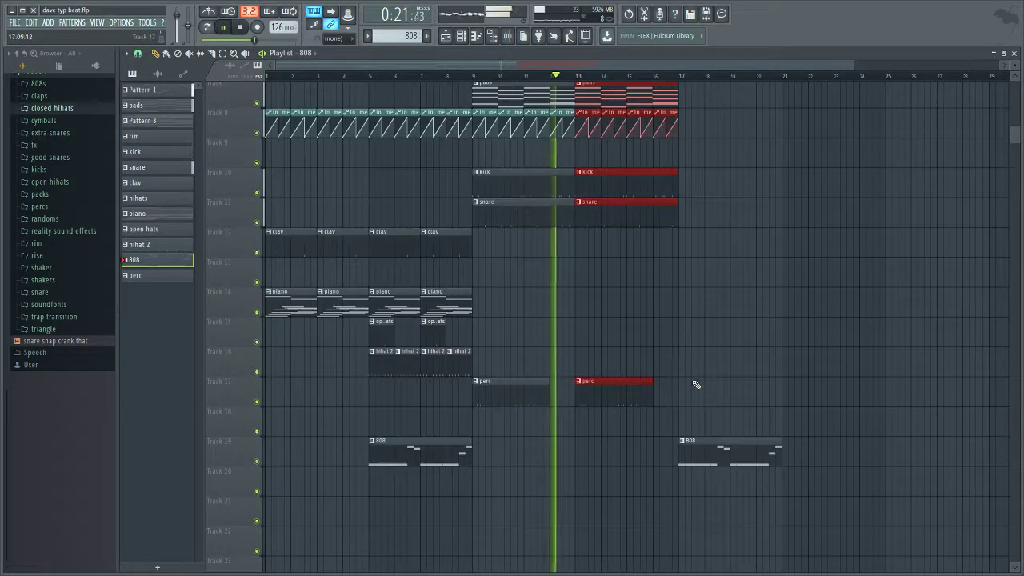
left_click(691, 371)
right_click(744, 369)
left_click_drag(744, 372, 744, 372)
left_click(576, 366)
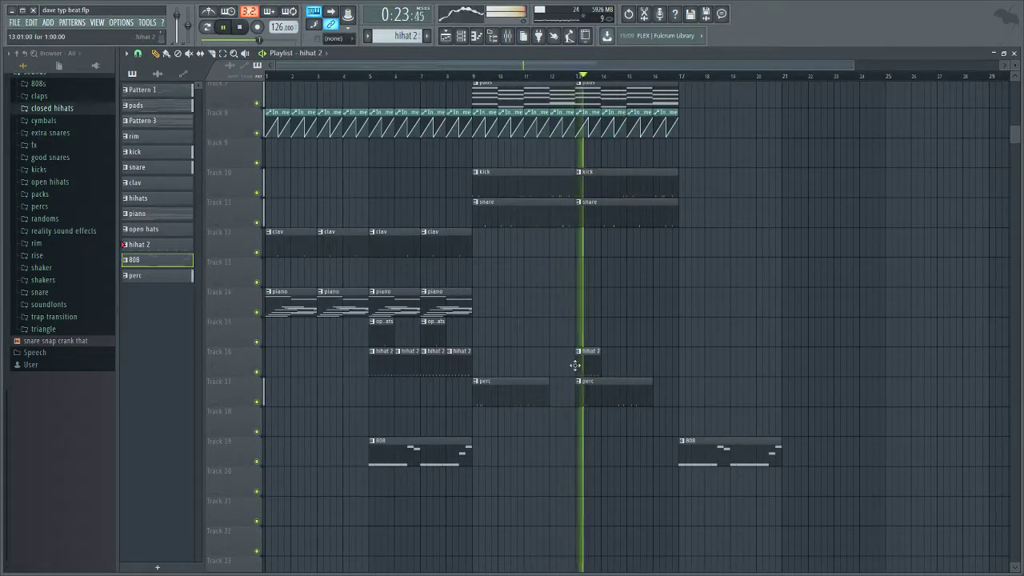
right_click(580, 360)
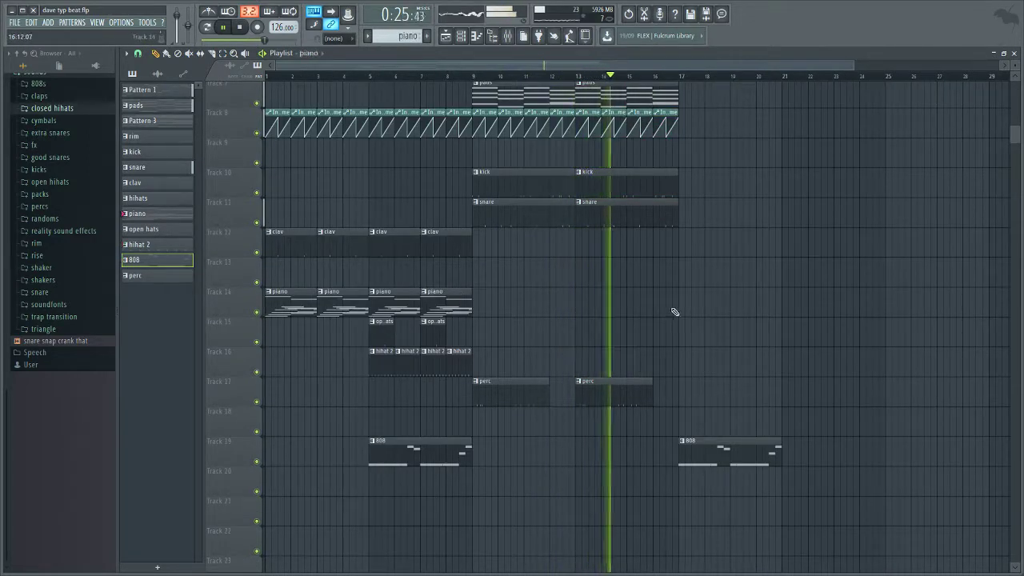
Step: Place the piano, kick and Pattern 1 clips at bar 17 on their existing tracks
left_click(681, 313)
scroll(689, 360, "up", 3)
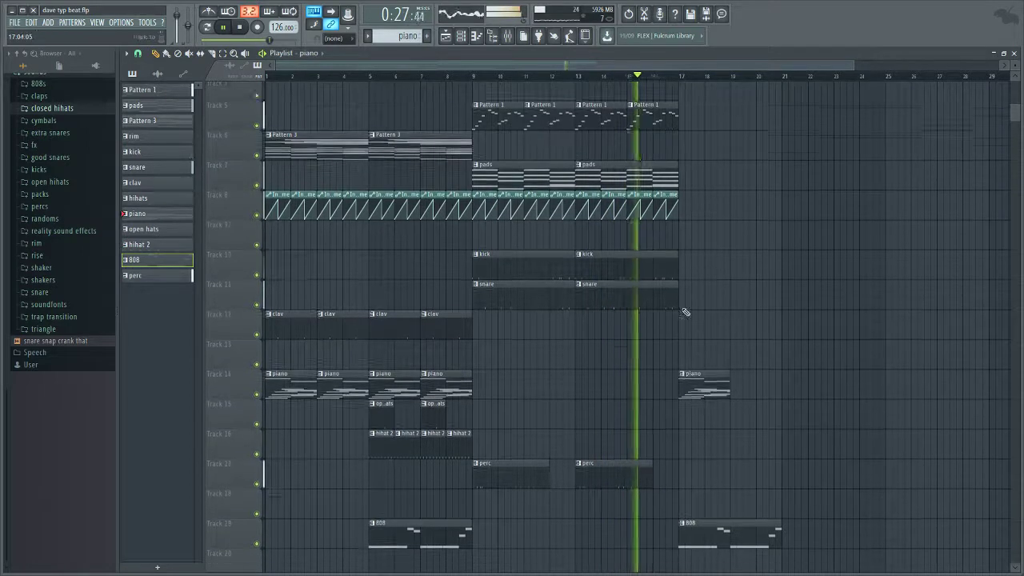
left_click(674, 276)
left_click(680, 274)
left_click(672, 120)
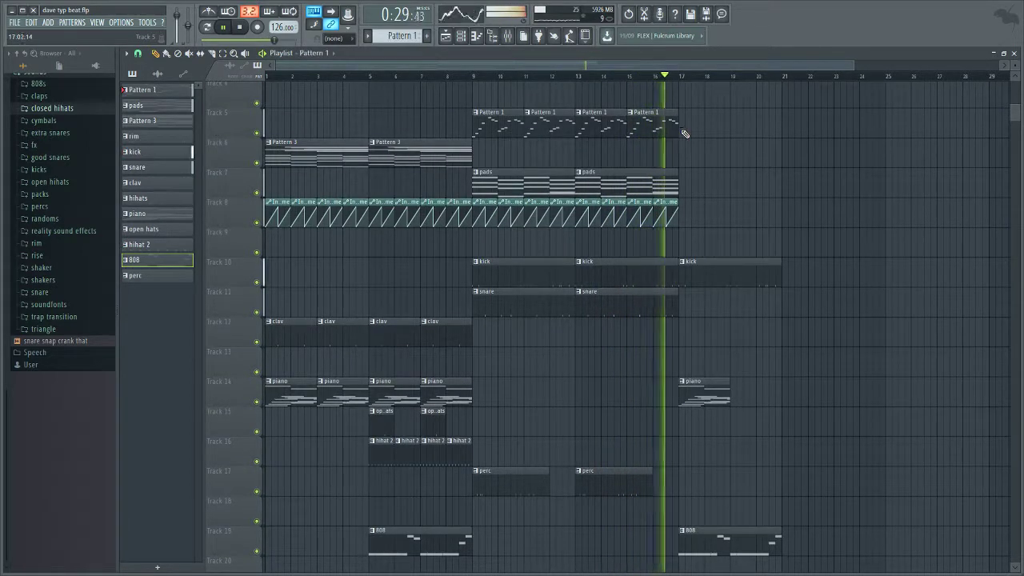
left_click(681, 128)
Step: Add another piano clip and another Pattern 1 clip at bar 19
left_click(724, 388)
left_click(740, 389)
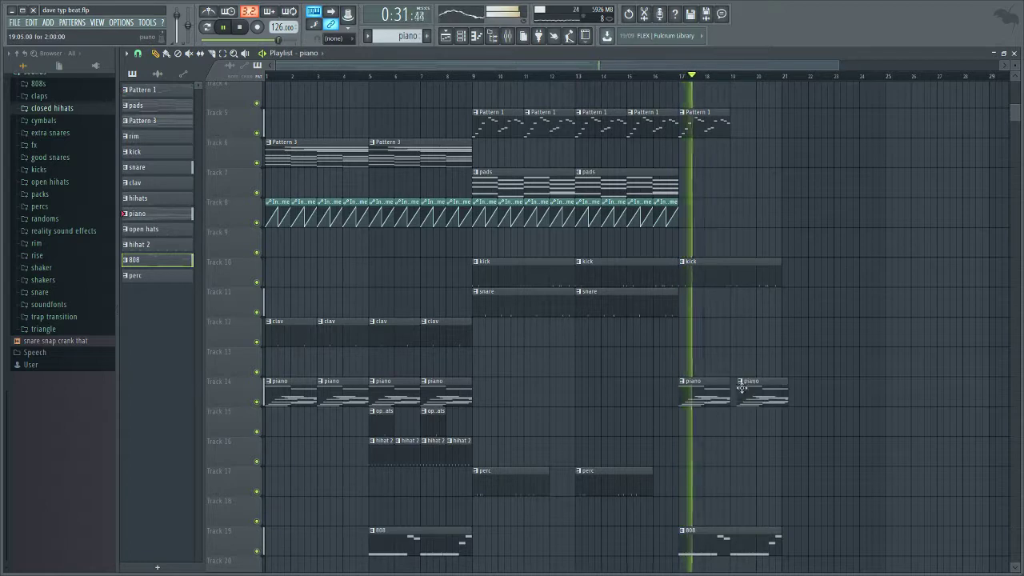
left_click(712, 124)
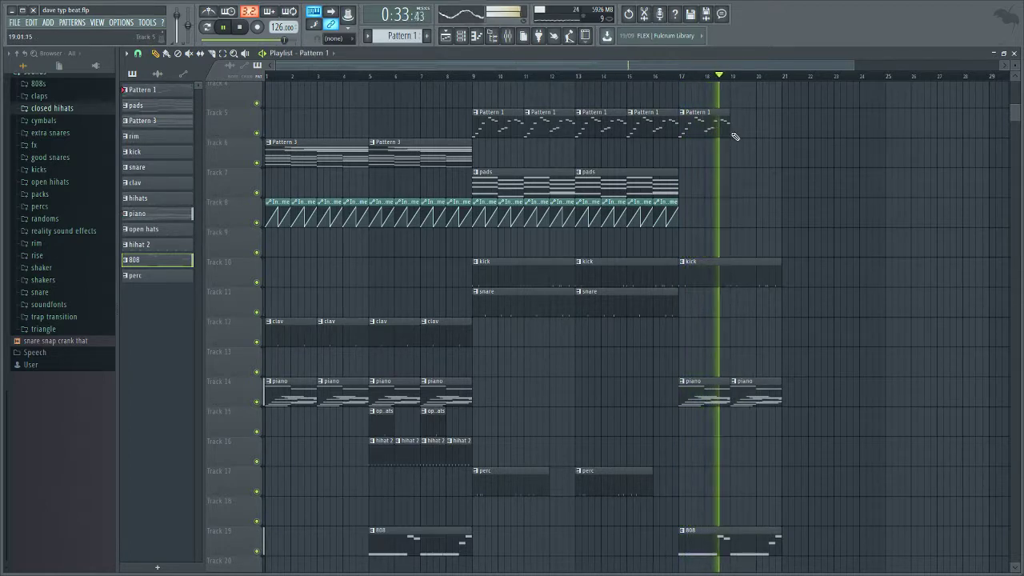
left_click(736, 128)
Step: Repeat the kick, piano and 808 patterns at bar 21 on their own tracks
left_click(767, 272)
left_click(788, 273)
left_click(755, 389)
left_click(788, 390)
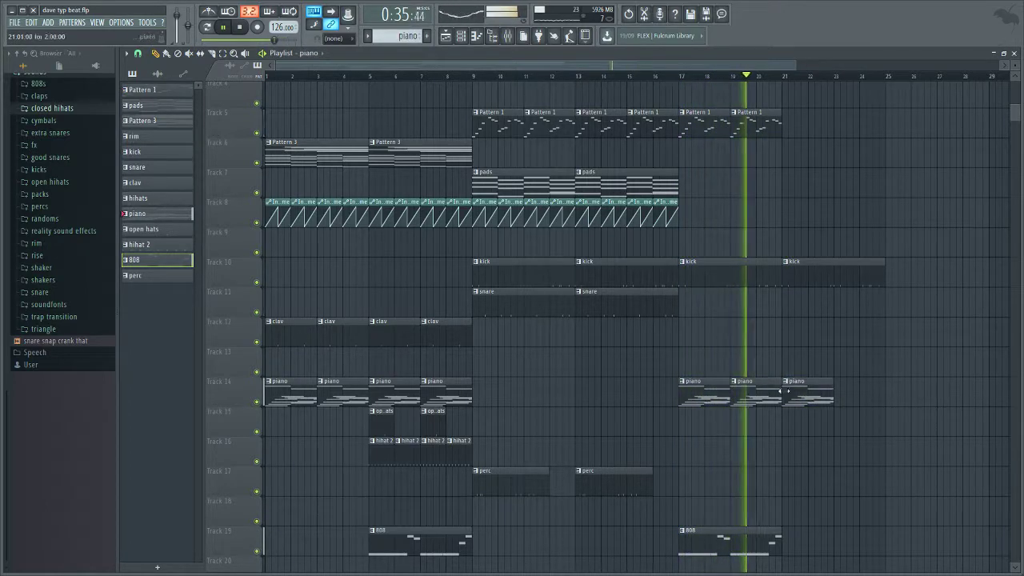
scroll(784, 440, "down", 3)
left_click(703, 441)
left_click(788, 441)
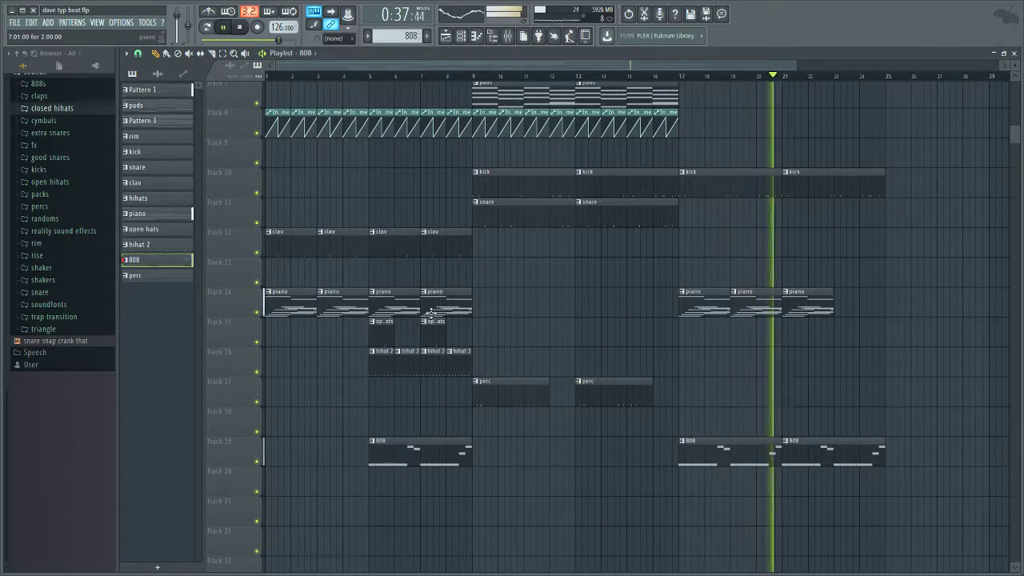
Step: Place the hihats pattern on Track 13 at bars 17 and 21, and play the song from about bar 16
key("space")
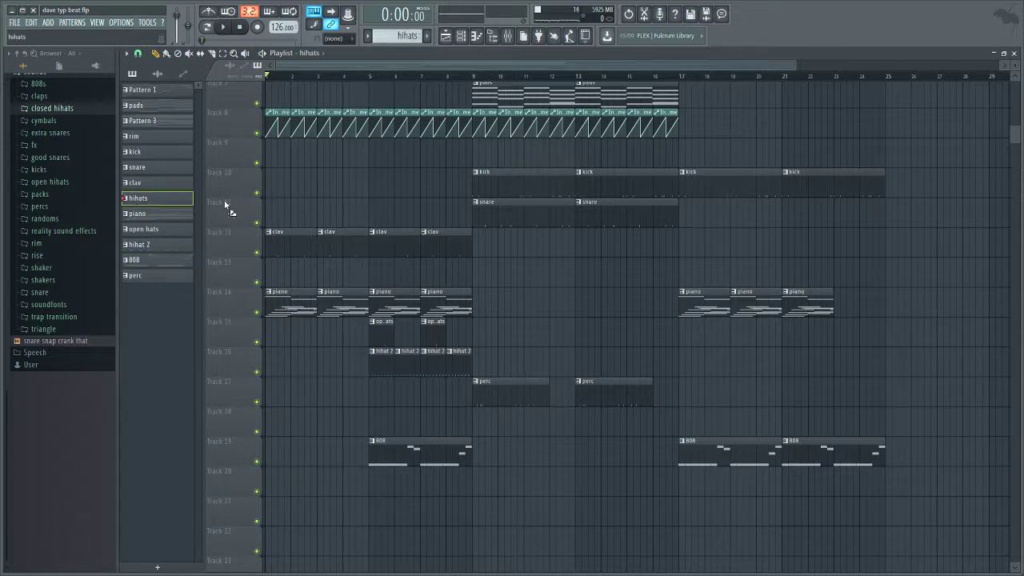
left_click(664, 77)
key("space")
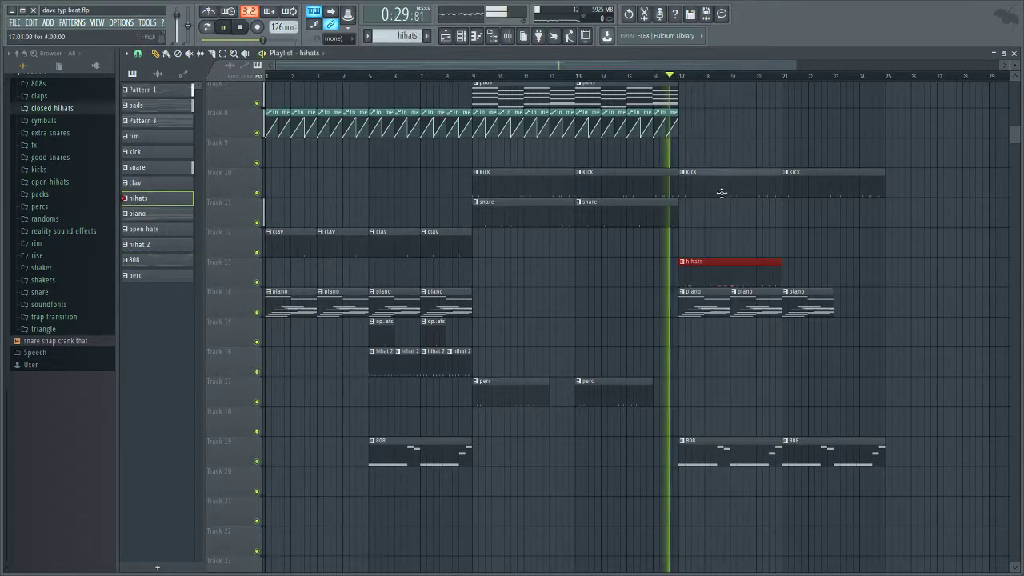
Step: Continue Pattern 1 with clips at bars 21 and 23, and add a piano clip at bar 23
scroll(758, 301, "up", 3)
left_click(771, 128)
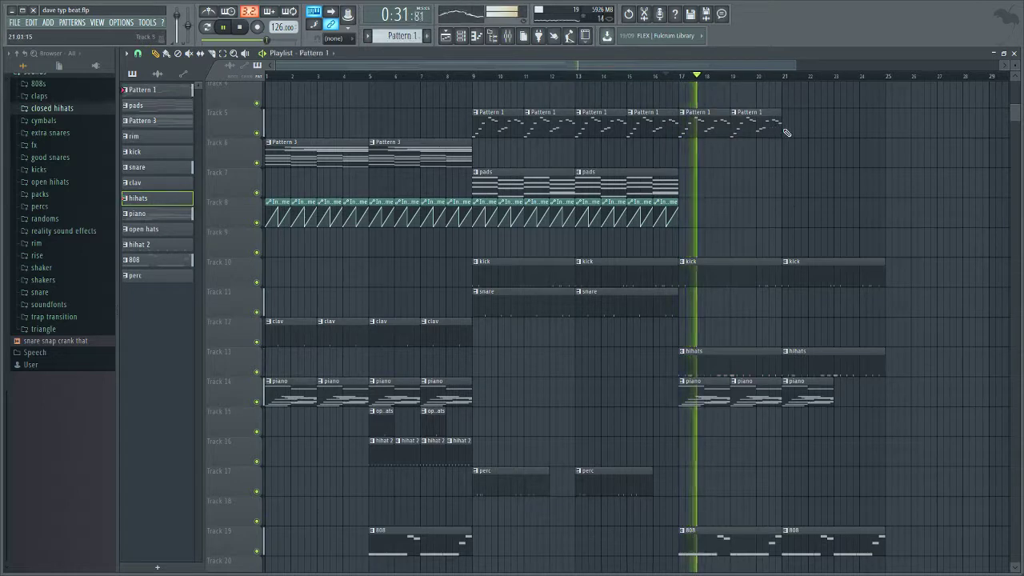
left_click(788, 129)
left_click(838, 127)
left_click(817, 391)
left_click(839, 391)
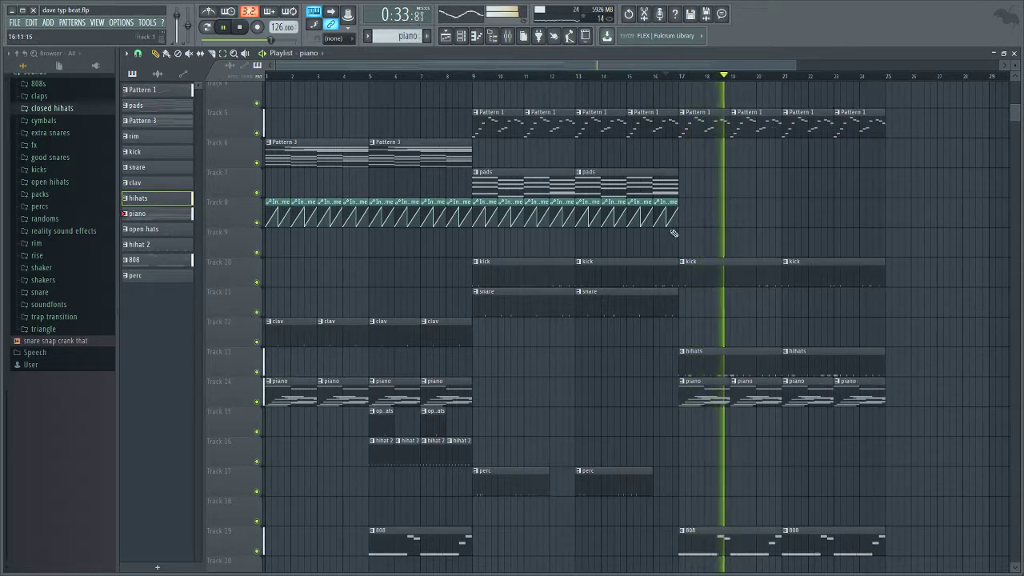
Step: Place the pads pattern at bar 21 and paint the Insert 3 volume automation across bars 21 to 24
left_click(670, 188)
left_click(786, 186)
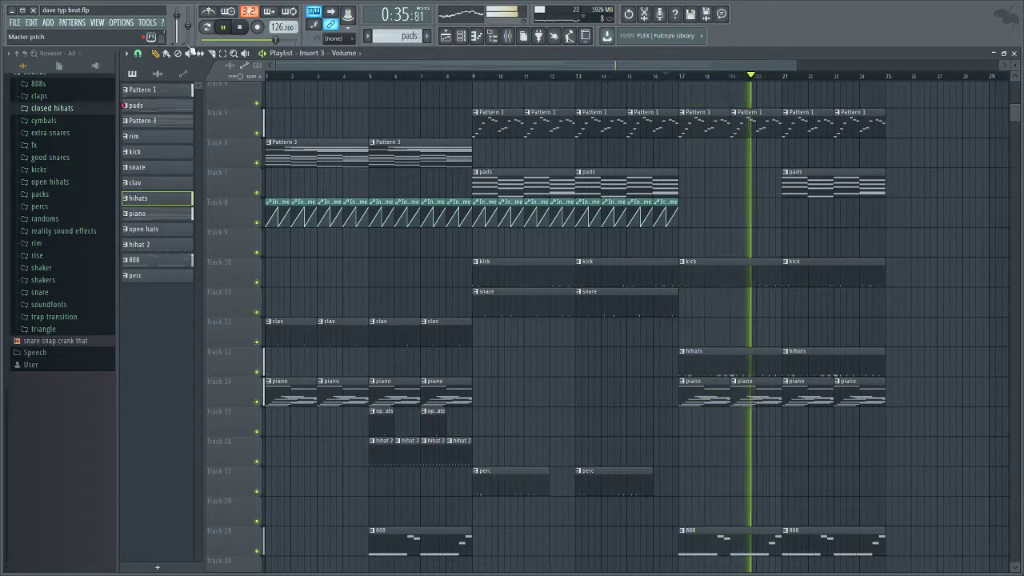
left_click_drag(786, 214, 889, 225)
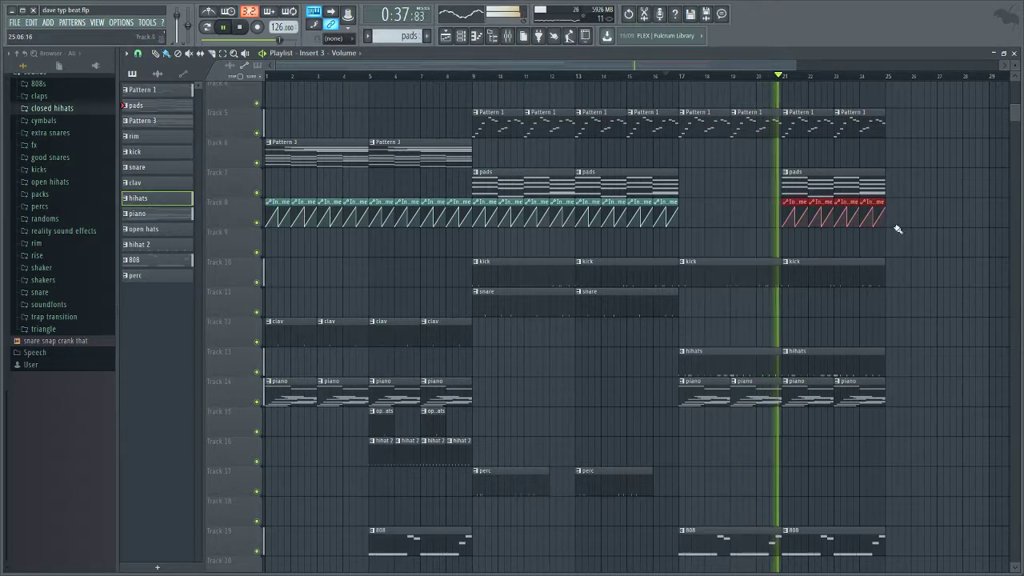
Step: Add the snare and perc patterns at bar 21 on their existing tracks
scroll(799, 264, "down", 5)
left_click(651, 159)
left_click(787, 163)
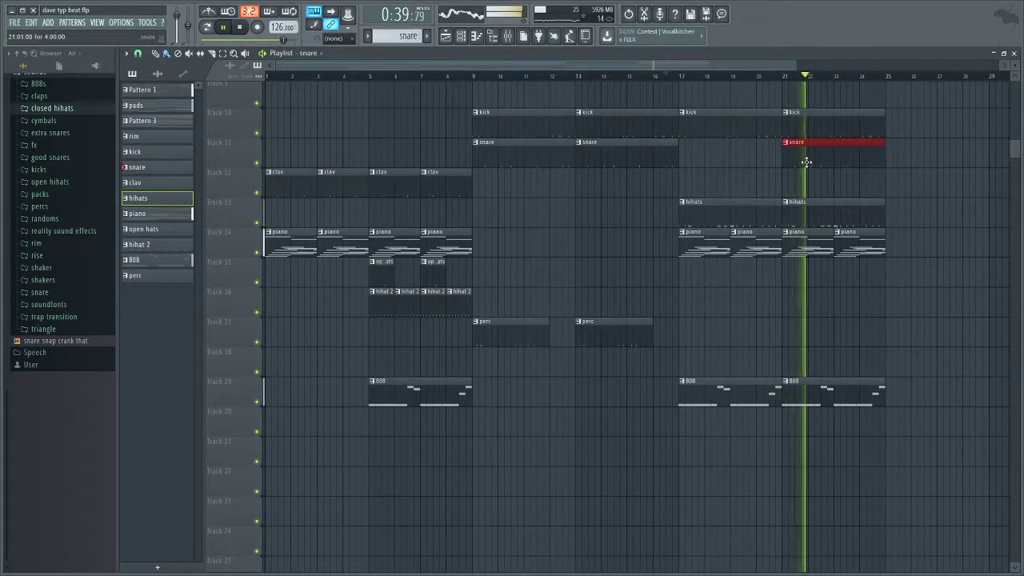
left_click(605, 337)
left_click(788, 324)
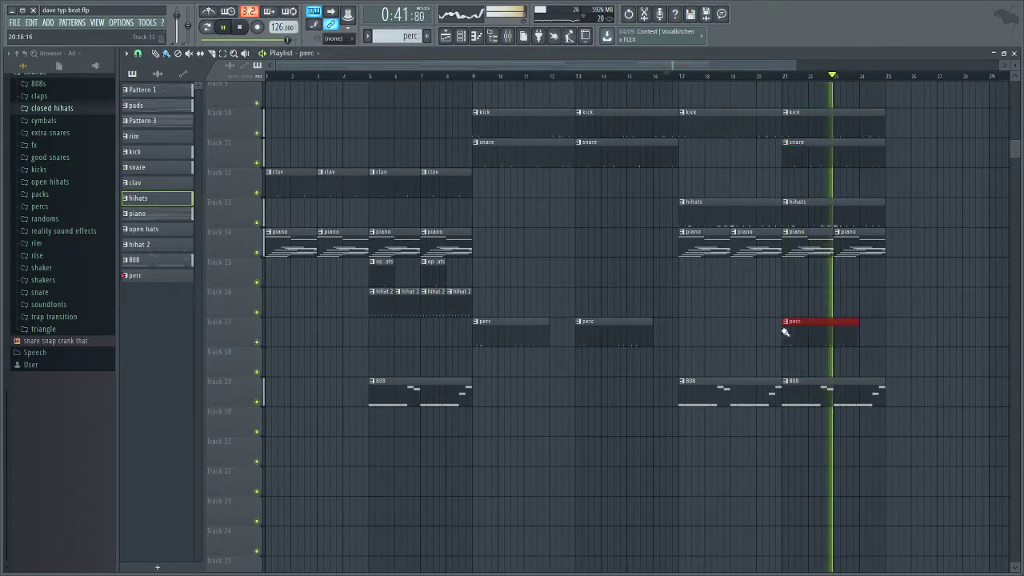
Step: Place the rim pattern on the empty Track 21 at bars 1 and 3
left_click(156, 138)
left_click(267, 453)
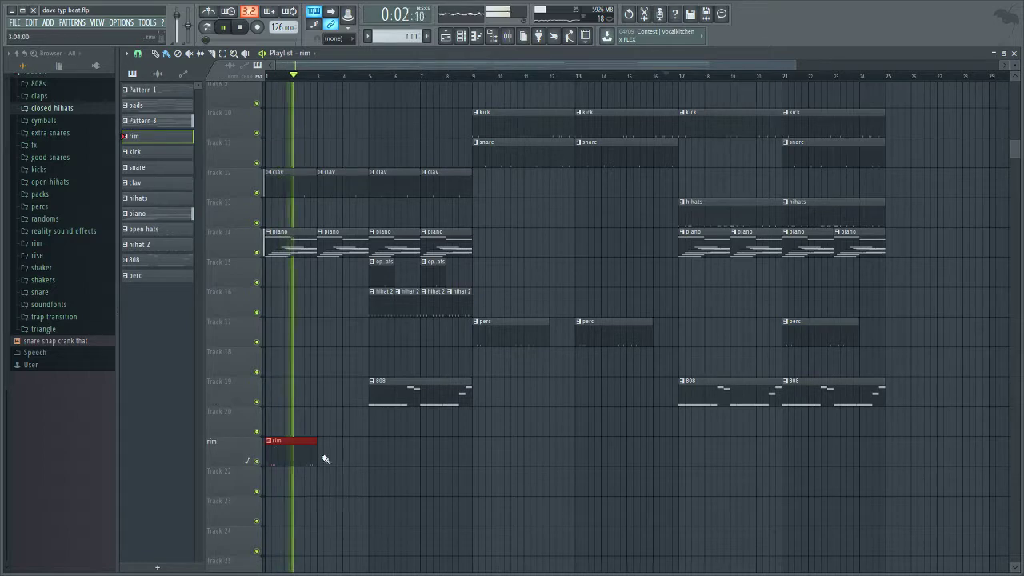
left_click(318, 456)
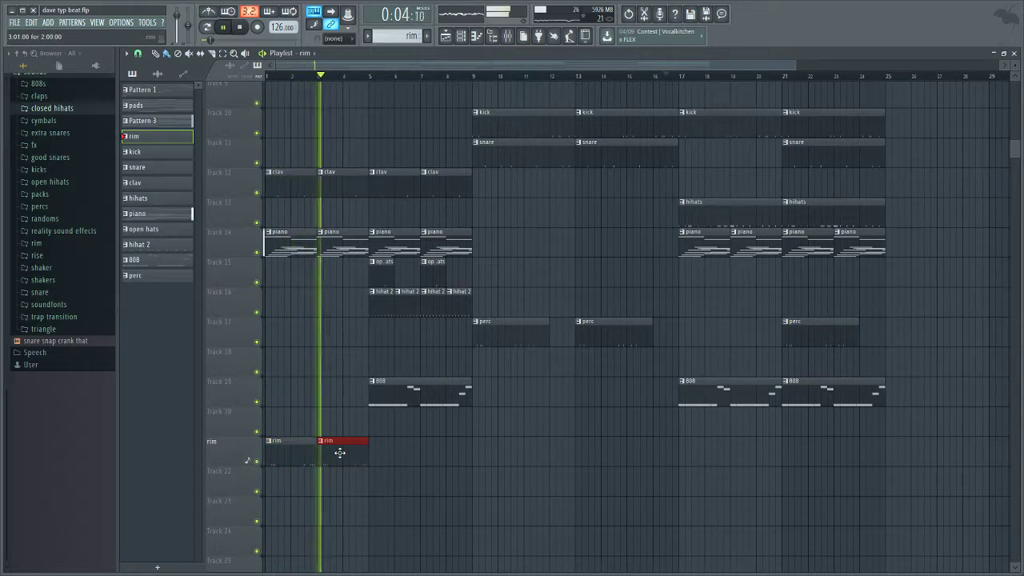
Step: Open the rim pattern in the channel rack and move its hits on steps 5-7 and 29-31 from Perc (6) to FPC Rim
key("space")
left_click(462, 37)
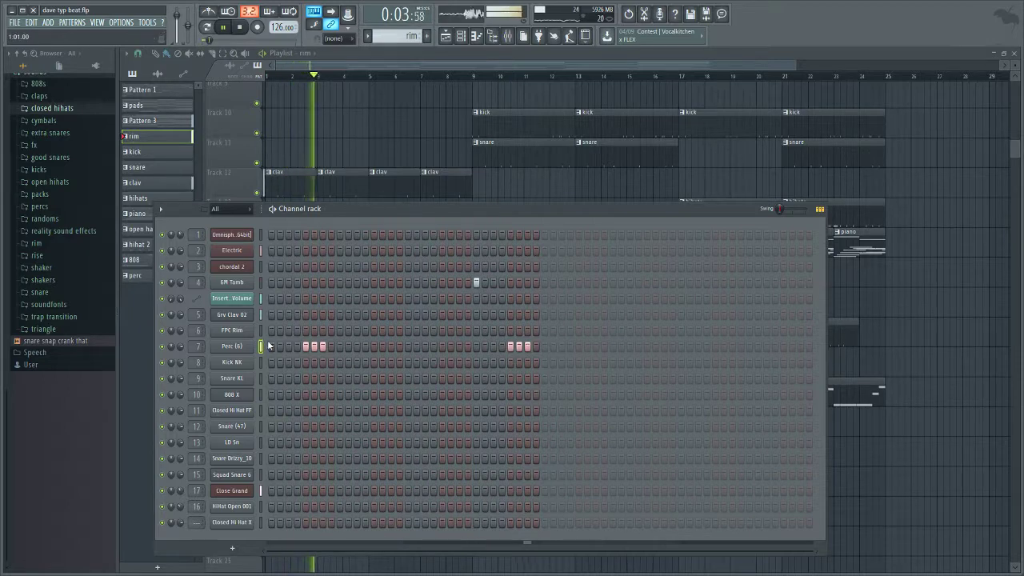
key("space")
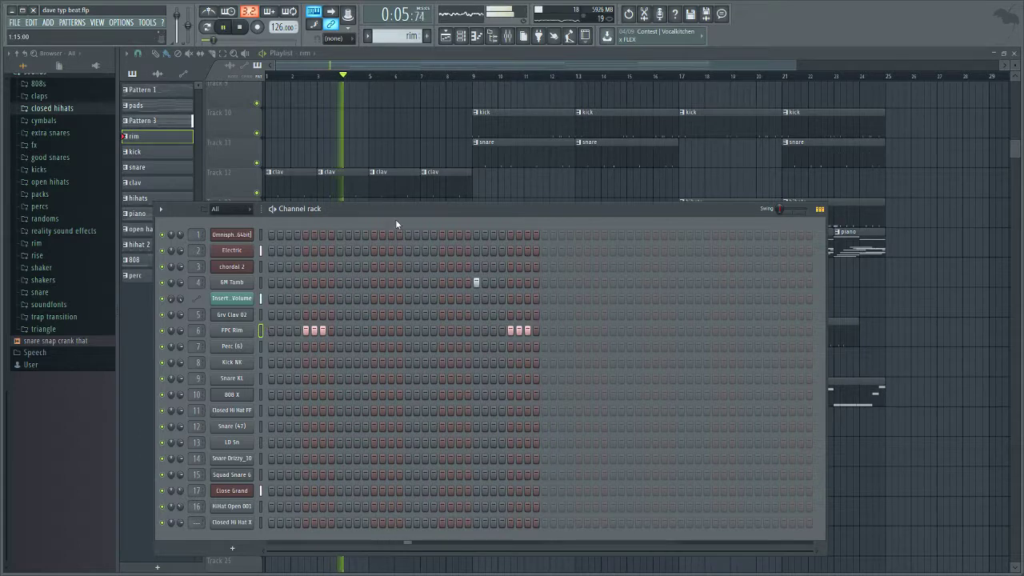
Step: Return to the playlist and add rim clips at bars 5 and 7 on the rim track
left_click(484, 174)
right_click(499, 185)
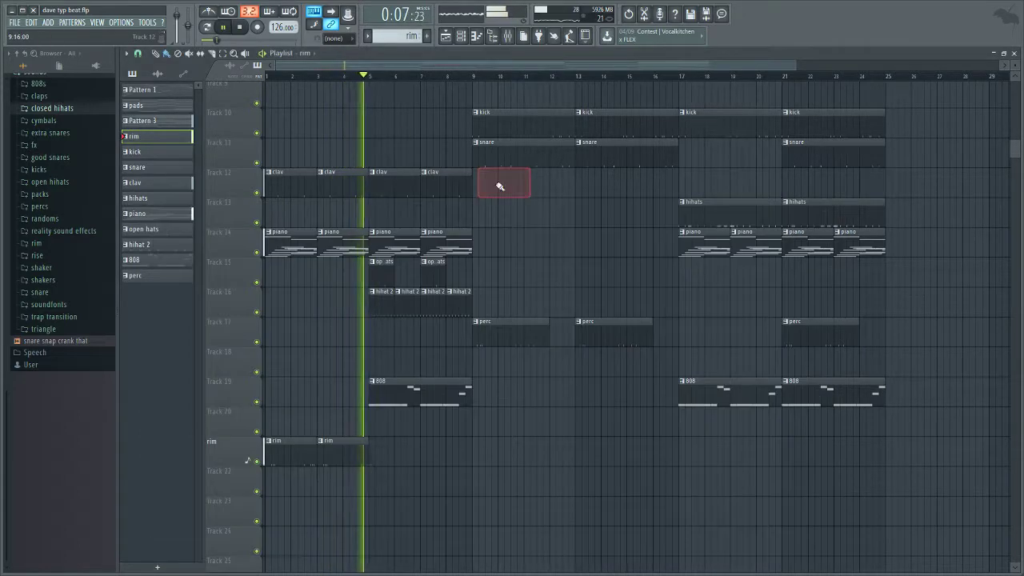
left_click(386, 455)
double_click(410, 464)
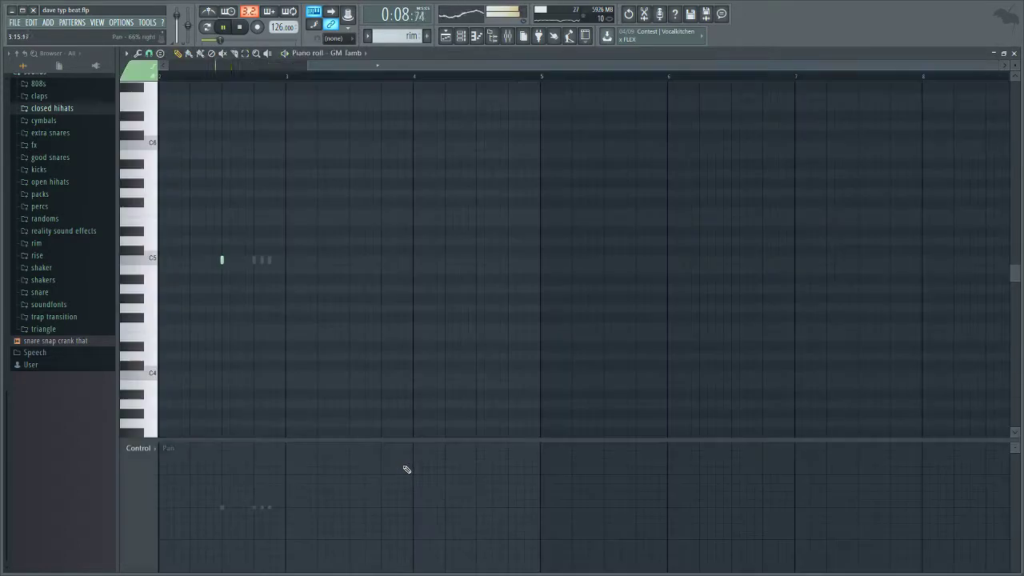
left_click(446, 36)
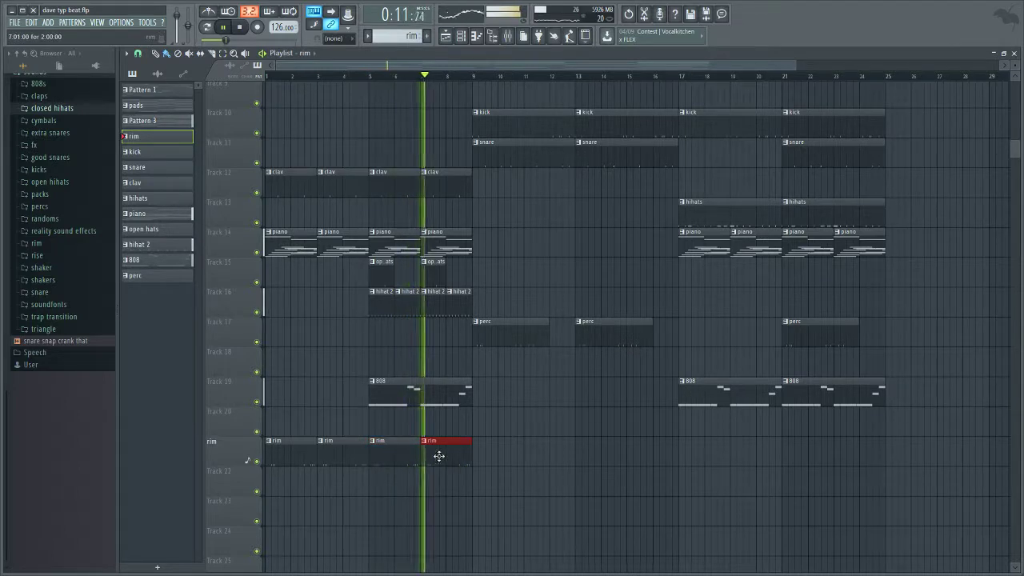
Step: Extend the rim pattern across bars 9 to 16 and delete the 808 clip at bar 5
left_click(480, 456)
mouse_move(494, 458)
left_mouse_down()
mouse_move(482, 461)
mouse_move(496, 448)
left_mouse_up()
right_click(466, 400)
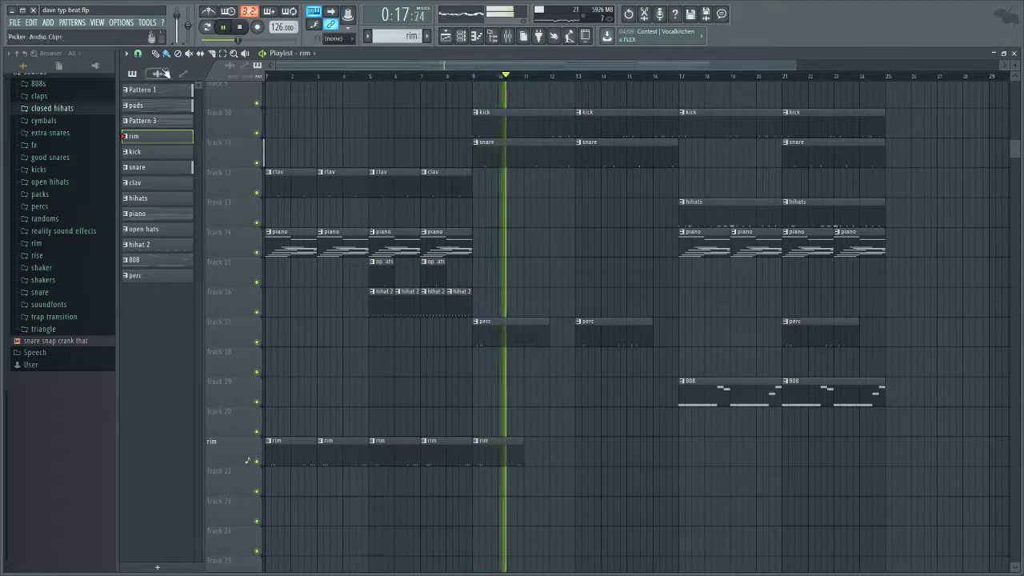
left_click_drag(530, 455, 650, 456)
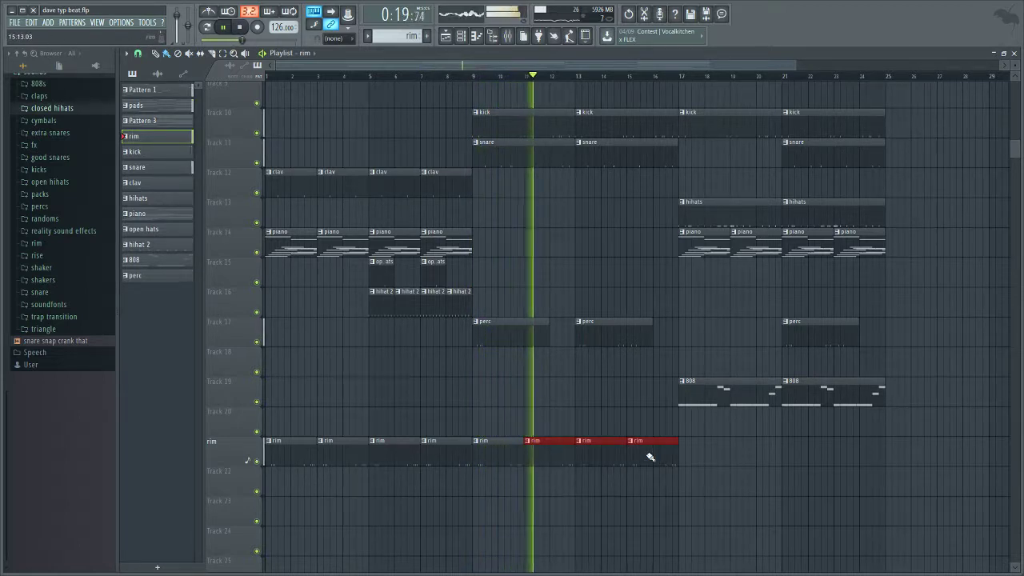
Step: Place open hats clips on Track 15 at bars 9, 11, 13 and 15
left_click(441, 274)
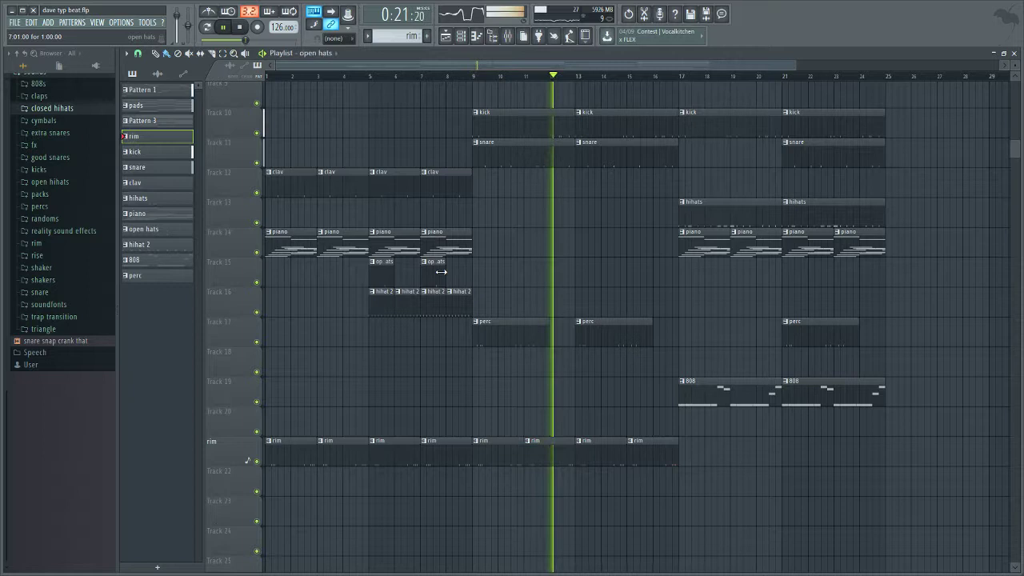
left_click(557, 277)
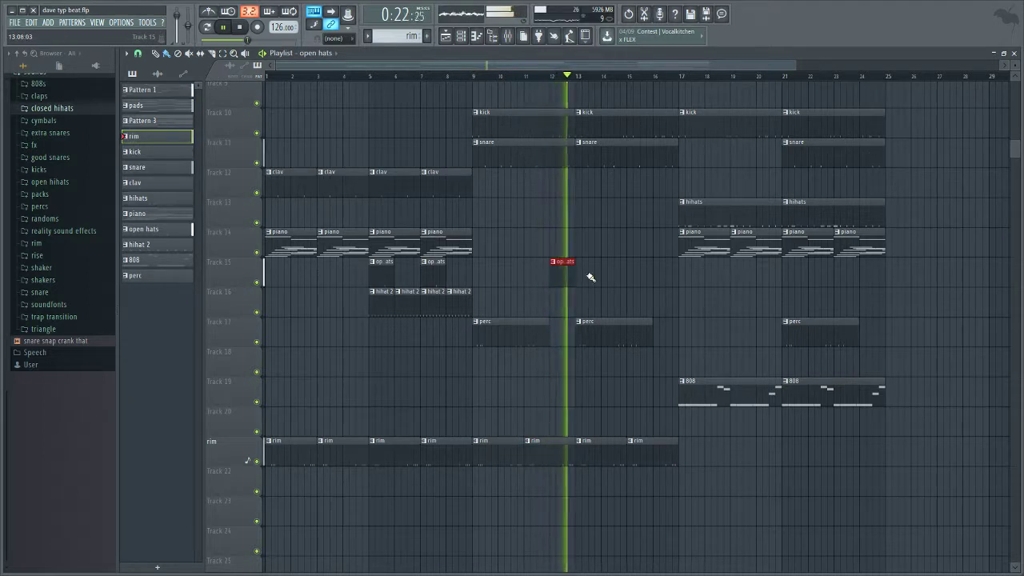
left_click(499, 277)
left_click(588, 275)
left_click(622, 277)
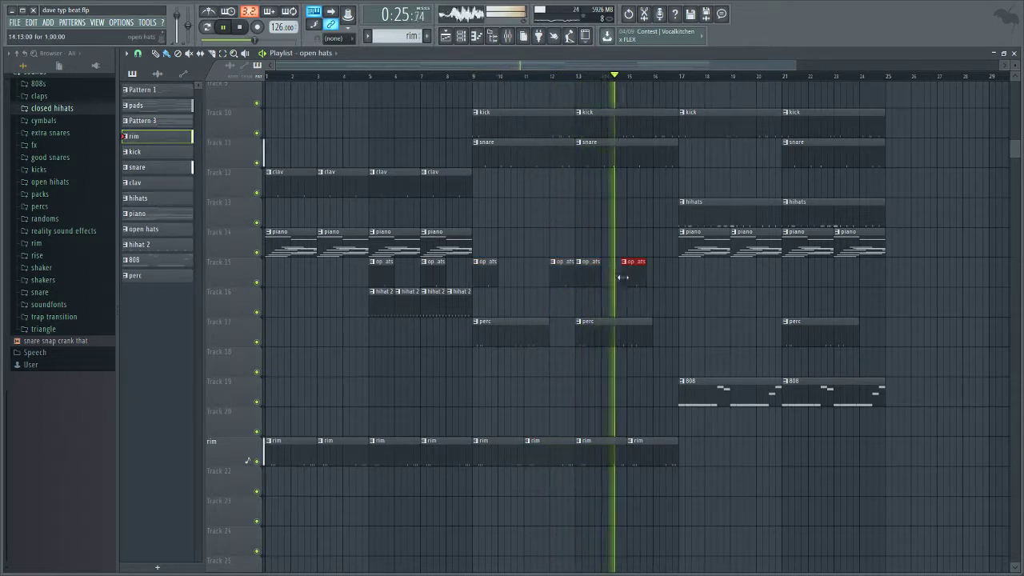
left_click_drag(622, 276, 631, 279)
left_click_drag(555, 279, 539, 288)
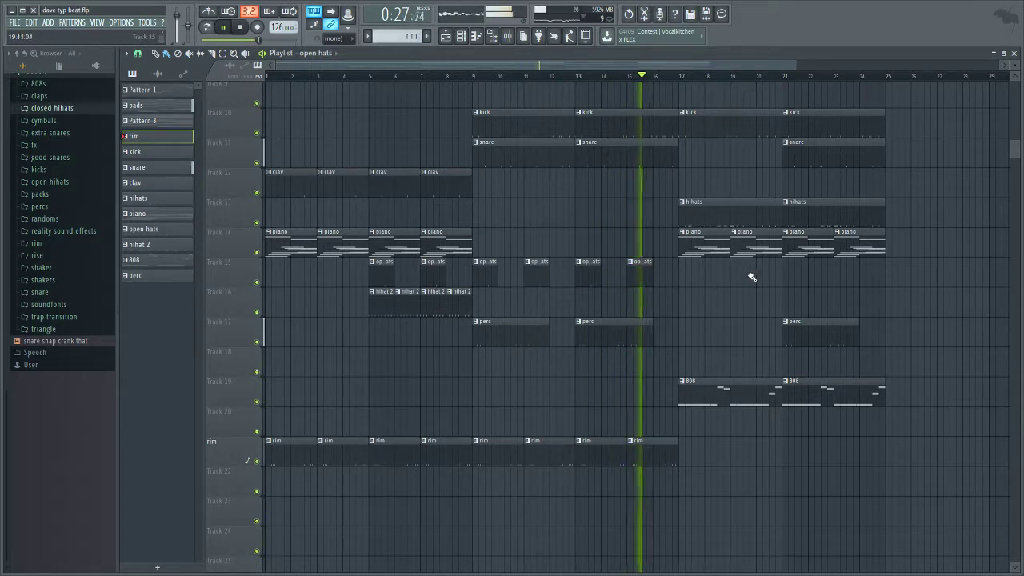
Step: Place an open hats, a perc and a rim clip at bar 17 on their tracks
left_click(679, 277)
left_click(665, 444)
left_click(686, 443)
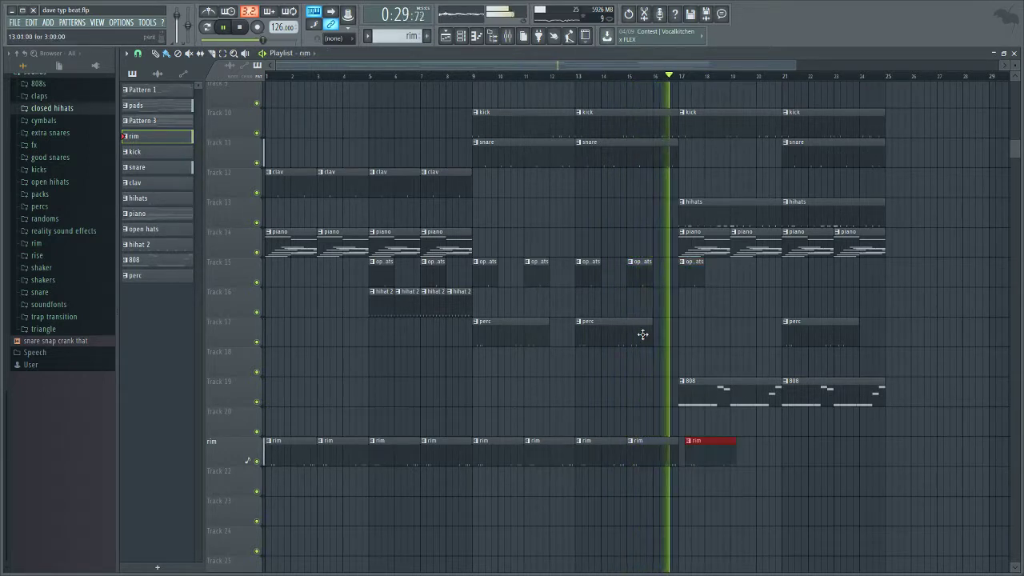
left_click(681, 336)
left_click_drag(701, 460, 694, 461)
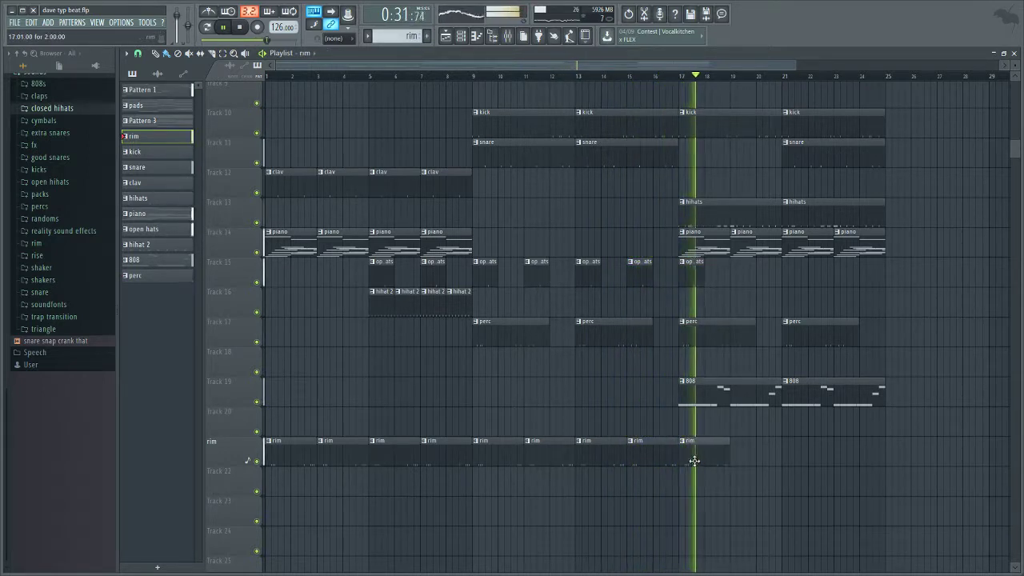
Step: Replay from bar 15 and fill bars 17 to 20 with a snare clip on Track 11 and a pads clip on Track 7
left_click(654, 77)
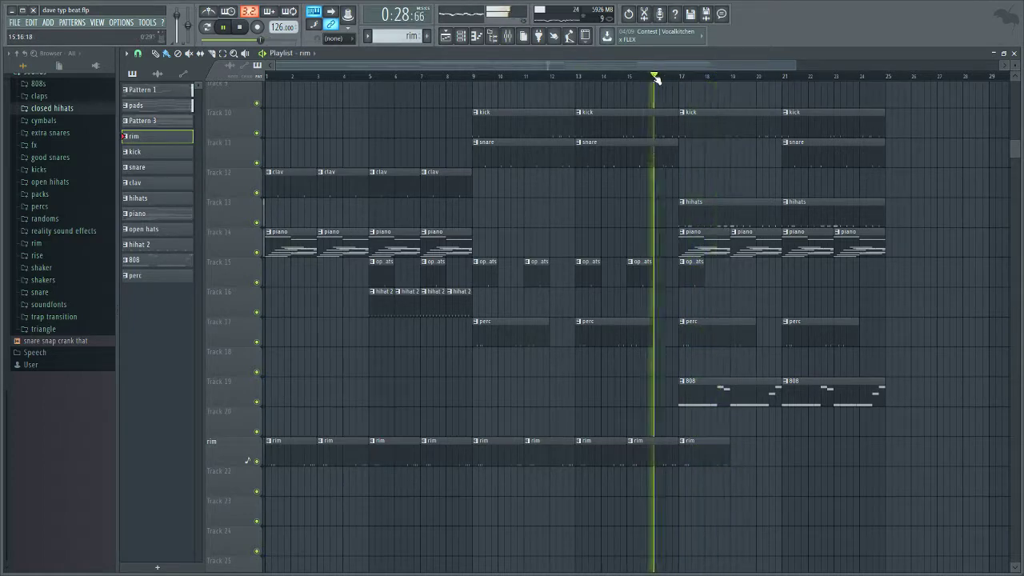
left_click(682, 157)
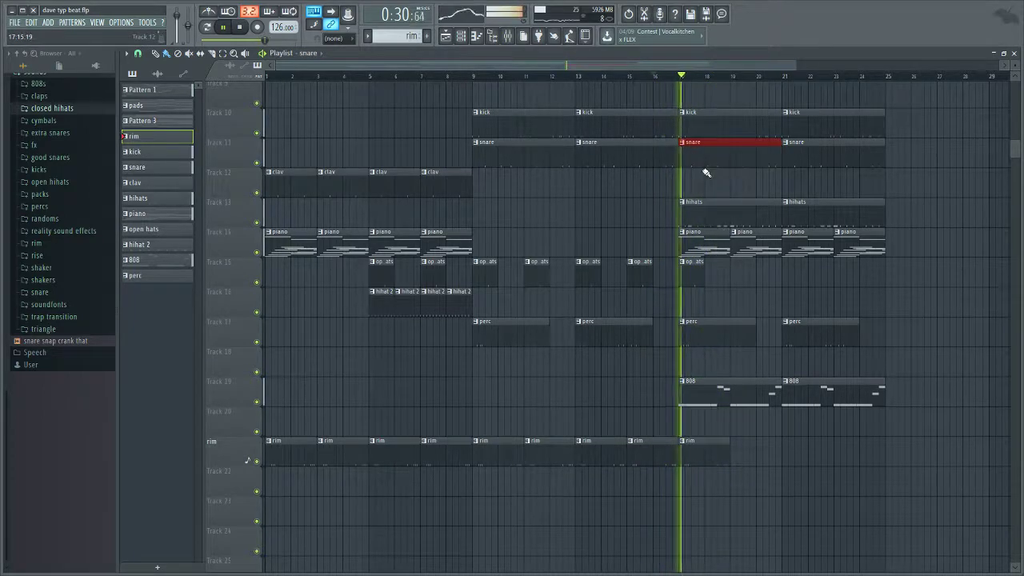
scroll(706, 172, "up", 4)
left_click(681, 160)
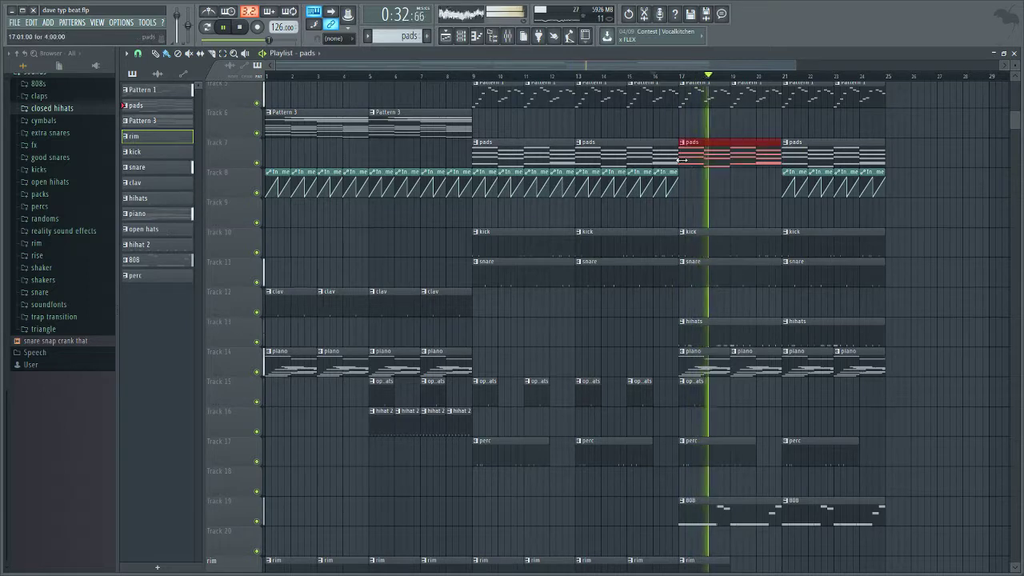
Step: Fill the Track 8 gap at bars 17 to 20 with Insert 3 volume automation clips
left_click(659, 77)
left_click(813, 177)
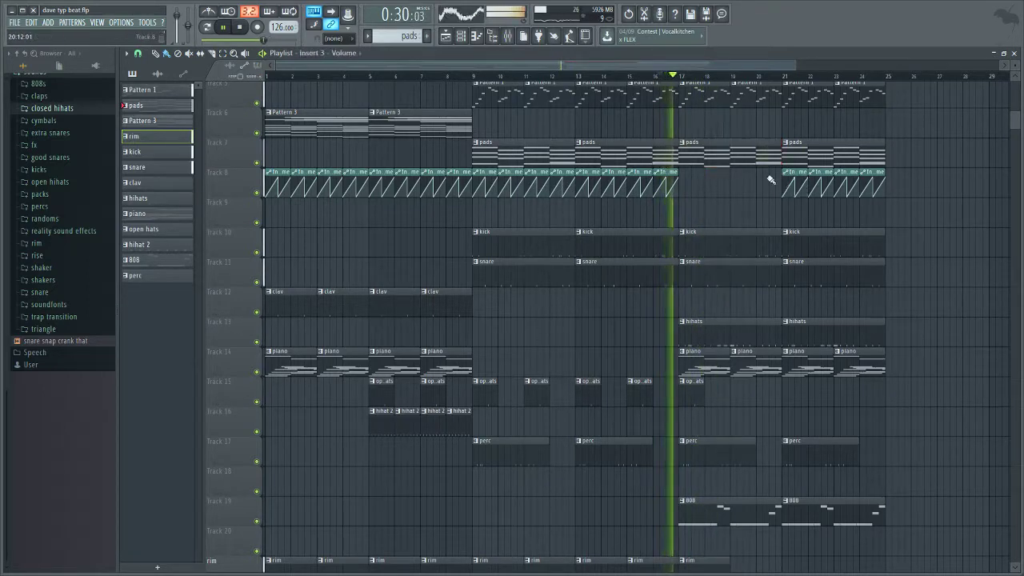
left_click(691, 189)
Step: Extend the rim clips across bars 19 to 24 and add open hats clips at bars 19, 21 and 23
scroll(728, 342, "down", 4)
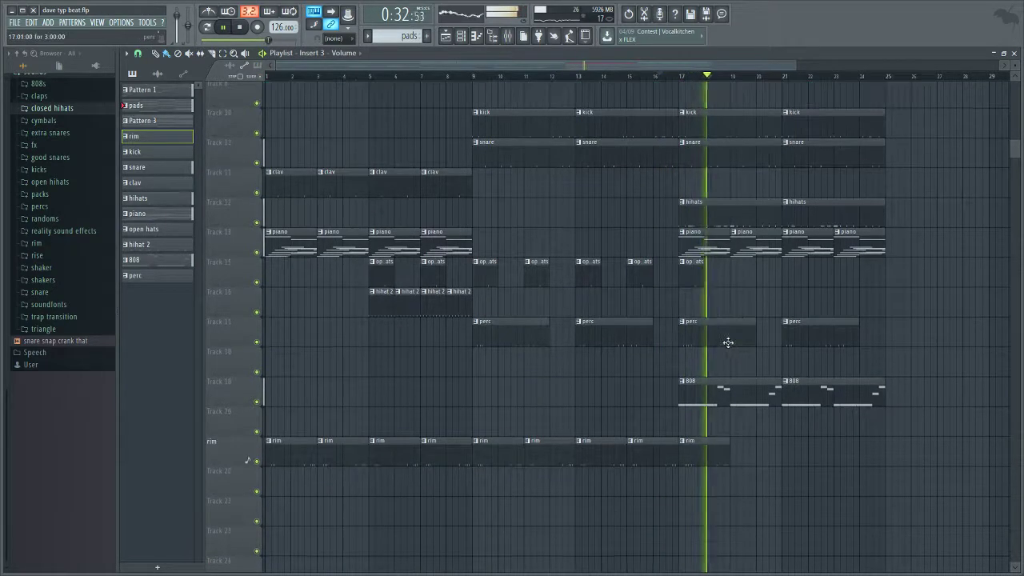
left_click_drag(748, 455, 845, 455)
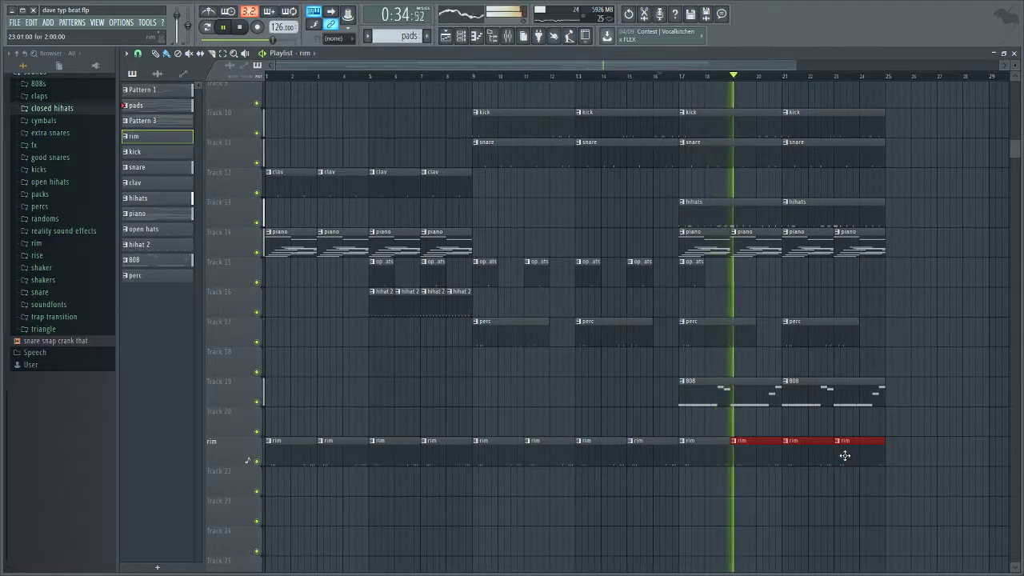
left_click(686, 268)
left_click(733, 282)
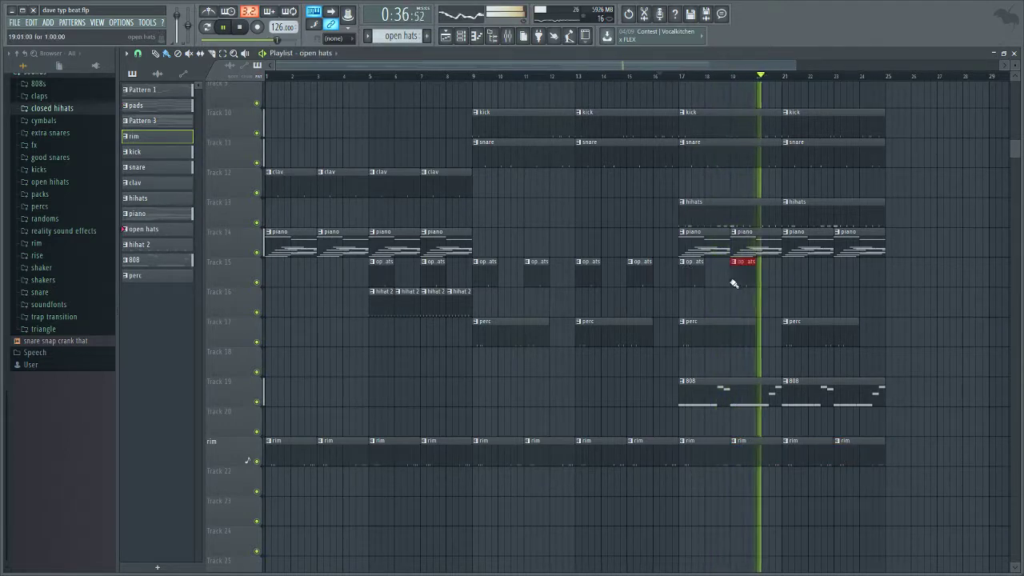
left_click(785, 274)
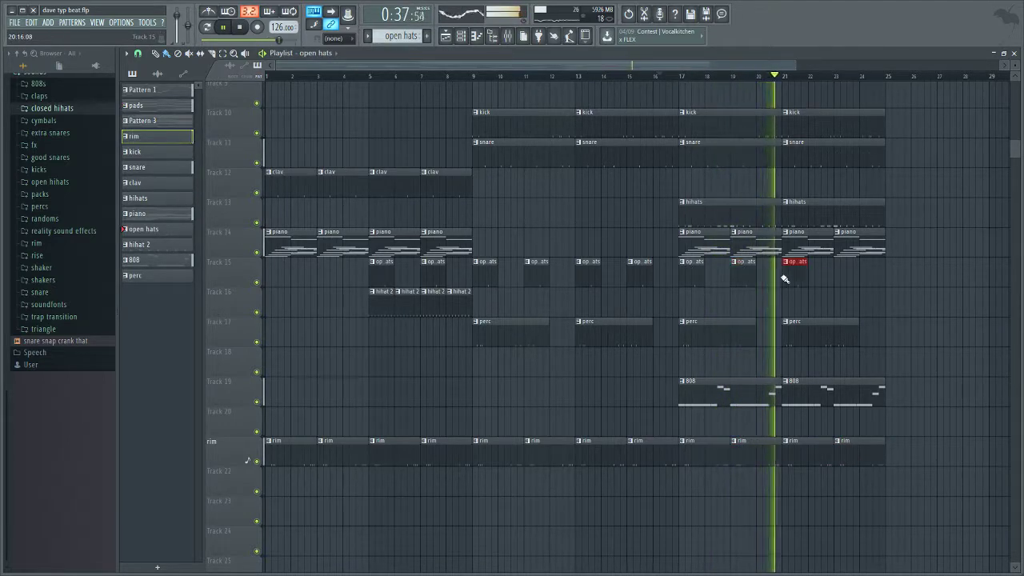
left_click(838, 280)
Step: Delete the four piano clips on Track 14 across bars 17 to 24
scroll(843, 283, "up", 2)
right_click(874, 367)
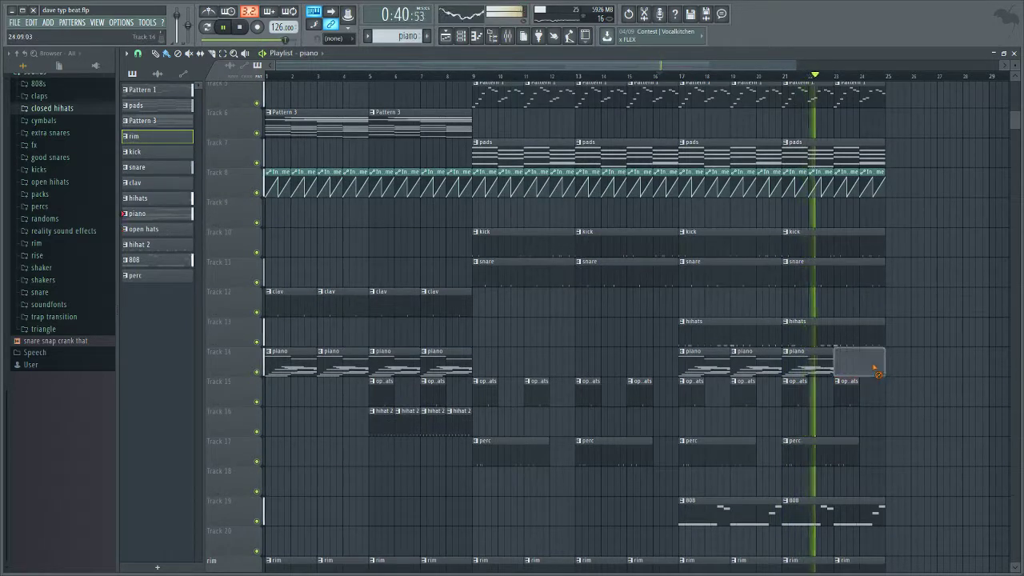
right_click(808, 369)
right_click(756, 370)
right_click(724, 370)
Step: Place a piano clip on Track 14 and a Pattern 3 clip on Track 6, both starting at bar 25
left_click(891, 361)
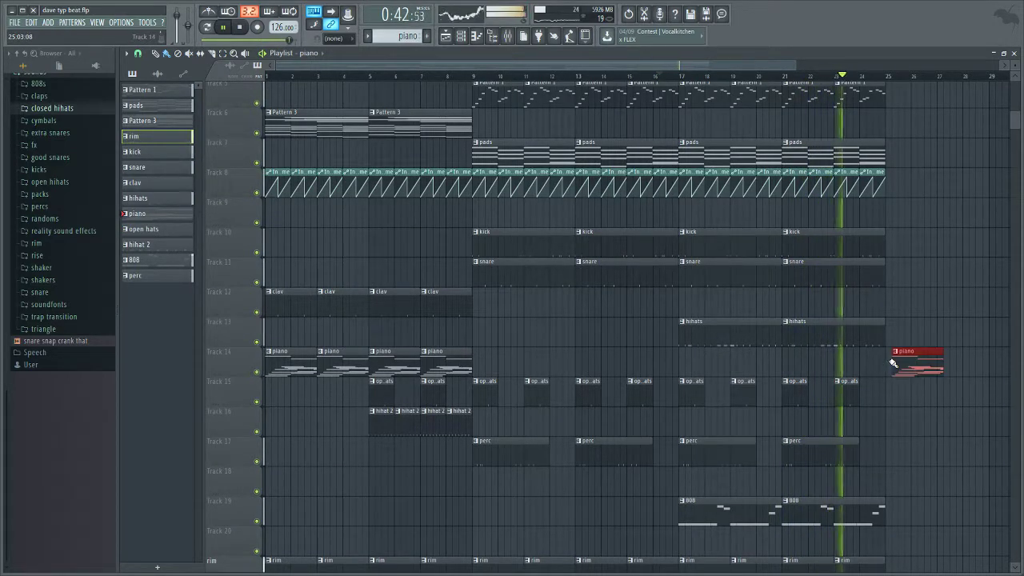
left_click_drag(891, 361, 886, 364)
left_click(452, 123)
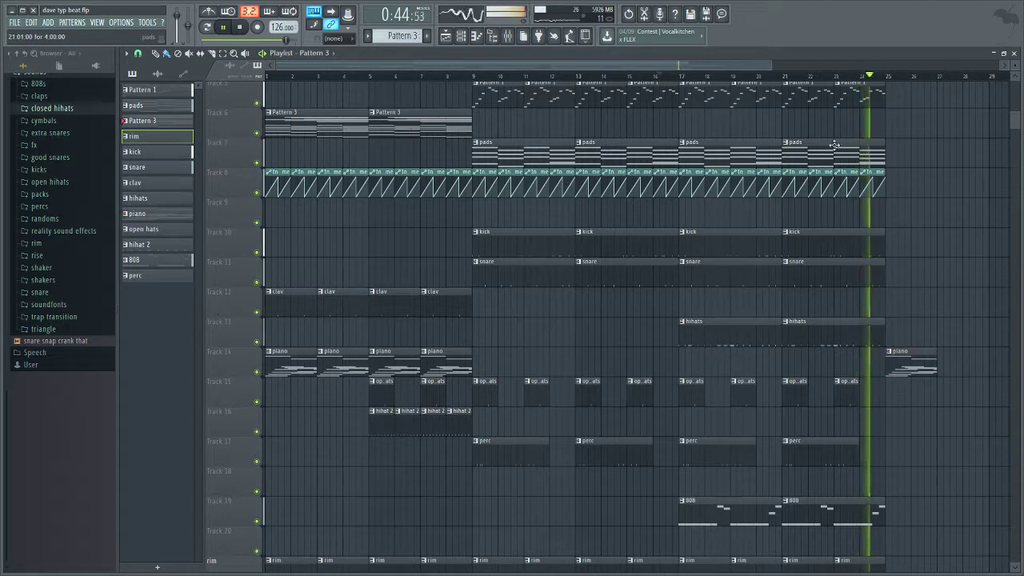
left_click(889, 120)
Step: Add piano clips at bars 27, 29 and 31 and a second Pattern 3 clip at bar 29
scroll(861, 395, "down", 1)
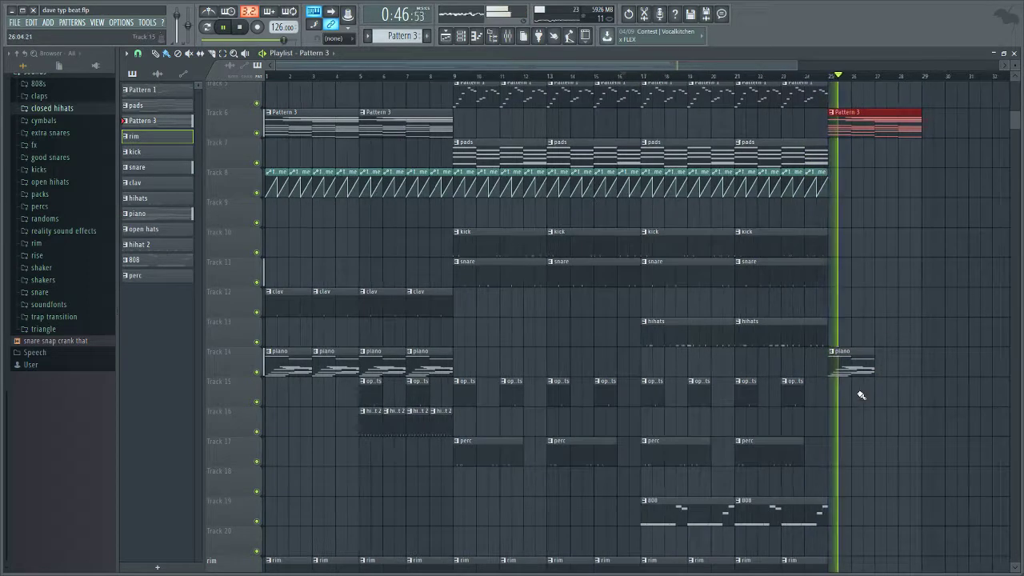
left_click(861, 395)
right_click(875, 381)
left_click(870, 368)
left_click(885, 365)
left_click_drag(905, 372, 987, 367)
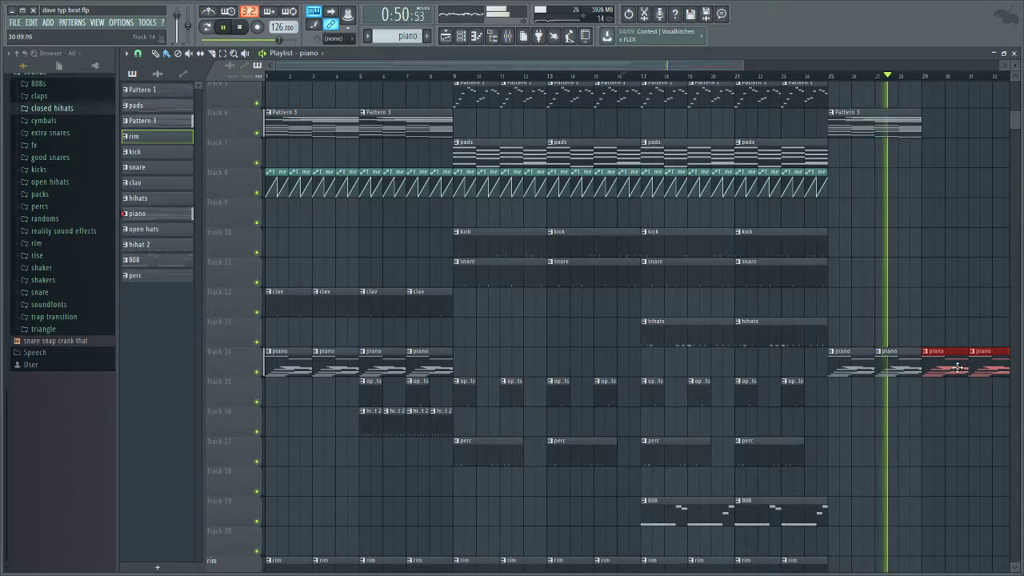
left_click(908, 125)
left_click(931, 126)
Step: Place Pattern 1 clips on Track 5 at bars 33 and 35 and loop playback over bars 33 to 36
scroll(928, 86, "down", 1)
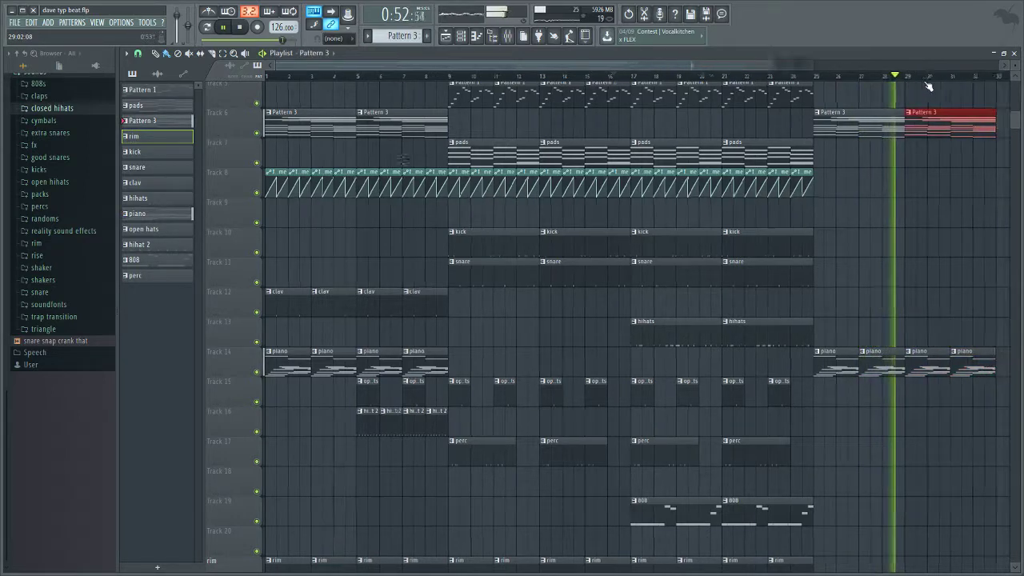
scroll(926, 83, "down", 3)
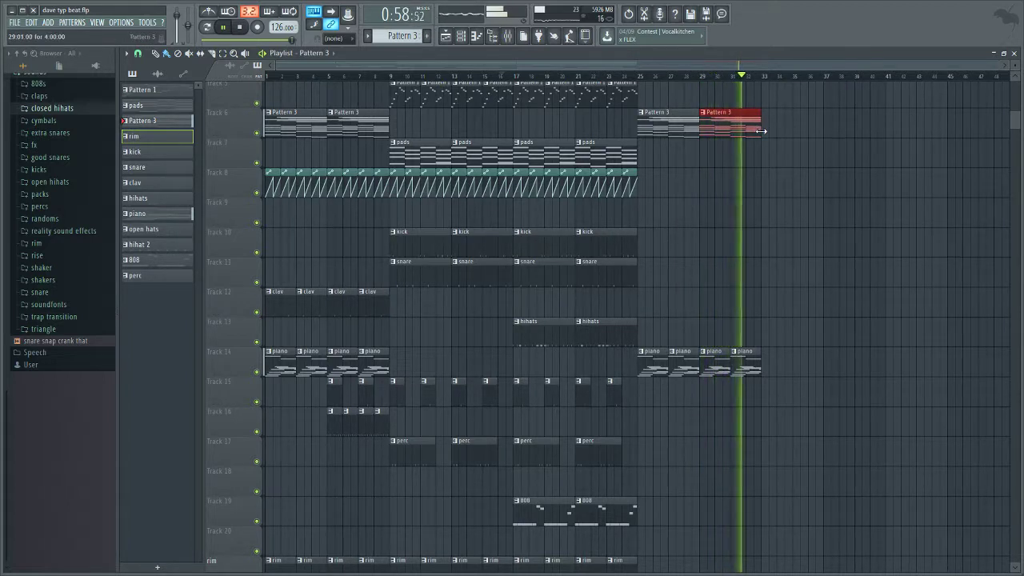
left_click(628, 85)
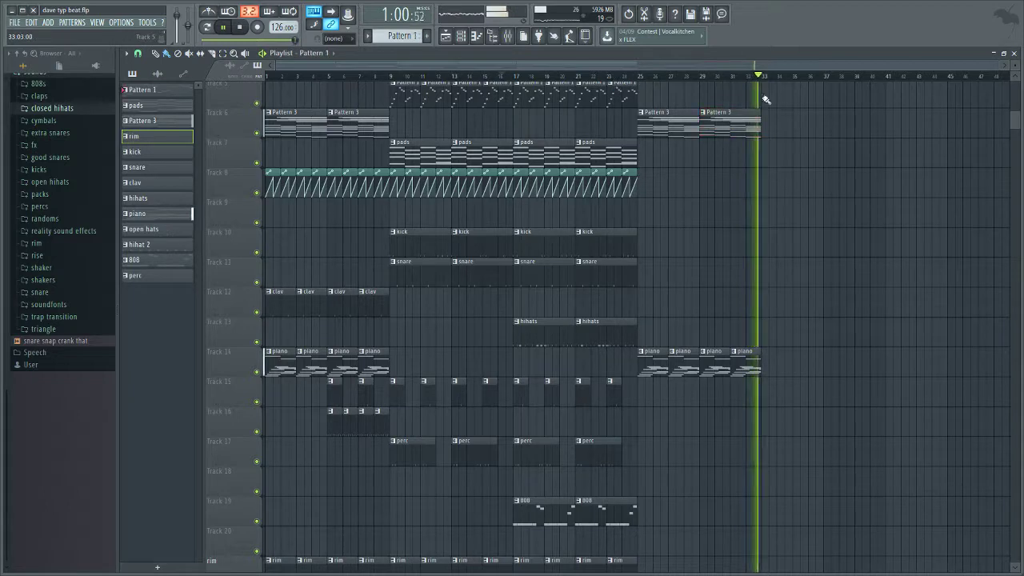
left_click(766, 100)
left_click(797, 100)
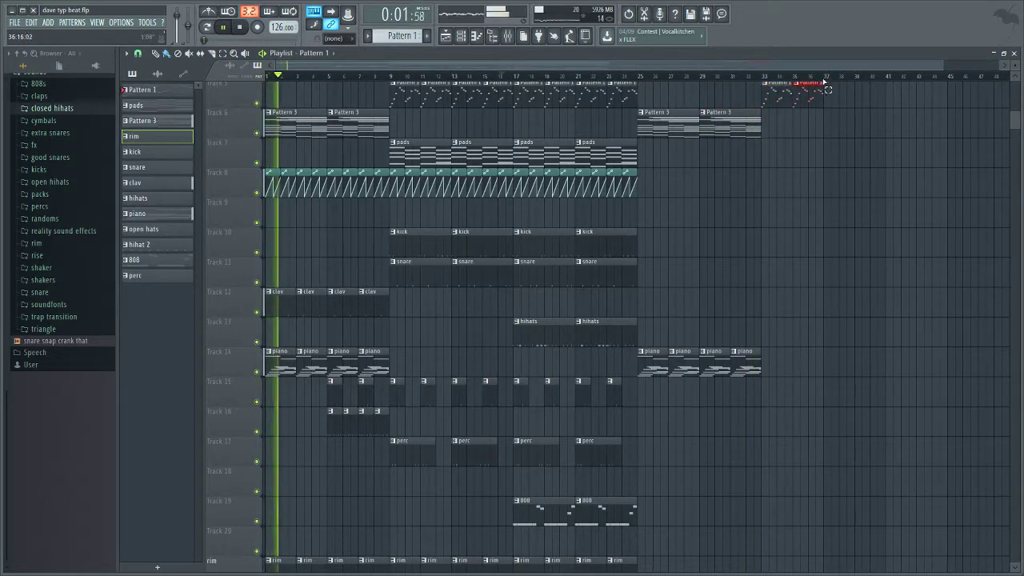
left_click_drag(824, 82, 763, 86)
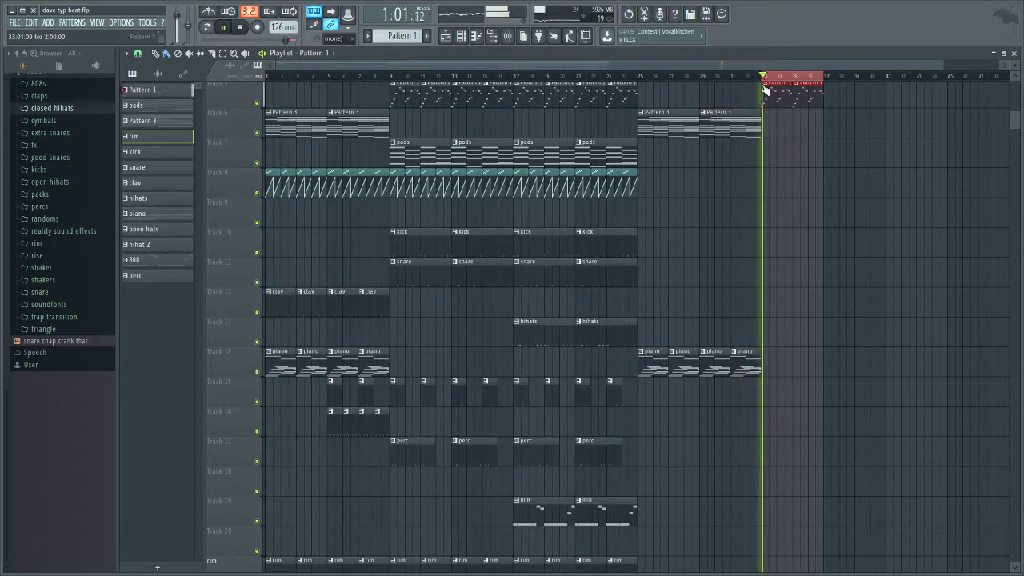
Step: Load Gross Beat in the second effect slot of mixer Insert 1
left_click(510, 37)
left_click(179, 174)
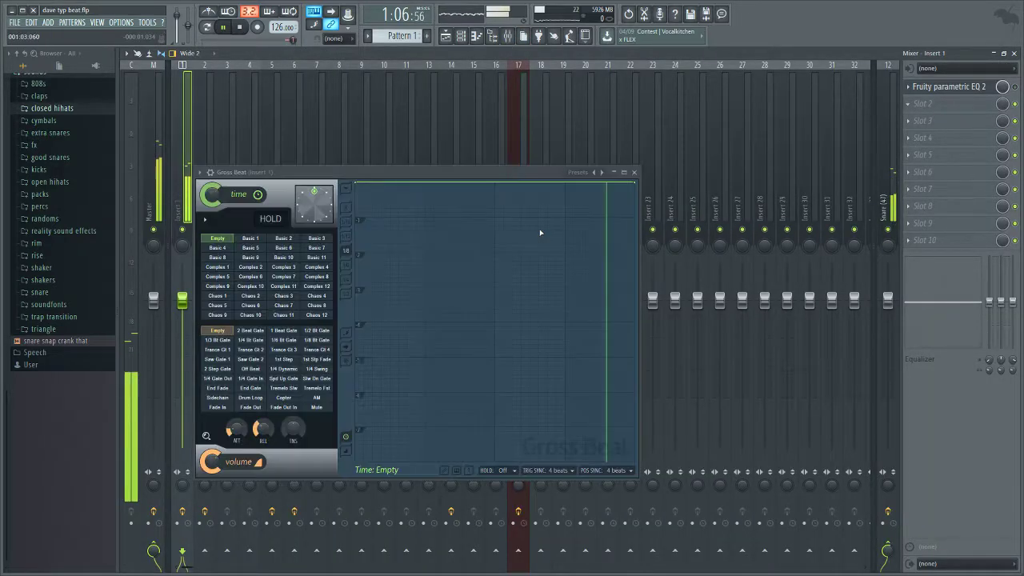
Step: Audition the Basic 6, Basic 7 and Complex 1 time slots in Gross Beat and try bending the end of the Basic 7 curve
left_click(284, 248)
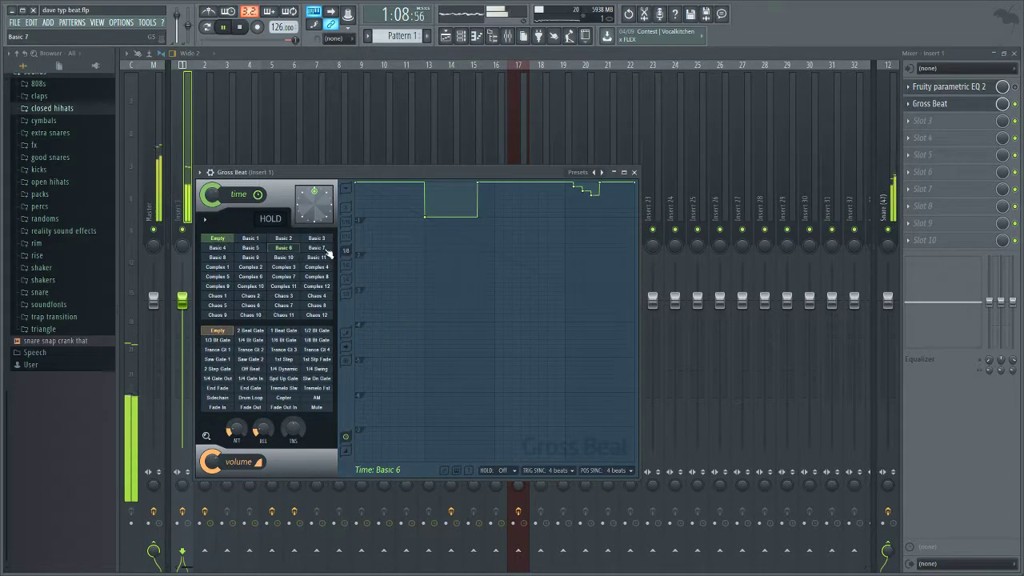
left_click(322, 250)
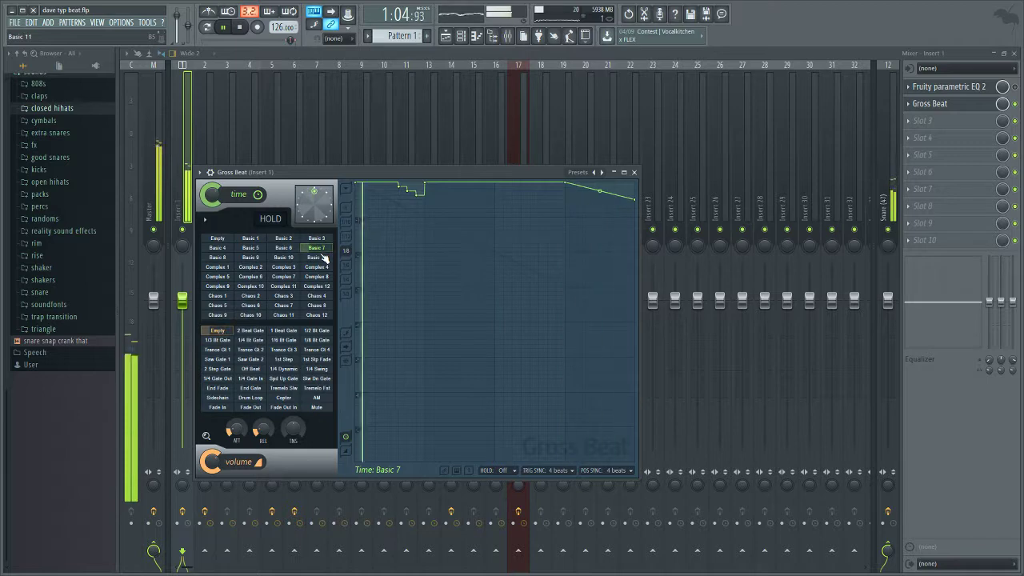
left_click(219, 258)
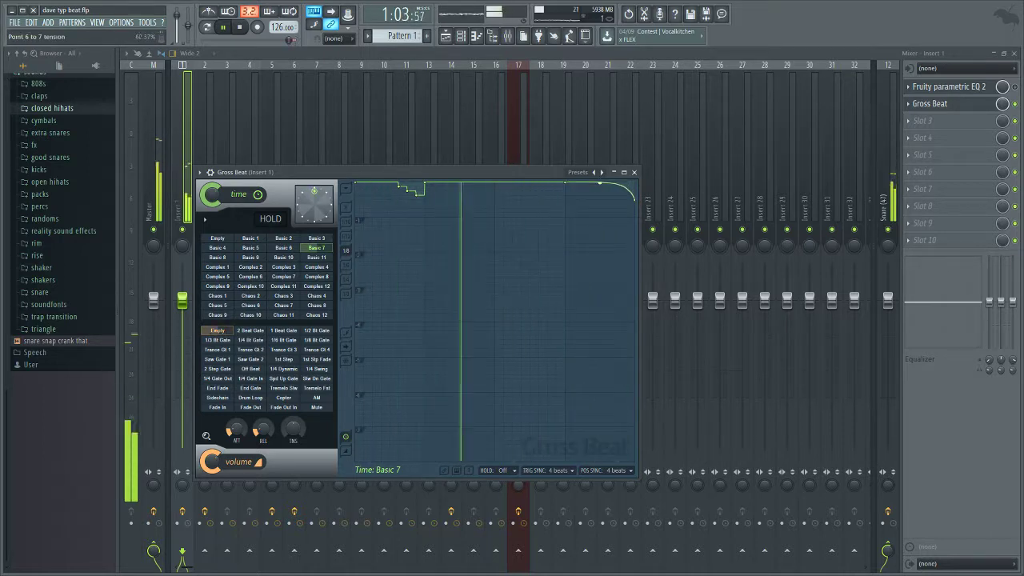
left_click_drag(601, 192, 602, 185)
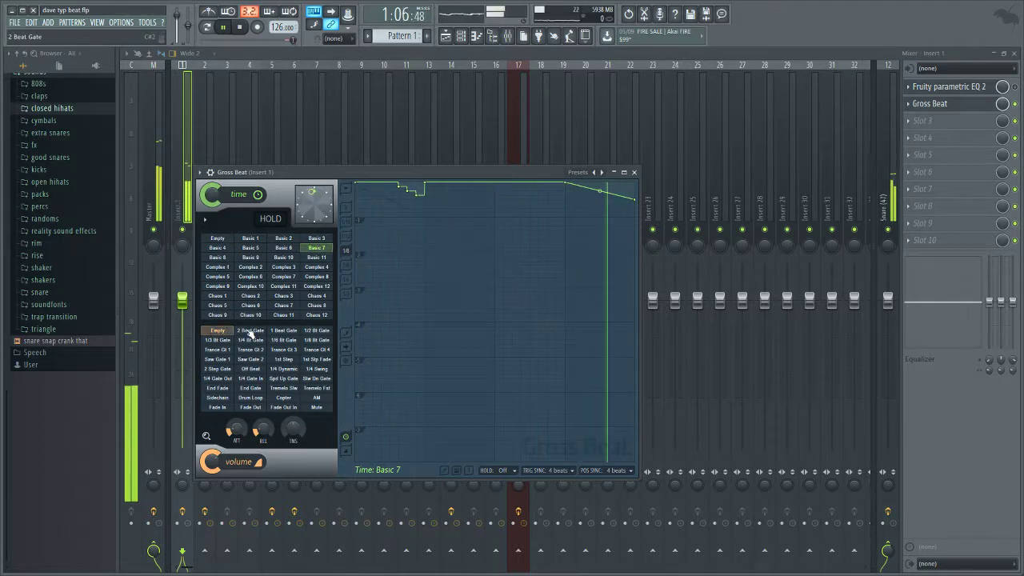
left_click(219, 268)
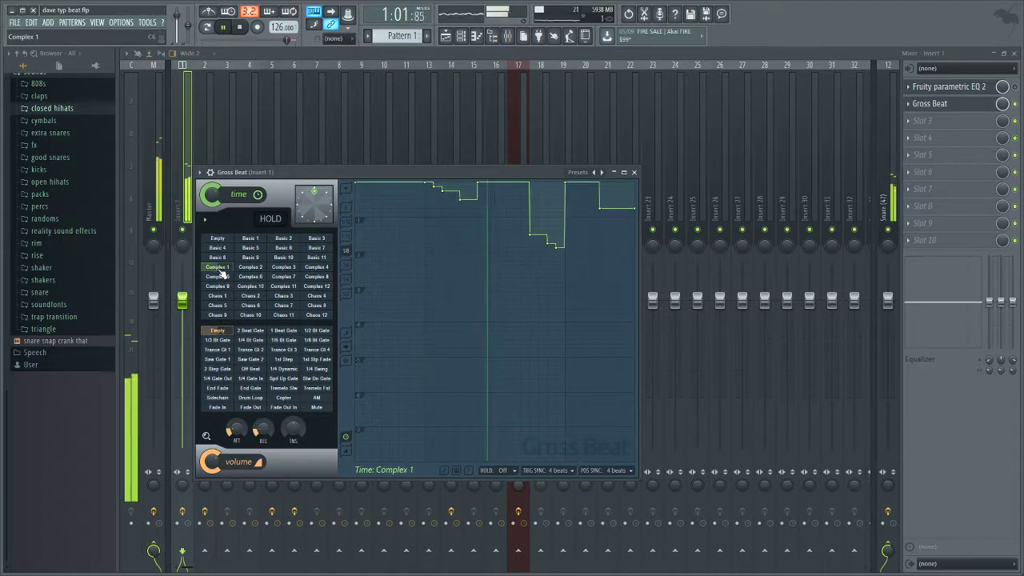
left_click(316, 248)
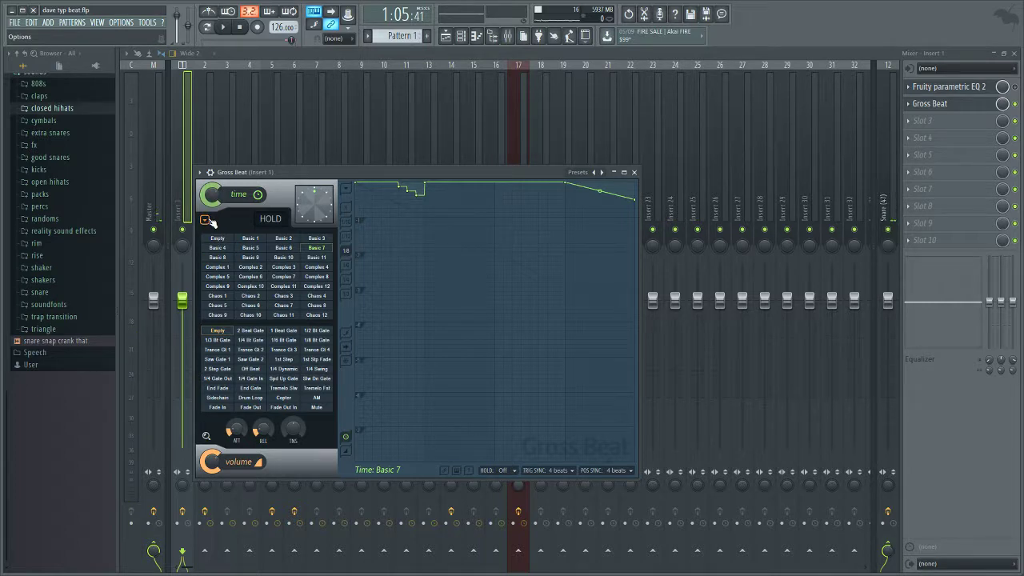
Step: Switch Gross Beat to the Momentary preset, choose the 1/2 Speed time slot and play the loop
left_click(603, 173)
left_click(603, 173)
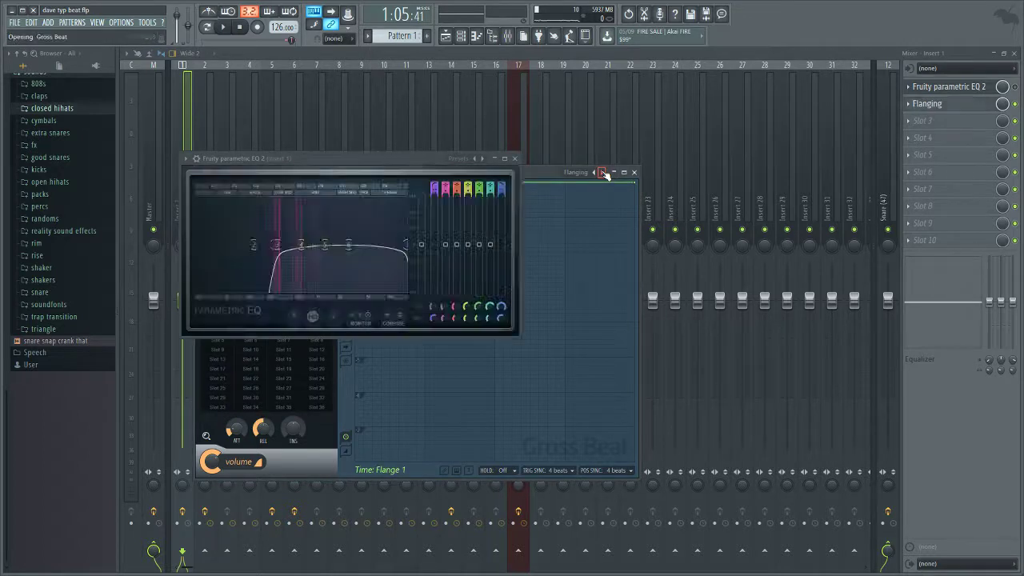
left_click(273, 305)
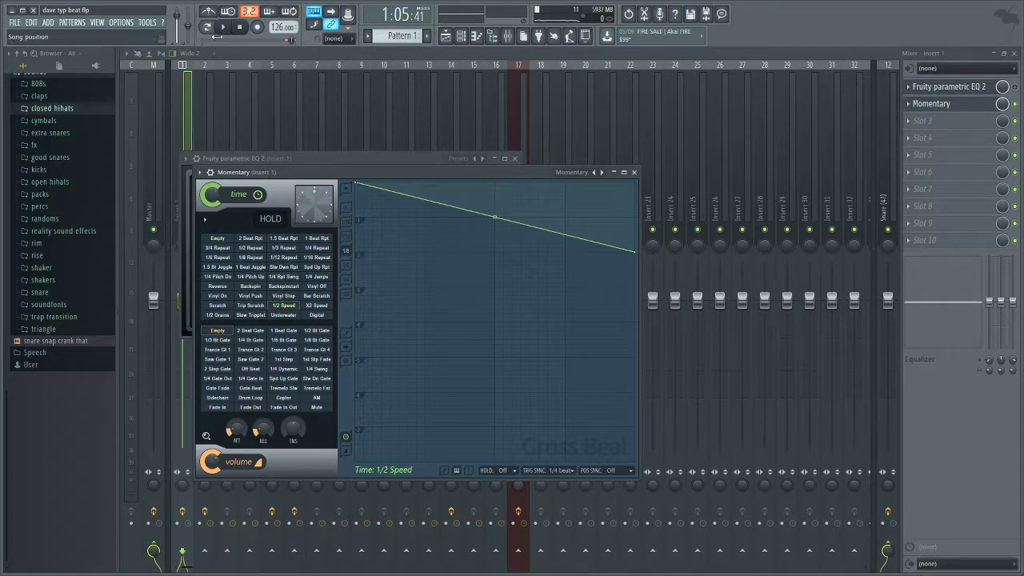
key("space")
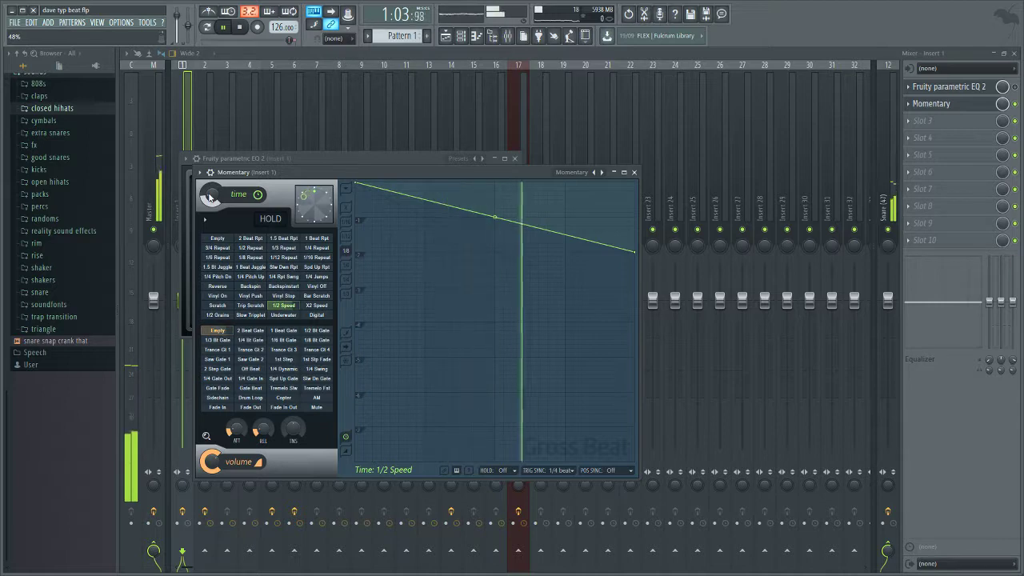
Step: Compare the Reverse and X2 Speed time slots on the looped melody and return to 1/2 Speed
left_click(217, 286)
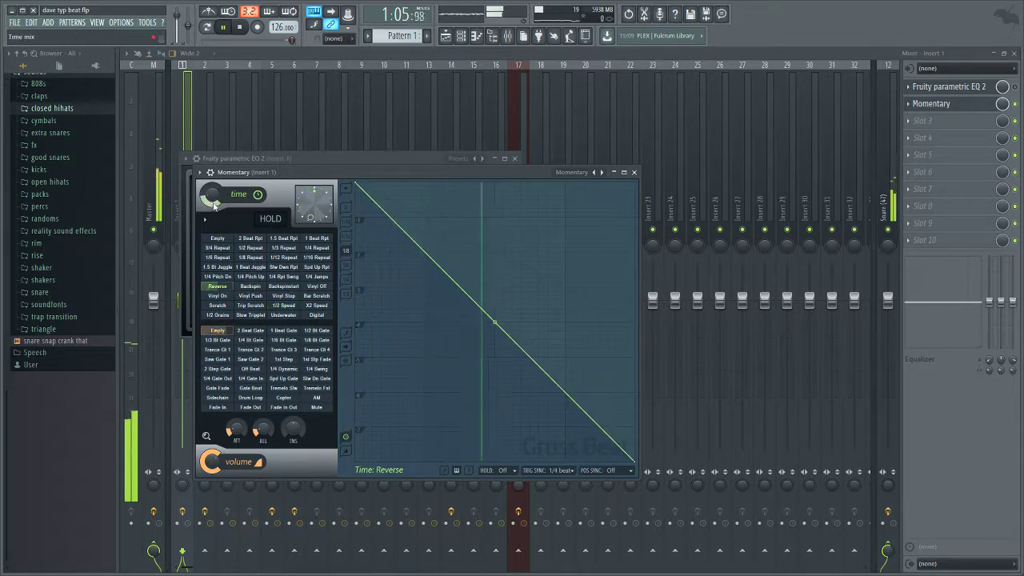
left_click(276, 287)
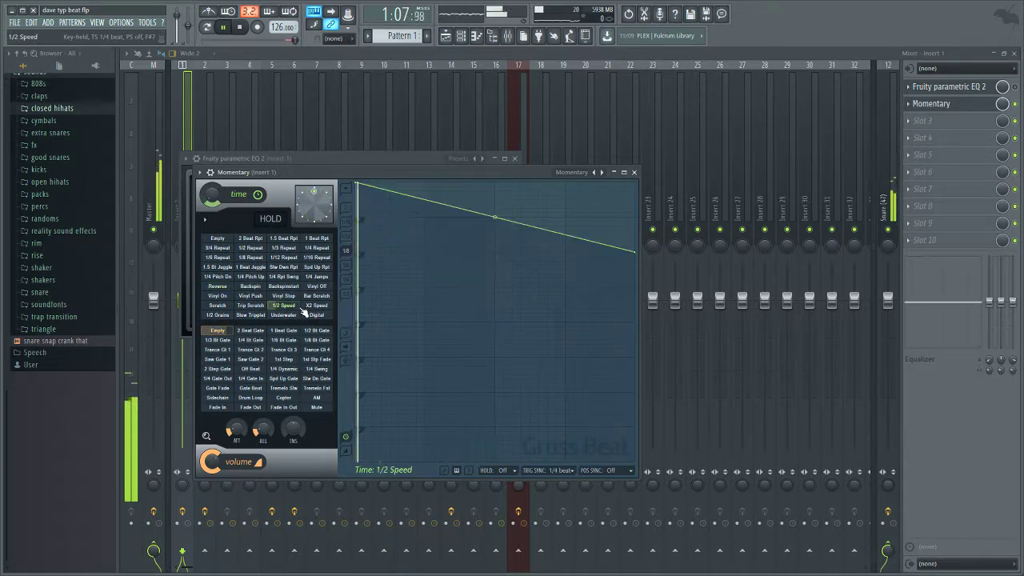
left_click(312, 305)
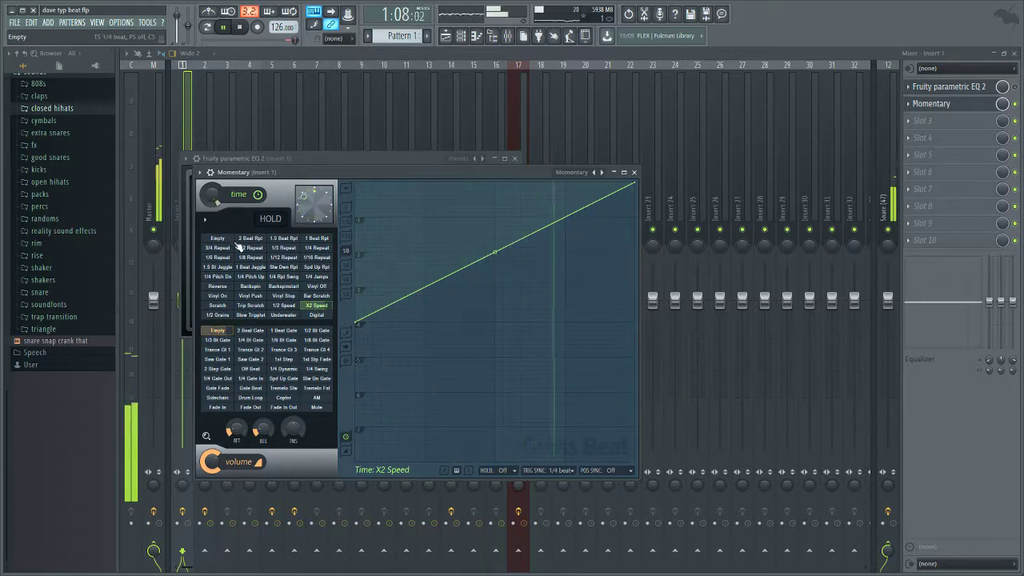
left_click(275, 306)
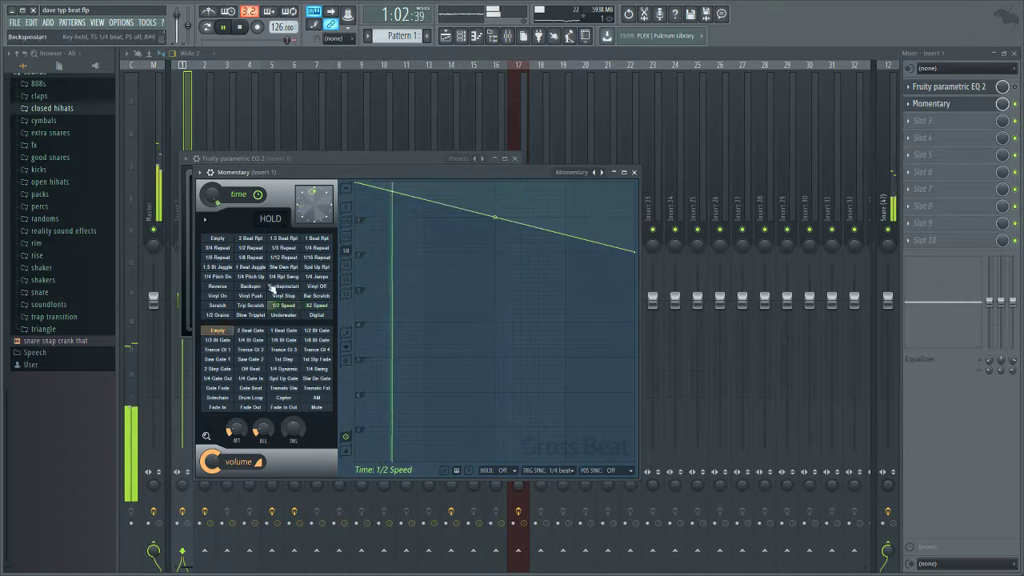
left_click(224, 28)
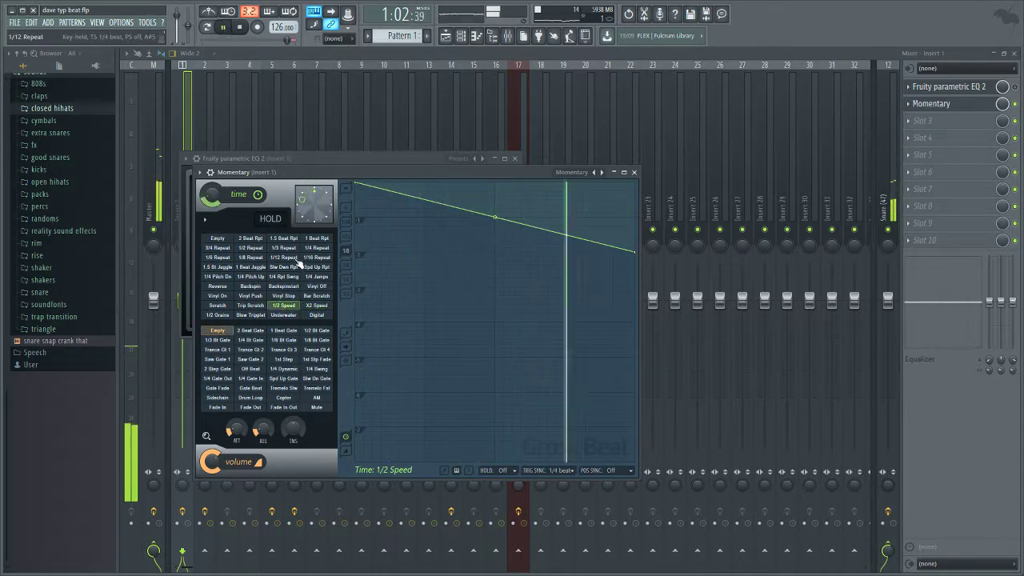
Step: Load Fruity Flanger in the third effect slot of mixer Insert 1 and set it to the Subtle preset
left_click(956, 132)
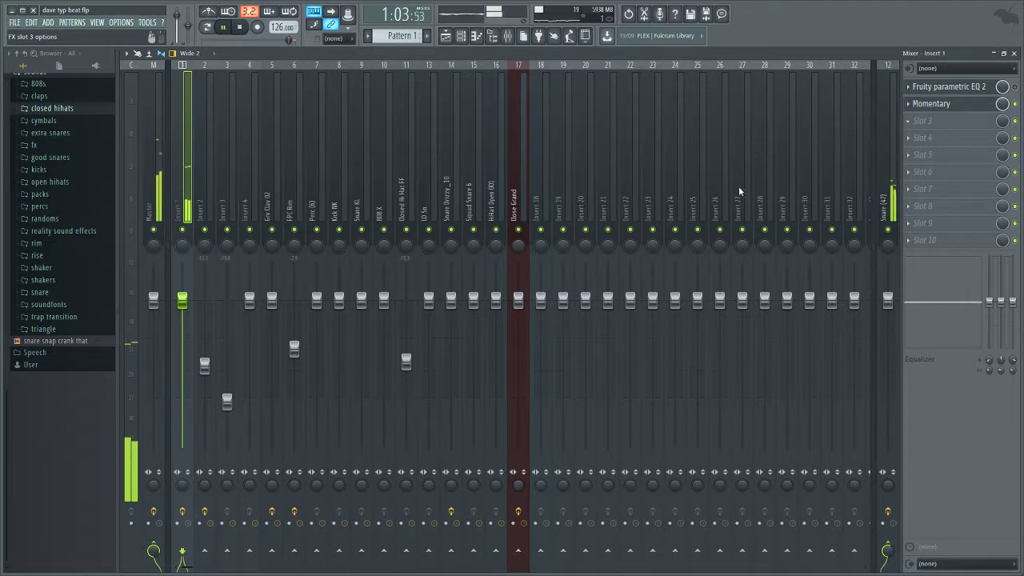
left_click(765, 511)
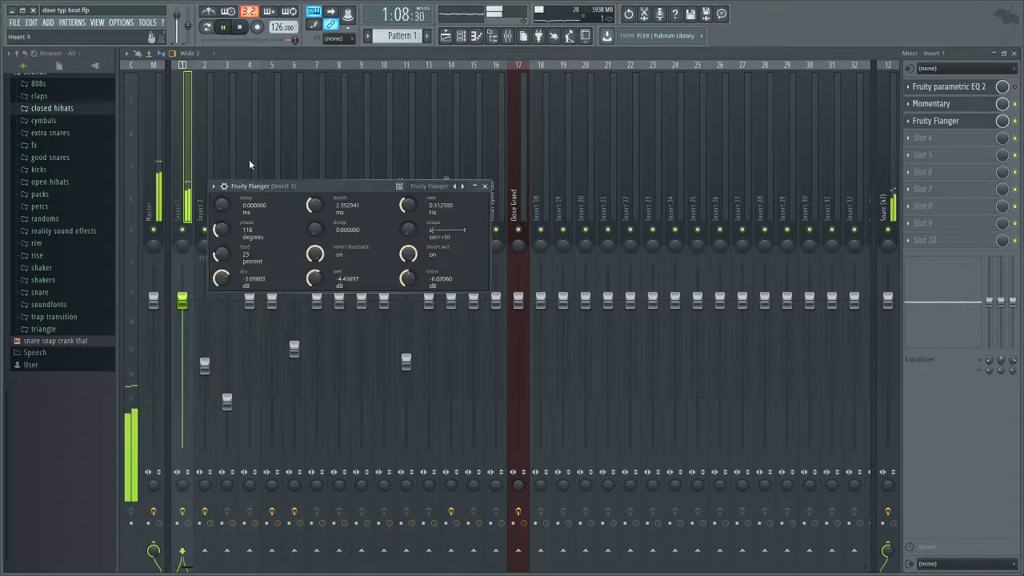
left_click(357, 229)
left_click(215, 187)
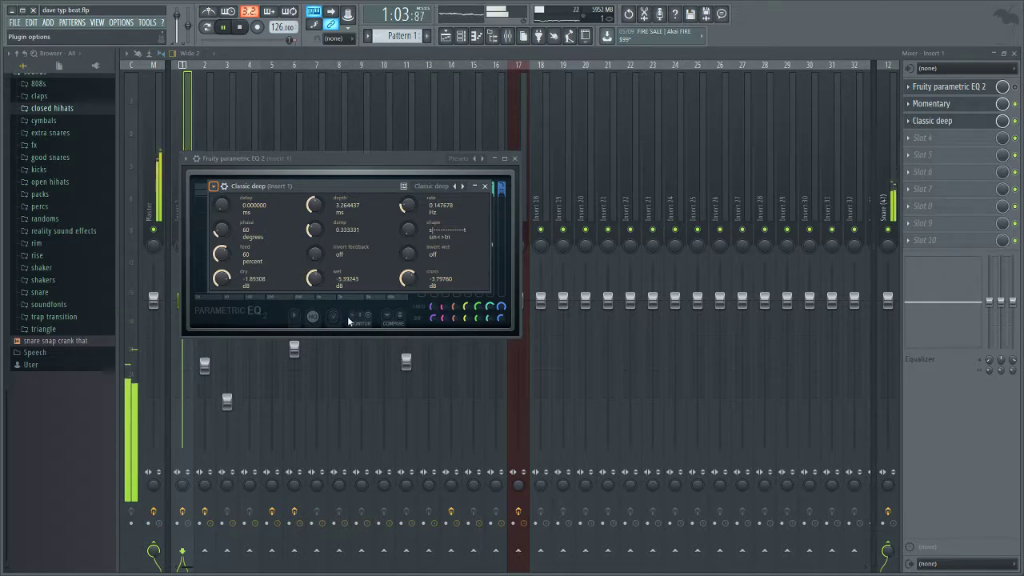
left_click(357, 384)
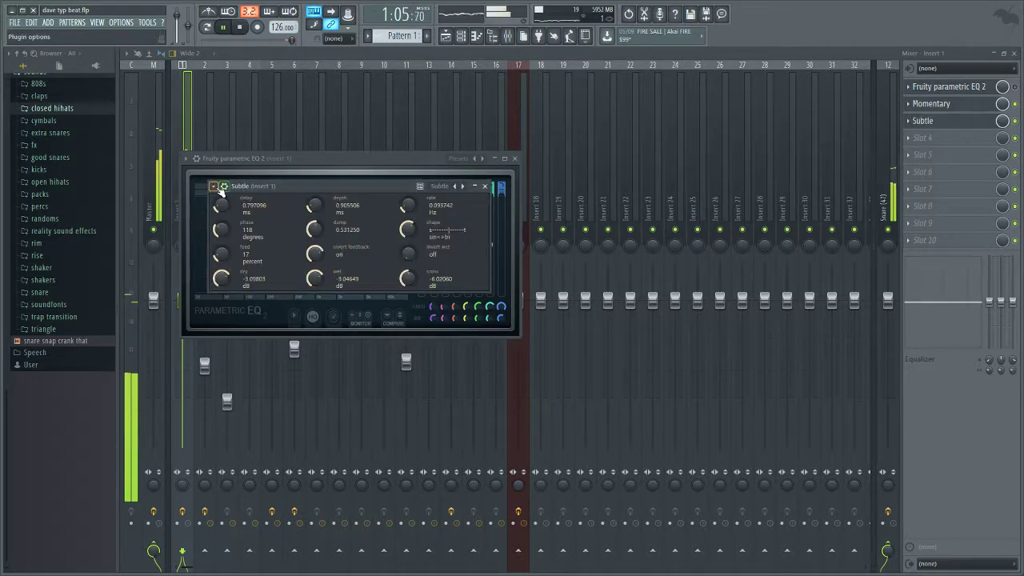
Step: Play the arrangement in the playlist from bar 9 and look over the drum tracks
left_click(446, 36)
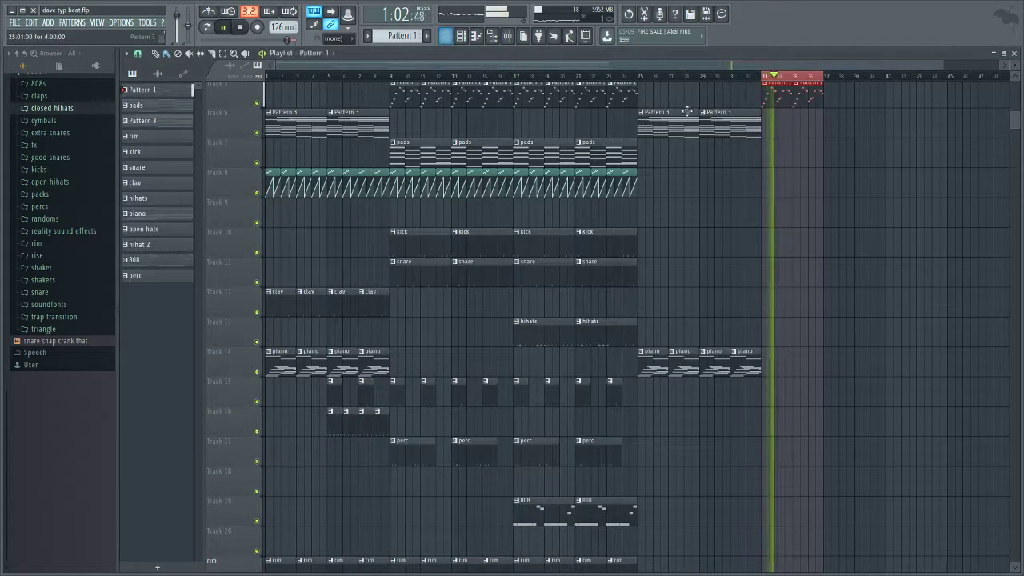
left_click(387, 75)
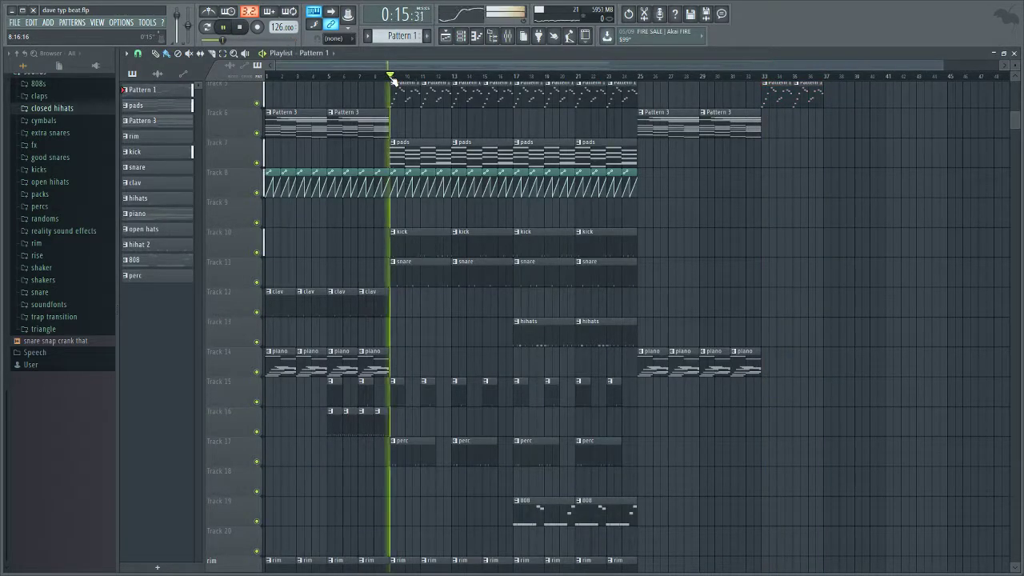
scroll(471, 148, "down", 2)
scroll(471, 147, "down", 2)
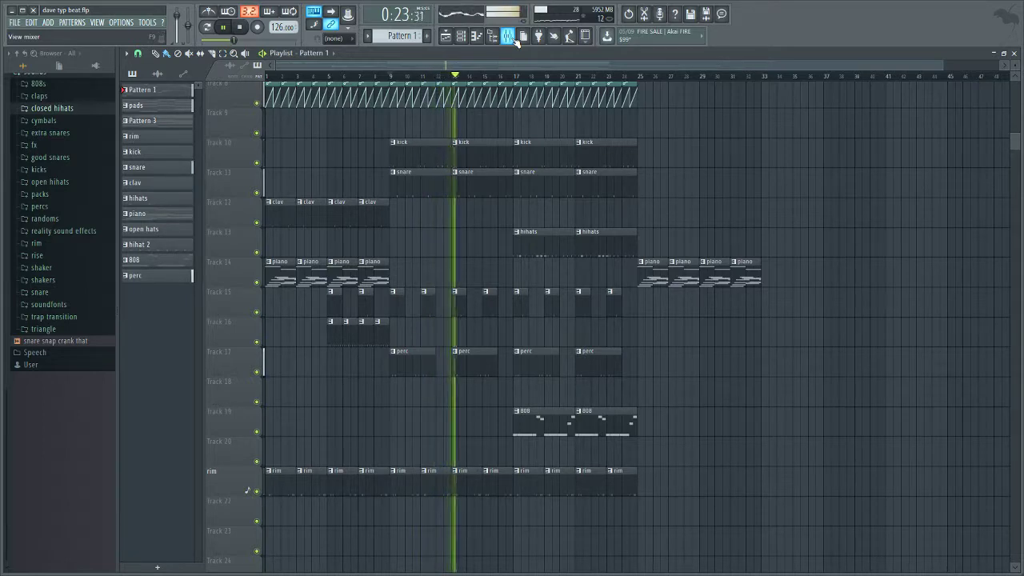
Step: Add an extra LD Sn hit on step 5 of the snare pattern in the channel rack
double_click(530, 178)
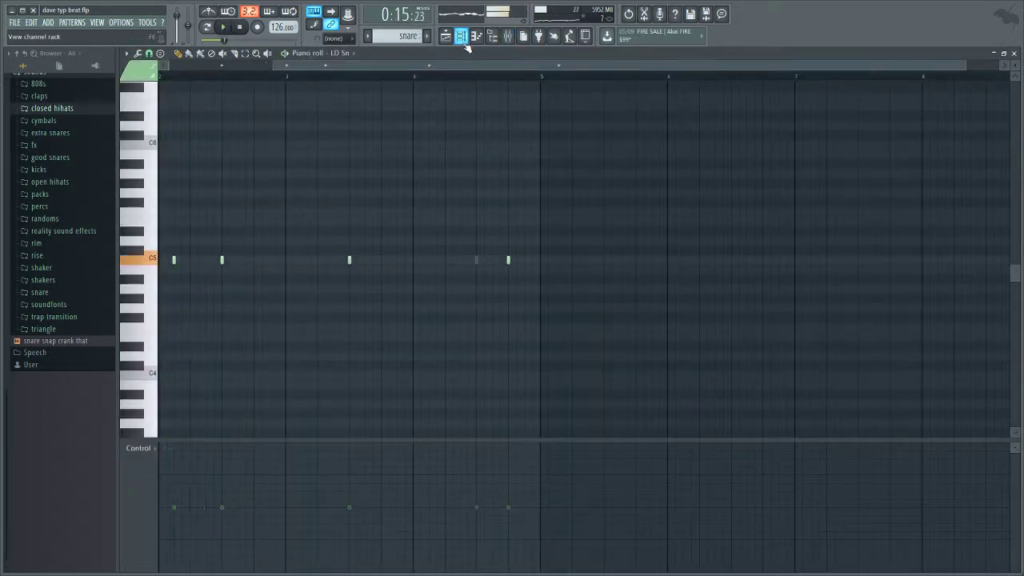
key("F6")
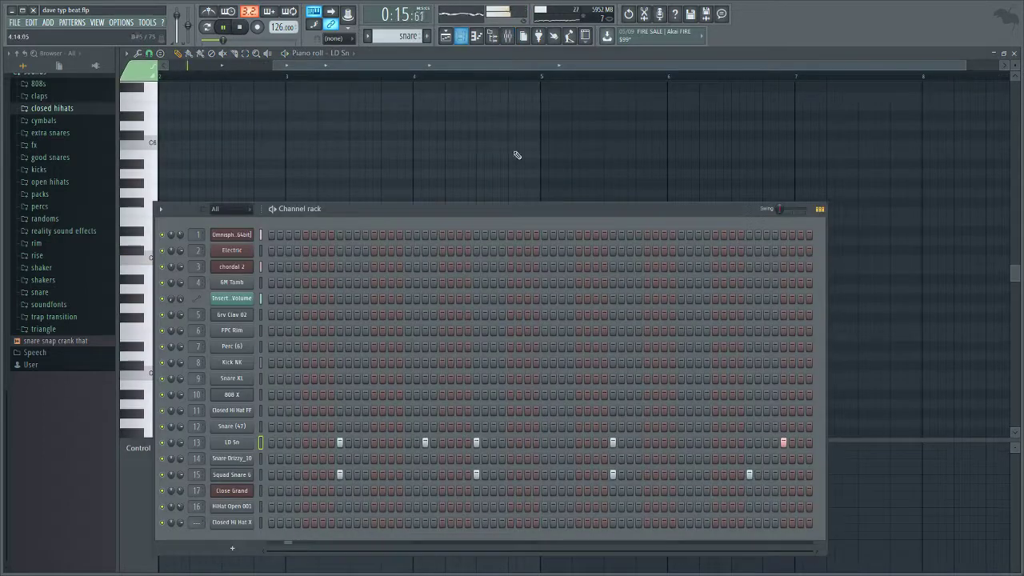
left_click(272, 442)
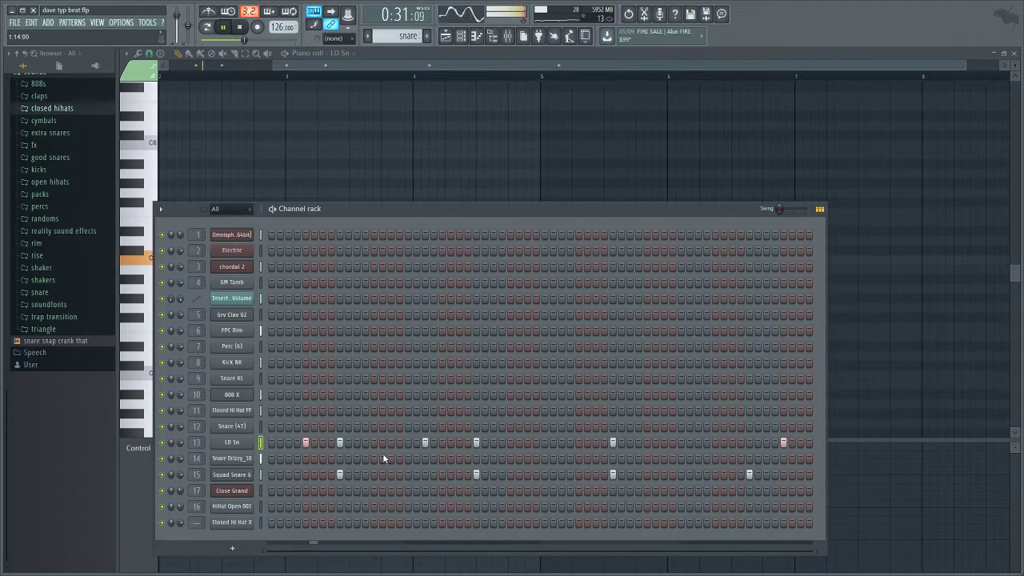
Step: Remove the pads clip at bars 21 to 24 and the automation clips at bars 22 to 24 from the playlist
left_click(446, 35)
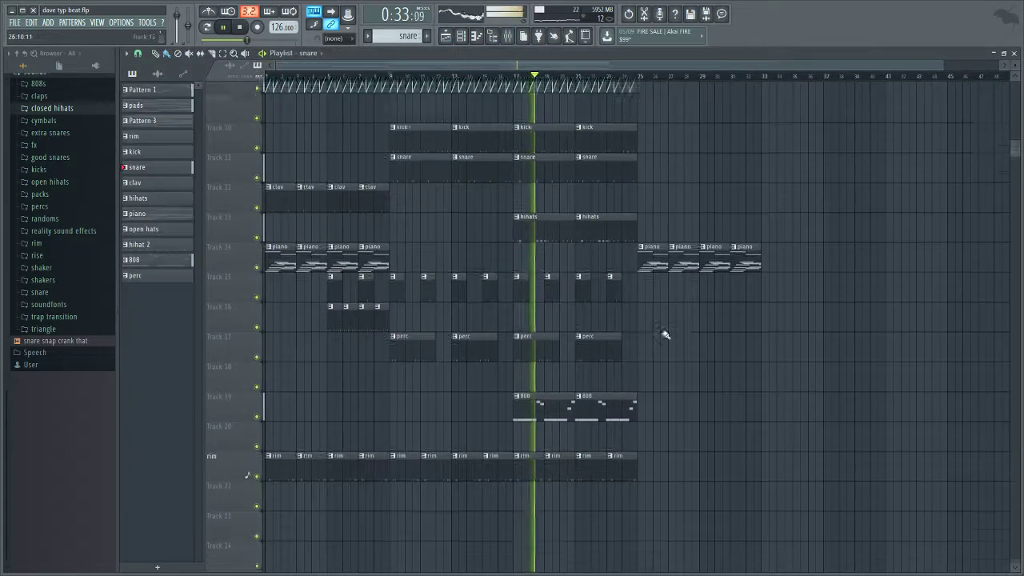
scroll(608, 223, "up", 4)
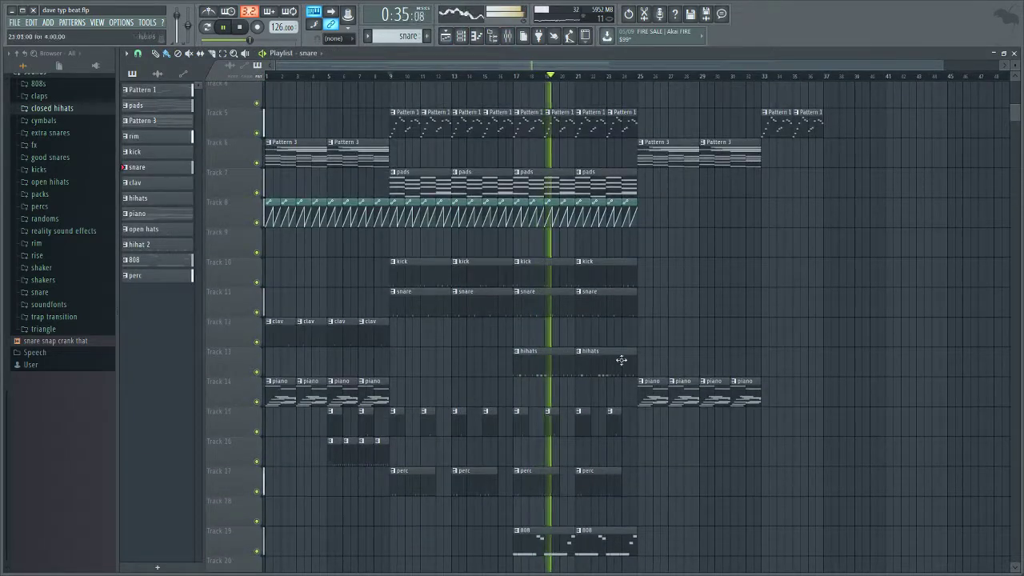
scroll(617, 383, "down", 3)
scroll(607, 362, "up", 4)
right_click(622, 221)
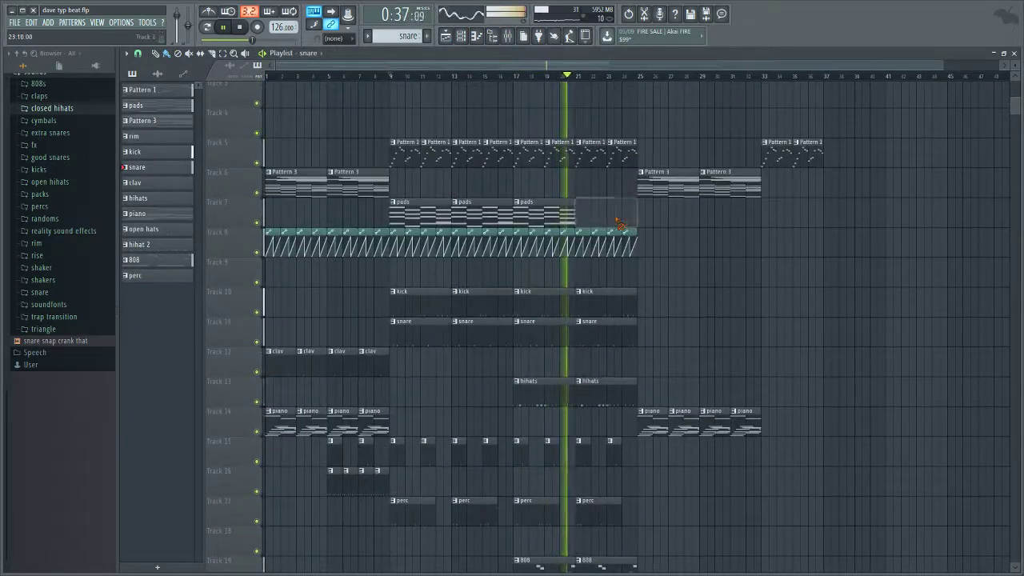
right_click(628, 241)
right_click(614, 242)
right_click(598, 243)
Step: Place kick clips at bars 25 and 29 on the kick track
scroll(613, 377, "down", 4)
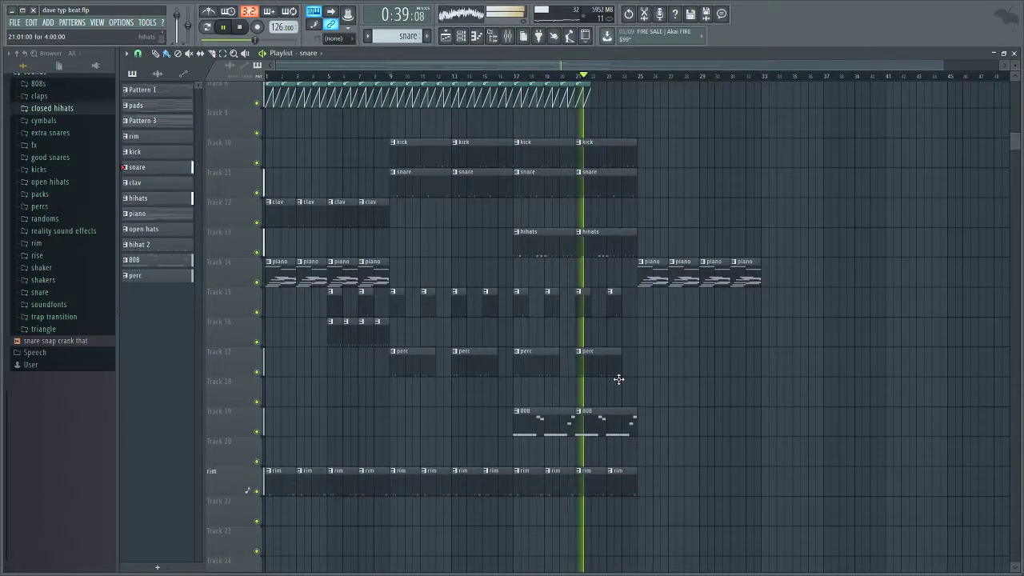
scroll(621, 379, "up", 2)
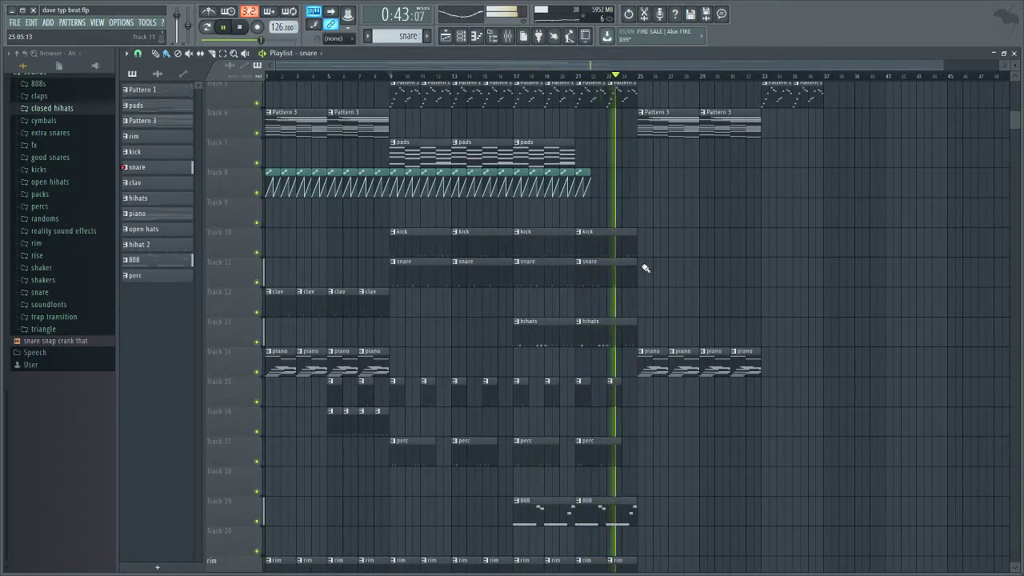
scroll(645, 268, "down", 2)
scroll(644, 268, "up", 2)
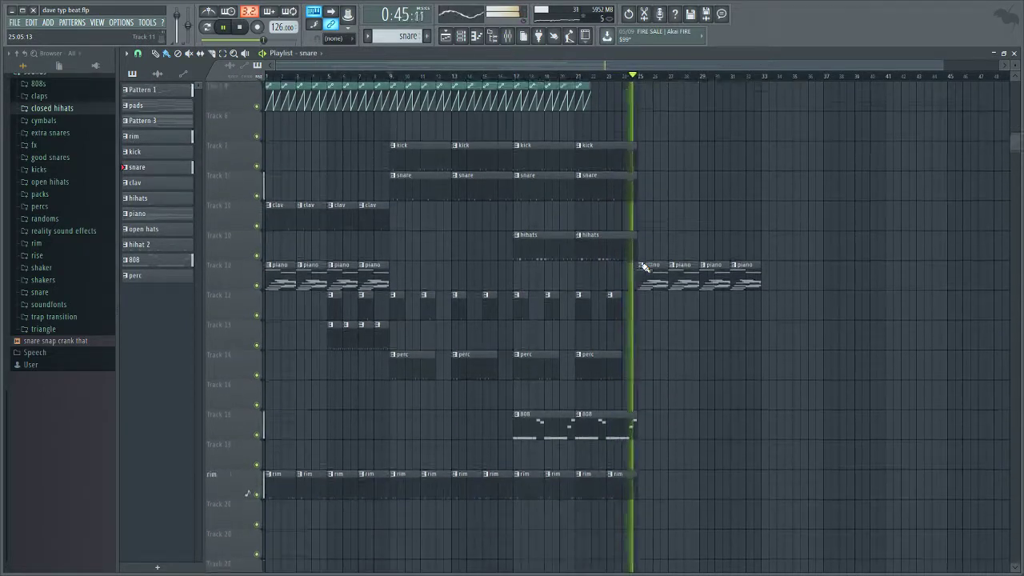
left_click(634, 247)
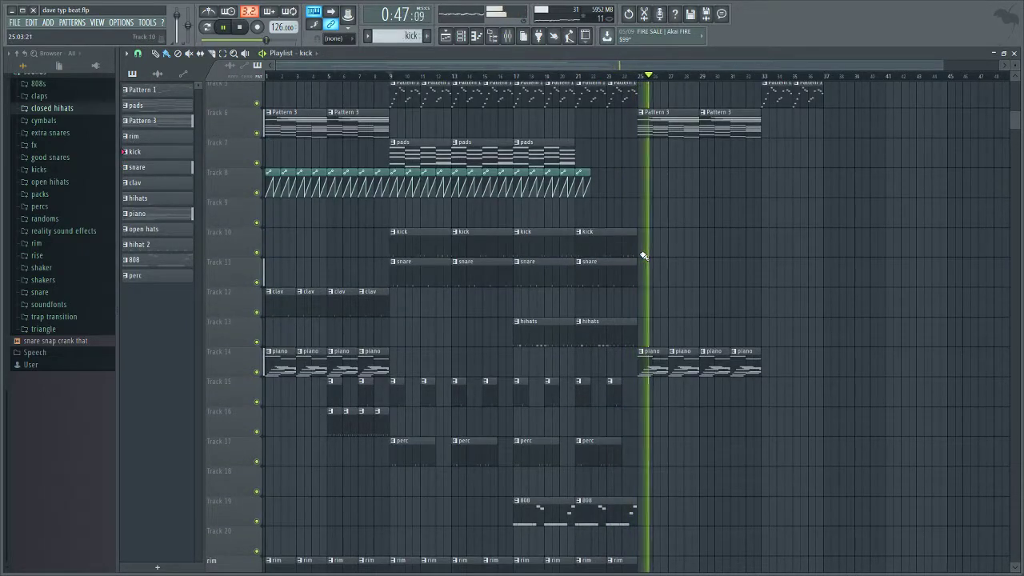
left_click(651, 253)
left_click(705, 253)
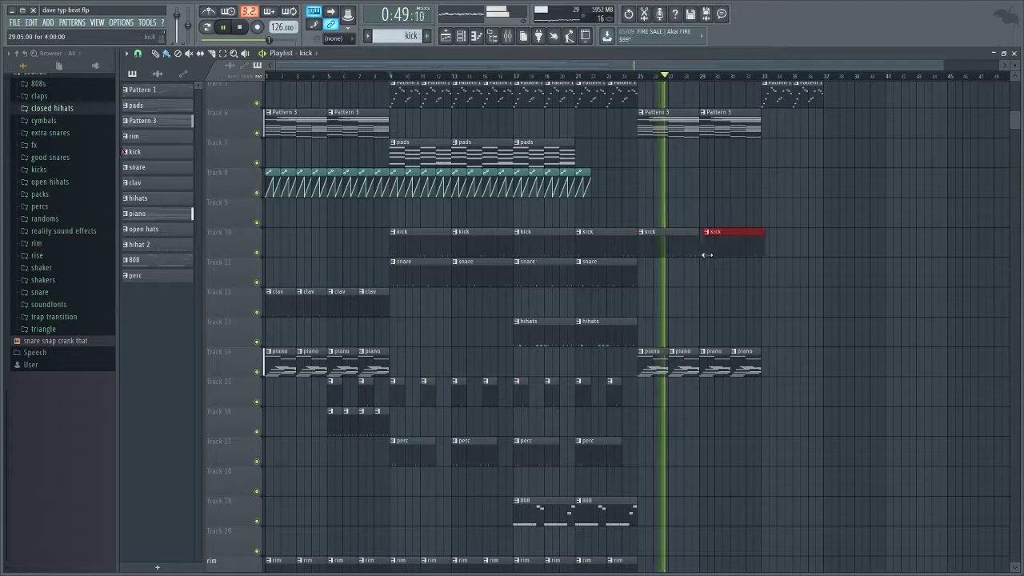
mouse_move(723, 254)
left_mouse_down()
mouse_move(643, 262)
mouse_move(670, 249)
mouse_move(743, 247)
left_mouse_up()
Step: Add a snare clip at bar 29 and trim the start of the bar 25 kick clip to bar 27
left_click(618, 277)
left_click(697, 276)
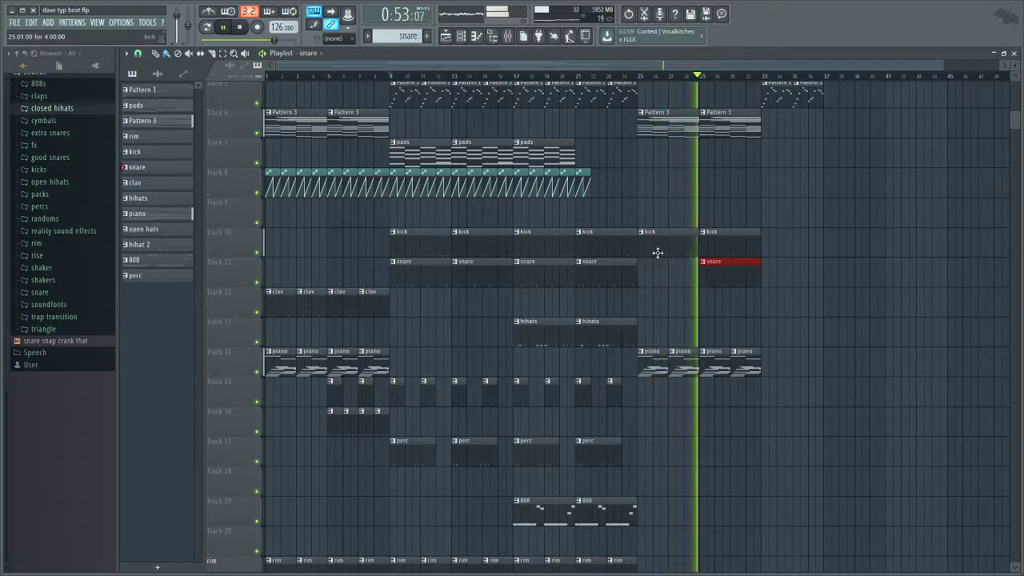
left_click_drag(638, 251, 671, 250)
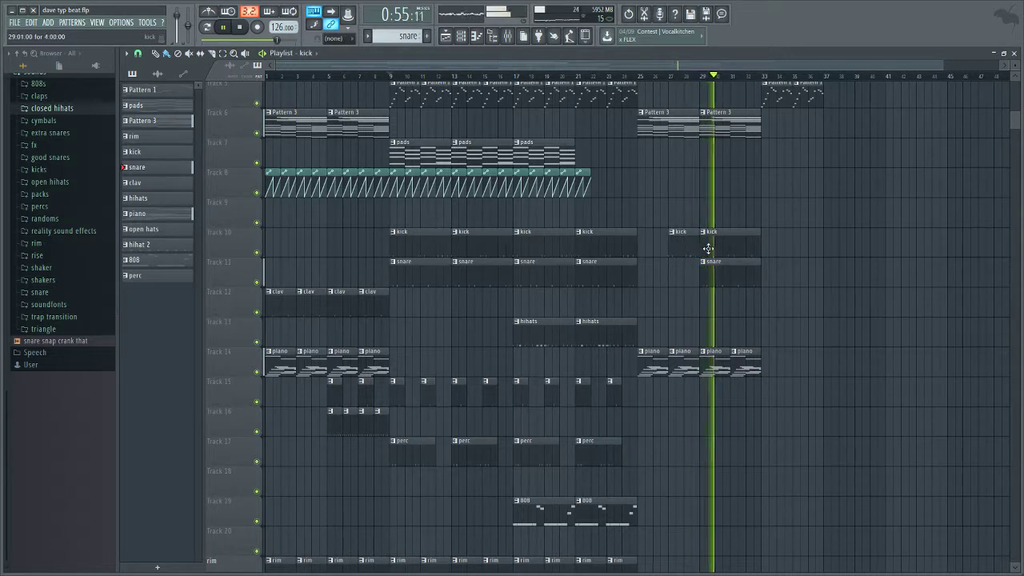
Step: Place a Pattern 3 clip and an 808 clip at bar 33 on their tracks
left_click(740, 123)
left_click(774, 127)
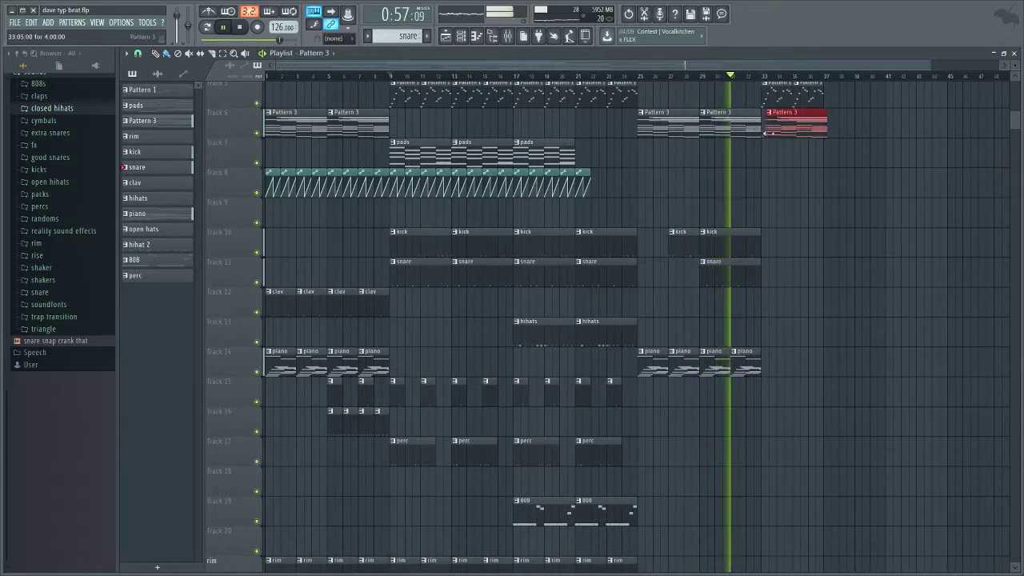
left_click(590, 509)
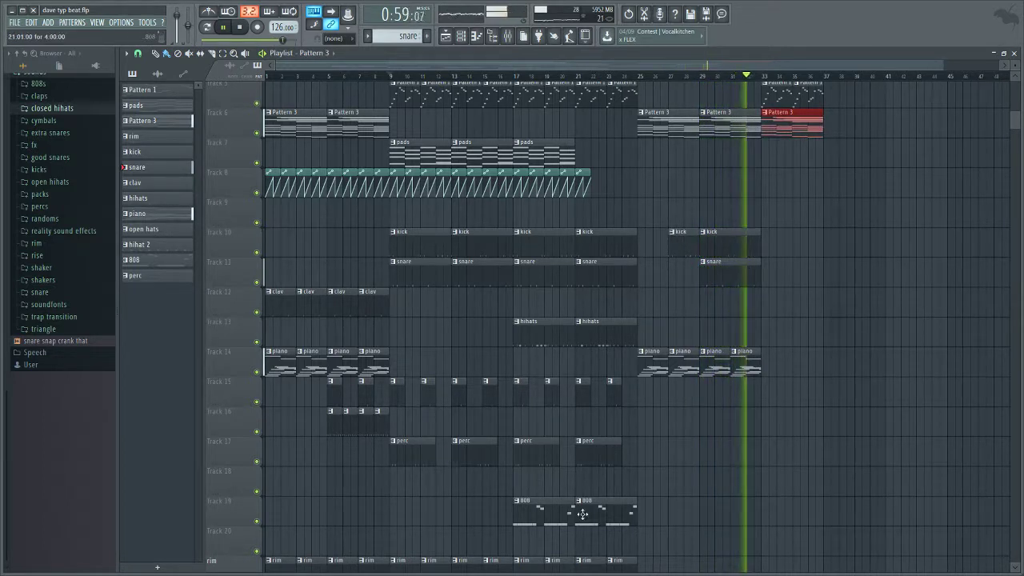
left_click(766, 516)
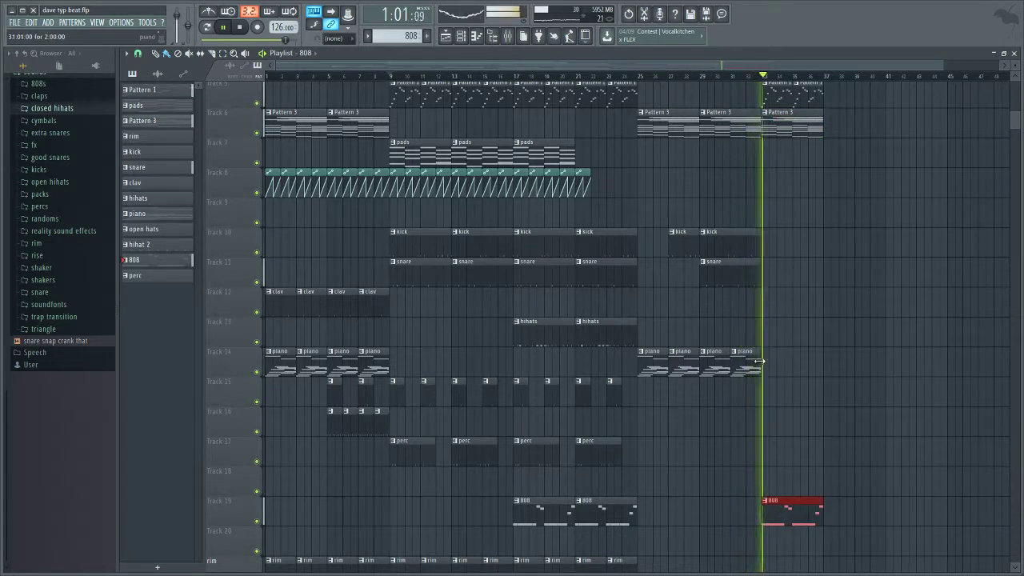
Step: Audition the new section from bar 33 and stop playback
left_click_drag(769, 80, 764, 82)
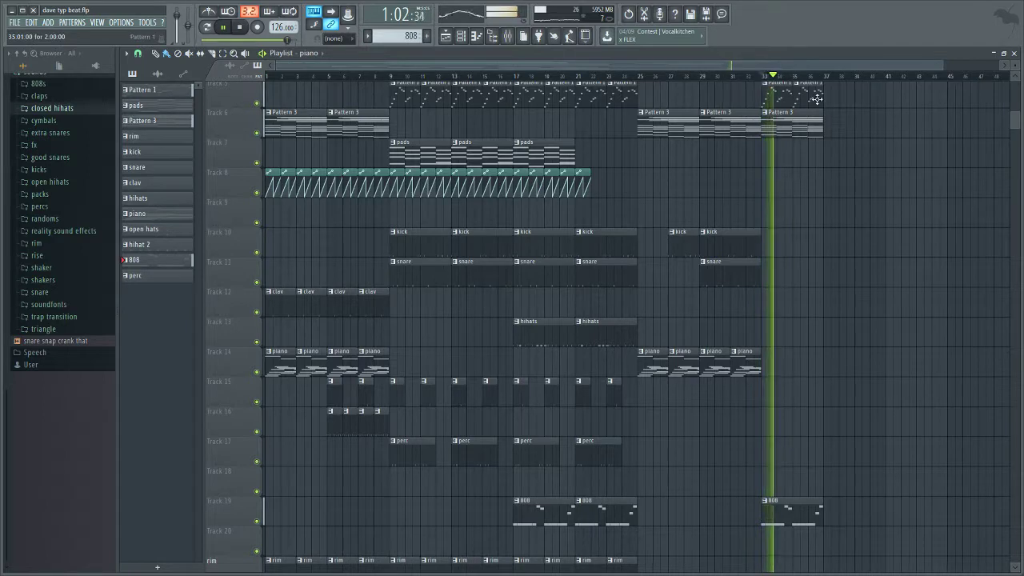
scroll(653, 86, "down", 1)
key("space")
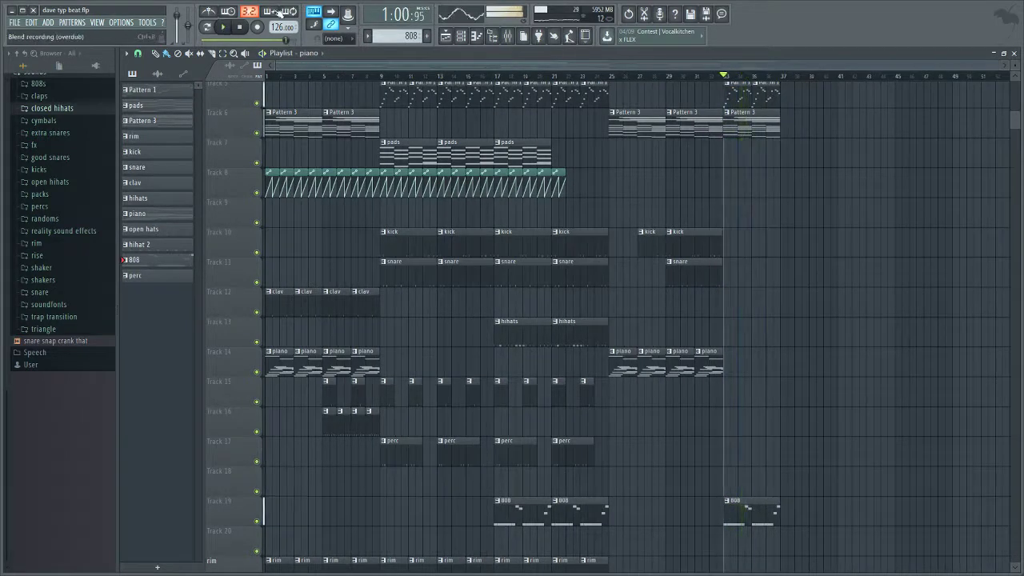
Step: Add four clav clips across bars 25 to 32 on the clav track
scroll(387, 334, "down", 5)
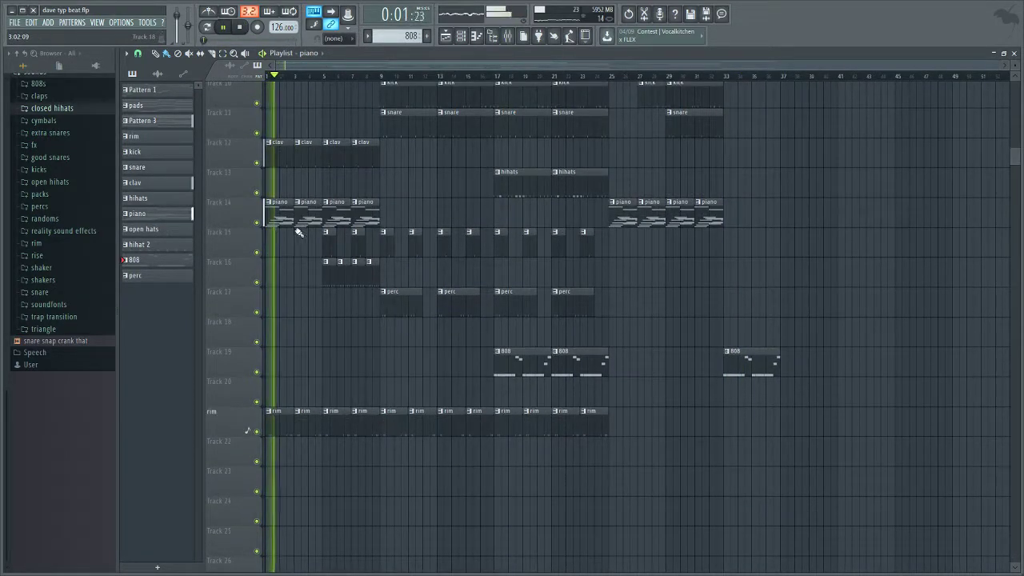
left_click(299, 164)
scroll(664, 192, "up", 3)
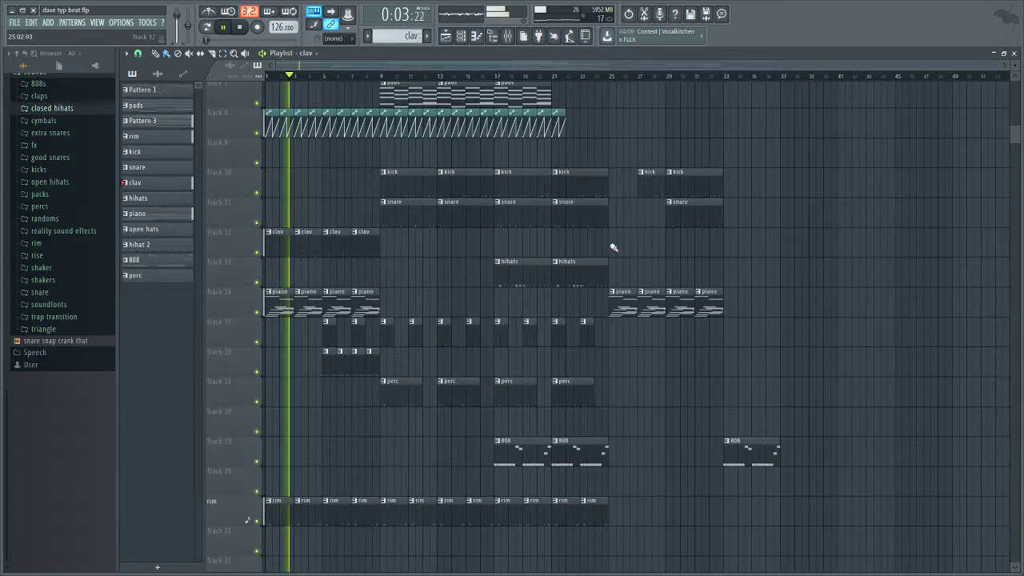
left_click_drag(612, 240, 723, 243)
Step: Delete the 808 clip at bar 33
scroll(724, 272, "up", 2)
scroll(730, 300, "up", 4)
scroll(740, 311, "down", 7)
right_click(769, 422)
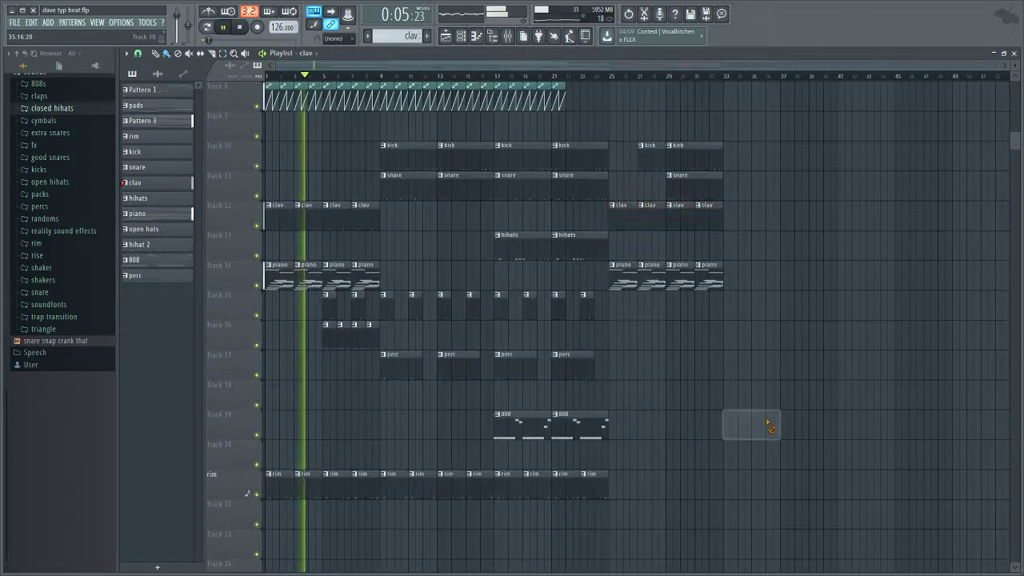
Step: Move all playlist clips up four tracks so that the Pattern 1 clips sit on Track 1, and stop playback
key("ctrl+a")
scroll(657, 362, "up", 5)
scroll(654, 361, "up", 2)
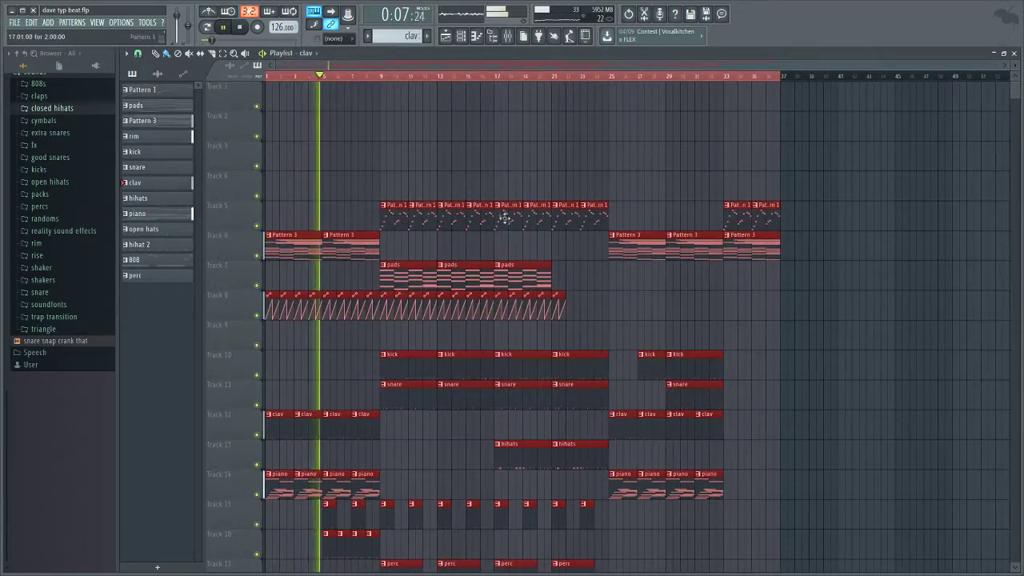
scroll(494, 92, "down", 4)
left_click(751, 179)
right_click(754, 180)
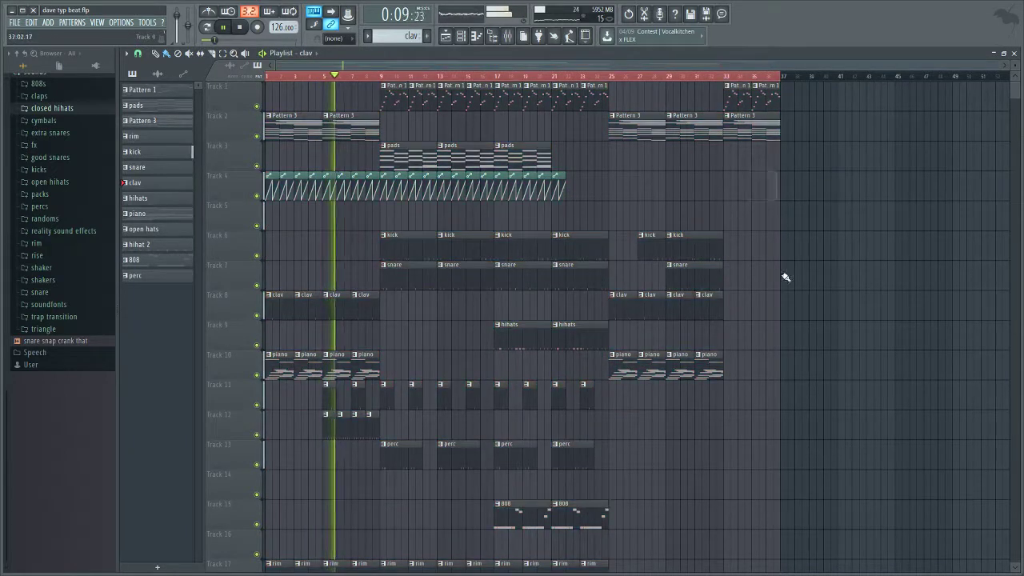
key("space")
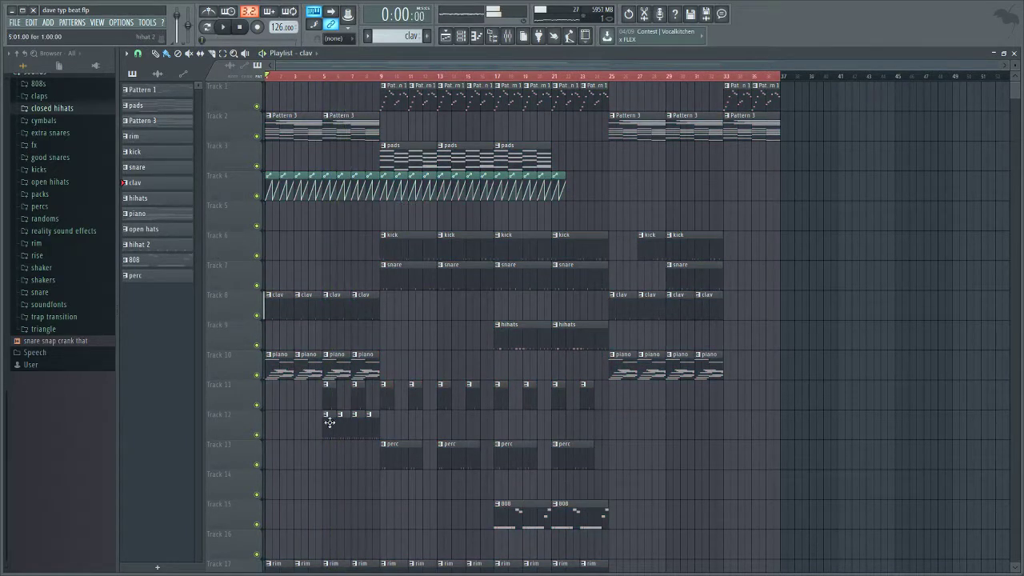
Step: Check the hihat 2 notes in the piano roll, and play the arrangement from just before bar 5
double_click(334, 415)
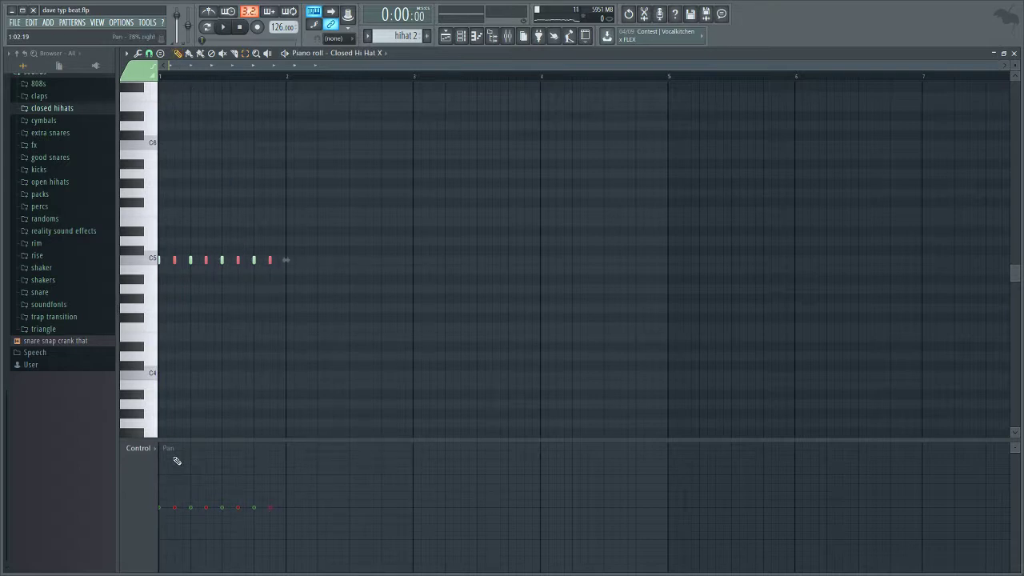
left_click(446, 36)
left_click(321, 77)
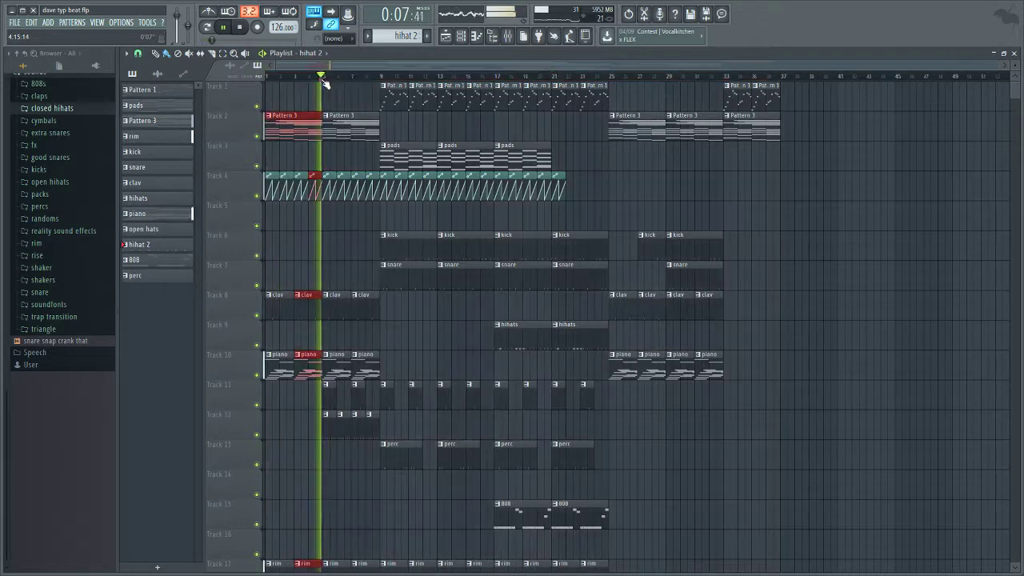
key("space")
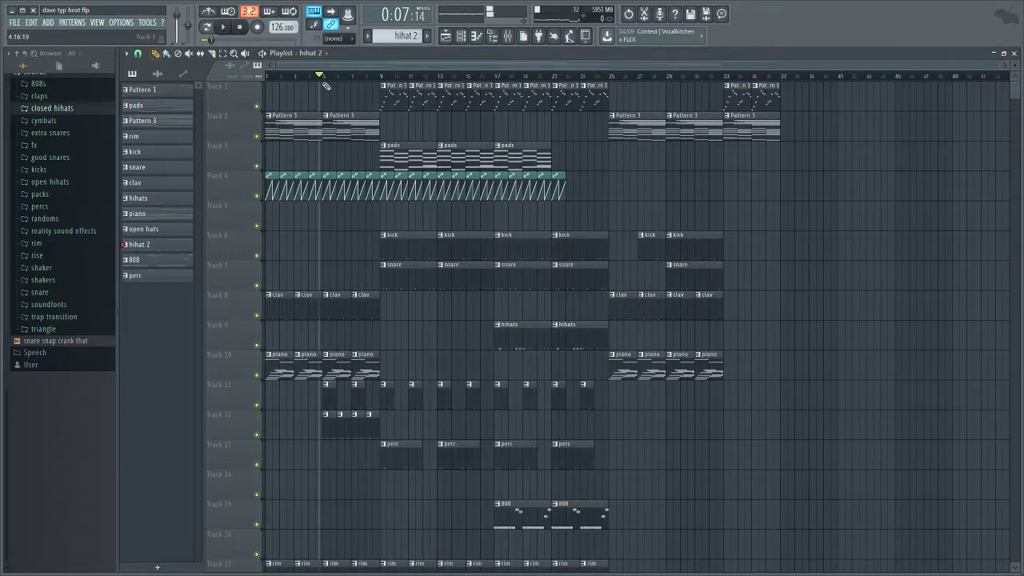
key("space")
scroll(493, 251, "down", 5)
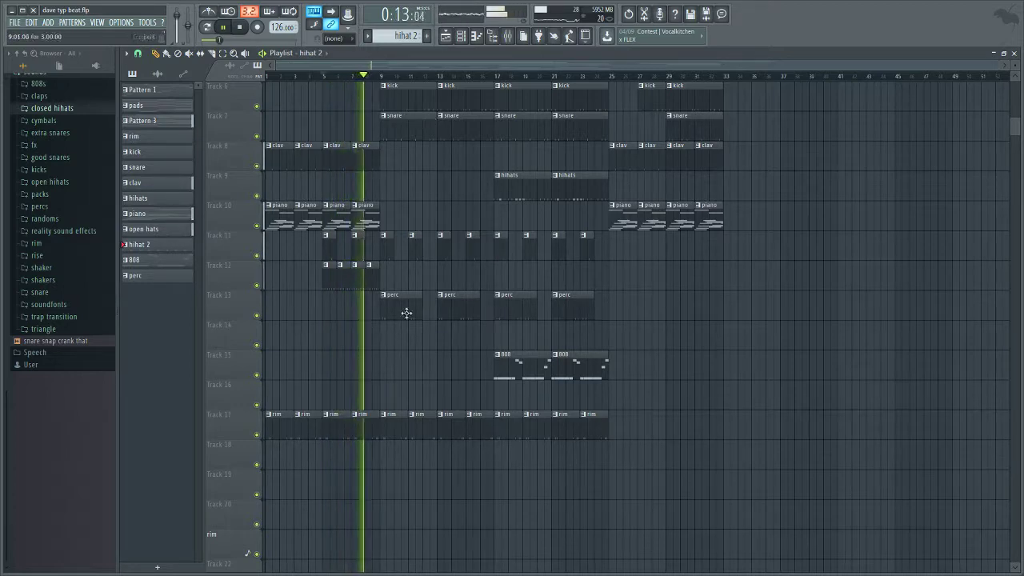
Step: Lower the FPC Rim mixer track's volume during playback, and return to the playlist
key("F9")
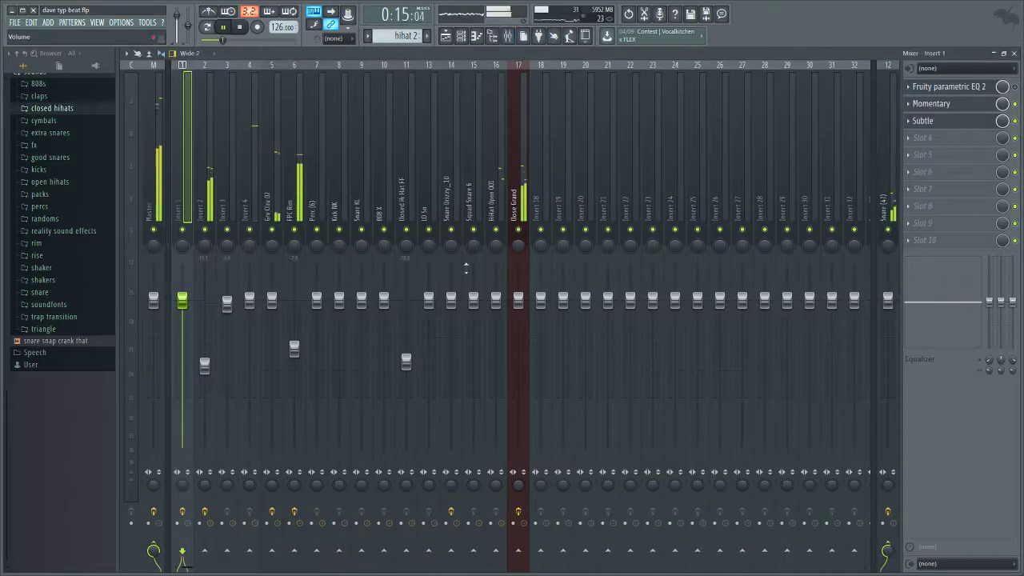
left_click_drag(294, 349, 293, 379)
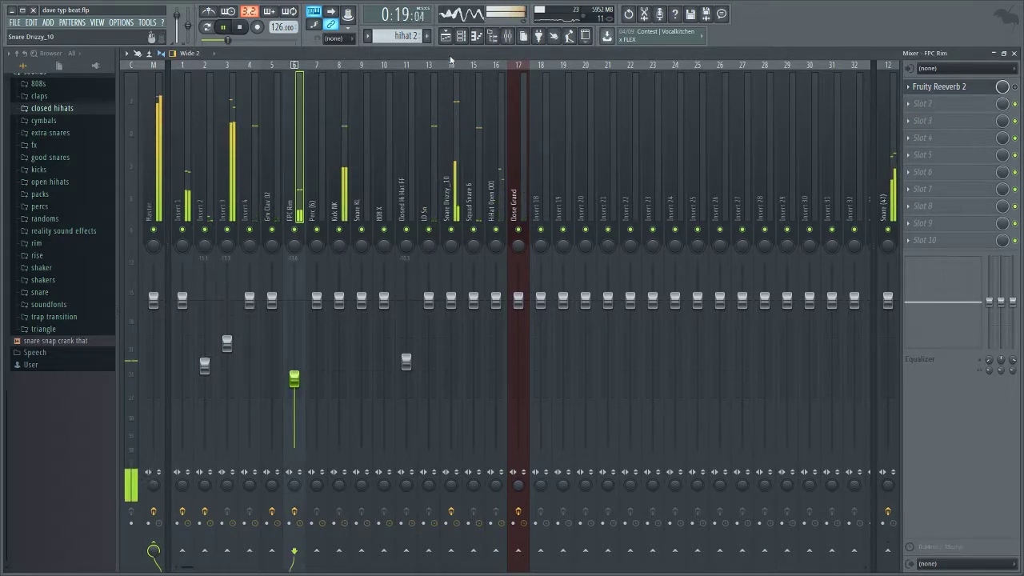
key("F9")
Step: Move playback back to about bar 8 and delete the Pattern 1 clips from bar 9 up to bar 17
left_click_drag(416, 70, 366, 73)
scroll(404, 108, "up", 5)
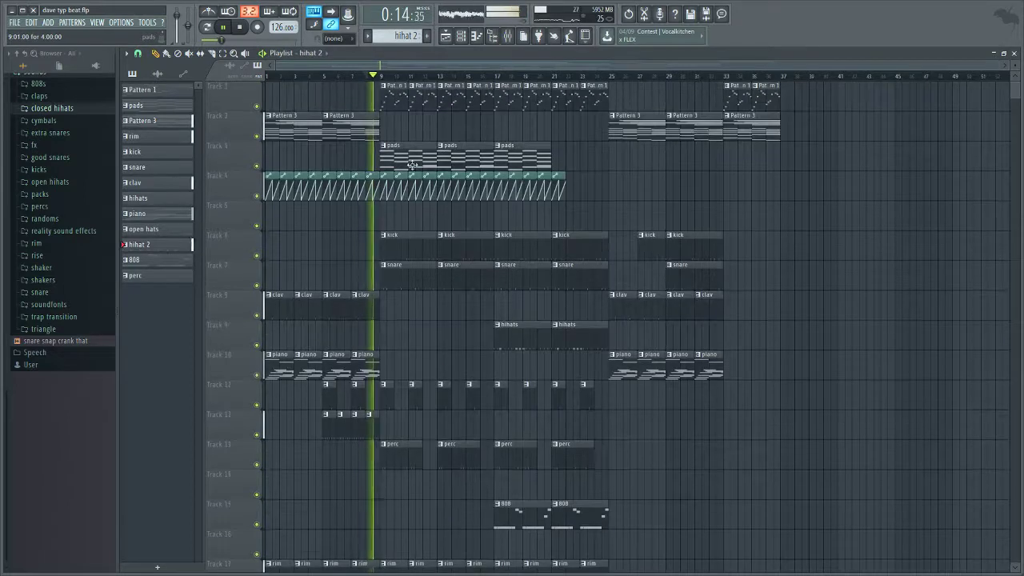
right_click(411, 103)
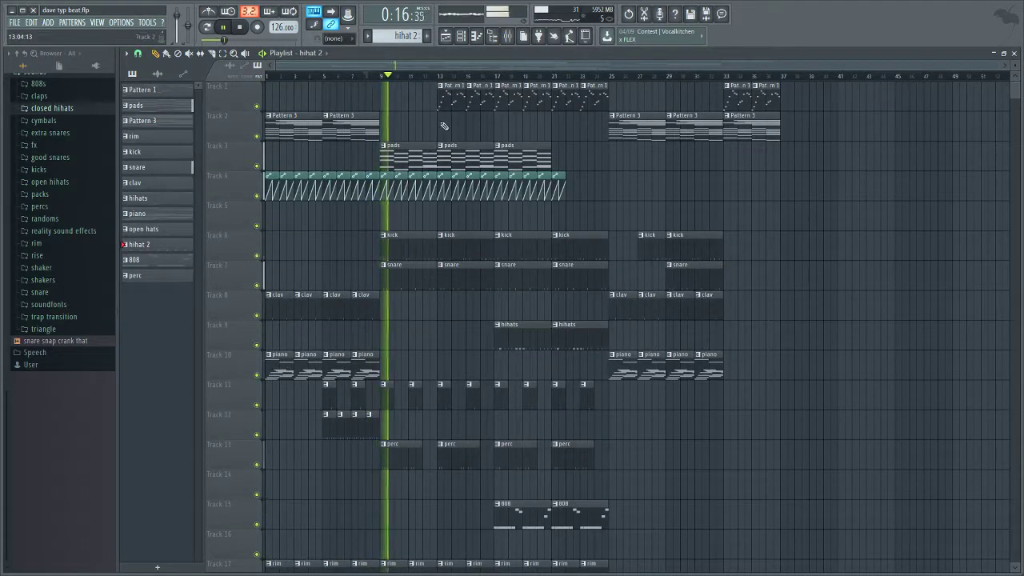
right_click(456, 102)
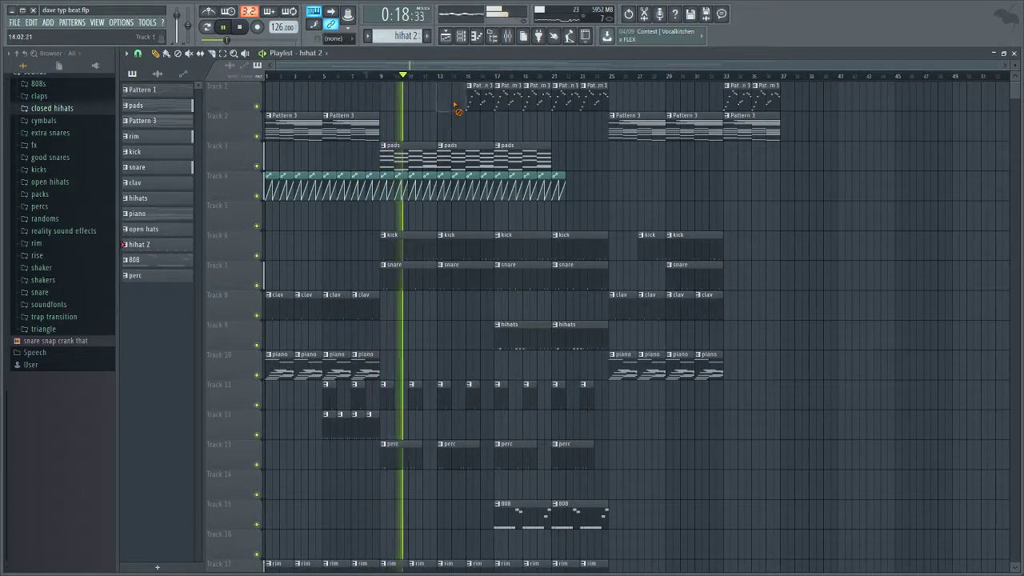
right_click(479, 106)
scroll(477, 162, "down", 3)
scroll(464, 168, "up", 3)
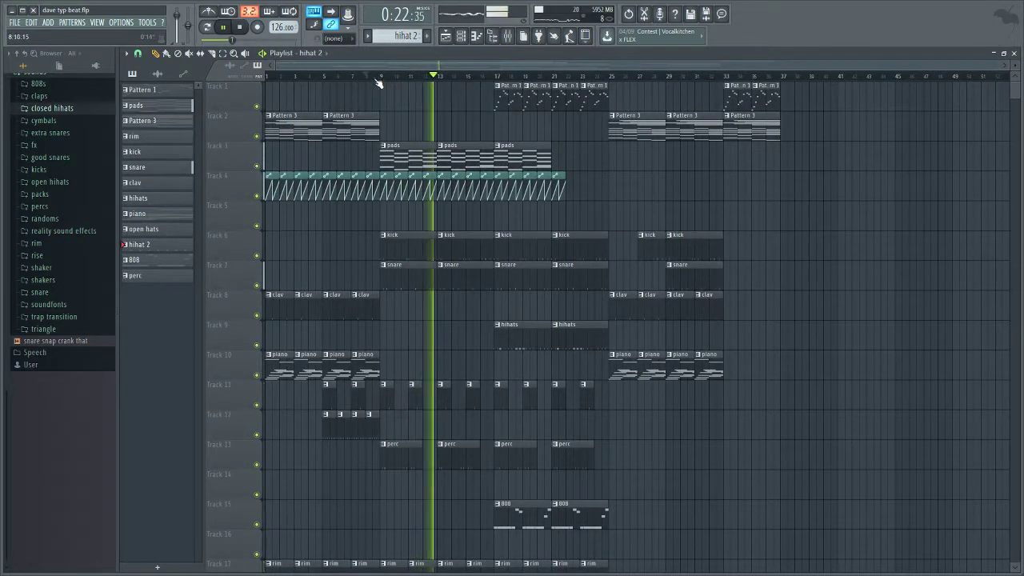
Step: Move the playhead to bar 5, stop playback, and add pads clips at bars 1 and 5
left_click(326, 80)
key("space")
left_click(345, 160)
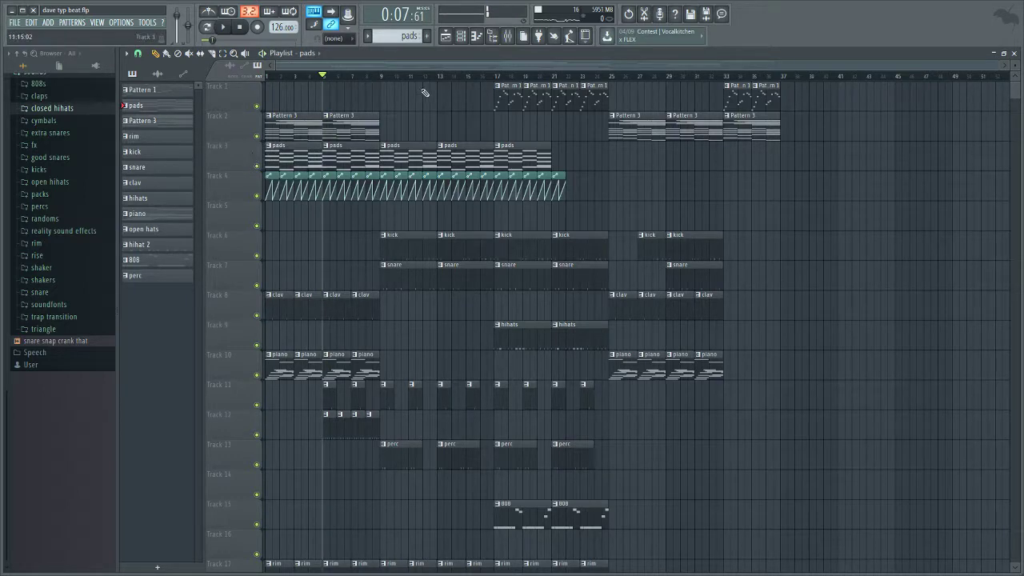
Step: Return the song position to the start and check the piano roll and mixer with short playback
left_click(264, 56)
left_click(242, 29)
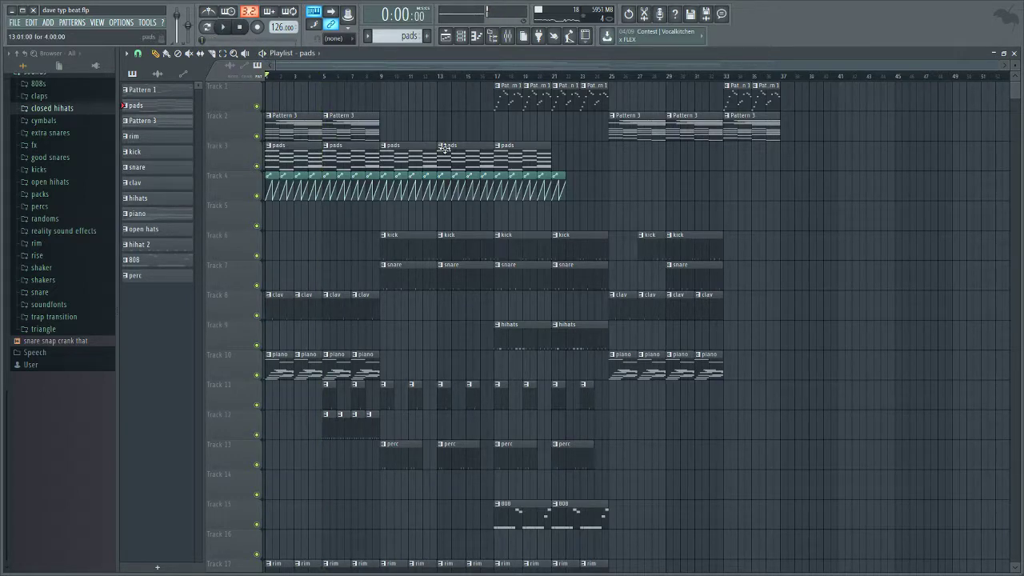
left_click(476, 36)
key("space")
left_click(507, 36)
key("space")
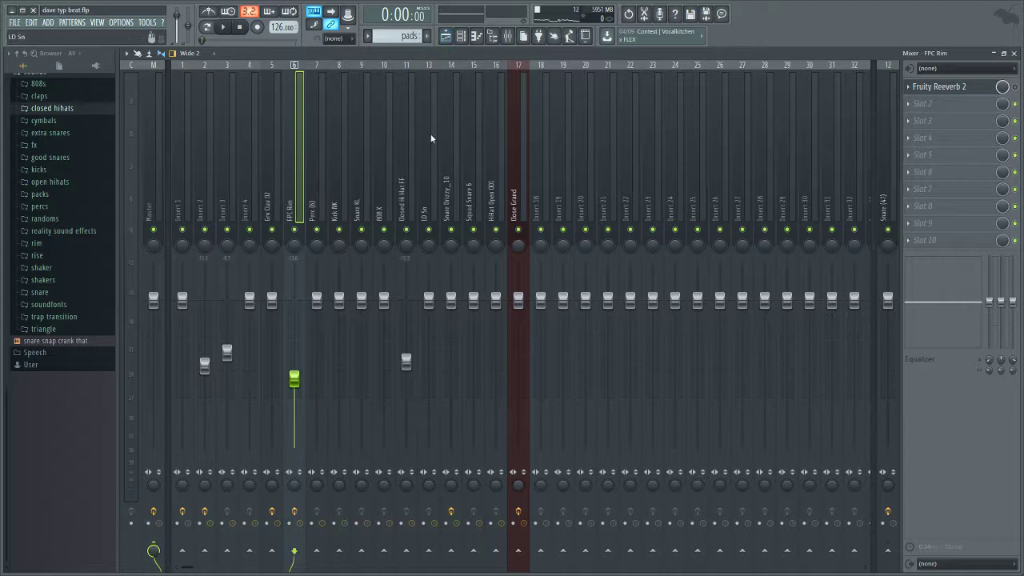
Step: Create an automation clip for the channel volume of the pads instrument, chordal 2
left_click(445, 36)
double_click(313, 157)
left_click(461, 37)
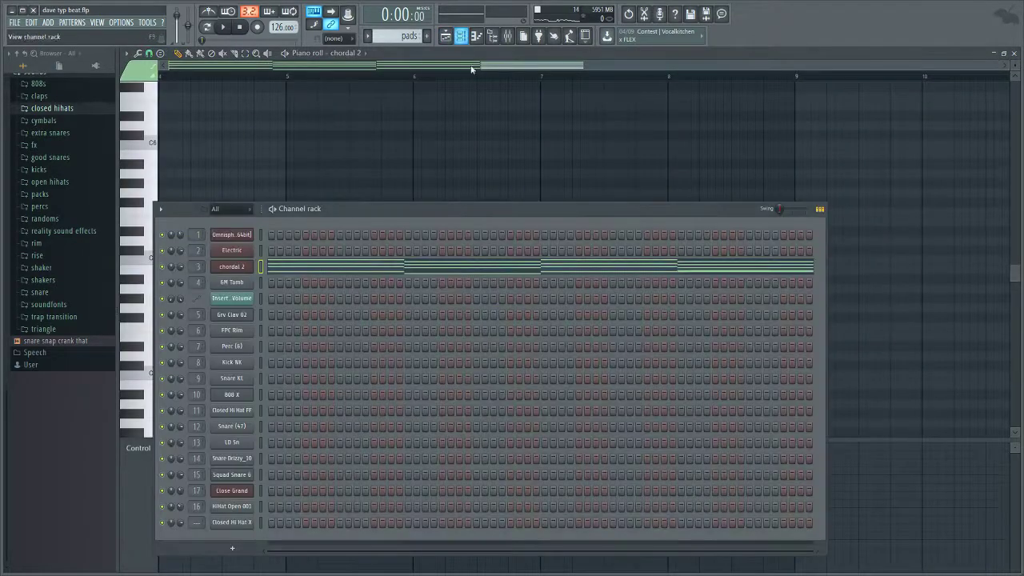
right_click(180, 266)
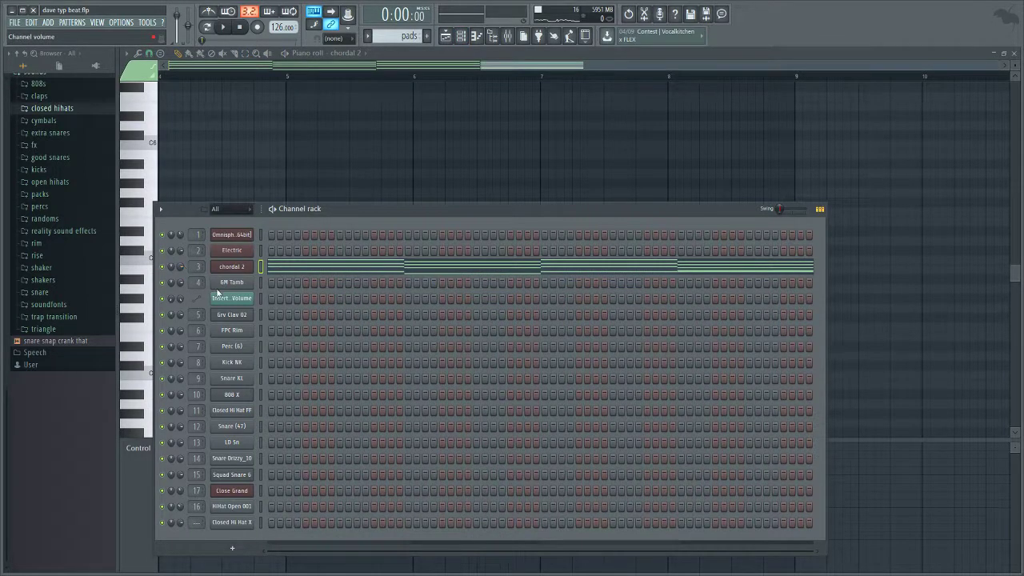
left_click(220, 329)
Step: Shape the chordal 2 volume automation as a fade-in from bar 1 to bar 9, and play the arrangement
left_click(451, 41)
scroll(370, 398, "down", 4)
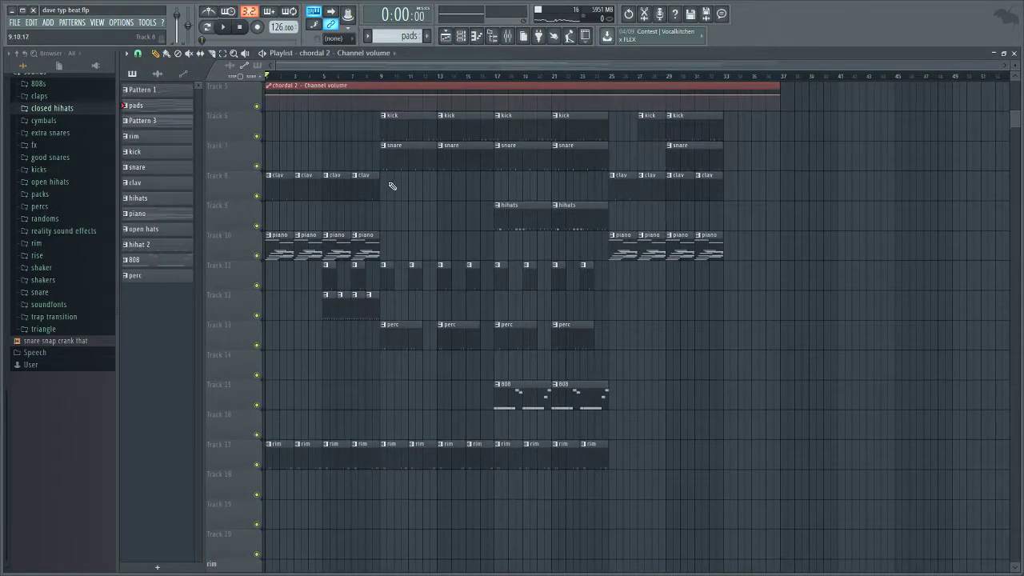
scroll(389, 186, "up", 3)
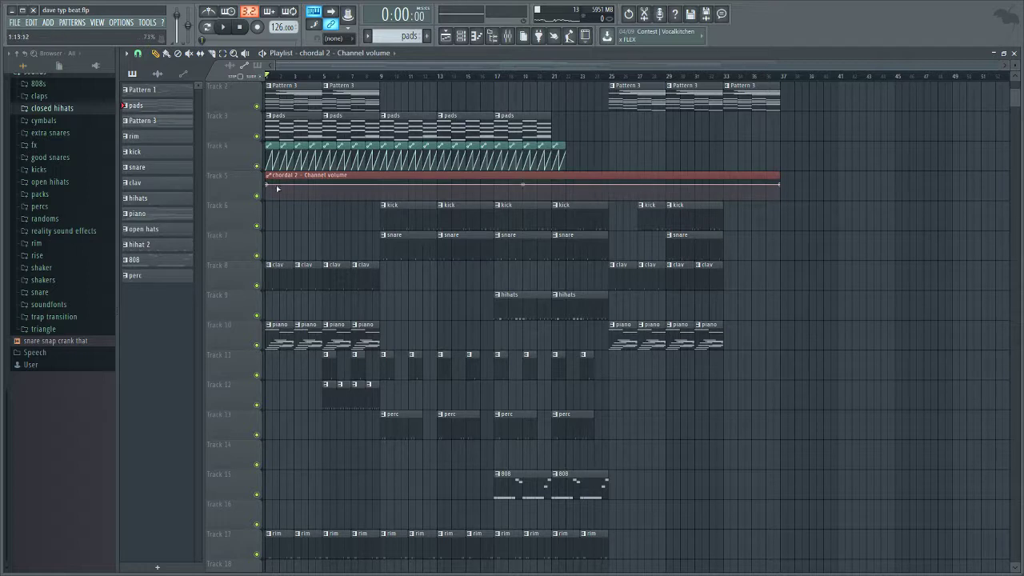
left_click_drag(267, 187, 267, 203)
right_click(382, 187)
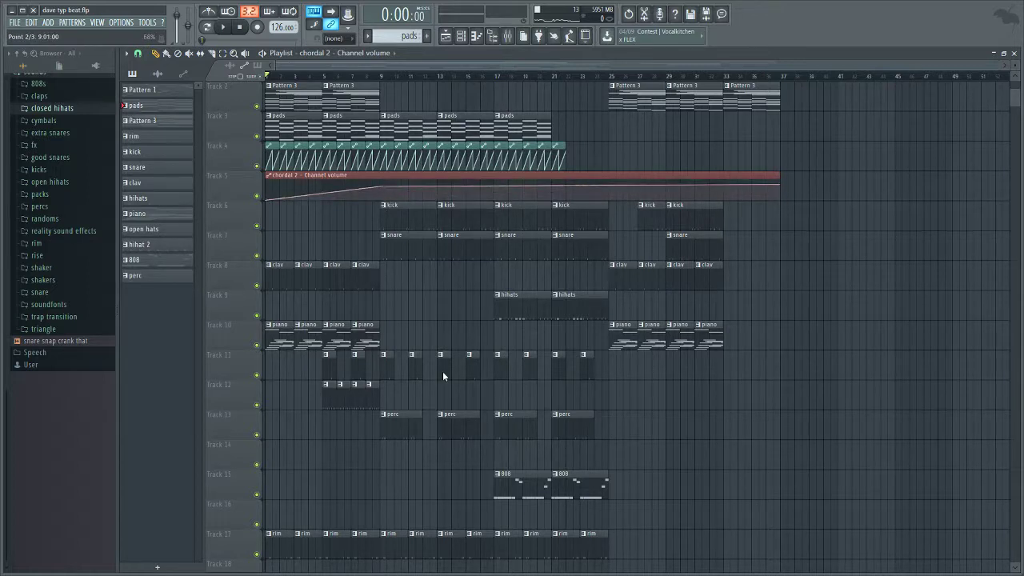
key("space")
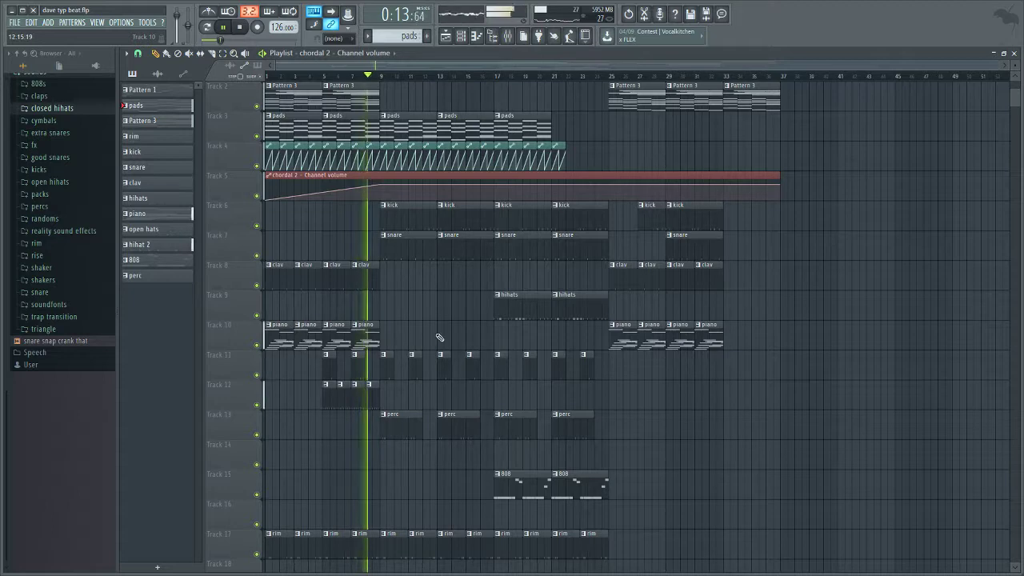
scroll(439, 337, "up", 1)
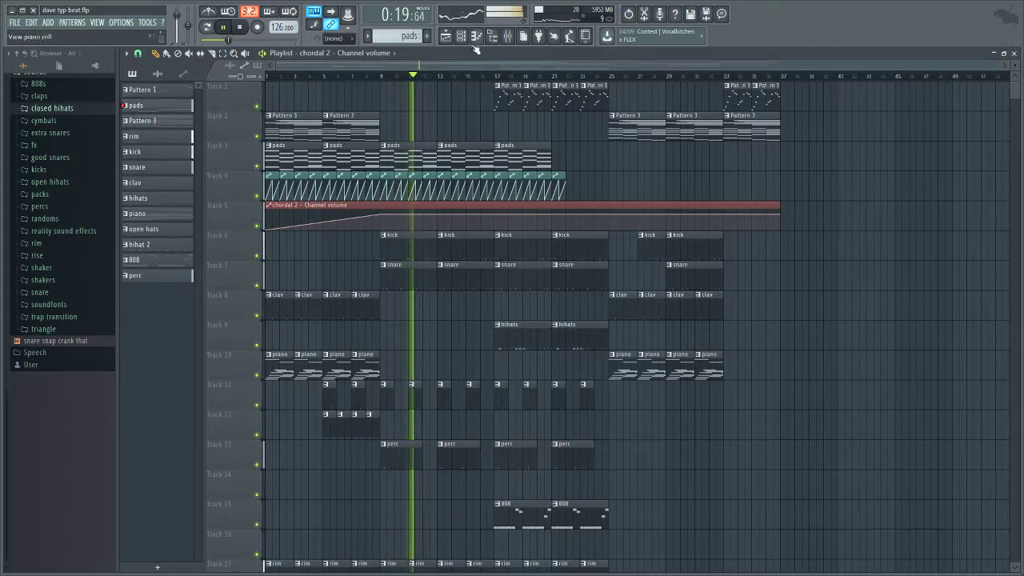
Step: Select Insert 3 in the mixer, open the chordal 2 synth, and nudge its output level slightly down
left_click(507, 36)
left_click(244, 181)
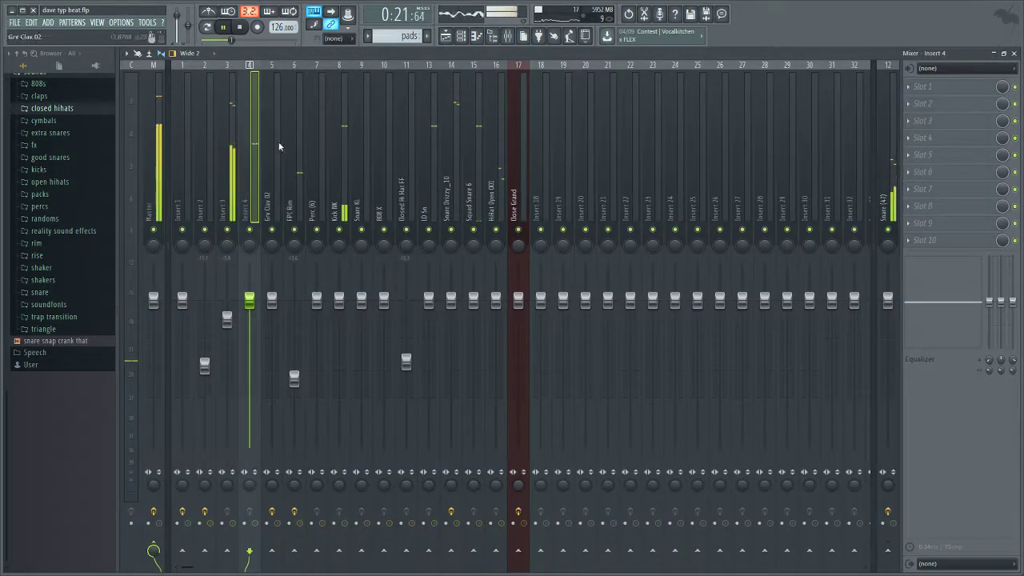
left_click(229, 148)
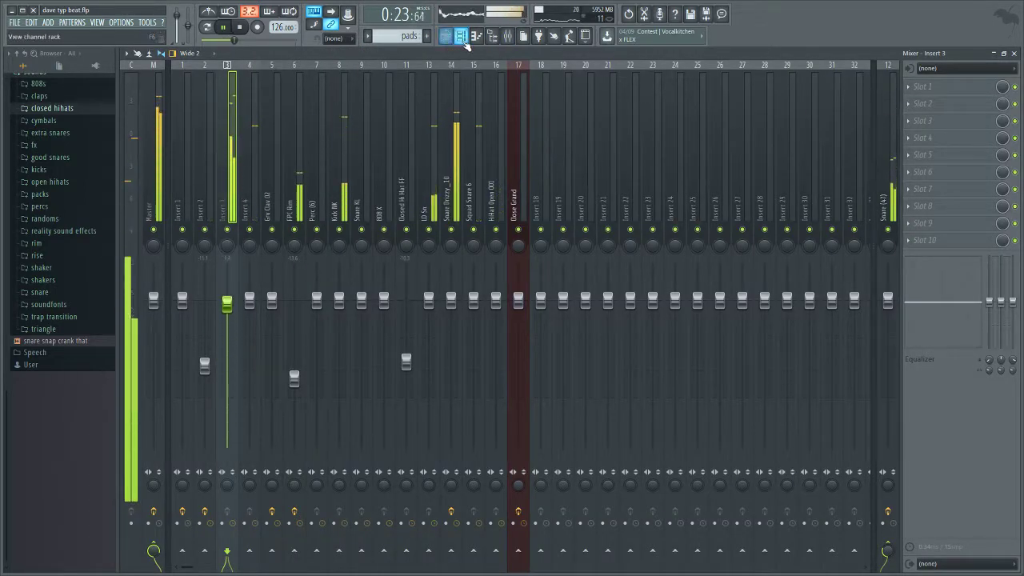
left_click(461, 36)
left_click(244, 269)
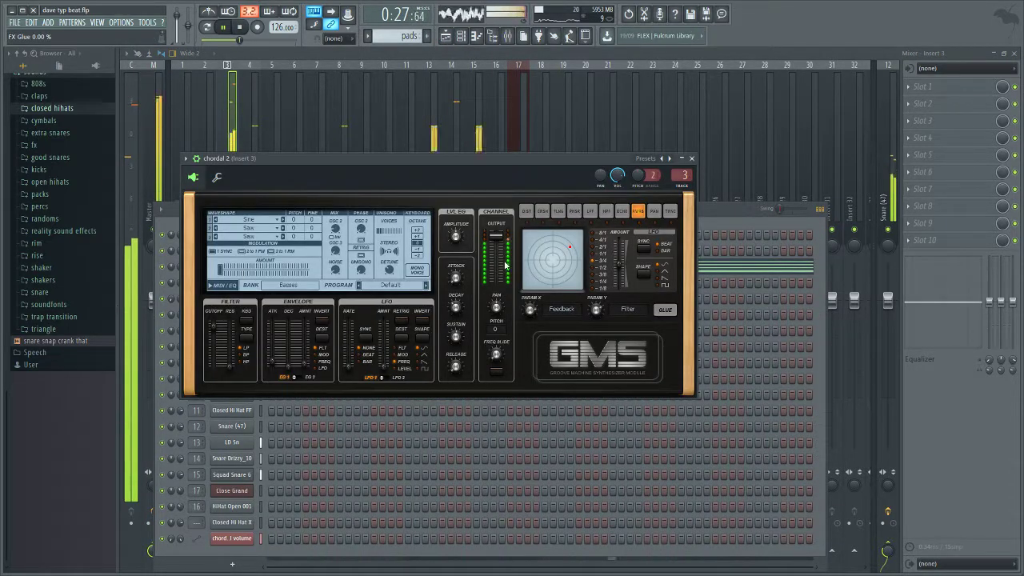
left_click_drag(496, 235, 496, 237)
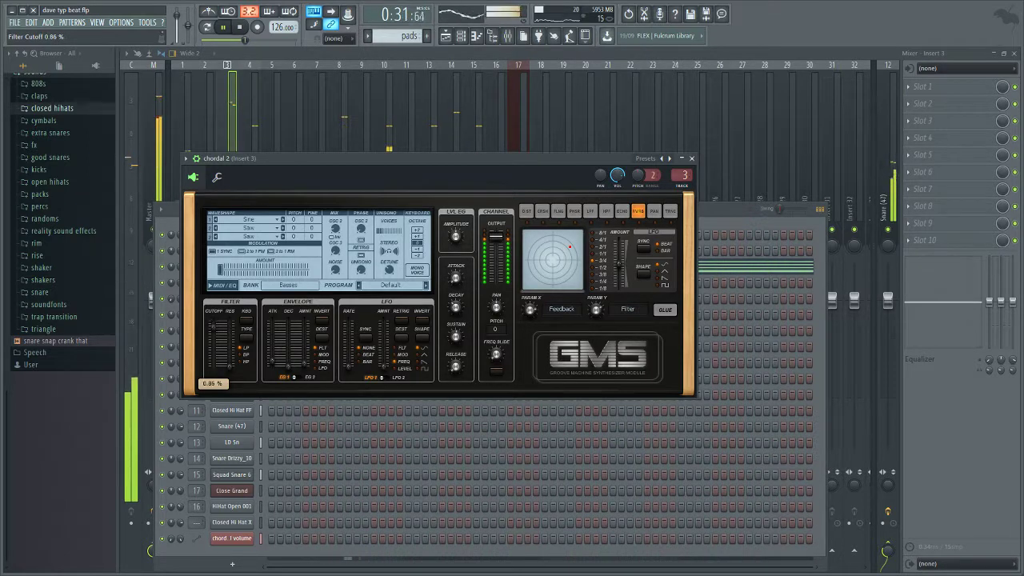
Step: Create a chordal 2 filter cutoff automation clip and shape it to rise until bar 9, with a 100% point at bar 17
left_click_drag(214, 336, 214, 336)
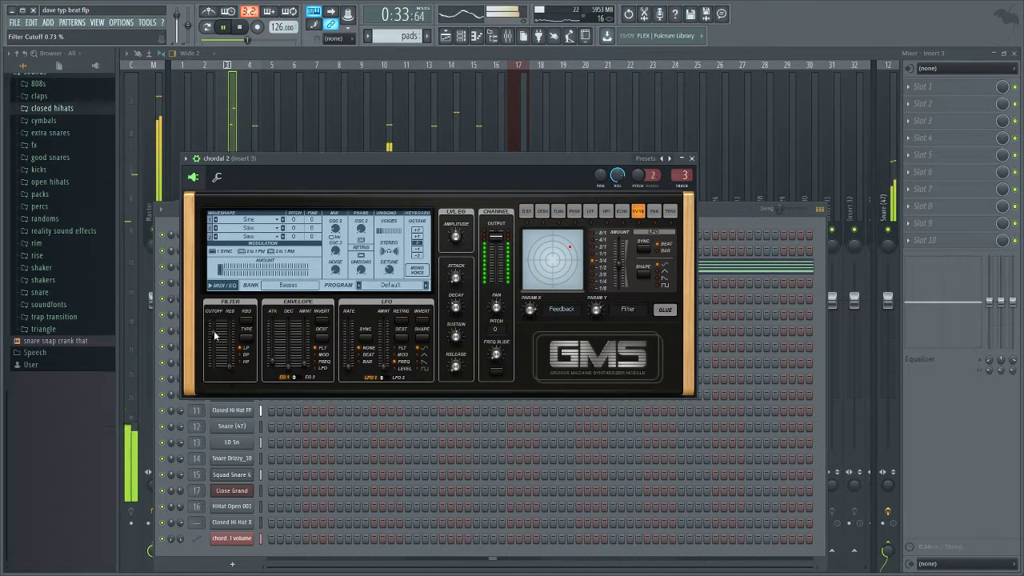
left_click(248, 410)
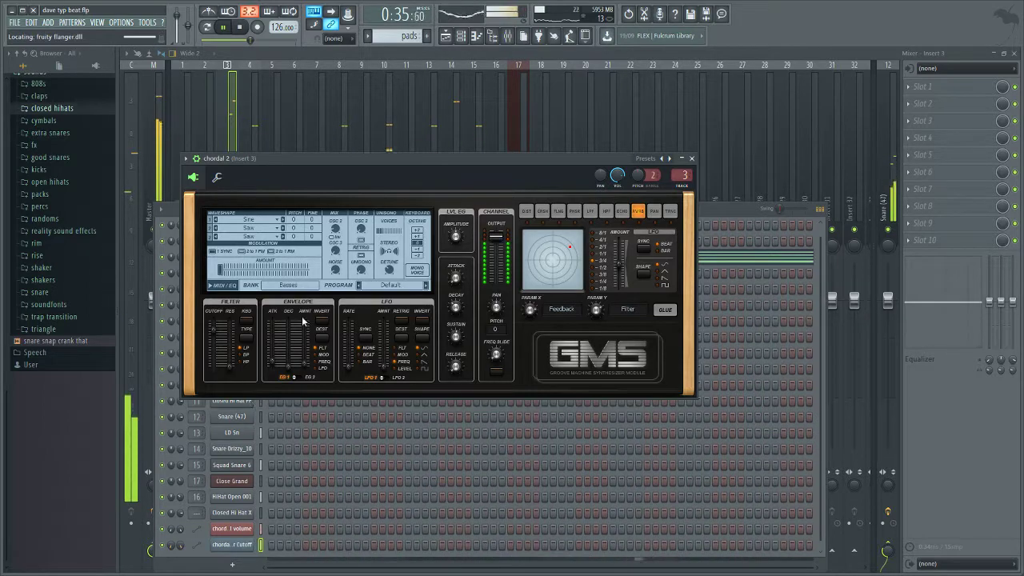
left_click(447, 46)
key("space")
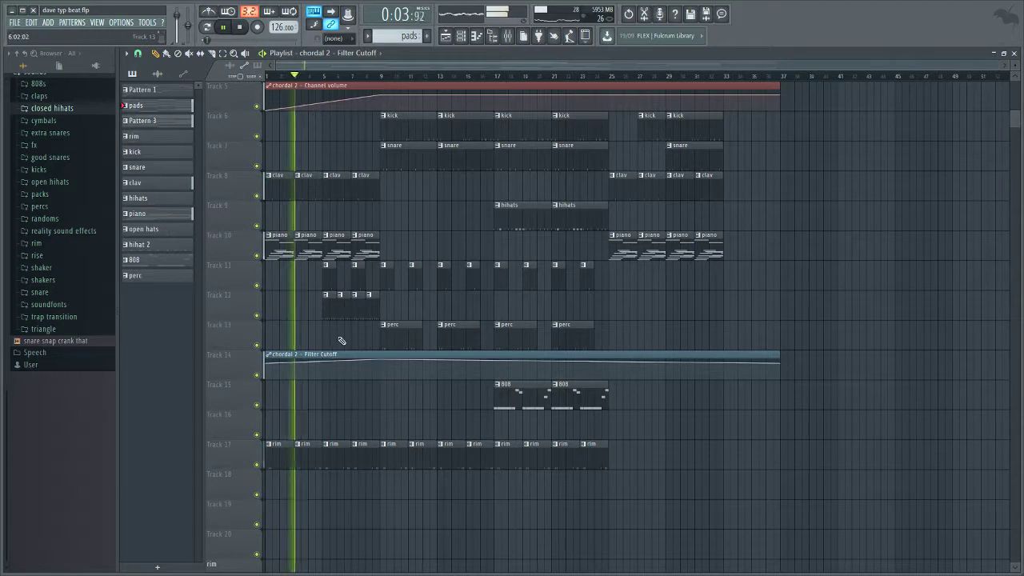
right_click(494, 361)
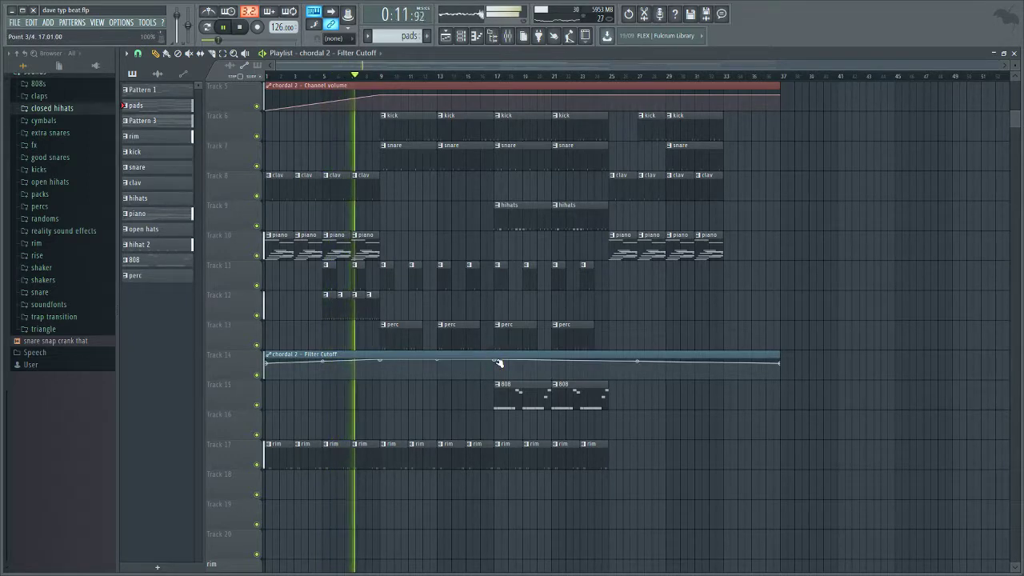
Step: Add a pads clip at bar 21 and replace the Insert 3 volume clips after bar 16 with one stretched just past bar 25
scroll(480, 256, "up", 4)
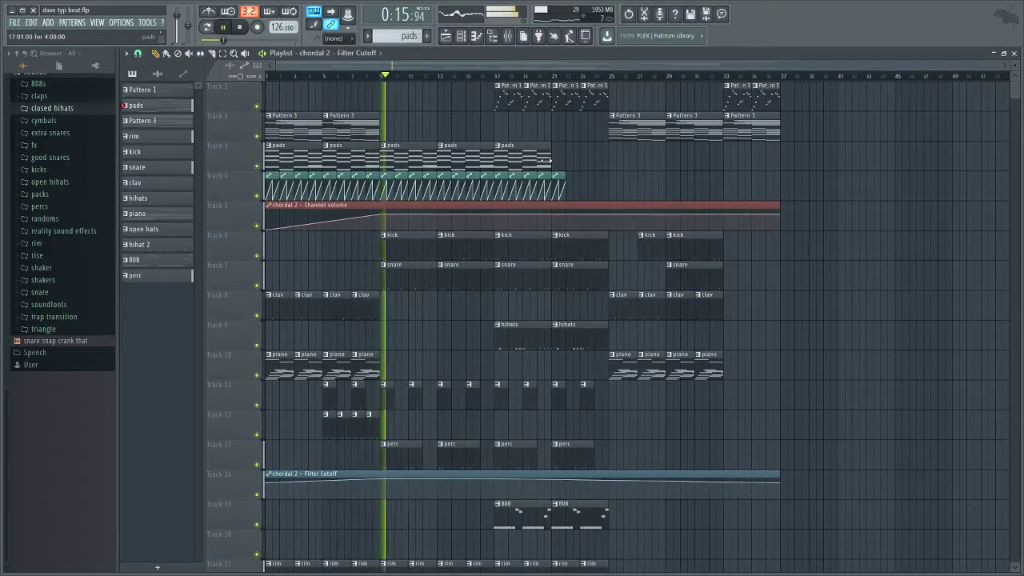
left_click(555, 157)
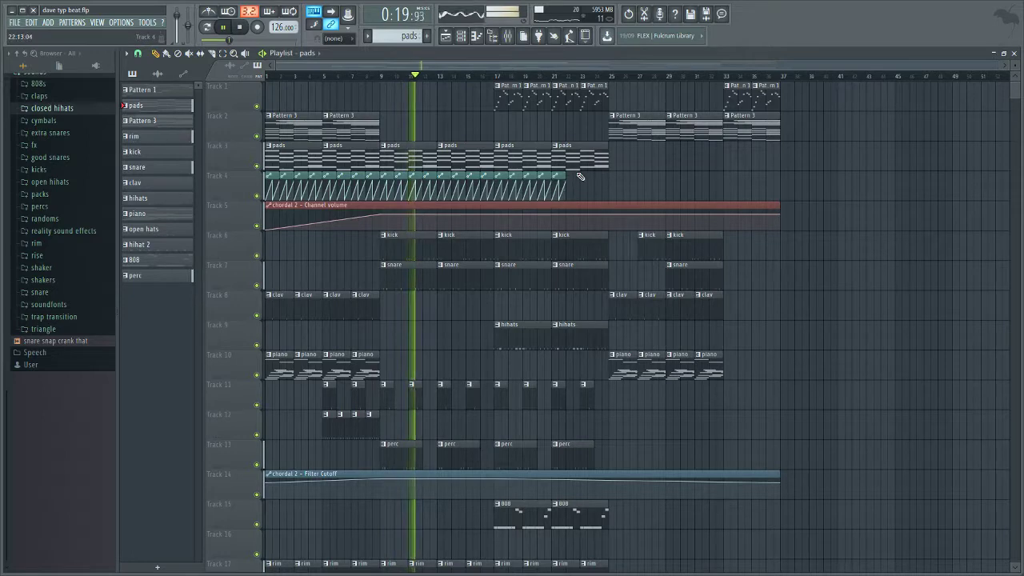
mouse_move(589, 175)
left_mouse_down()
mouse_move(509, 182)
mouse_move(548, 181)
left_mouse_up()
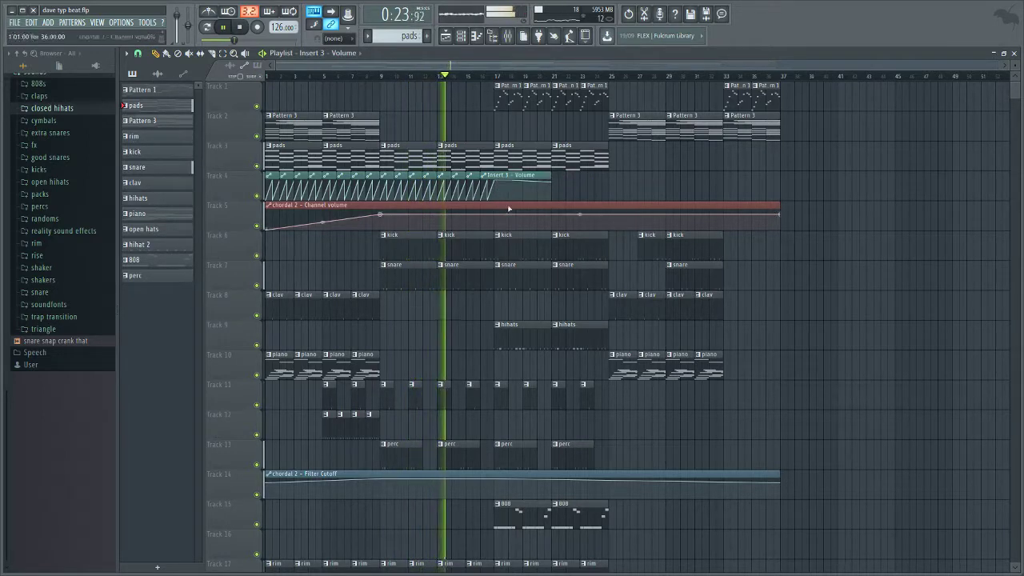
left_click_drag(535, 199, 601, 187)
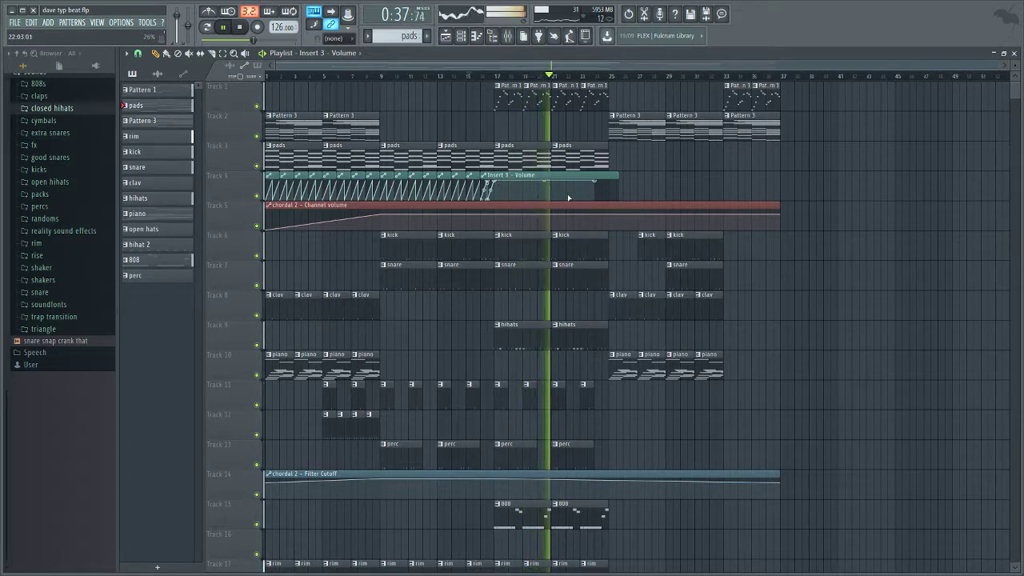
Step: Replay from about bar 15 and add Insert 3 volume points that dip at bar 19 and rise again by mid-bar 19
left_click(467, 76)
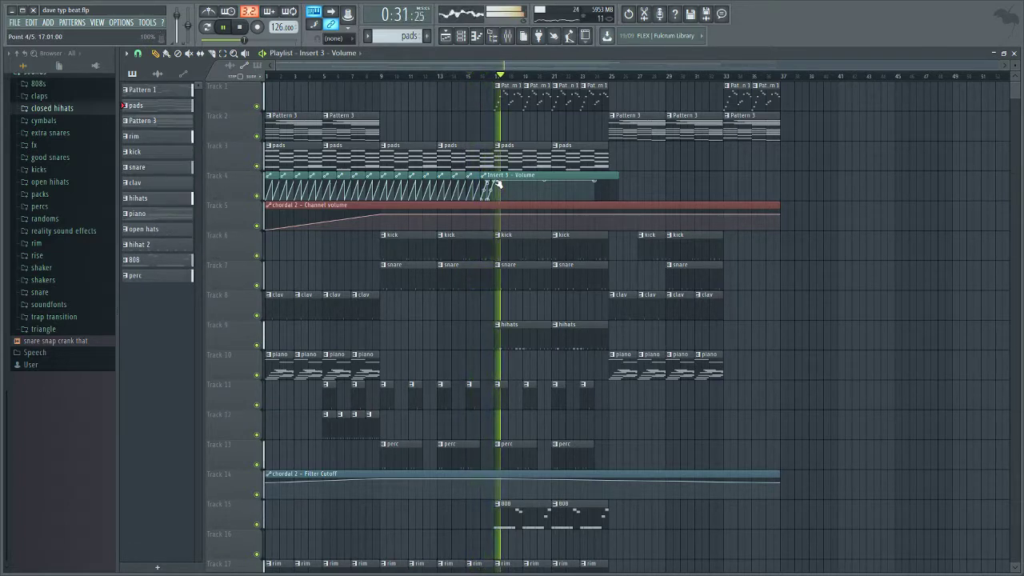
key("space")
key("space")
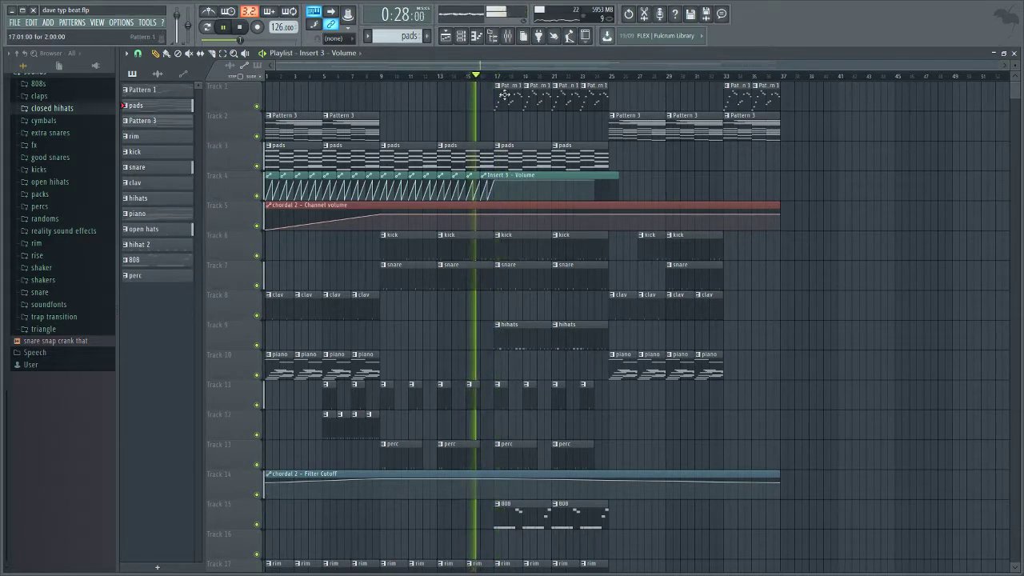
scroll(499, 79, "up", 3)
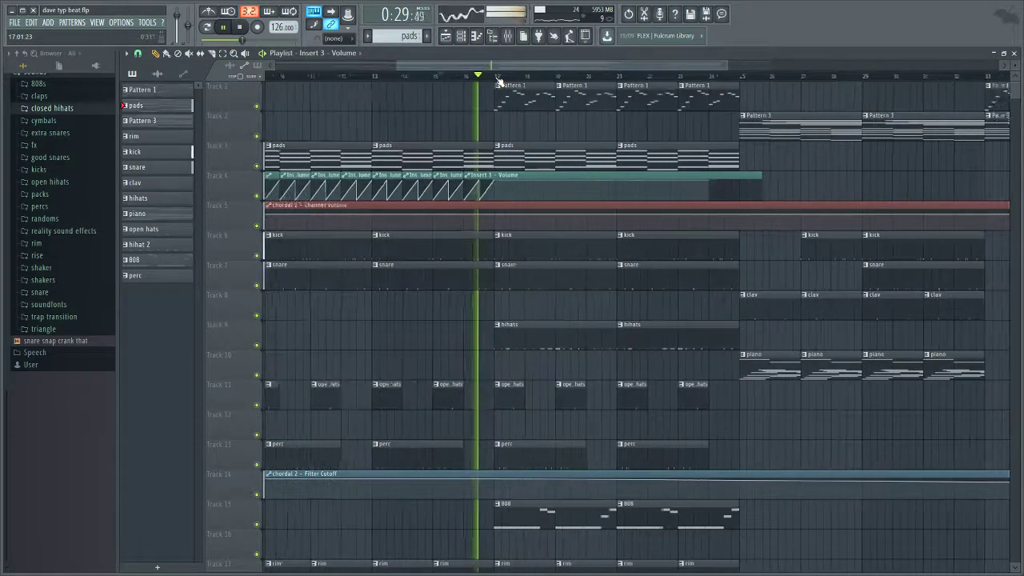
right_click(554, 199)
right_click(572, 185)
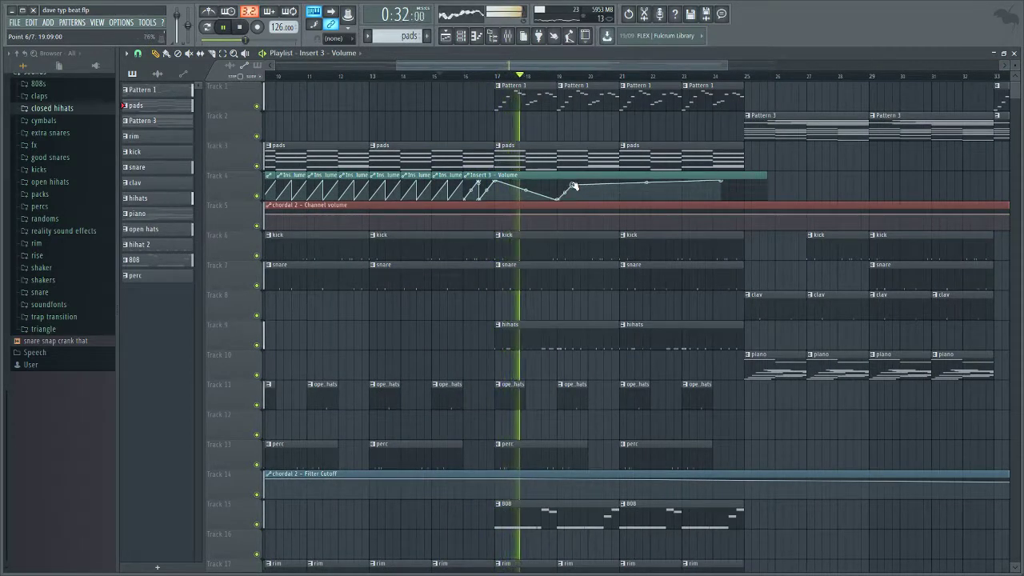
Step: Try different Insert 3 volume shapes between bars 17 and 19, moving and removing points to form dips while replaying the section
key("space")
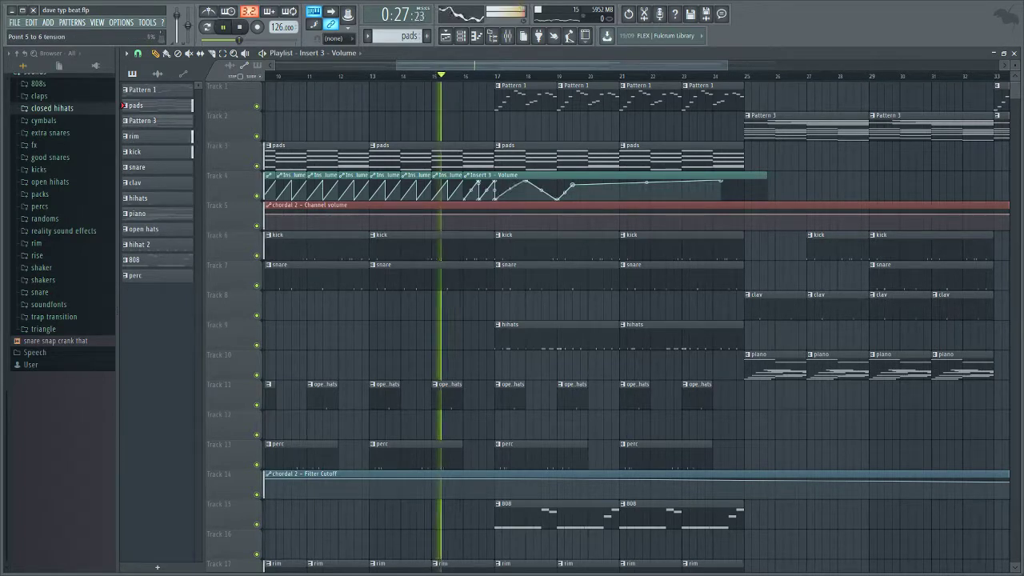
left_click_drag(509, 188, 541, 184)
right_click(533, 199)
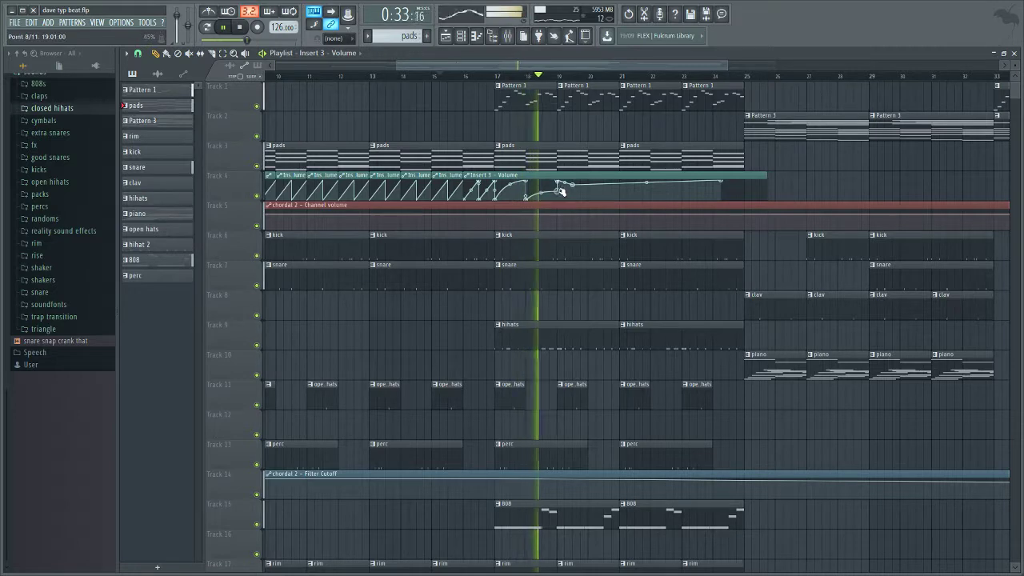
left_click_drag(559, 181, 528, 205)
key("space")
key("space")
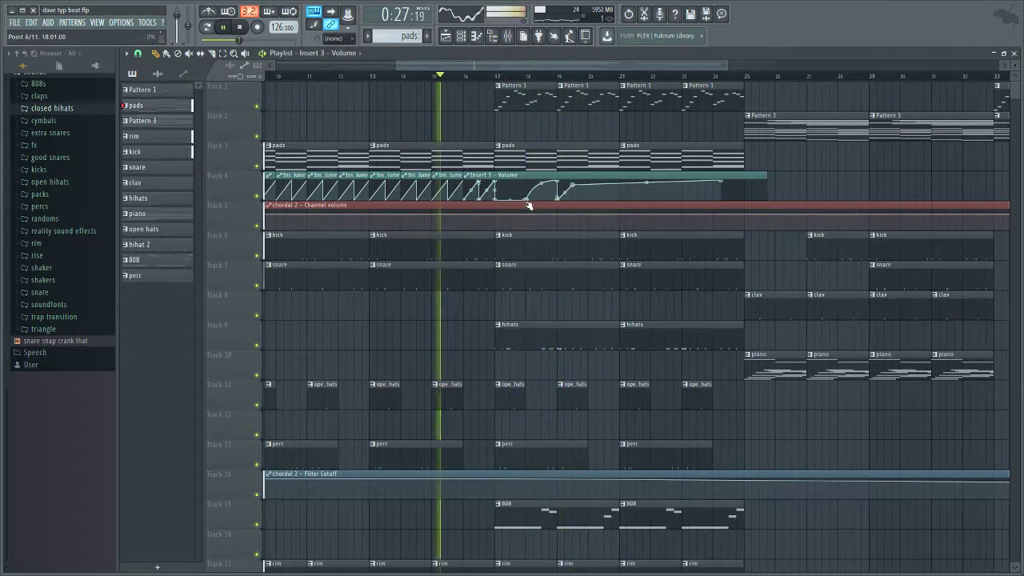
left_click(576, 192)
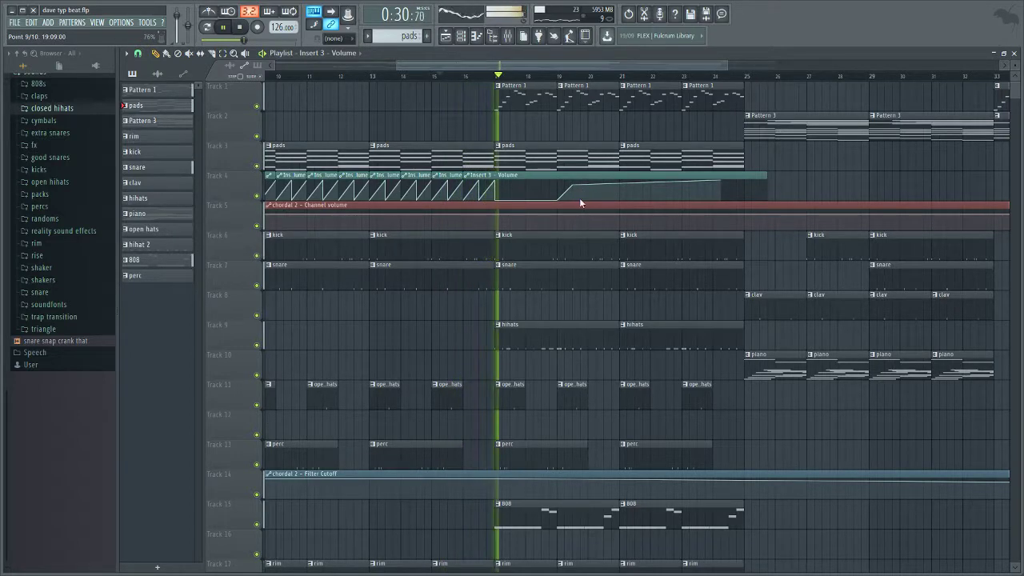
left_click_drag(573, 185, 525, 197)
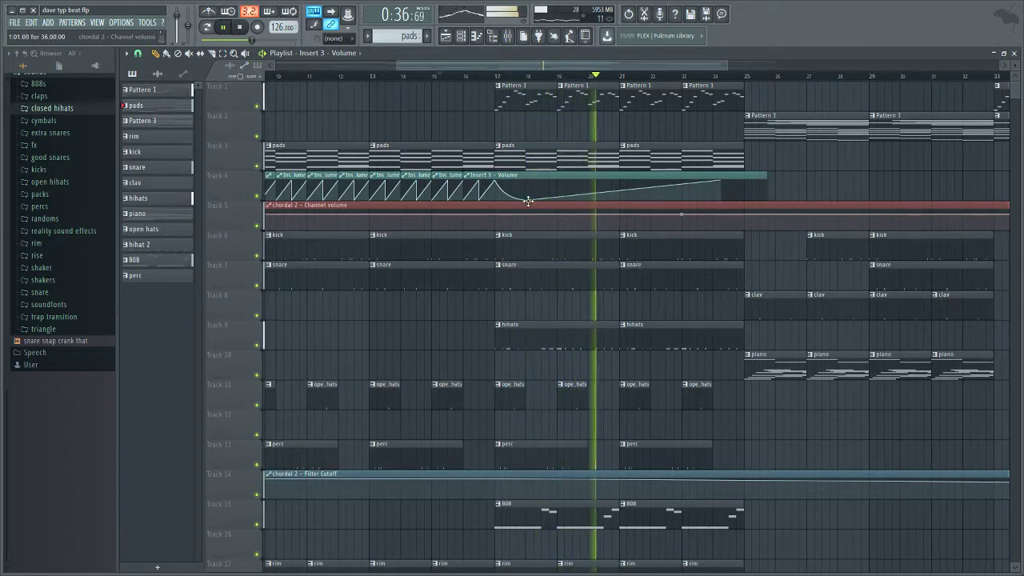
Step: Flatten the Insert 3 volume after the bar 17 peak to a slightly reduced level ending at bar 24, and replay from bar 17
left_click_drag(529, 201, 514, 123)
left_click(497, 76)
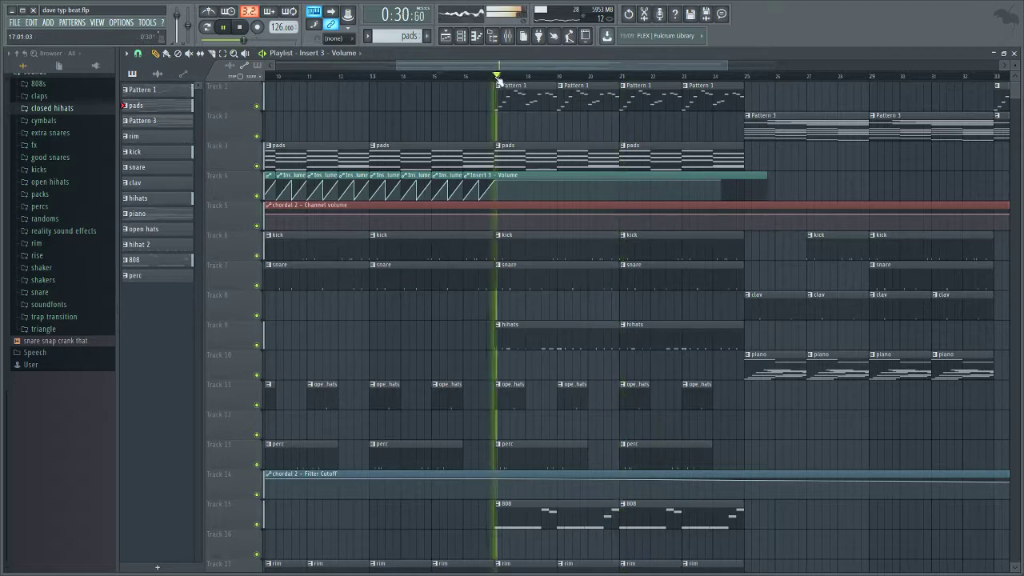
left_click(497, 184)
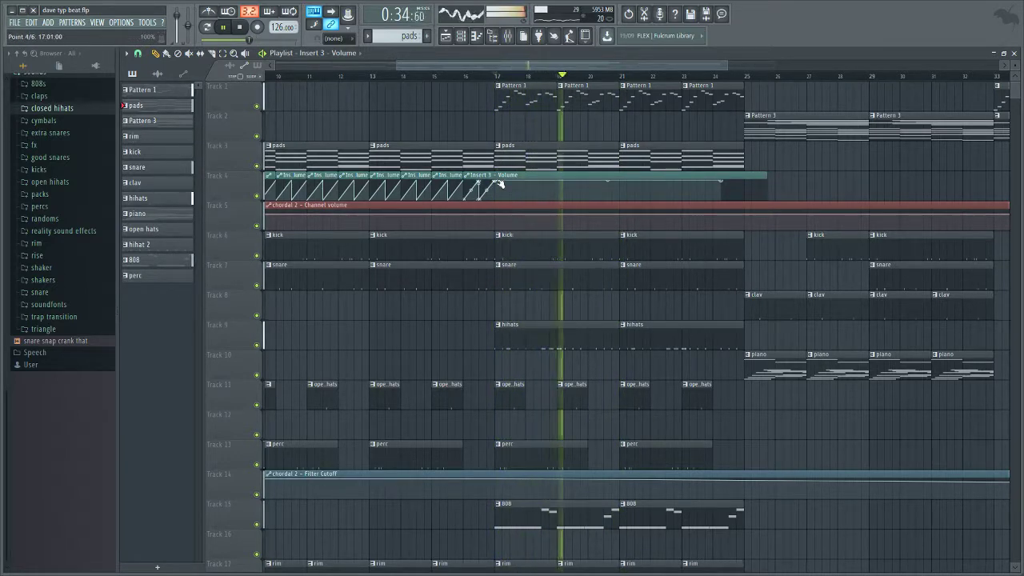
key("space")
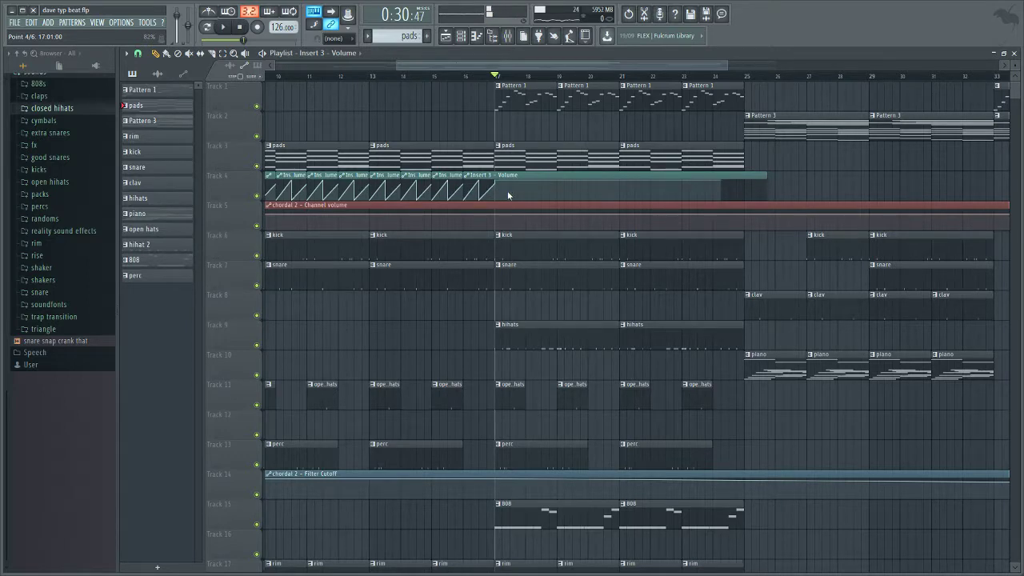
right_click(504, 195)
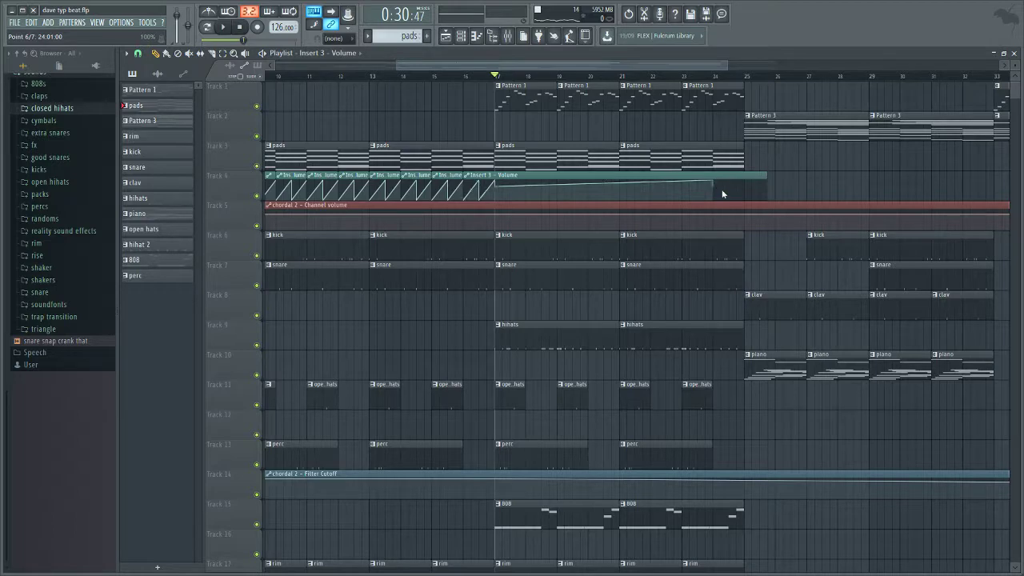
key("space")
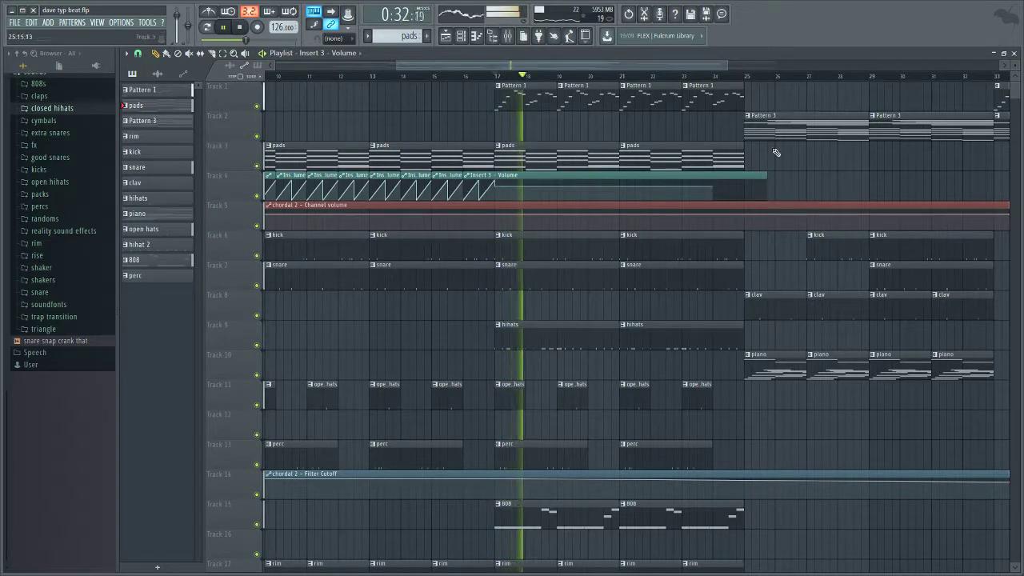
Step: Add hihat 2 clips at bars 21, 22, 23 and 24 on Track 12 and make the last one unique as hihat 2 #2
scroll(744, 80, "down", 4)
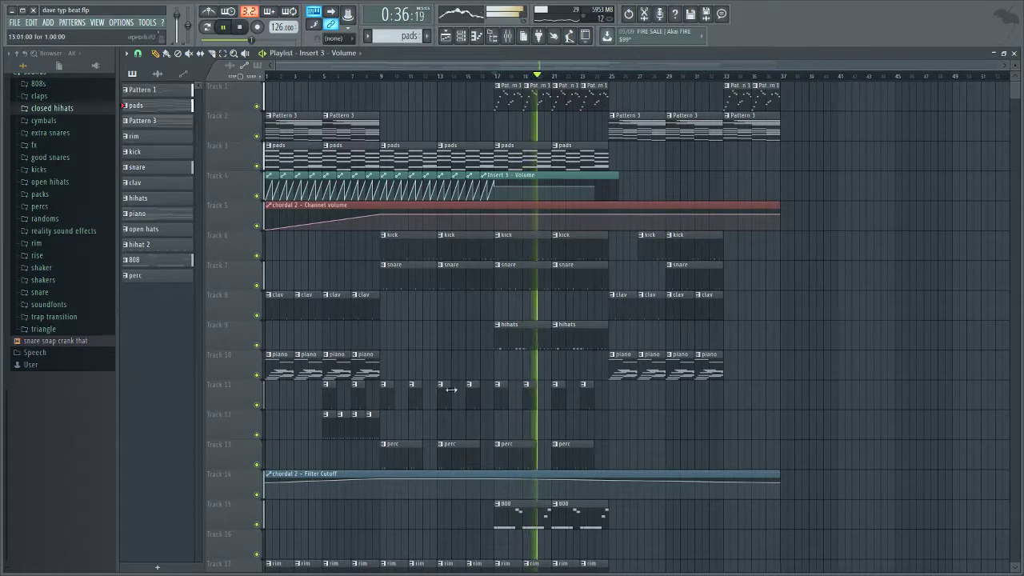
left_click(562, 427)
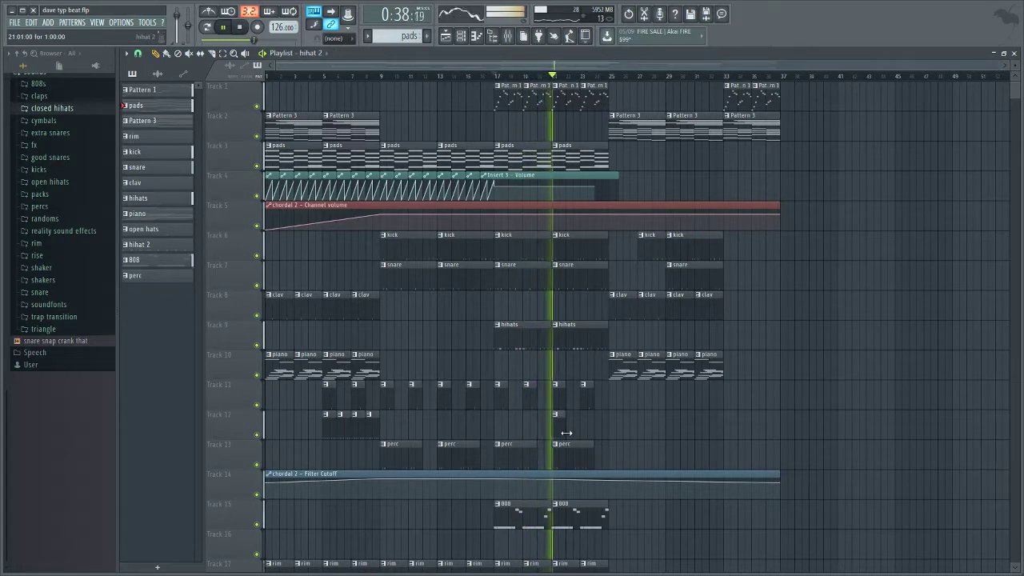
left_click(571, 429)
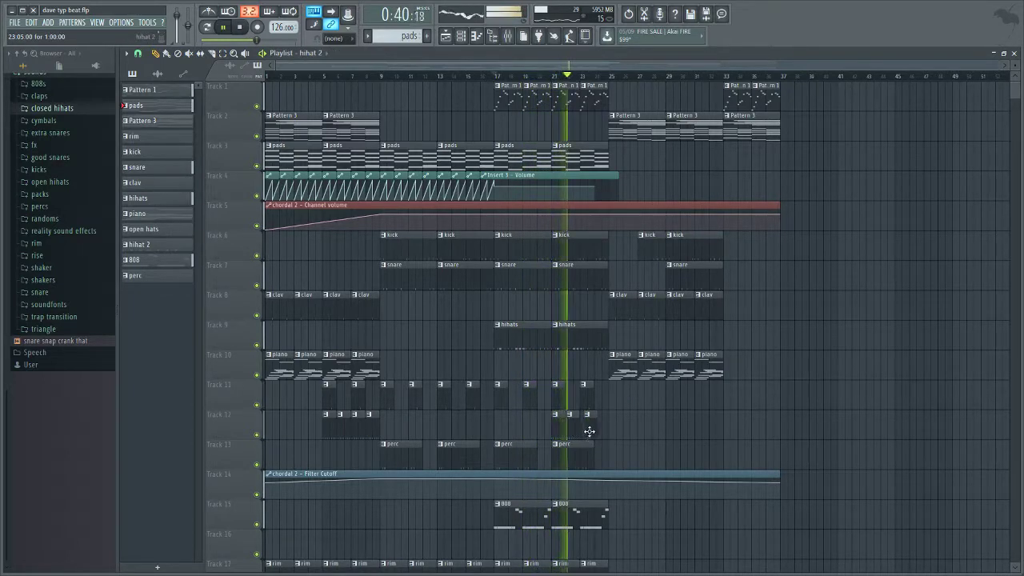
left_click(598, 427)
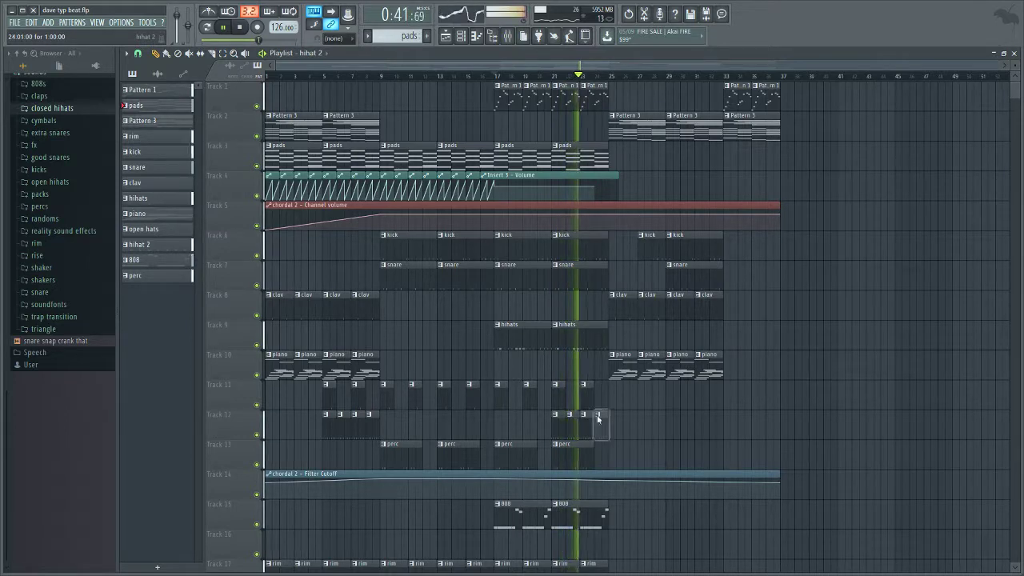
left_click(644, 491)
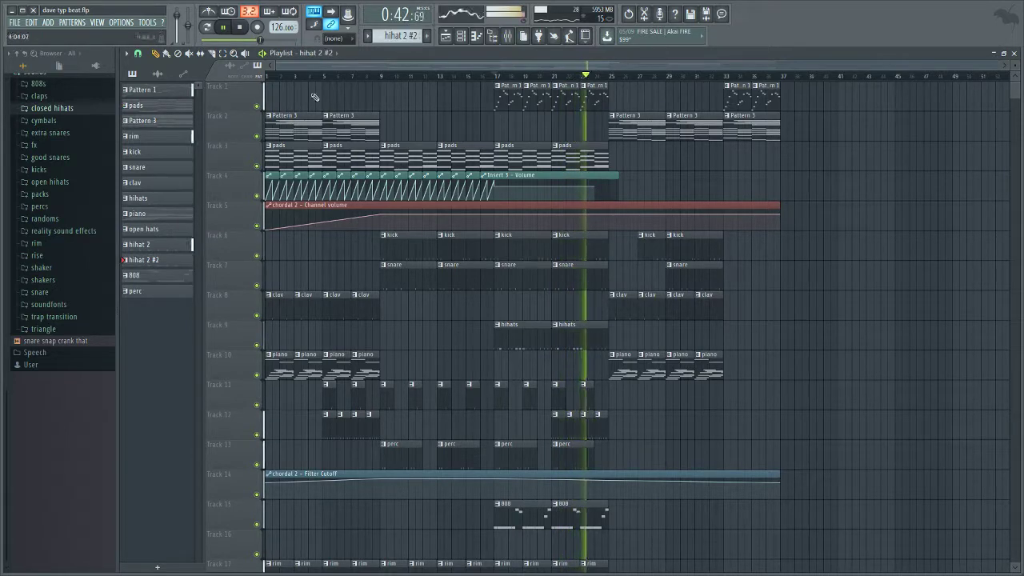
Step: Fill the second half of the hihat 2 #2 bar with a rapid C5 hi-hat roll at near-even velocity and preview it
double_click(606, 430)
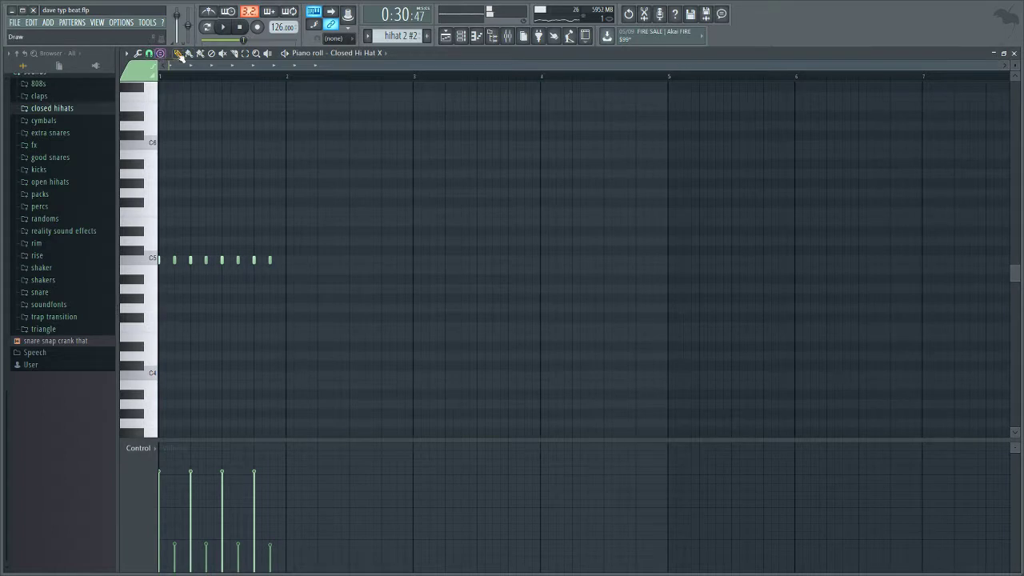
scroll(222, 87, "up", 5)
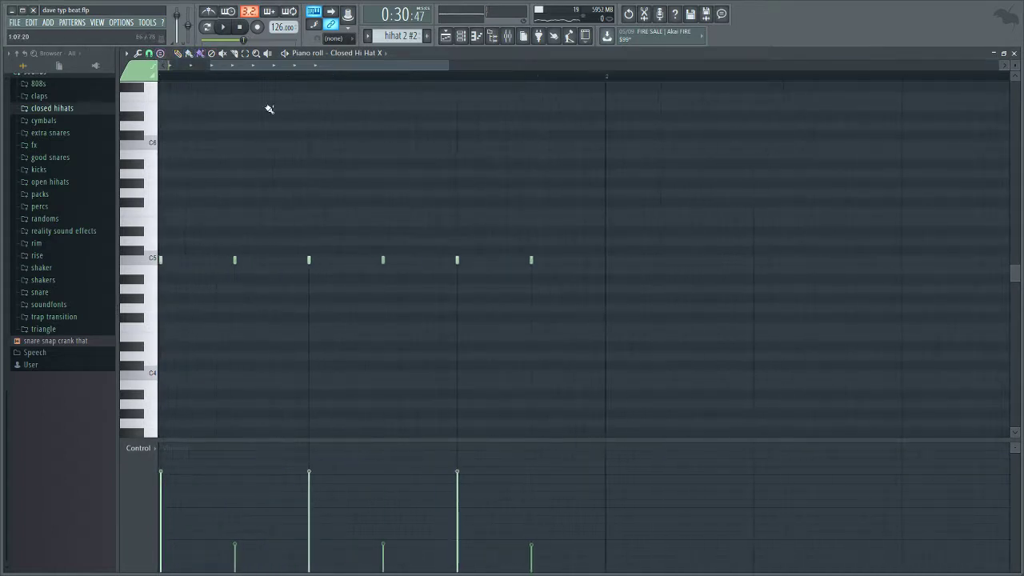
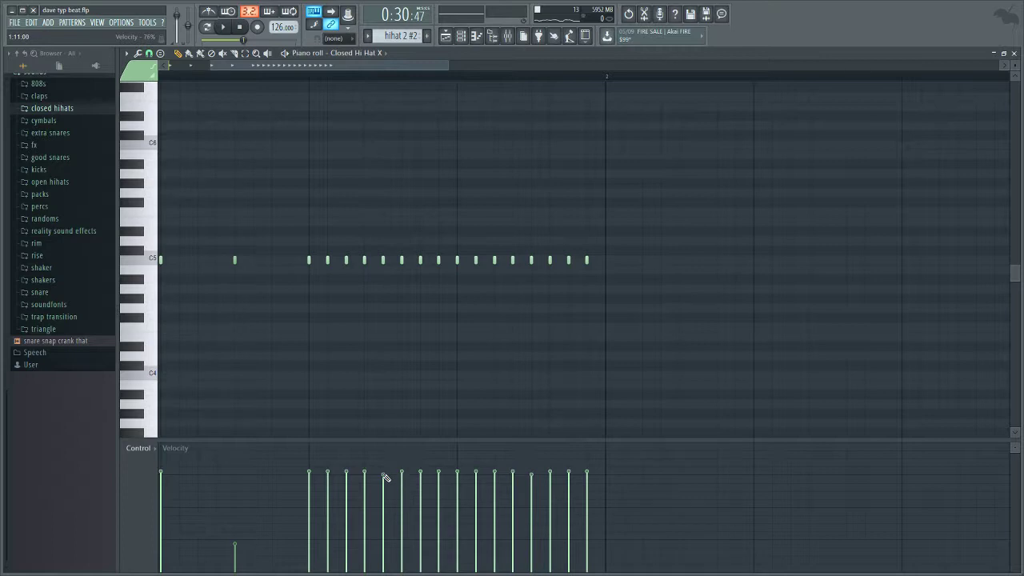
left_click(315, 78)
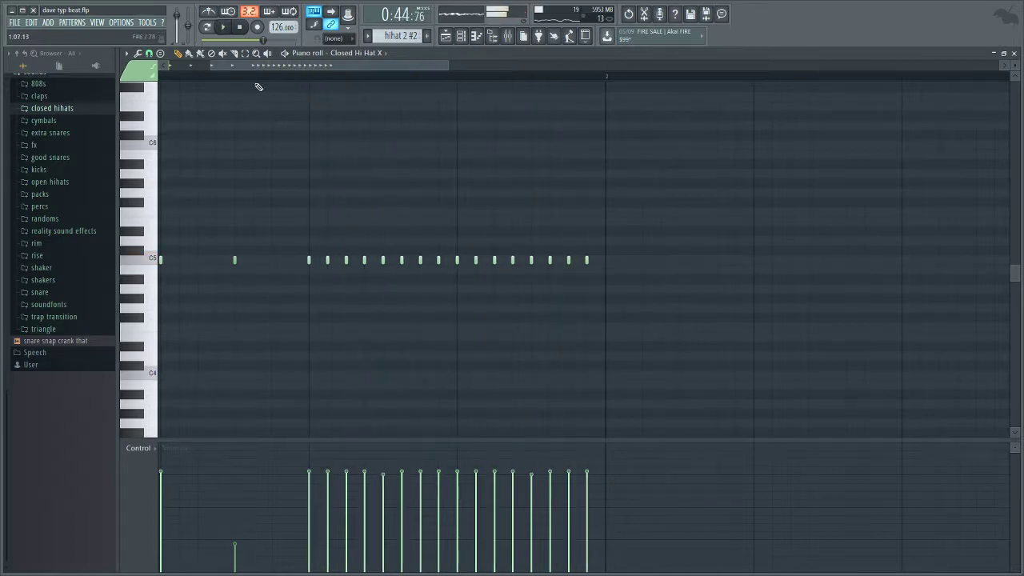
key("space")
Step: Show the hi-hat notes' Pan values, reset the roll's notes to centre, and replay
left_click(138, 448)
left_click(151, 468)
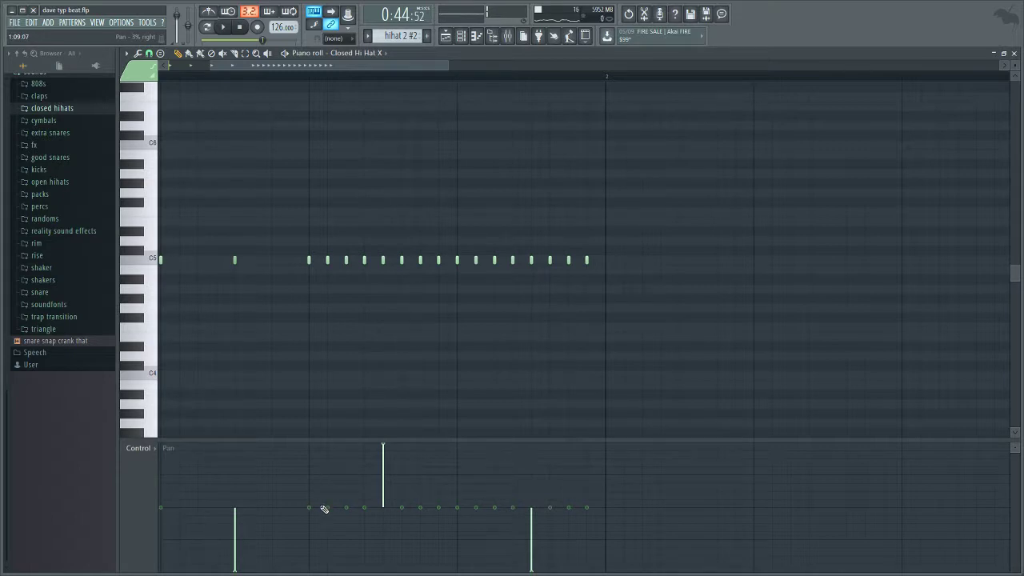
right_click(524, 513)
key("space")
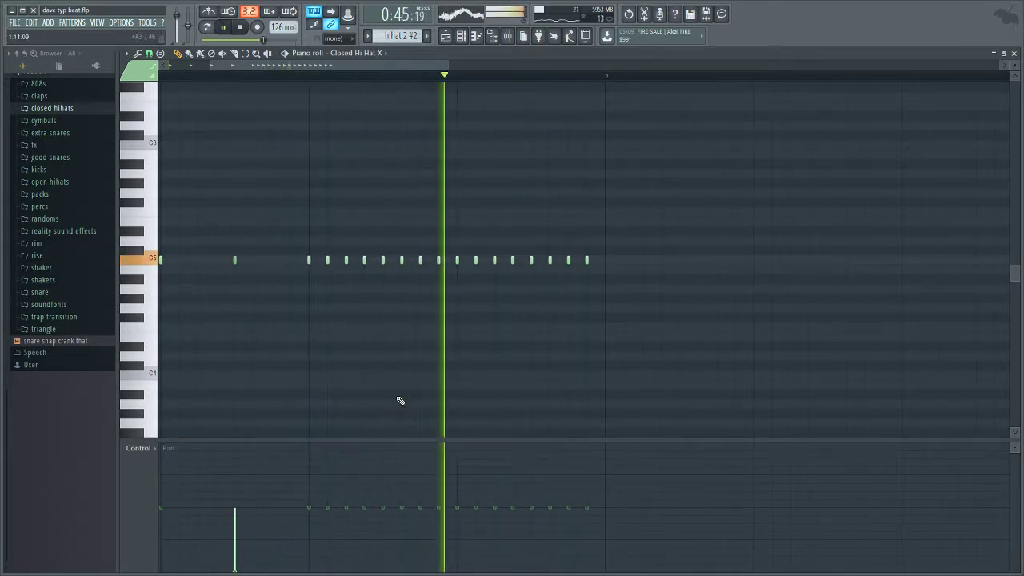
Step: Thin the third-beat hits to every other note, keep the fourth-beat roll full, and ramp the panning from left to right across both beats
key("space")
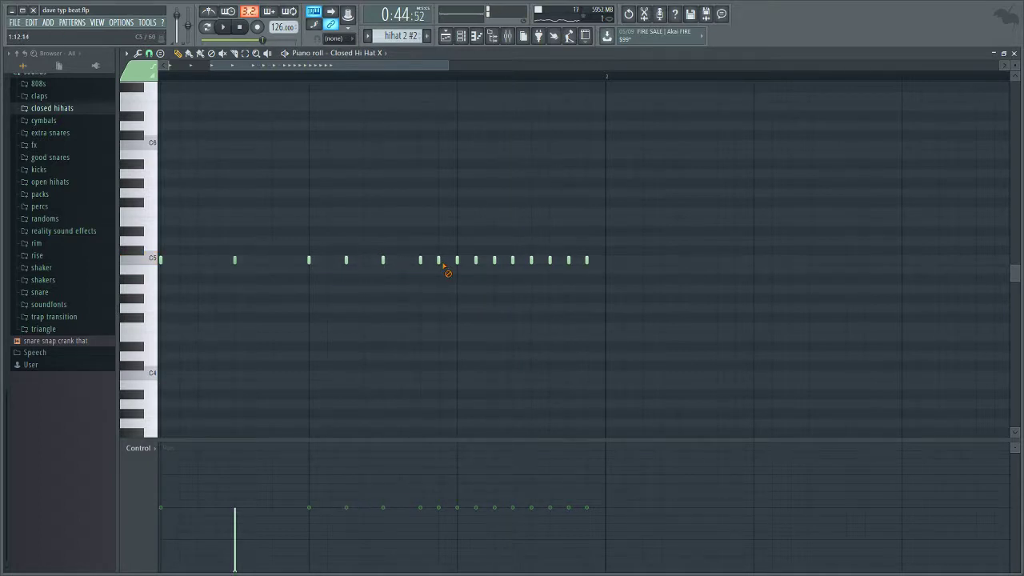
key("space")
right_click(512, 262)
key("space")
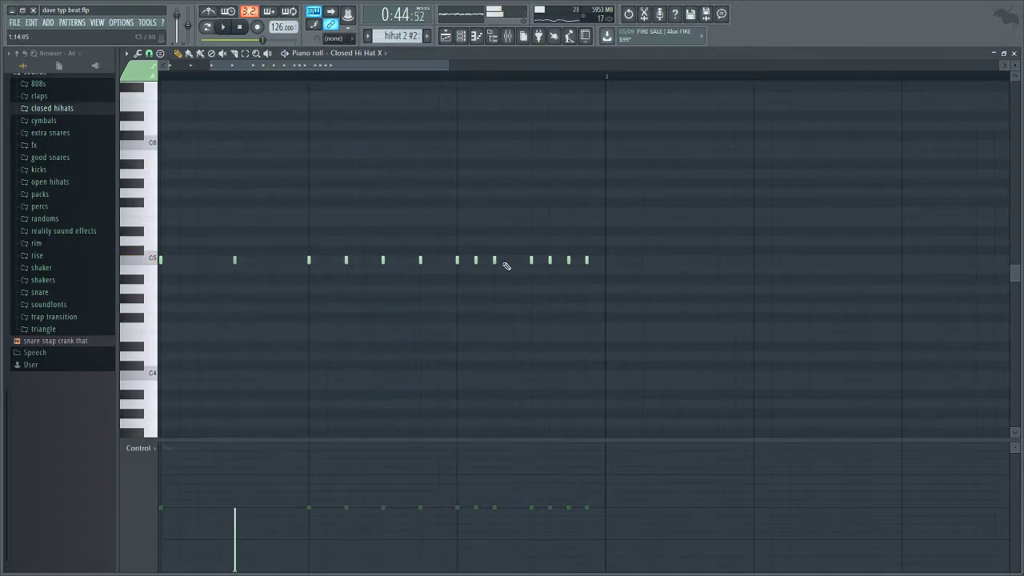
key("space")
left_click(513, 260)
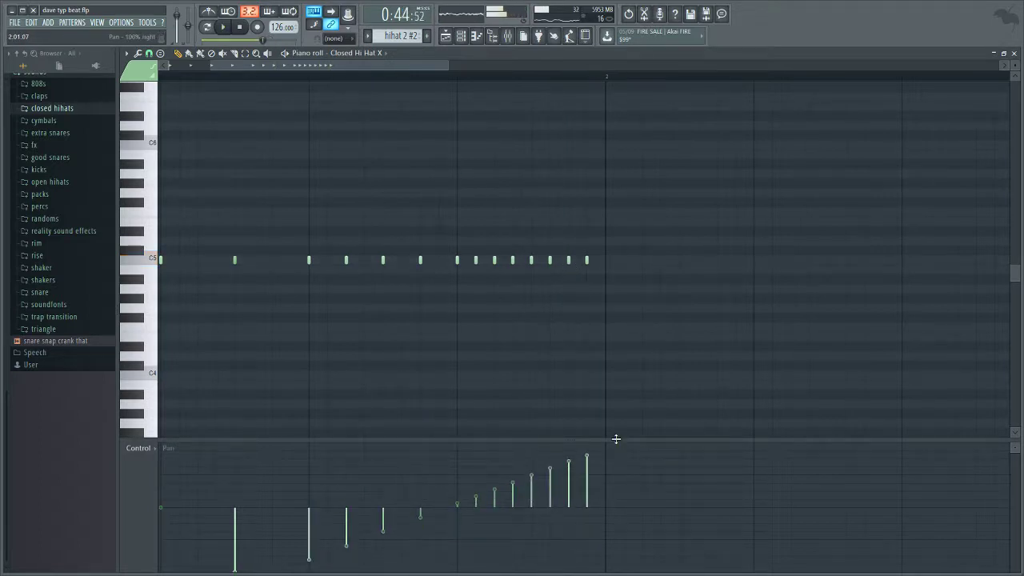
key("space")
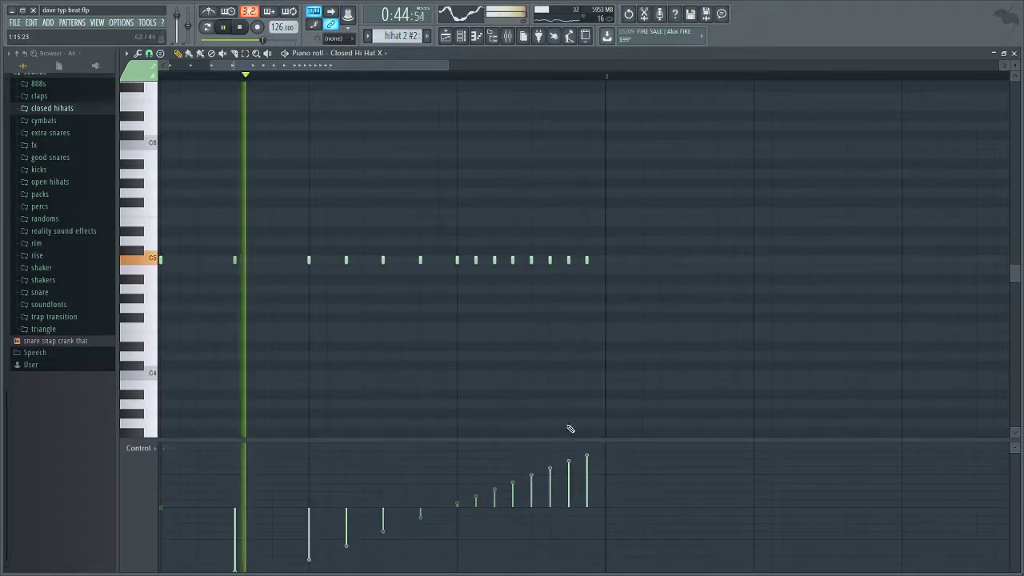
Step: Return to the Playlist and move the final Insert 3 volume point later, to just before bar 25
left_click(476, 38)
scroll(720, 311, "down", 3)
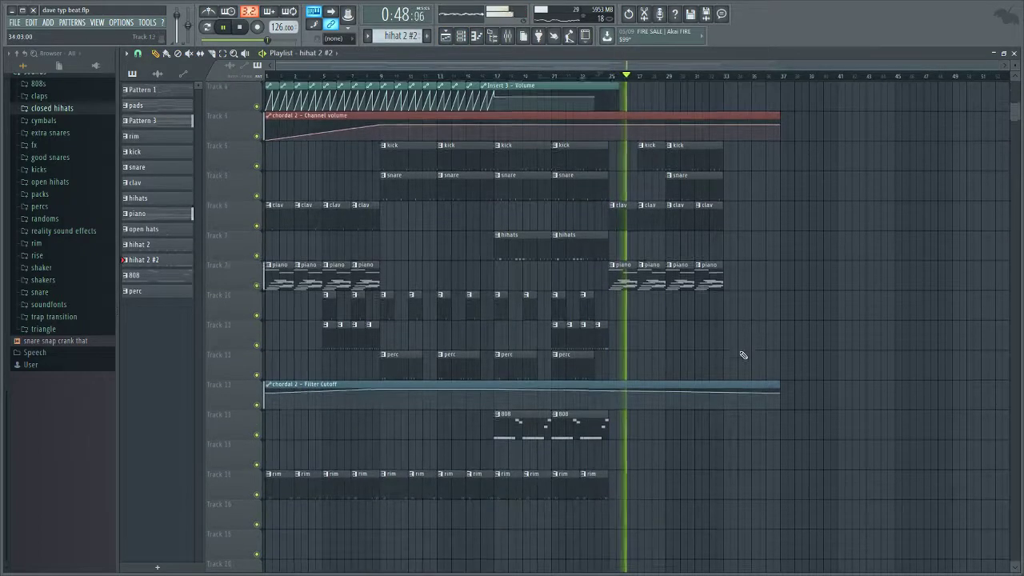
scroll(742, 354, "up", 3)
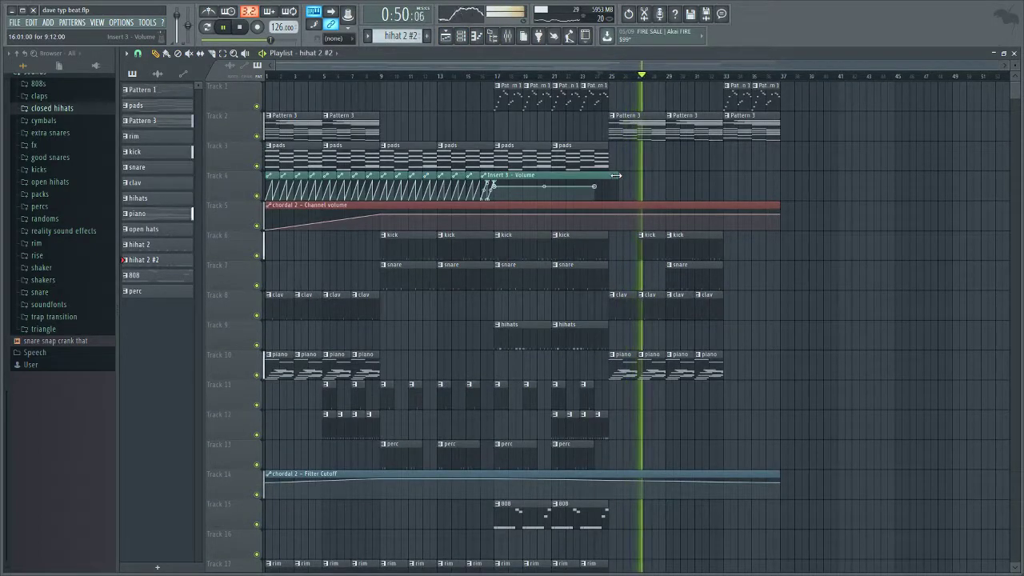
left_click_drag(595, 186, 605, 185)
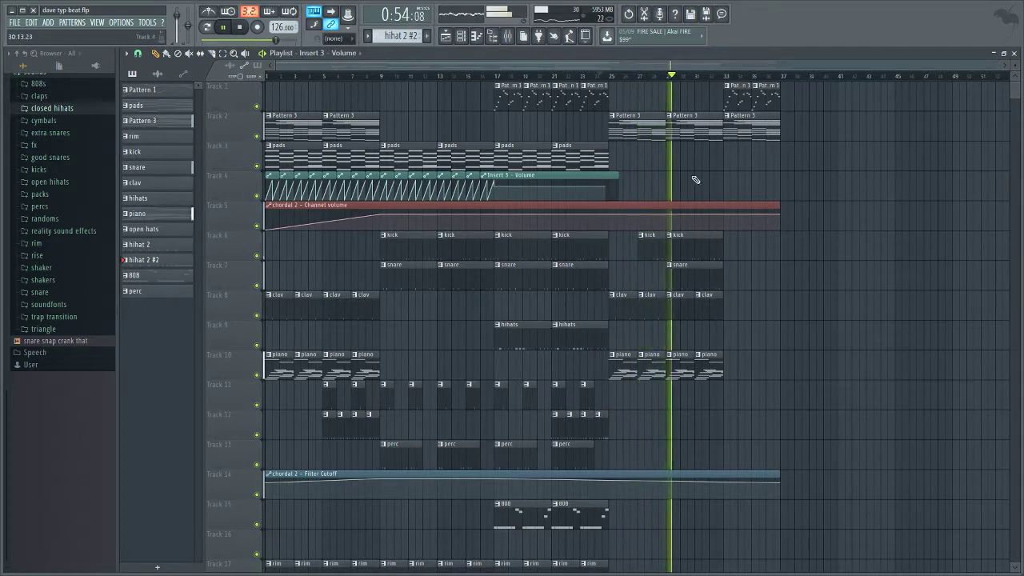
Step: Place two short Insert 3 volume clips on Track 4 from bar 33 and delete the snare clip at bar 29
left_click(726, 194)
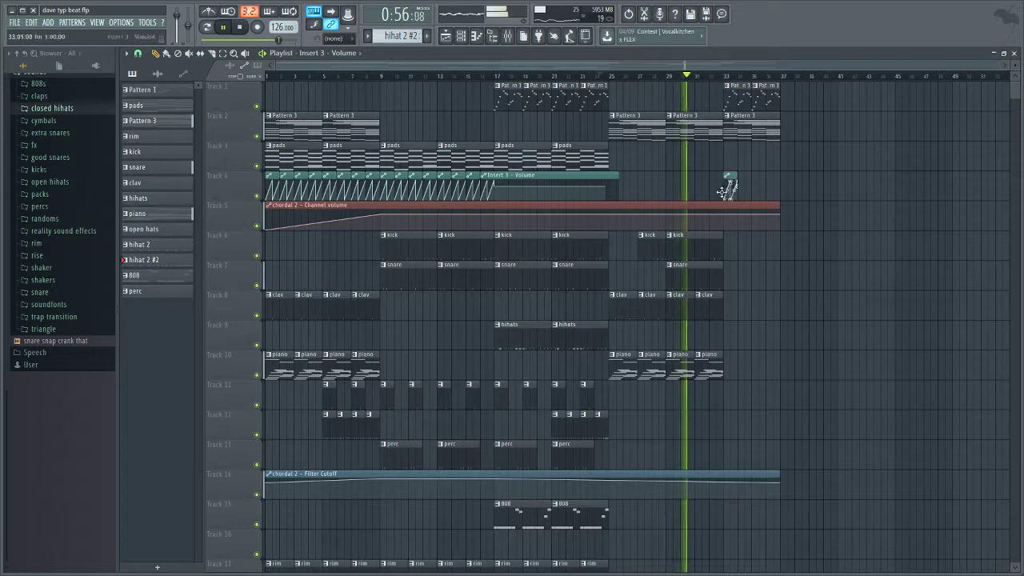
left_click(743, 193)
right_click(698, 280)
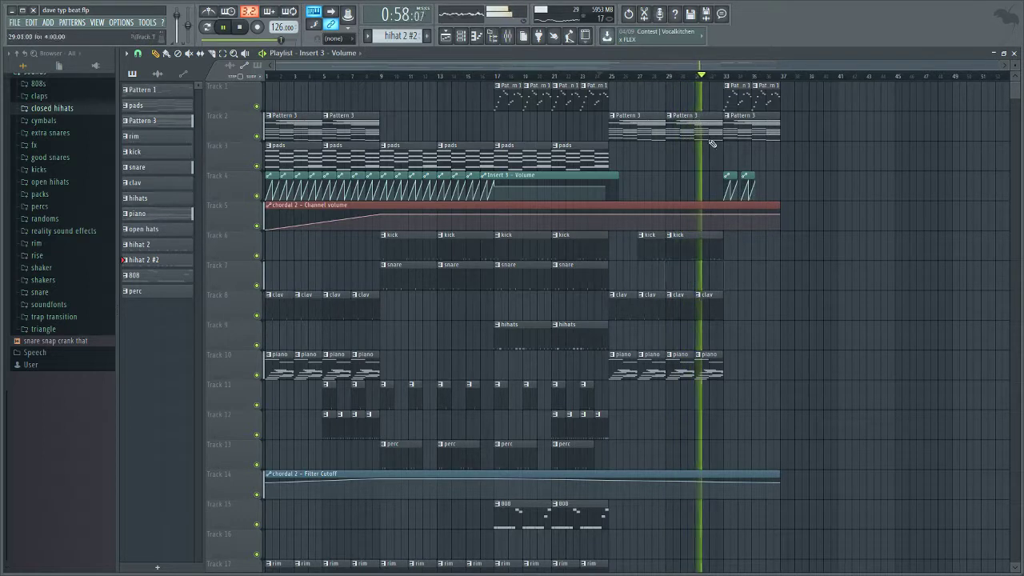
Step: Replay from about bar 24, extend the bar 27 kick clip back to bar 25, and add another kick clip at bar 33
left_click(592, 76)
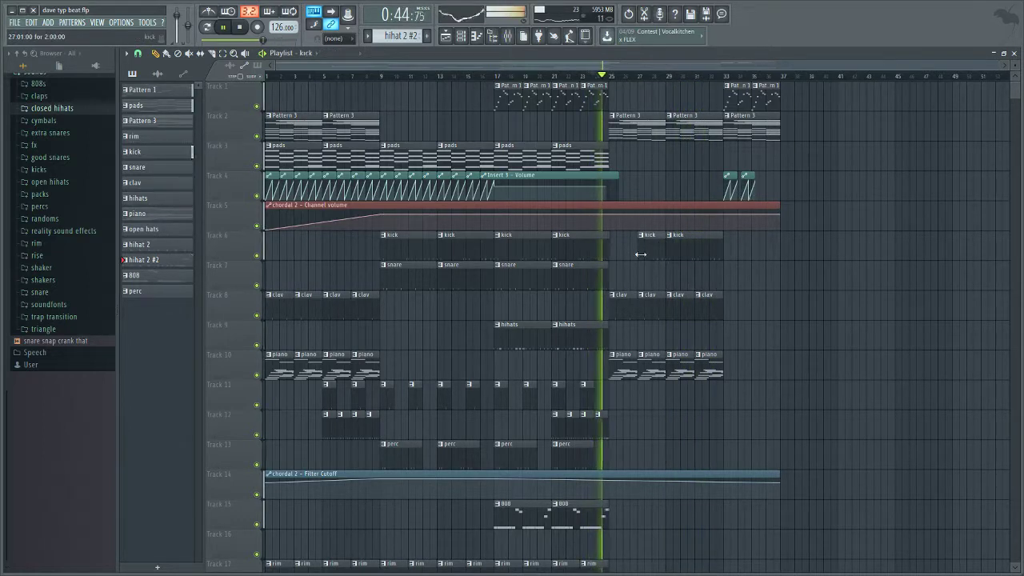
left_click_drag(643, 255, 614, 254)
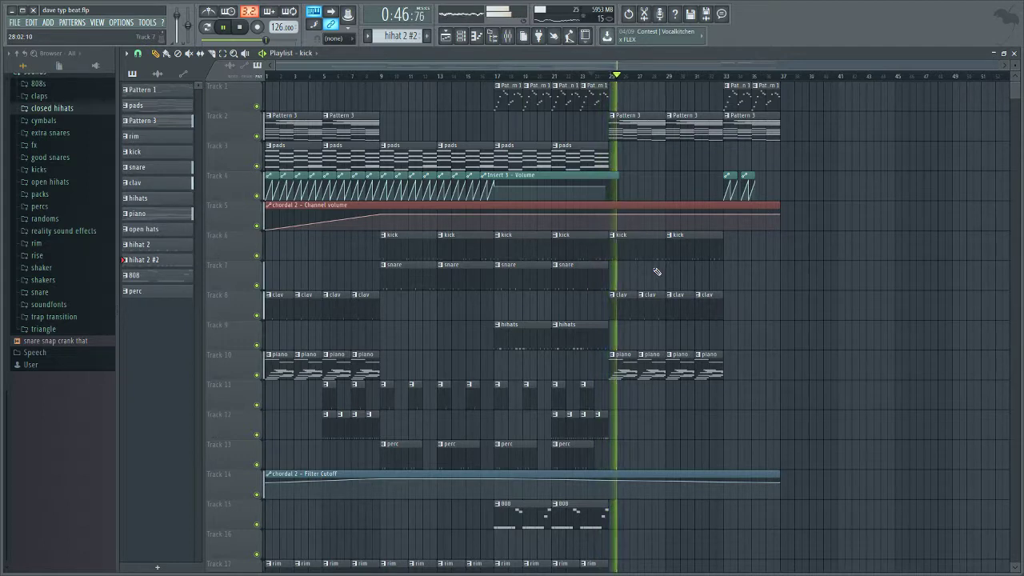
left_click(736, 254)
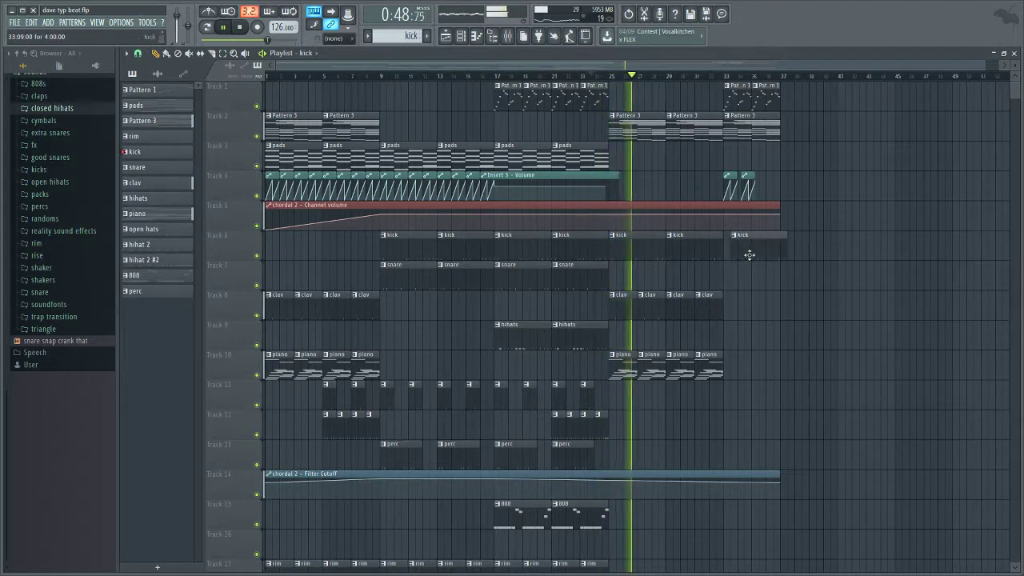
left_click_drag(749, 254, 742, 258)
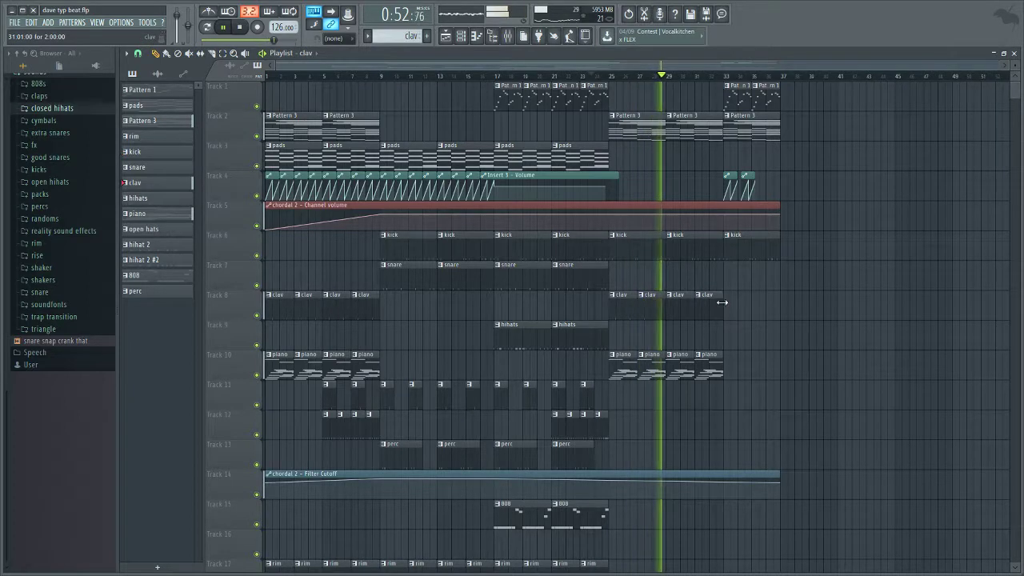
Step: Add two piano clips on Track 10 at bars 33 and 35 and show the empty bars after the arrangement
left_click(599, 275)
left_click(335, 369)
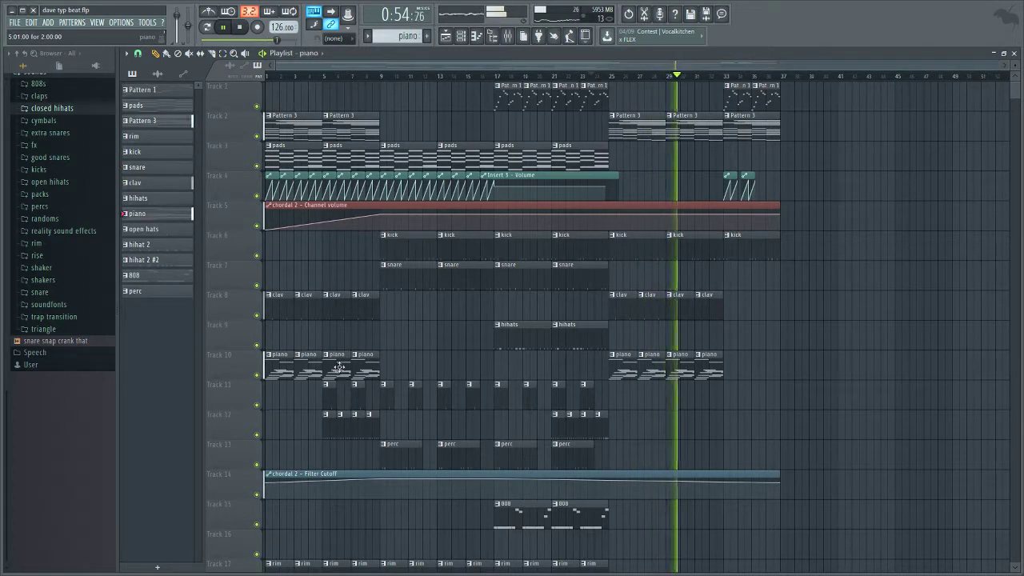
left_click(730, 369)
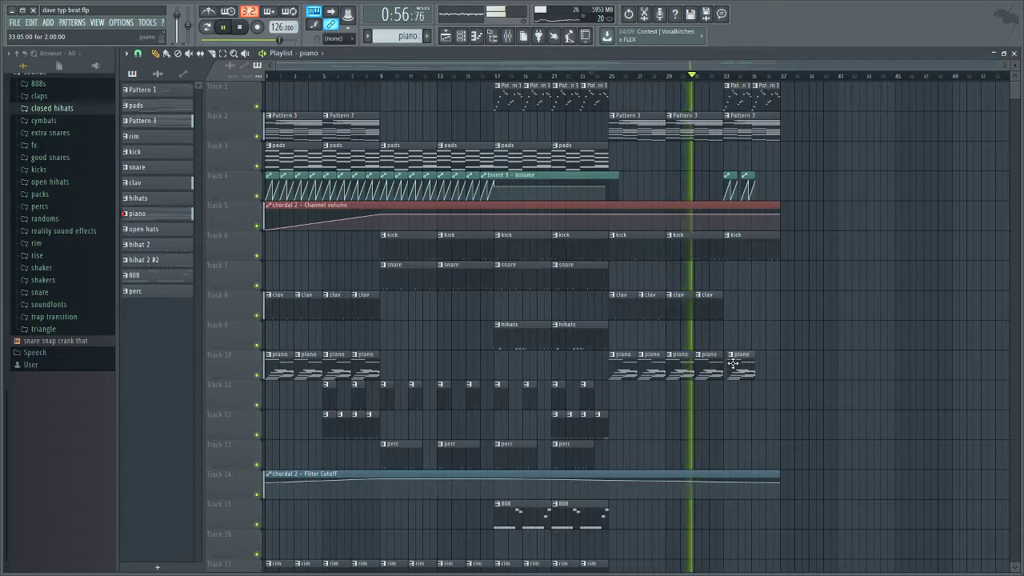
left_click(759, 369)
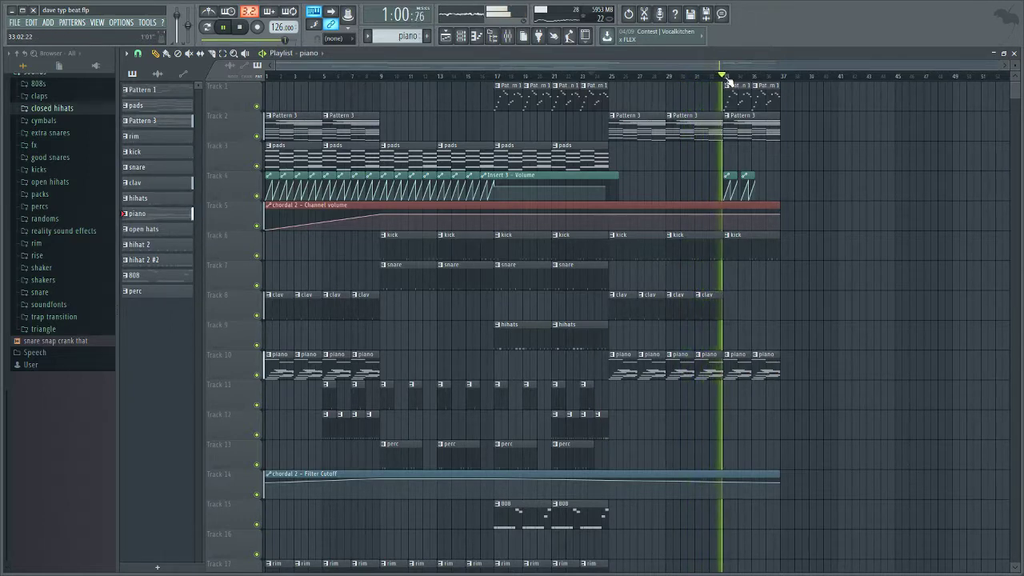
left_click_drag(736, 66, 925, 64)
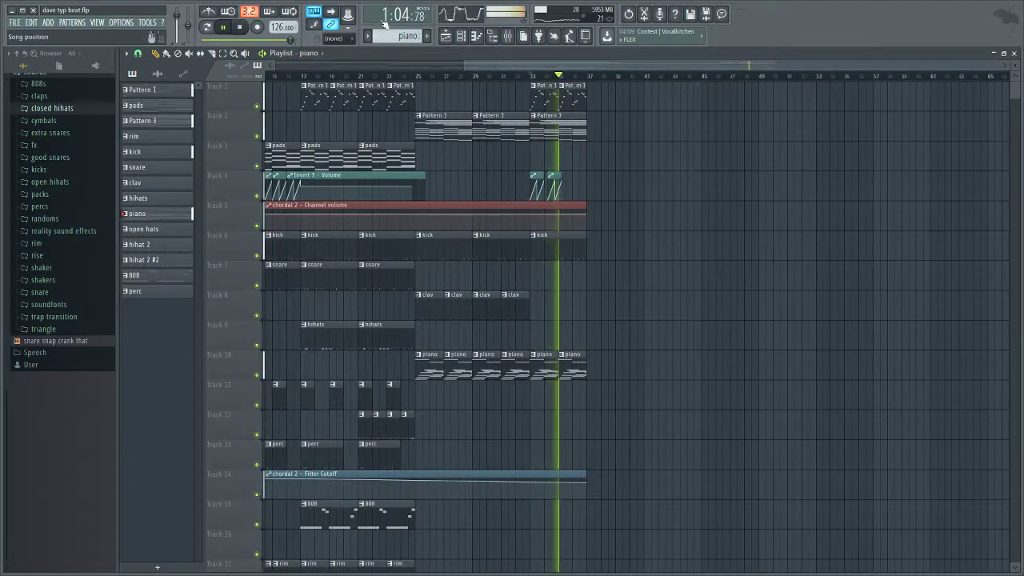
Step: Play Pattern 1 on its own, set the time effect to X2 Speed in Insert 1's Momentary plugin, and turn its time mix down
left_click_drag(379, 36, 378, 47)
left_click(243, 27)
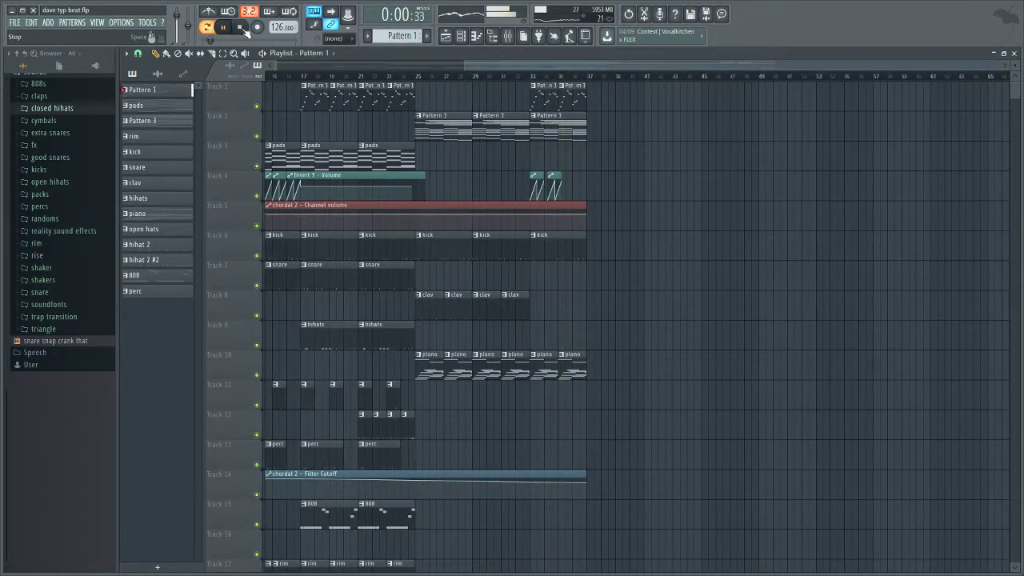
key("F9")
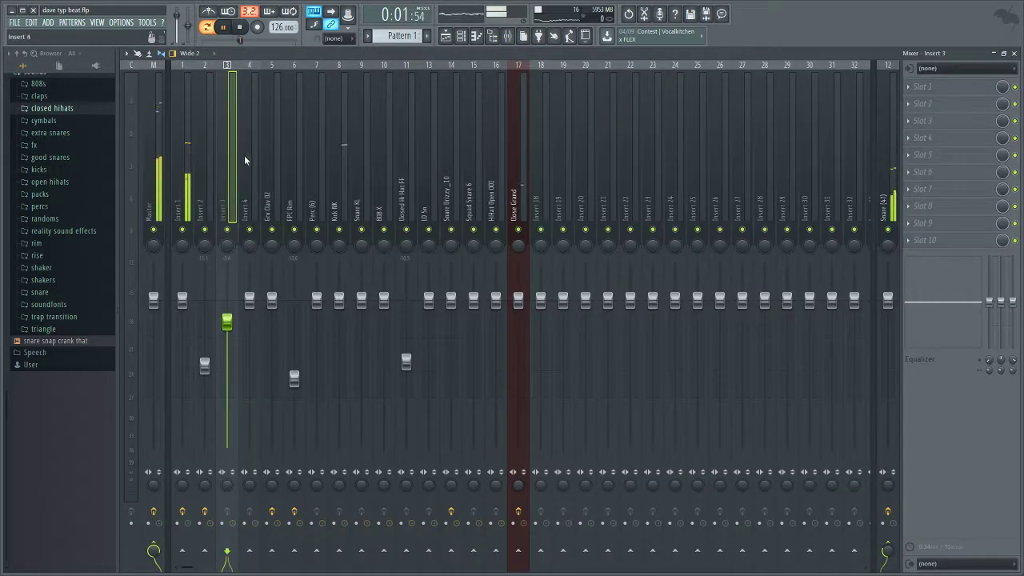
left_click(182, 160)
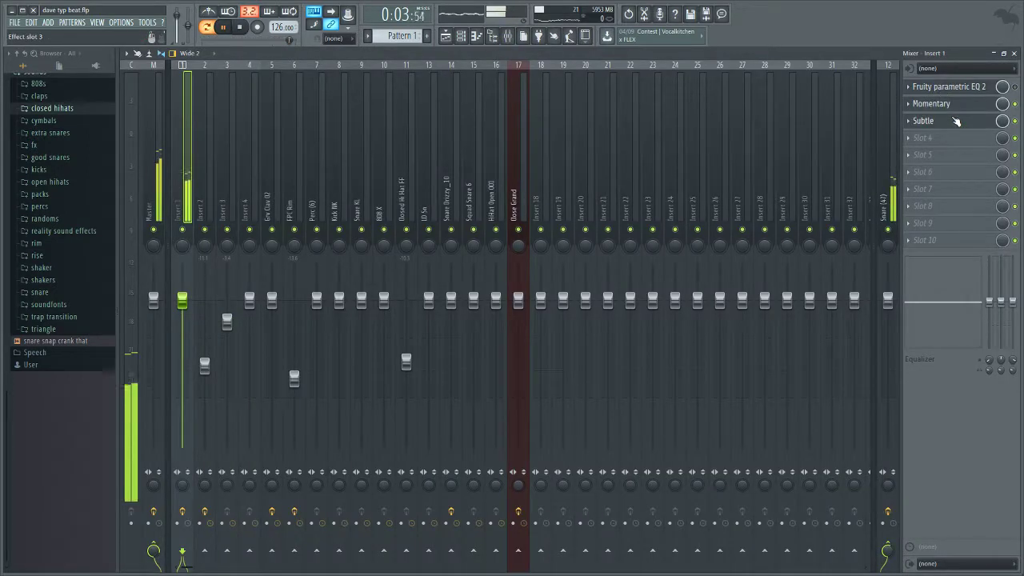
left_click(956, 120)
left_click(934, 105)
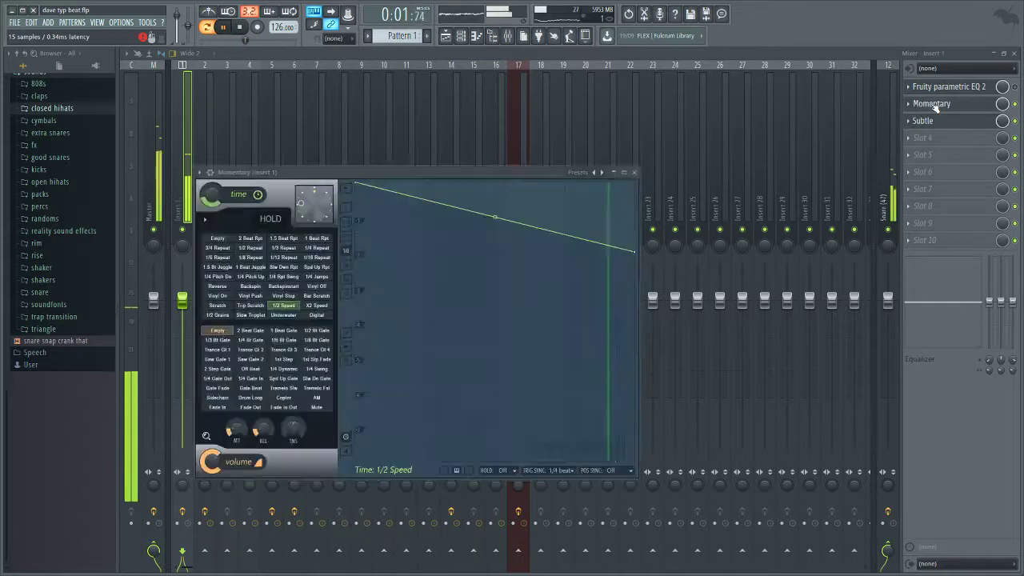
left_click(317, 305)
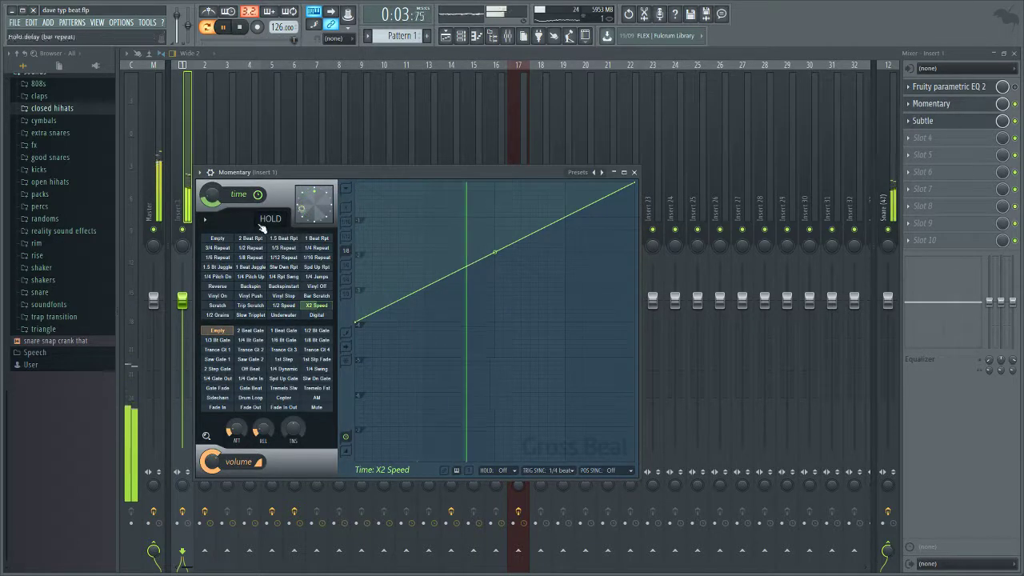
key("space")
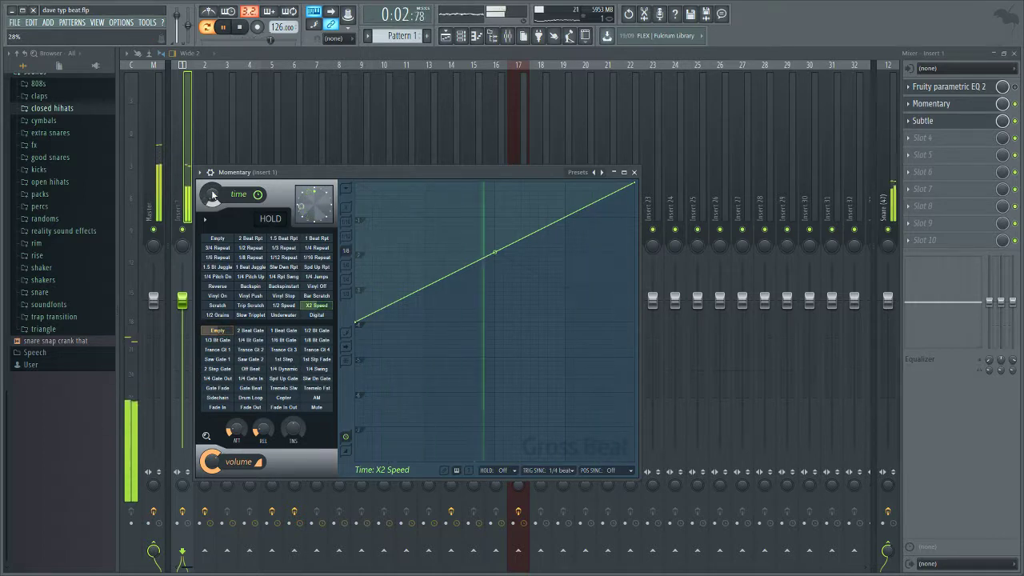
left_click_drag(213, 196, 212, 214)
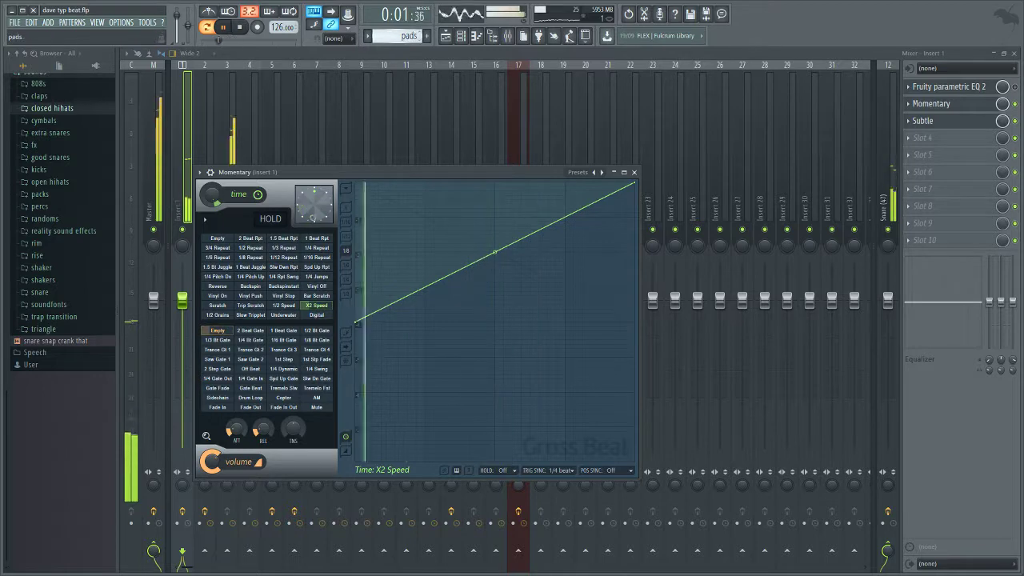
Step: Play the pads pattern, add Fruity parametric EQ 2 to Insert 3, and high-pass the lows with band 1
left_click_drag(321, 173, 331, 236)
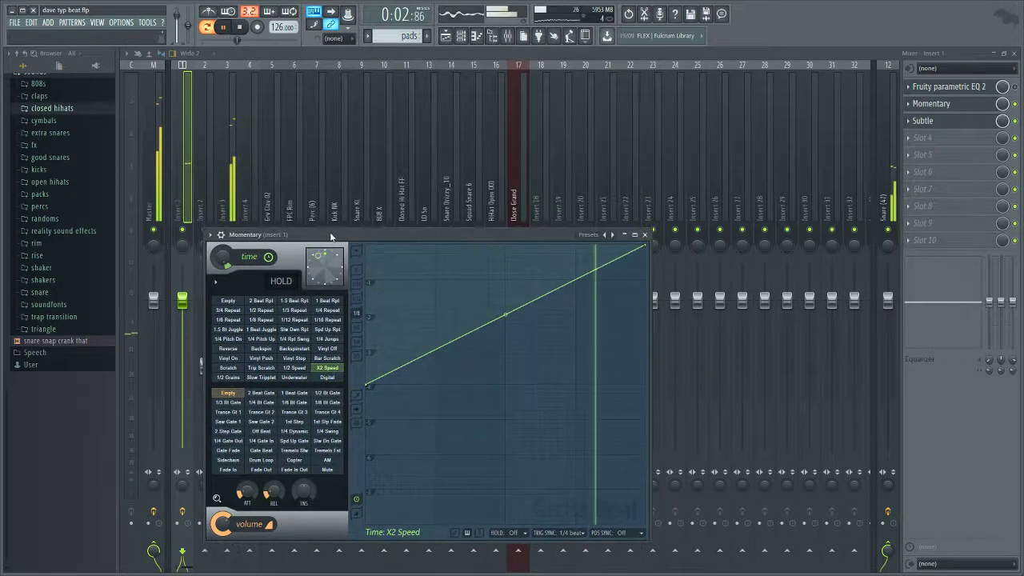
left_click(227, 192)
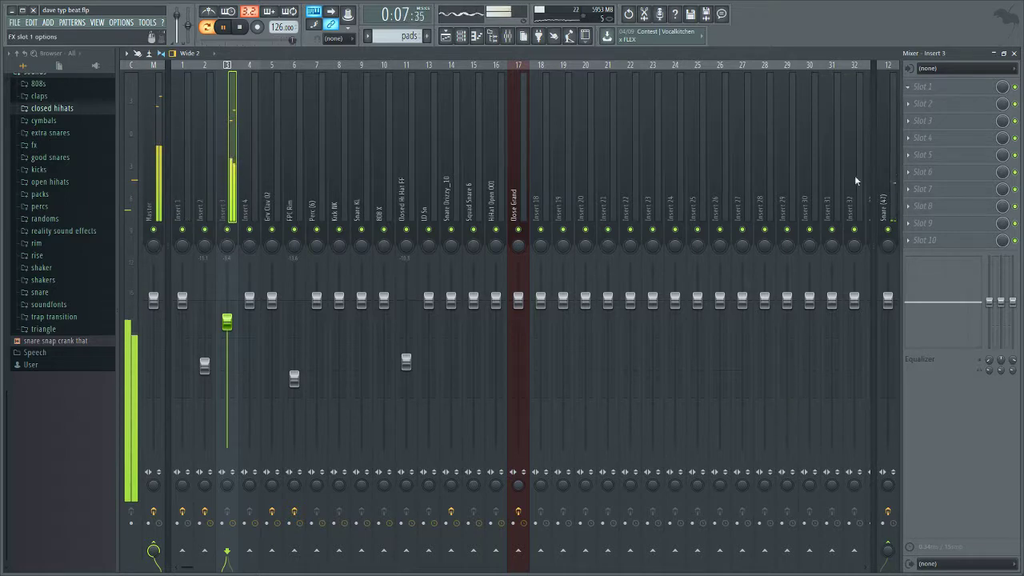
left_click(401, 225)
left_click_drag(379, 134, 379, 146)
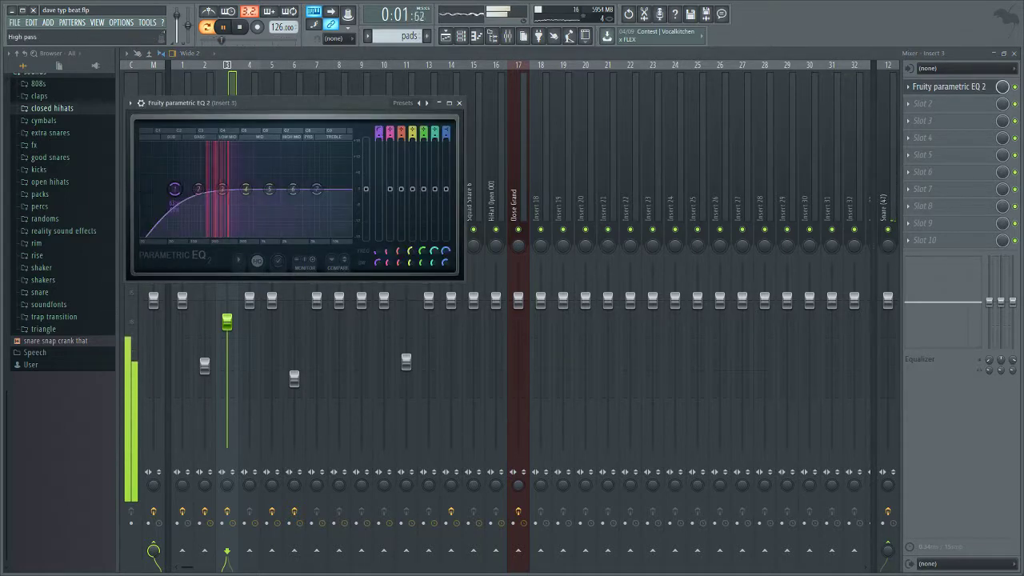
left_click_drag(175, 189, 219, 190)
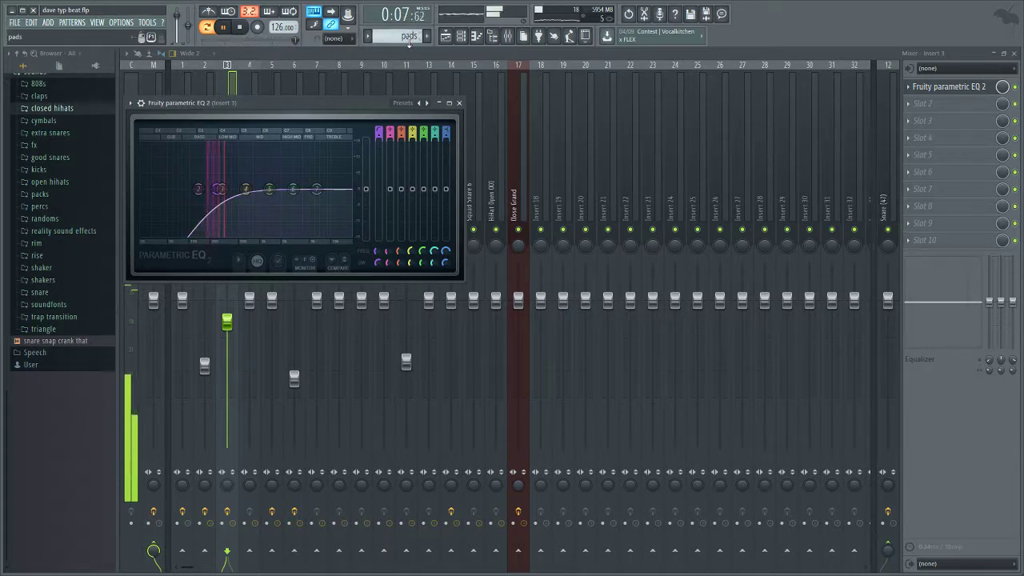
Step: Play Pattern 3, add Fruity parametric EQ 2 to Insert 2's second slot, and high-pass the lows with band 1
left_click_drag(319, 117, 703, 278)
left_click(208, 176)
left_click(925, 104)
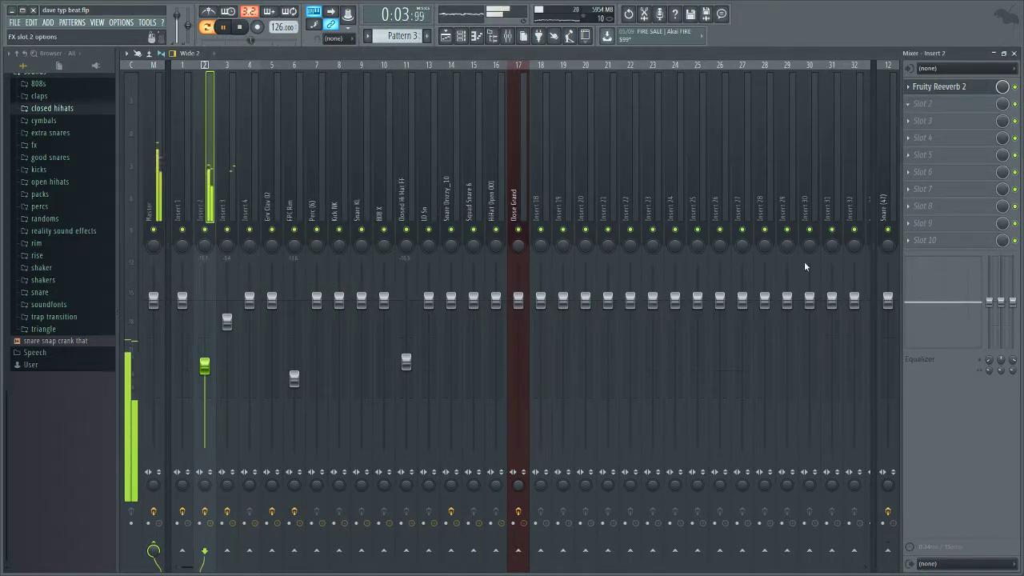
left_click(861, 83)
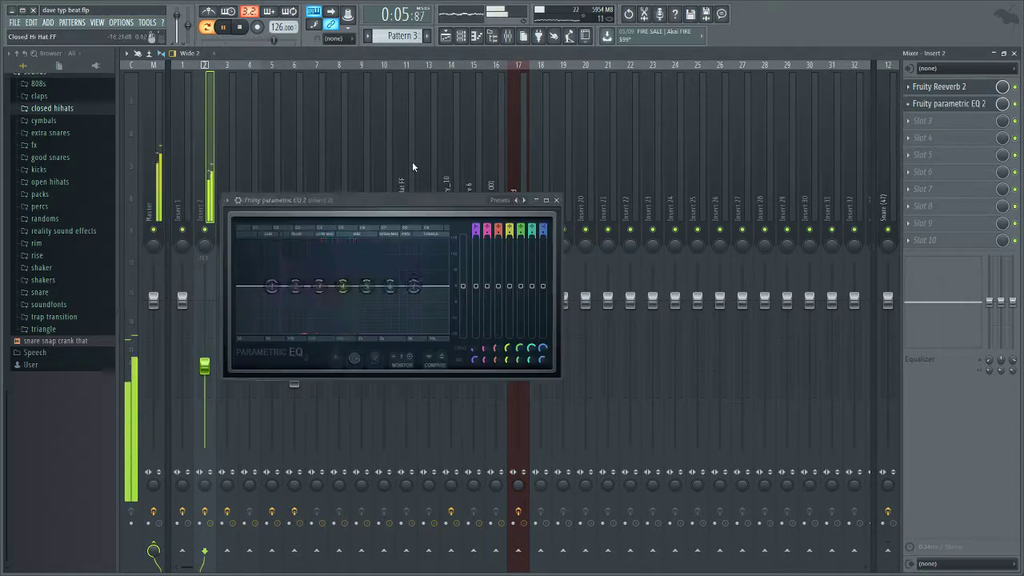
left_click_drag(476, 229, 476, 238)
left_click_drag(272, 286, 321, 286)
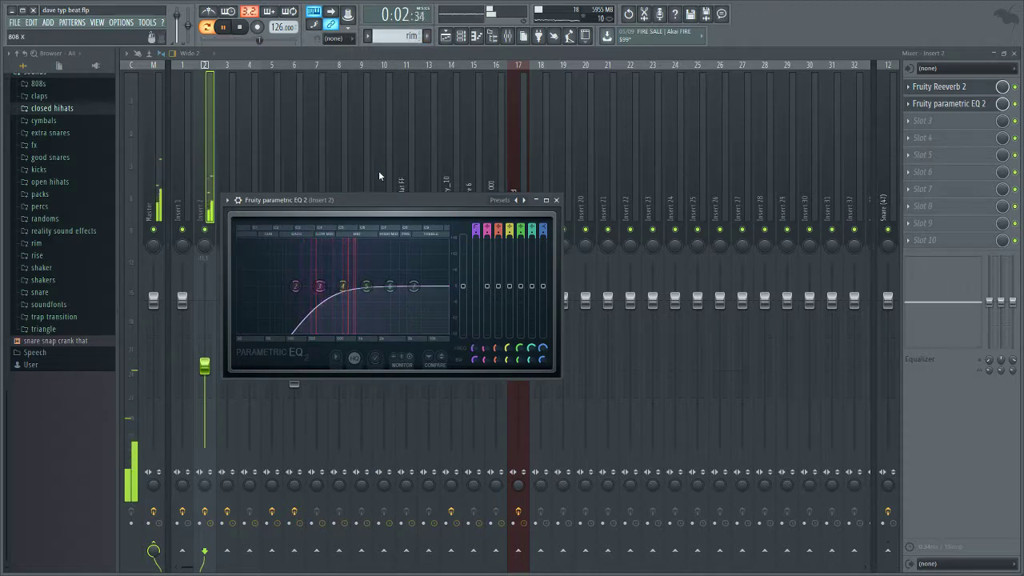
Step: Audition the drum patterns, lower the Insert 4 fader, and raise the Closed Hi Hat FF fader slightly
left_click_drag(380, 200, 544, 241)
left_click(253, 215)
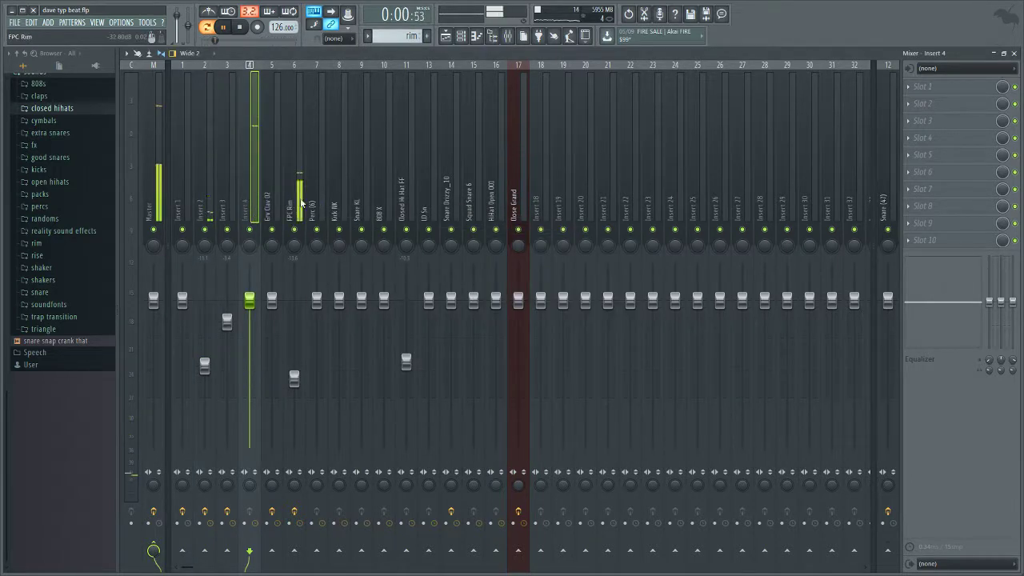
left_click(302, 202)
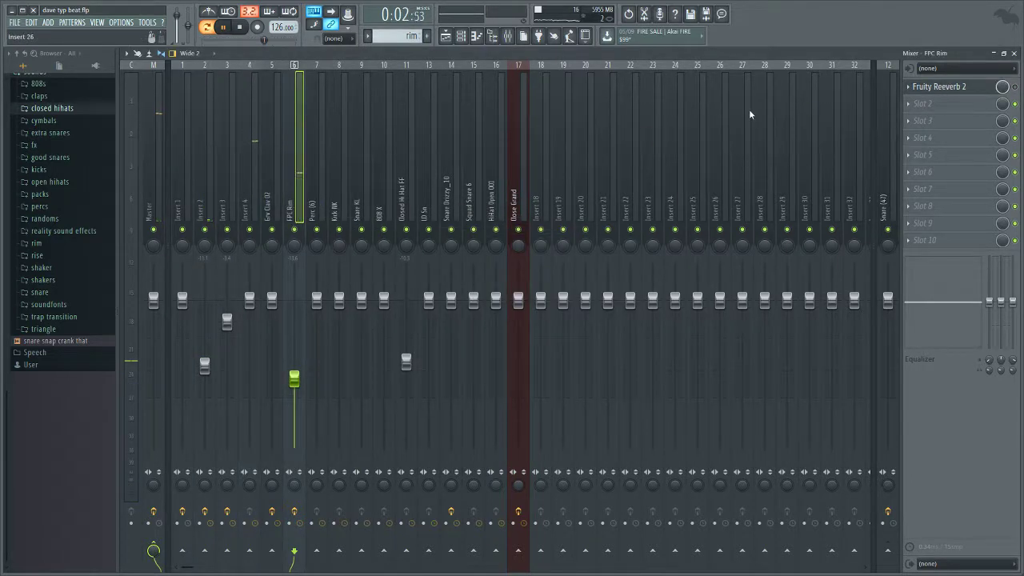
left_click_drag(248, 300, 249, 352)
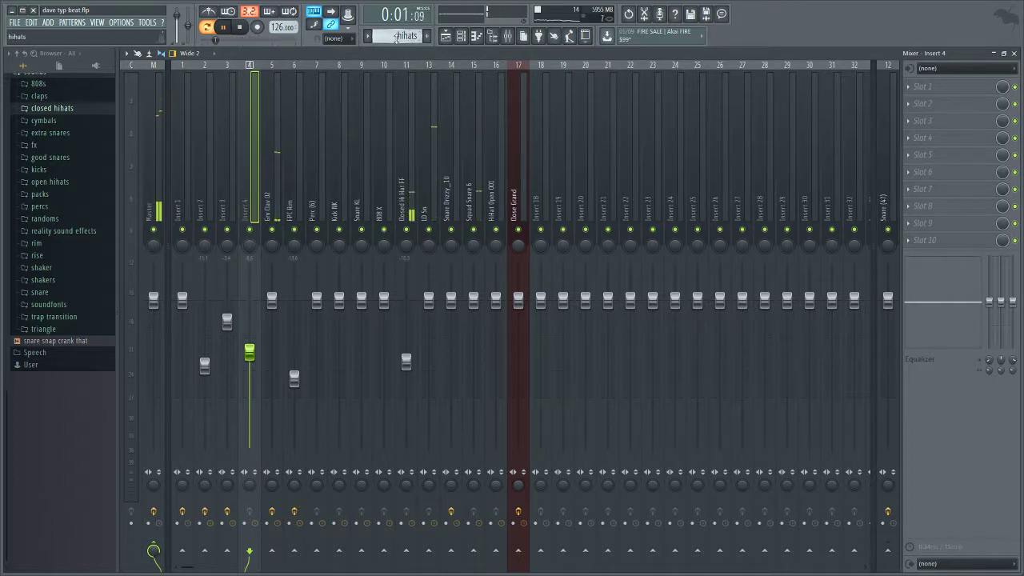
left_click_drag(407, 361, 406, 337)
Step: Play the piano pattern and raise the low-cut frequency of band 1 in the Close Grand parametric EQ
left_click_drag(407, 36, 407, 30)
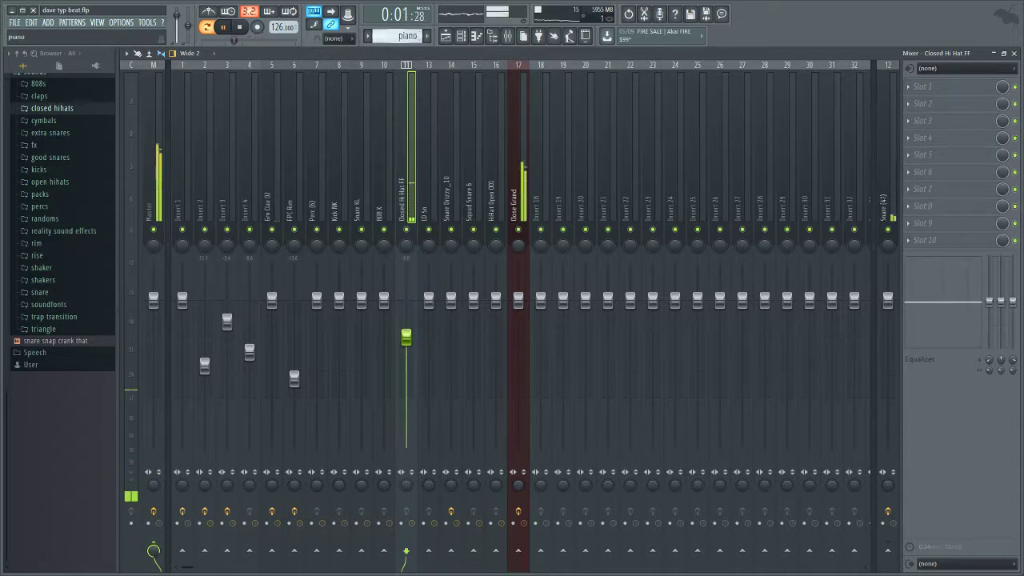
left_click(516, 200)
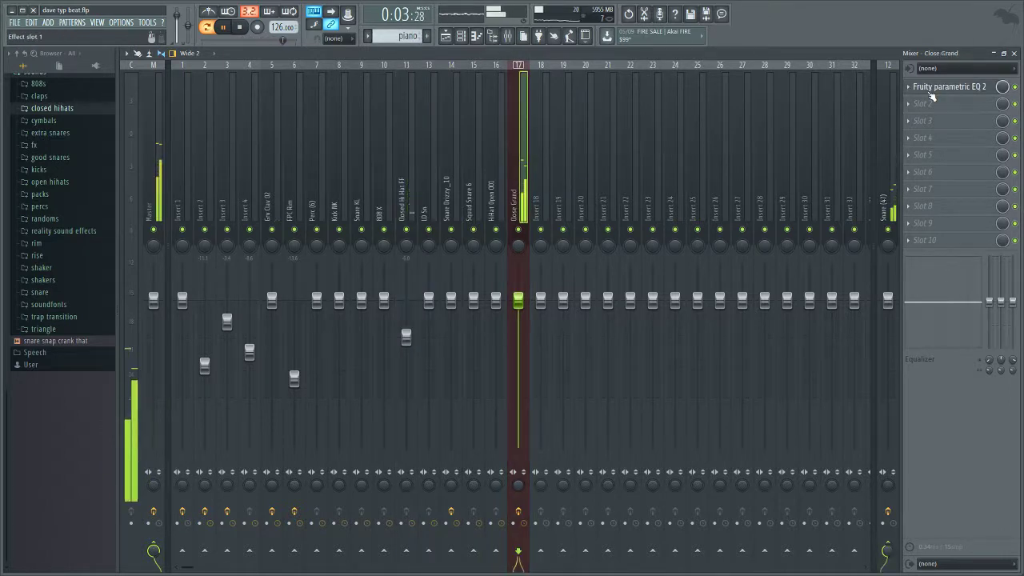
left_click(940, 87)
left_click_drag(261, 245, 303, 245)
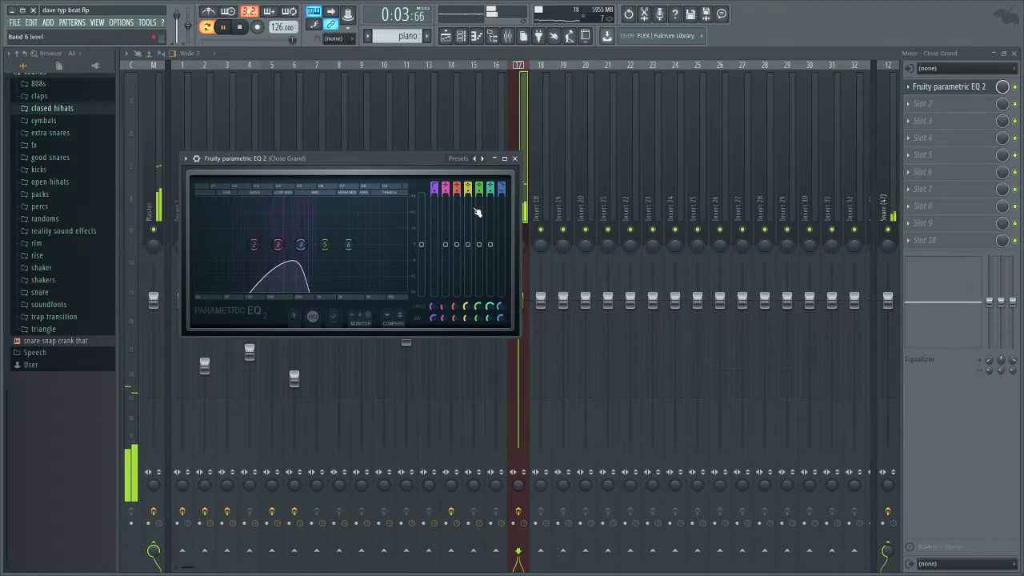
Step: Create an automation clip for the Close Grand EQ's band 7 frequency and return to the Playlist in song mode
scroll(396, 38, "up", 1)
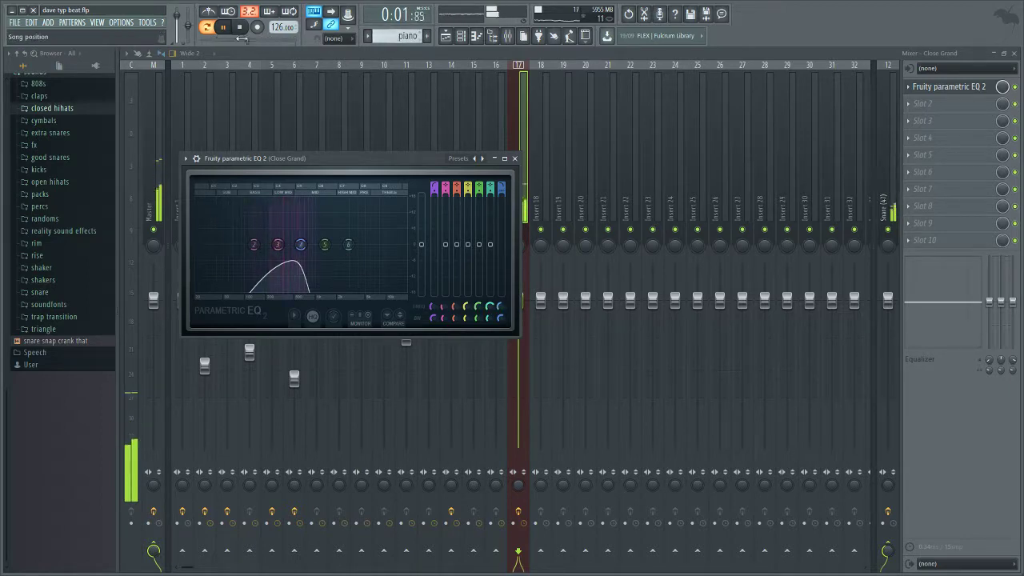
left_click(208, 28)
left_click(446, 40)
left_click(445, 37)
scroll(539, 195, "down", 5)
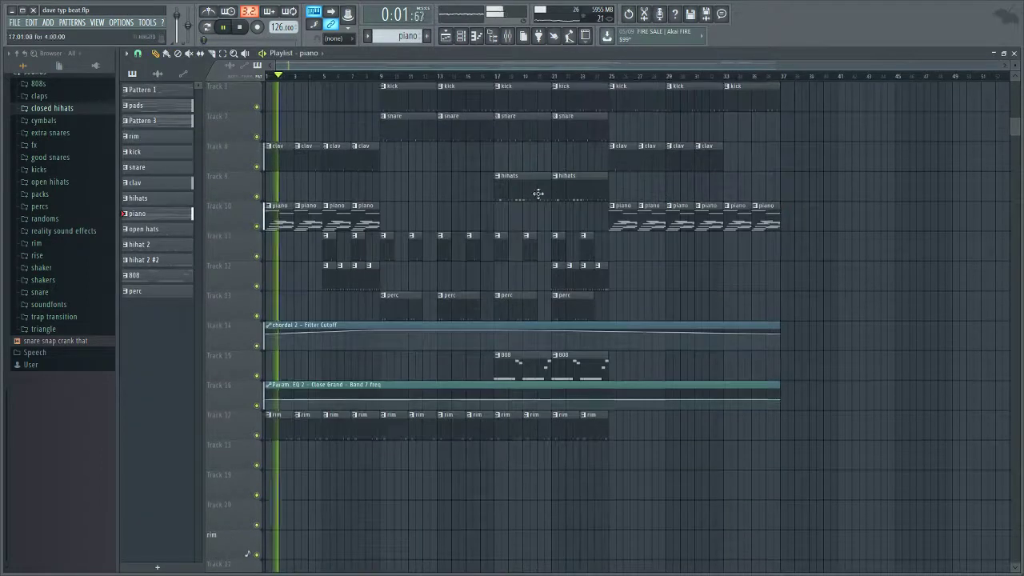
Step: Shape the band 7 frequency automation to stay level until bar 5, rise straight to a peak at bar 9, and decline towards the end
right_click(359, 390)
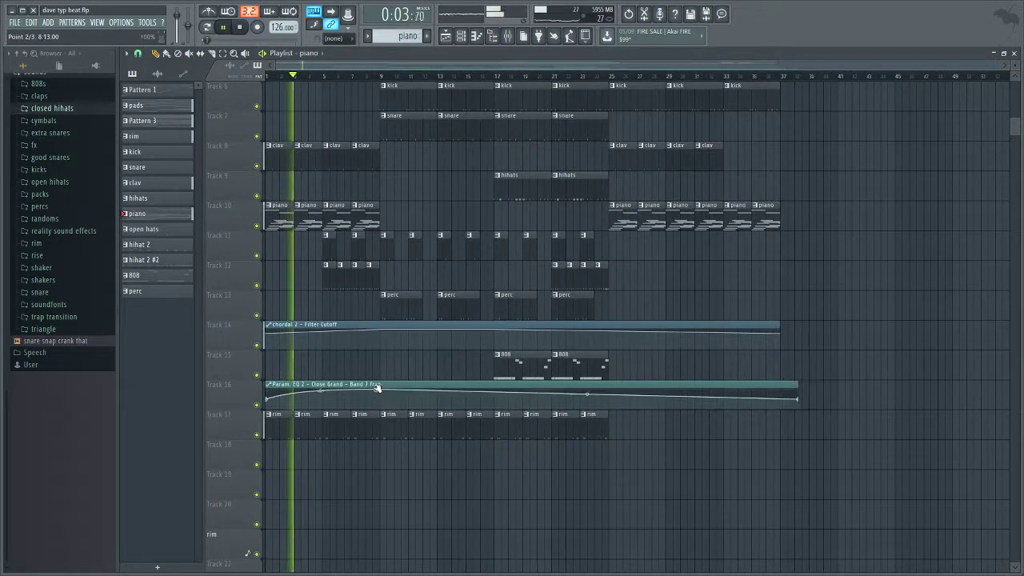
left_click_drag(323, 390, 323, 399)
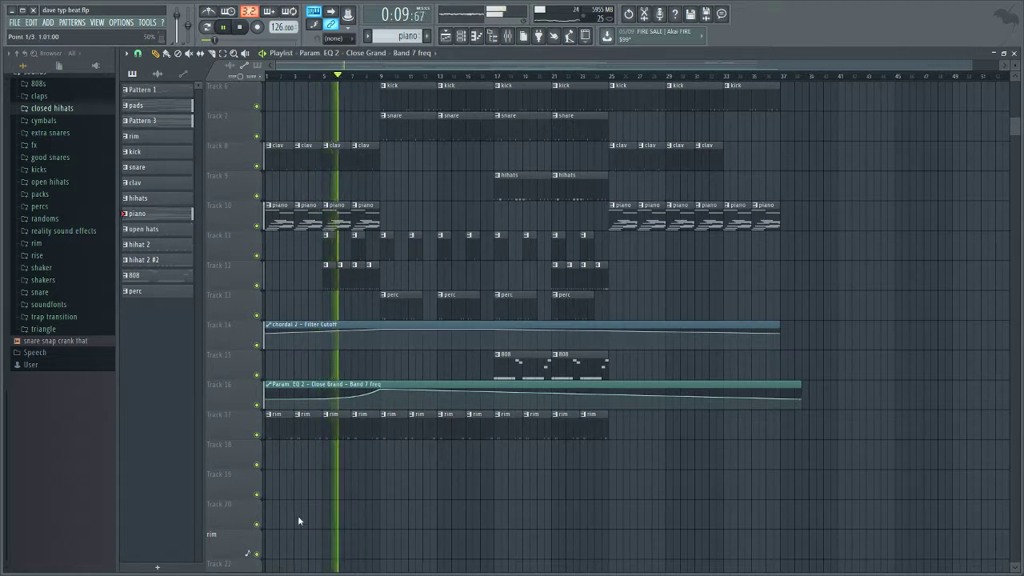
right_click(322, 398)
right_click(322, 398)
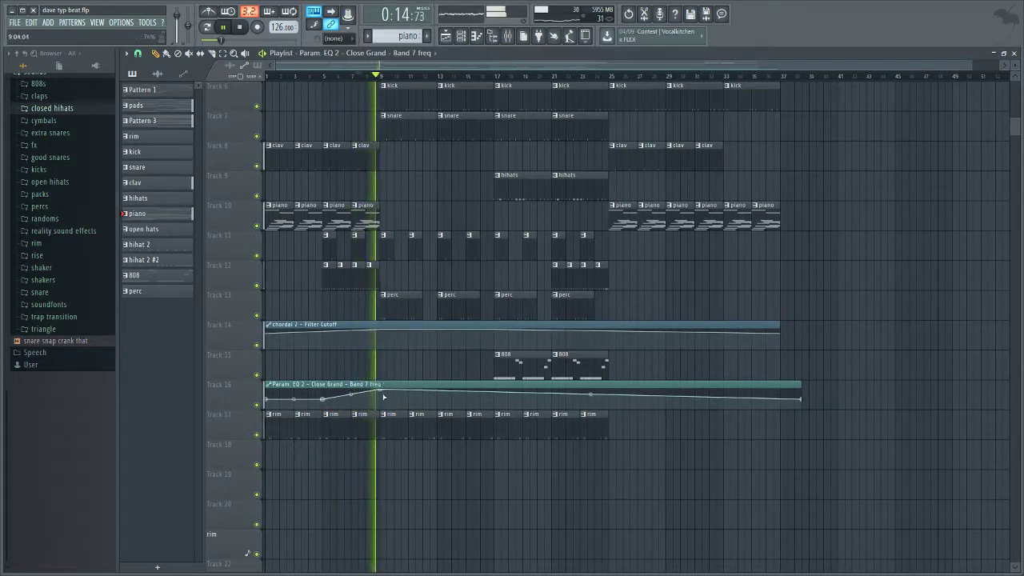
Step: Check the mixer levels during playback, replay from just before bar 17, and delete the Pattern 1 clips at bars 17, 19 and 21
scroll(410, 358, "up", 4)
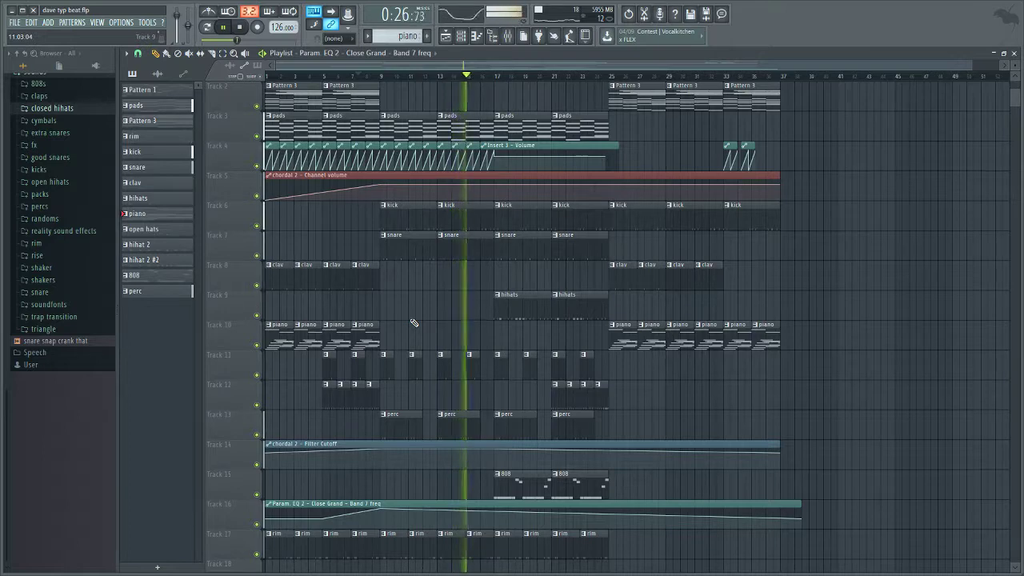
scroll(405, 269, "up", 1)
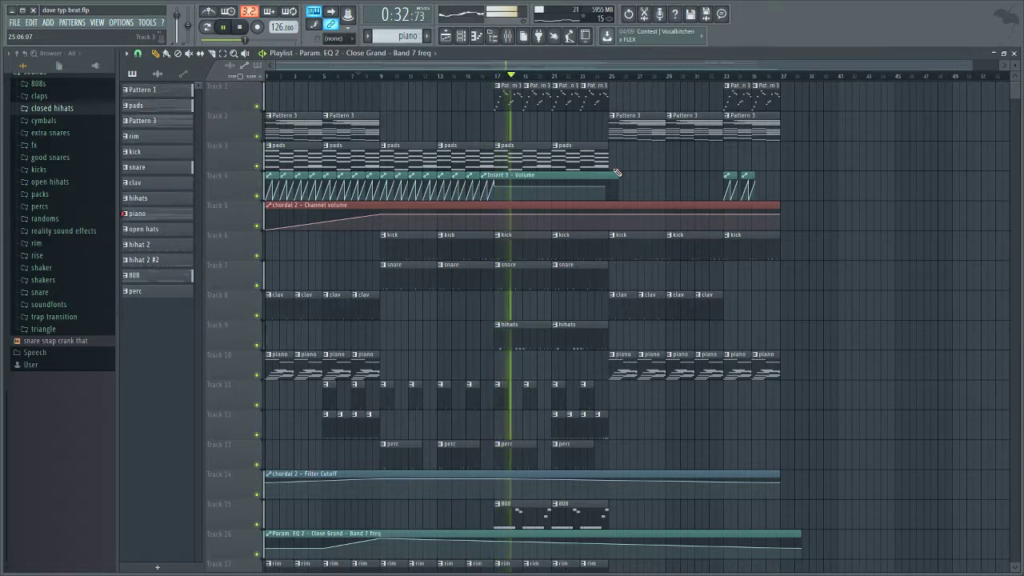
left_click(507, 35)
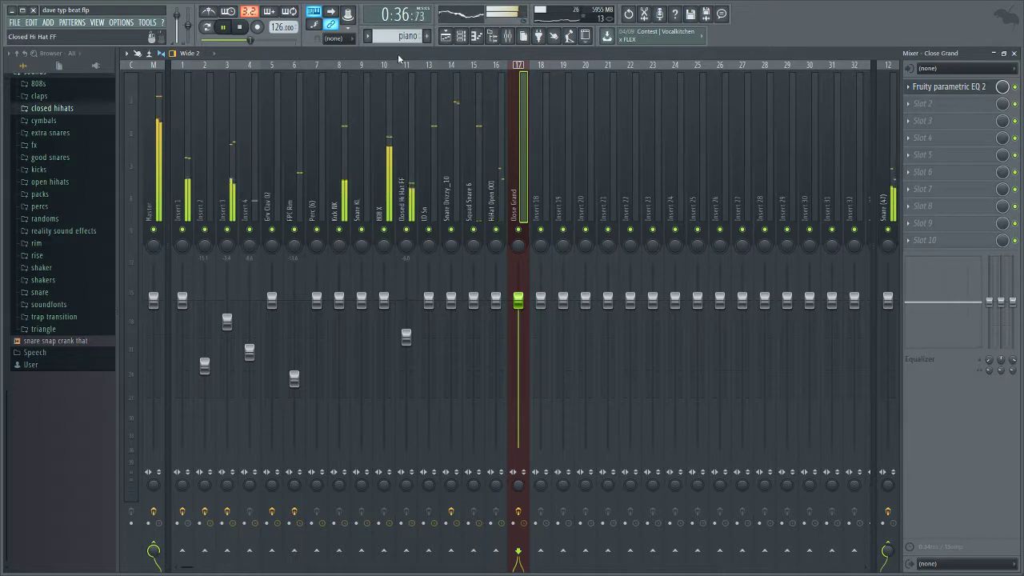
left_click(451, 39)
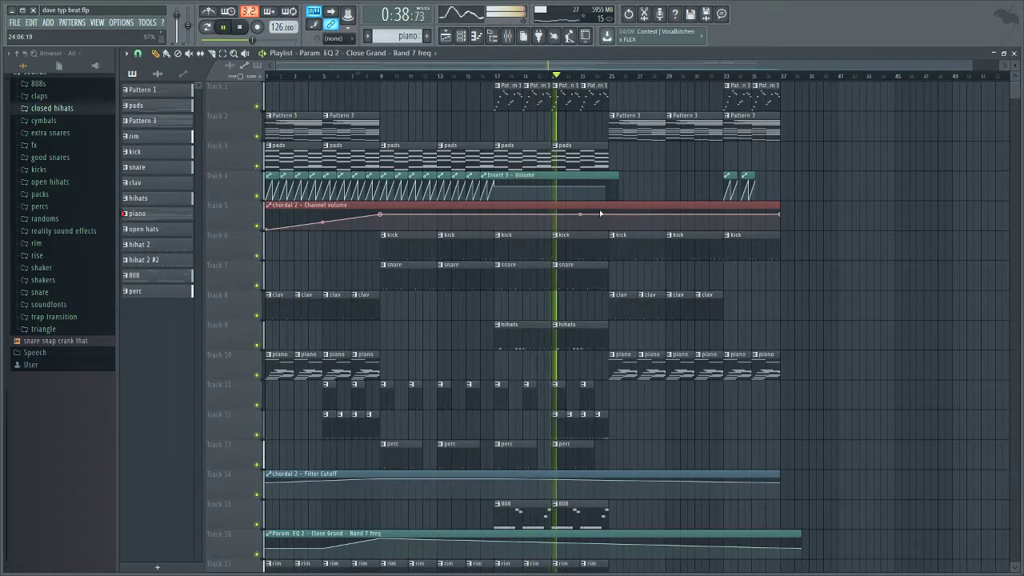
left_click(486, 76)
right_click(508, 96)
right_click(536, 98)
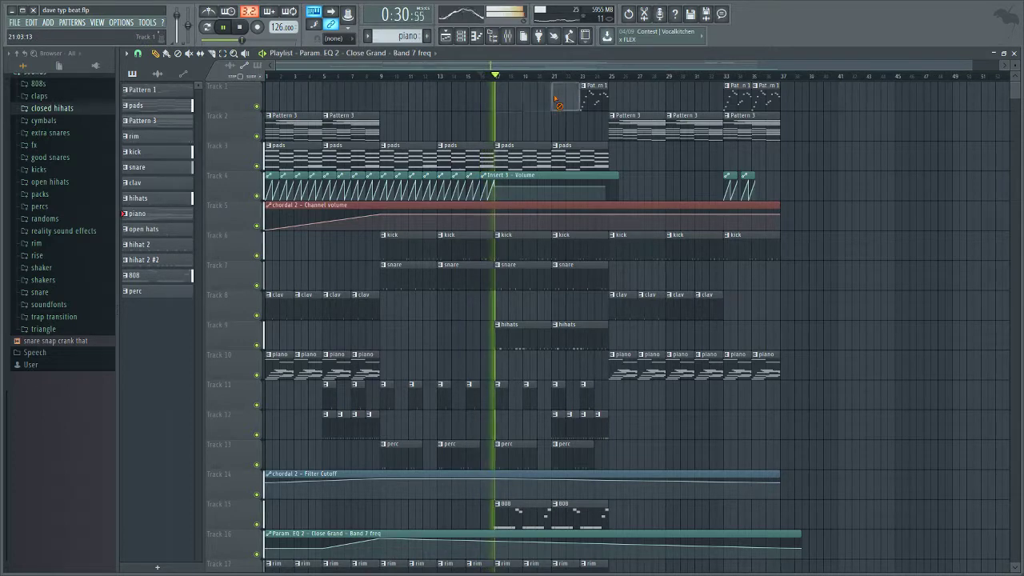
right_click(557, 99)
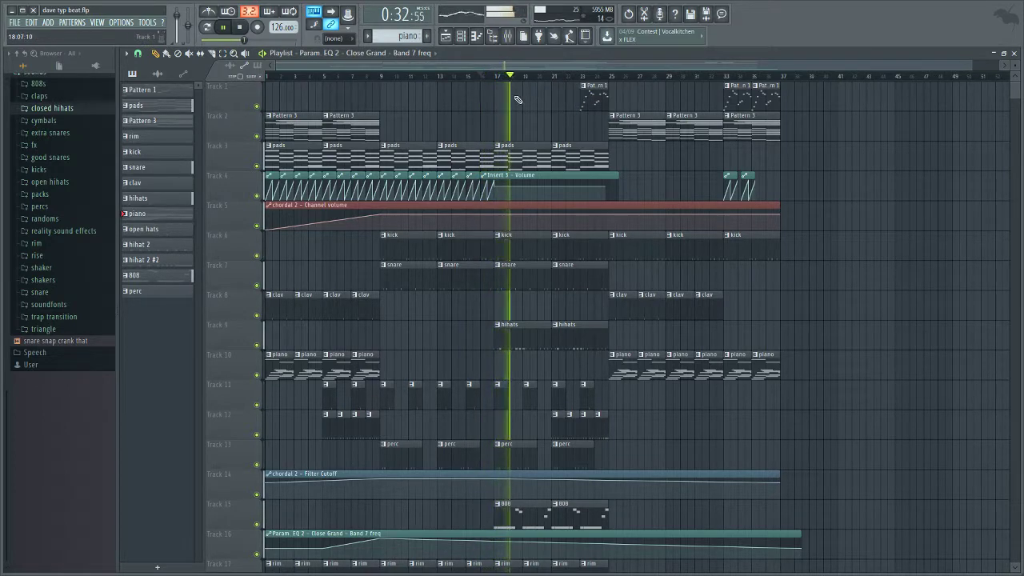
Step: Replay the song from bar 9 and place Pattern 1 clips at bars 17, 19 and 21 on Track 1
key("space")
key("space")
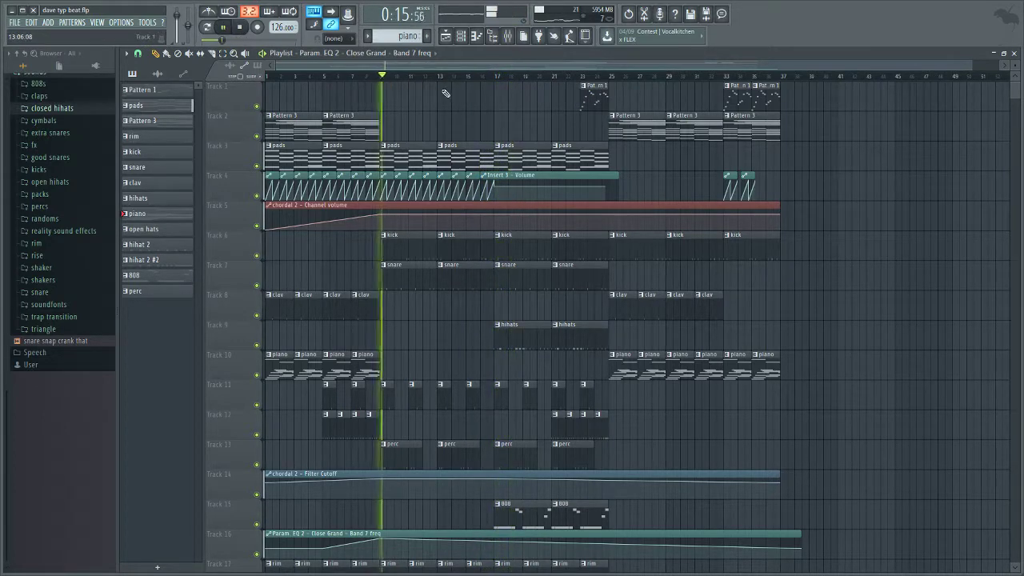
left_click(519, 95)
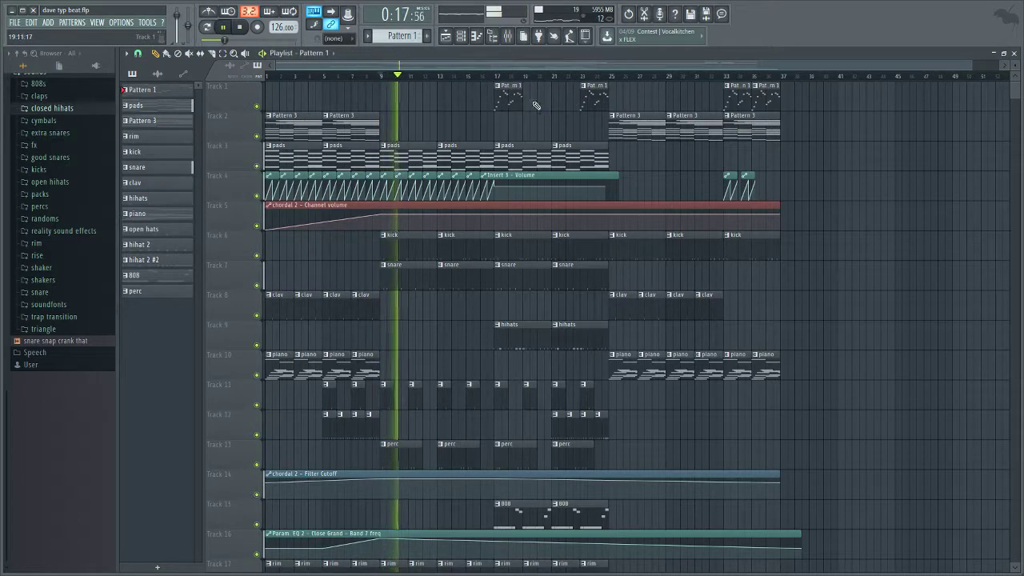
left_click(537, 94)
left_click(566, 94)
Step: Check Inserts 2 and 3 in the mixer, bypass Insert 1's Fruity parametric EQ 2, and return to the Playlist
left_click(508, 37)
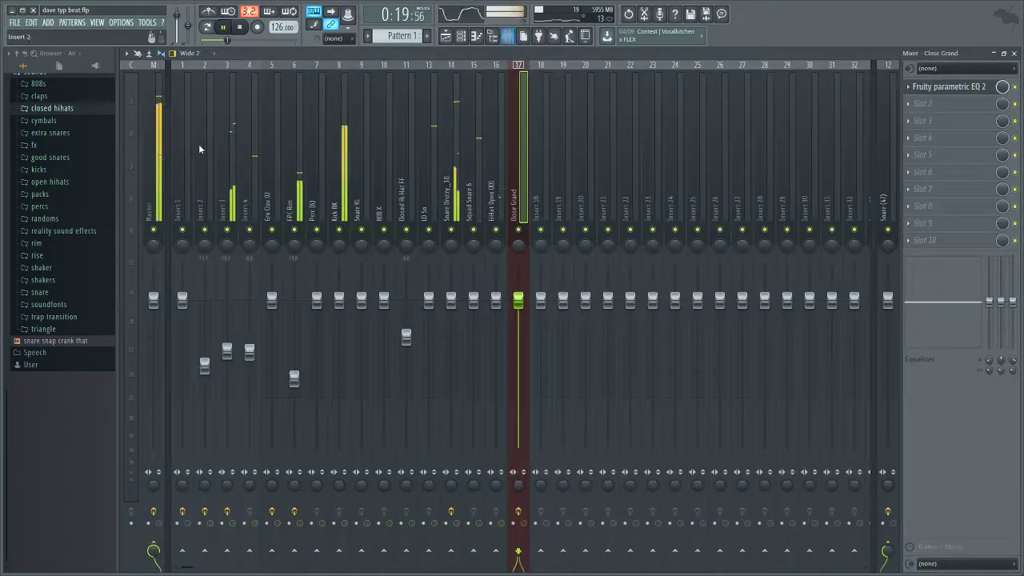
left_click(211, 163)
left_click(234, 164)
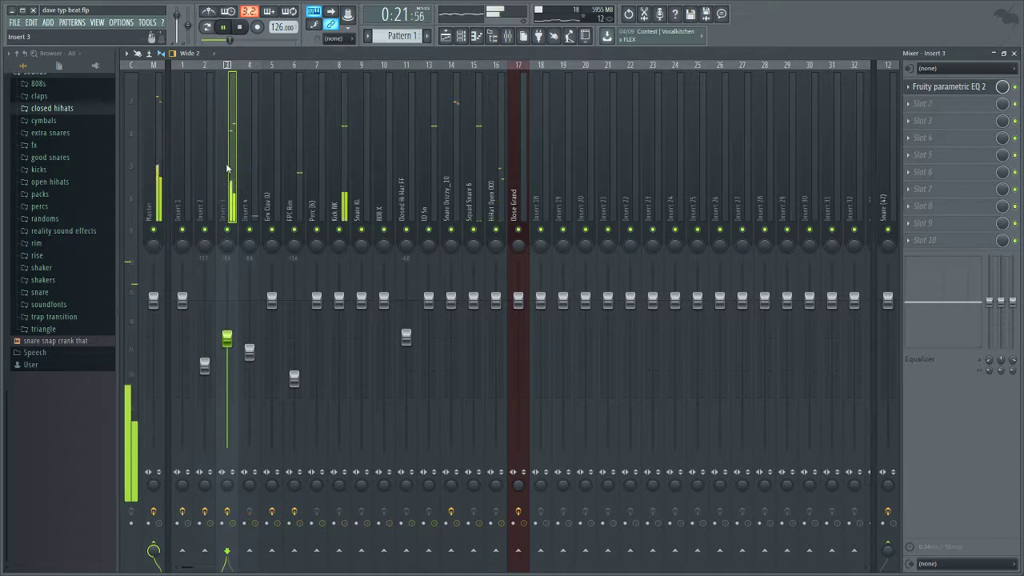
left_click(200, 165)
left_click(182, 165)
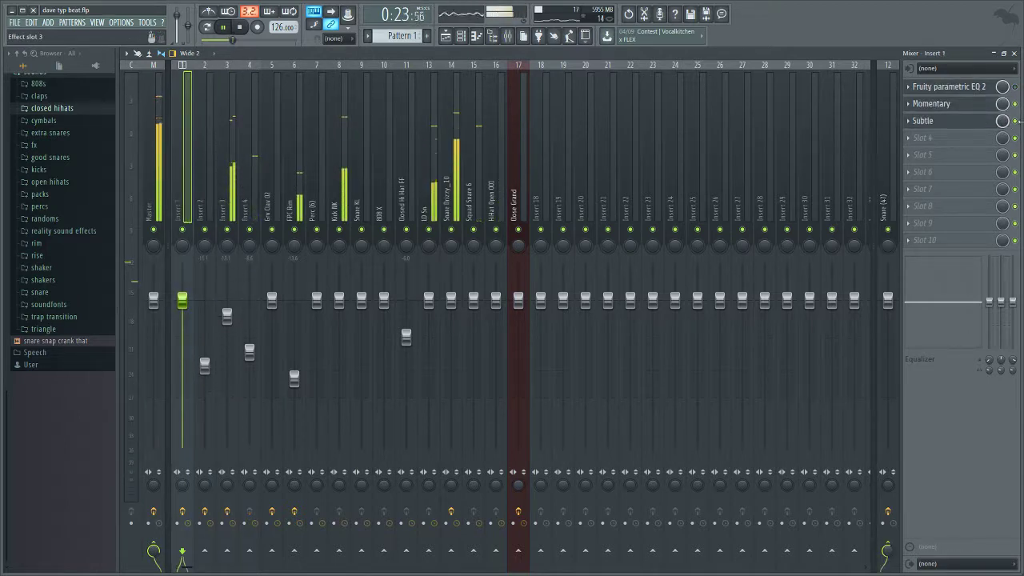
left_click(445, 35)
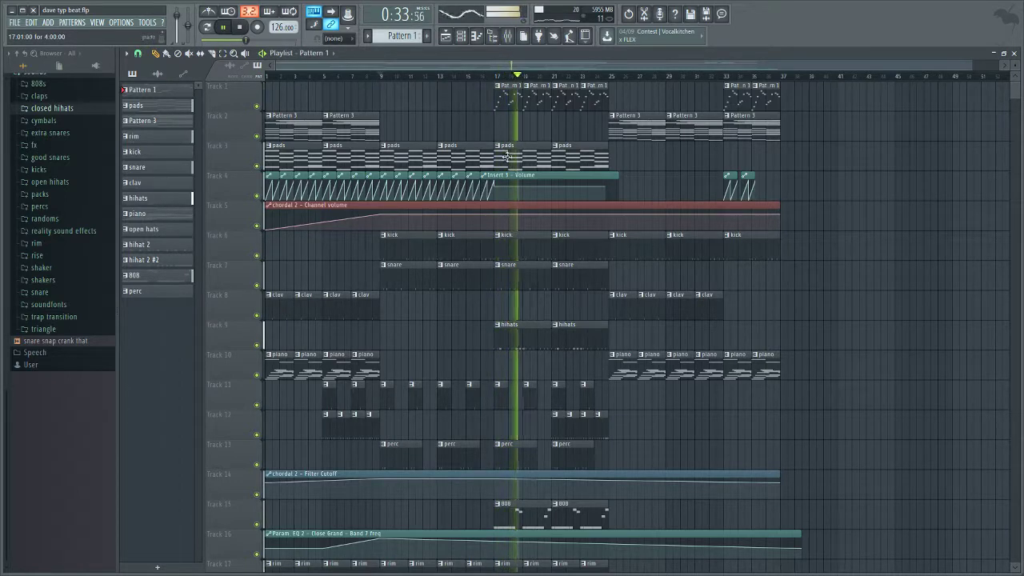
Step: Check the Insert 3 volume automation point at bar 17, then lower Insert 1's mixer level and bypass its Momentary effect
mouse_move(496, 188)
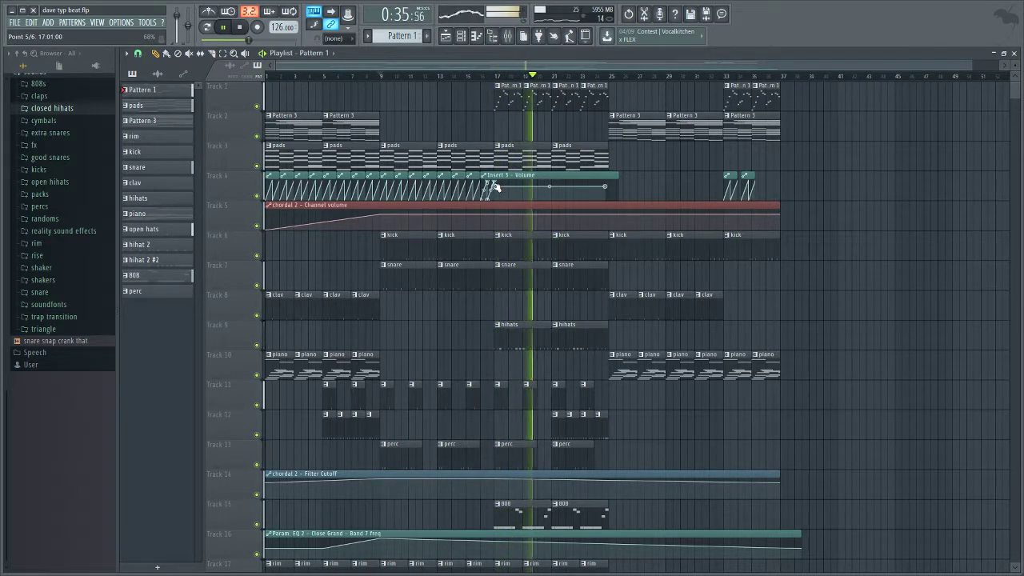
left_click(495, 187)
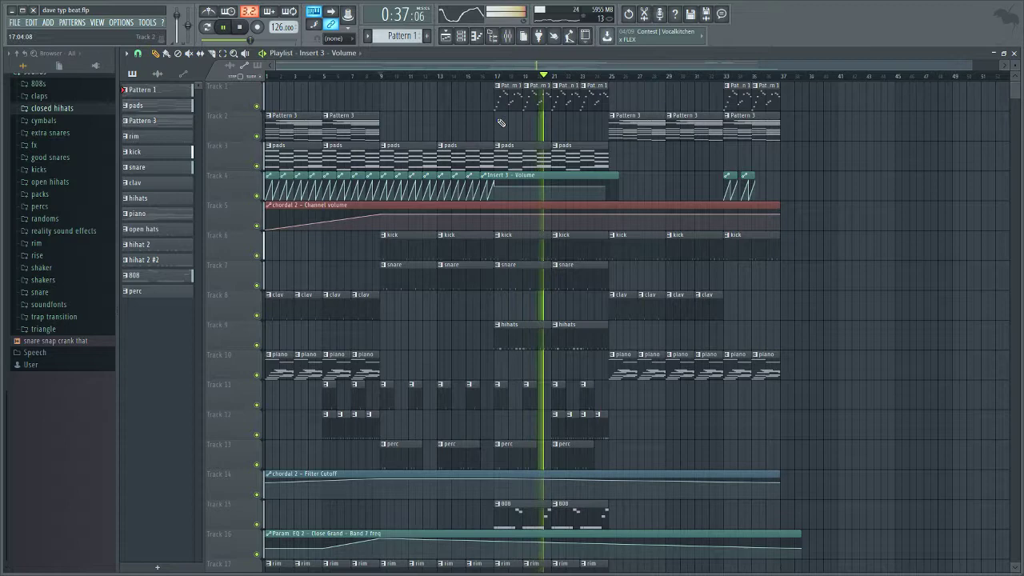
left_click(506, 35)
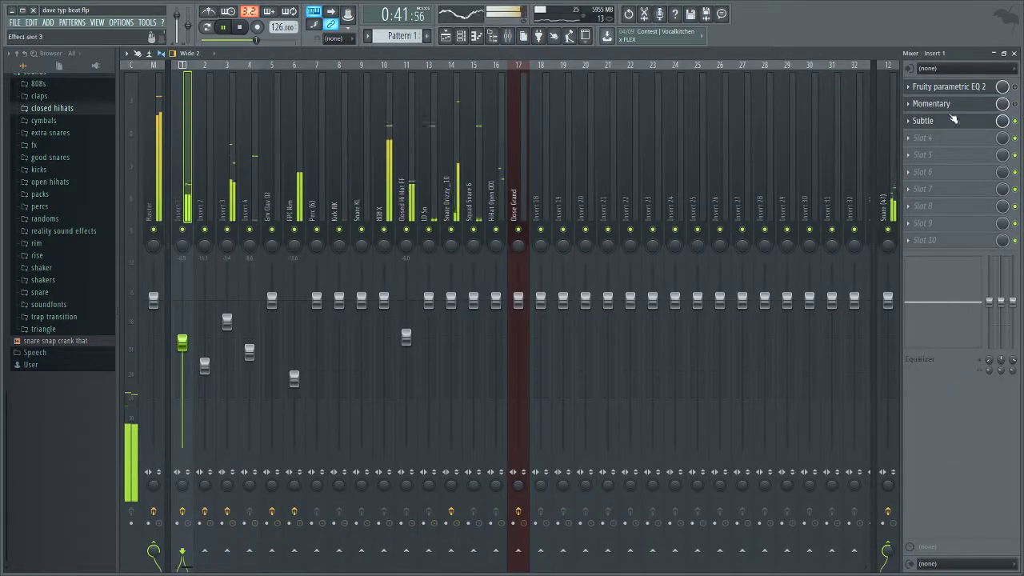
left_click(446, 36)
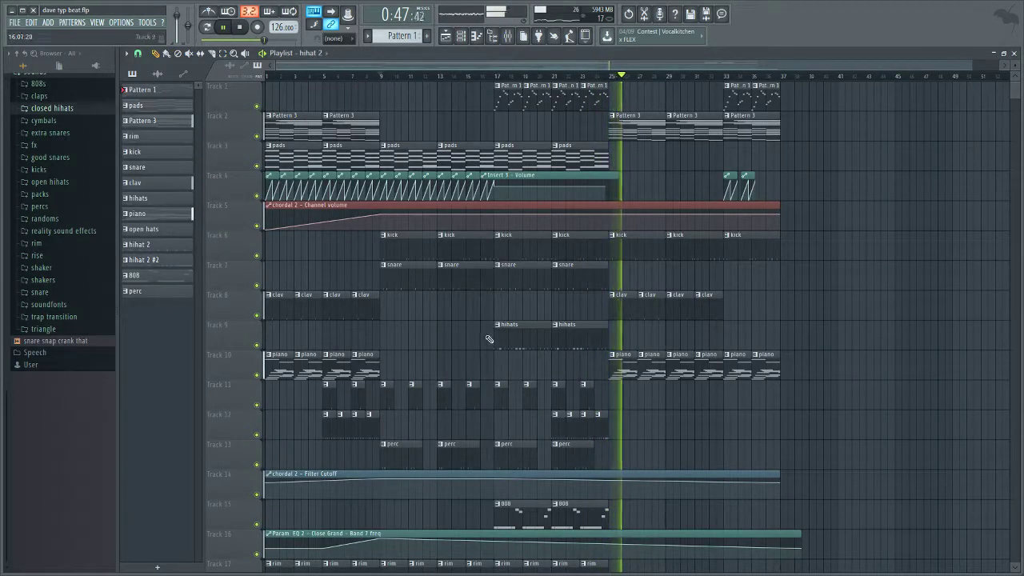
Step: Place a hihats clip at bar 29, and try a snare clip at bar 29 before deleting it
left_click(574, 428)
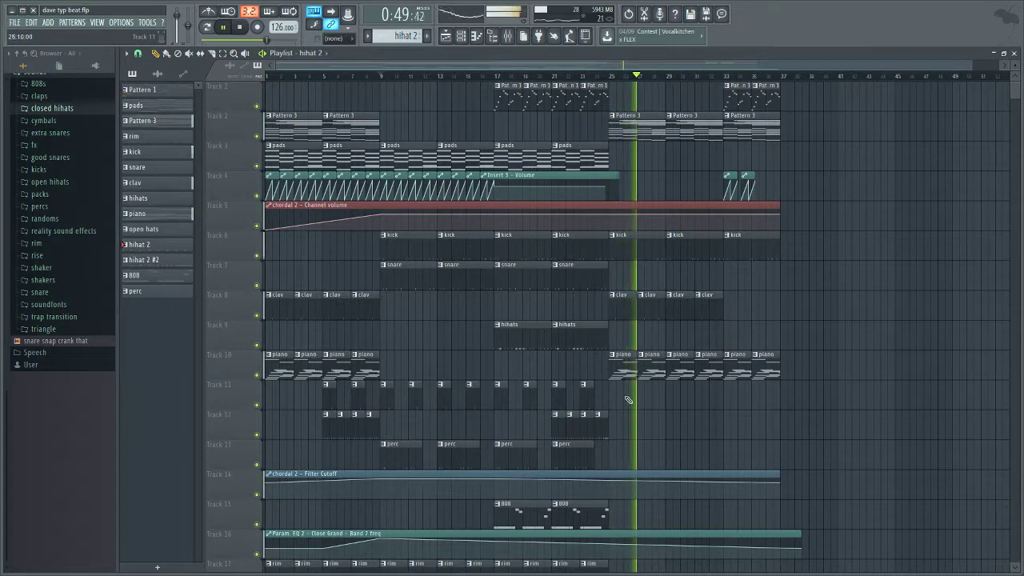
left_click(586, 341)
left_click(669, 340)
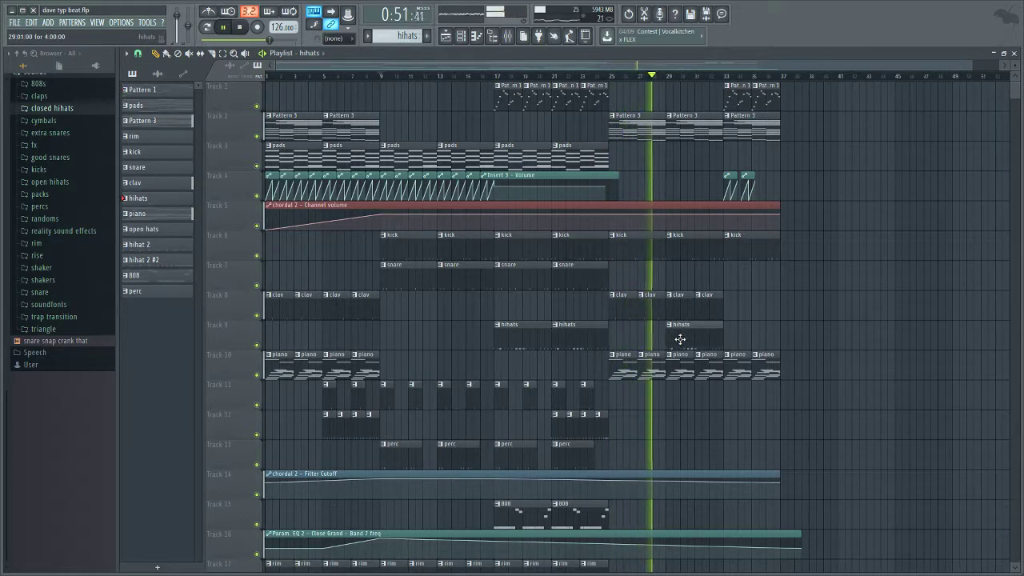
left_click(601, 277)
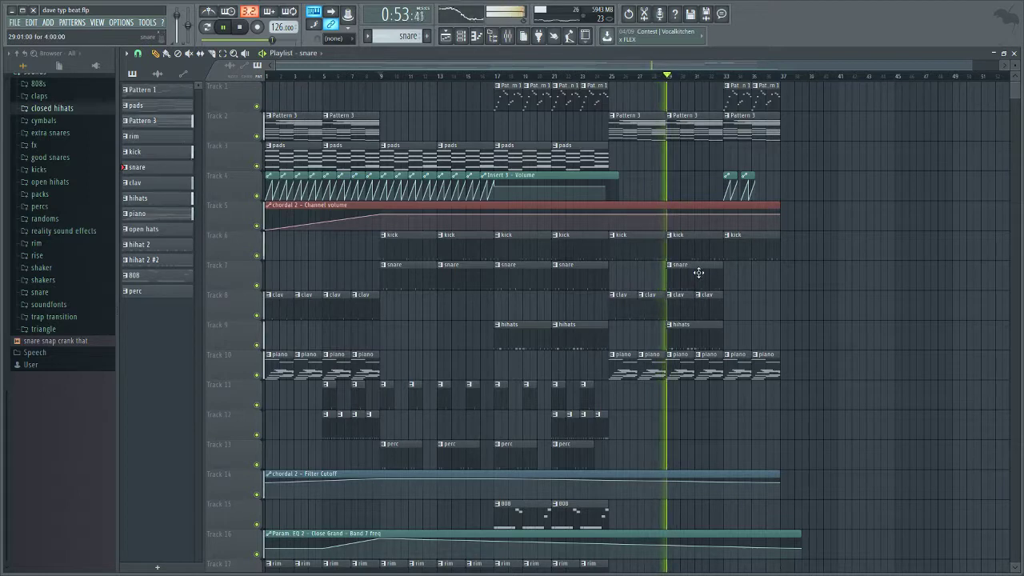
right_click(701, 271)
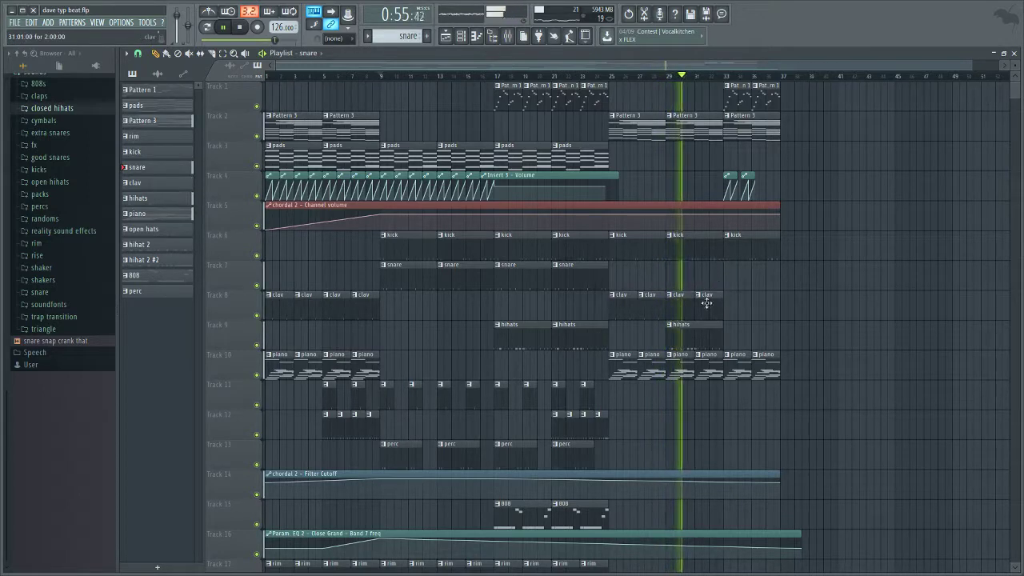
Step: Place clav clips at bars 33 and 35, plus one hihats clip and one snare clip at bar 33
left_click(719, 298)
left_click(731, 309)
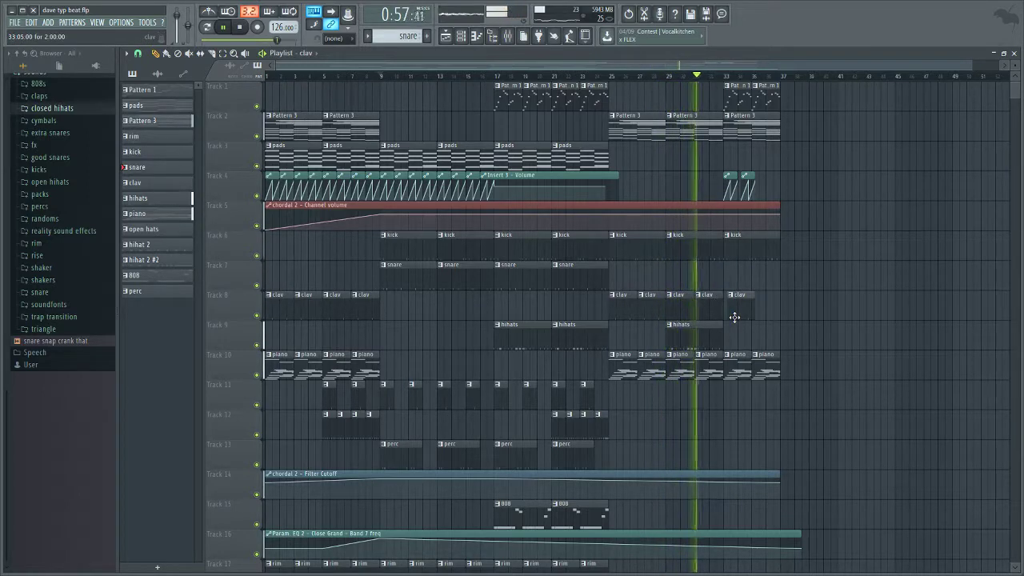
left_click(688, 334)
left_click(726, 342)
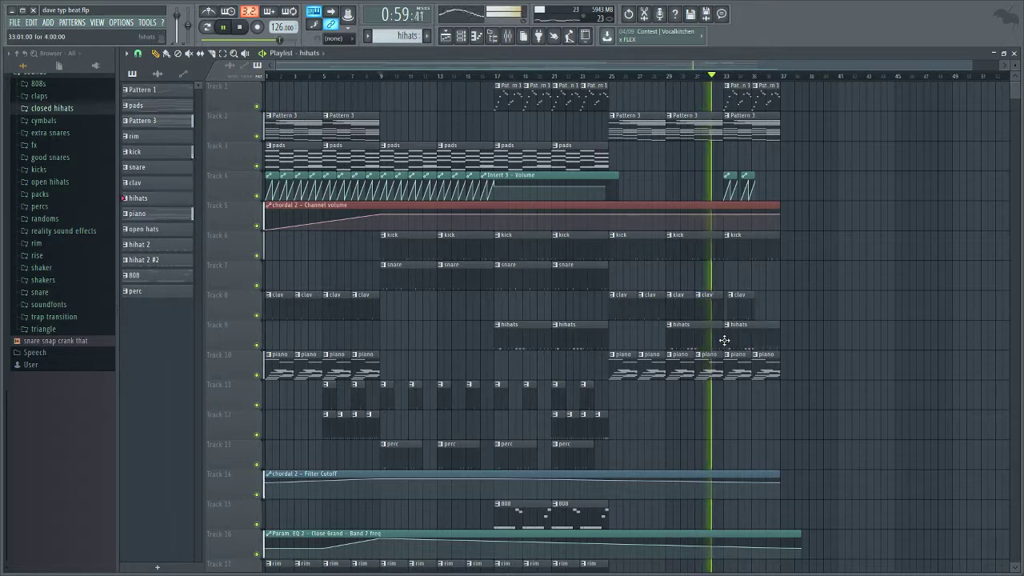
left_click(609, 284)
right_click(609, 284)
left_click(594, 285)
left_click(731, 285)
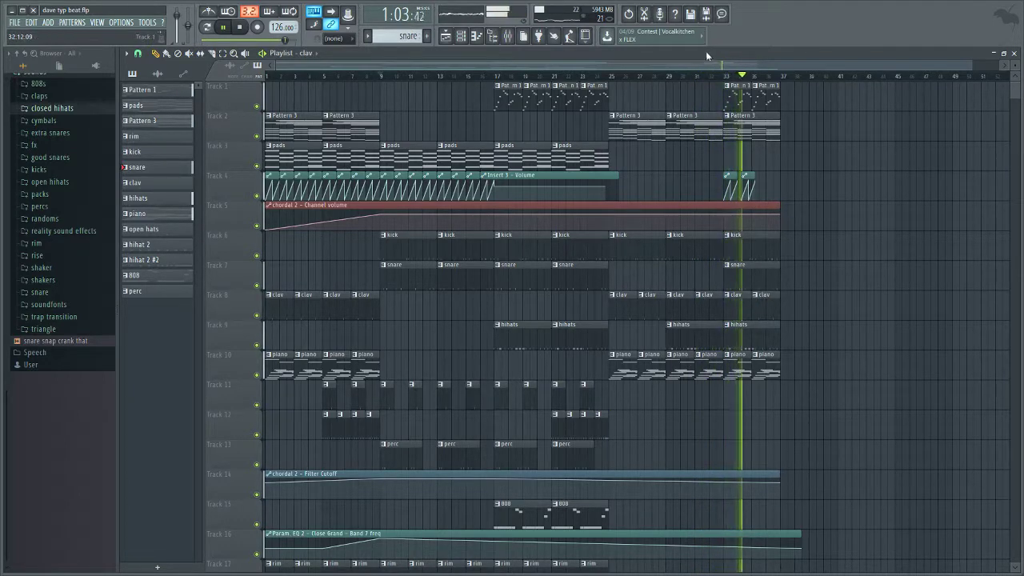
Step: Delete the two short automation clips after bar 33 on Track 4 and slice the chordal 2 channel volume clip at bar 33
right_click(747, 182)
right_click(729, 180)
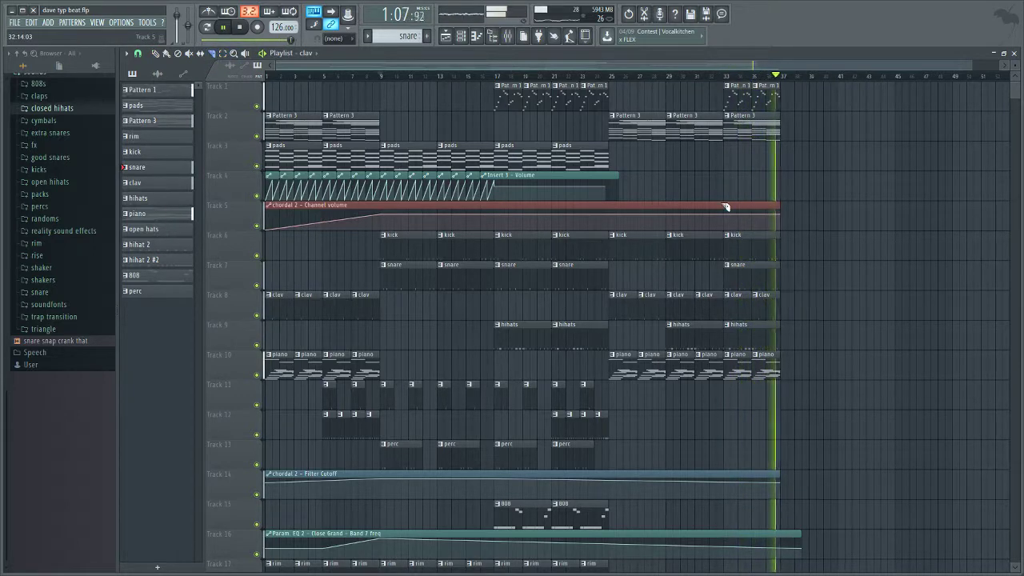
key("space")
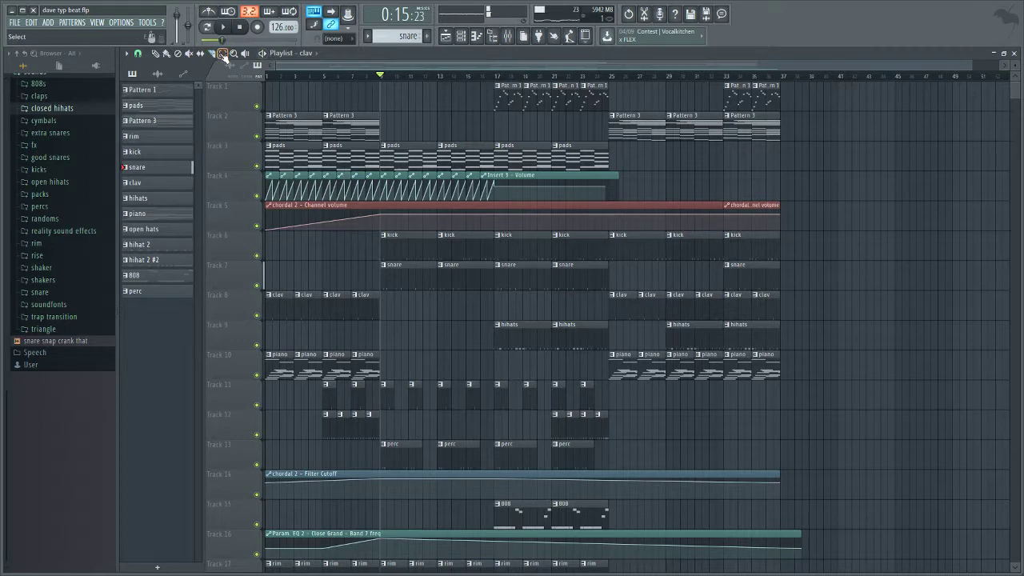
Step: Duplicate the clips of bars 33 to 36 on Tracks 1 to 10 to bar 37 and play from bar 33
left_click_drag(861, 105, 731, 403)
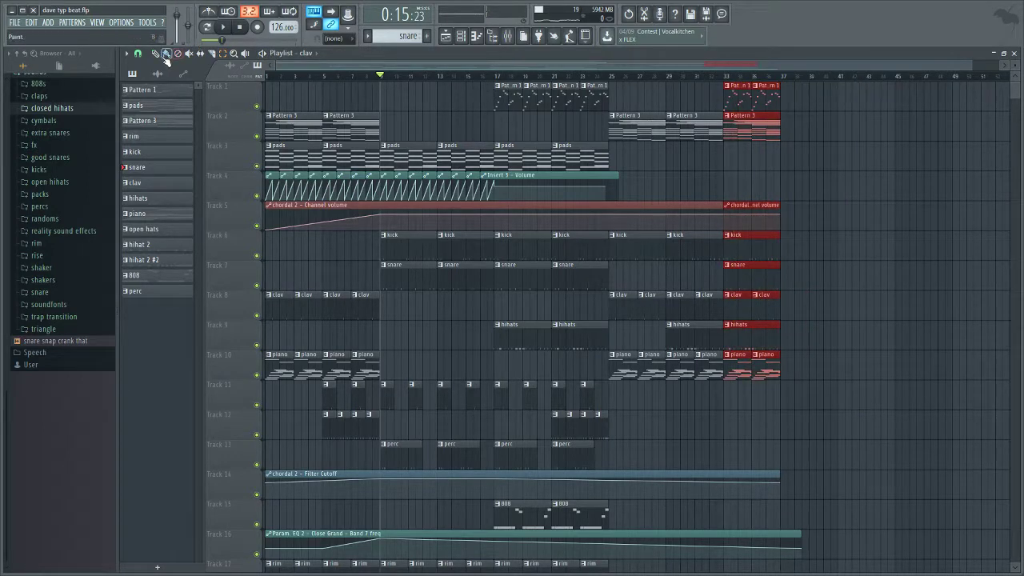
key("ctrl+b")
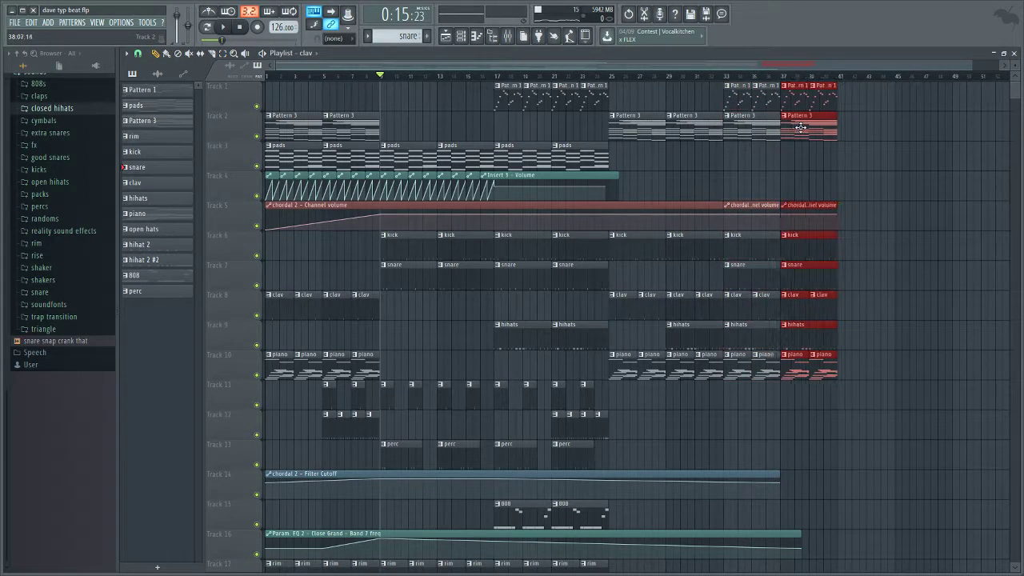
left_click(726, 76)
key("space")
Step: Place hihat 2 clips at bars 37, 38 and 39, a hihat 2 #2 clip at bar 40, and a perc clip at bar 37
left_click(601, 430)
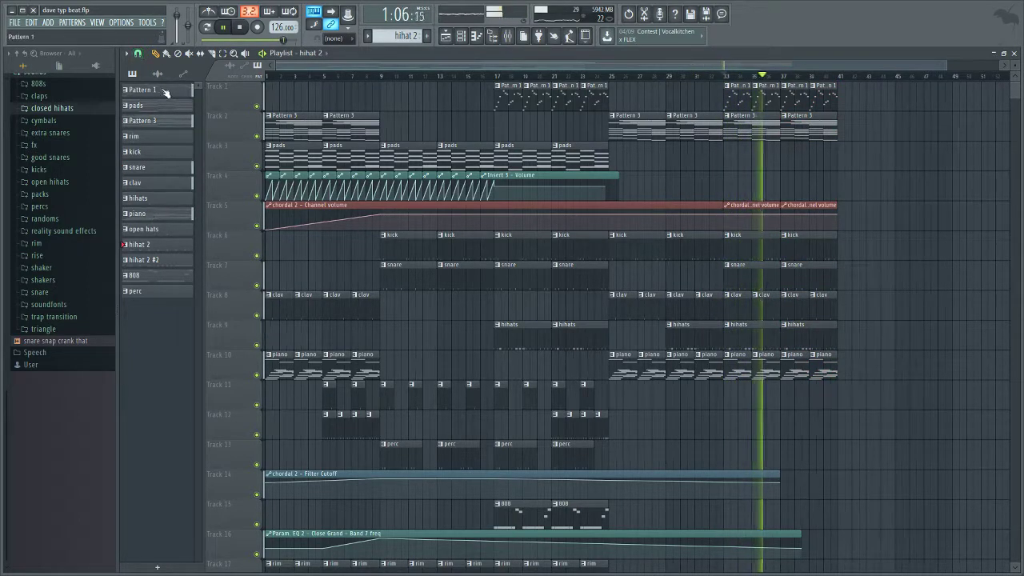
key("ctrl+v")
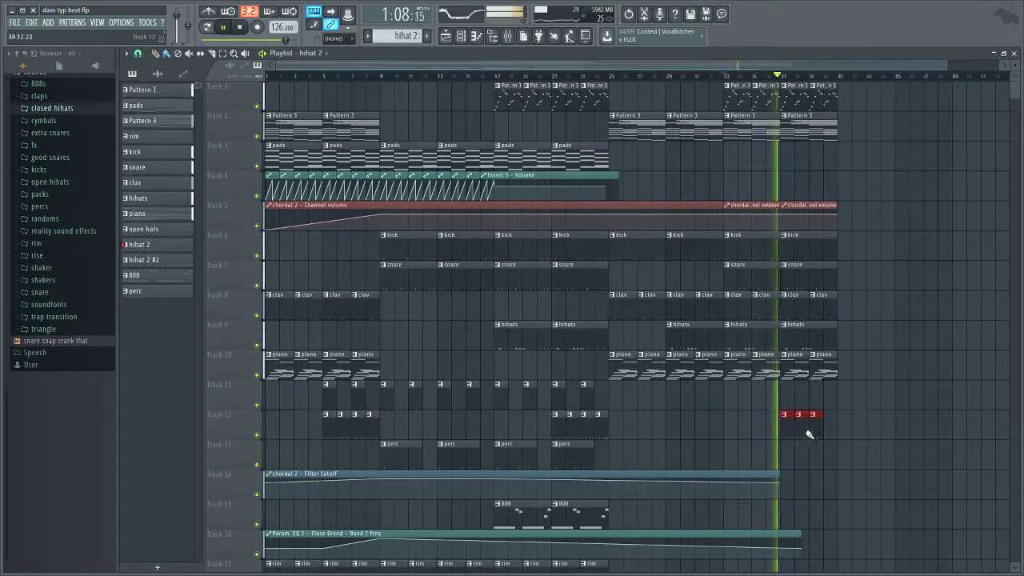
left_click(603, 423)
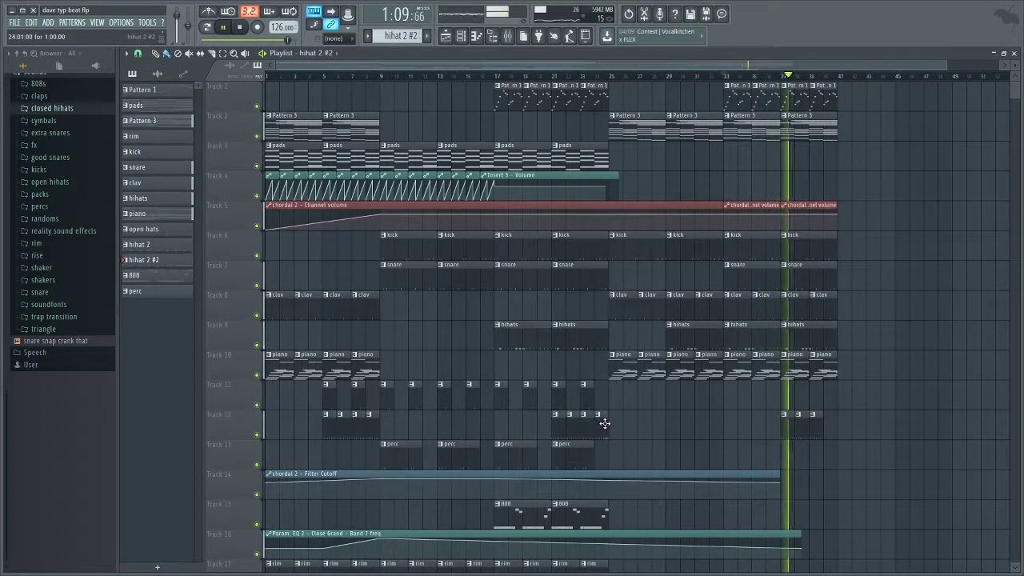
left_click(831, 427)
left_click(586, 454)
left_click(786, 455)
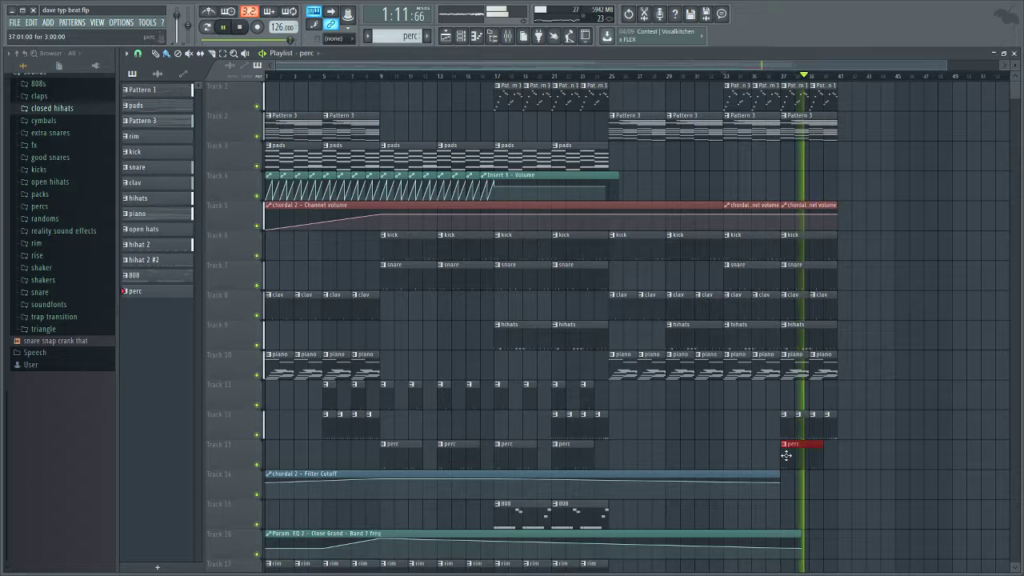
Step: Place open hats clips on Track 11 at every second bar from bar 25 to bar 39
left_click(589, 398)
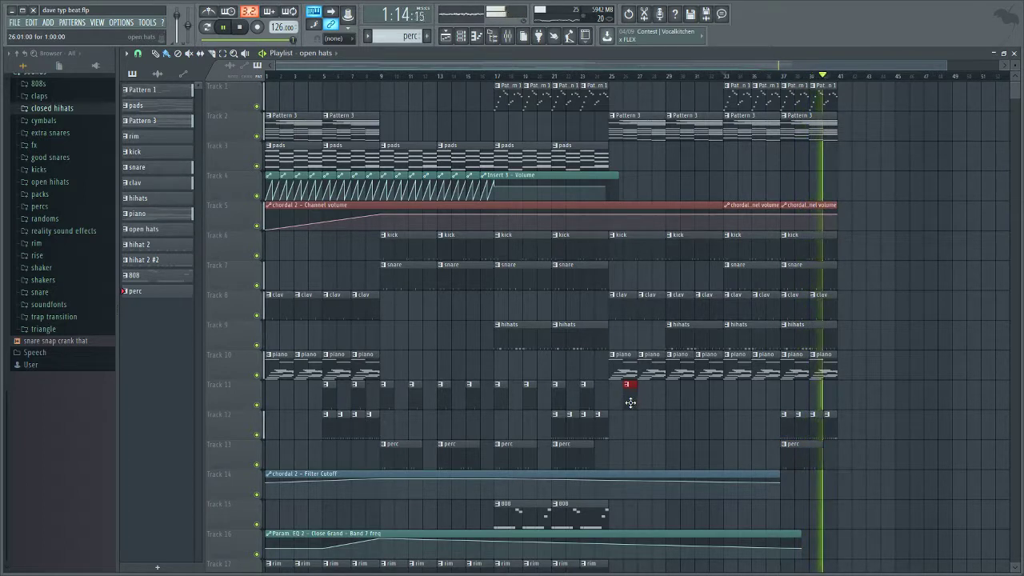
left_click(628, 406)
right_click(629, 406)
left_click(628, 406)
right_click(629, 406)
left_click_drag(619, 405, 639, 405)
right_click(631, 405)
left_click(654, 405)
left_click(670, 405)
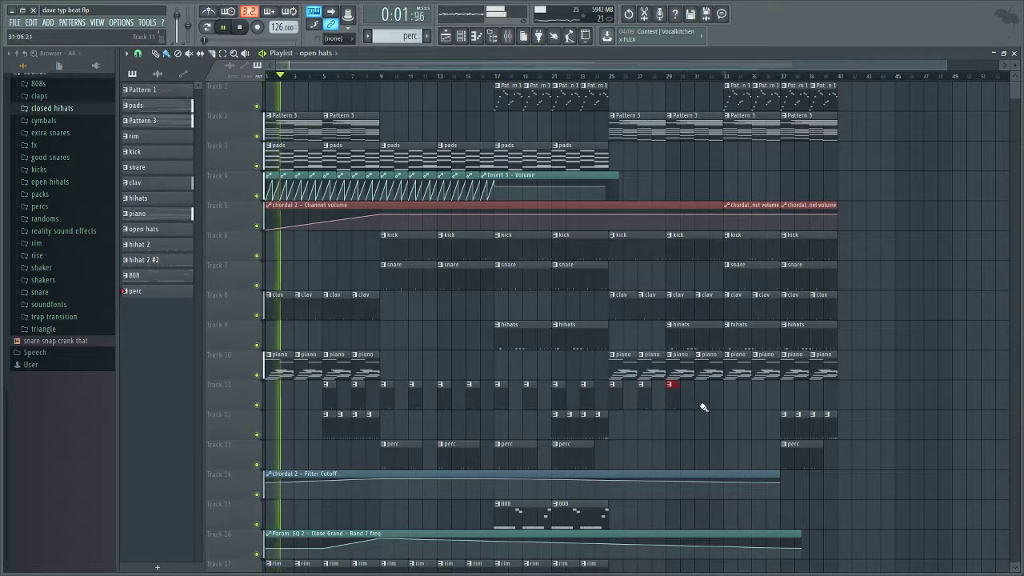
left_click(730, 406)
left_click(759, 406)
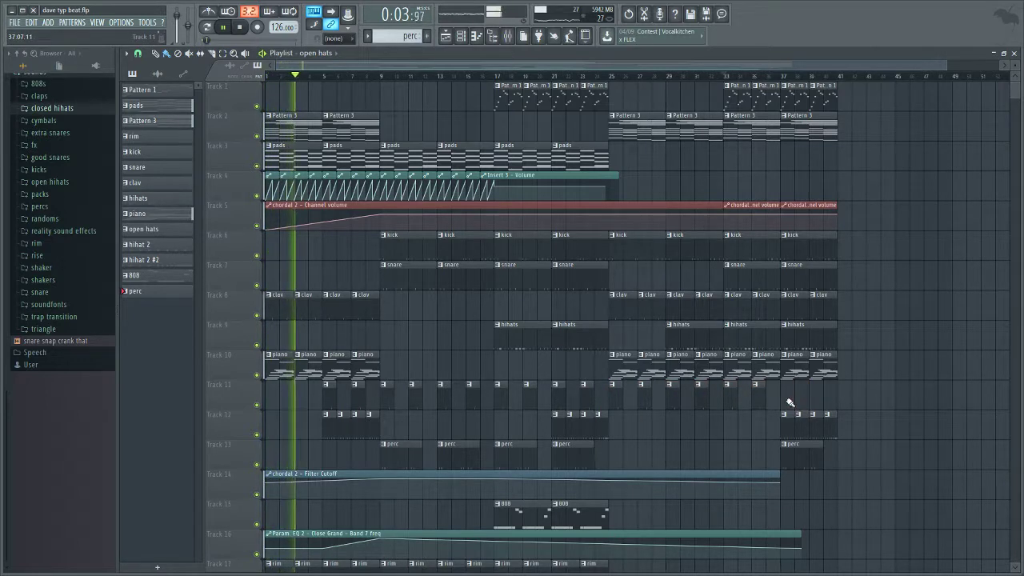
left_click(811, 404)
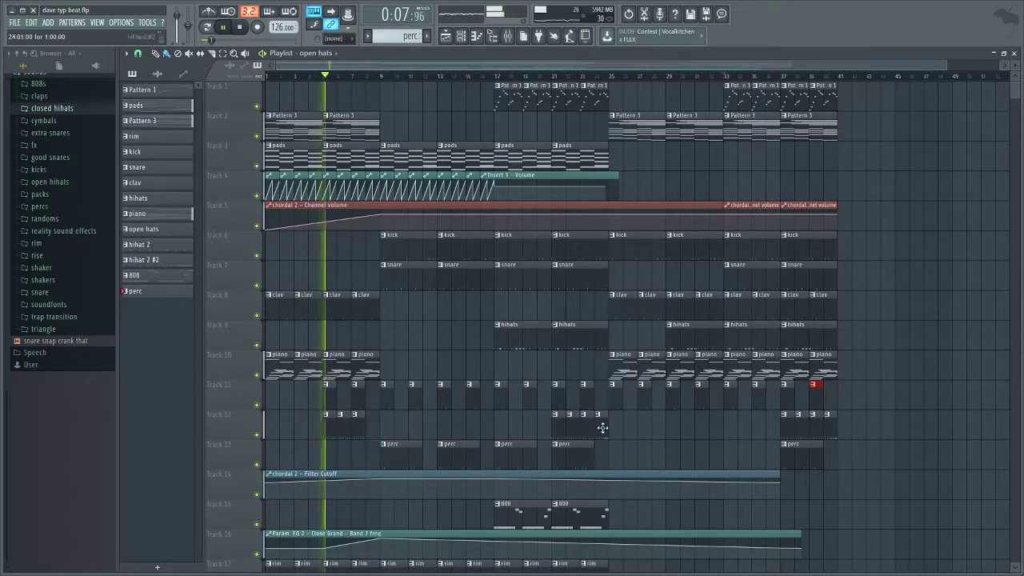
Step: Put a hihat 2 #2 clip at bar 8 on Track 12 and look over its closed hi-hat notes in the piano roll
left_click(600, 427)
left_click(378, 431)
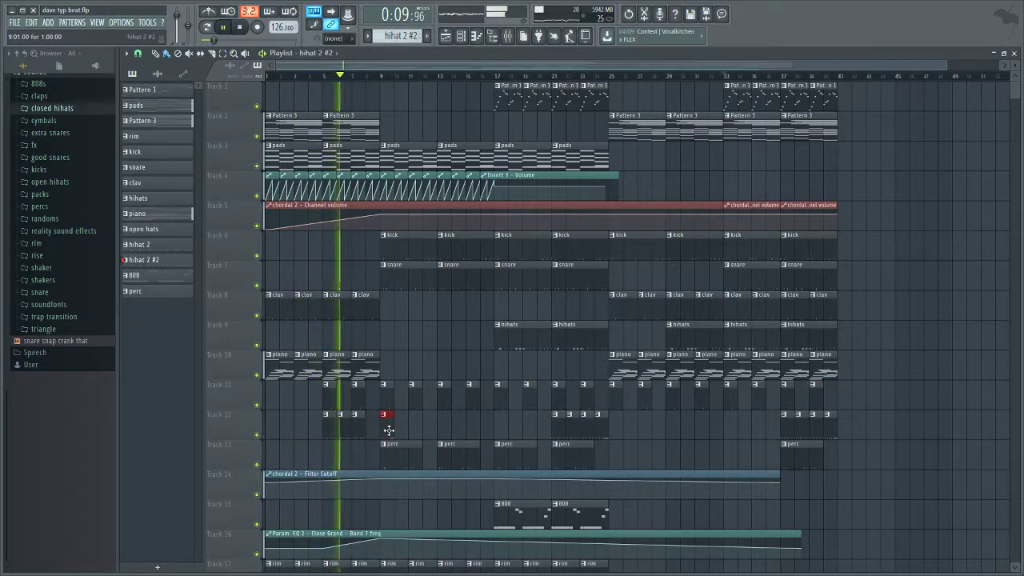
left_click_drag(388, 431, 373, 417)
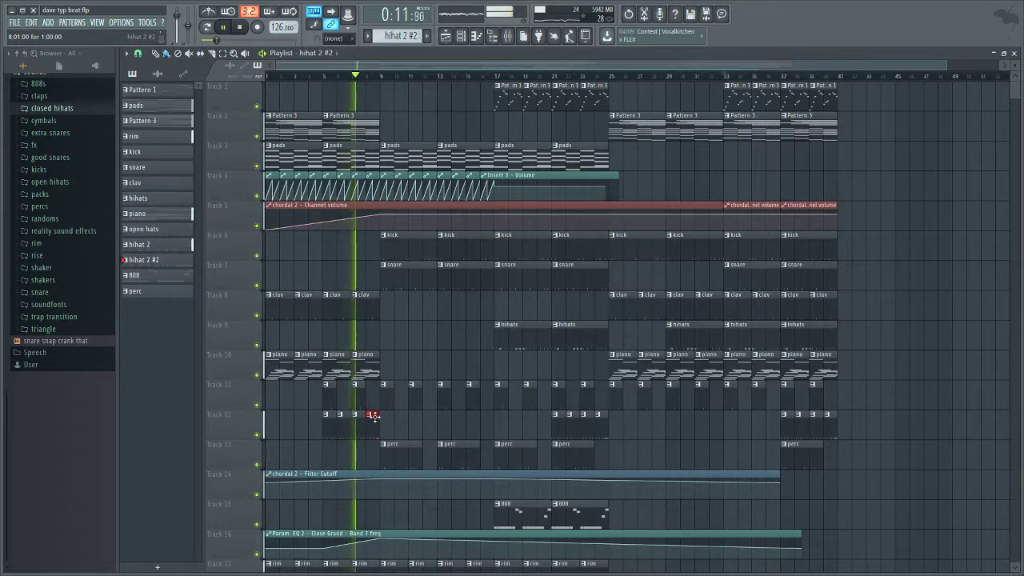
double_click(374, 416)
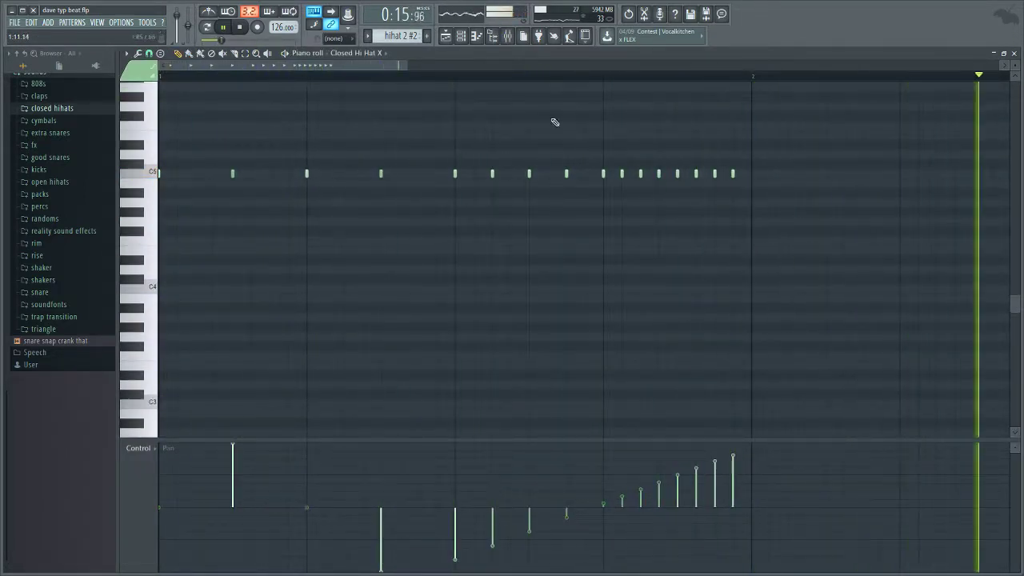
left_click(446, 36)
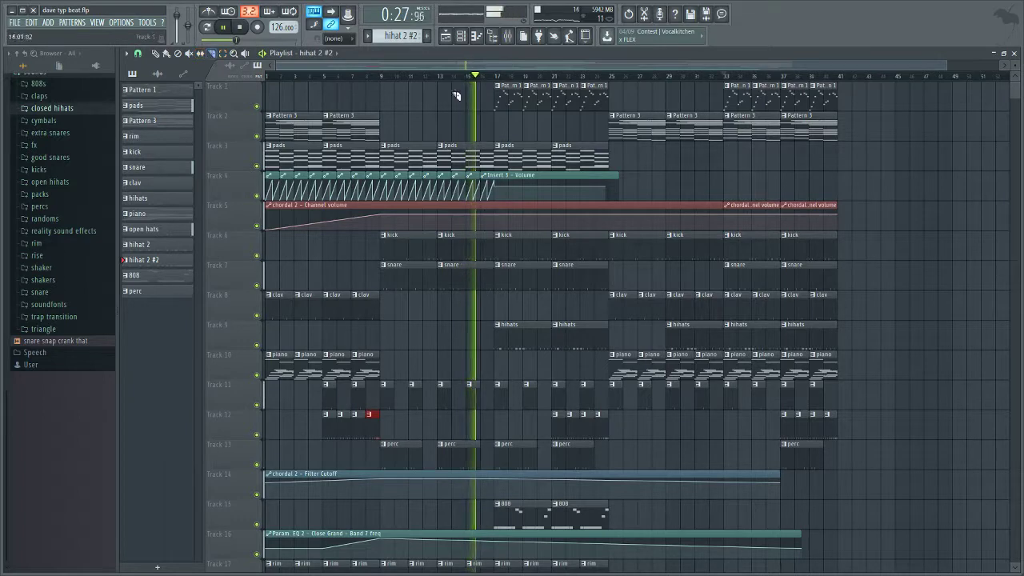
Step: Slice the automation clips on Tracks 4, 5, 14 and 16 at bar 25, with Tracks 5, 14 and 16 also cut at bar 17
scroll(497, 569, "down", 2)
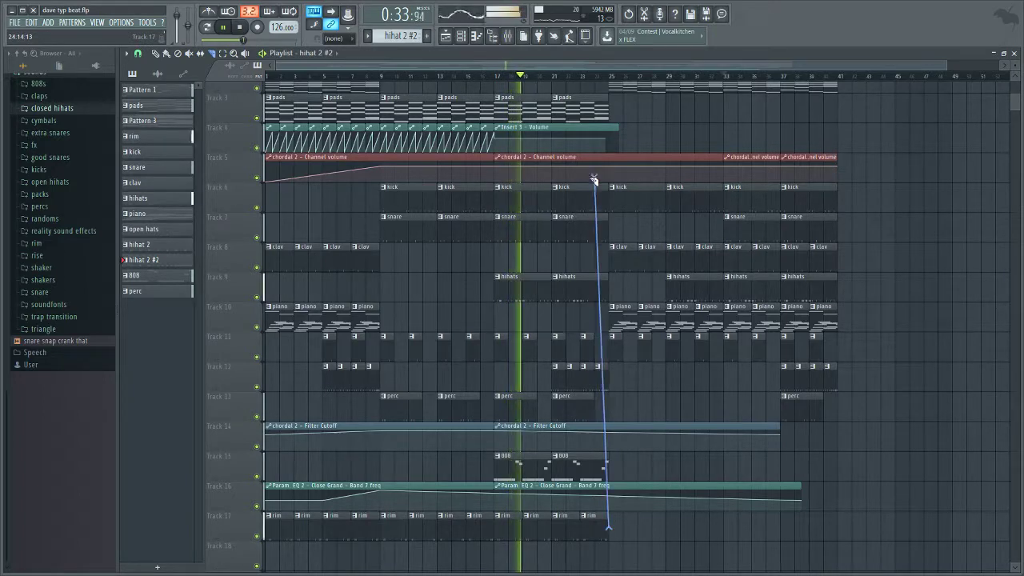
scroll(604, 96, "up", 2)
left_click_drag(618, 76, 615, 80)
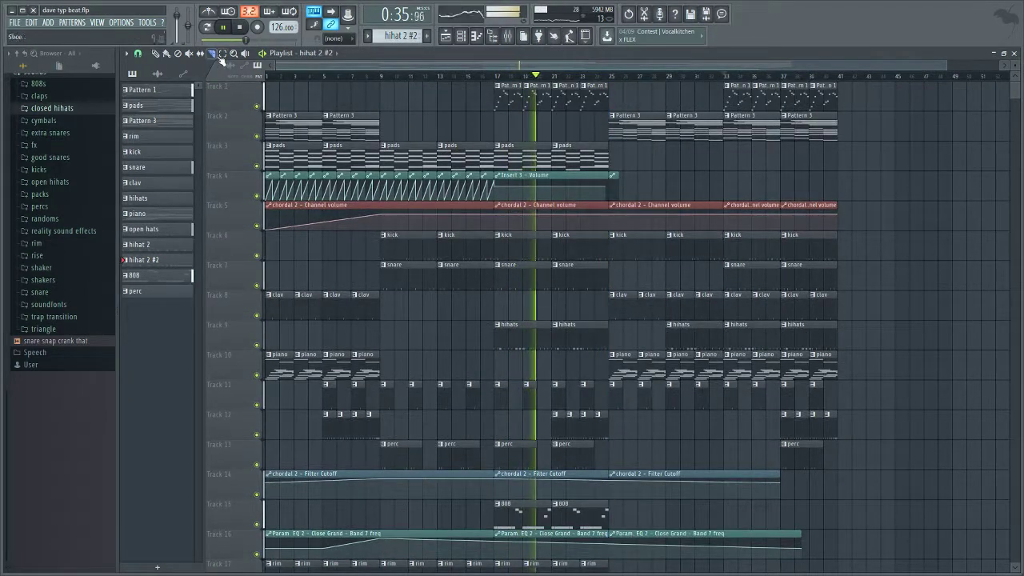
Step: Copy all the clips of bars 17 to 24 on every track to bar 41
left_click_drag(499, 104, 610, 568)
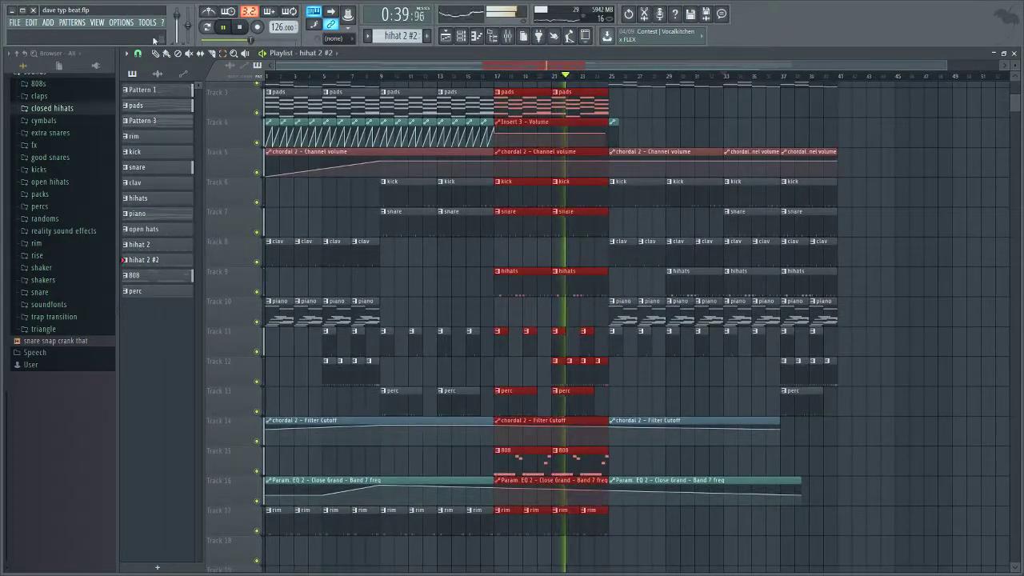
left_click_drag(566, 172, 925, 167)
Step: Create a pattern named cymbal and place its clips on Track 18 at bars 9, 18, 25, 33 and 41
left_click(427, 38)
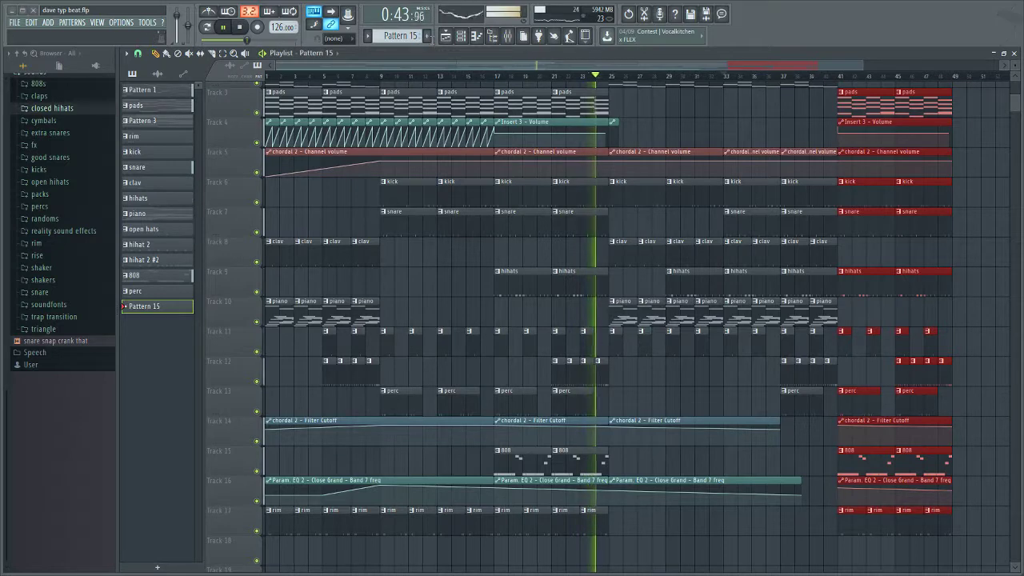
type("cymbal")
key("Return")
scroll(560, 320, "down", 3)
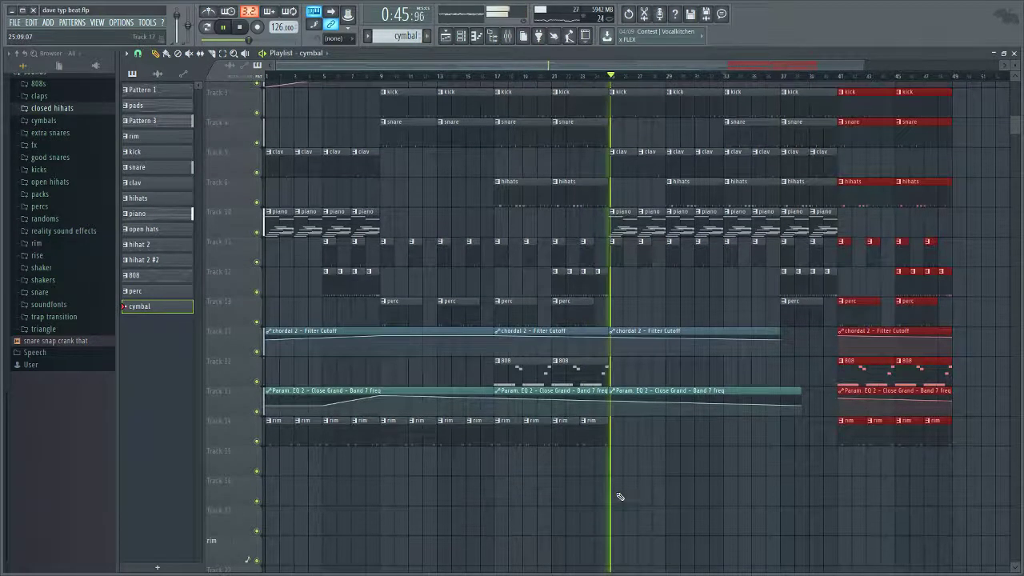
left_click(630, 467)
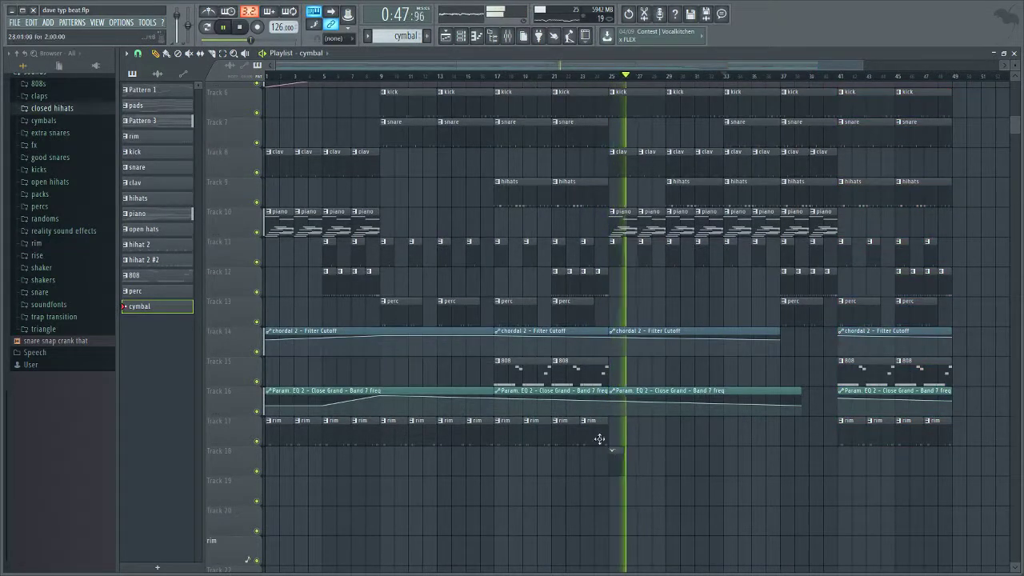
left_click(727, 464)
left_click(834, 455)
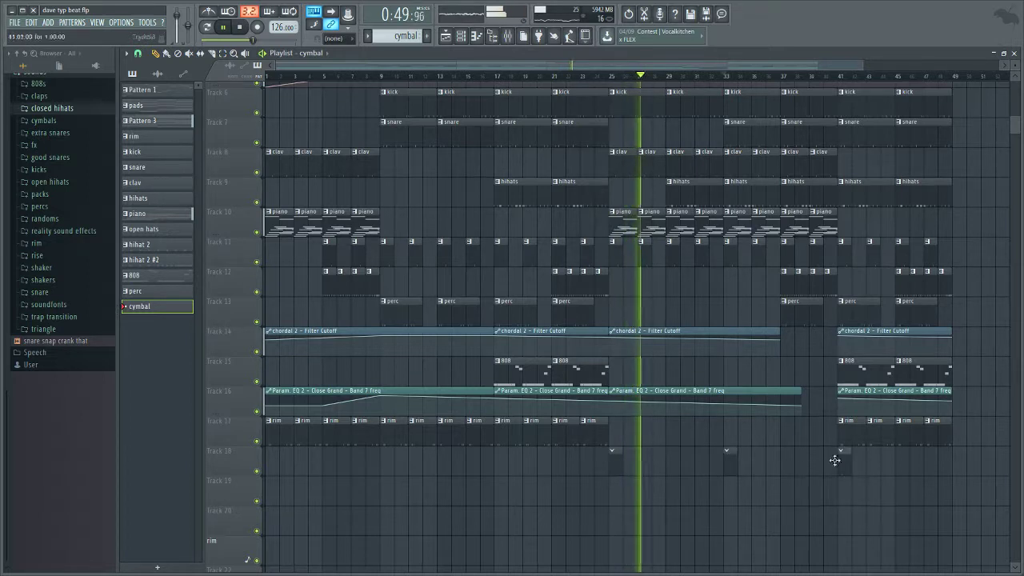
left_click(506, 465)
left_click(387, 466)
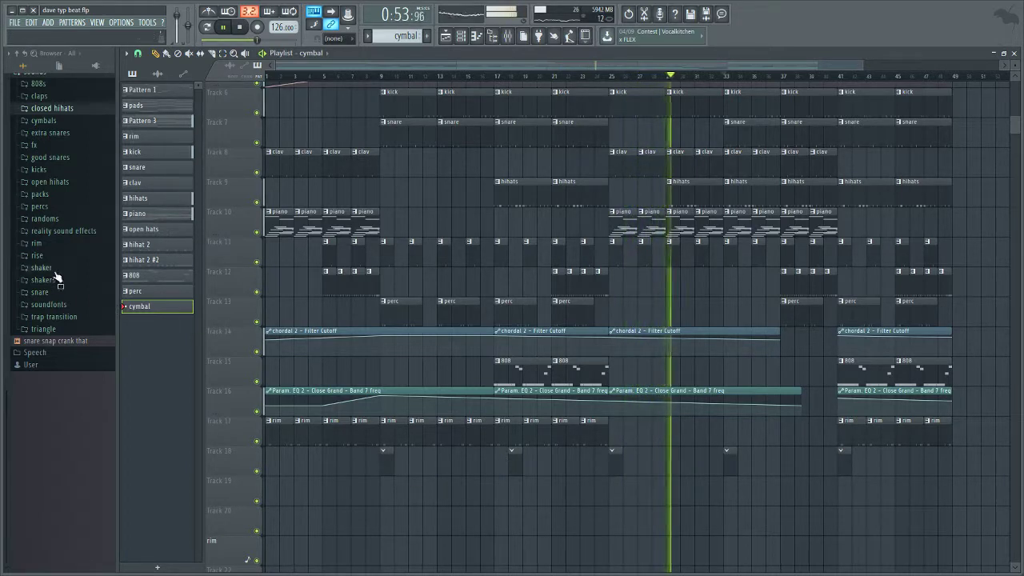
Step: Add the Cymbal (5) sample as a channel and give it a hit on the first step of the cymbal pattern
left_click(44, 120)
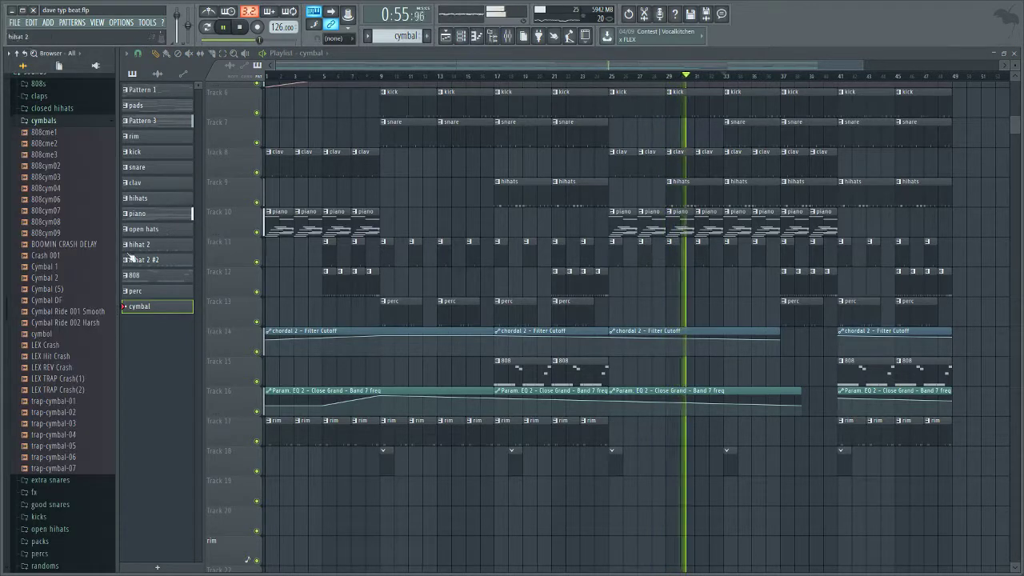
left_click(62, 269)
left_click(461, 37)
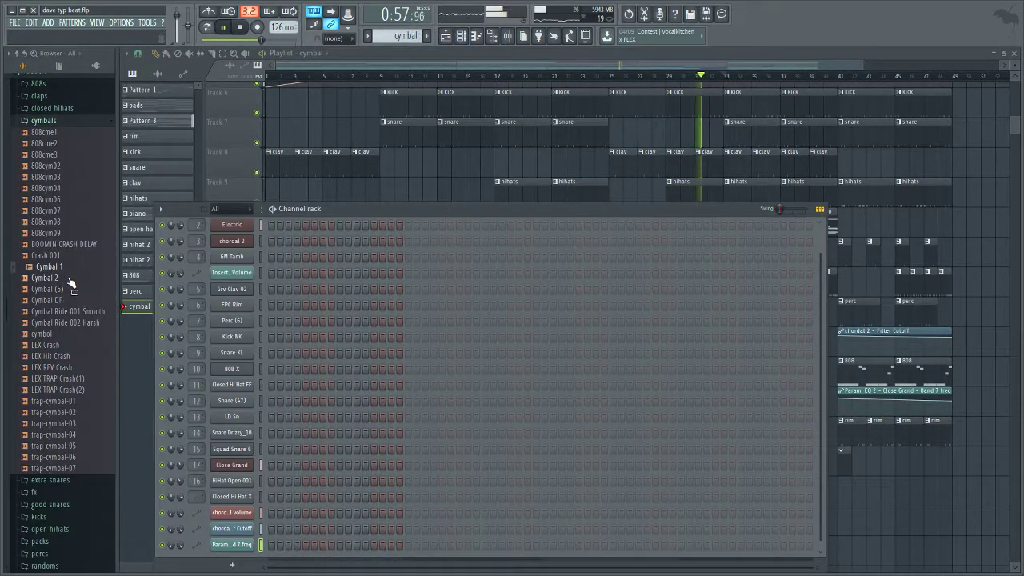
left_click_drag(281, 207, 321, 89)
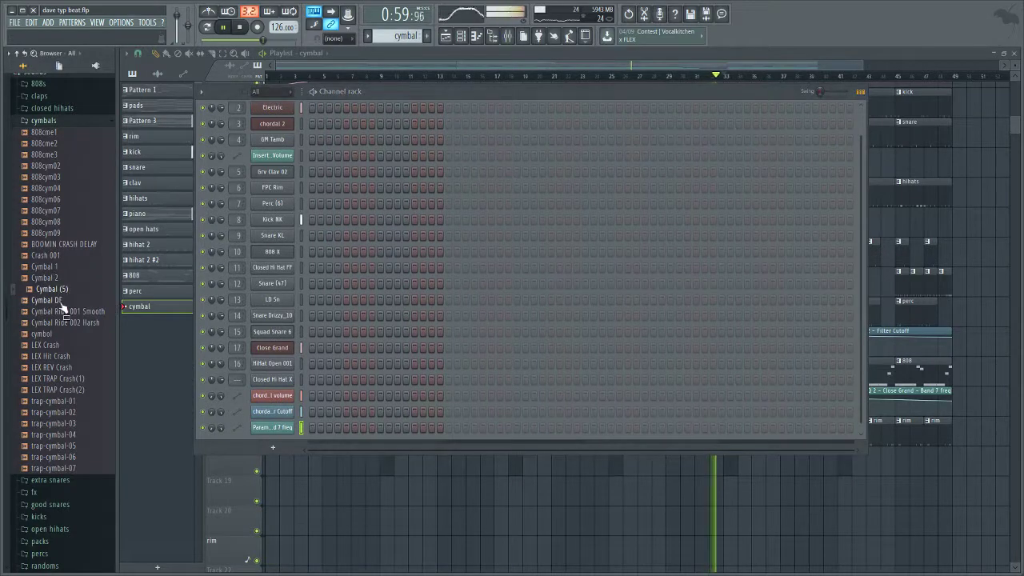
left_click_drag(281, 435, 283, 436)
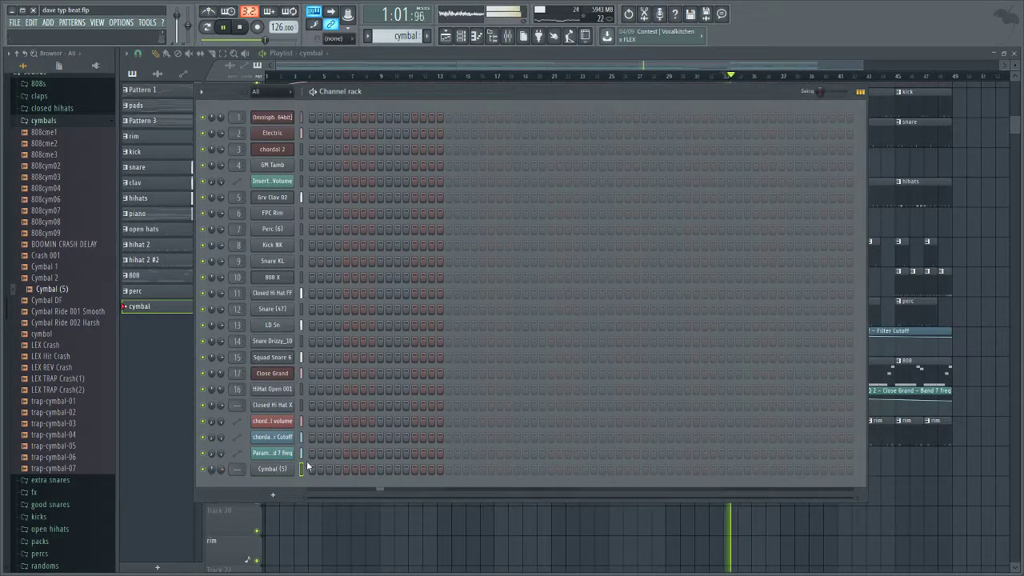
key("F6")
Step: Try short 808 clips on Track 15 at bars 37, 38, 39 and 40
scroll(599, 516, "up", 4)
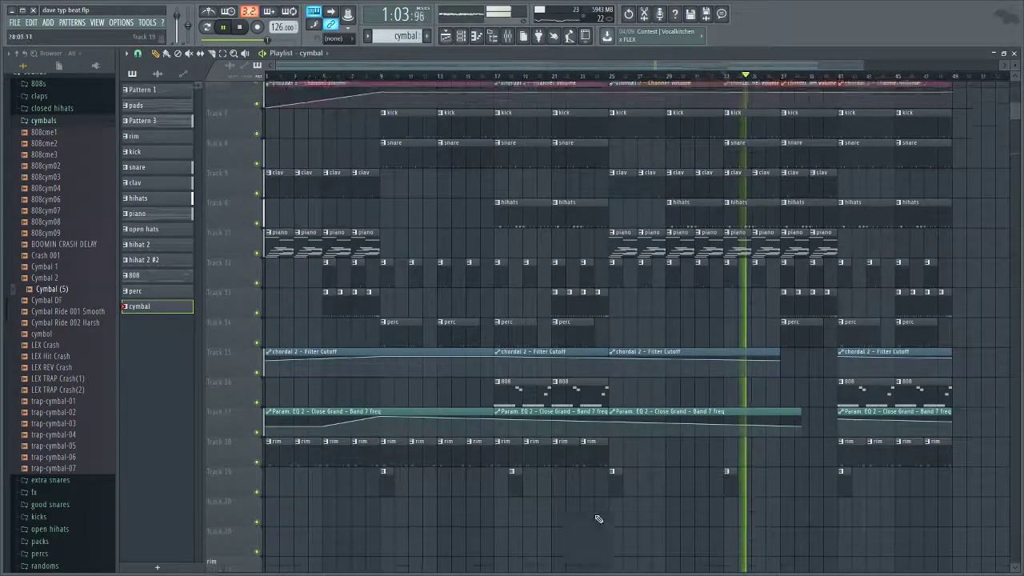
scroll(832, 343, "down", 5)
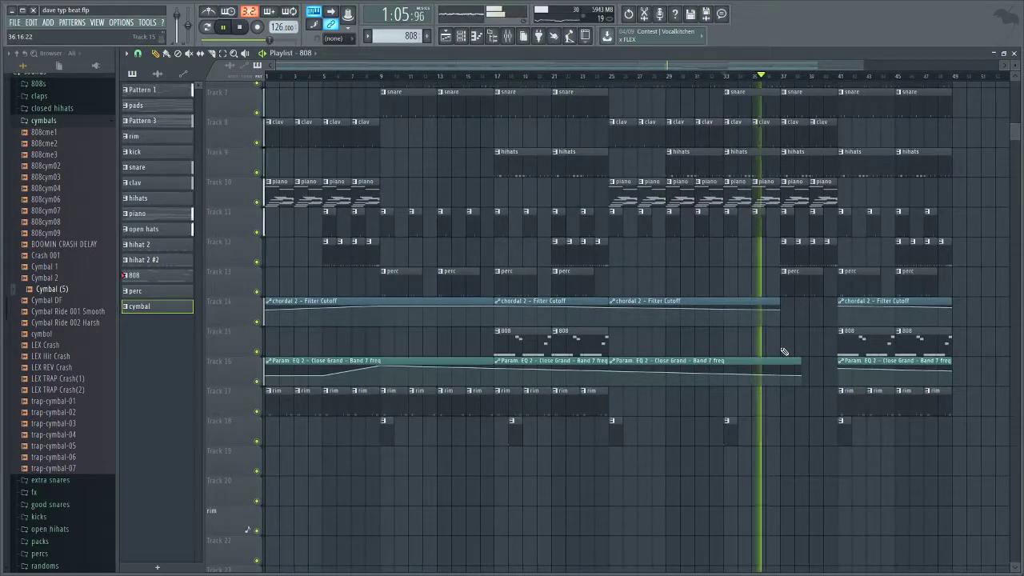
left_click(827, 347)
right_click(827, 346)
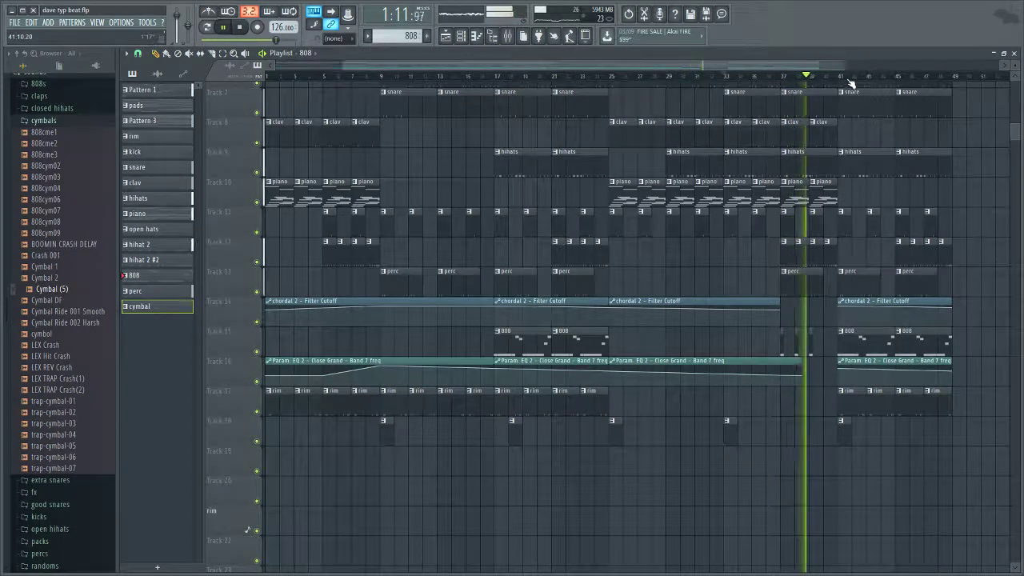
scroll(850, 83, "up", 4)
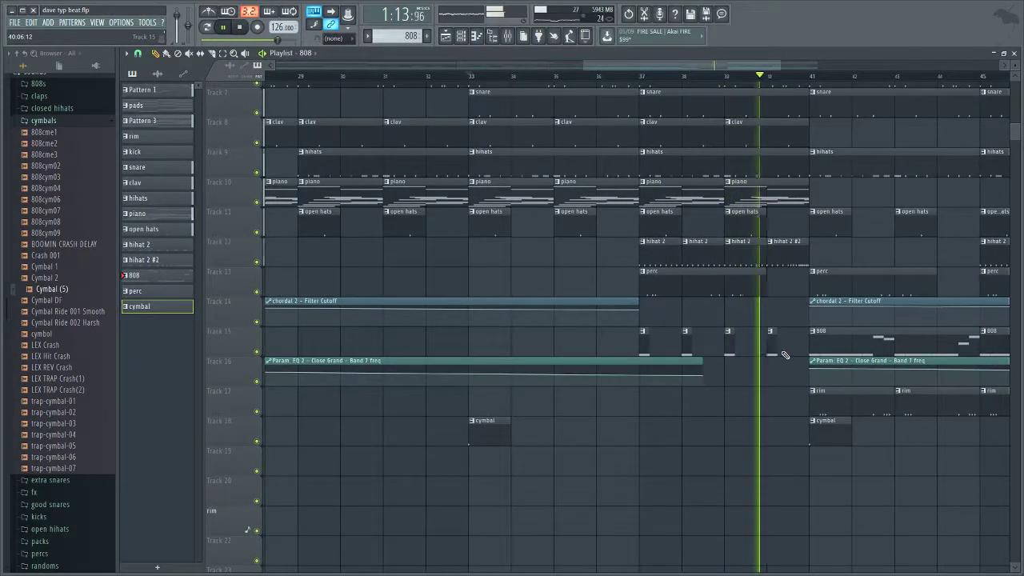
scroll(811, 83, "down", 3)
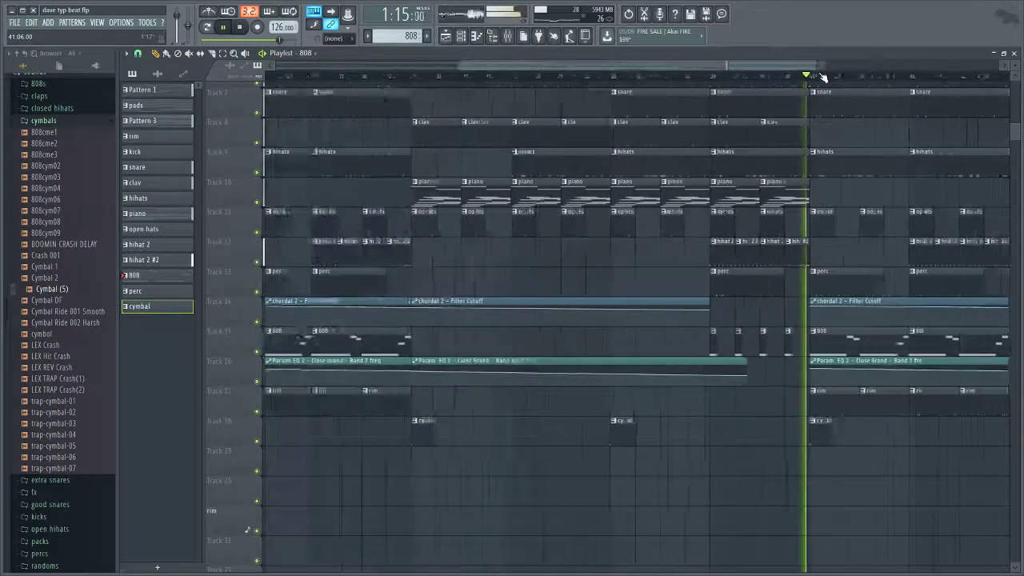
scroll(843, 79, "down", 3)
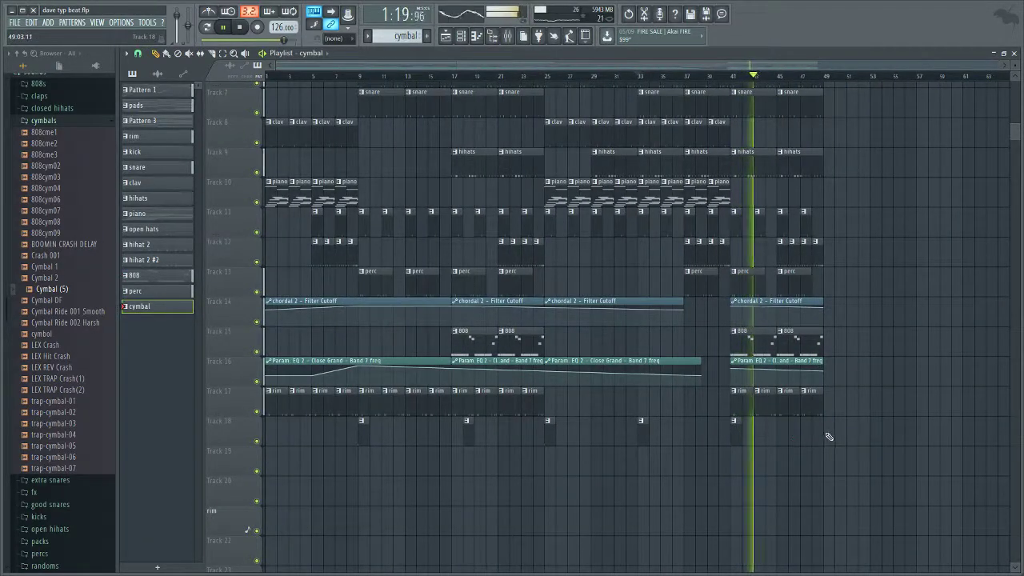
Step: Duplicate all the clips of bars 41 to 48 so that the copy starts at bar 49
scroll(838, 192, "up", 3)
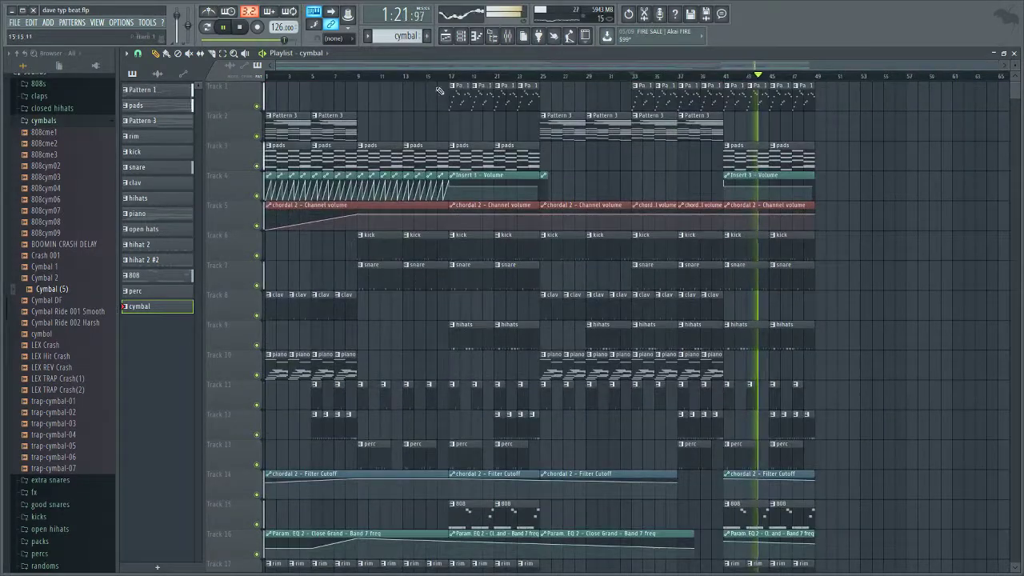
left_click_drag(845, 85, 725, 573)
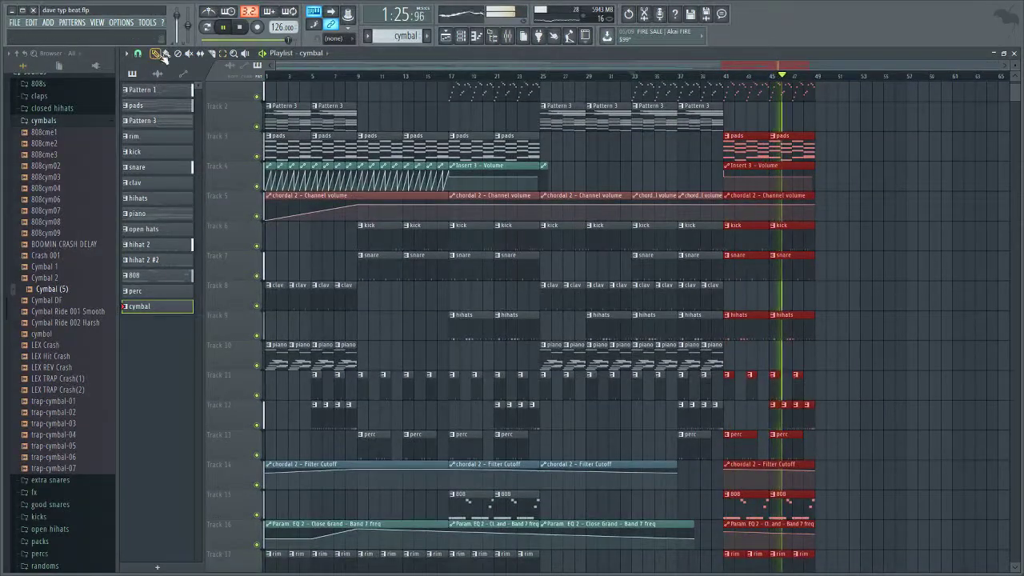
key("ctrl+b")
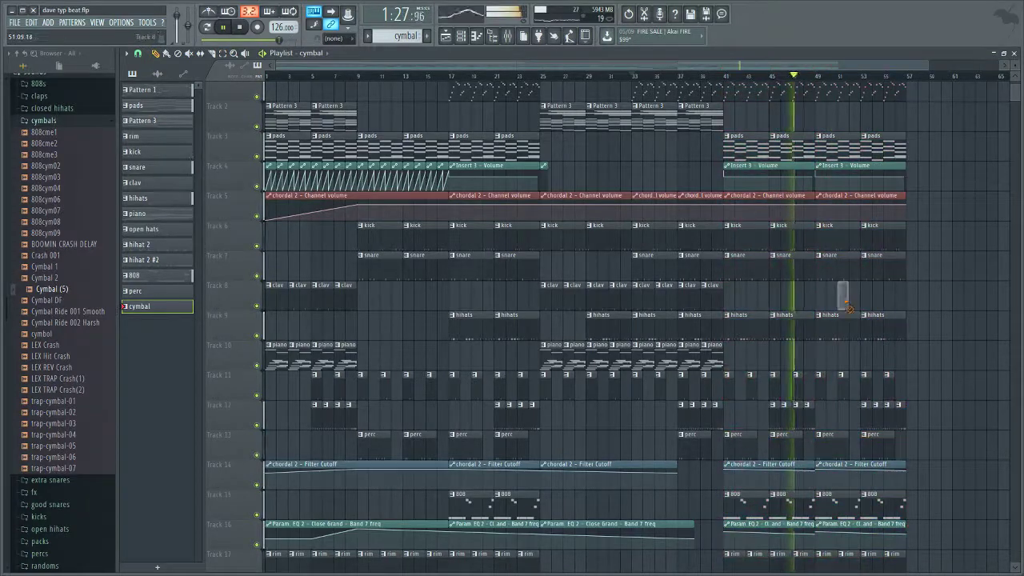
Step: Clear the Pattern 1 and hihats clips from bars 49 to 52 and place a one-bar clav clip on Track 8 at bar 52
scroll(849, 301, "down", 3)
scroll(848, 320, "up", 4)
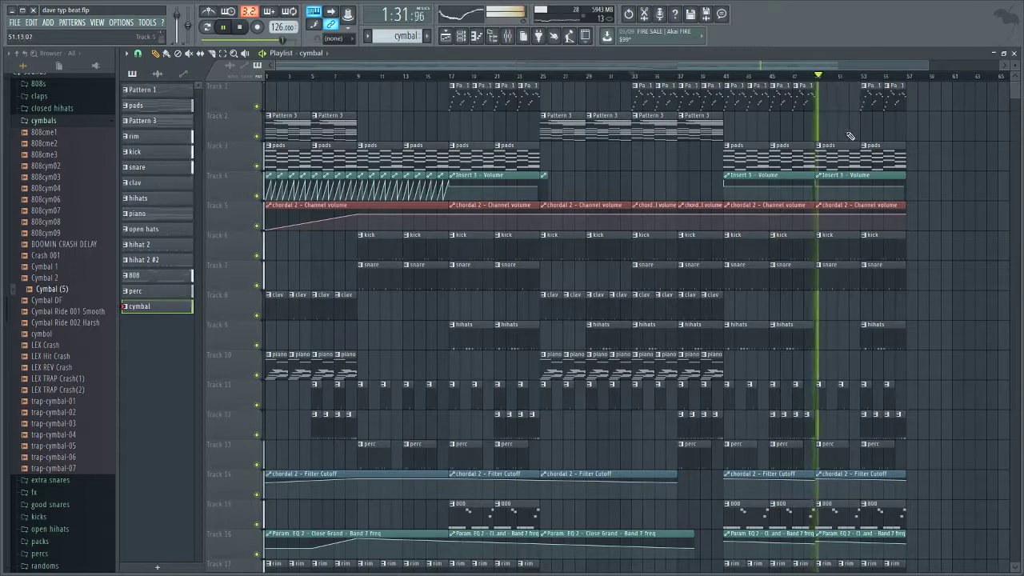
scroll(871, 192, "down", 4)
scroll(884, 212, "up", 4)
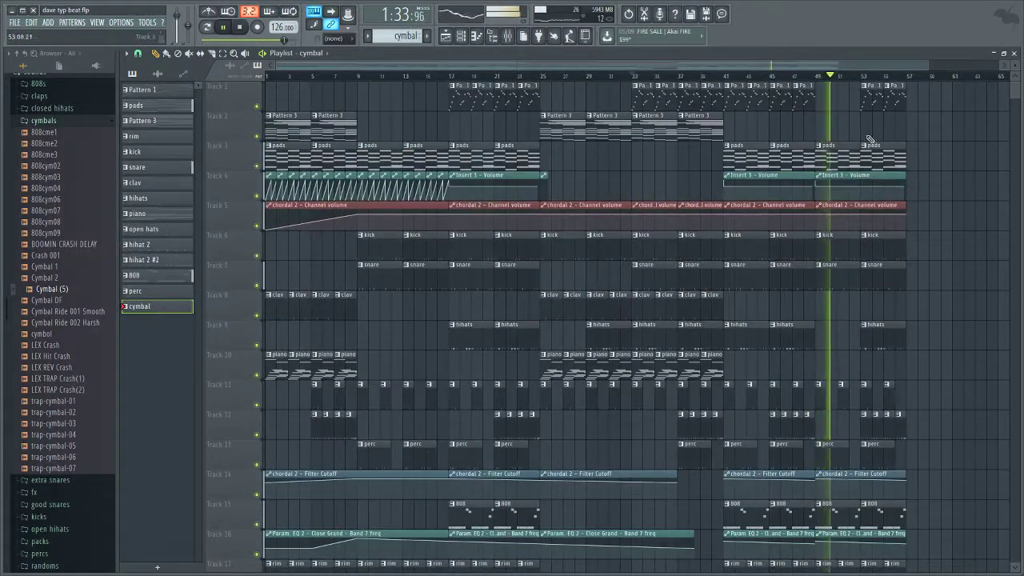
scroll(888, 232, "down", 5)
scroll(891, 243, "up", 5)
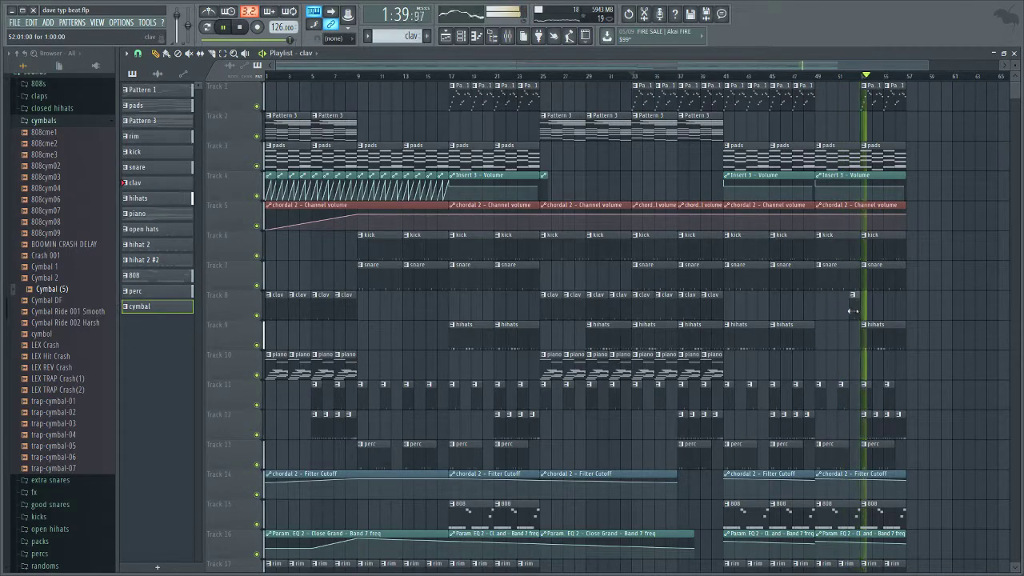
Step: Place a cymbal clip on Track 18 at bar 49 and Pattern 1 clips on Track 1 at every second bar from 57 to 63
scroll(932, 228, "down", 2)
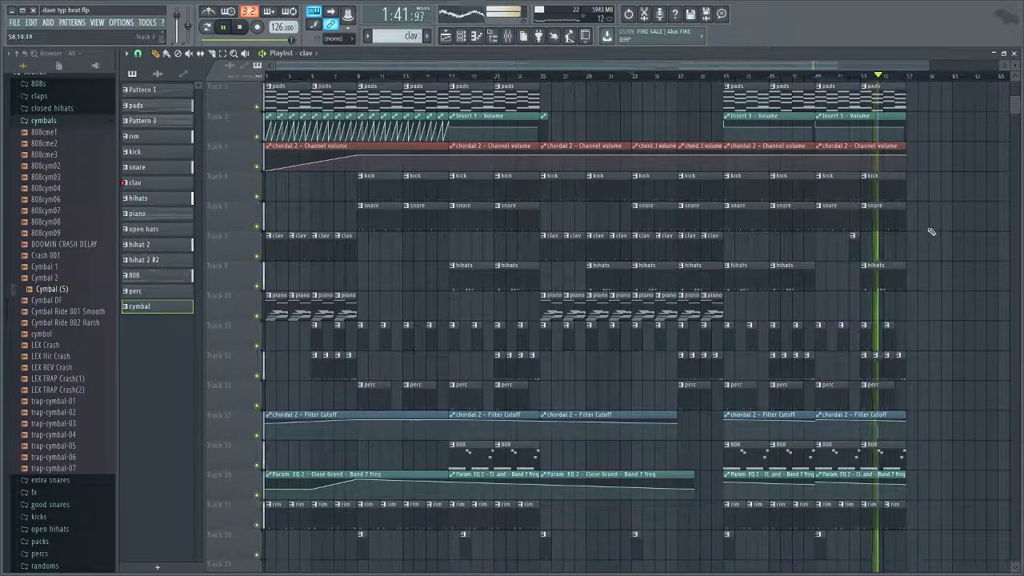
scroll(923, 173, "down", 4)
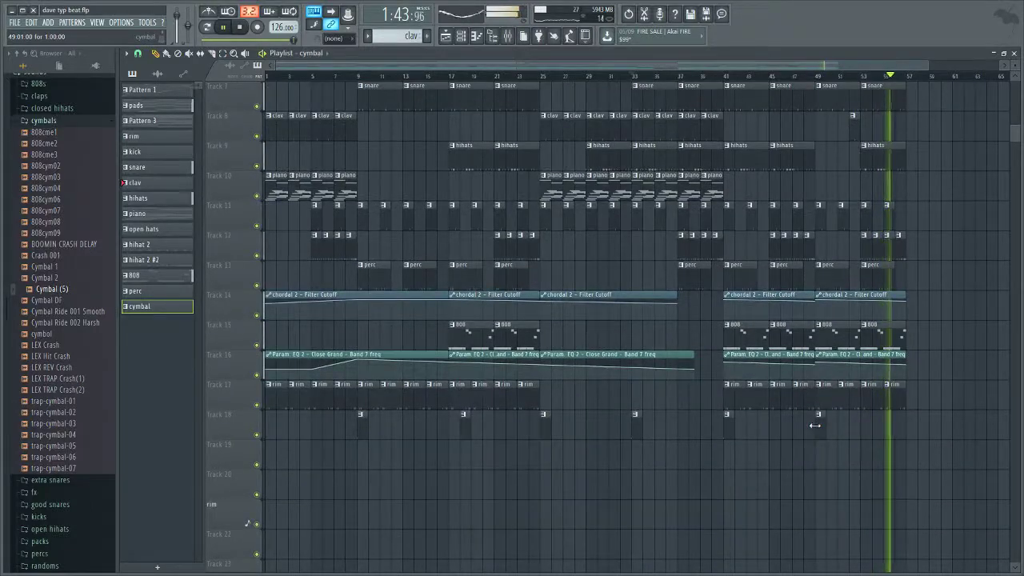
scroll(814, 425, "up", 6)
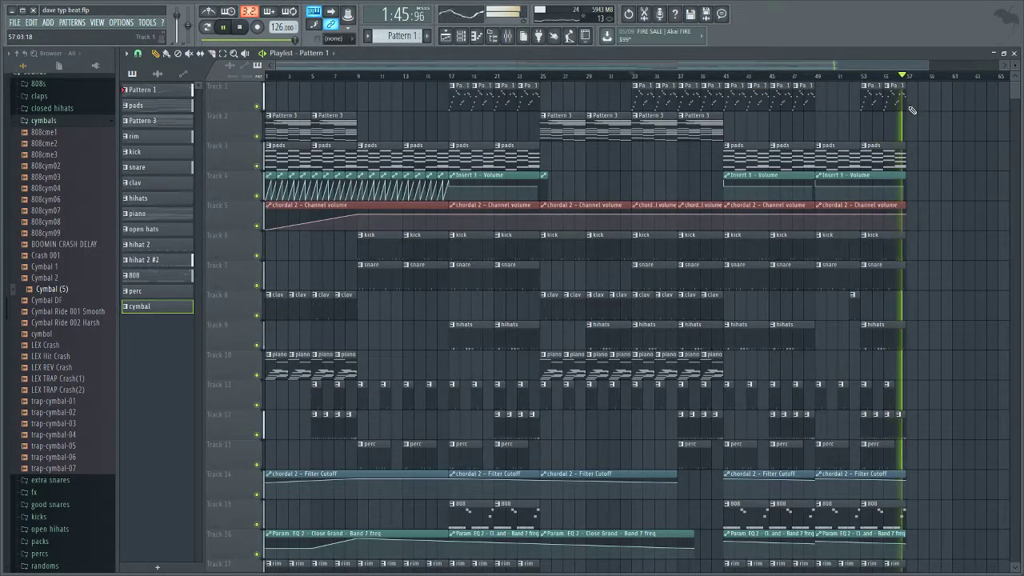
scroll(888, 109, "down", 2, "ctrl")
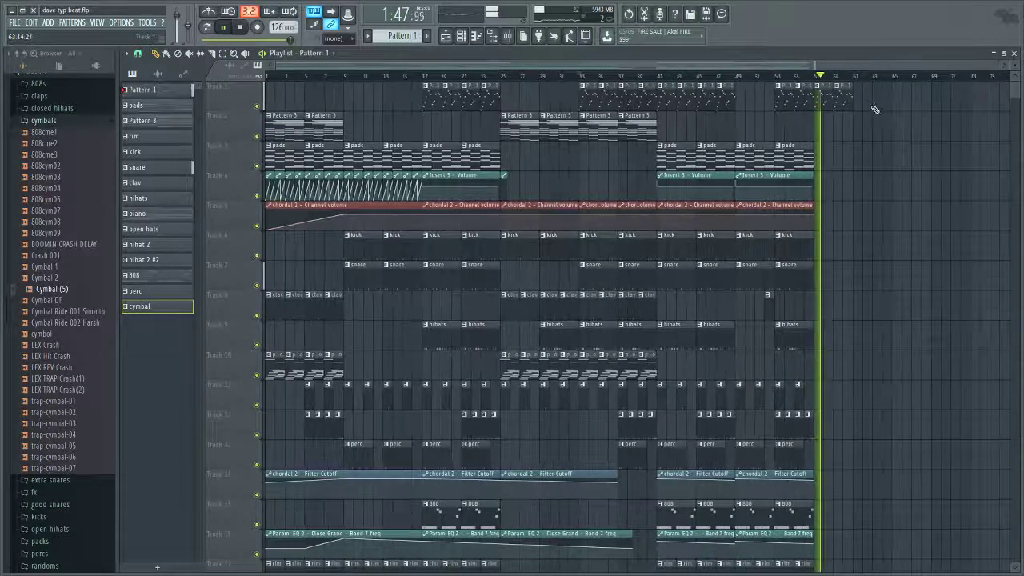
Step: Place a perc clip on Track 13 at bar 61 and cymbal clips on Track 18 at bars 57 and 61
scroll(848, 176, "down", 4)
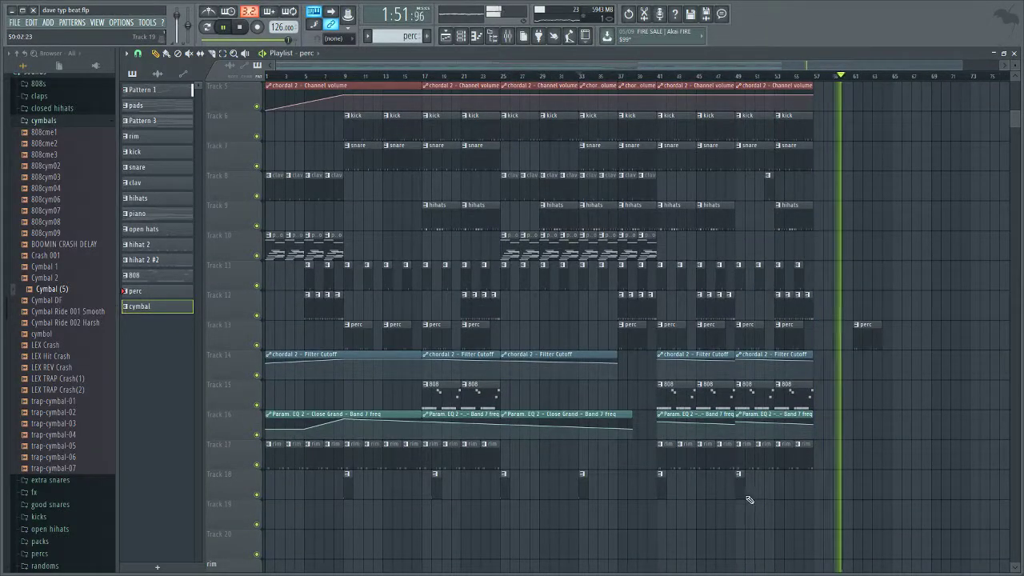
left_click(817, 489)
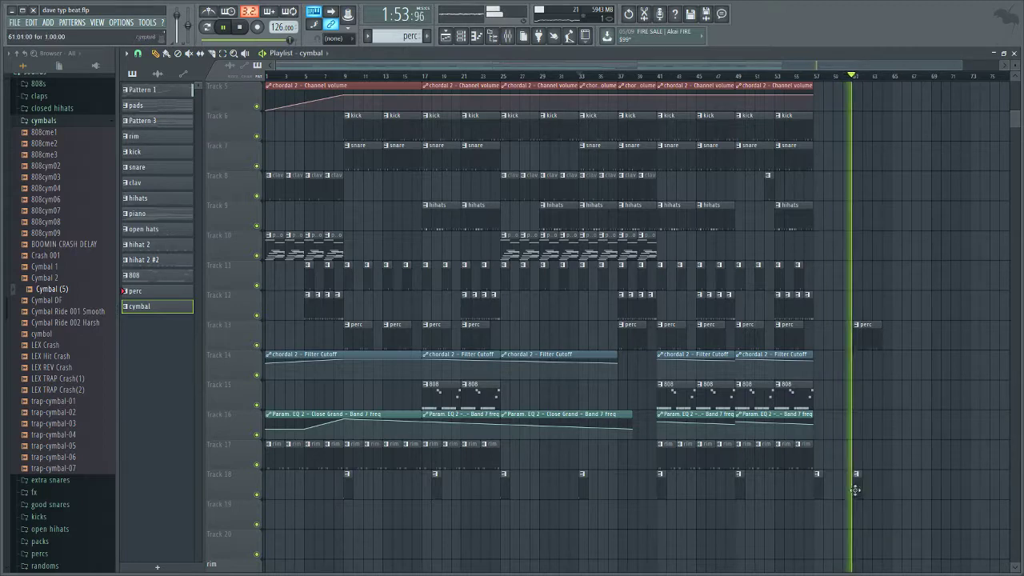
left_click(858, 489)
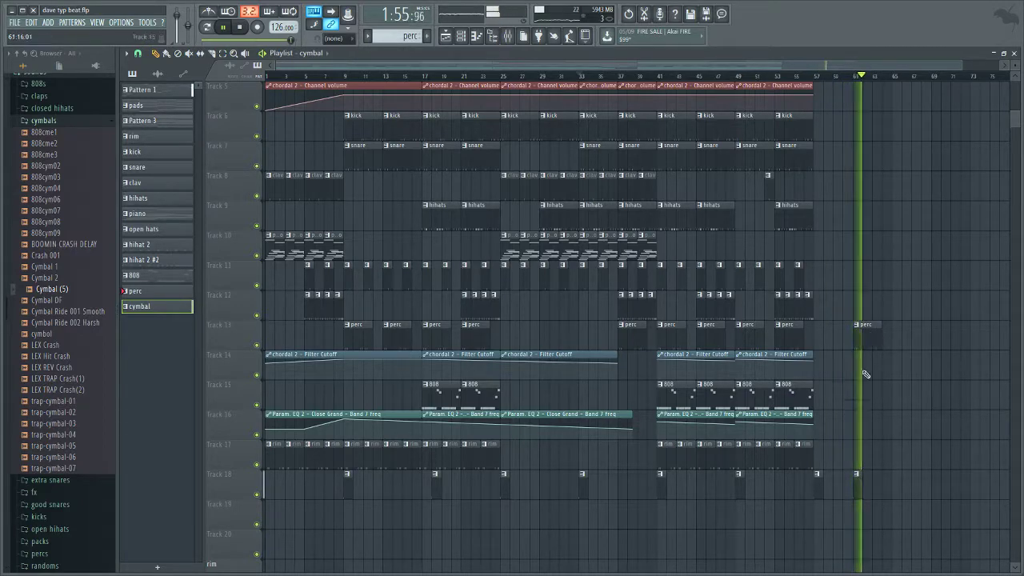
Step: Place a rim clip on Track 17 at bar 63 and stop the playback
left_click(805, 452)
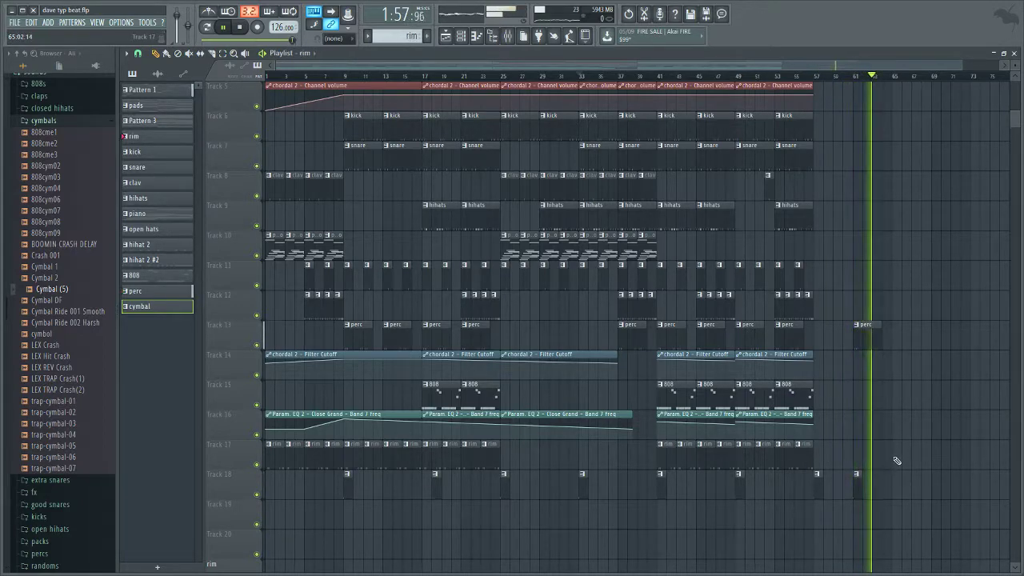
scroll(906, 320, "up", 3)
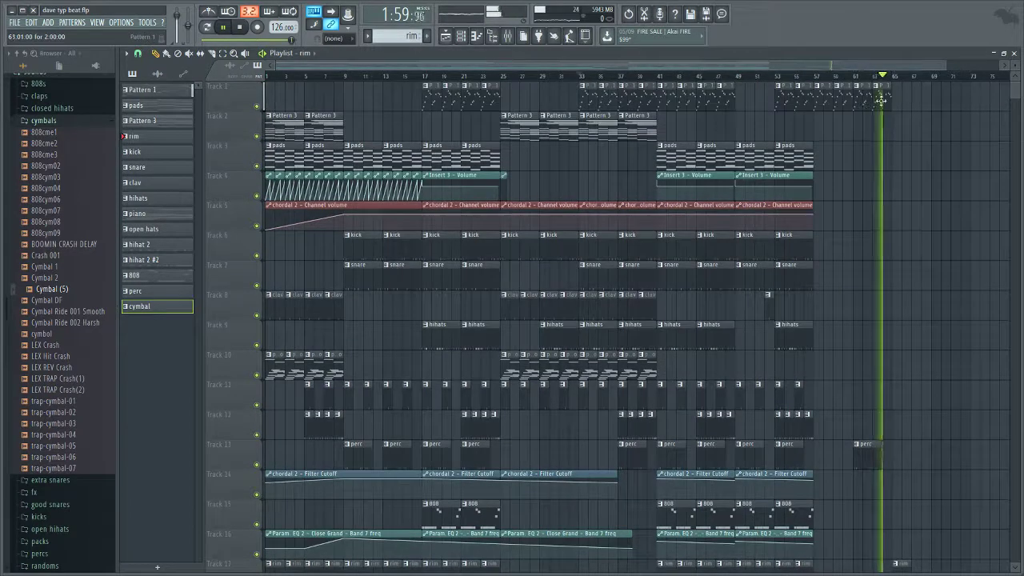
scroll(915, 280, "down", 3)
left_click_drag(903, 458, 886, 466)
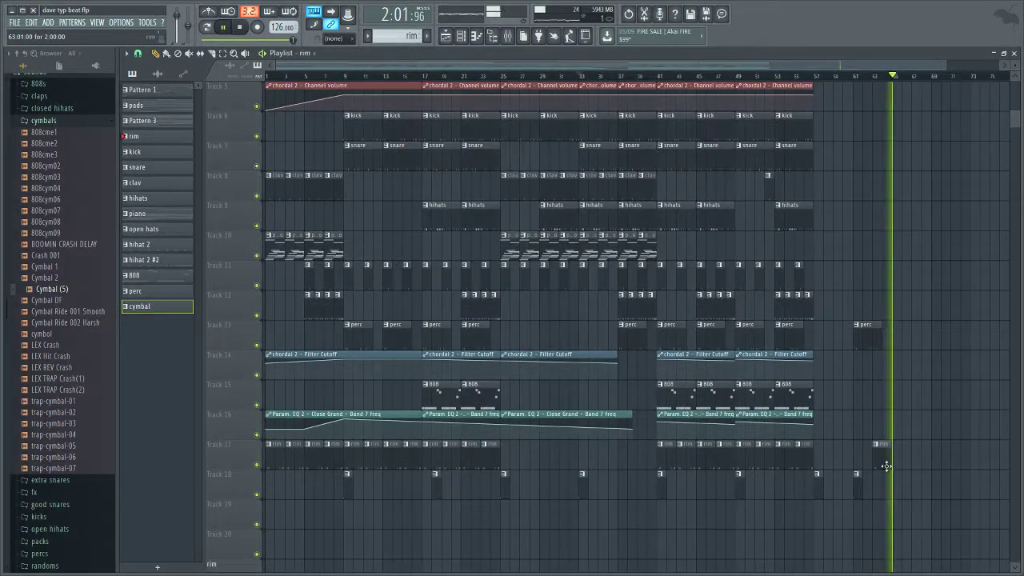
key("space")
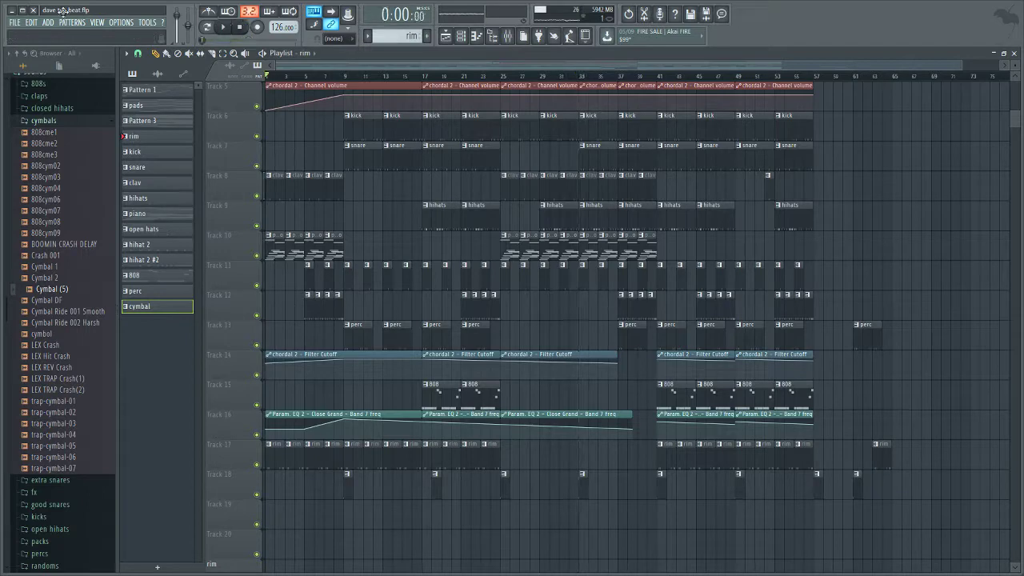